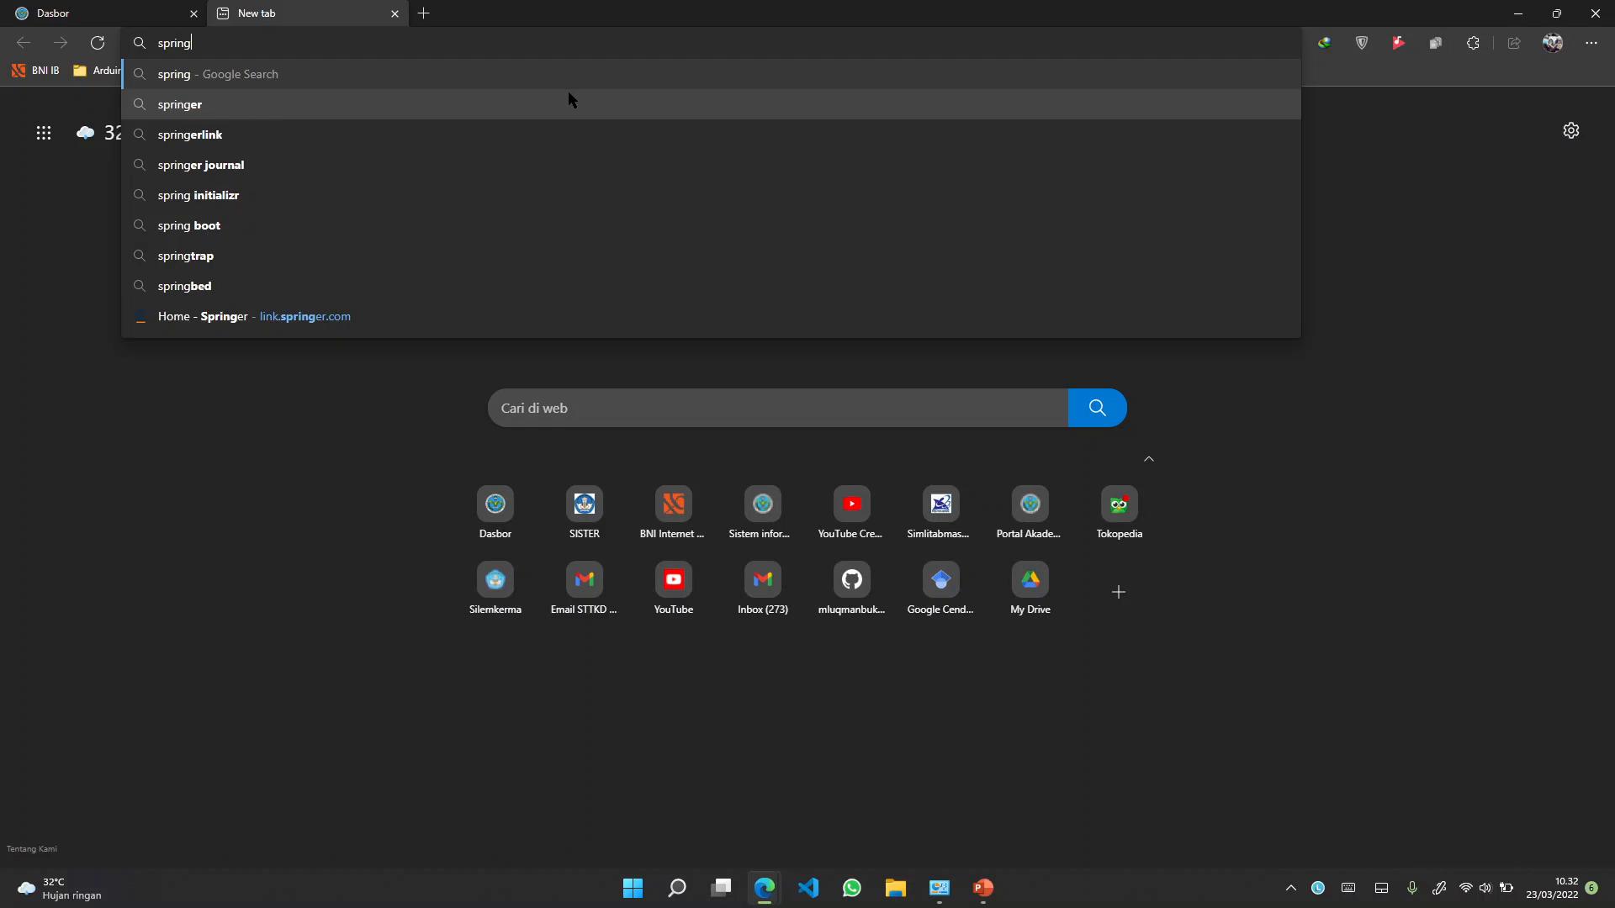
Search Google for springerlink, open SpringerLink and accept its cookies
type("erlink")
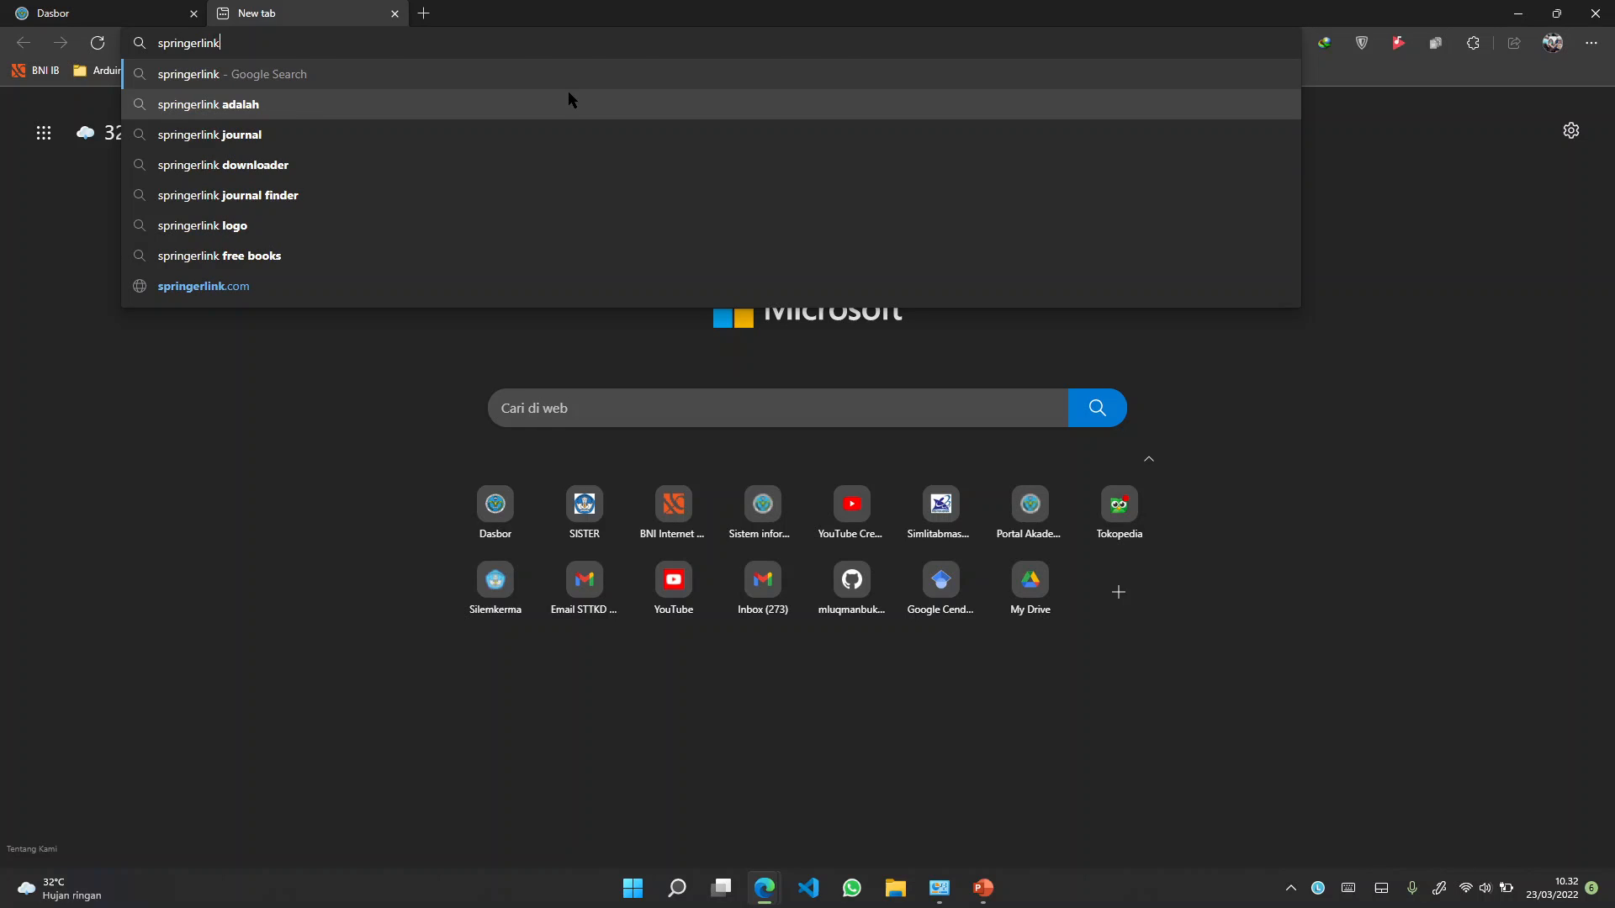
key("Return")
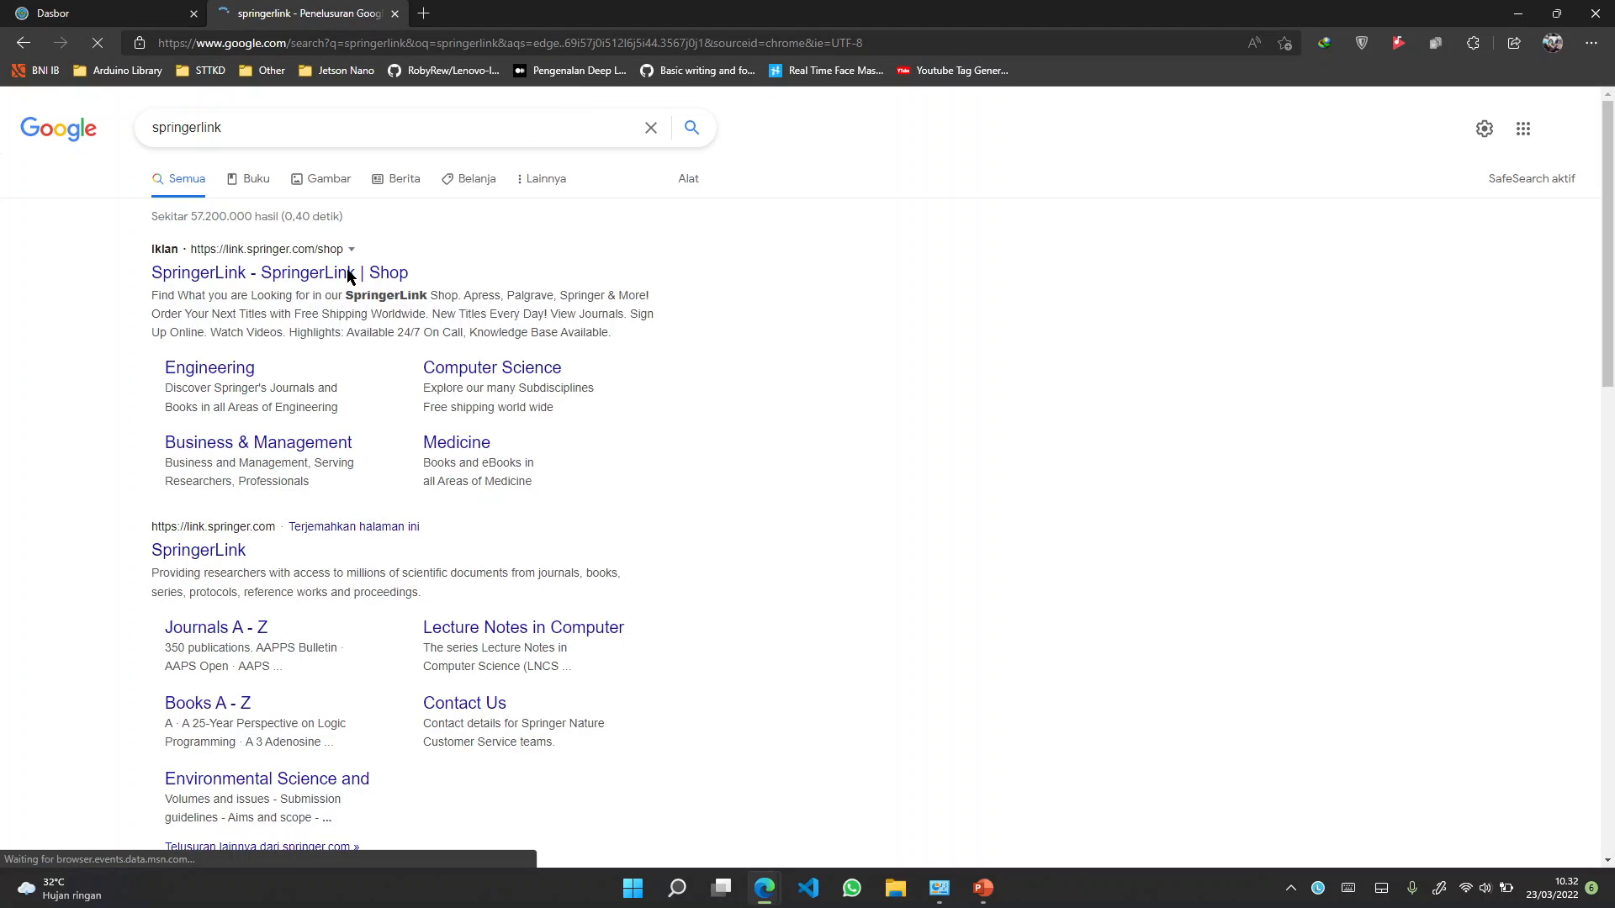
left_click(223, 550)
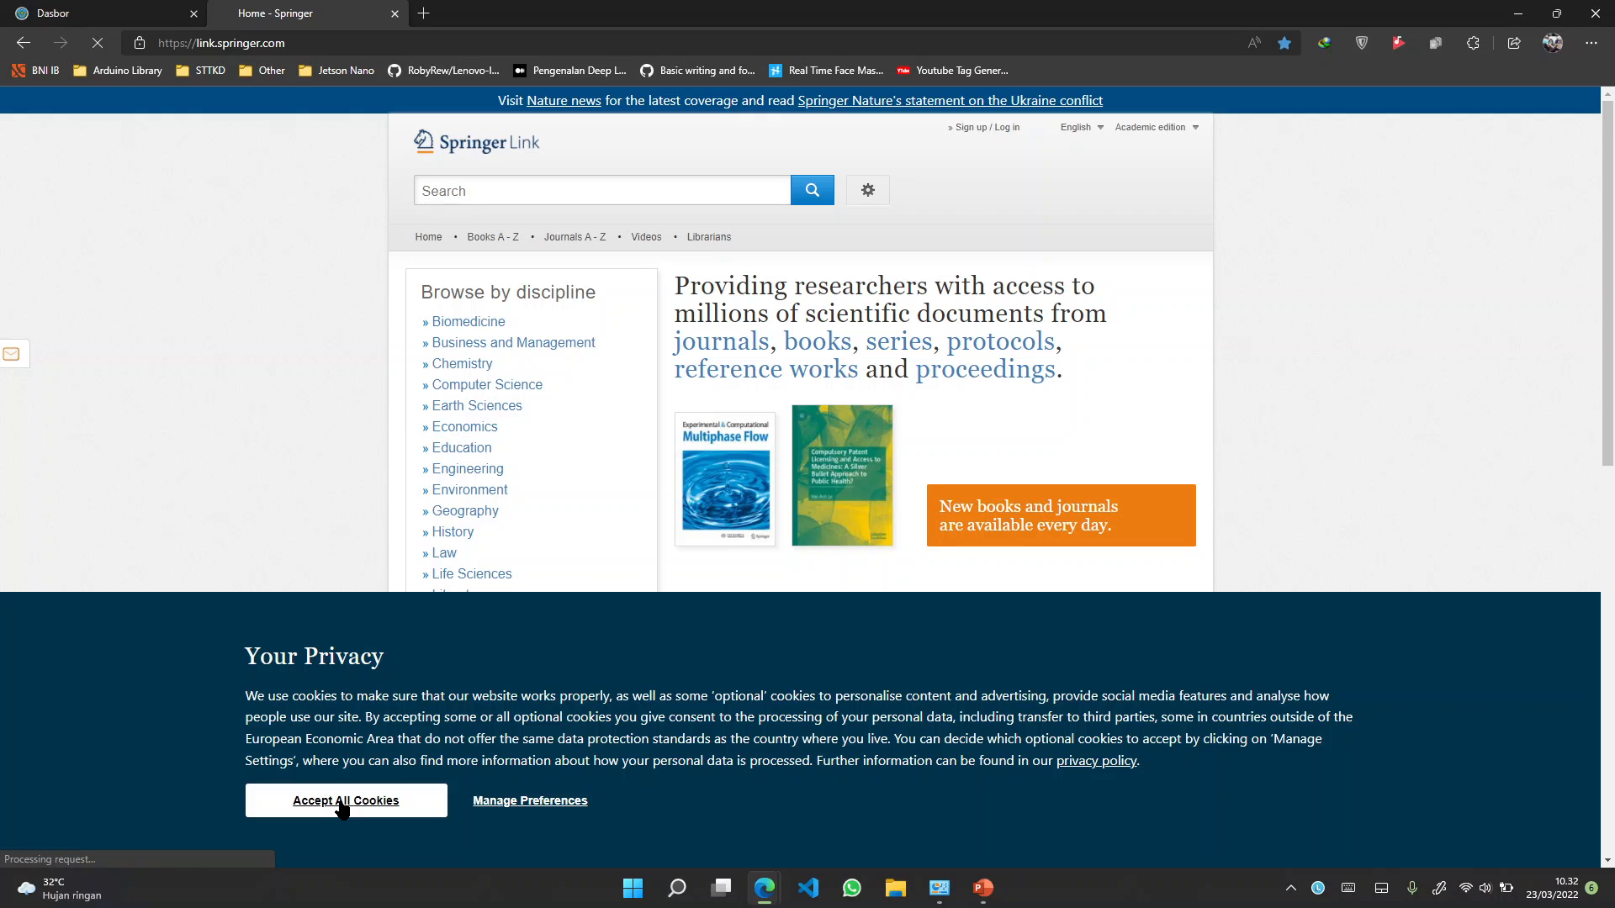
left_click(341, 803)
Search Google for 'ieee xplore' and open the IEEE Xplore home page
left_click(388, 40)
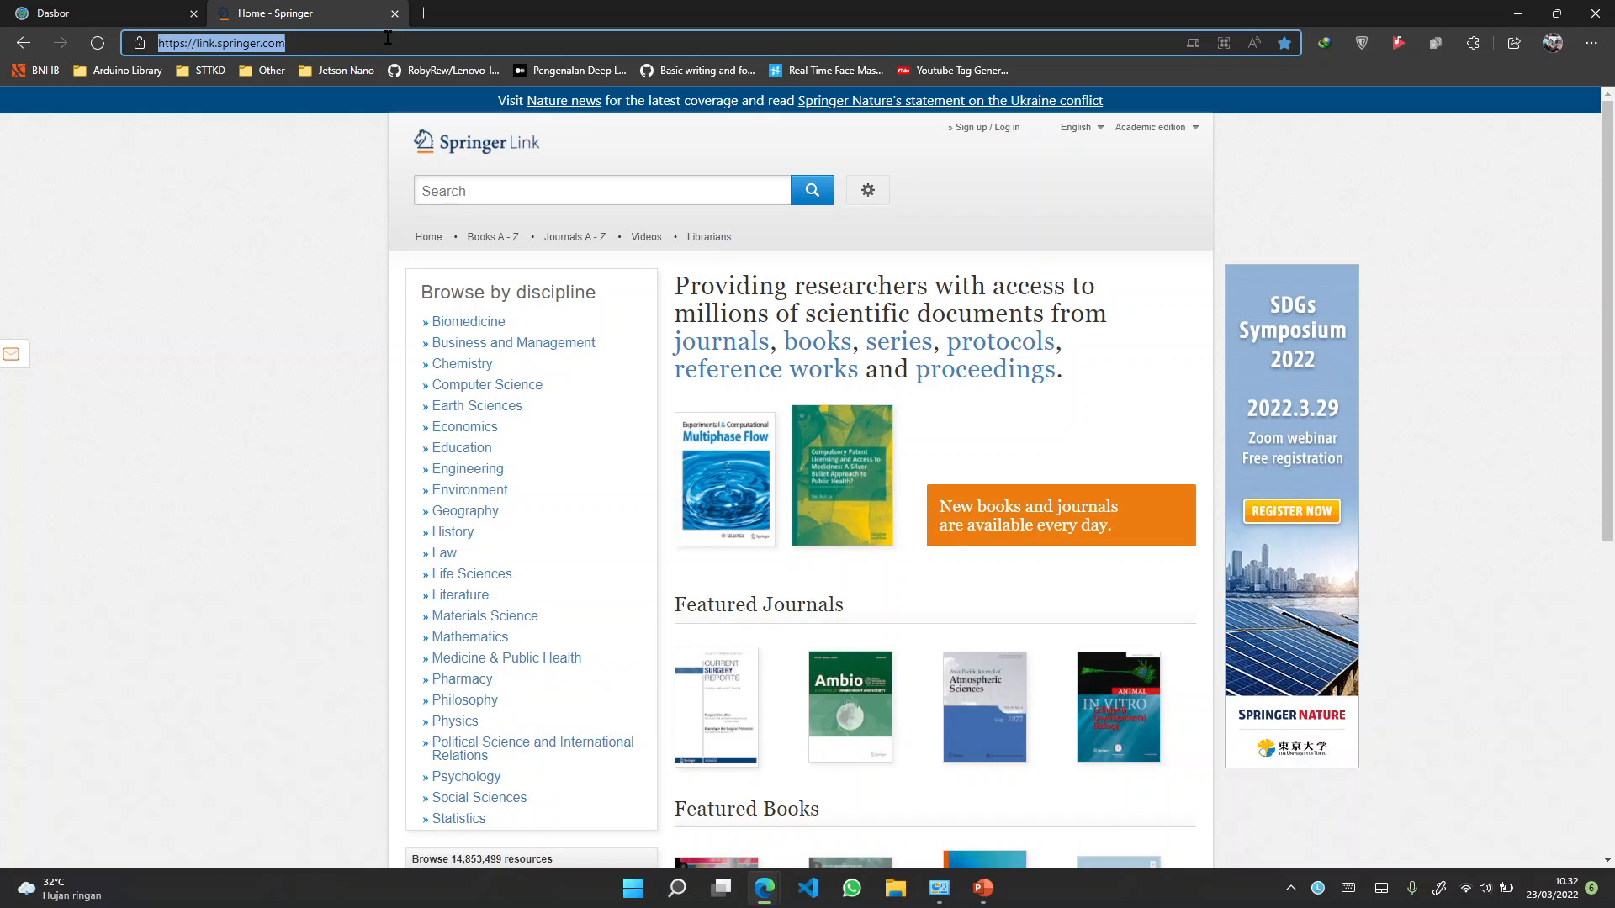
type("ie")
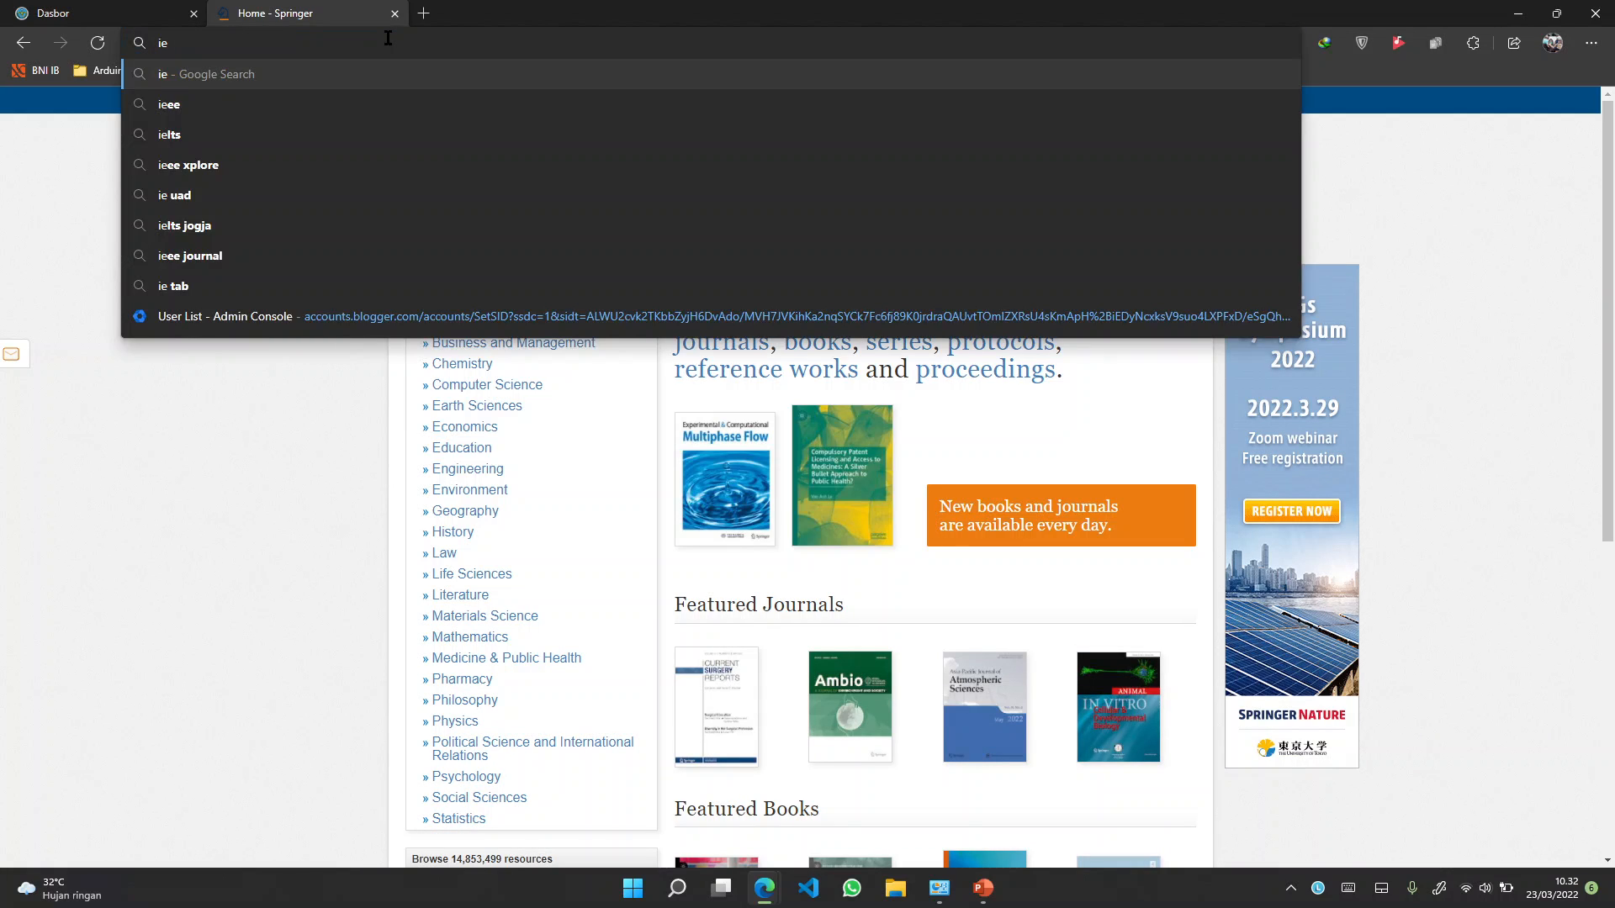
type("ee ")
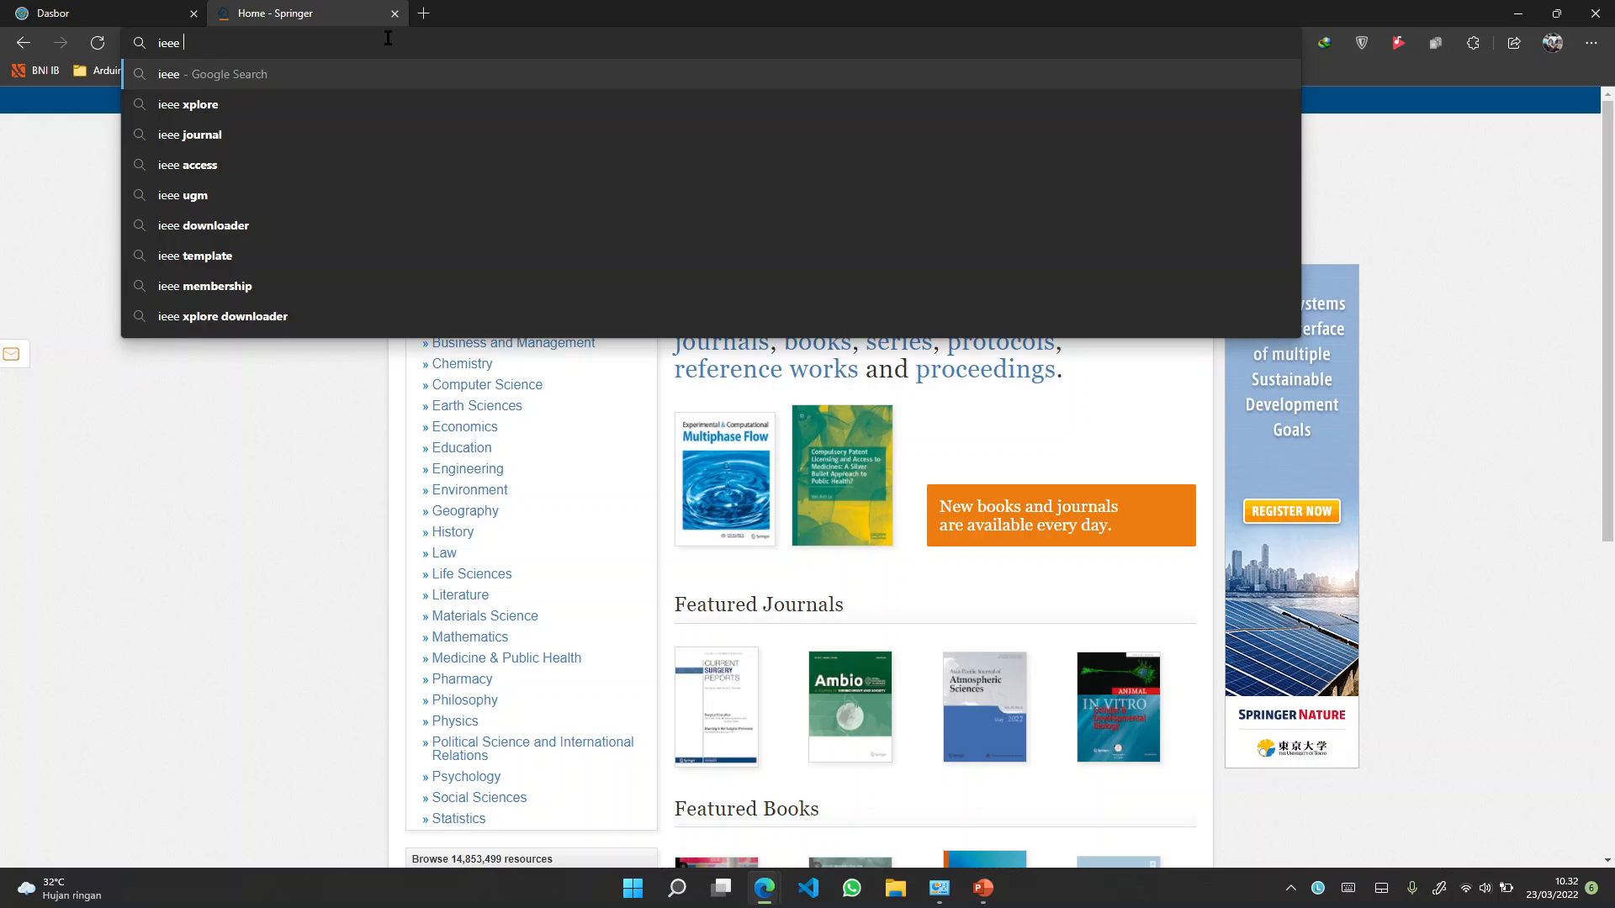
type("xplore")
key("Return")
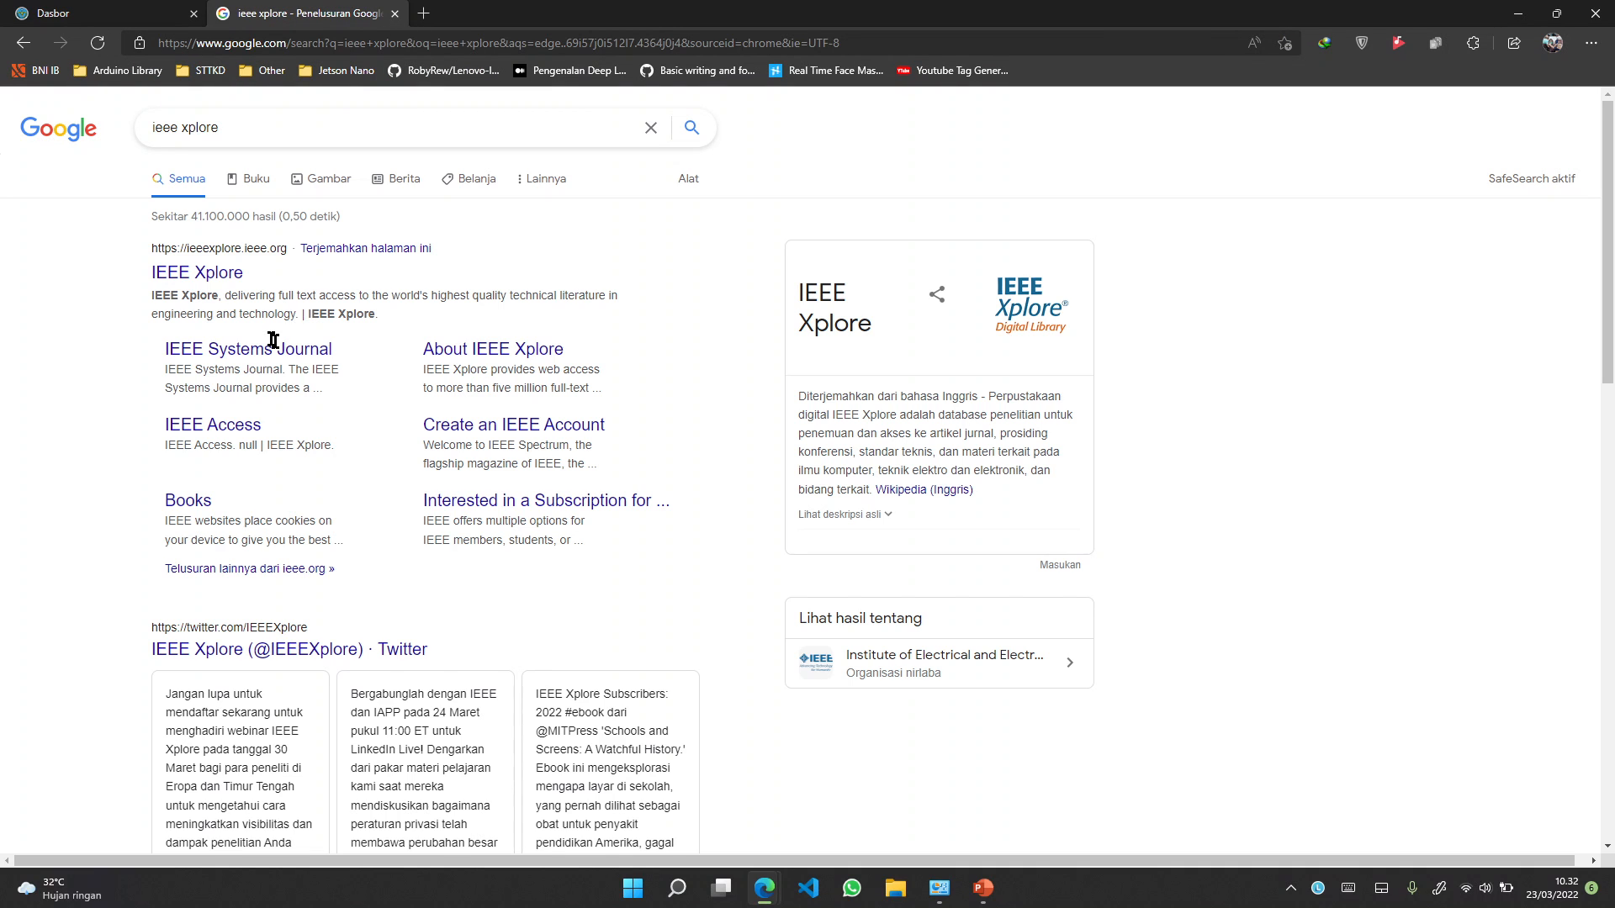
left_click(197, 272)
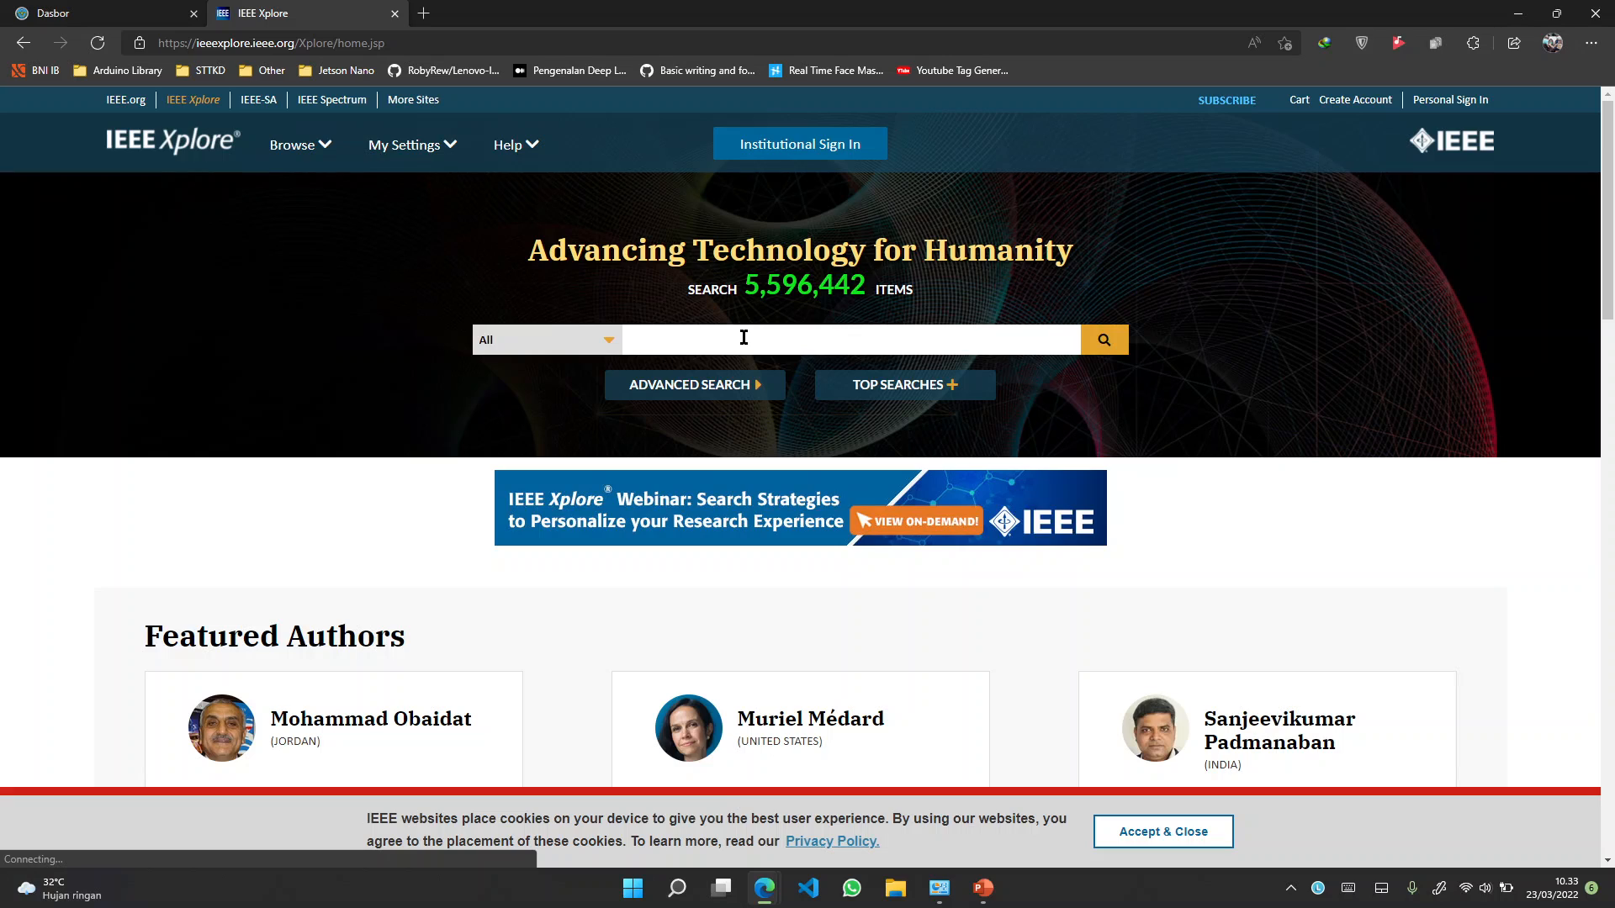
Search IEEE Xplore for 'uav' and open the first result, the multi-UAV coverage deployment paper
left_click(743, 337)
type("uav")
left_click(1108, 341)
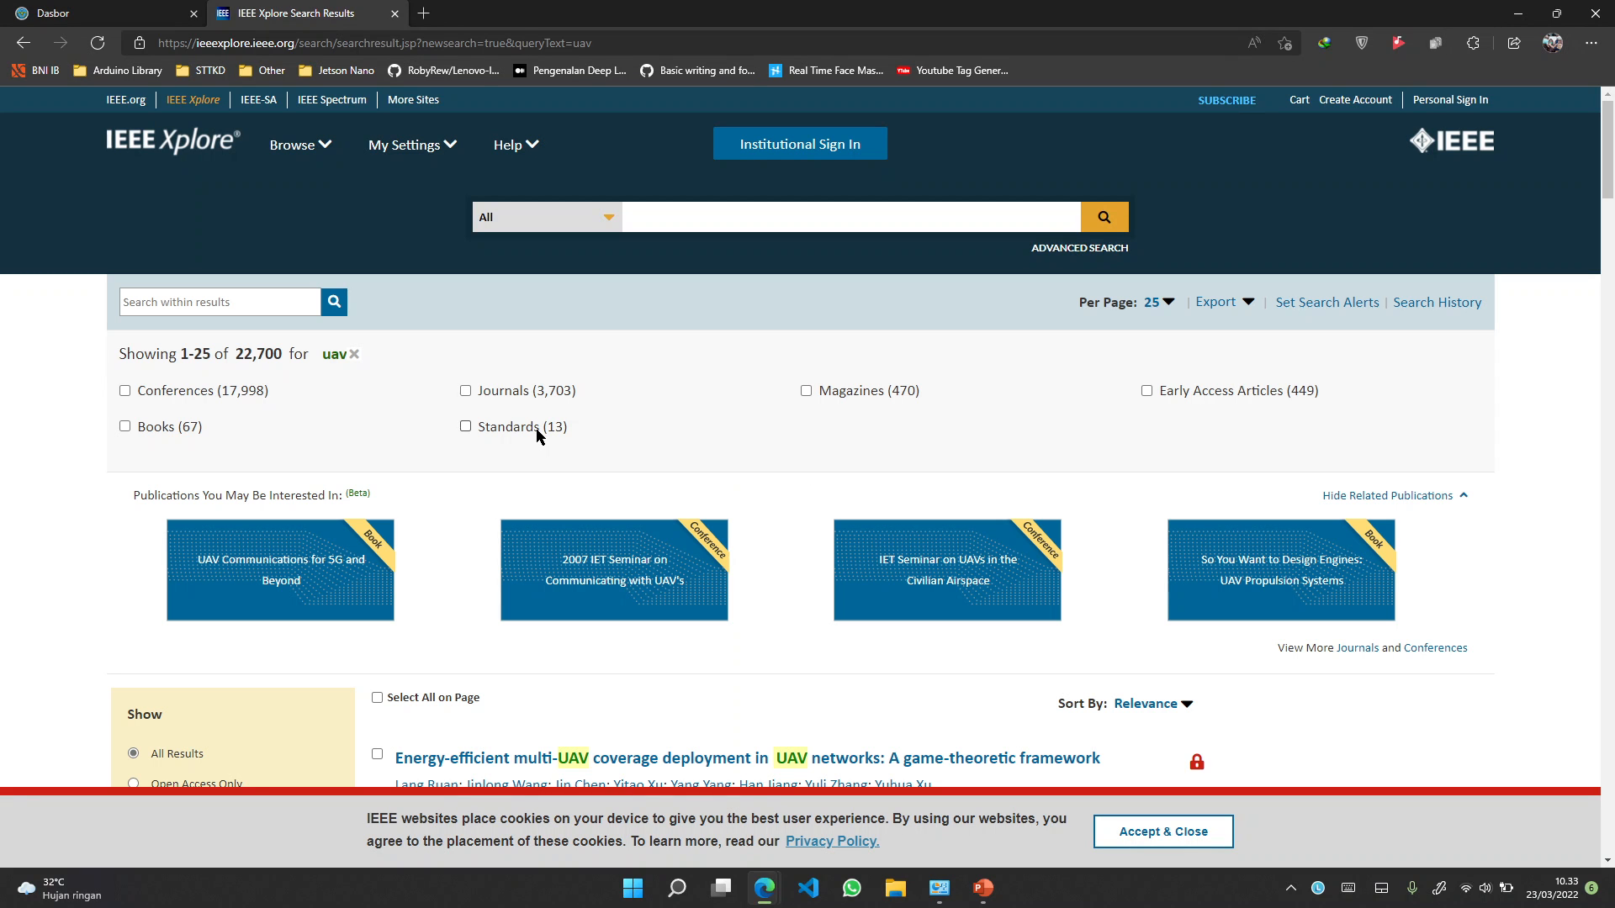
scroll(776, 523, "down", 3)
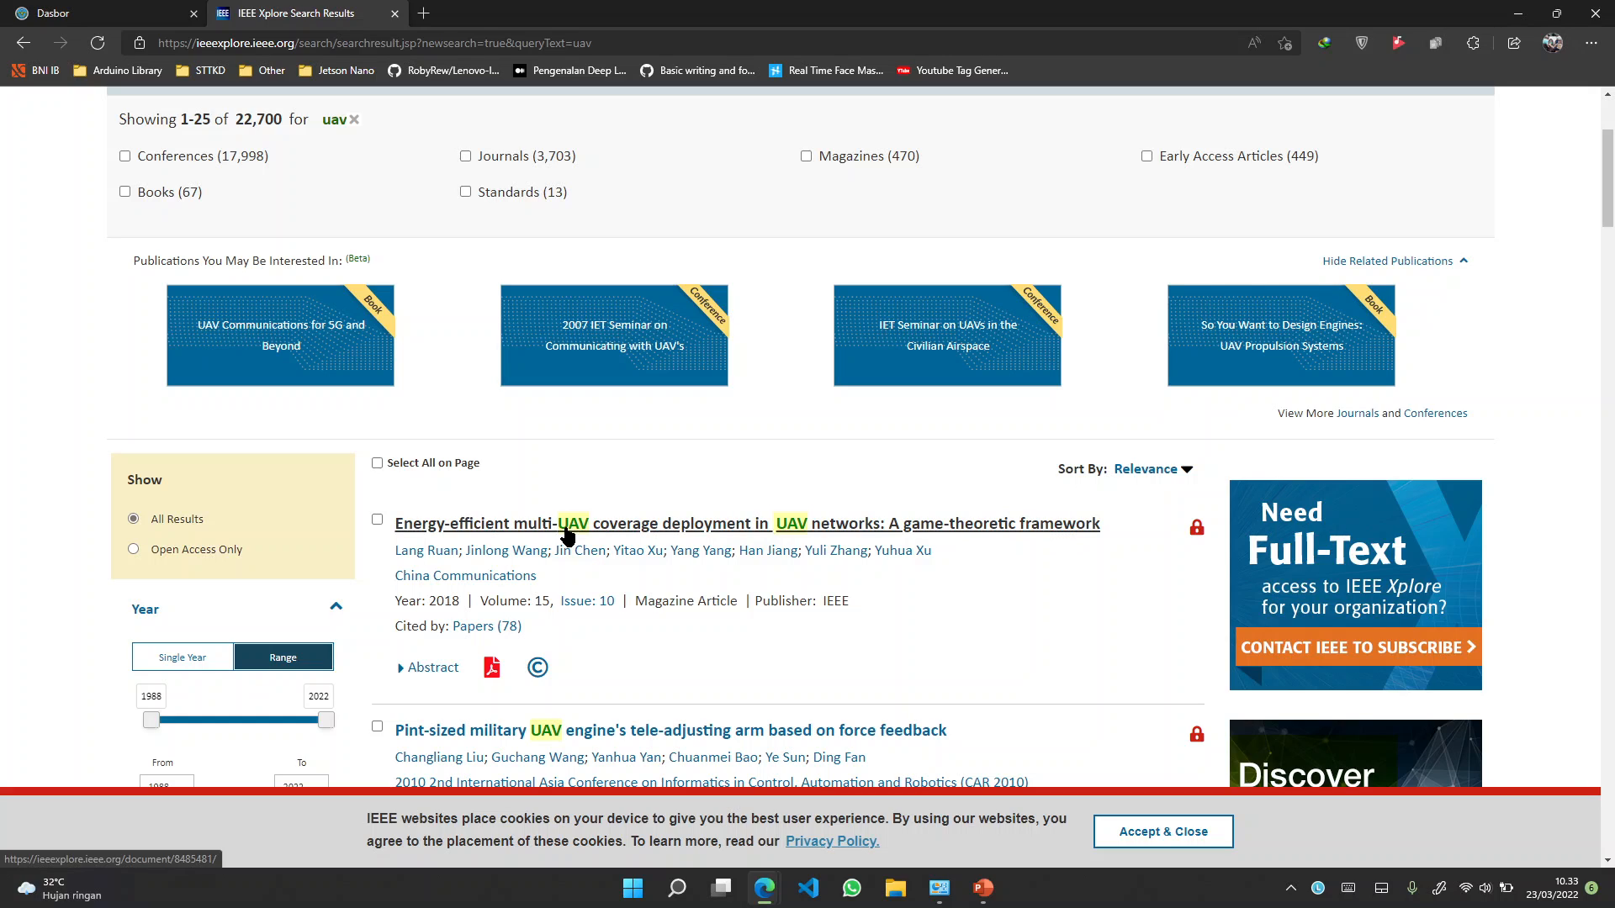
left_click(567, 530)
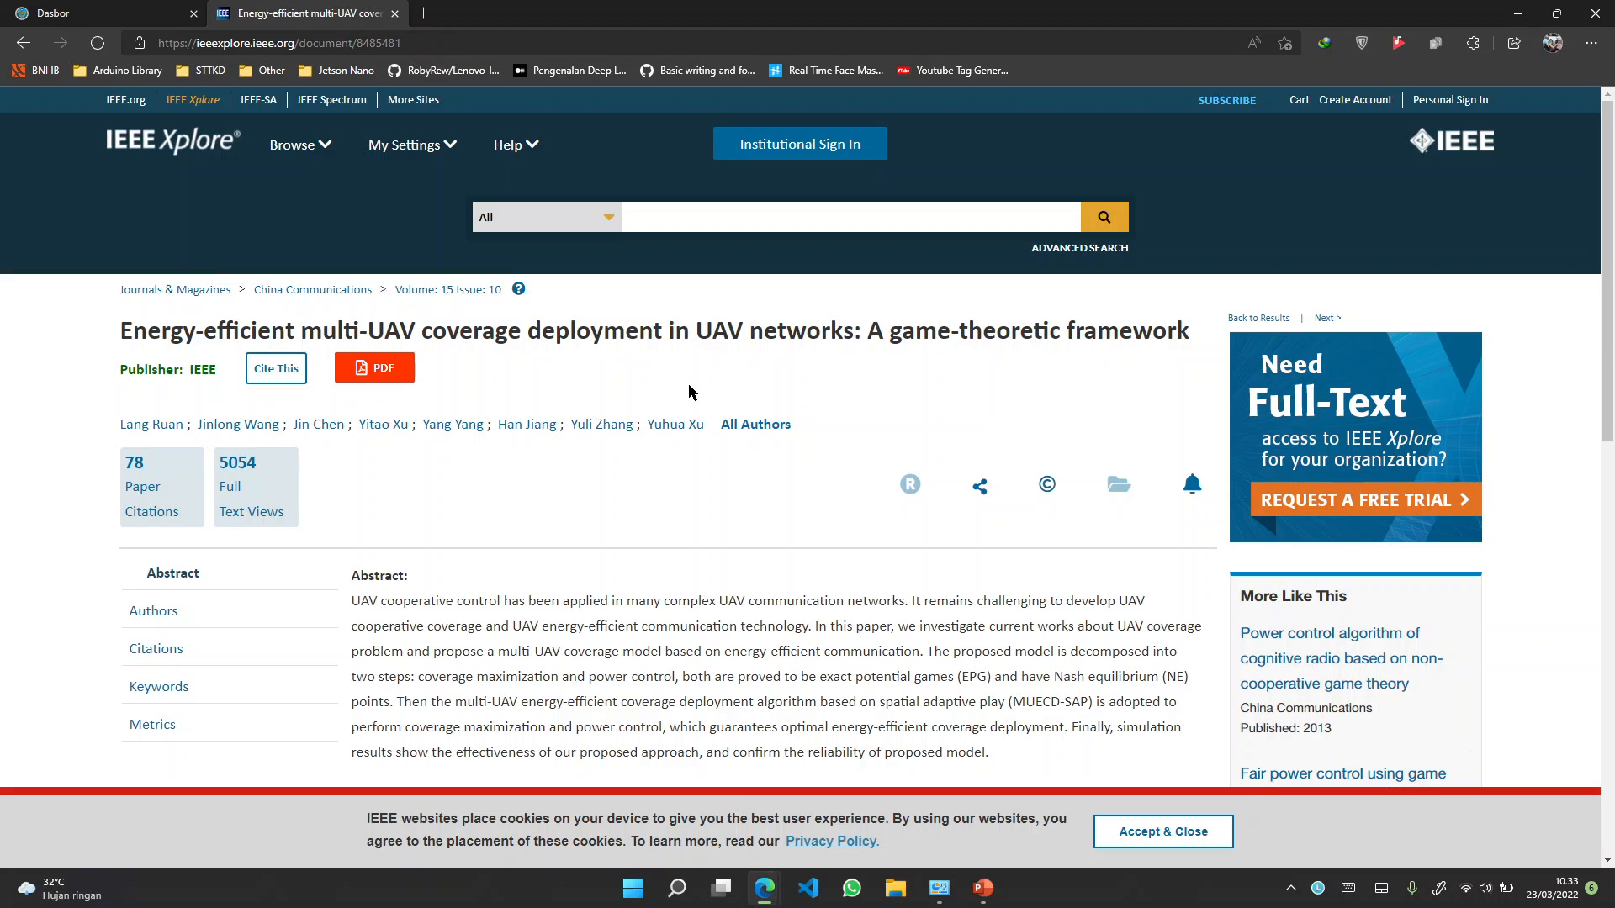
Try the article's full-text PDF, then dismiss the sign-in prompt it requires
scroll(789, 436, "down", 1)
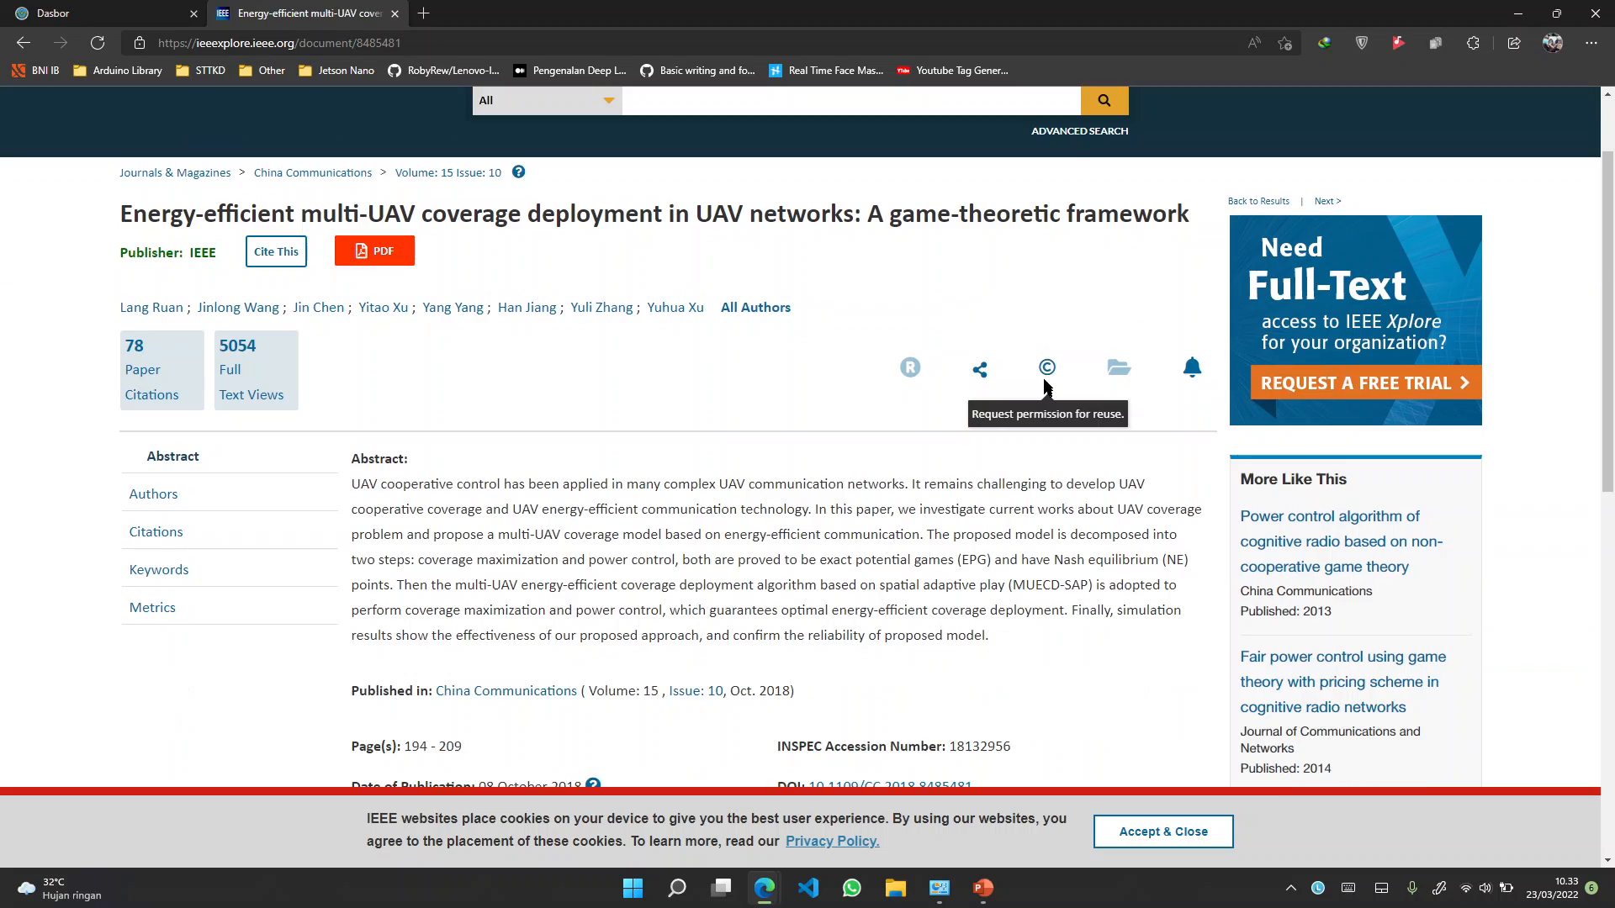
scroll(815, 437, "down", 2)
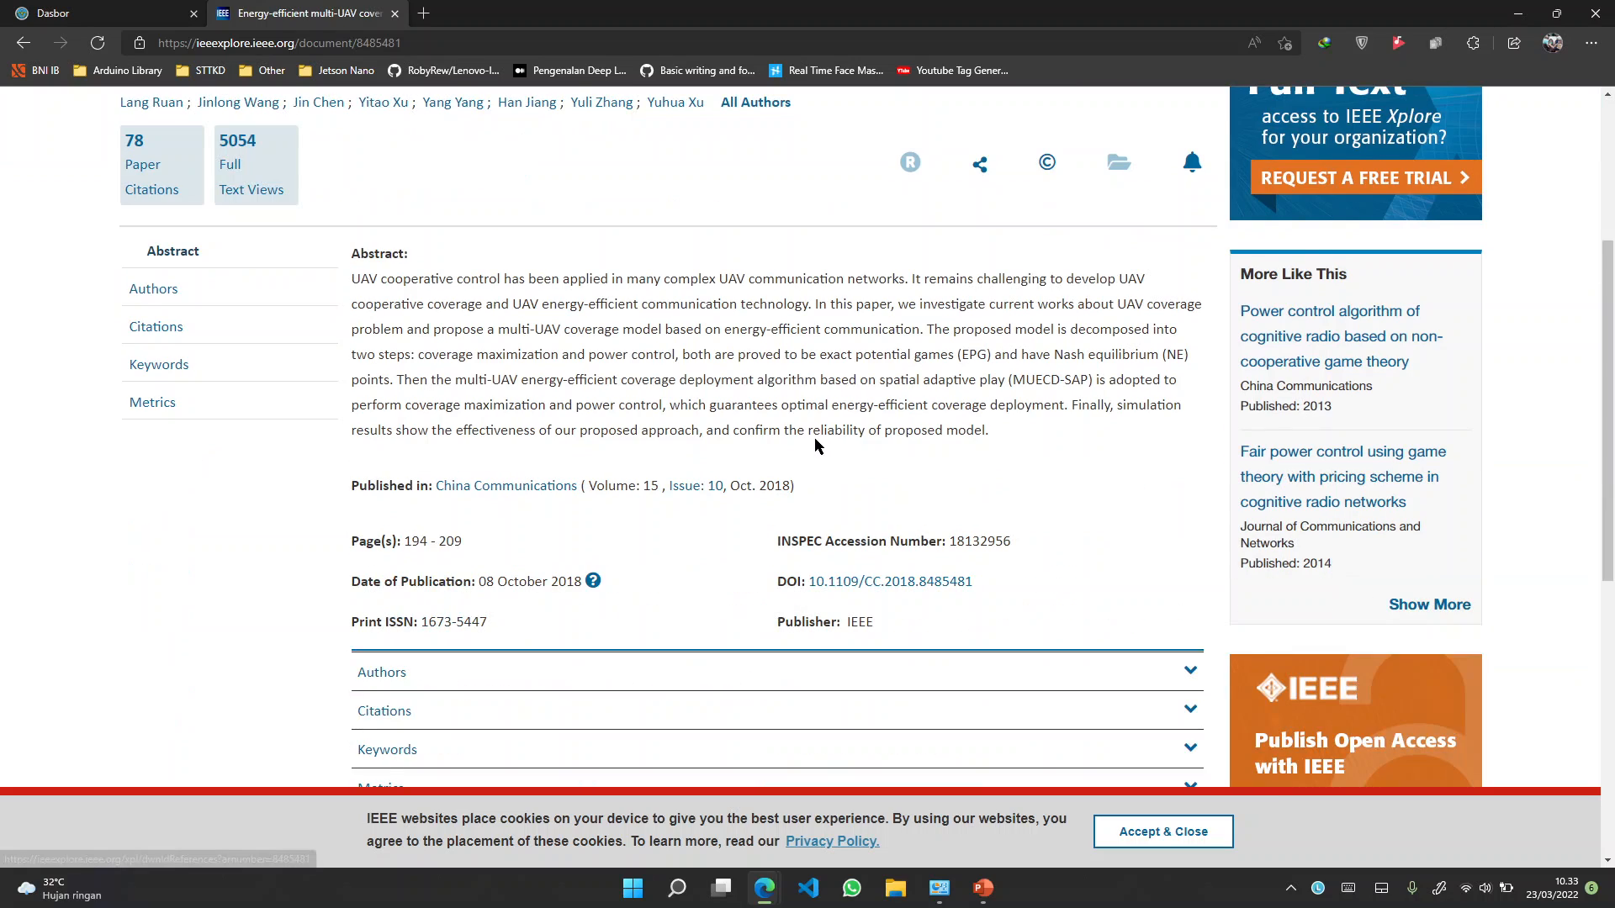
scroll(778, 421, "up", 3)
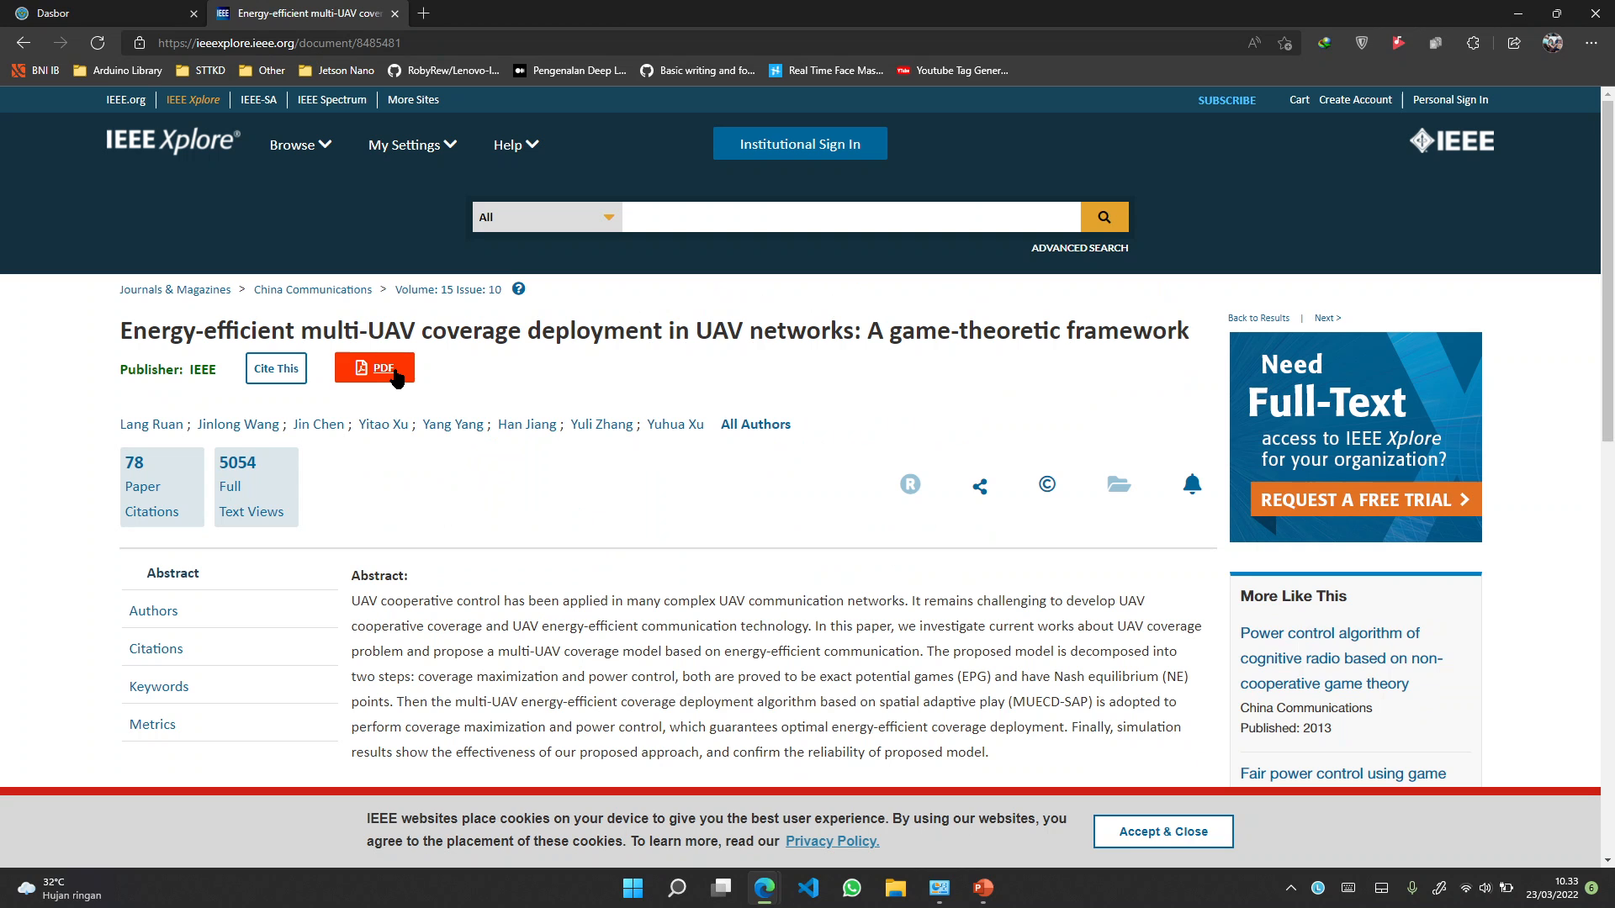
left_click(396, 380)
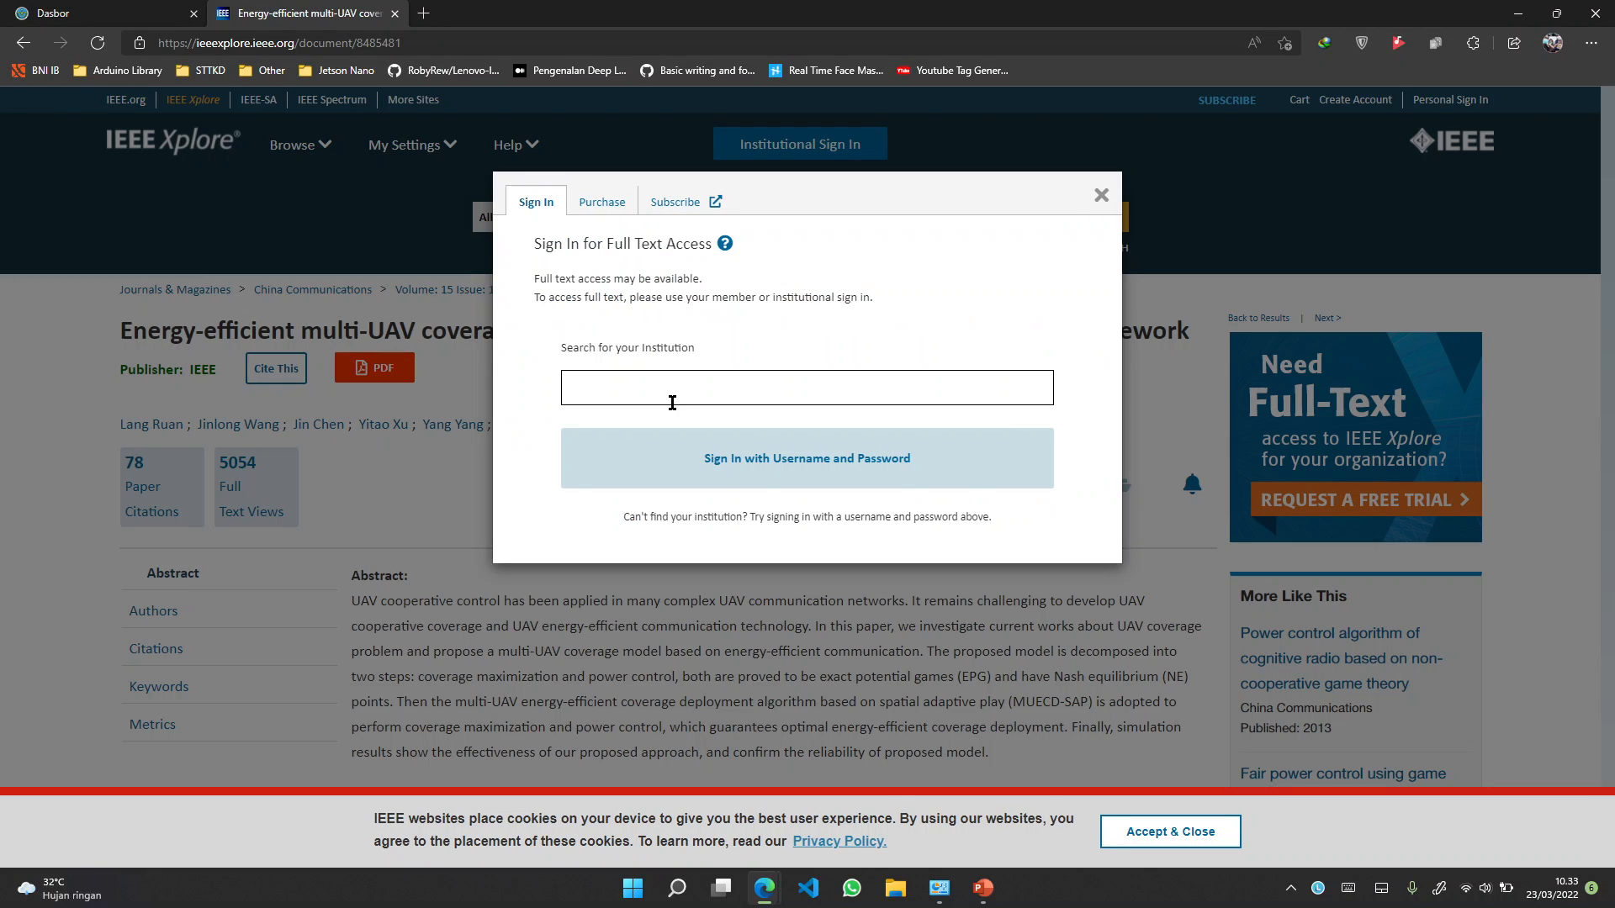
key("Escape")
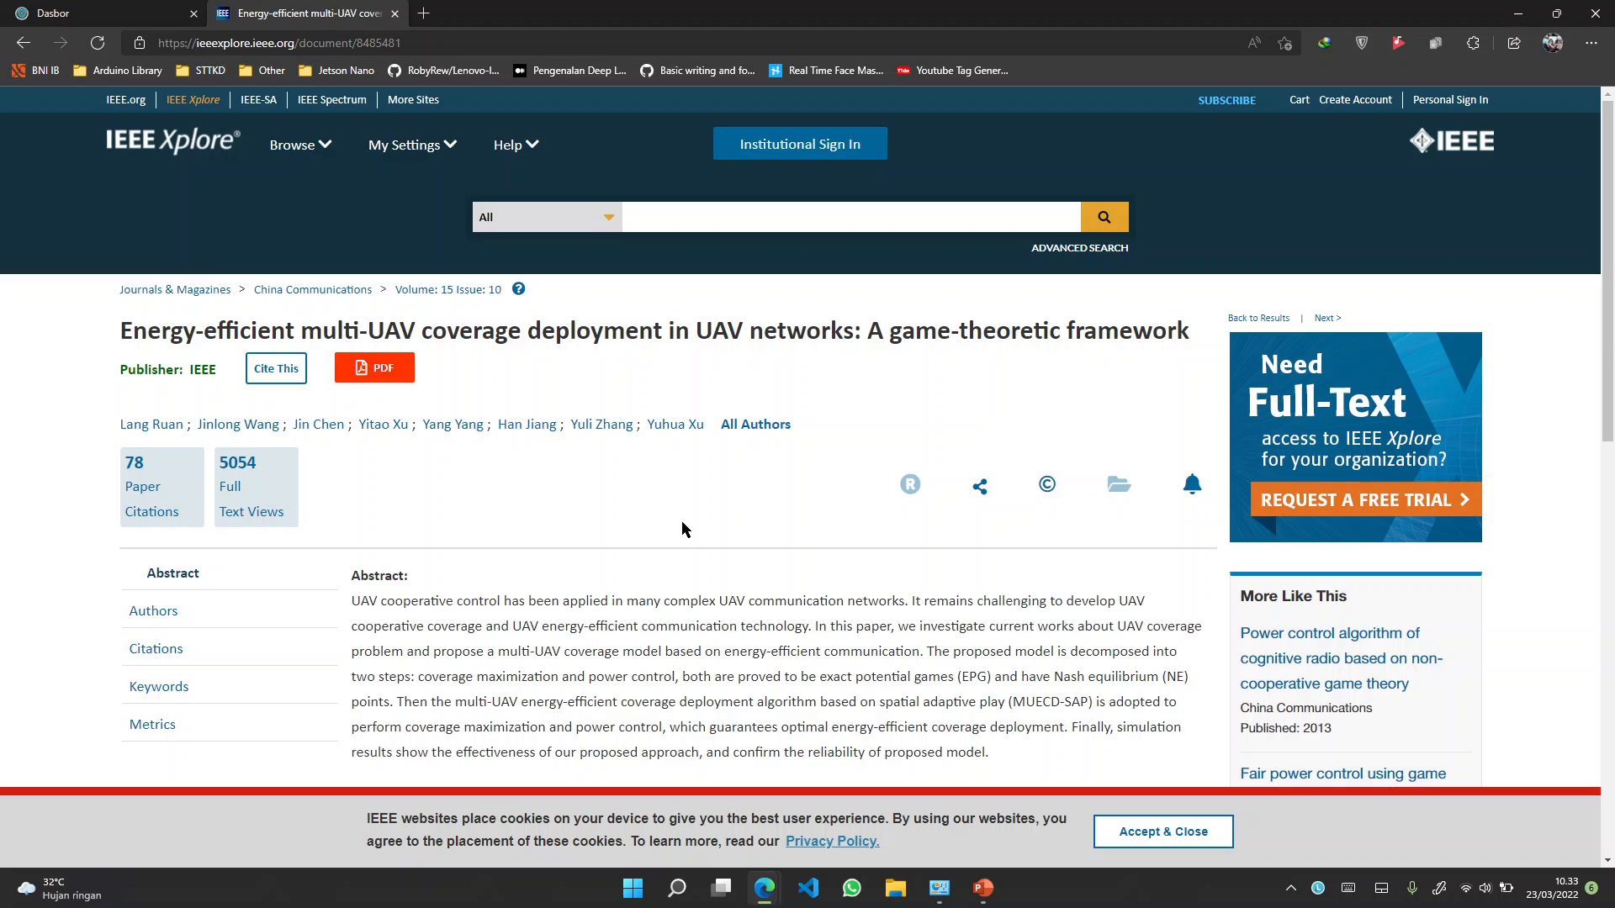
Copy the article's DOI link 10.1109/CC.2018.8485481
scroll(681, 521, "down", 3)
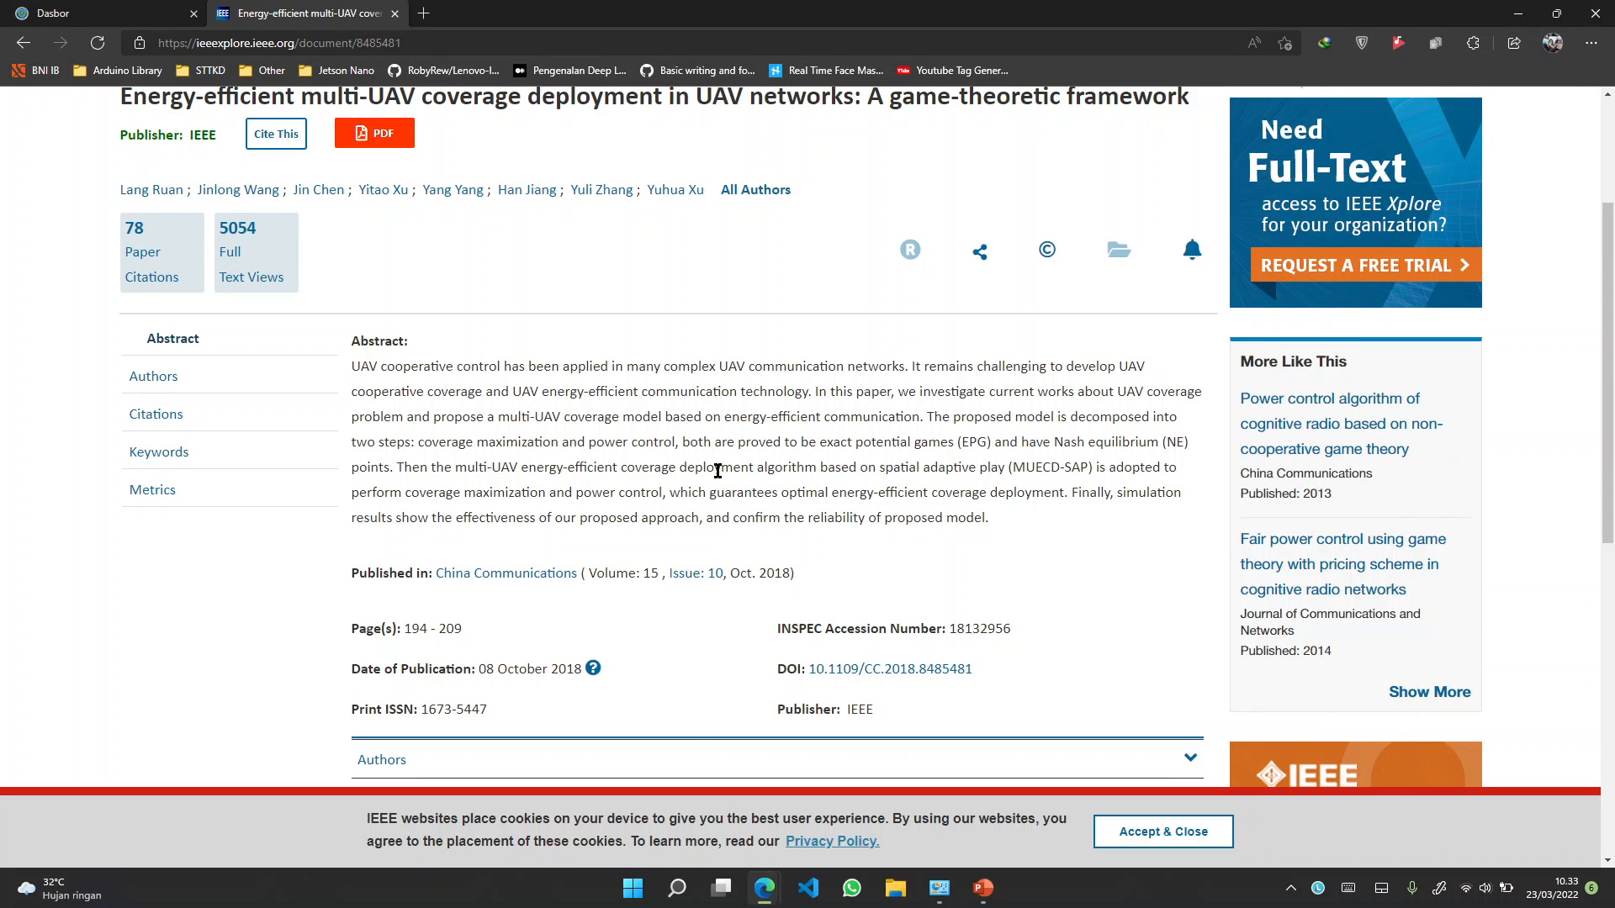
scroll(705, 457, "down", 2)
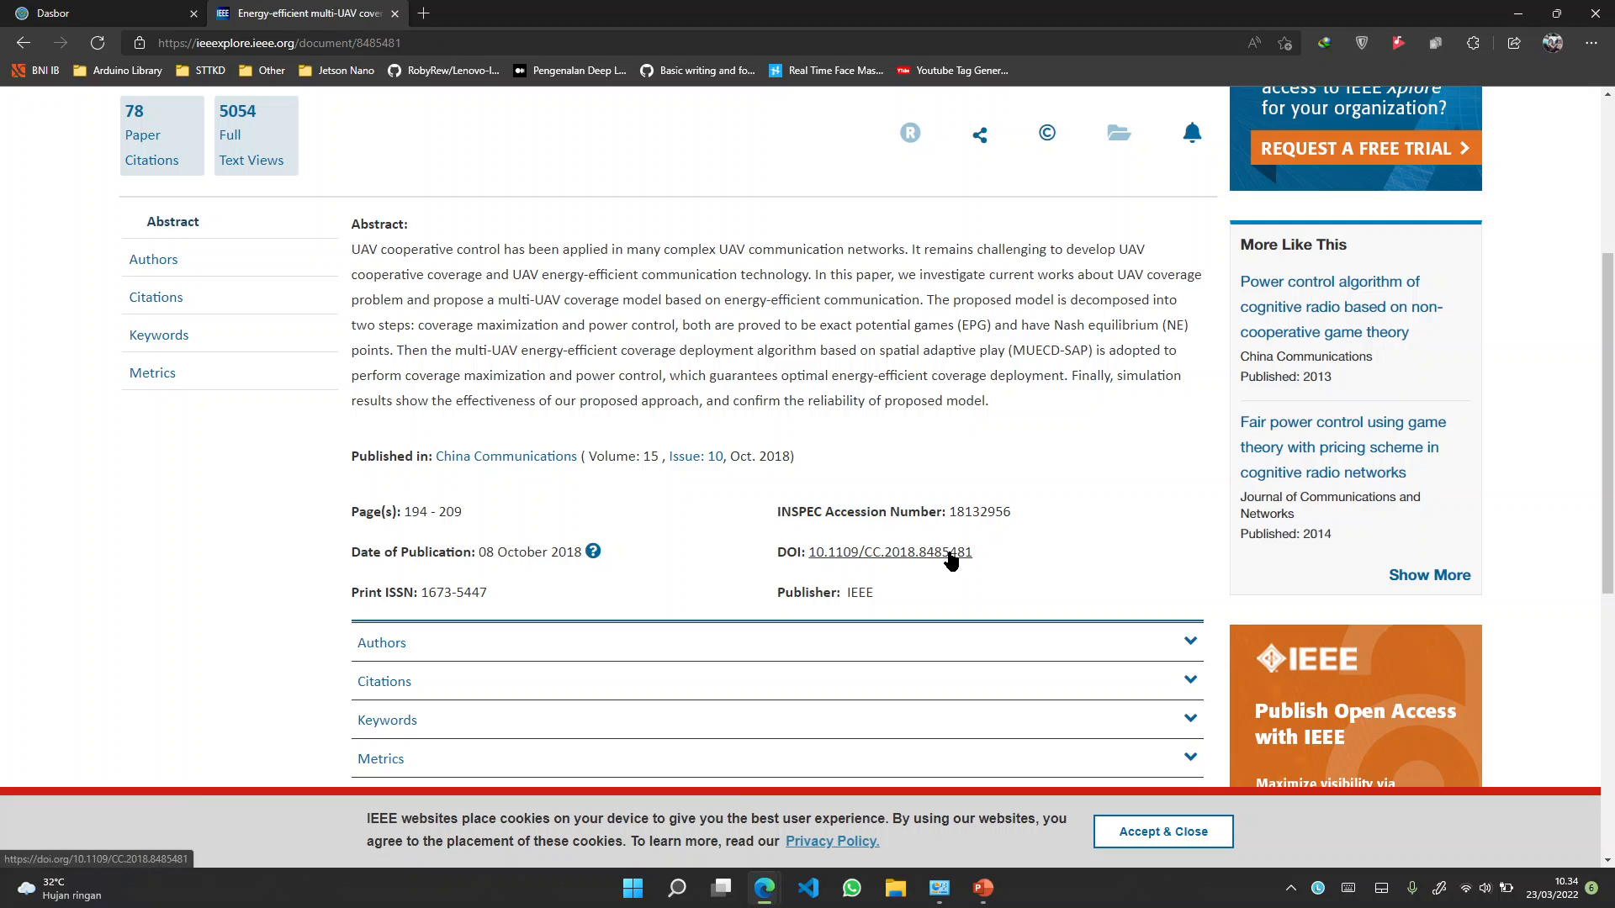
scroll(673, 530, "up", 5)
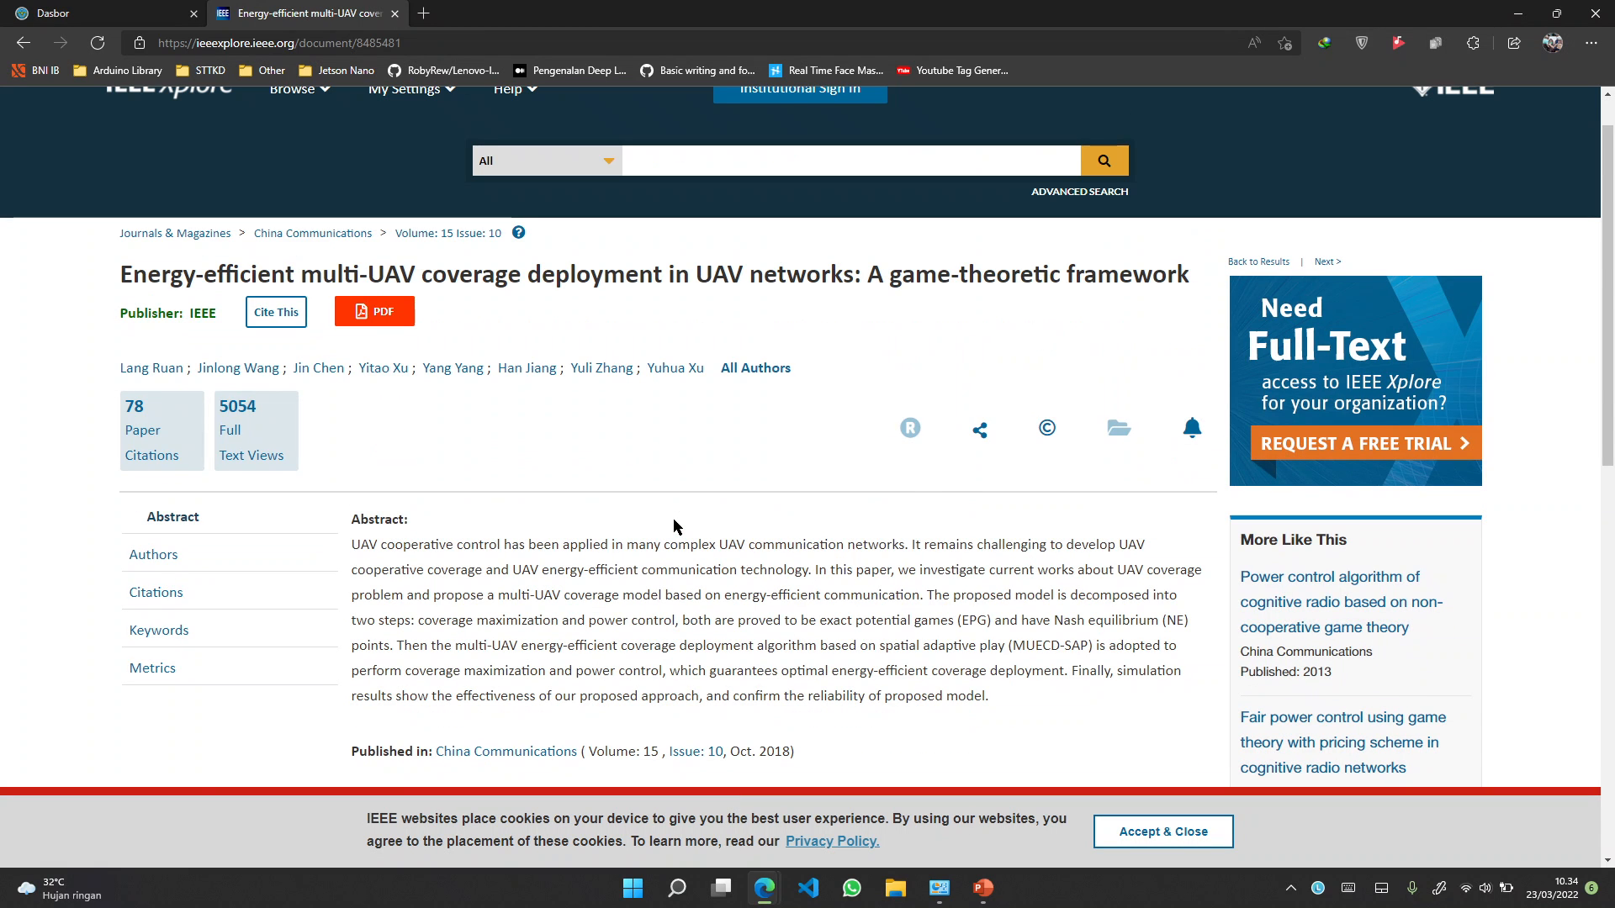
scroll(804, 387, "down", 3)
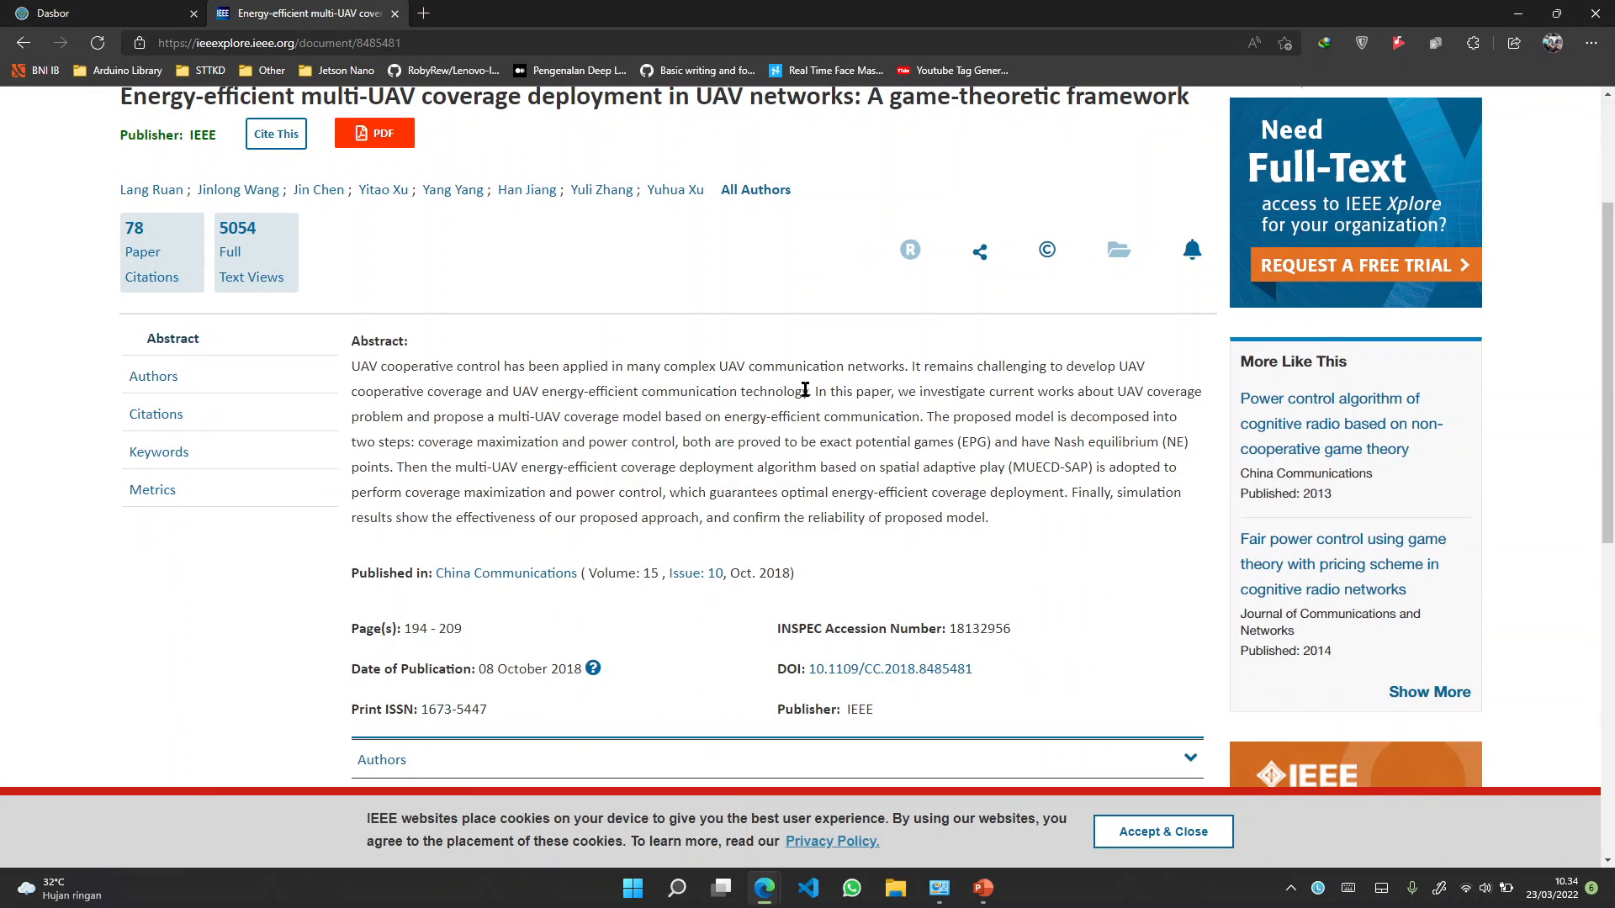
scroll(805, 389, "down", 3)
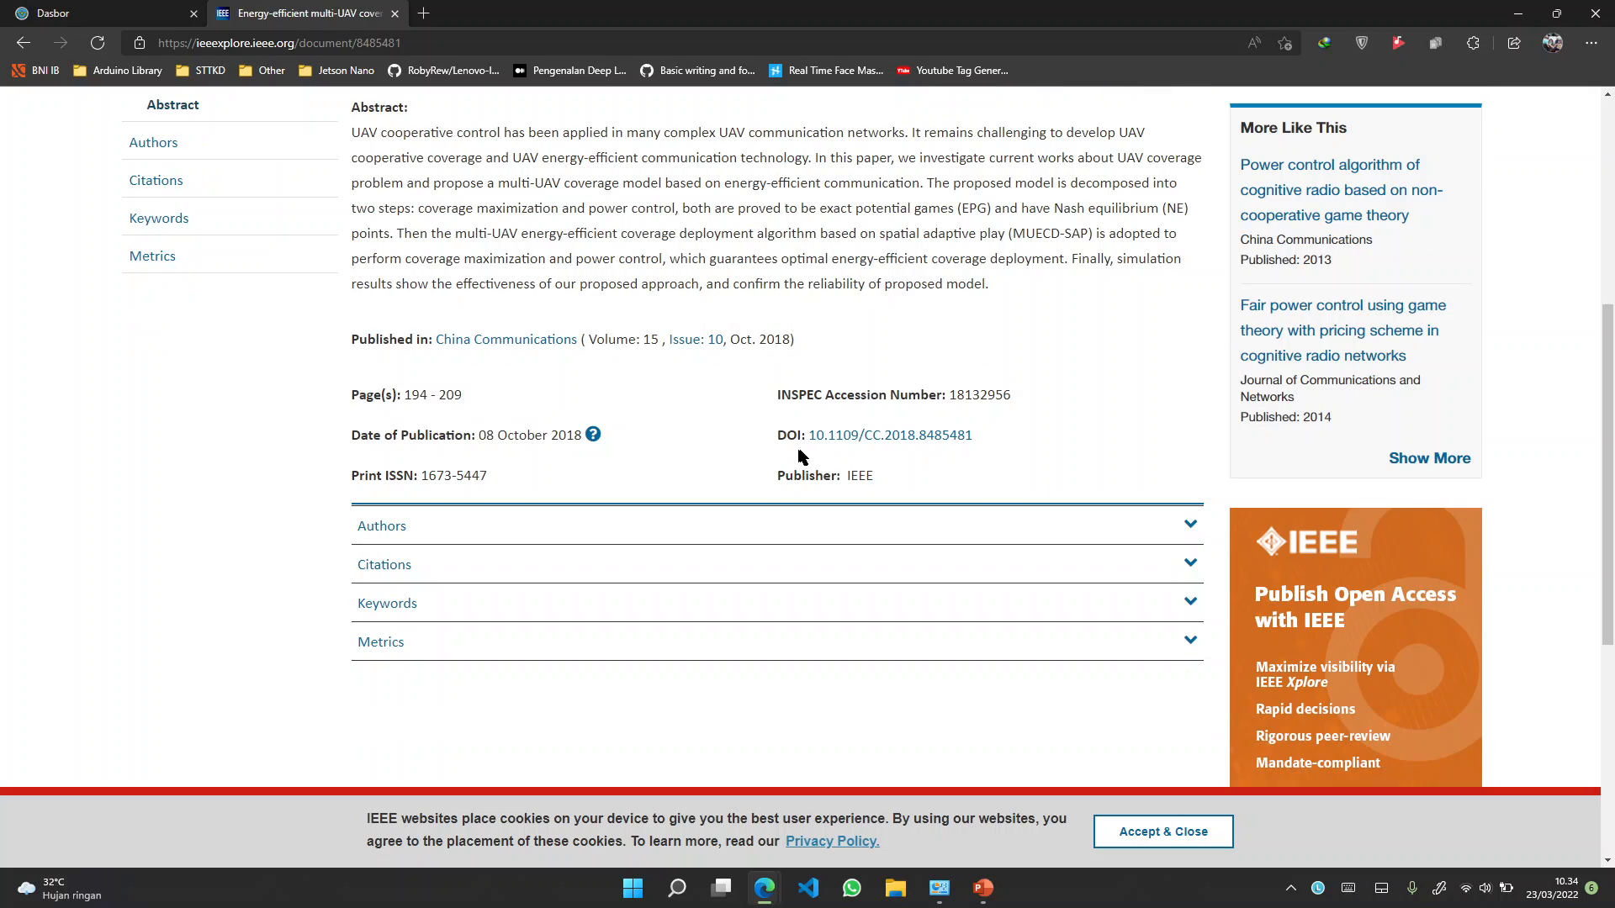
left_click_drag(776, 436, 797, 436)
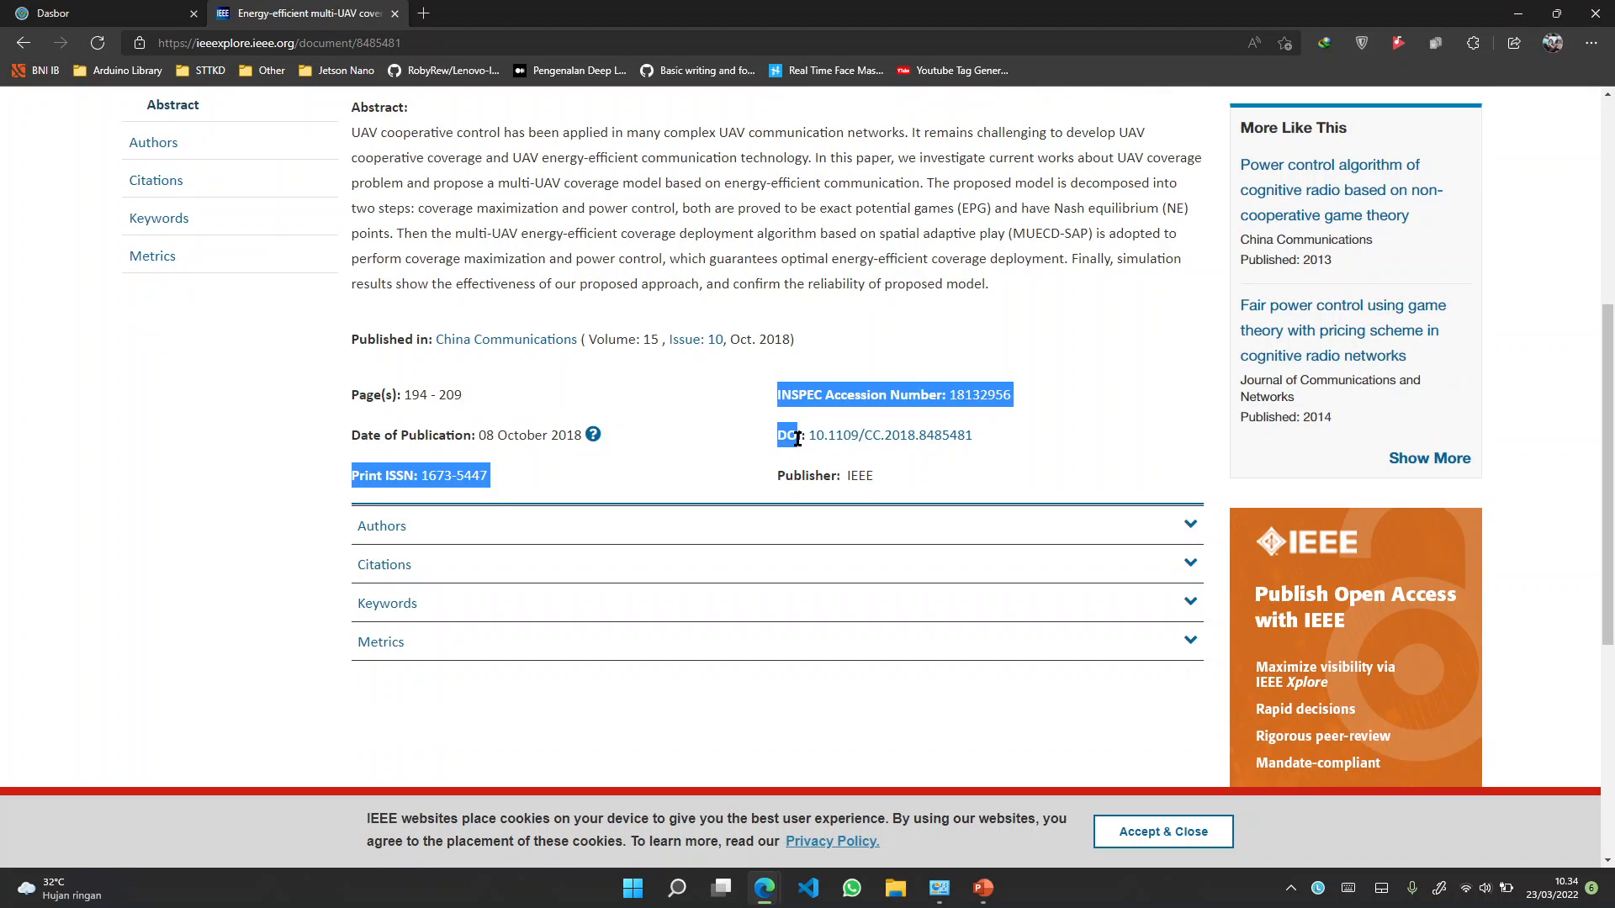
left_click(796, 446)
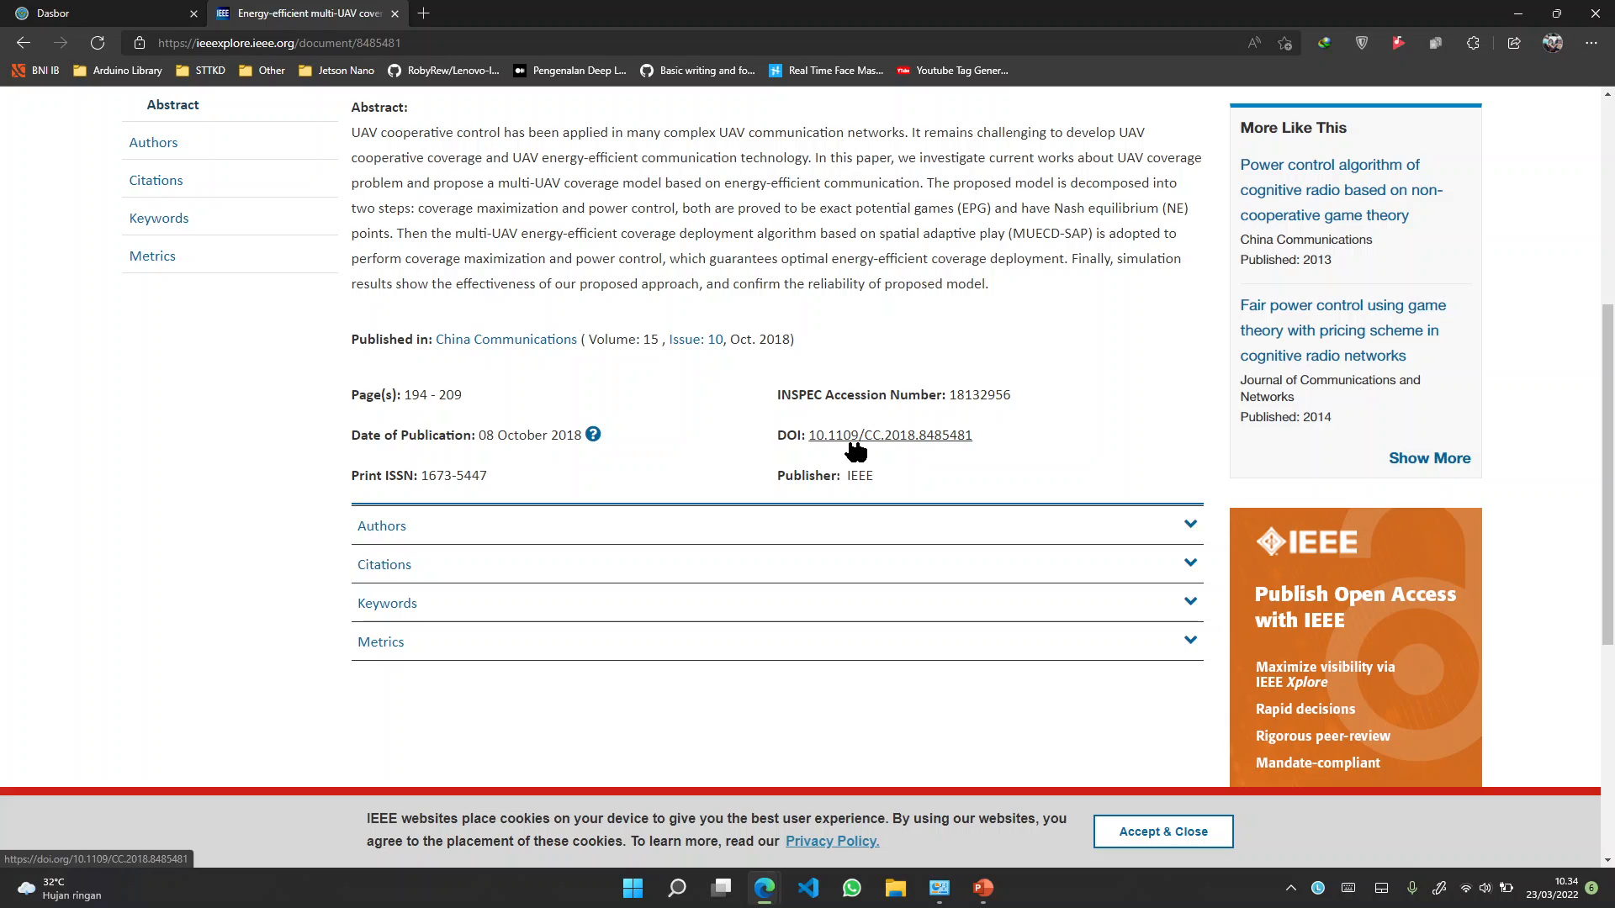
right_click(901, 436)
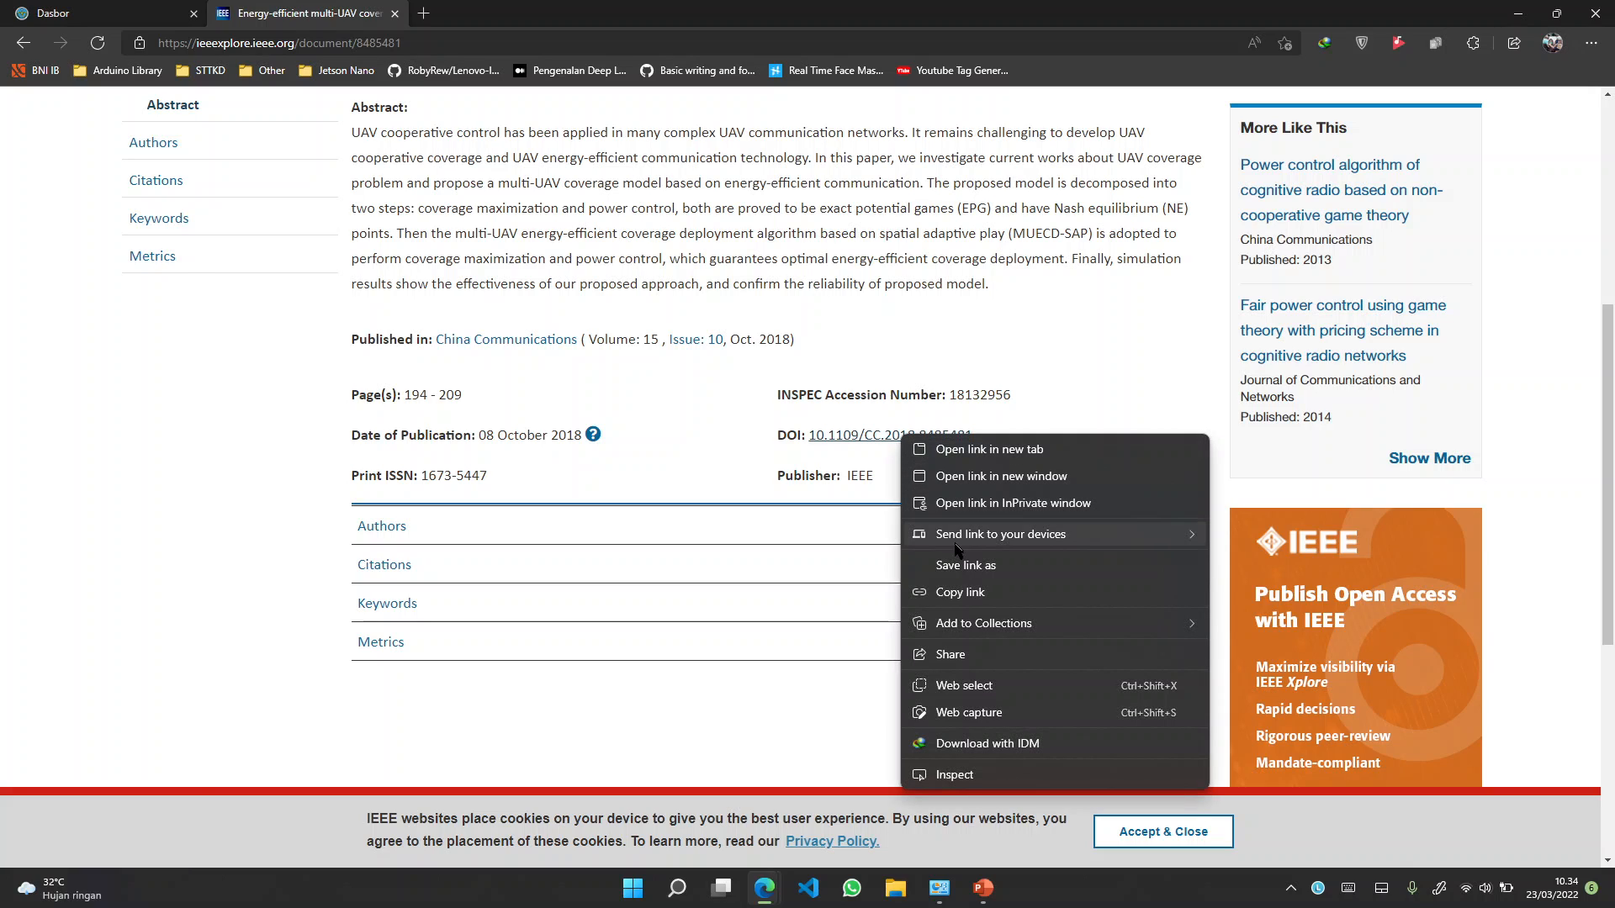
left_click(960, 593)
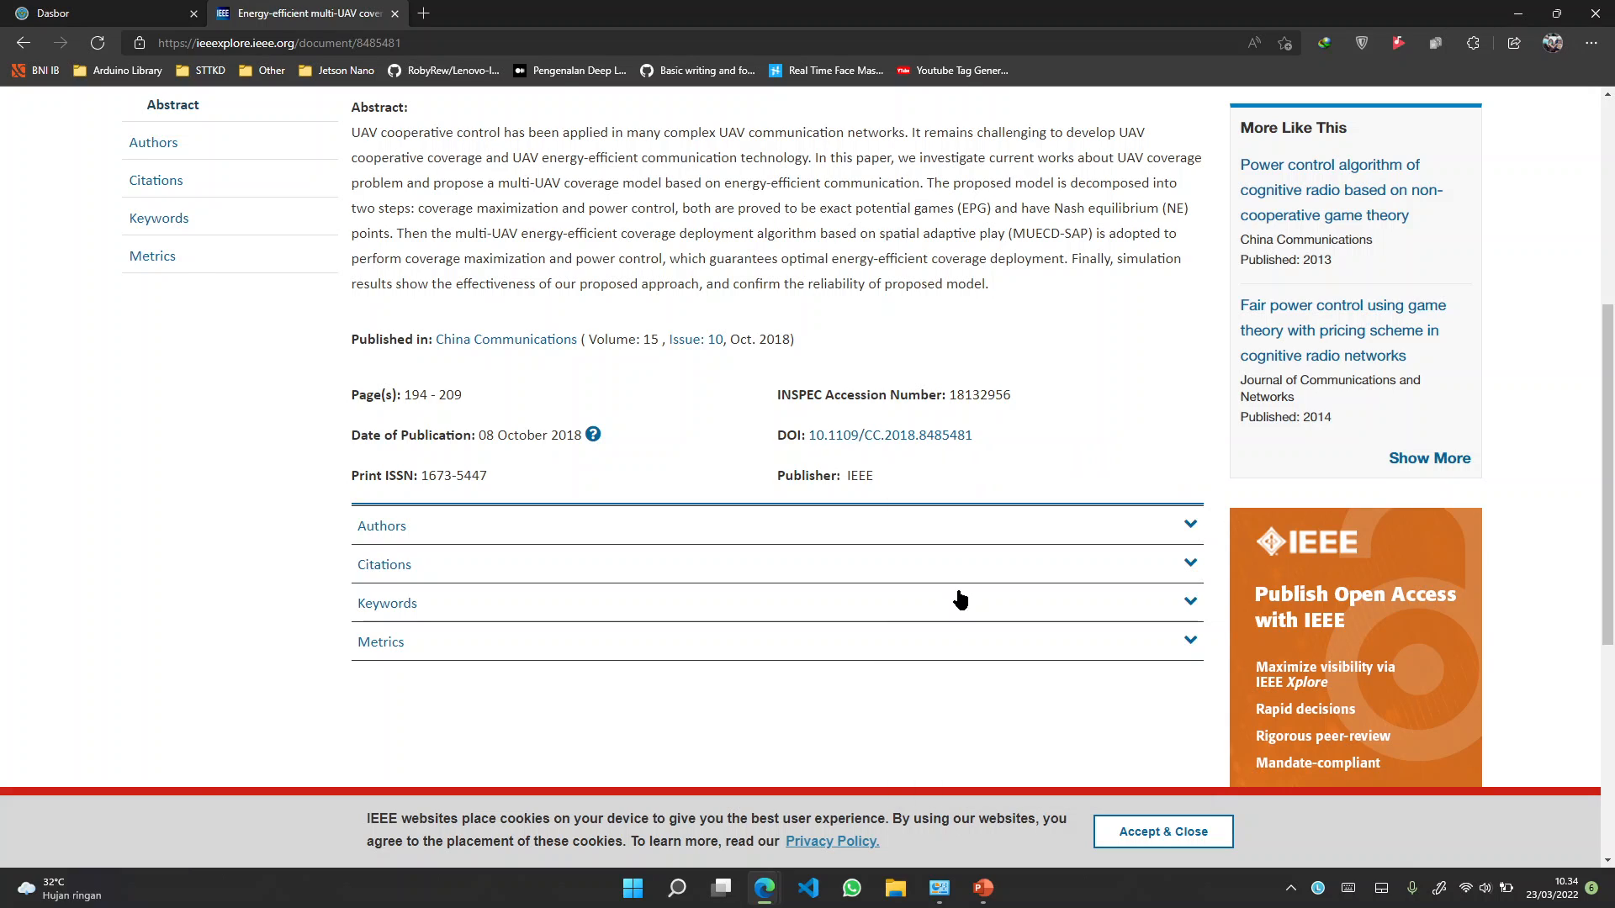
In a new tab, search Google for 'scihub' and open the Sci-Hub site at sci-hub.se
left_click(424, 15)
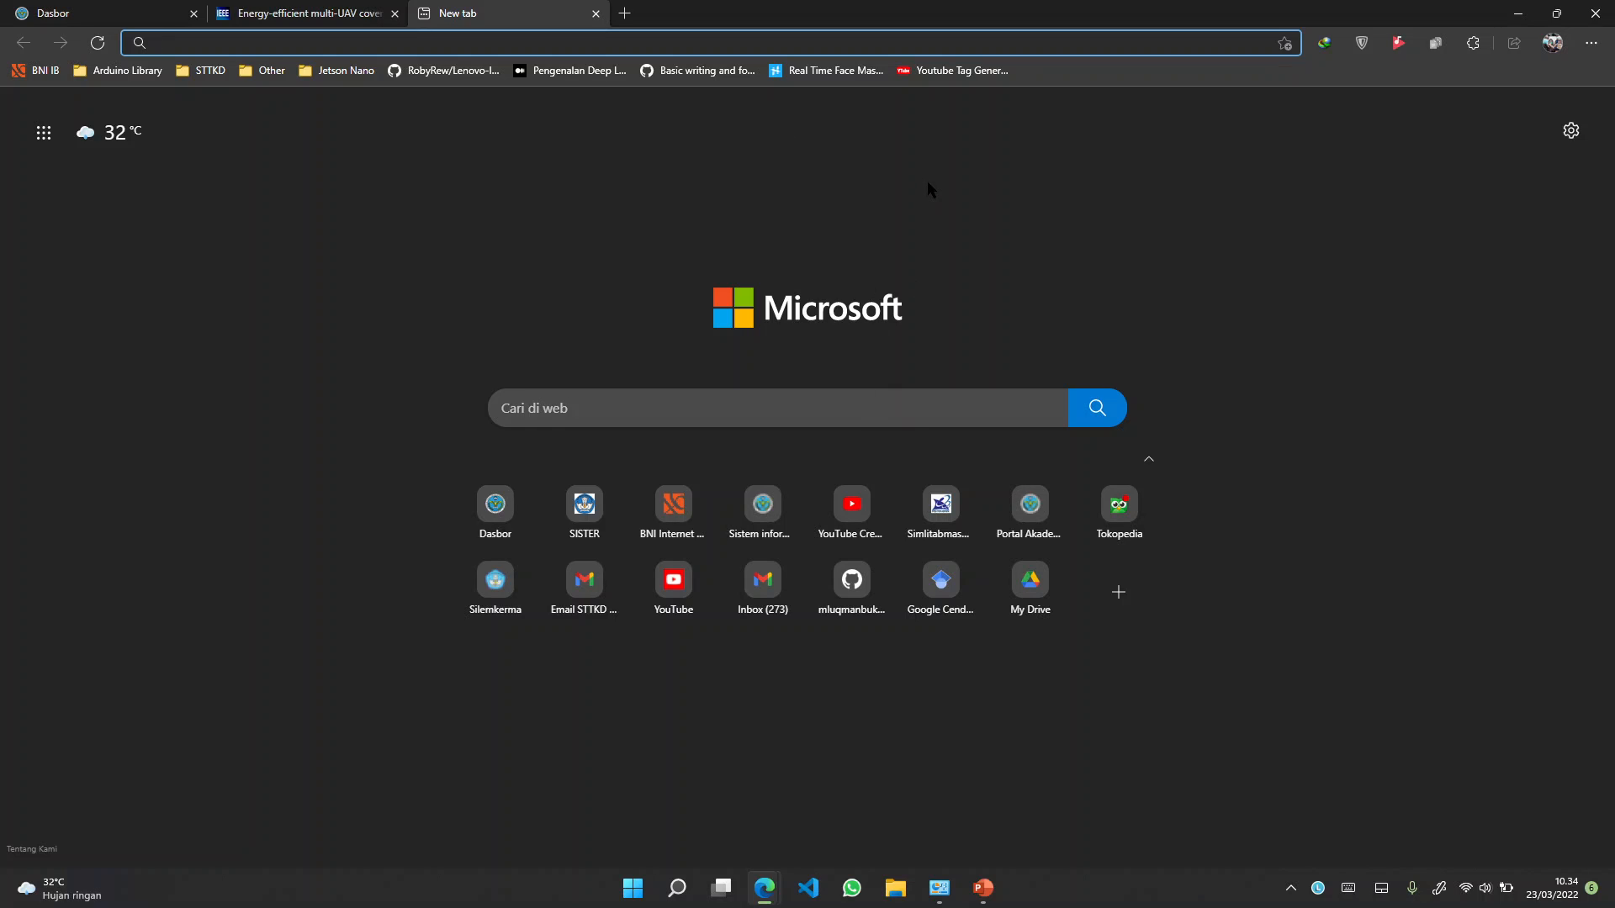
type("scihub")
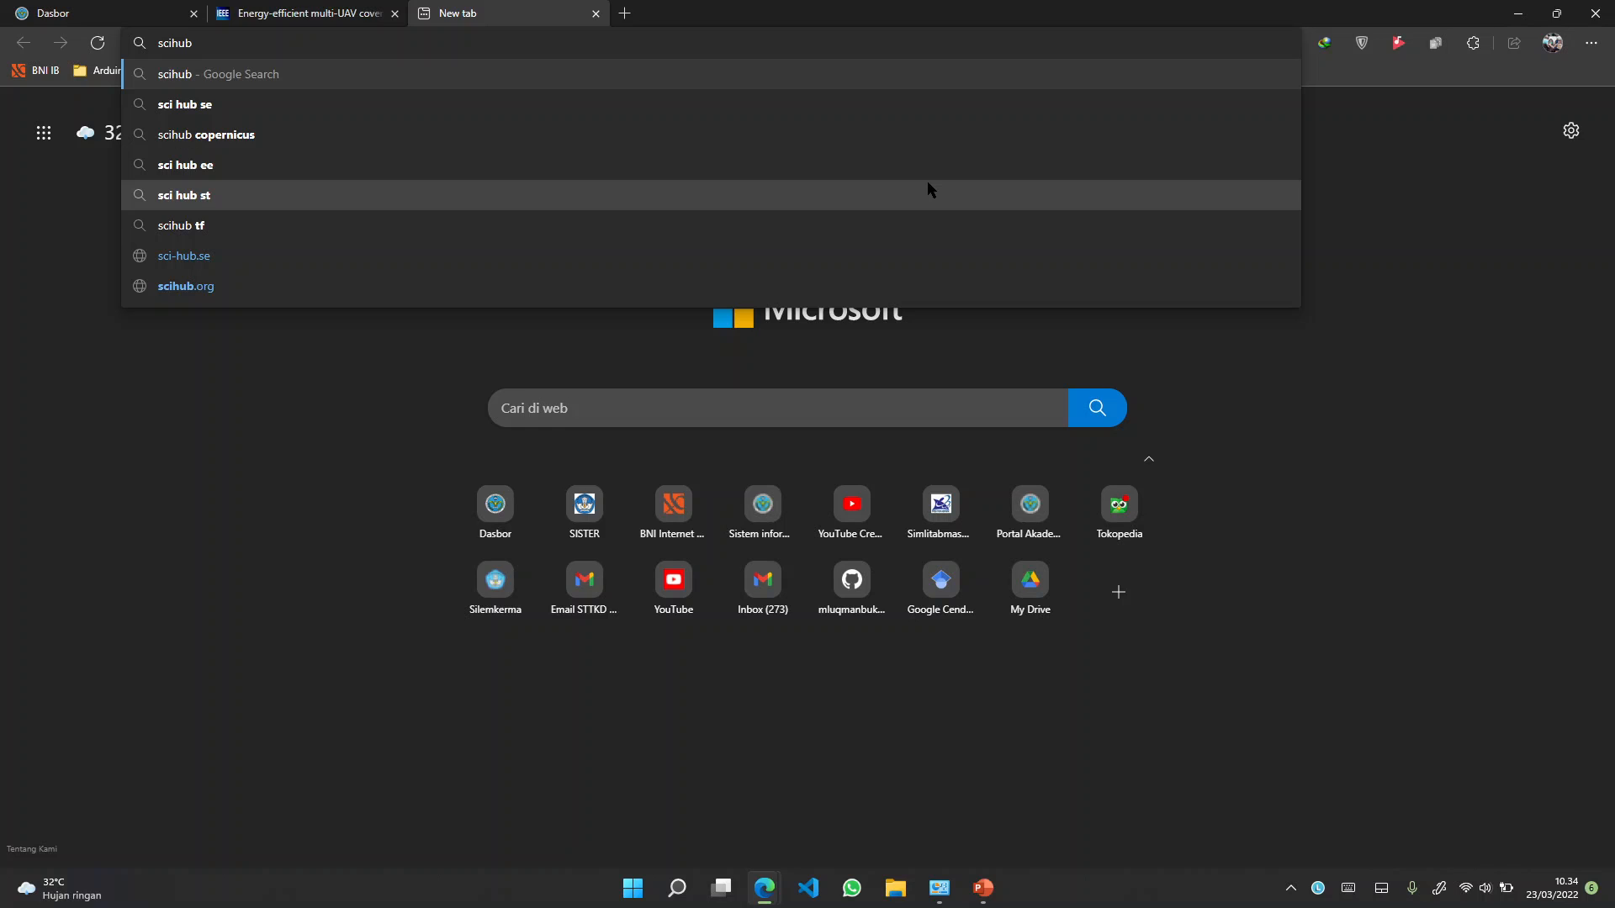
key("Return")
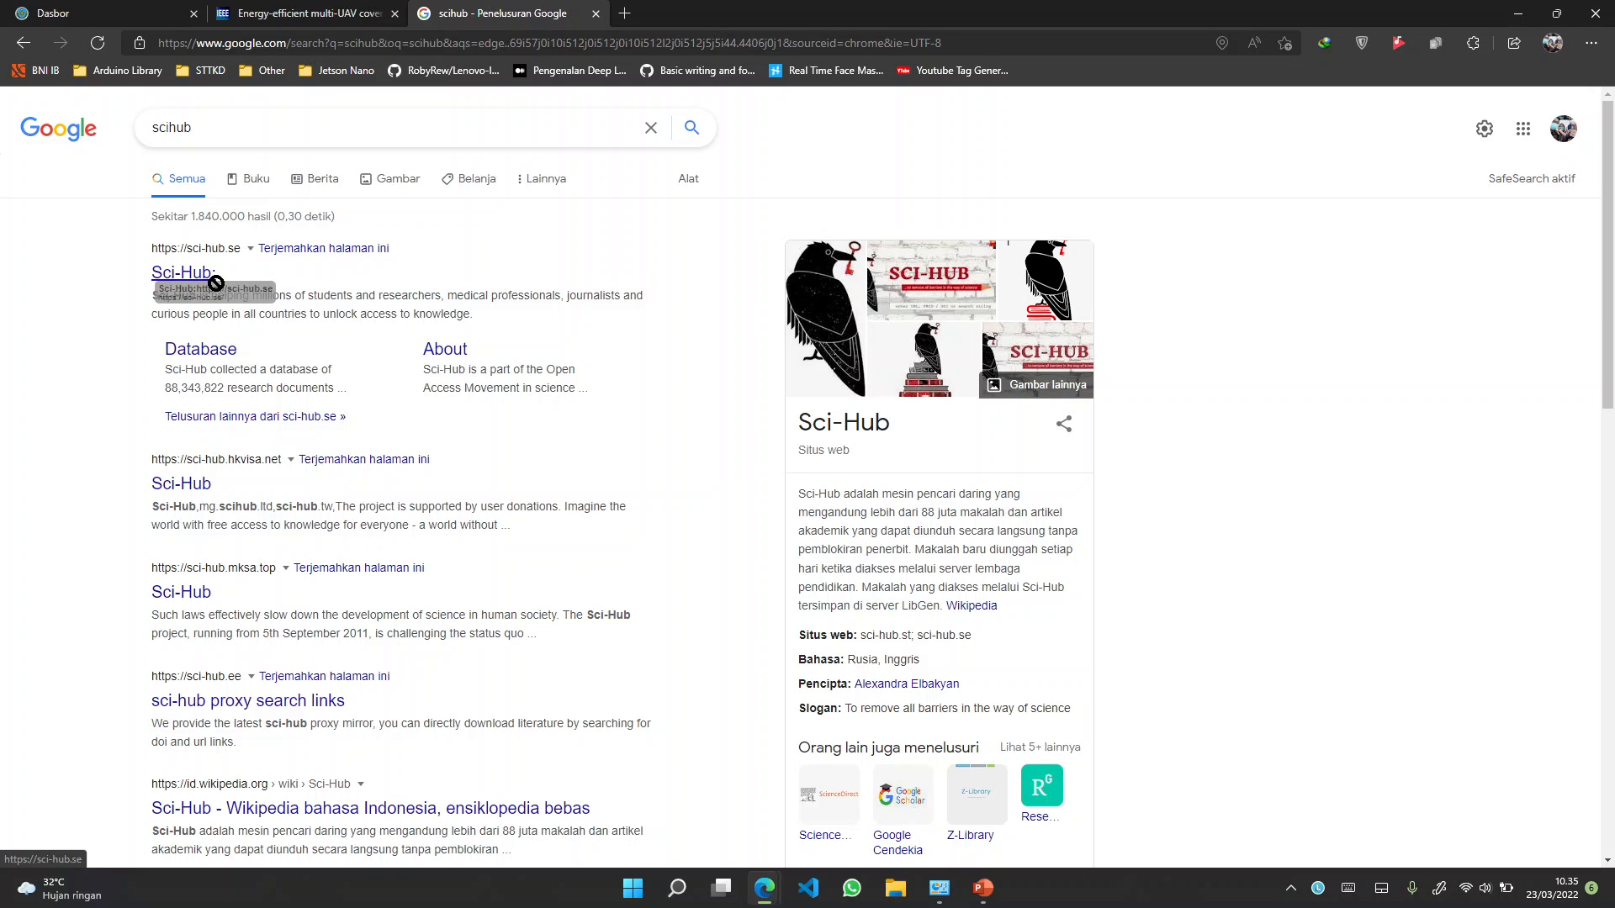
scroll(230, 266, "up", 5)
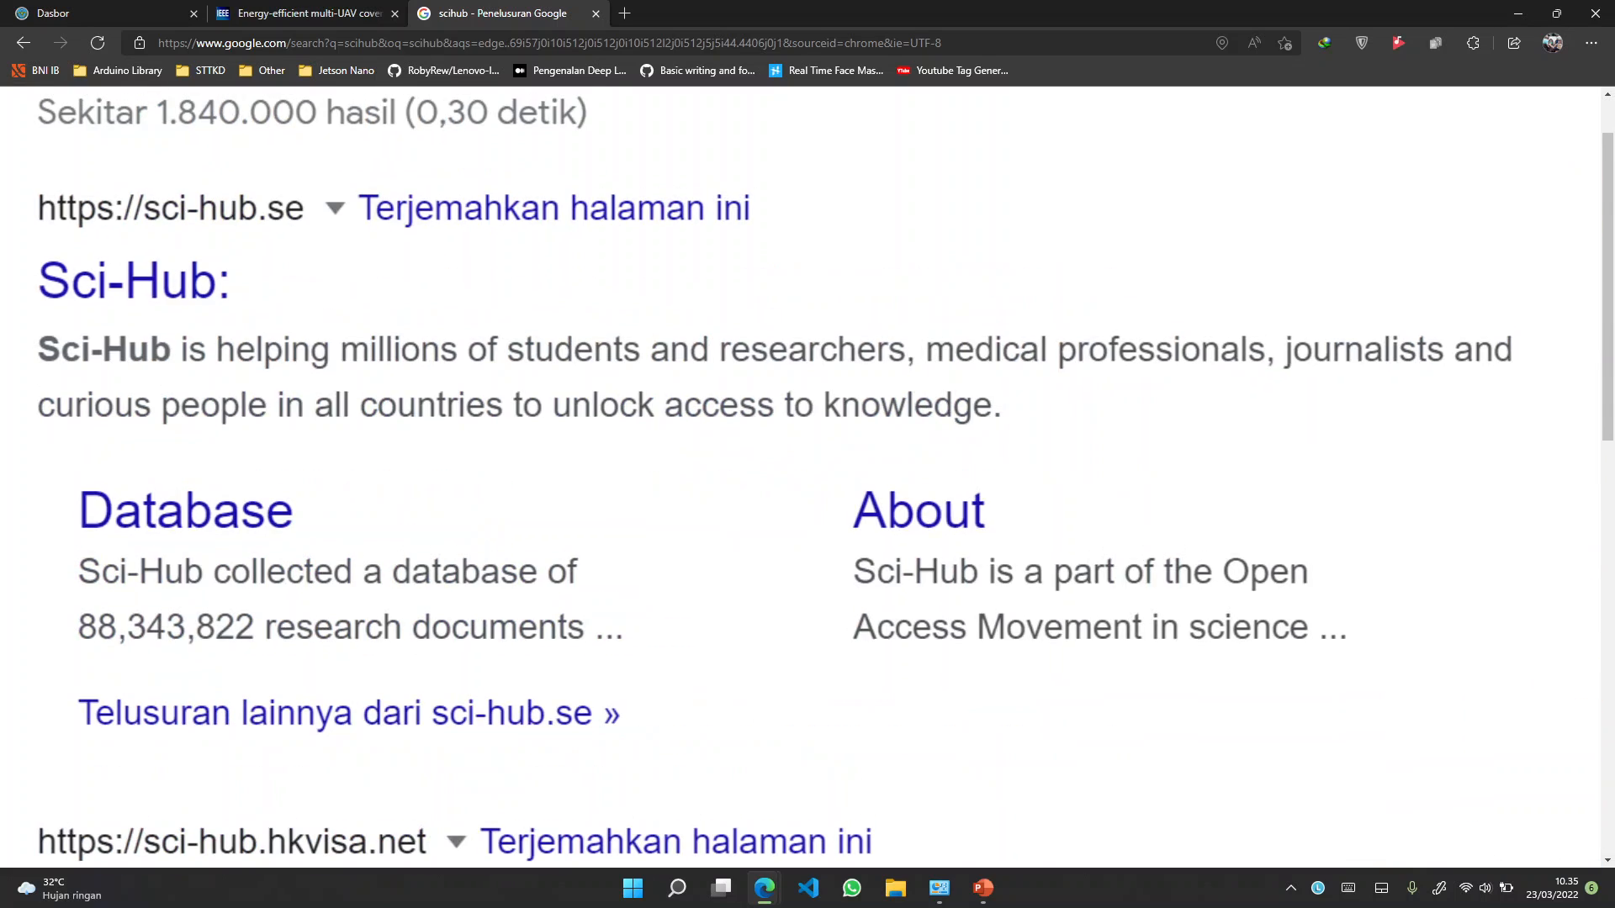
scroll(230, 266, "up", 3)
scroll(801, 476, "left", 3)
scroll(800, 477, "up", 1)
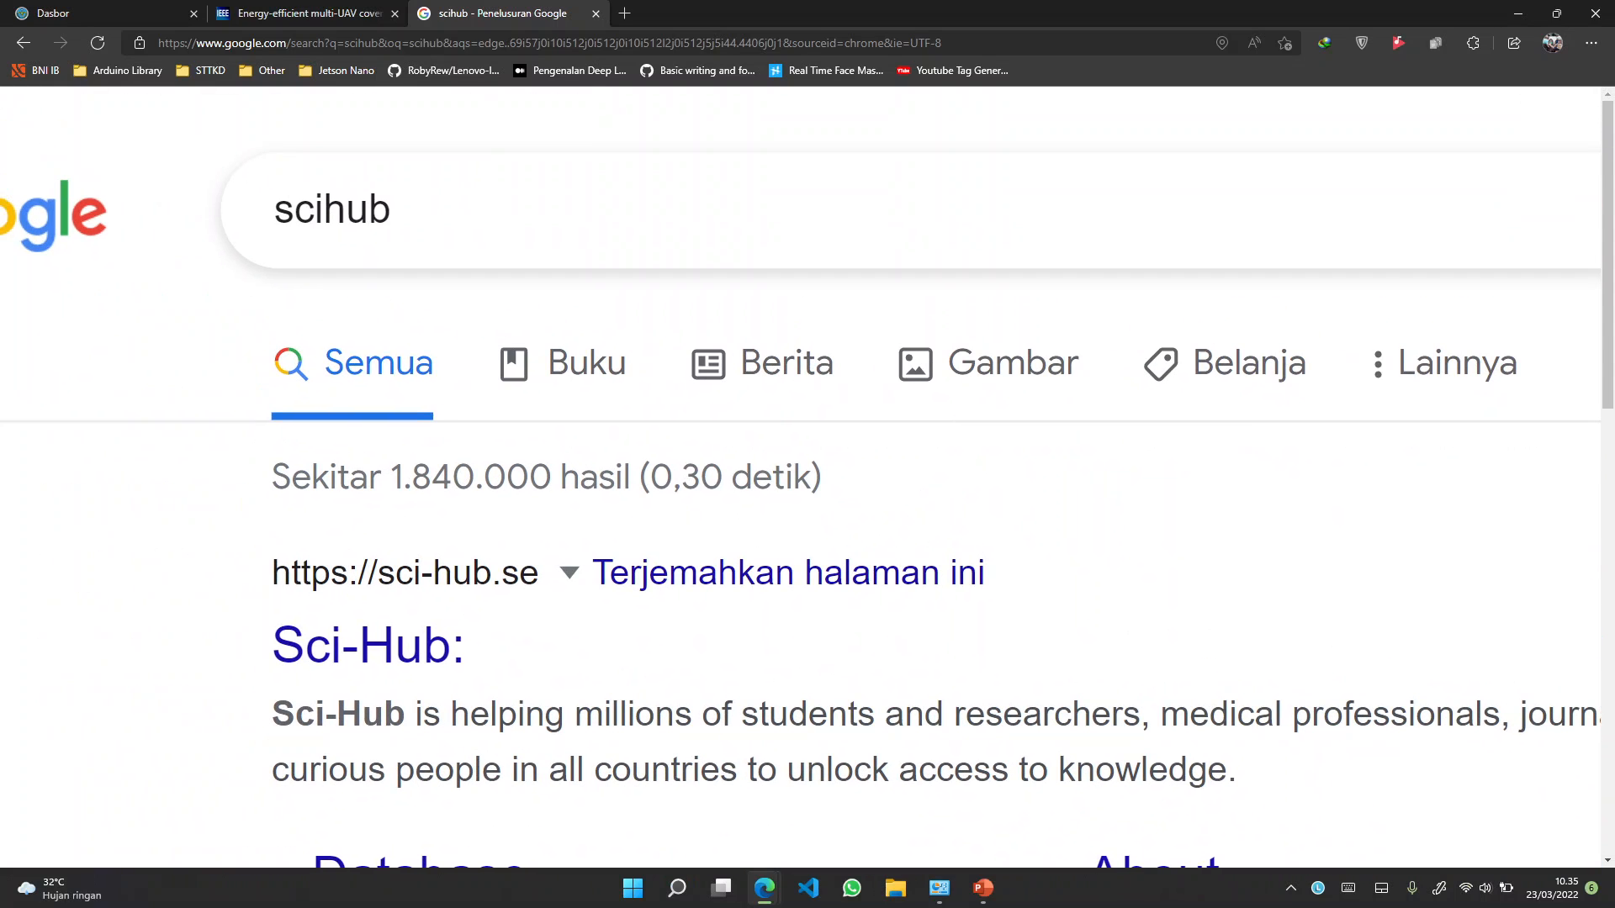
scroll(233, 277, "down", 3)
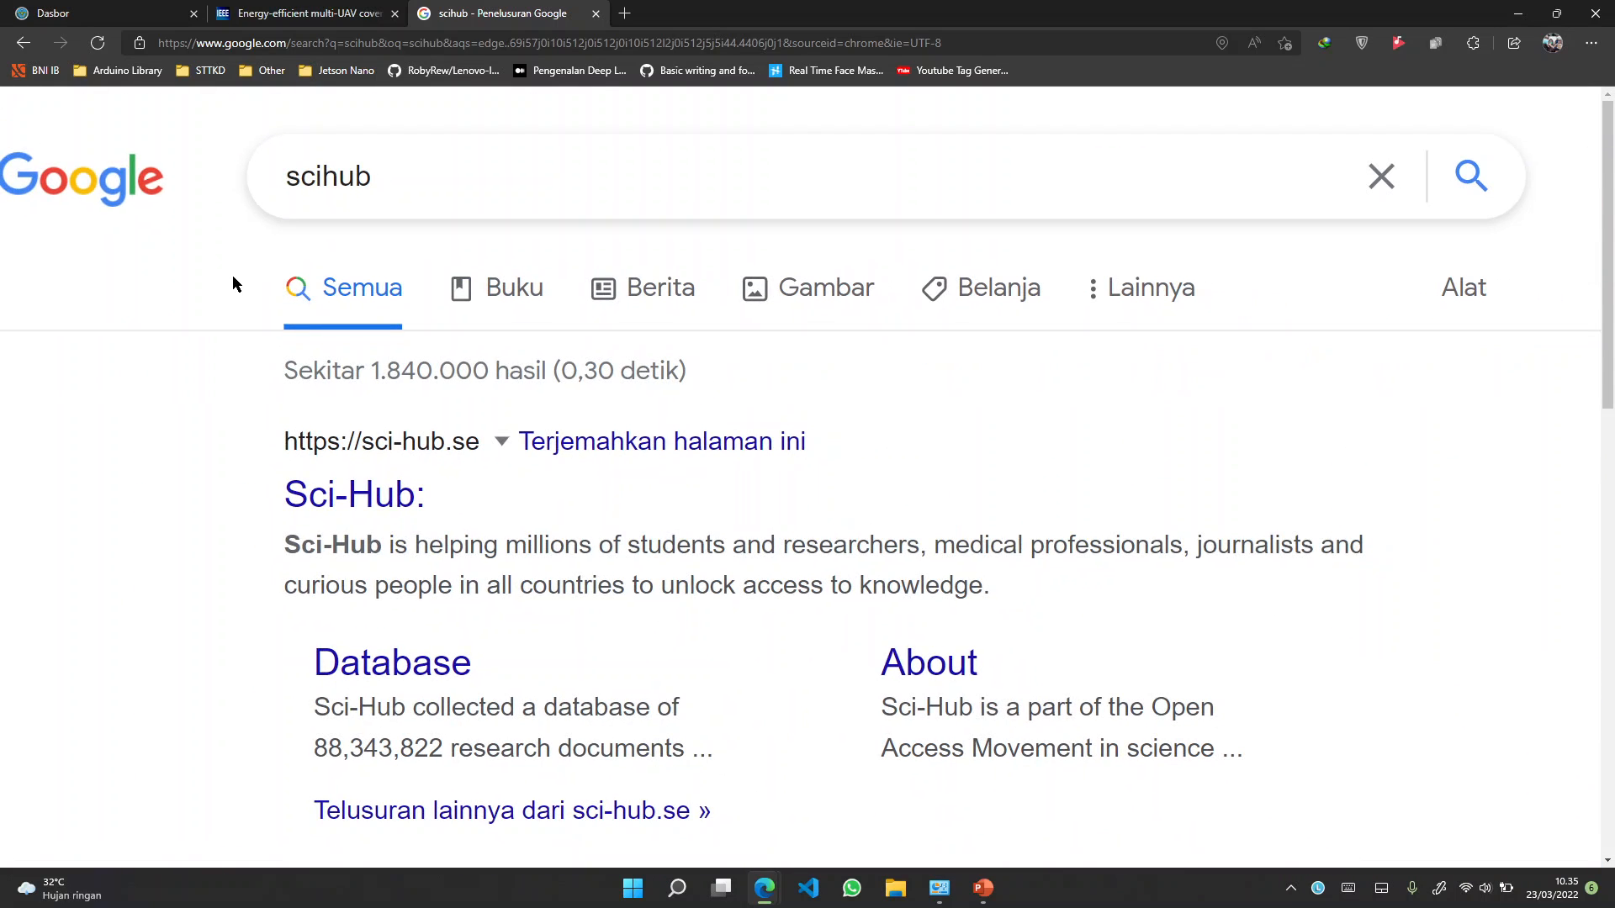
scroll(233, 277, "down", 2)
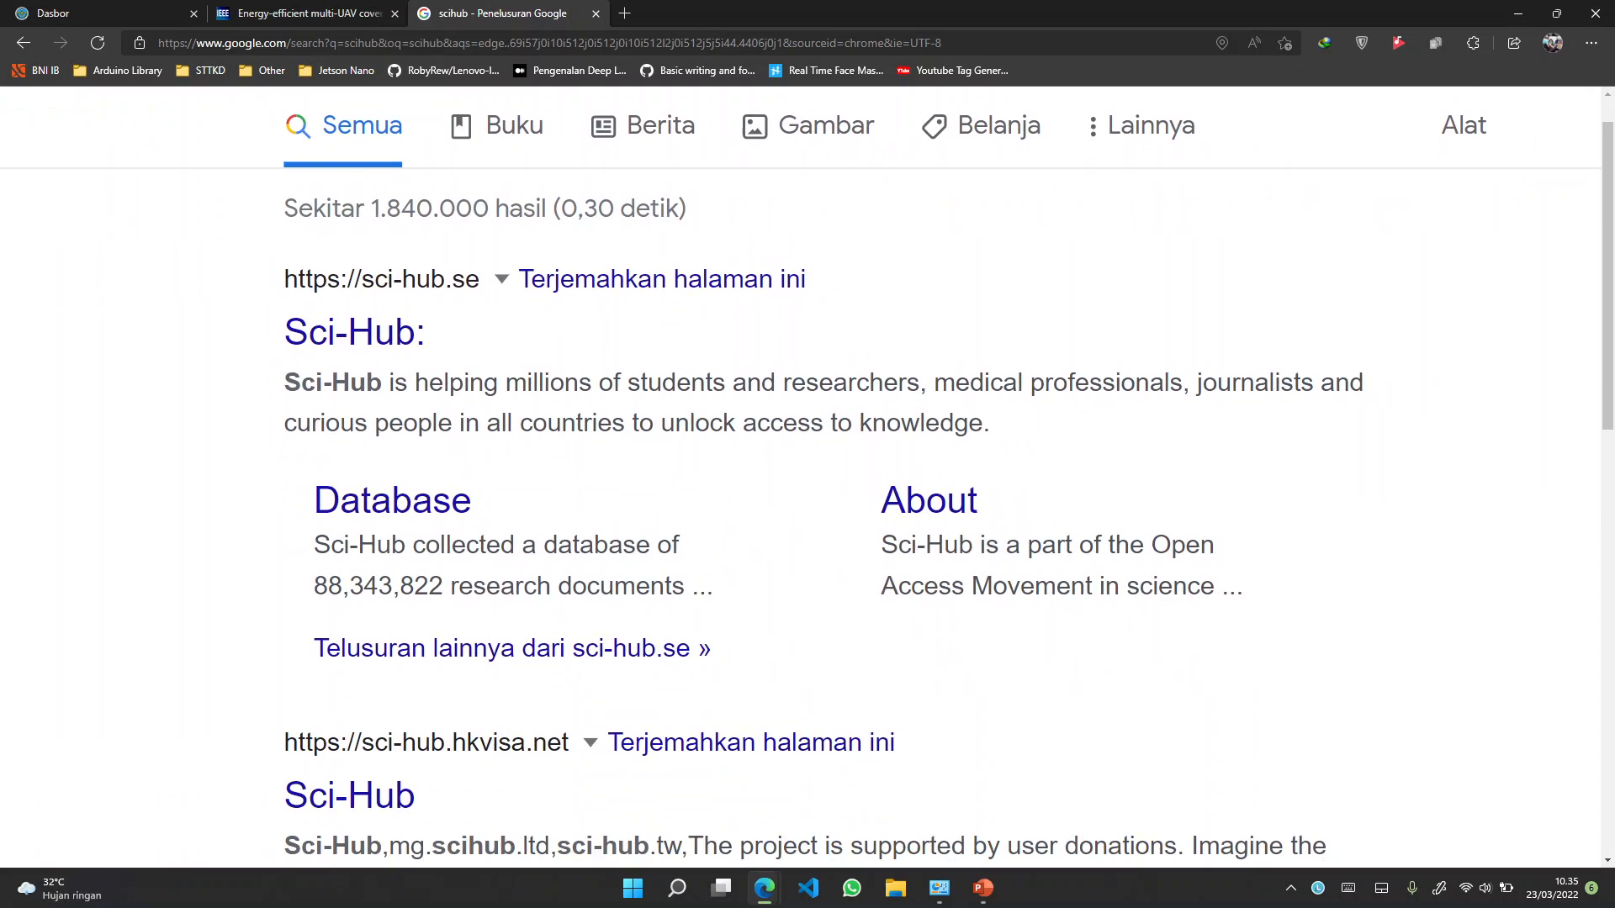
left_click(355, 348)
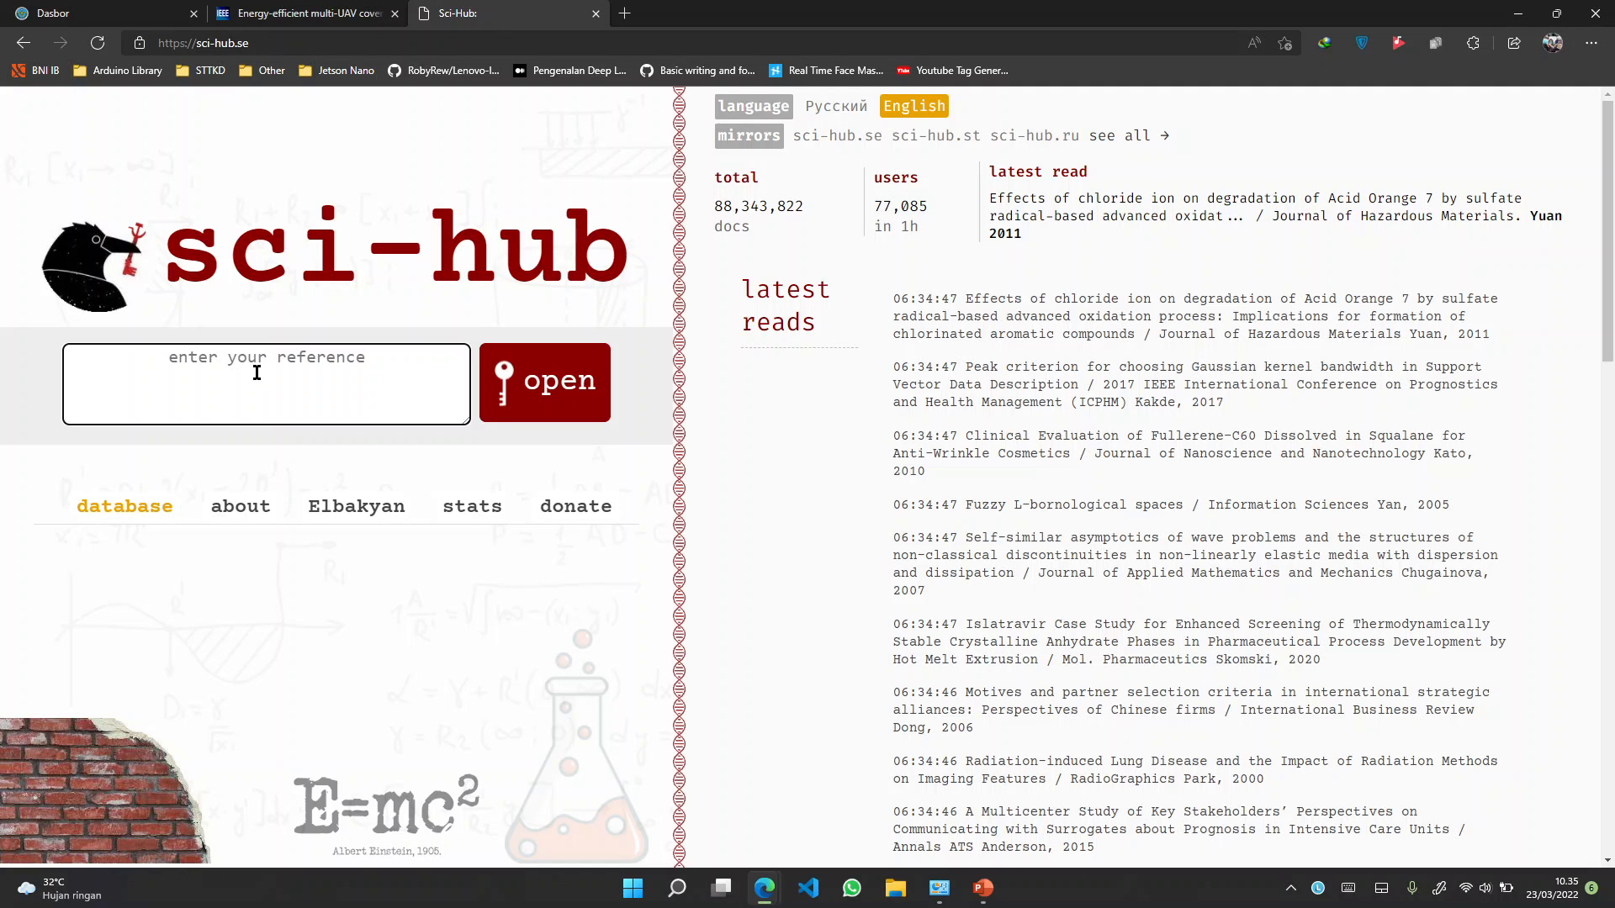
Paste DOI 10.1109/CC.2018.8485481 into Sci-Hub's reference box to open the paper's full-text PDF
left_click(336, 12)
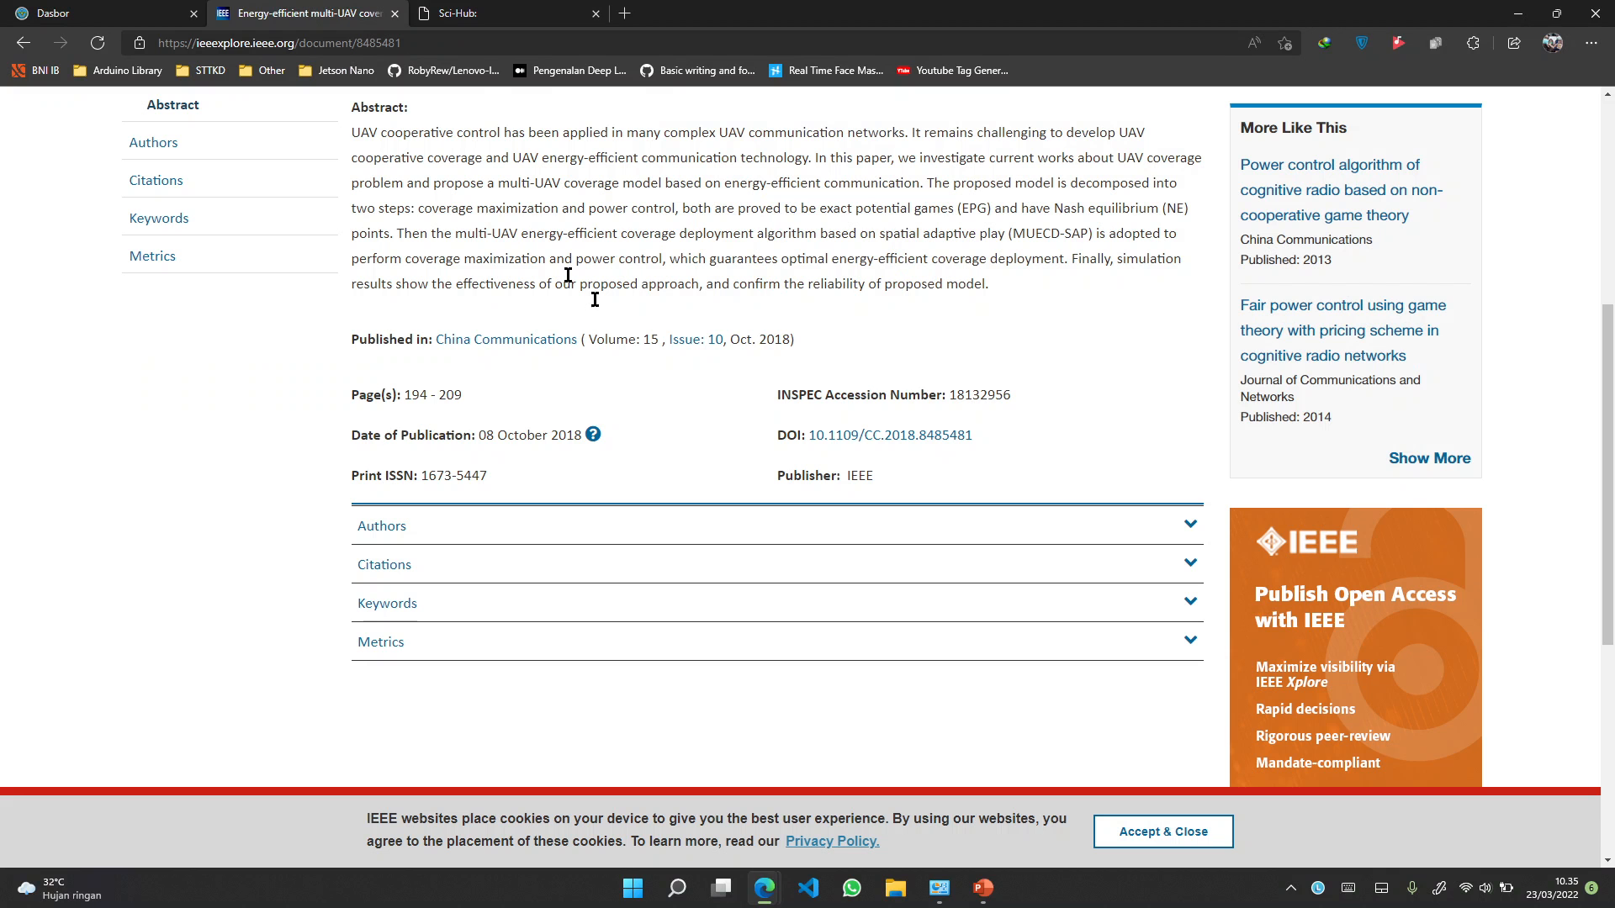
left_click(551, 16)
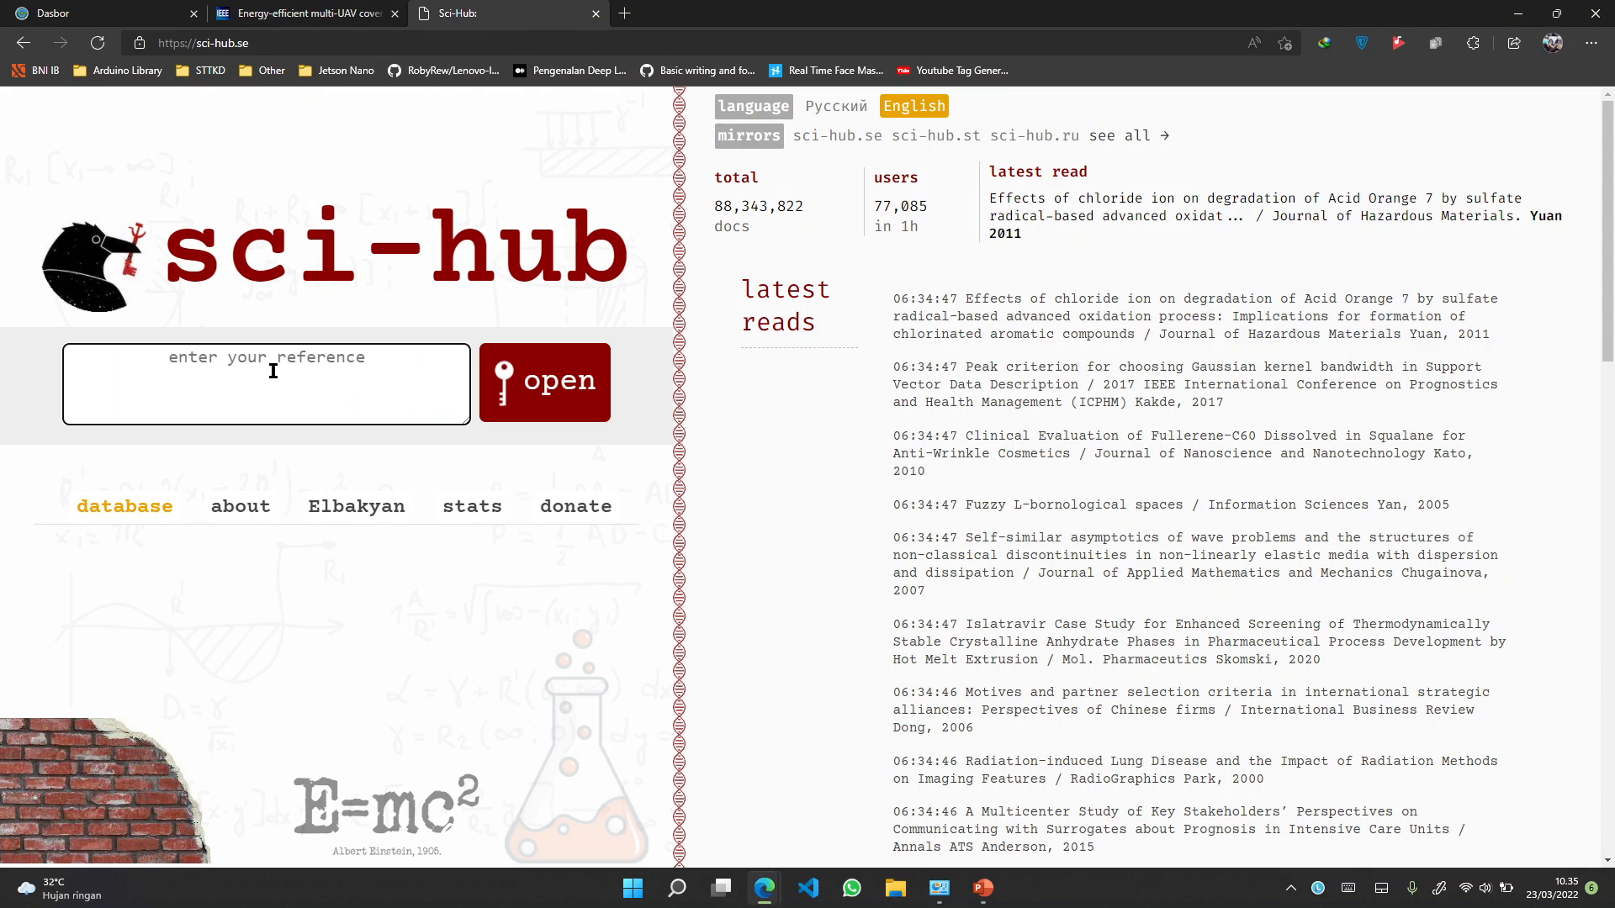
left_click(273, 371)
type("https://doi.org/10.1109/CC.2018.8485481")
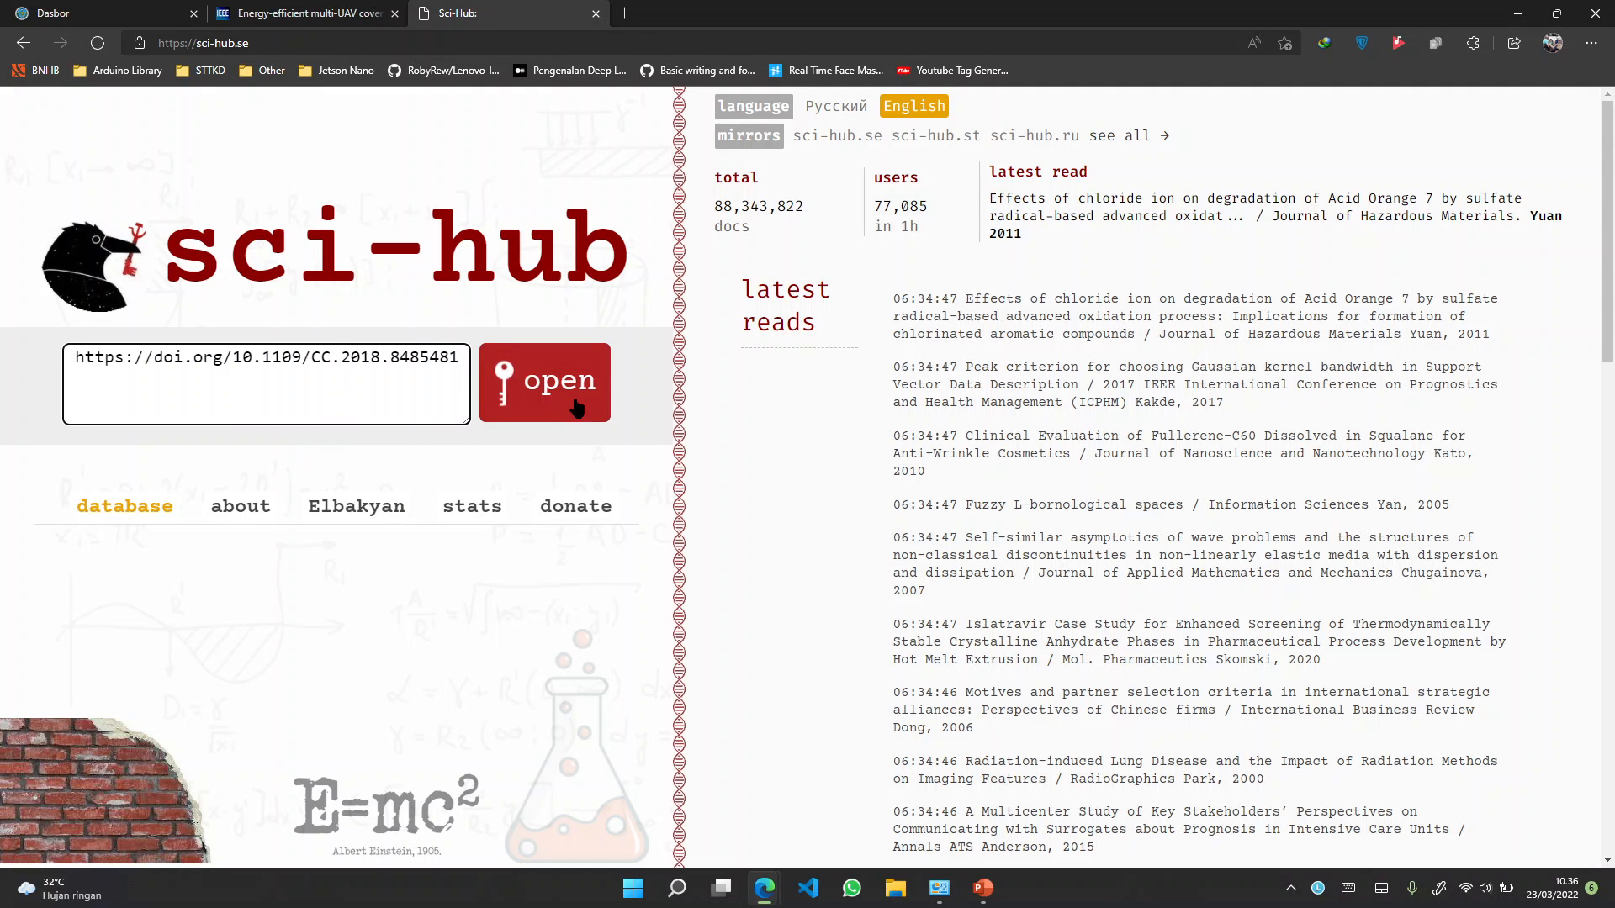
left_click(577, 408)
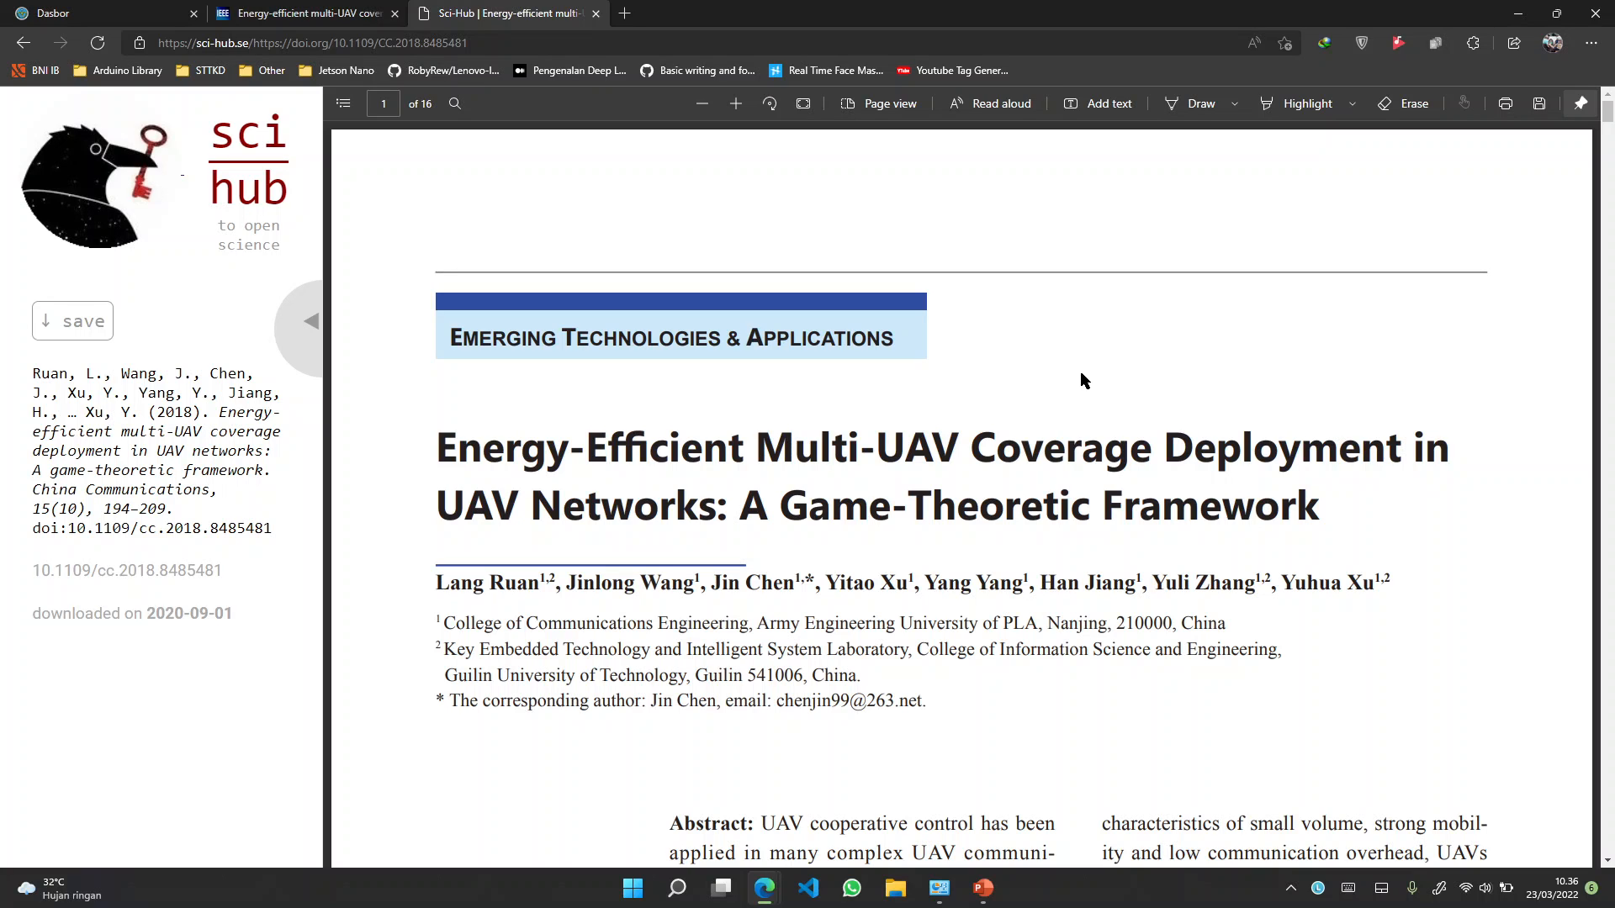
scroll(1084, 381, "down", 4)
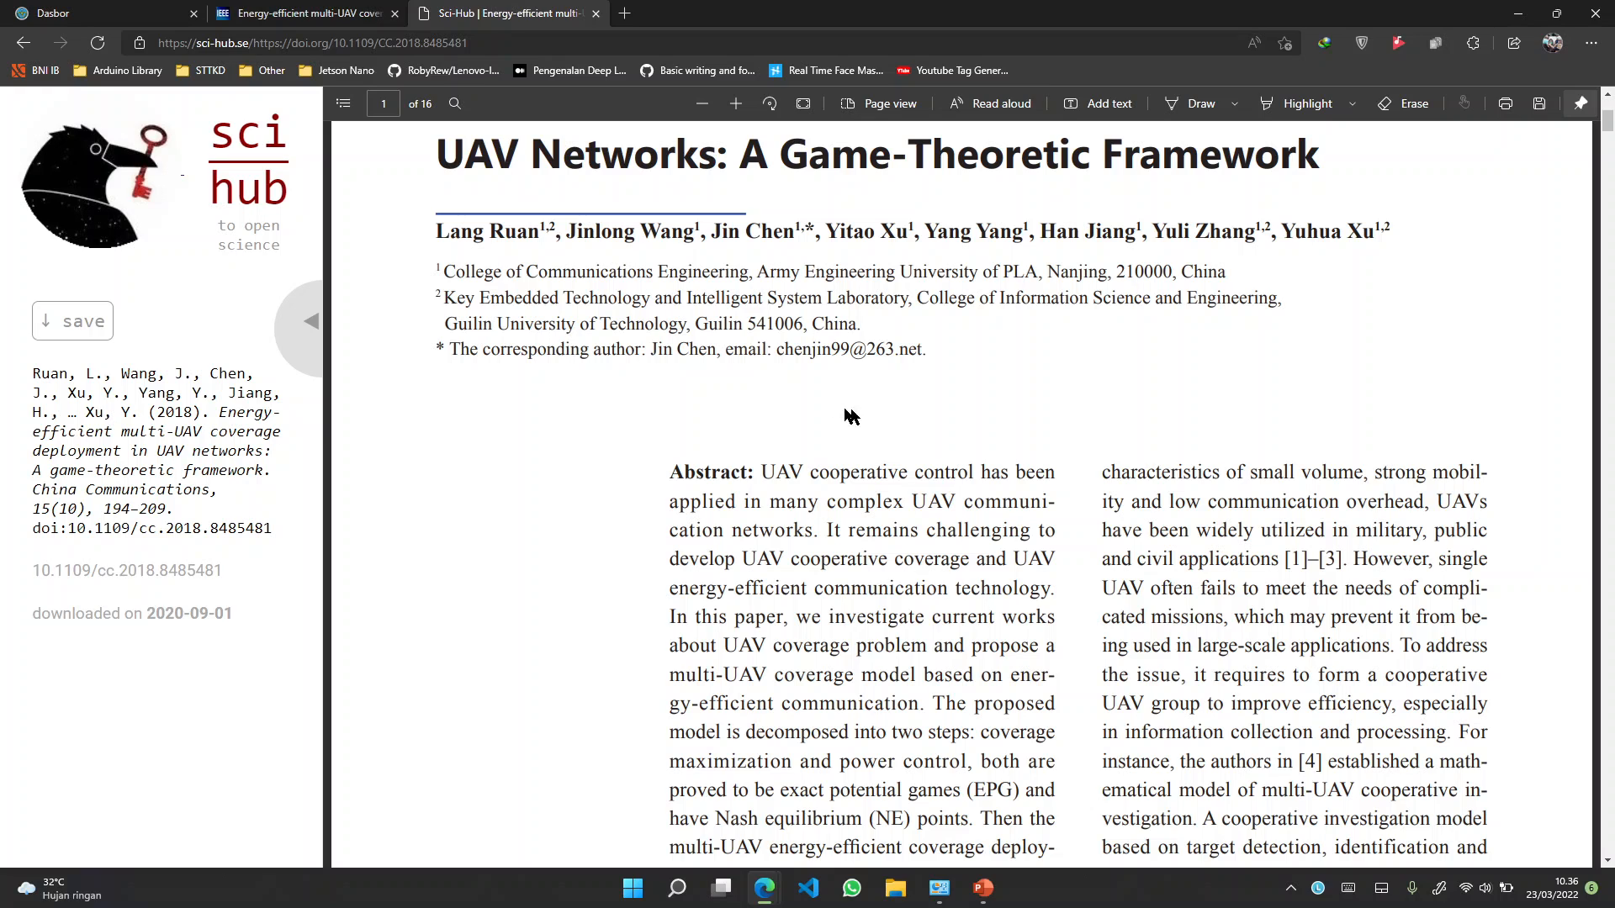
scroll(765, 335, "up", 3)
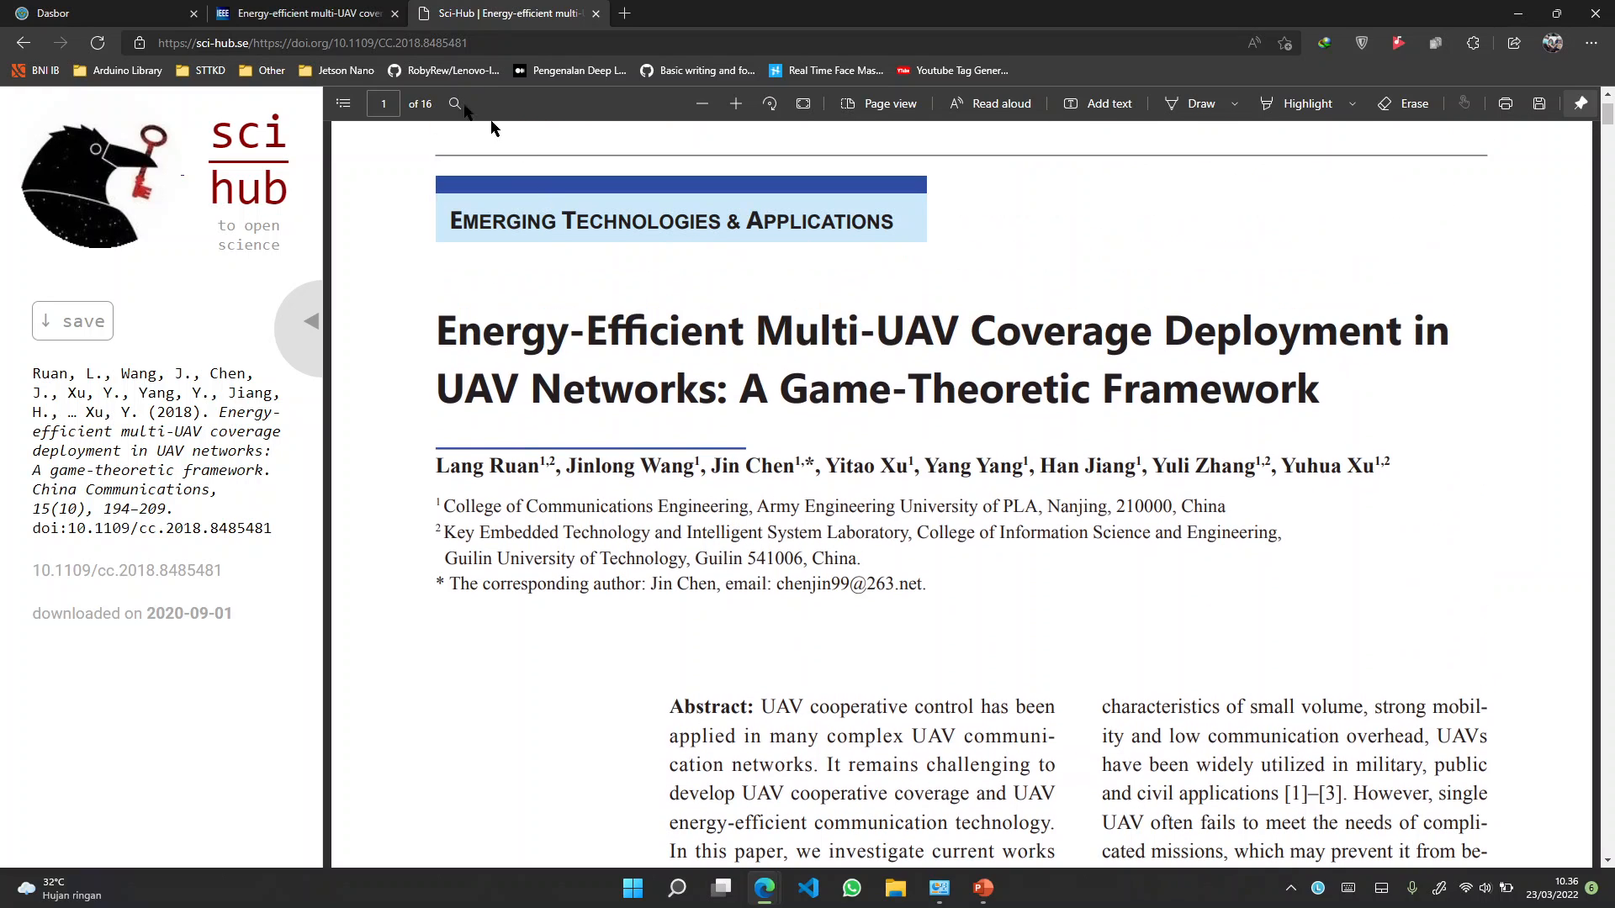
left_click(303, 13)
scroll(628, 496, "up", 5)
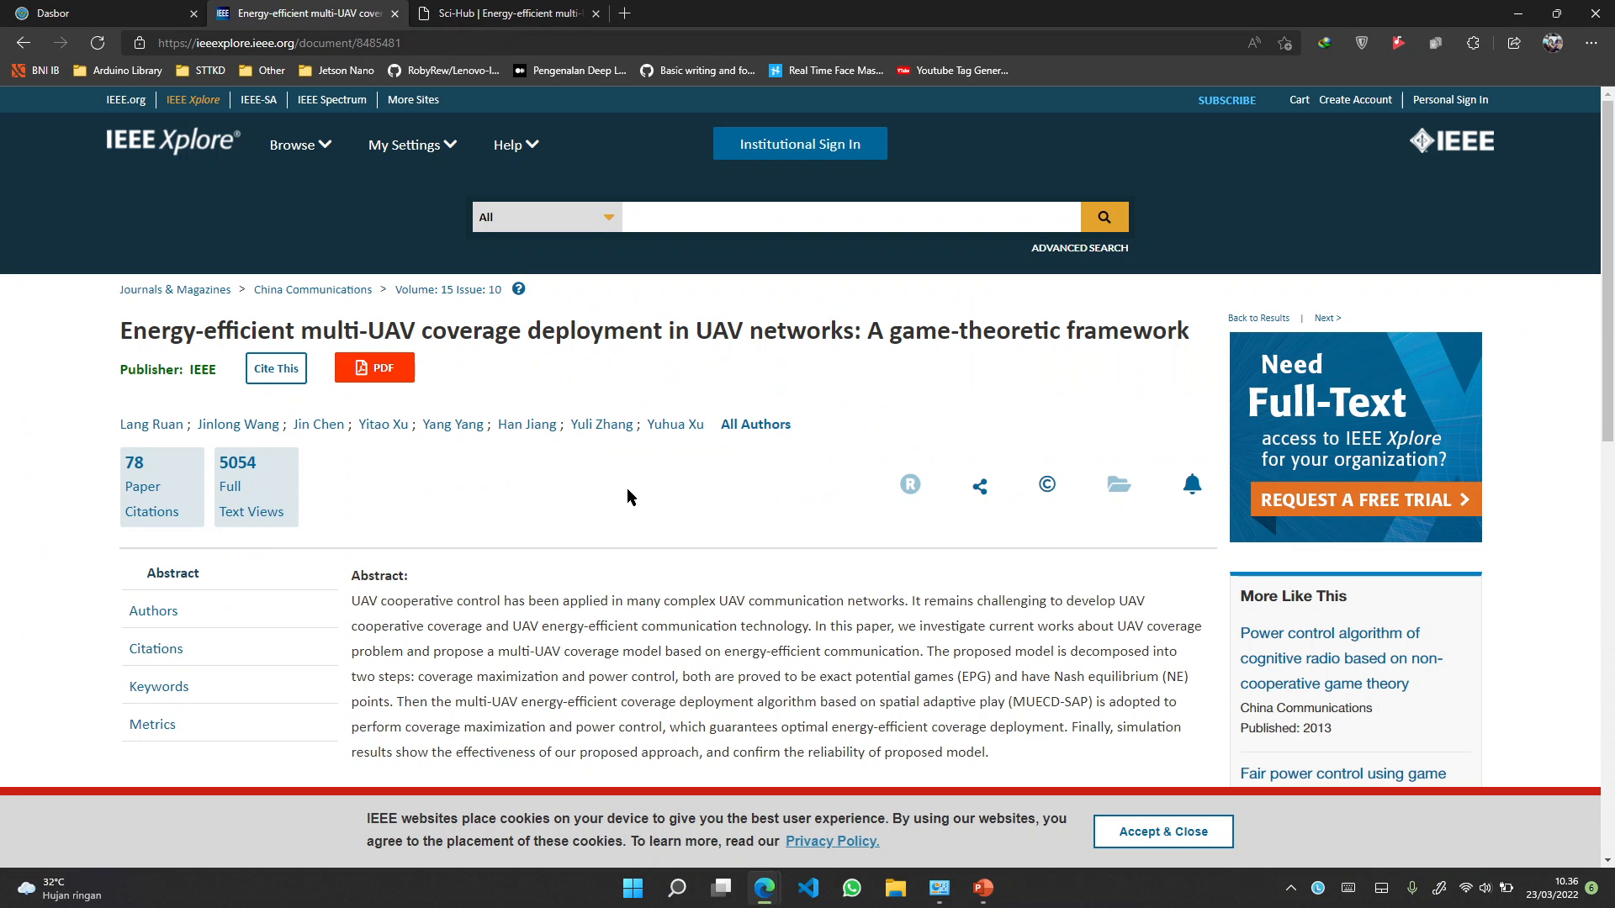
scroll(618, 476, "down", 1)
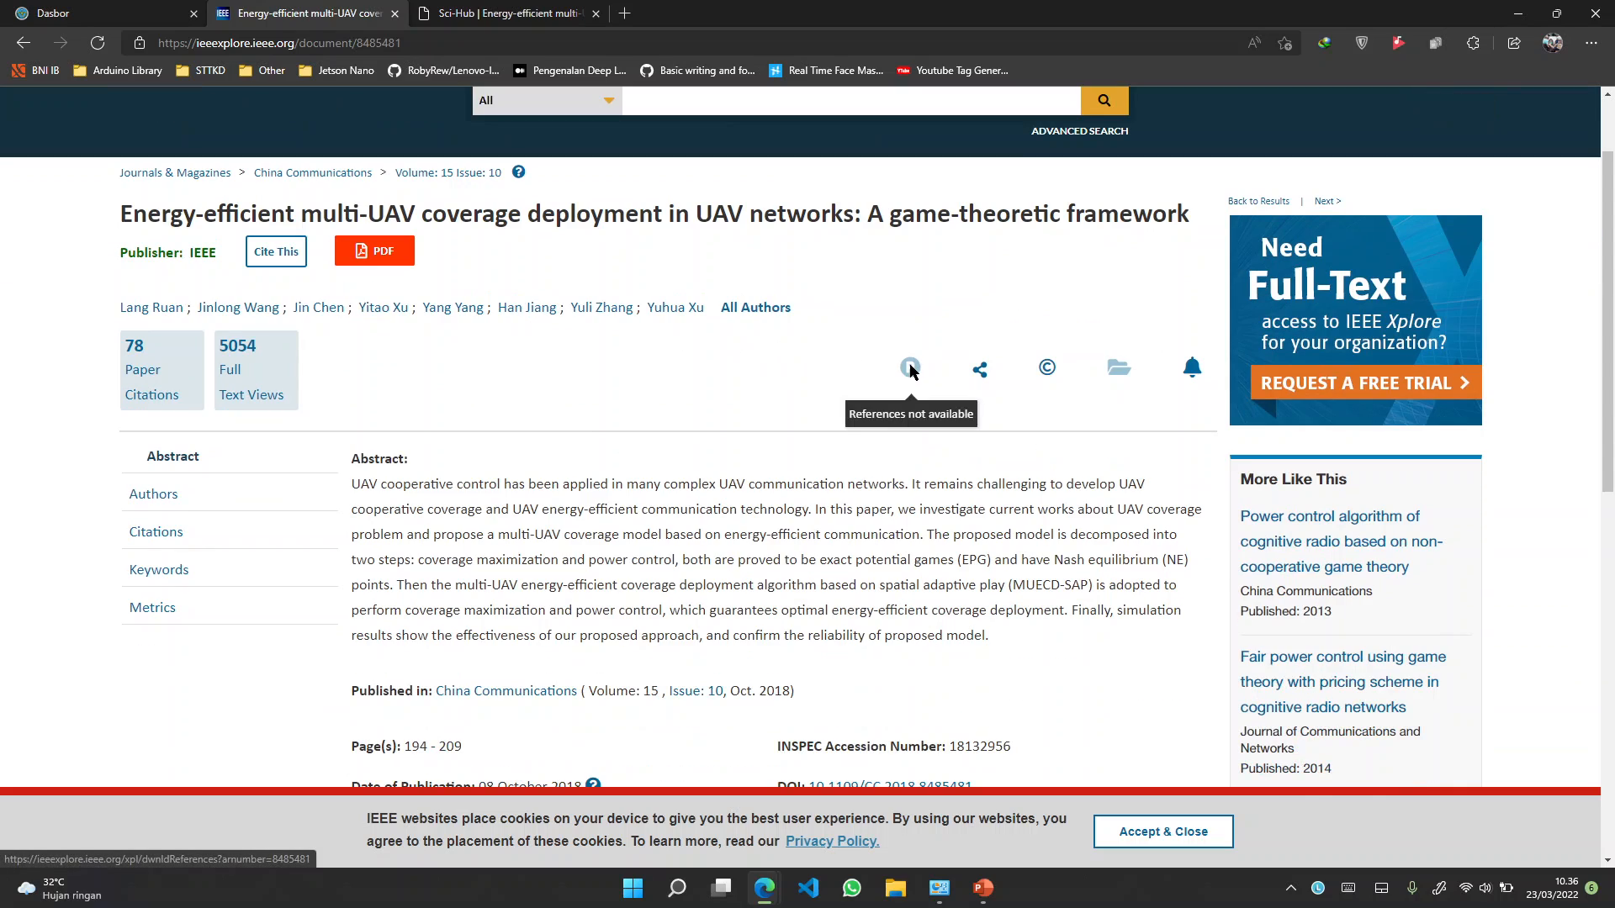
scroll(520, 429, "down", 2)
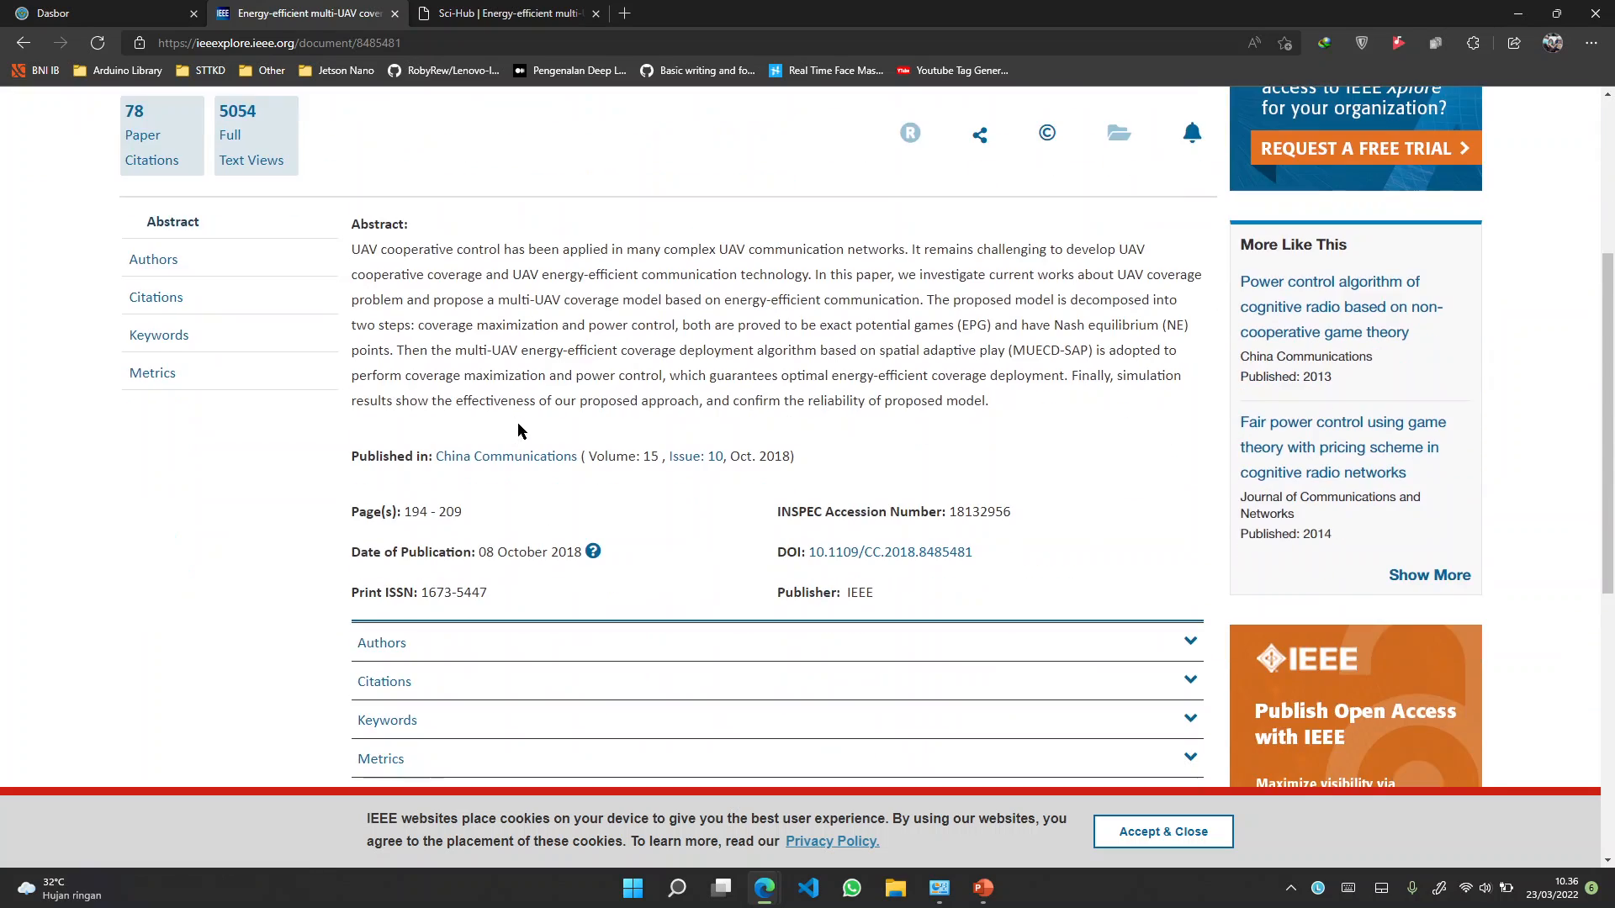
scroll(579, 428, "down", 2)
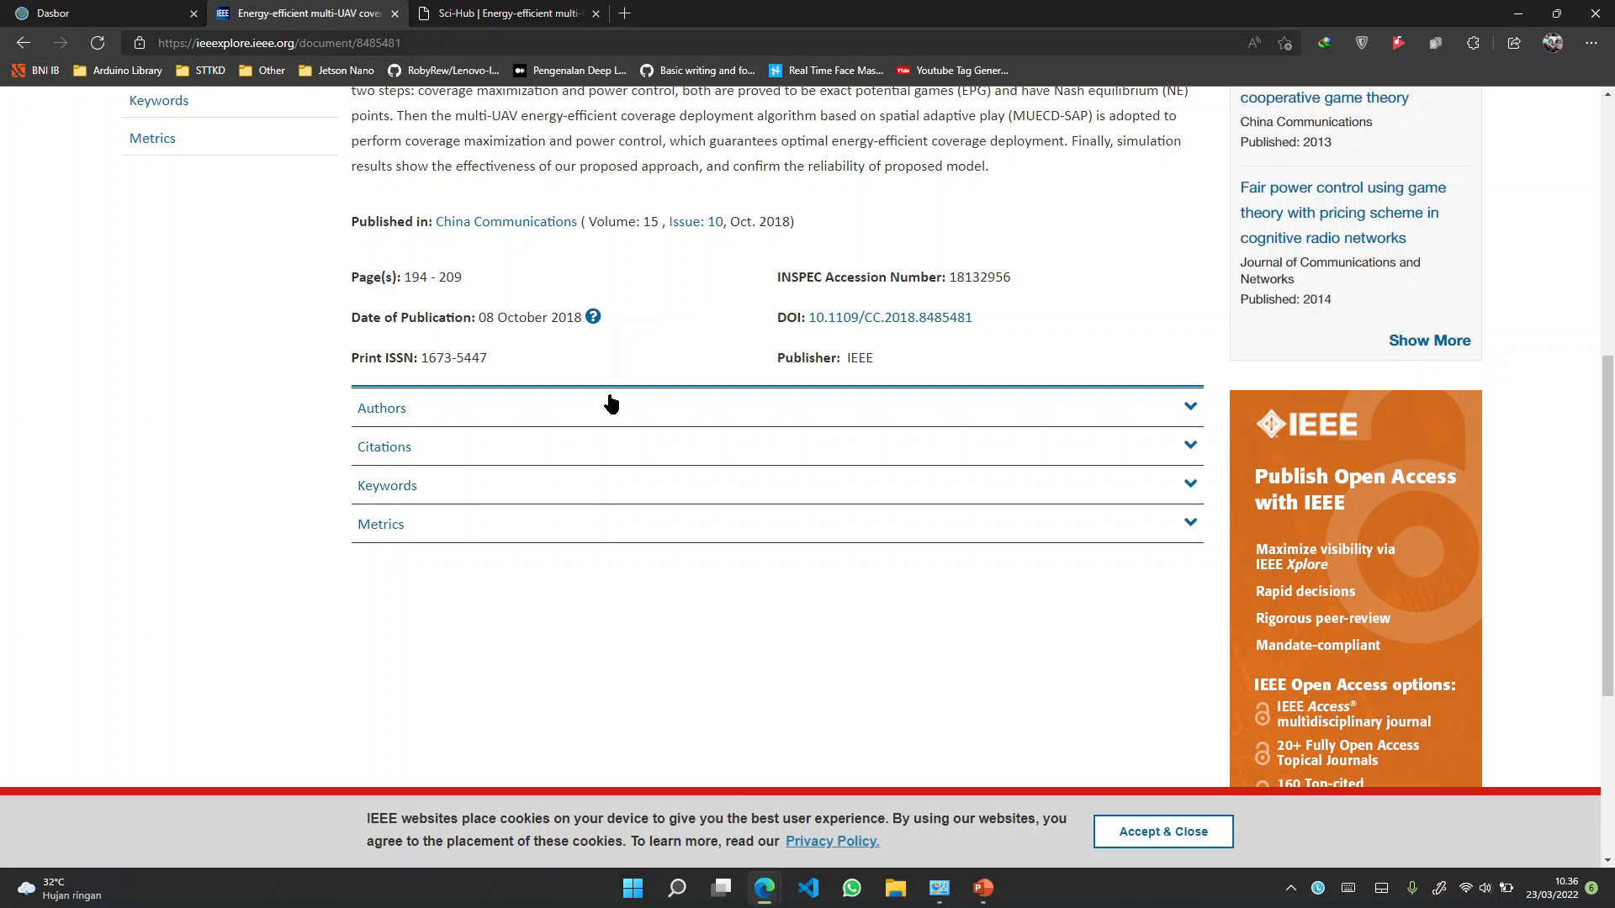
scroll(606, 396, "up", 4)
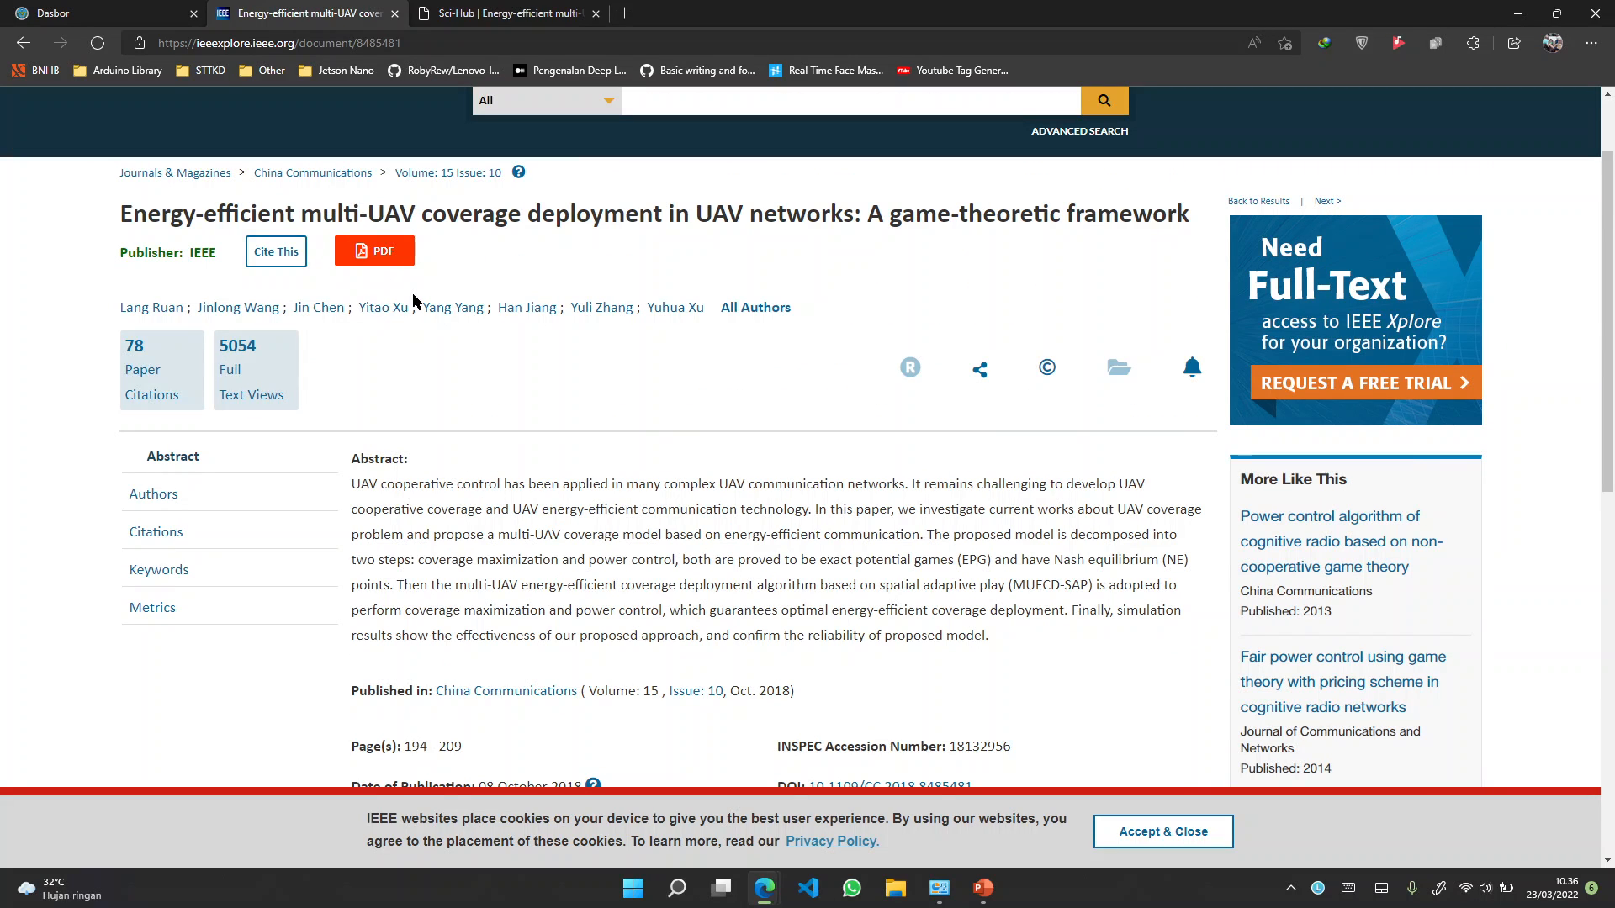
left_click(494, 12)
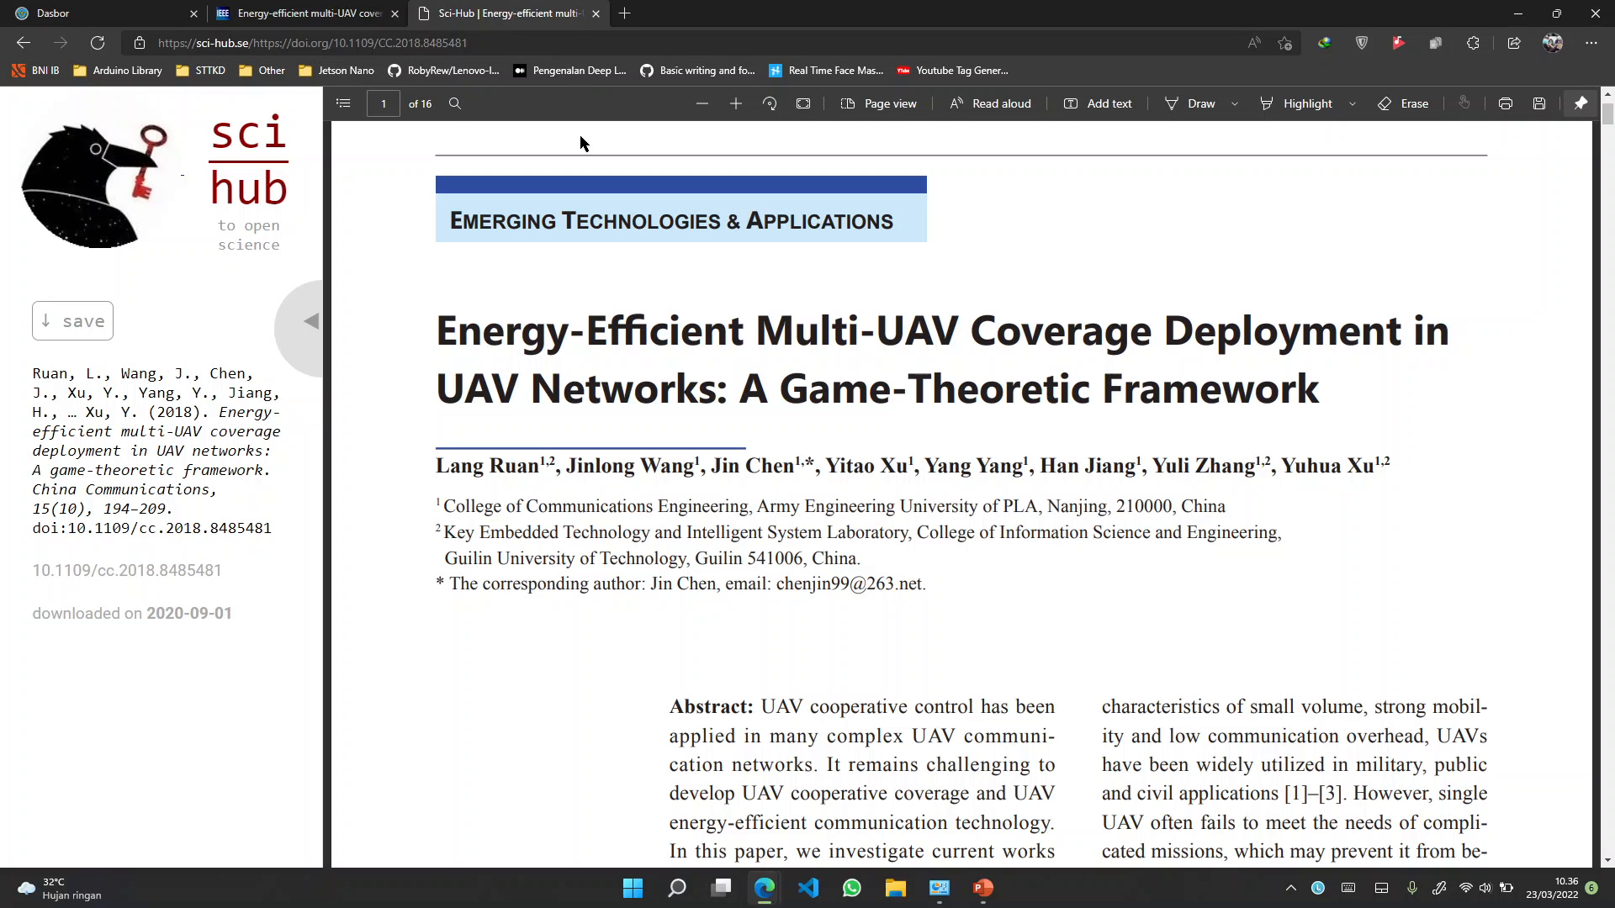
Scroll the paper down to its notation table on page 3, then bring up the Start menu
scroll(648, 306, "down", 15)
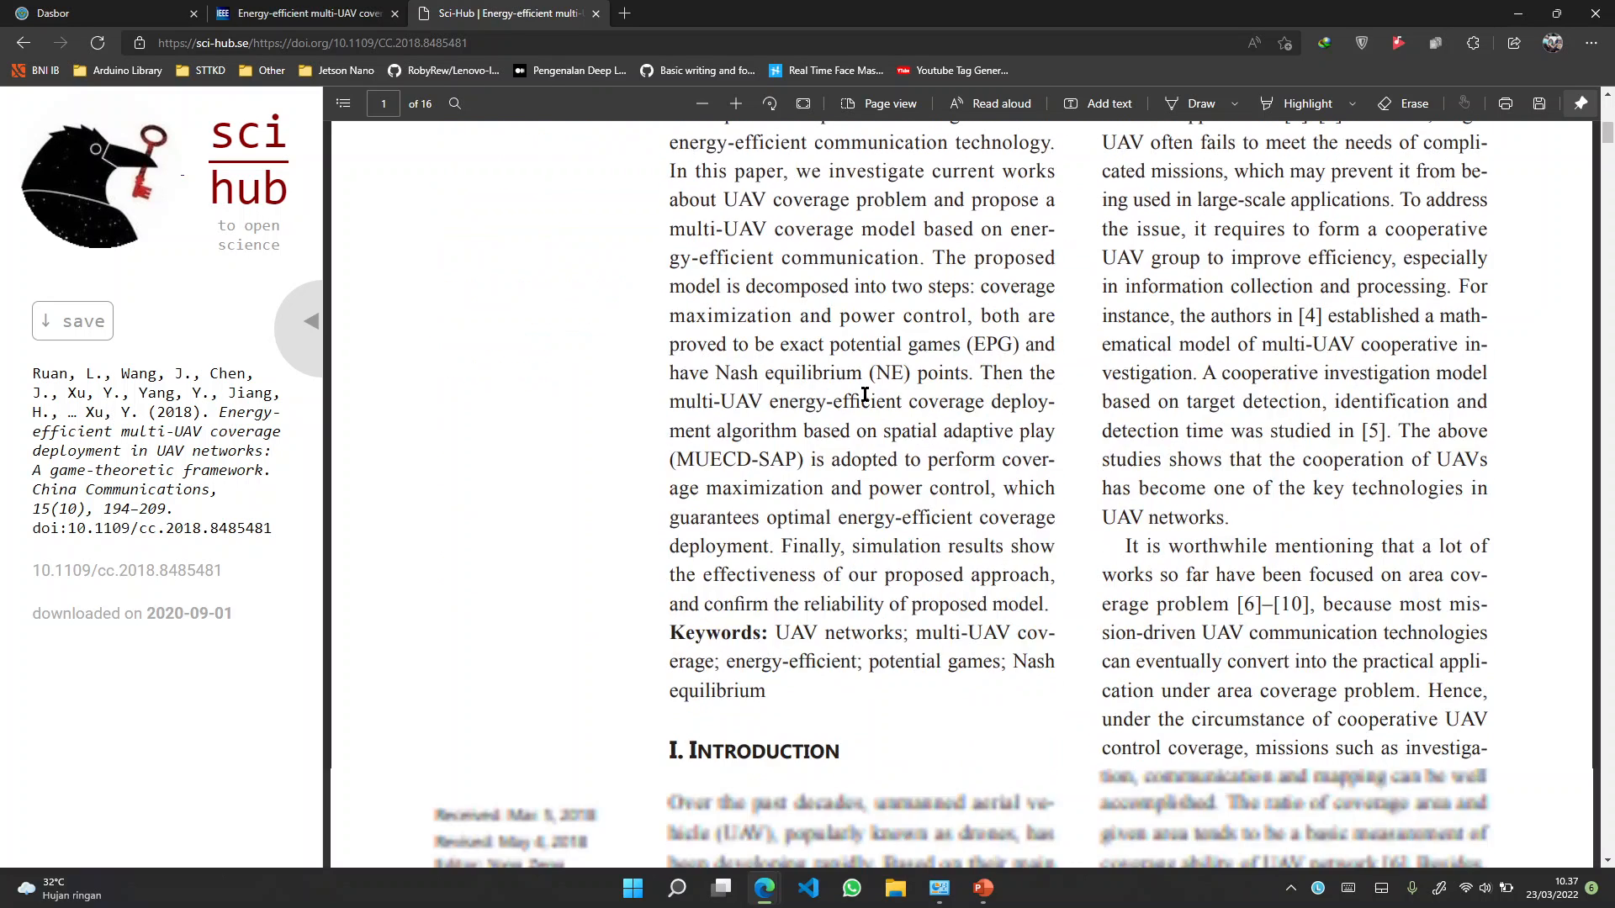
scroll(799, 390, "down", 4)
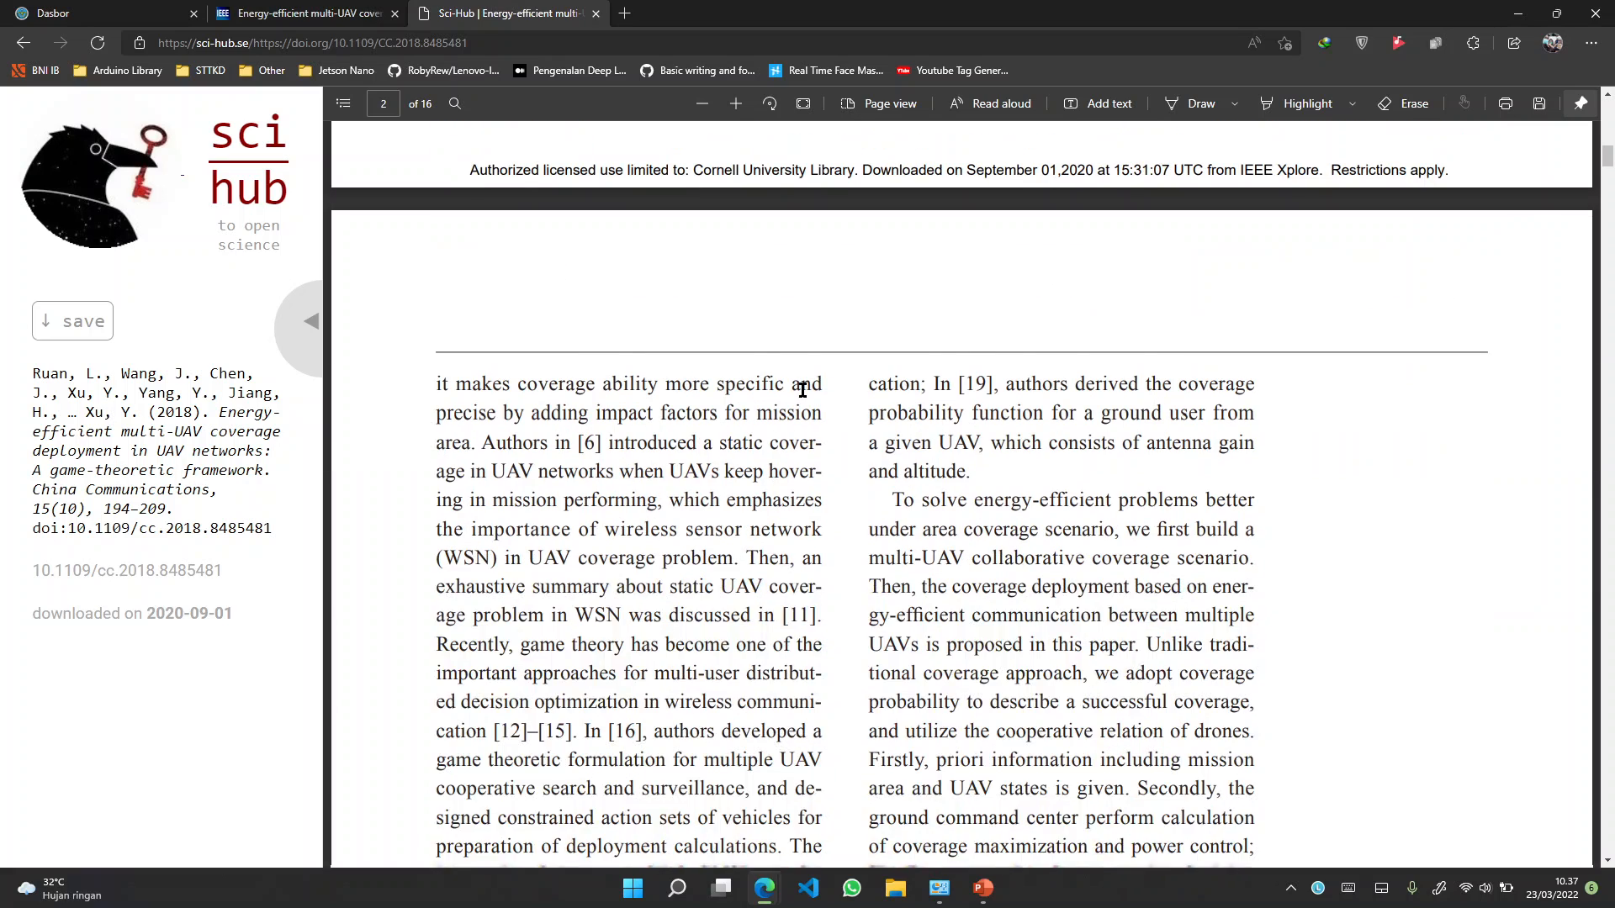
scroll(802, 389, "down", 18)
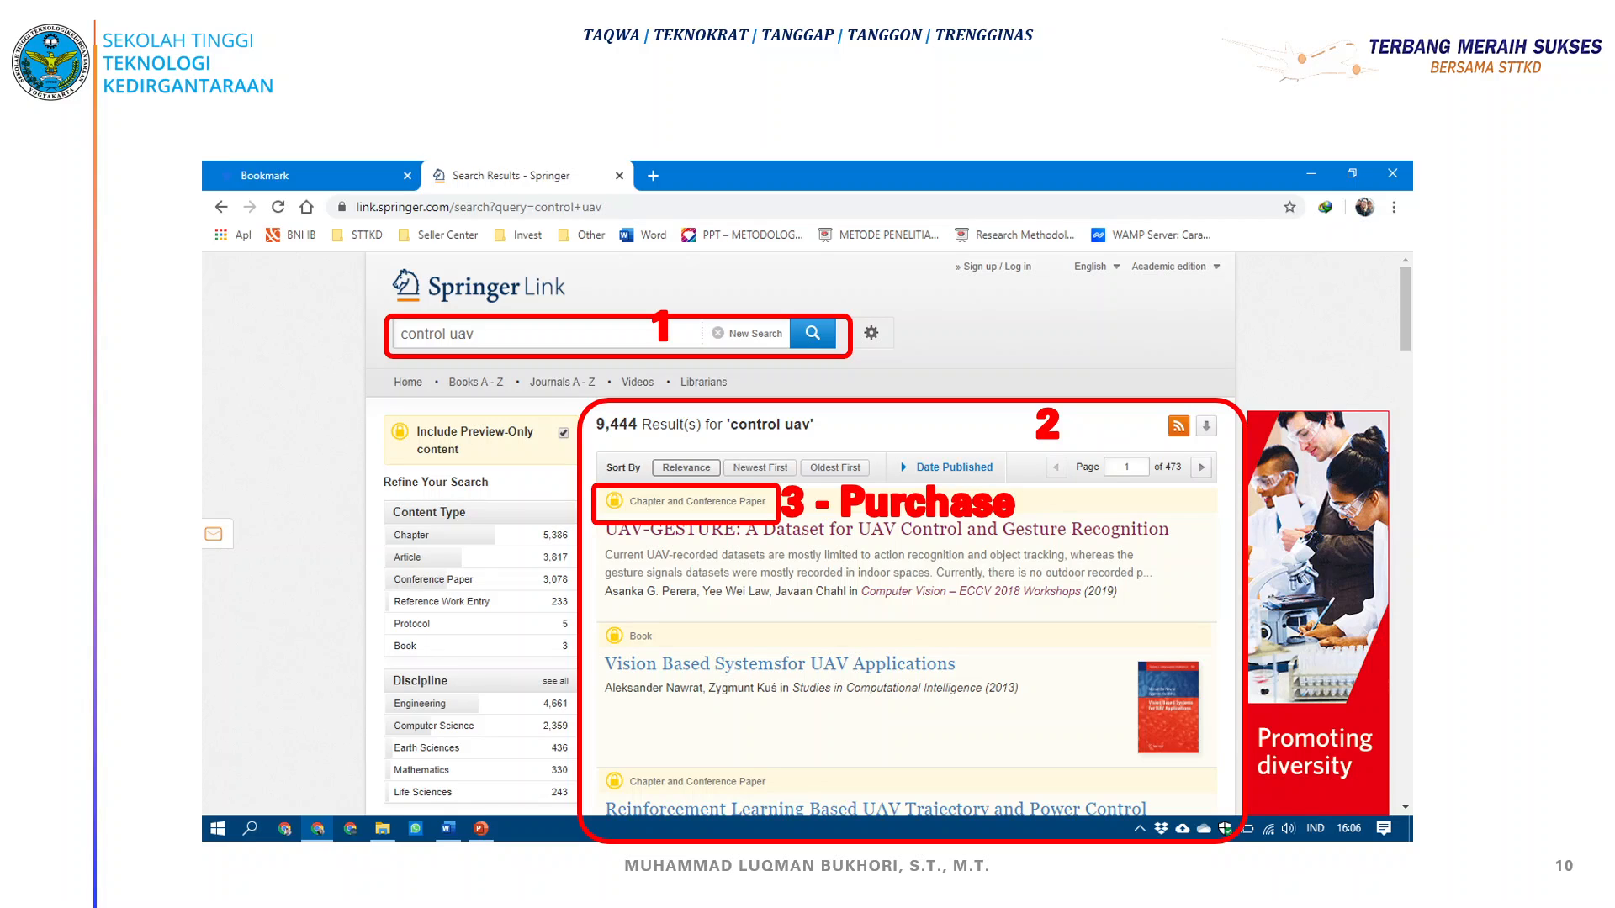
key("super")
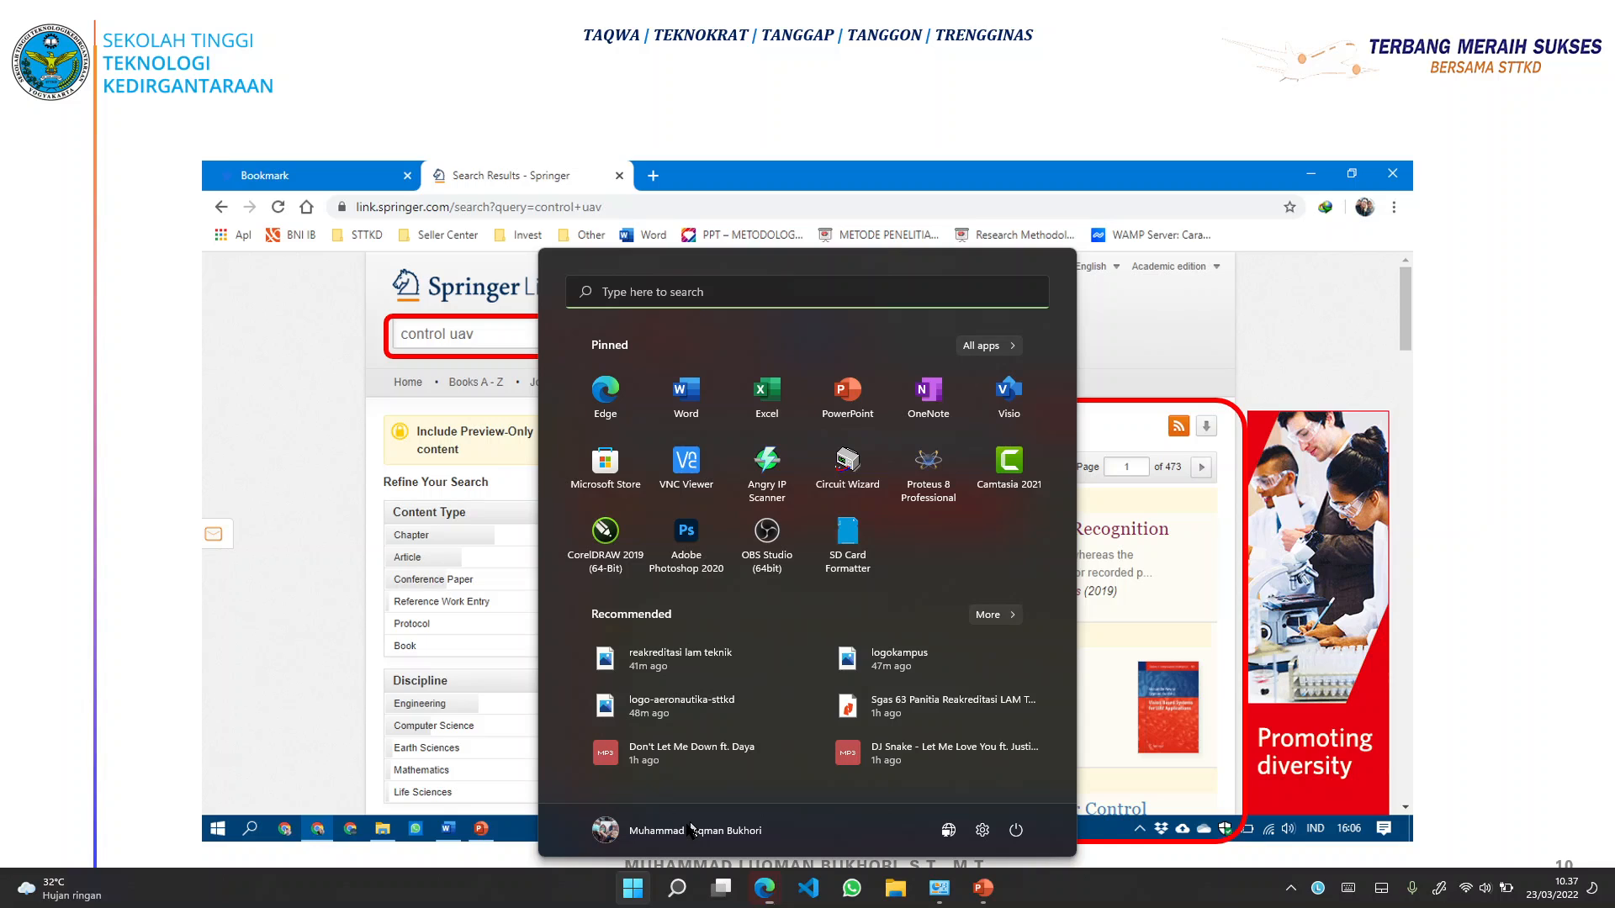
Save the paper as ruan2018.pdf in Downloads\Documents, replacing the existing copy
mouse_move(769, 897)
left_click(682, 833)
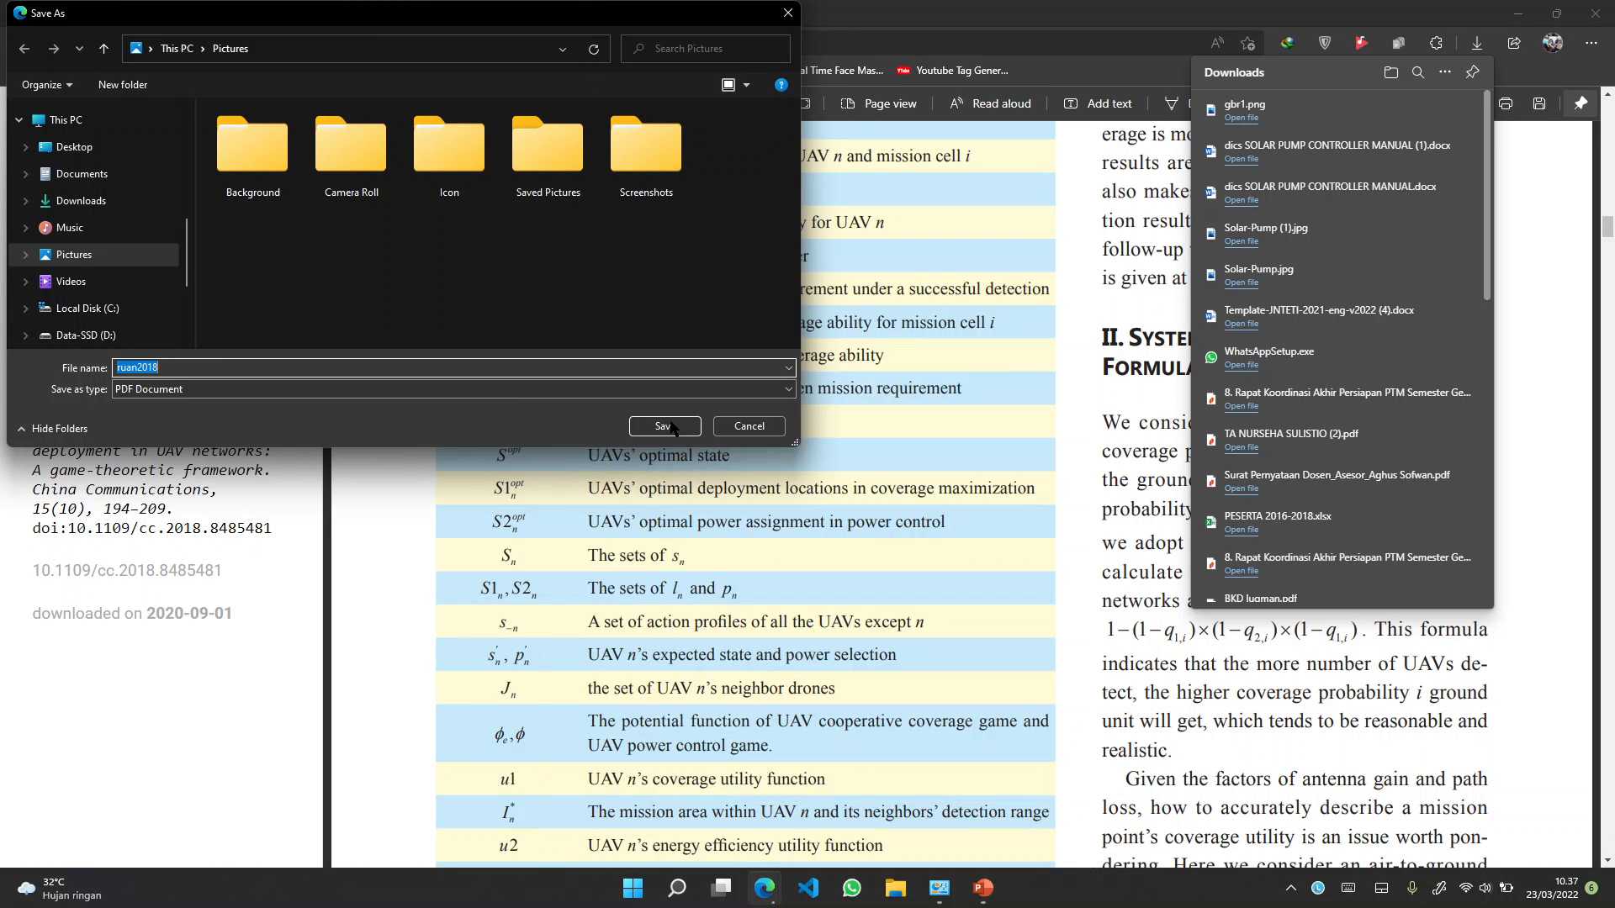
left_click(84, 203)
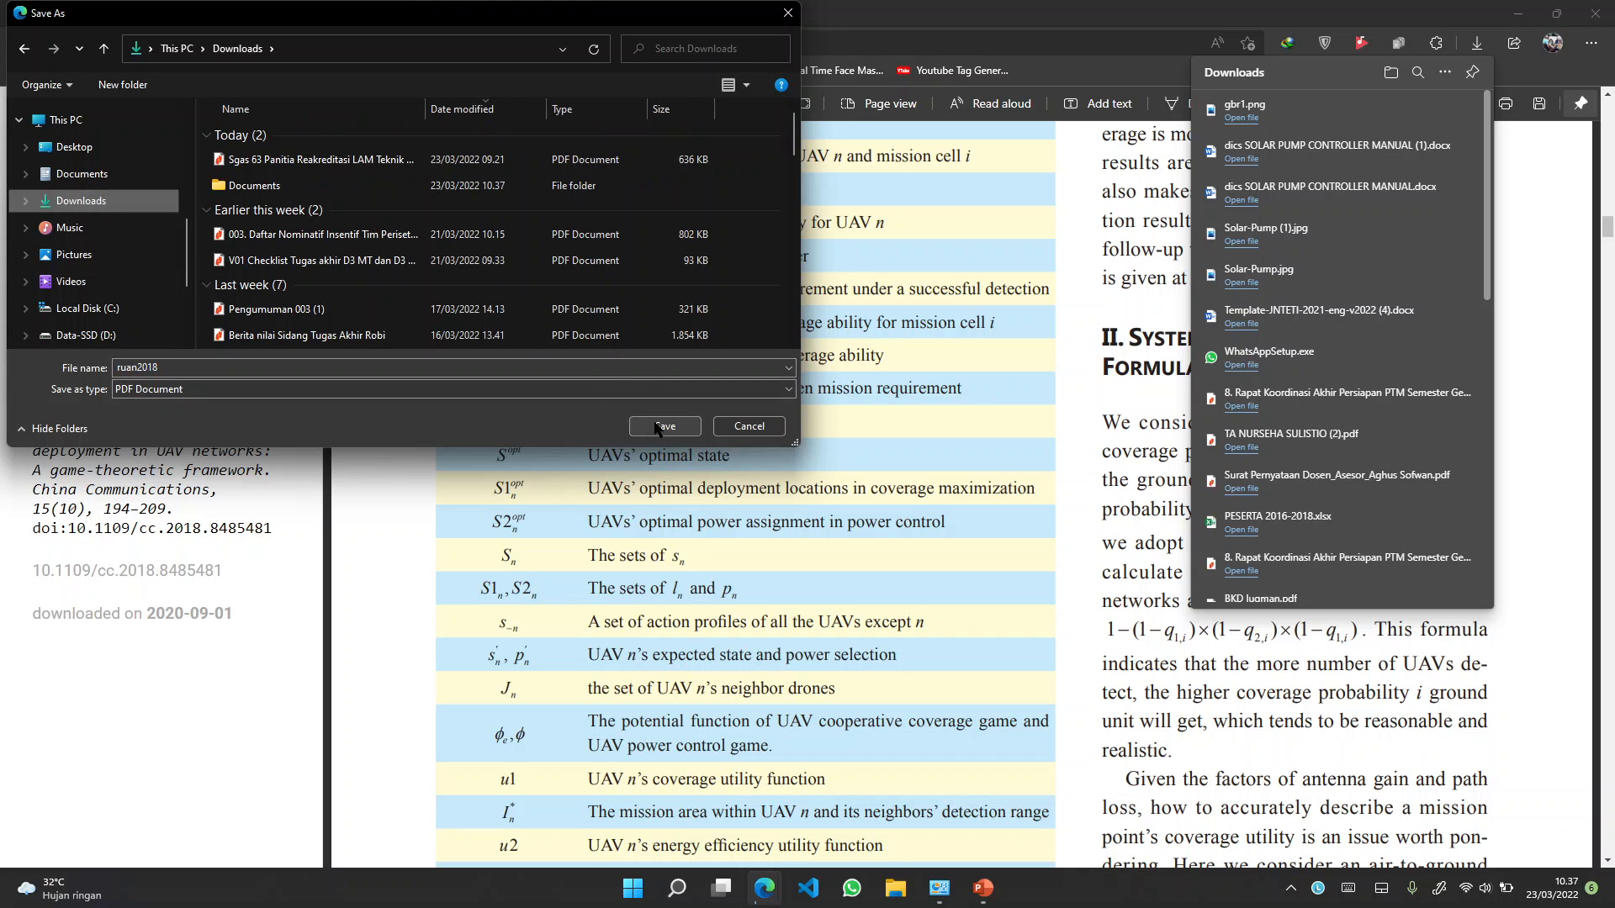
double_click(404, 185)
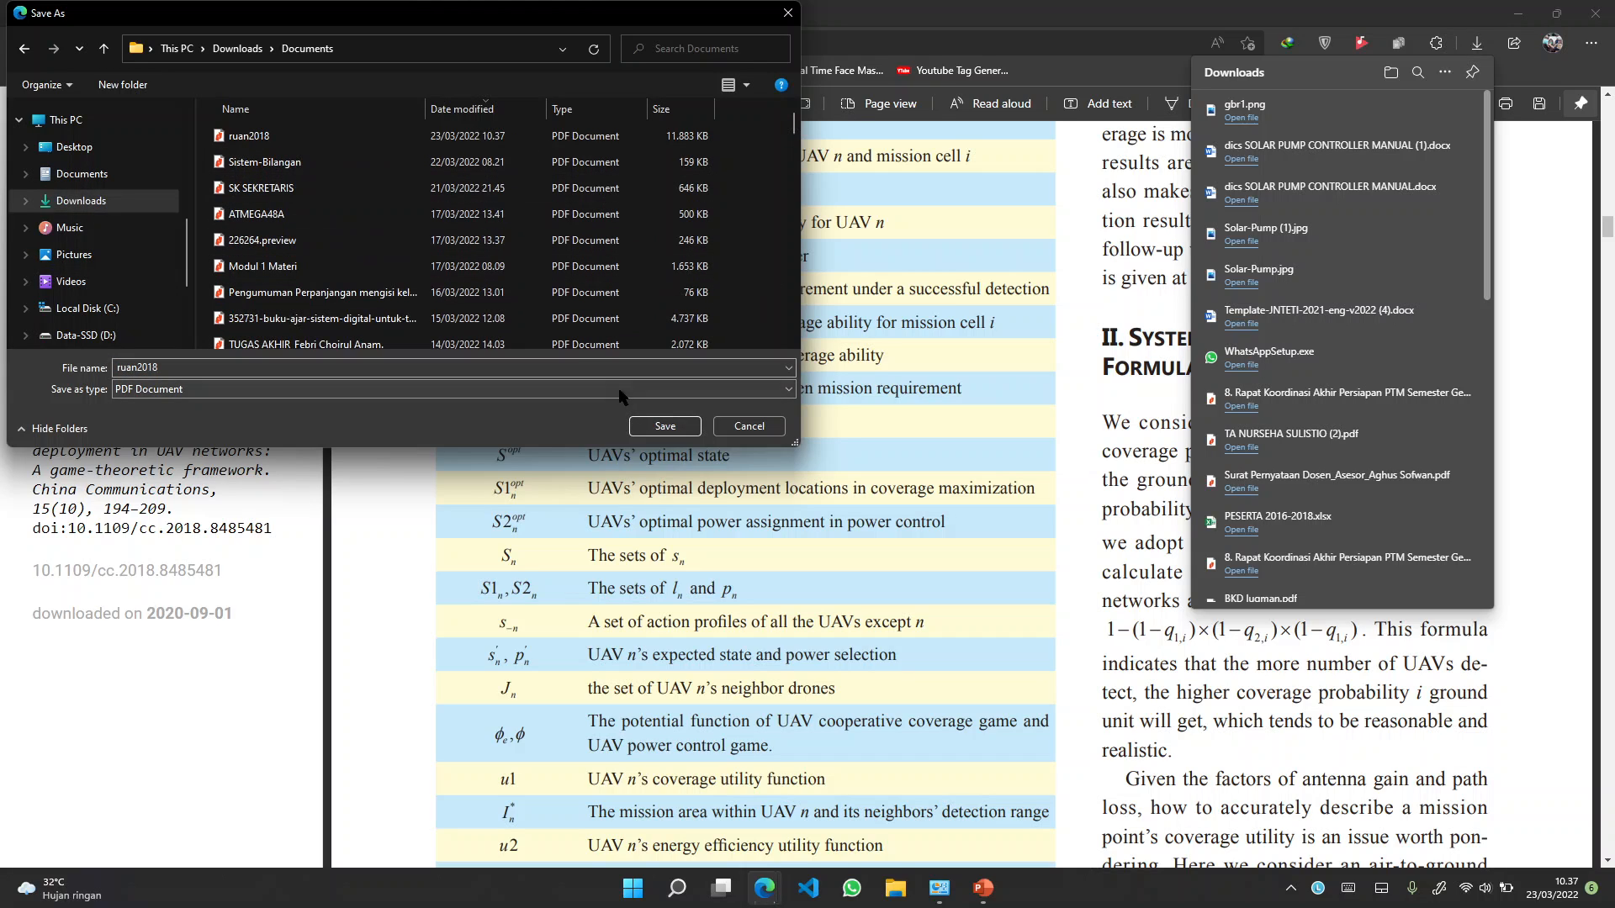
left_click(661, 422)
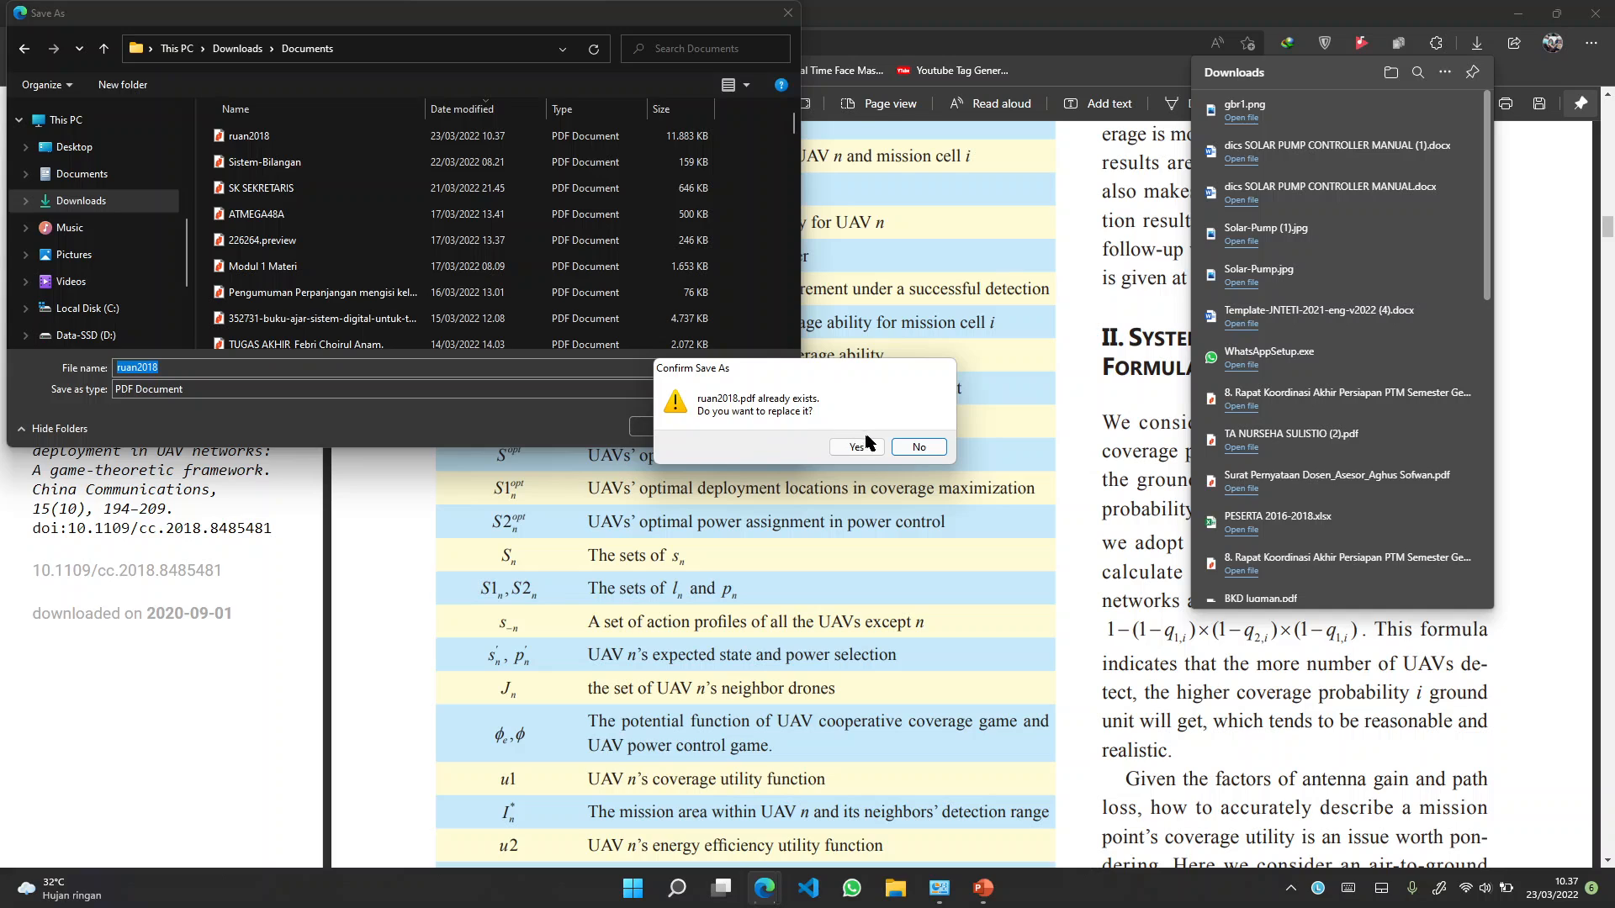
left_click(869, 444)
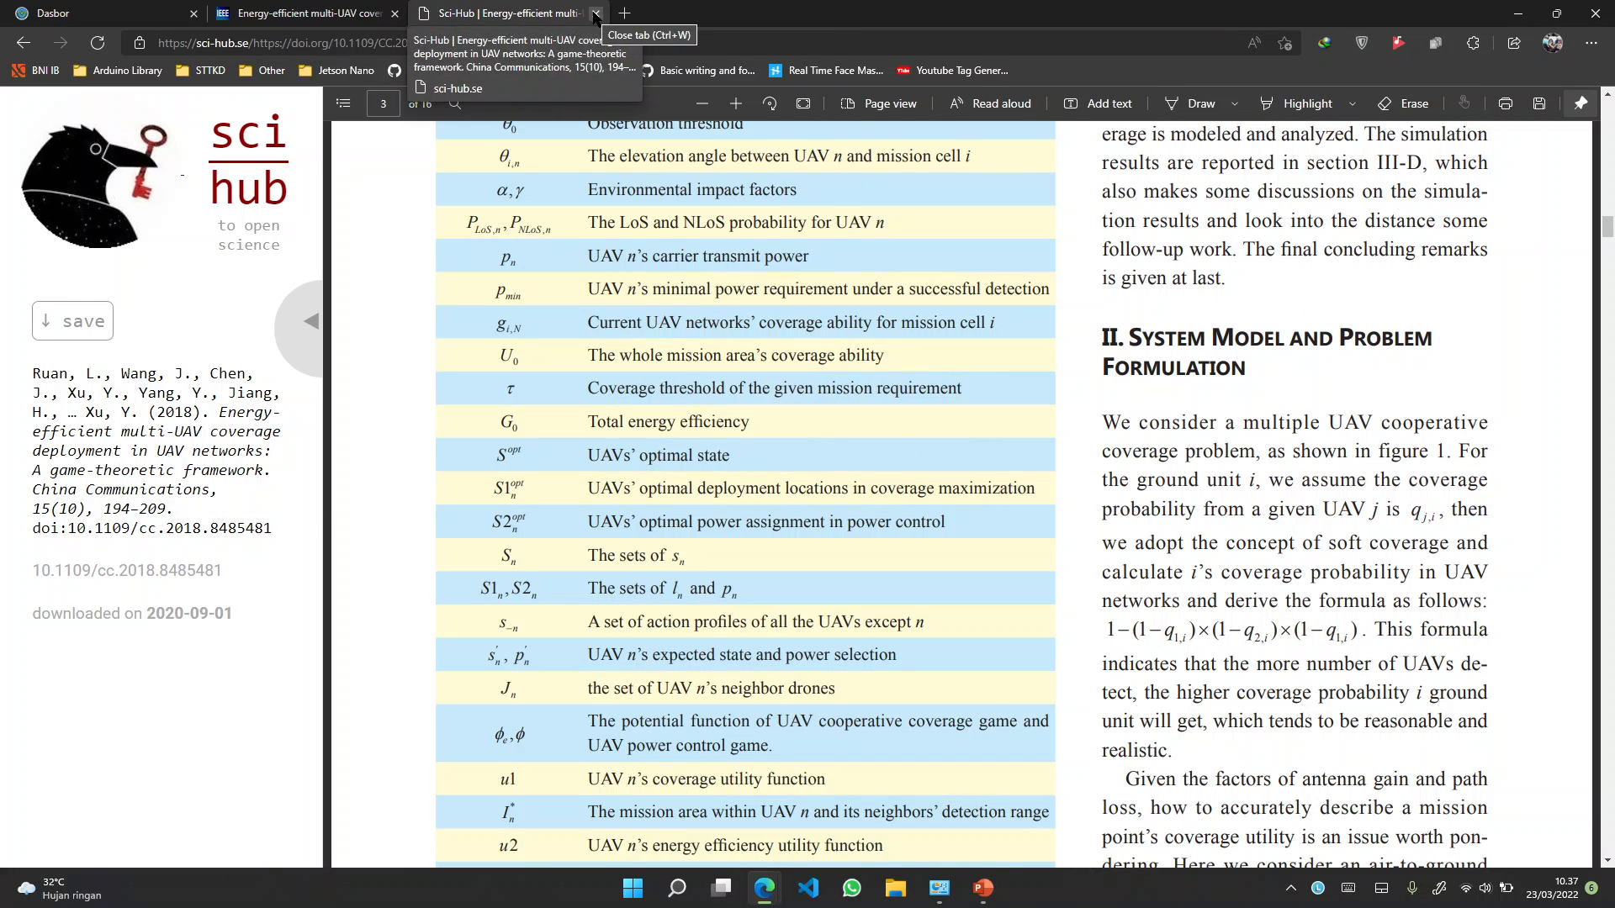
Go to Google Scholar via 'sch' in the address bar and search it for 'uav'
left_click(660, 39)
type("s")
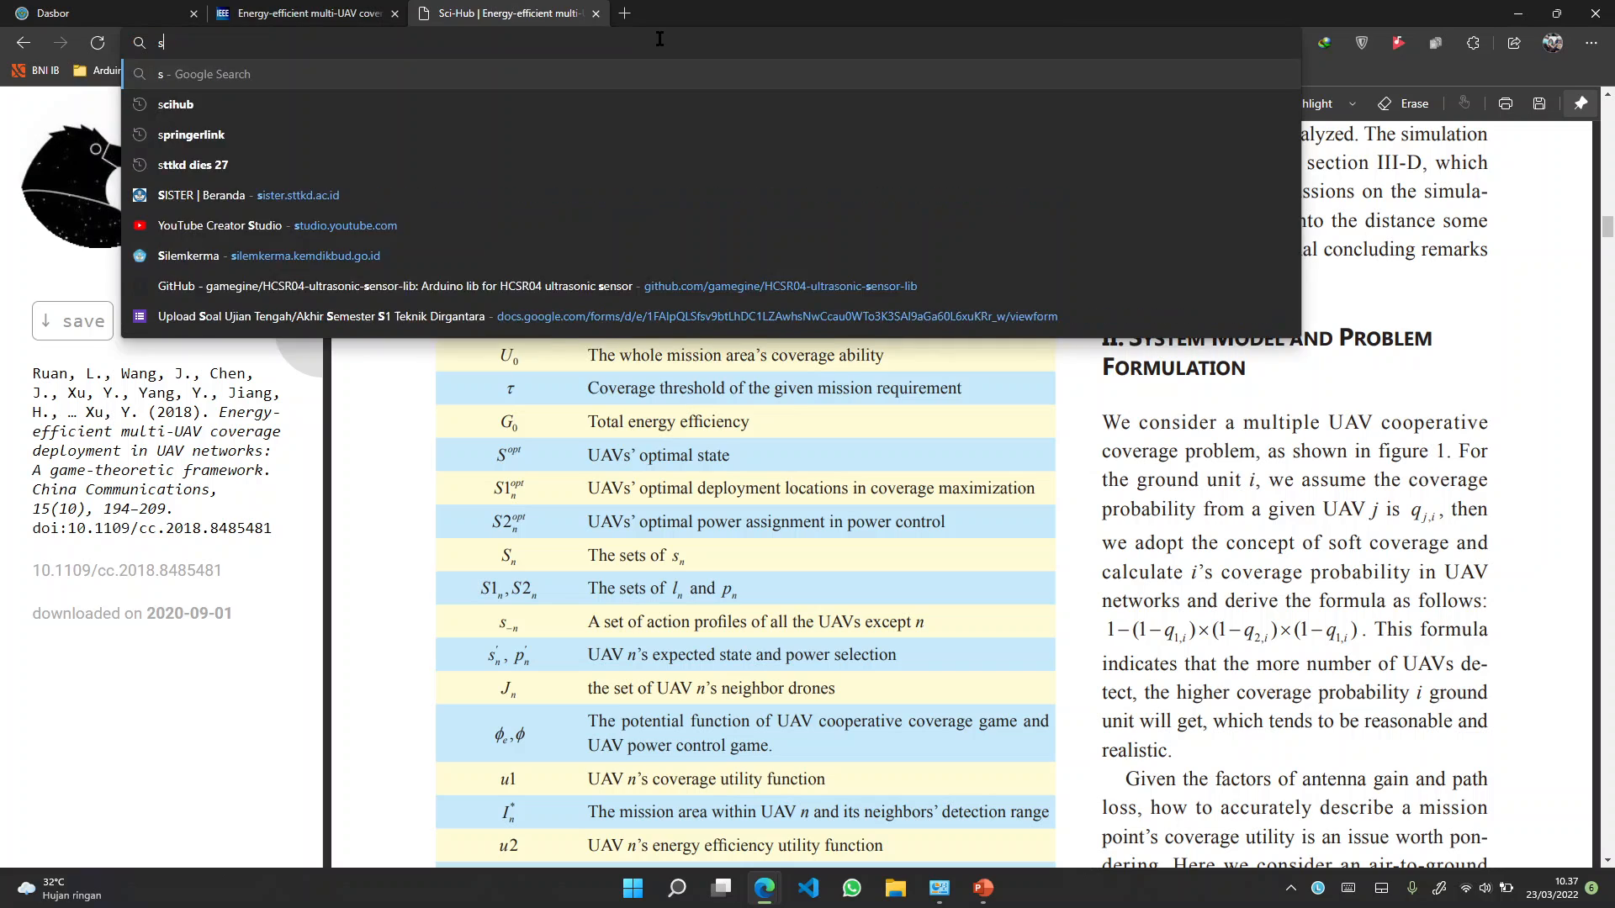
key("BackSpace")
type("g")
key("BackSpace")
key("BackSpace")
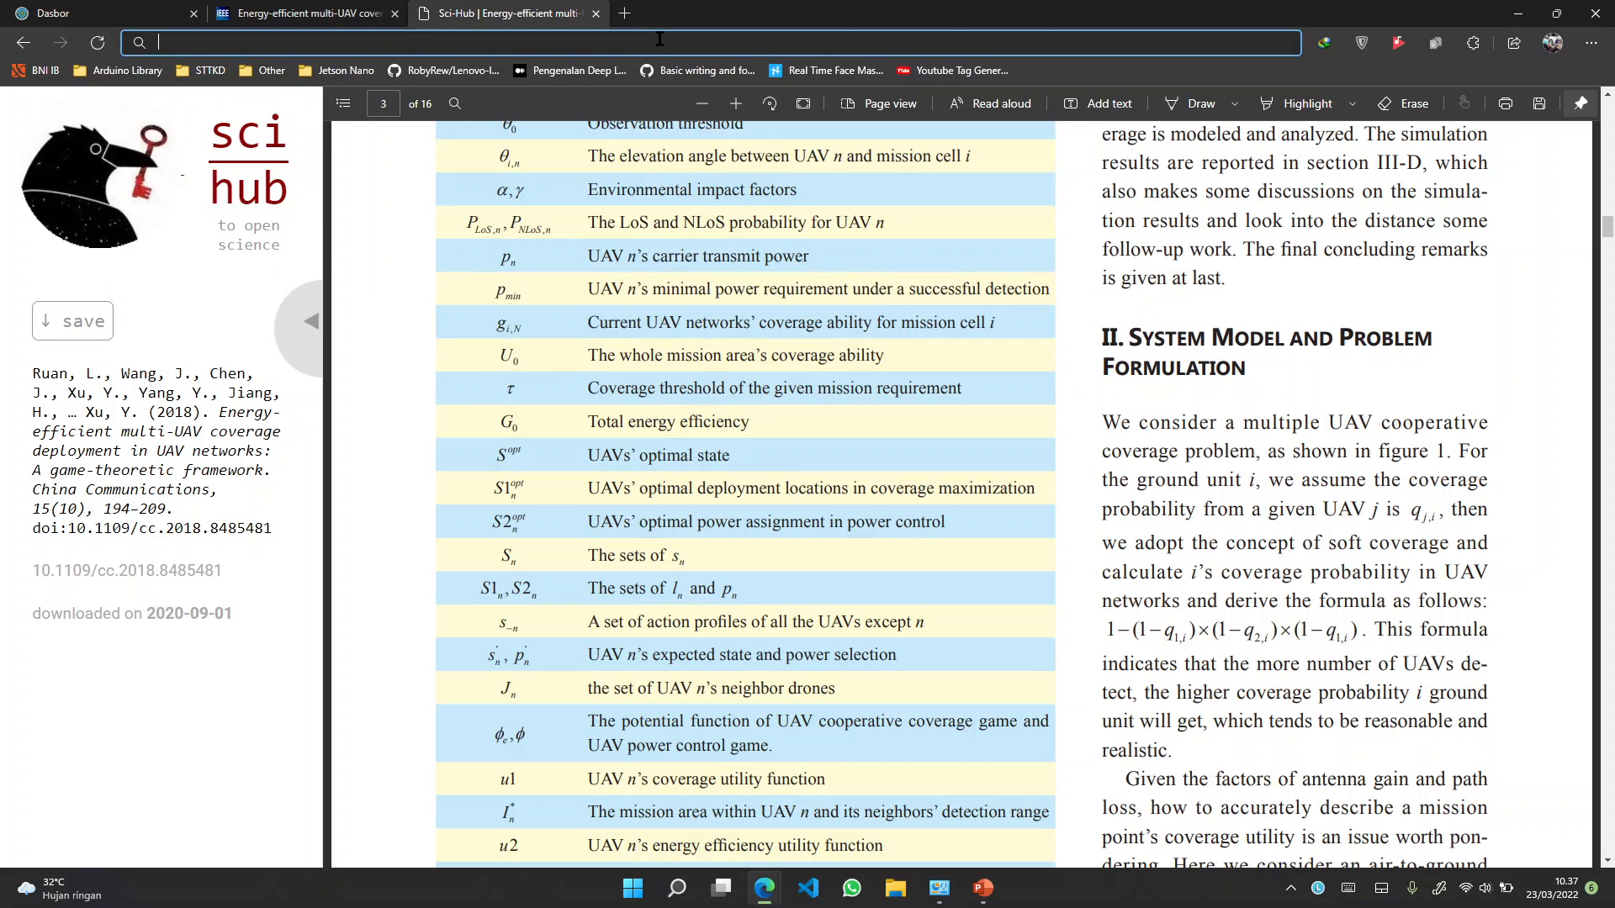
type("scho")
key("Return")
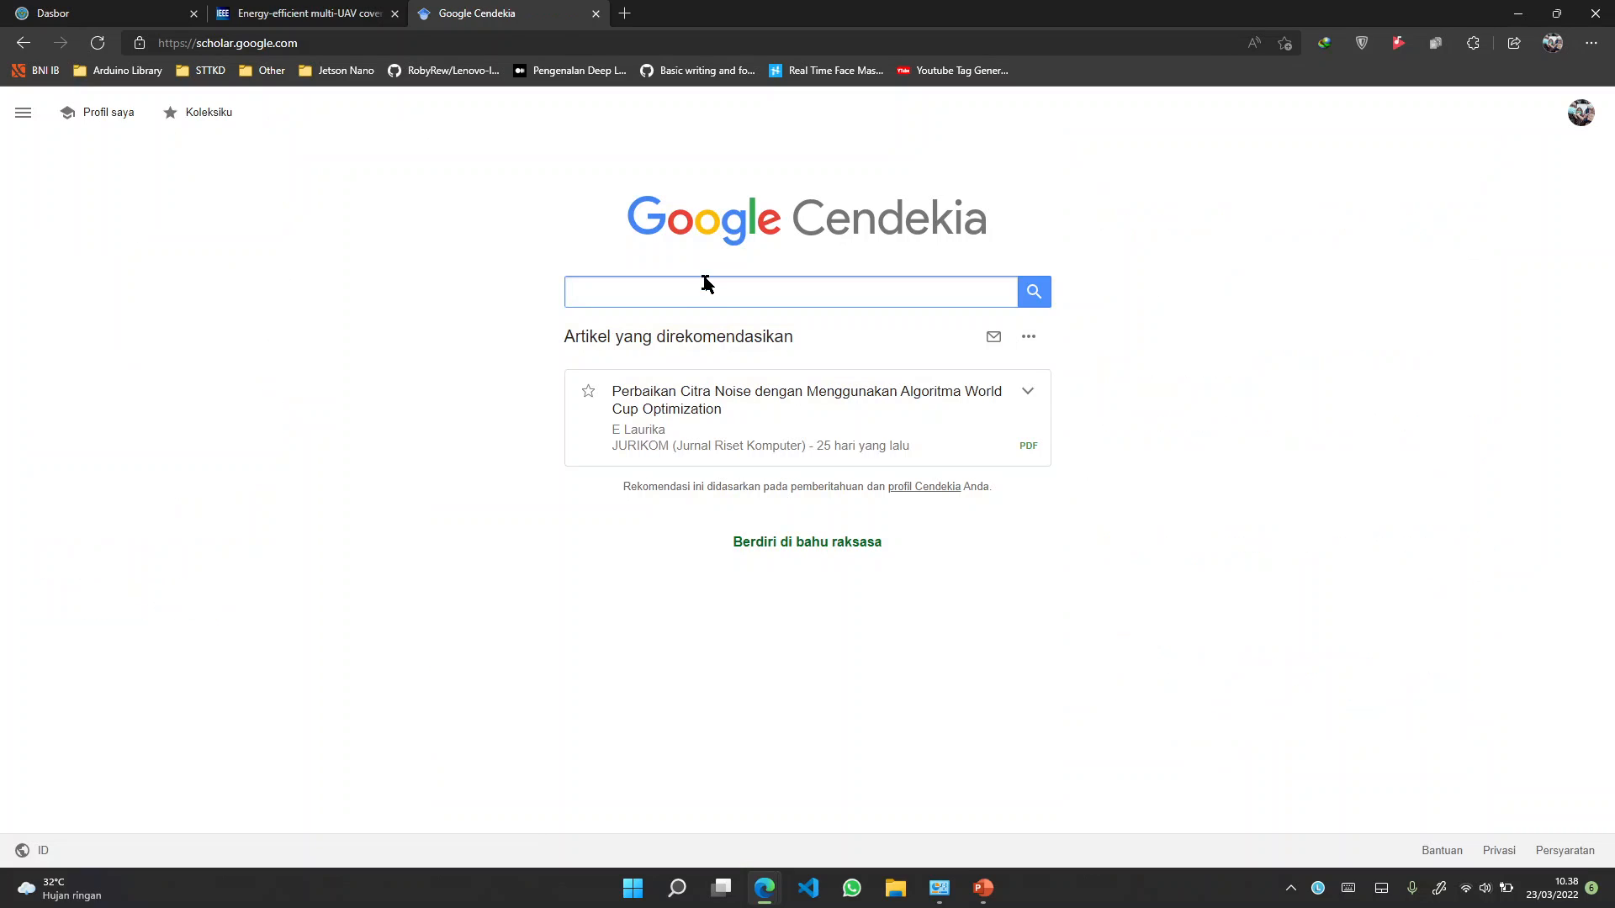
left_click(700, 289)
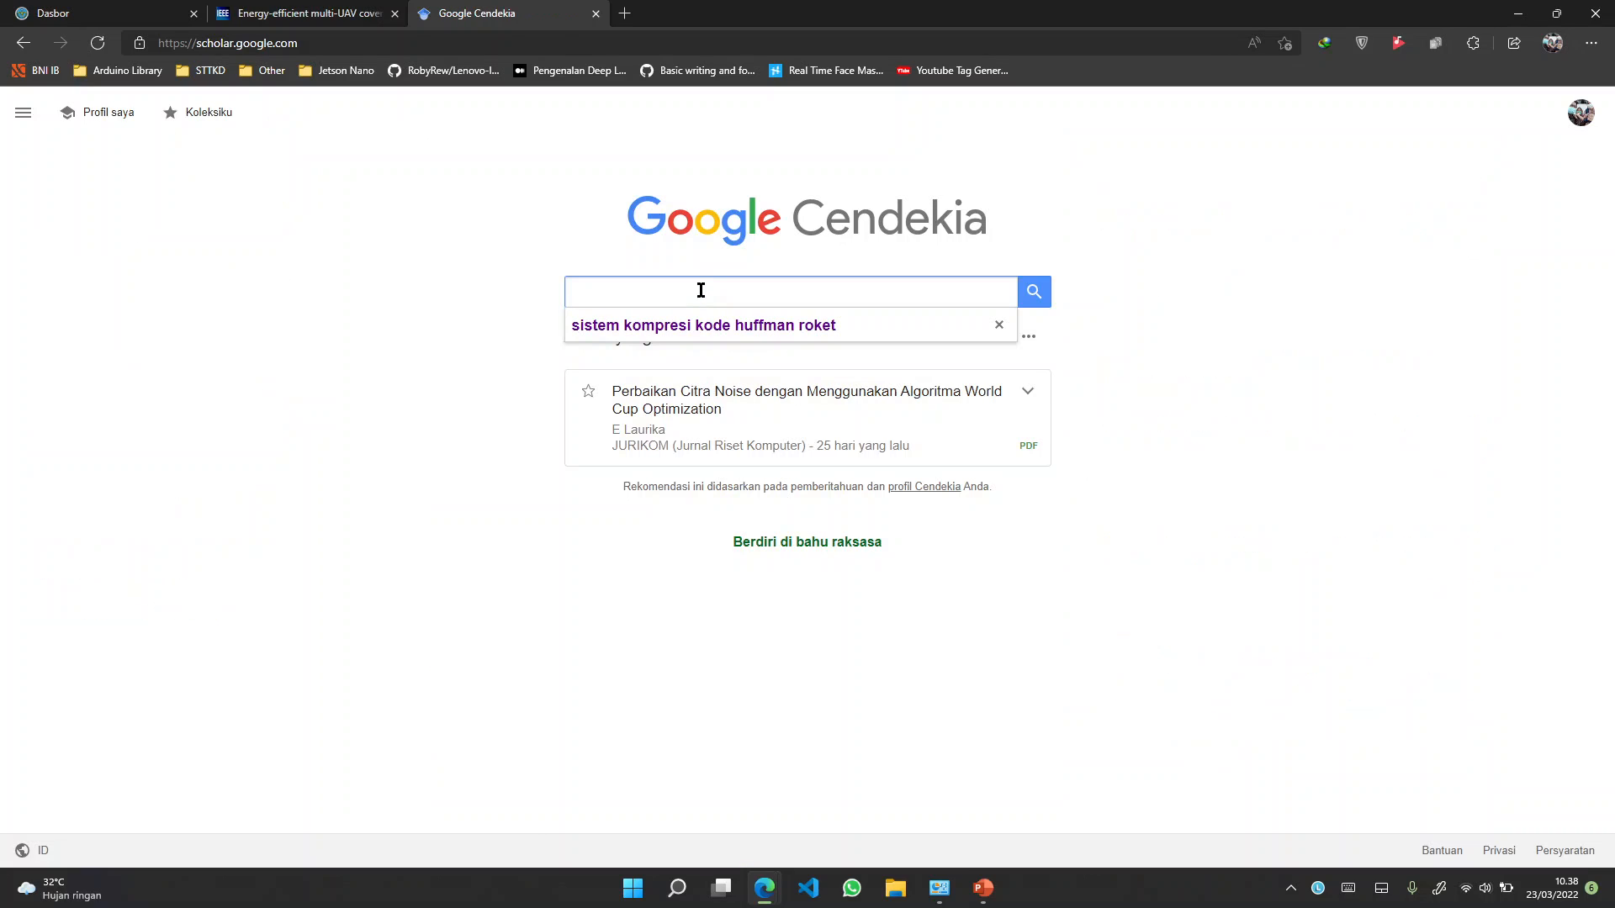
type("uav")
key("Return")
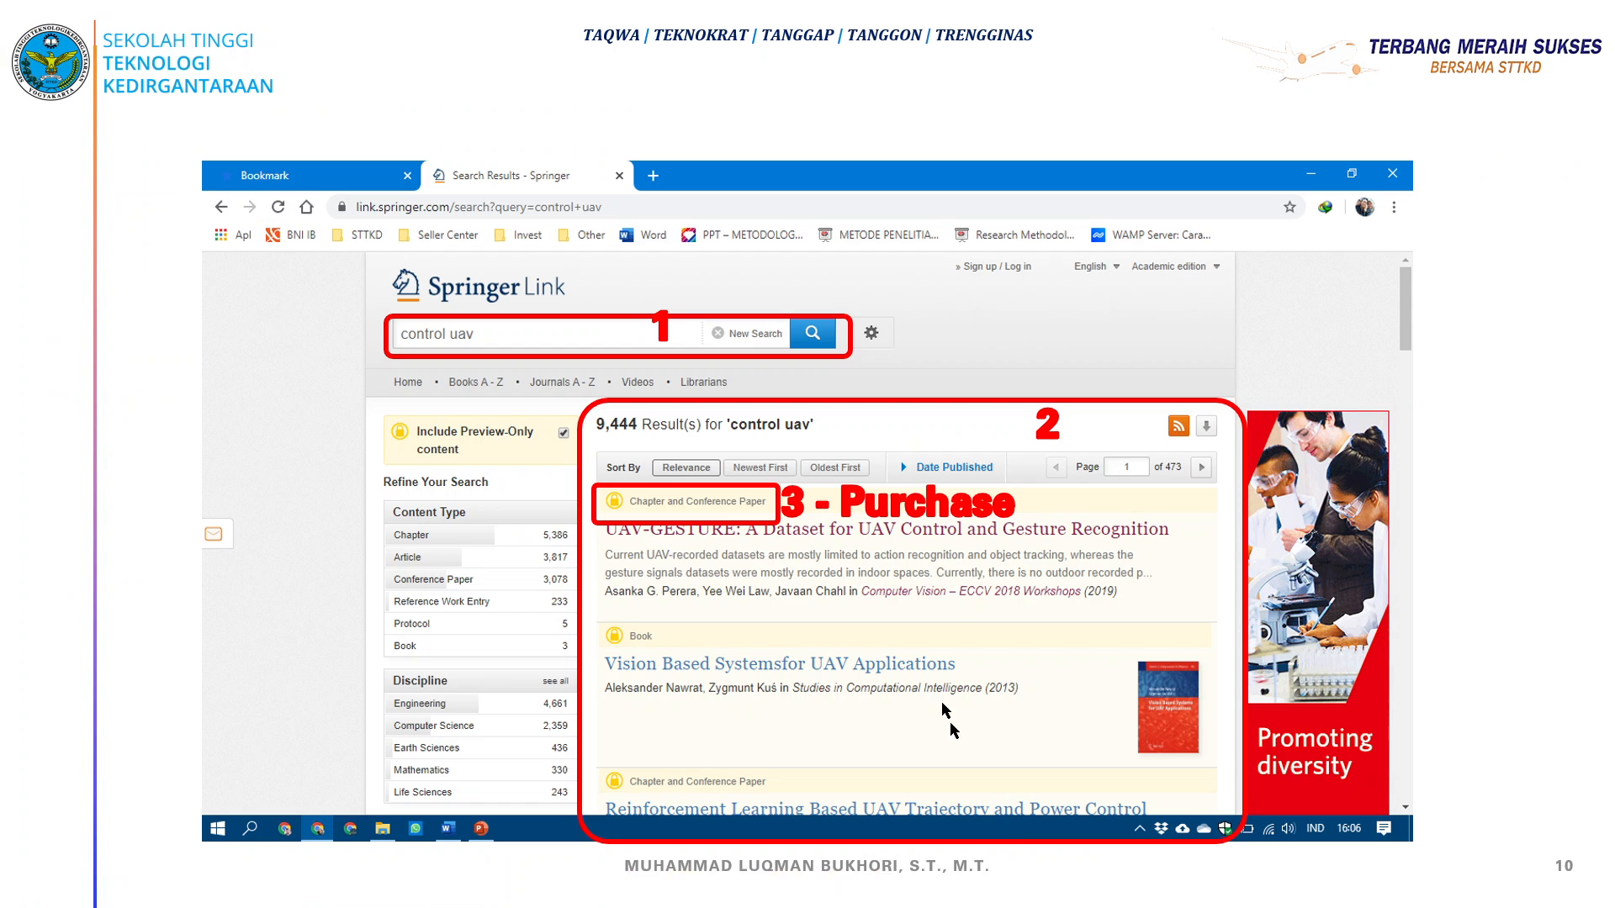
Return to the slideshow, advance to the Sci-Hub slide, and circle sci-hub.tw in red ink
left_click(984, 891)
left_click(818, 543)
left_click(644, 481)
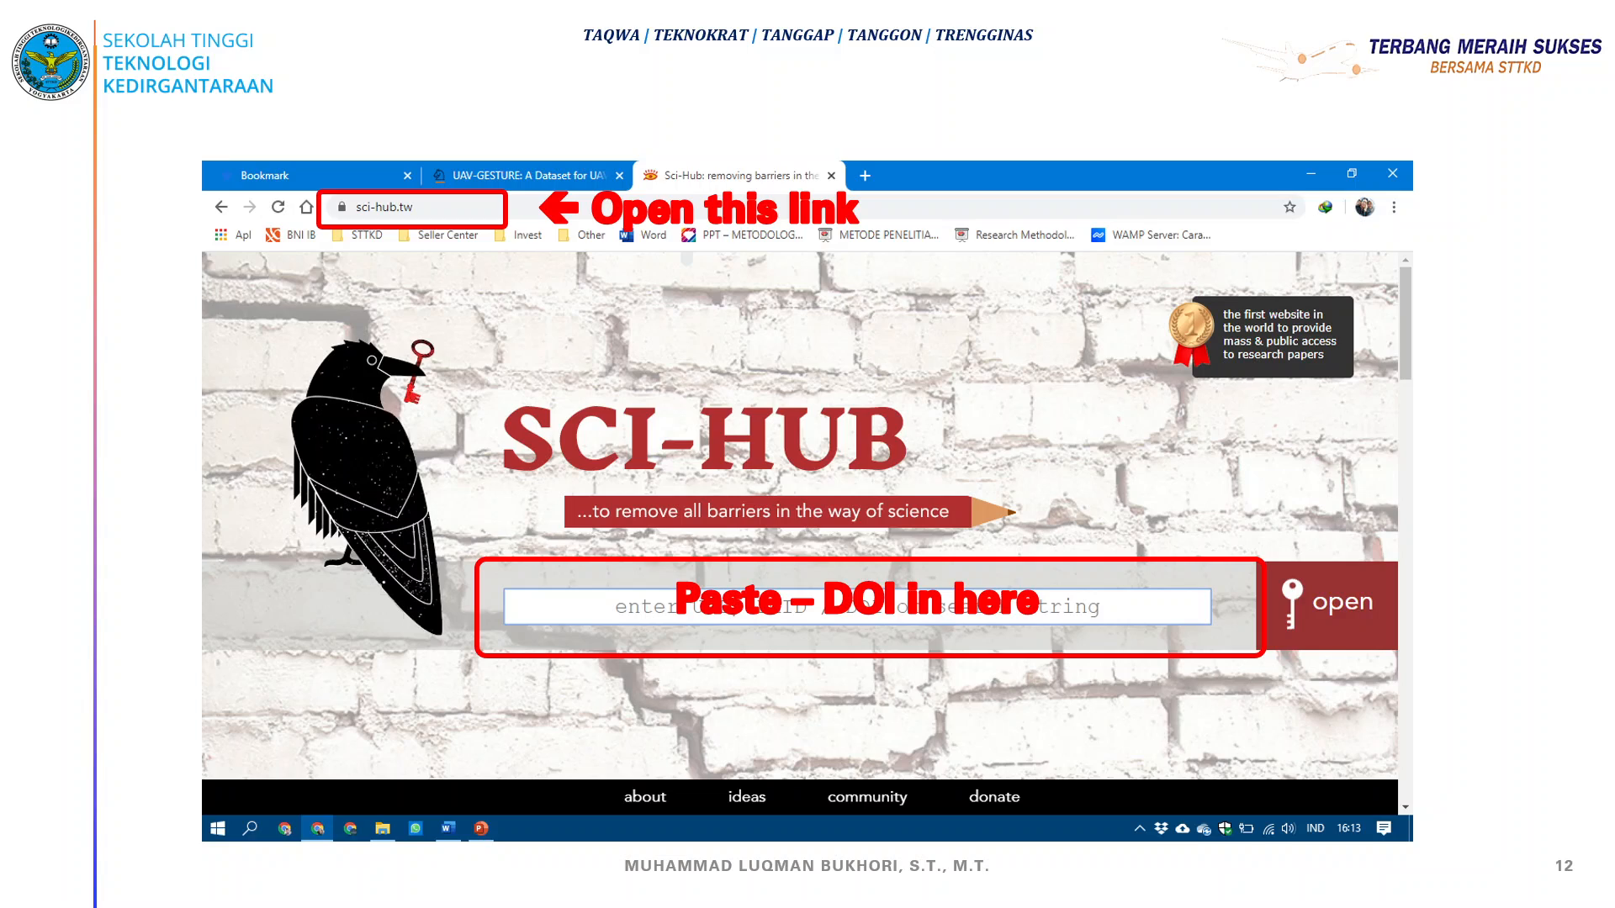
mouse_move(343, 230)
left_mouse_down()
mouse_move(438, 184)
mouse_move(397, 232)
left_mouse_up()
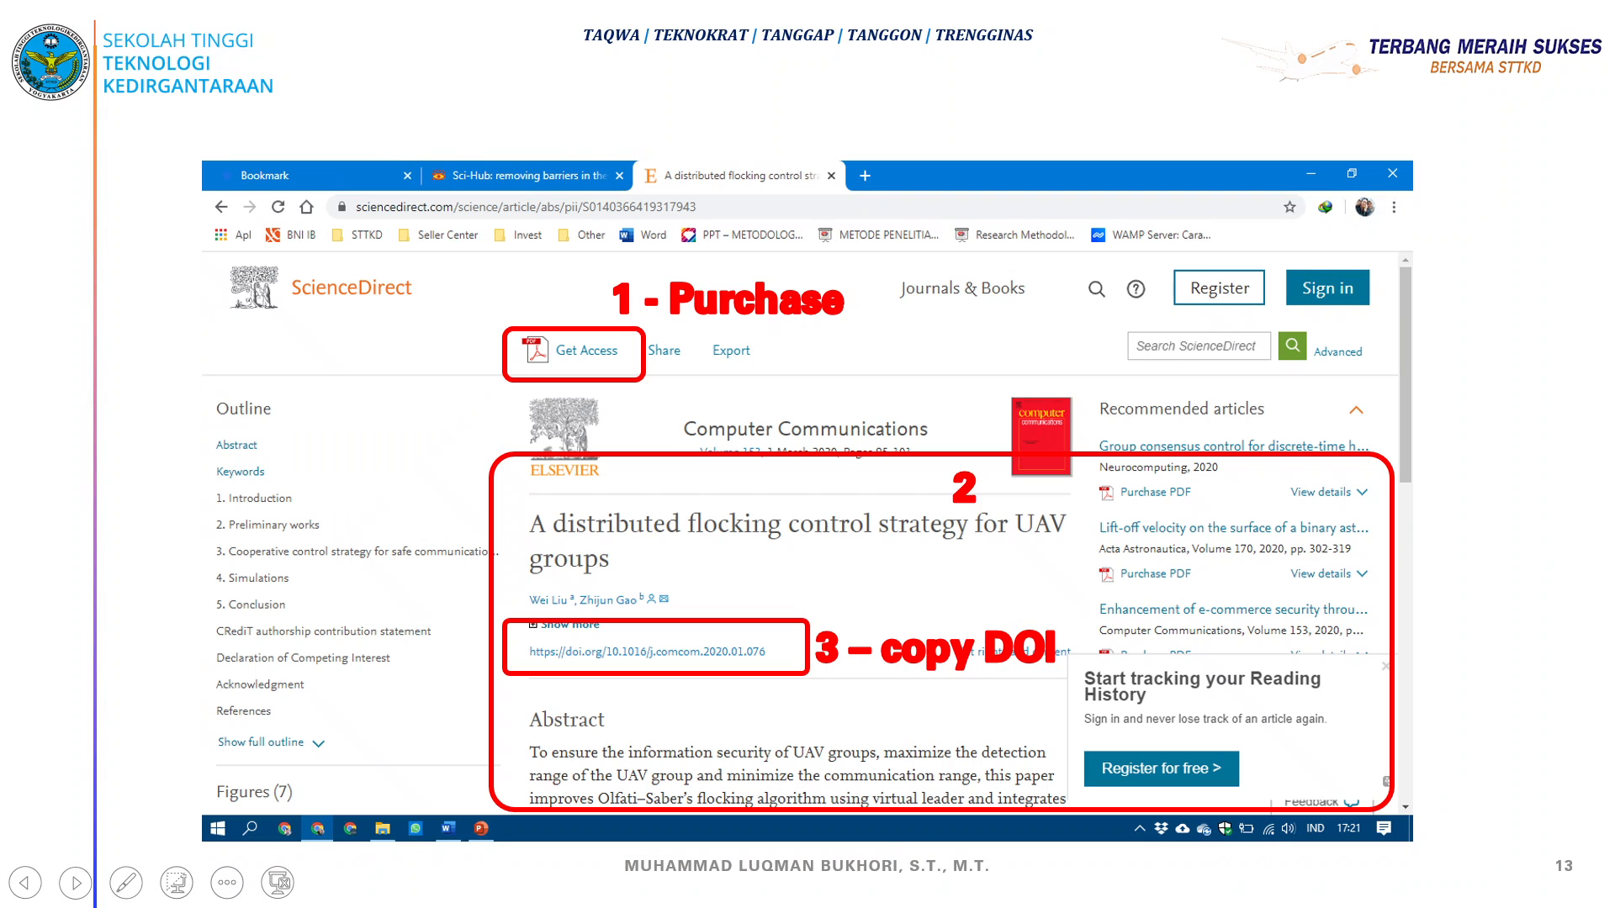
Advance the slideshow to the slide on creating a Mendeley account and downloading the app
key("Right")
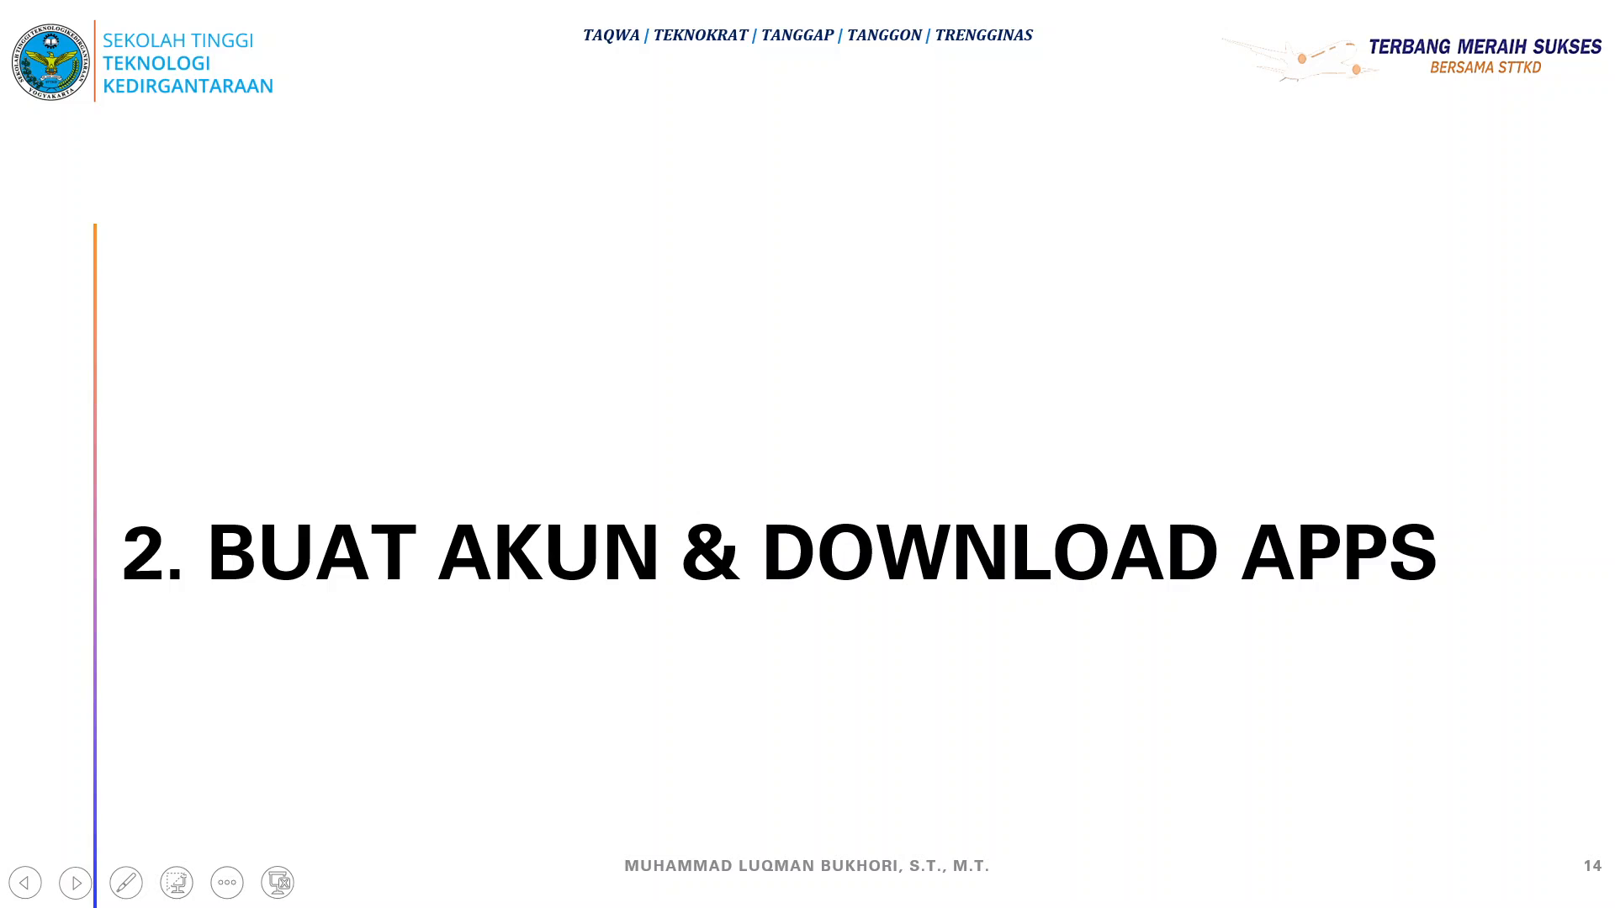
key("Left")
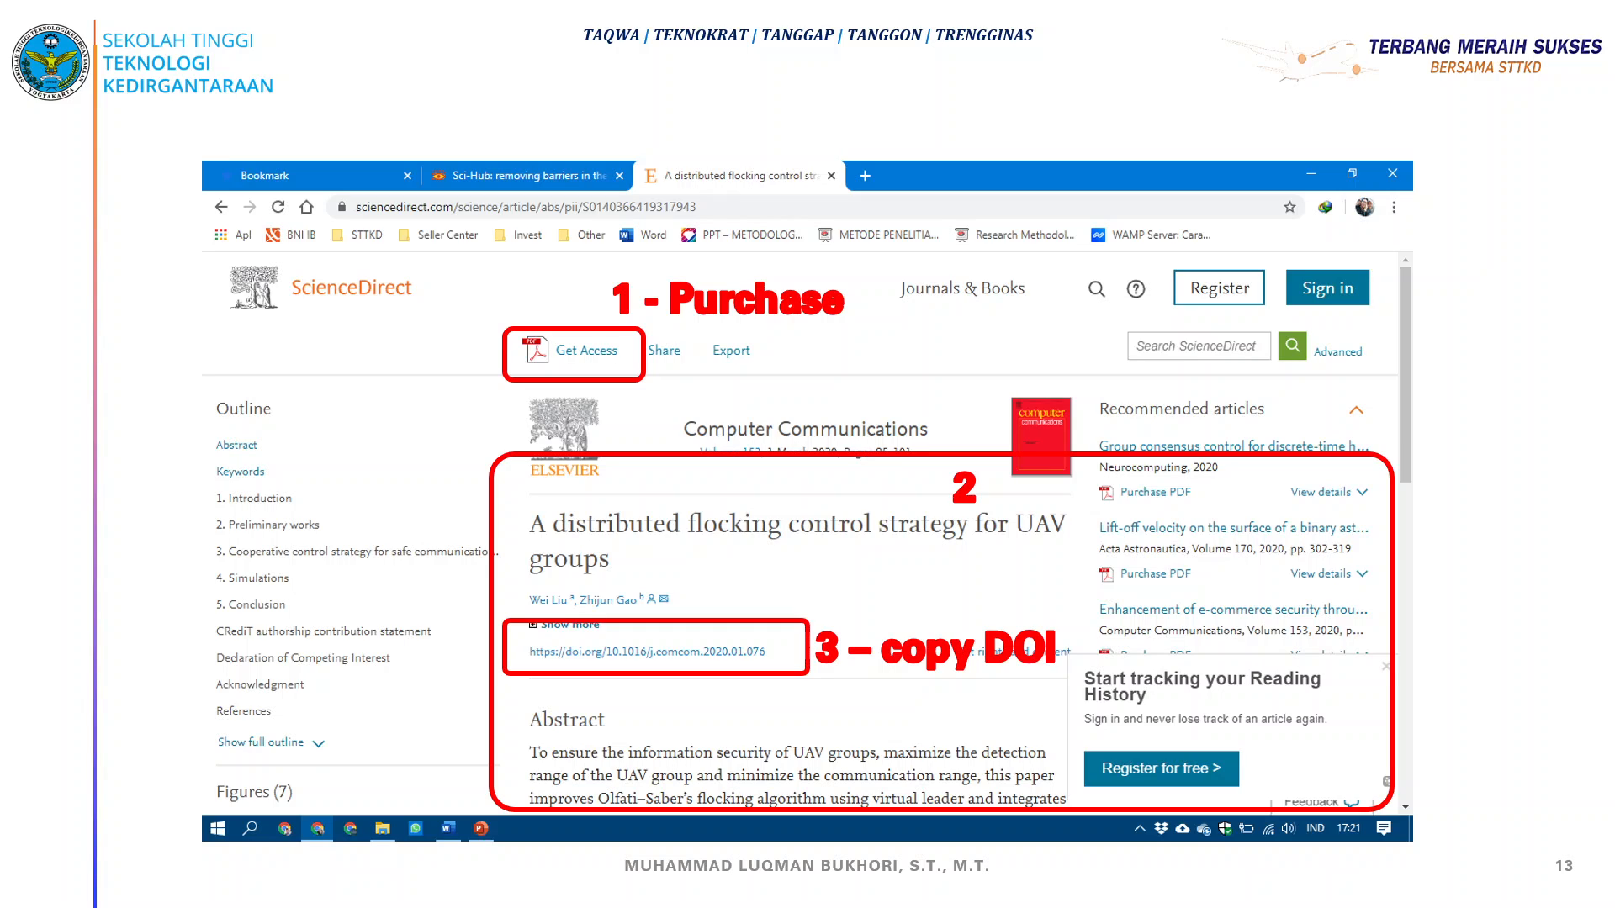
key("Right")
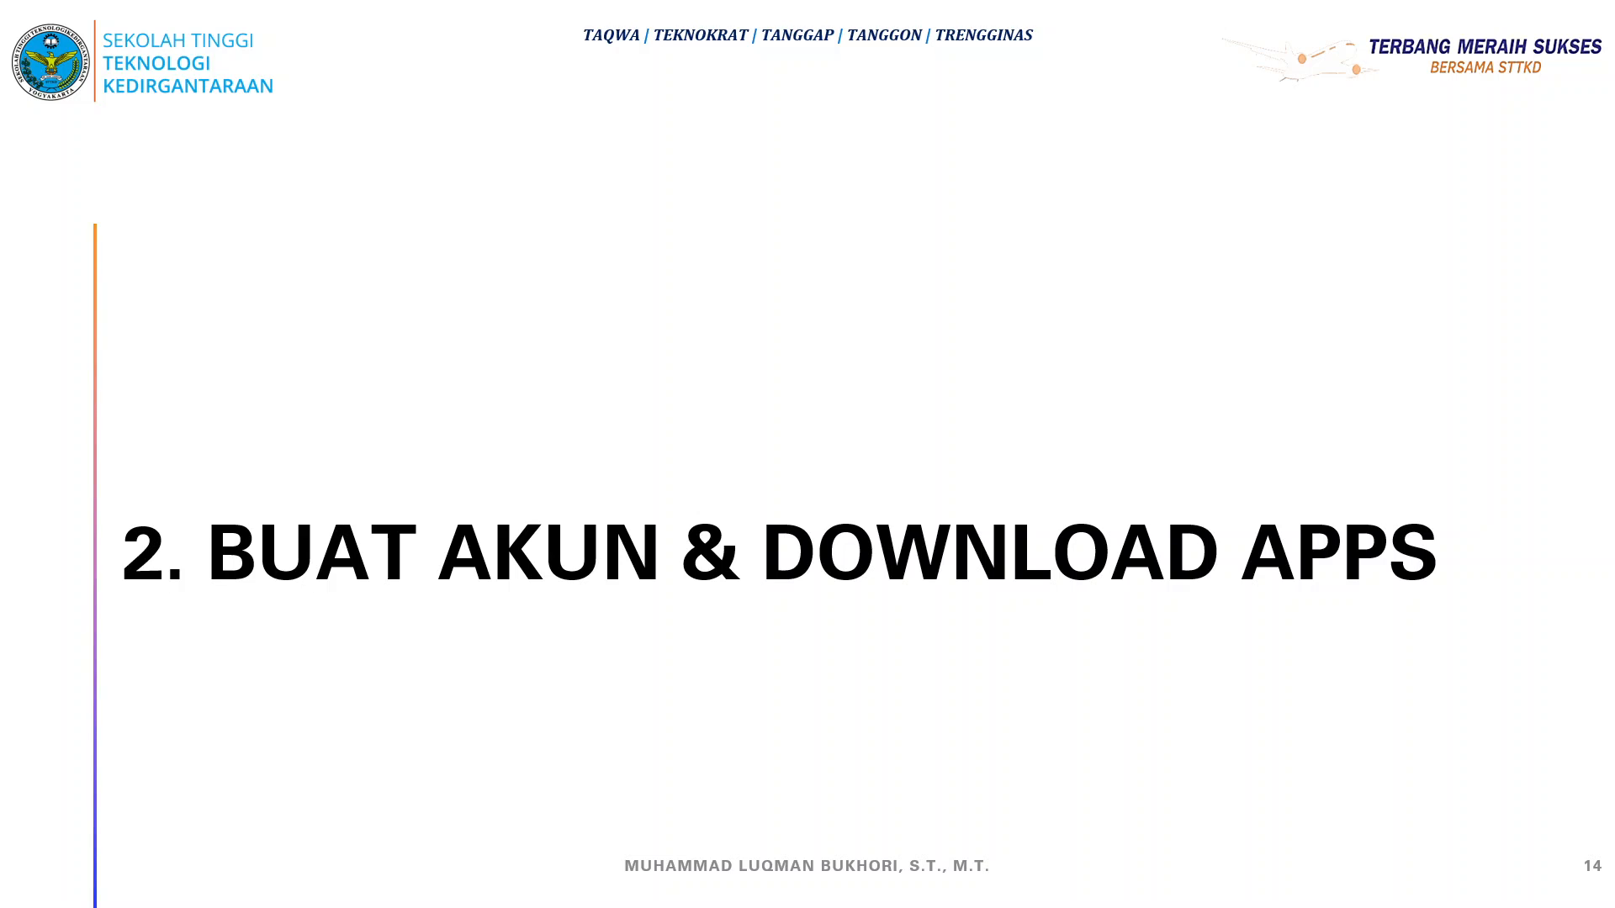
key("Right")
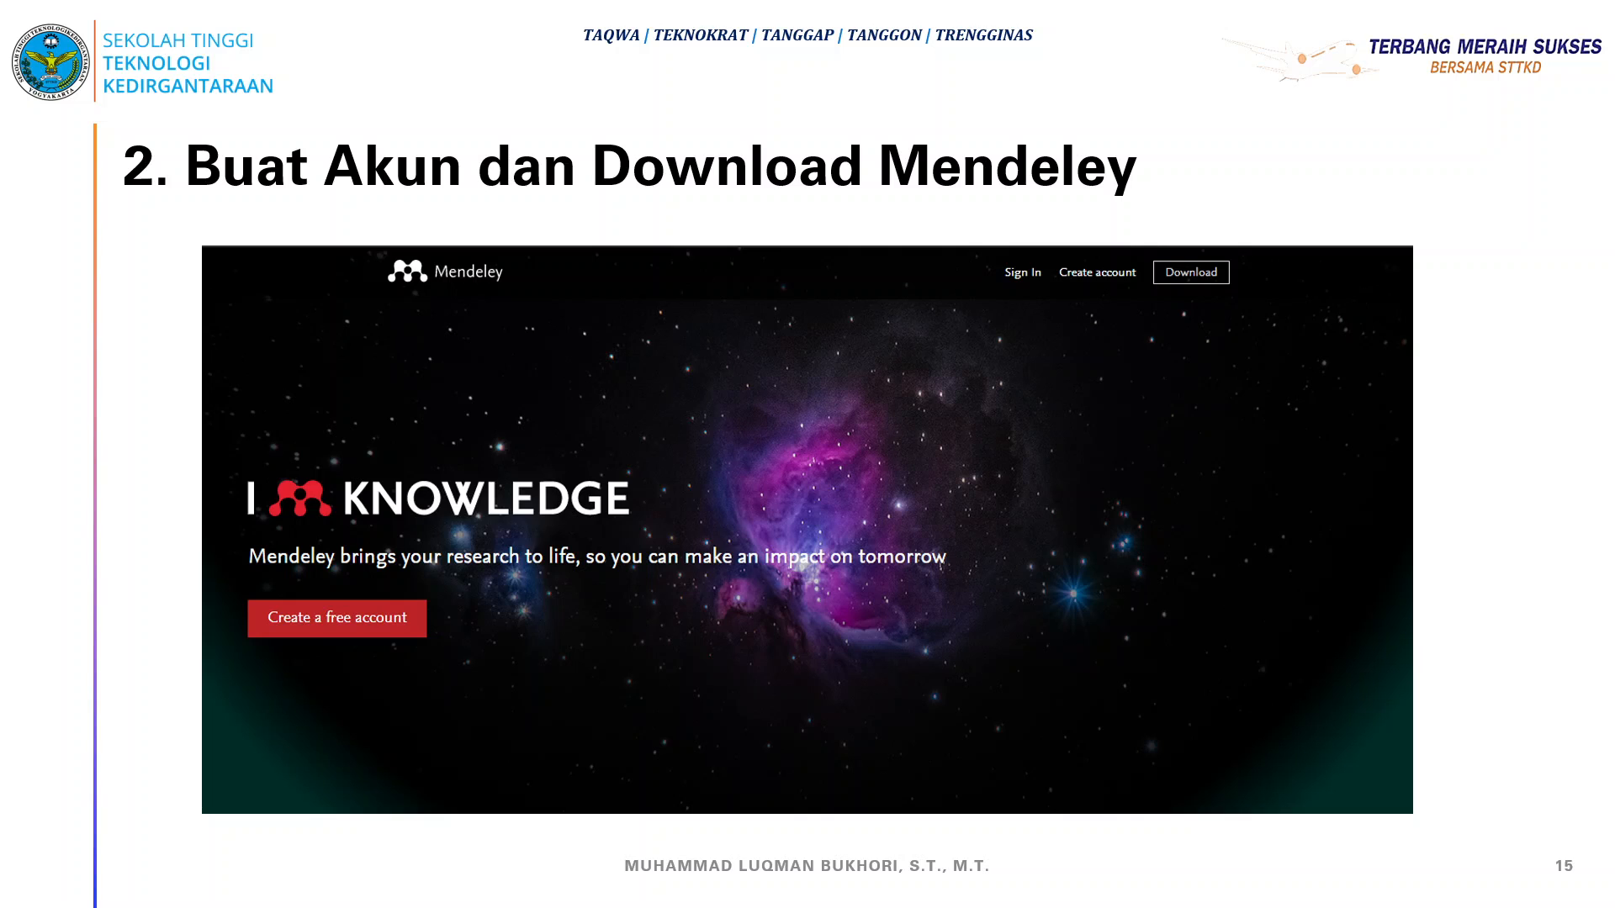
Switch back to the Edge window showing Google Scholar and select its address bar
key("super")
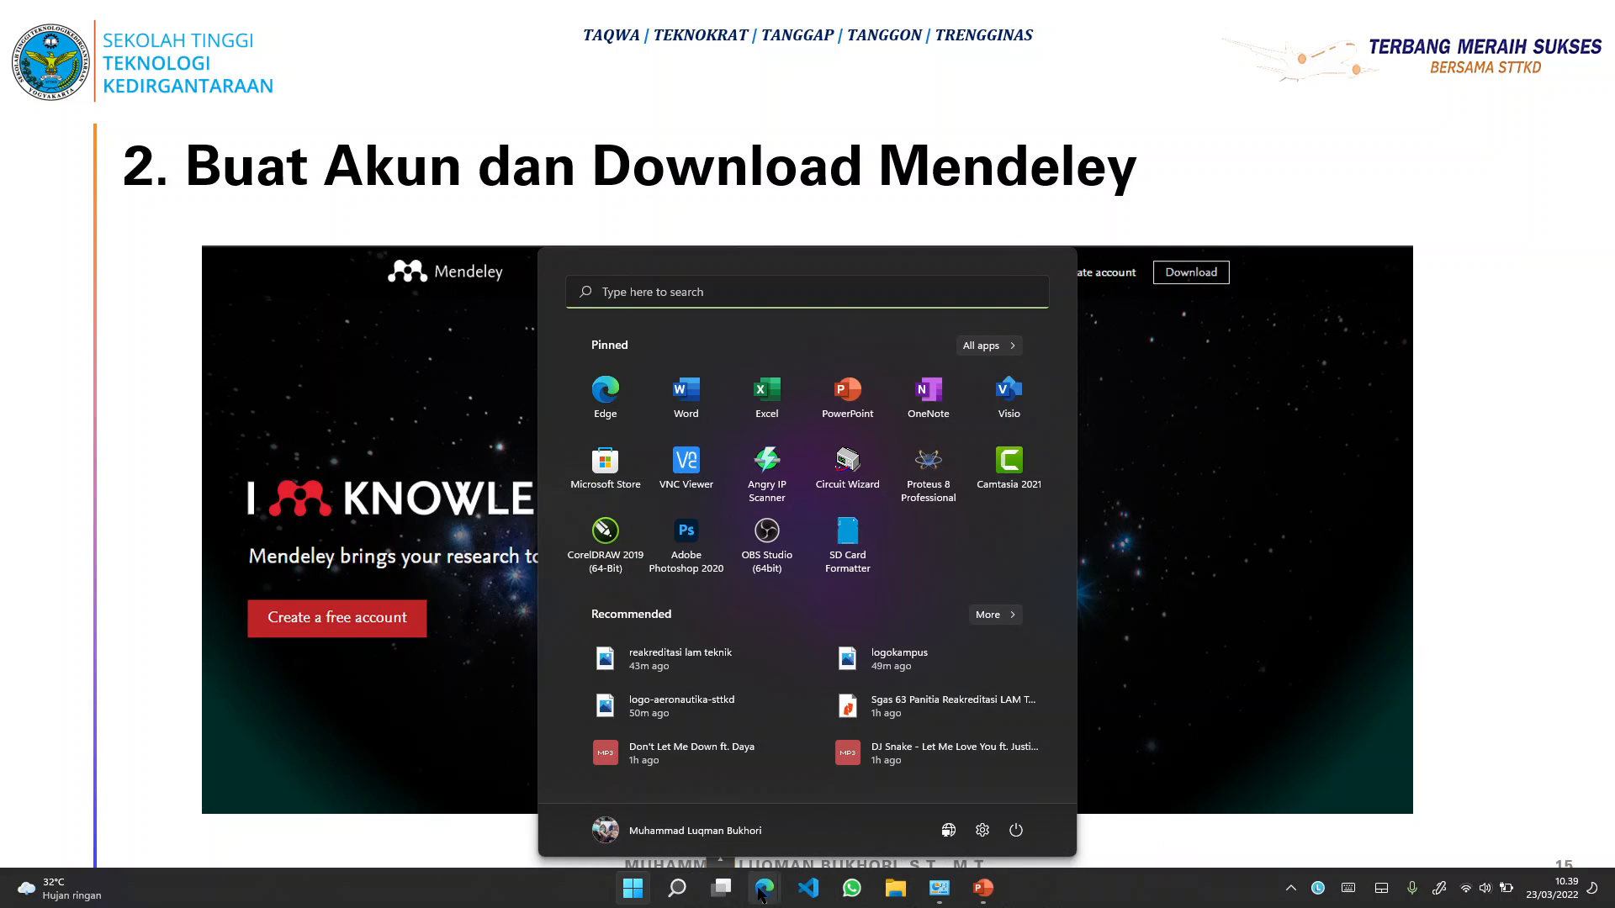
mouse_move(764, 889)
left_click(727, 823)
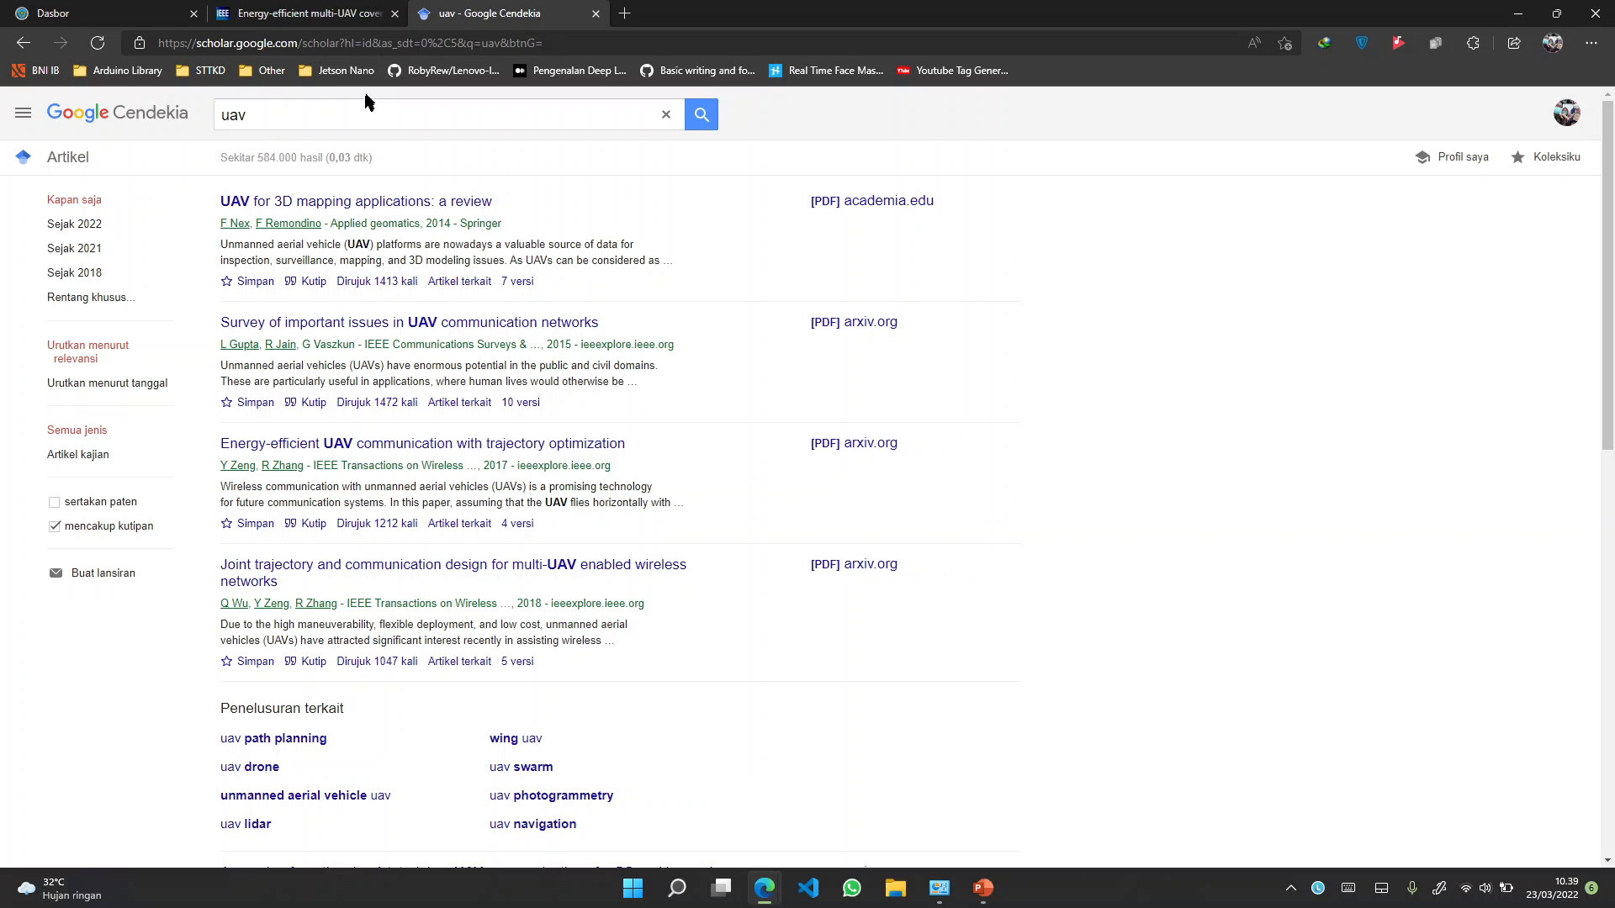
left_click(425, 42)
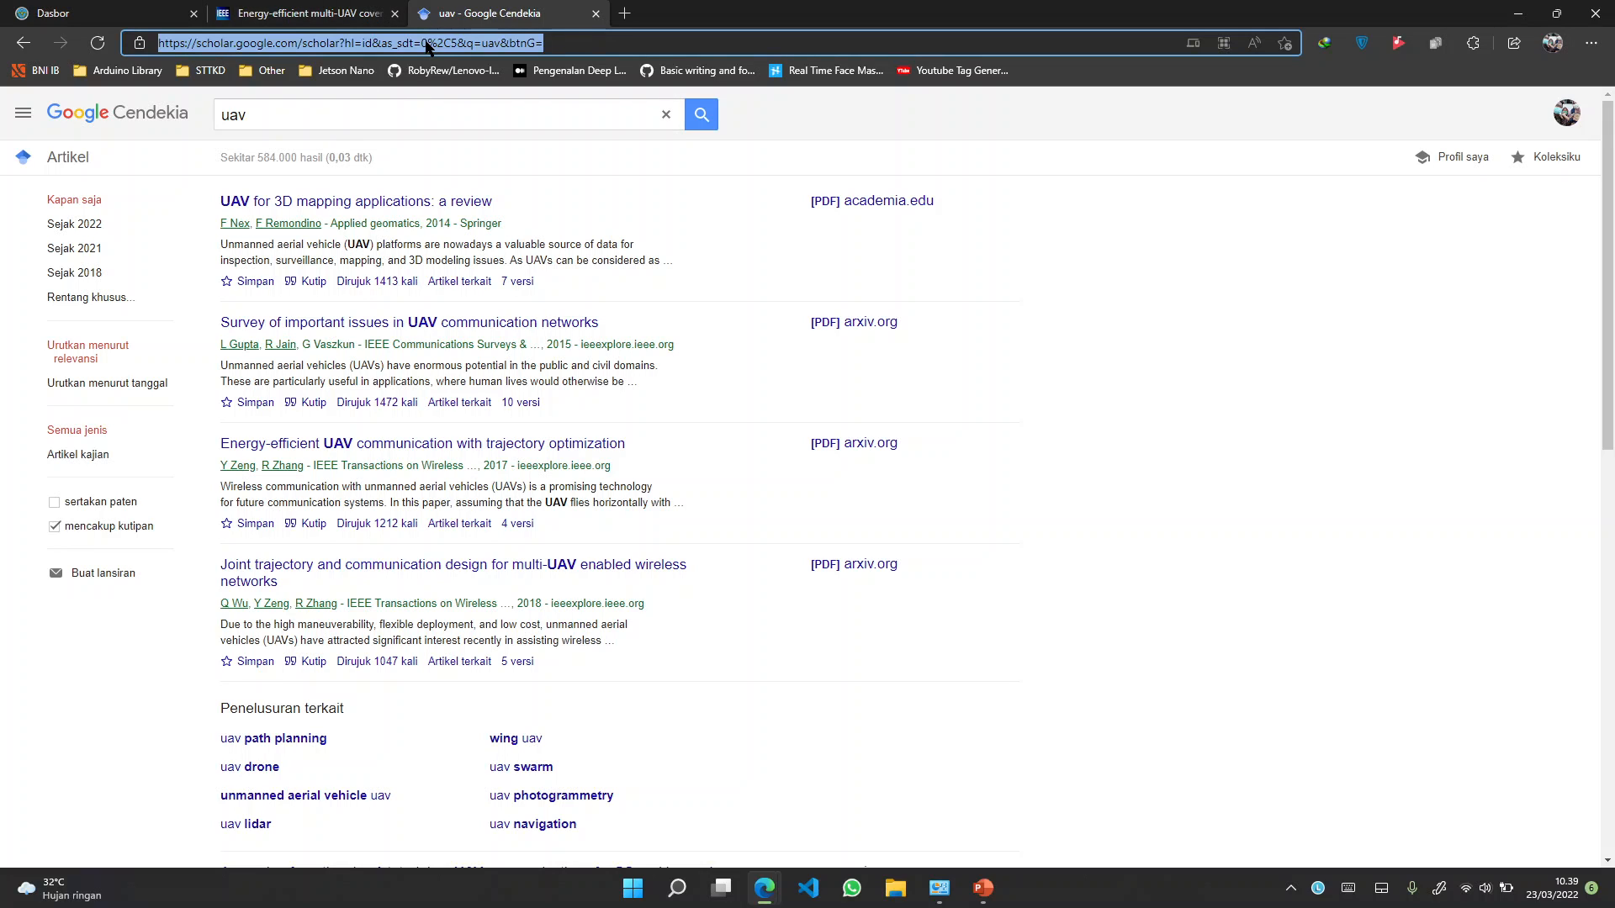
Search Google for 'mendeley' and open the Mendeley website from the results
type("mendeley")
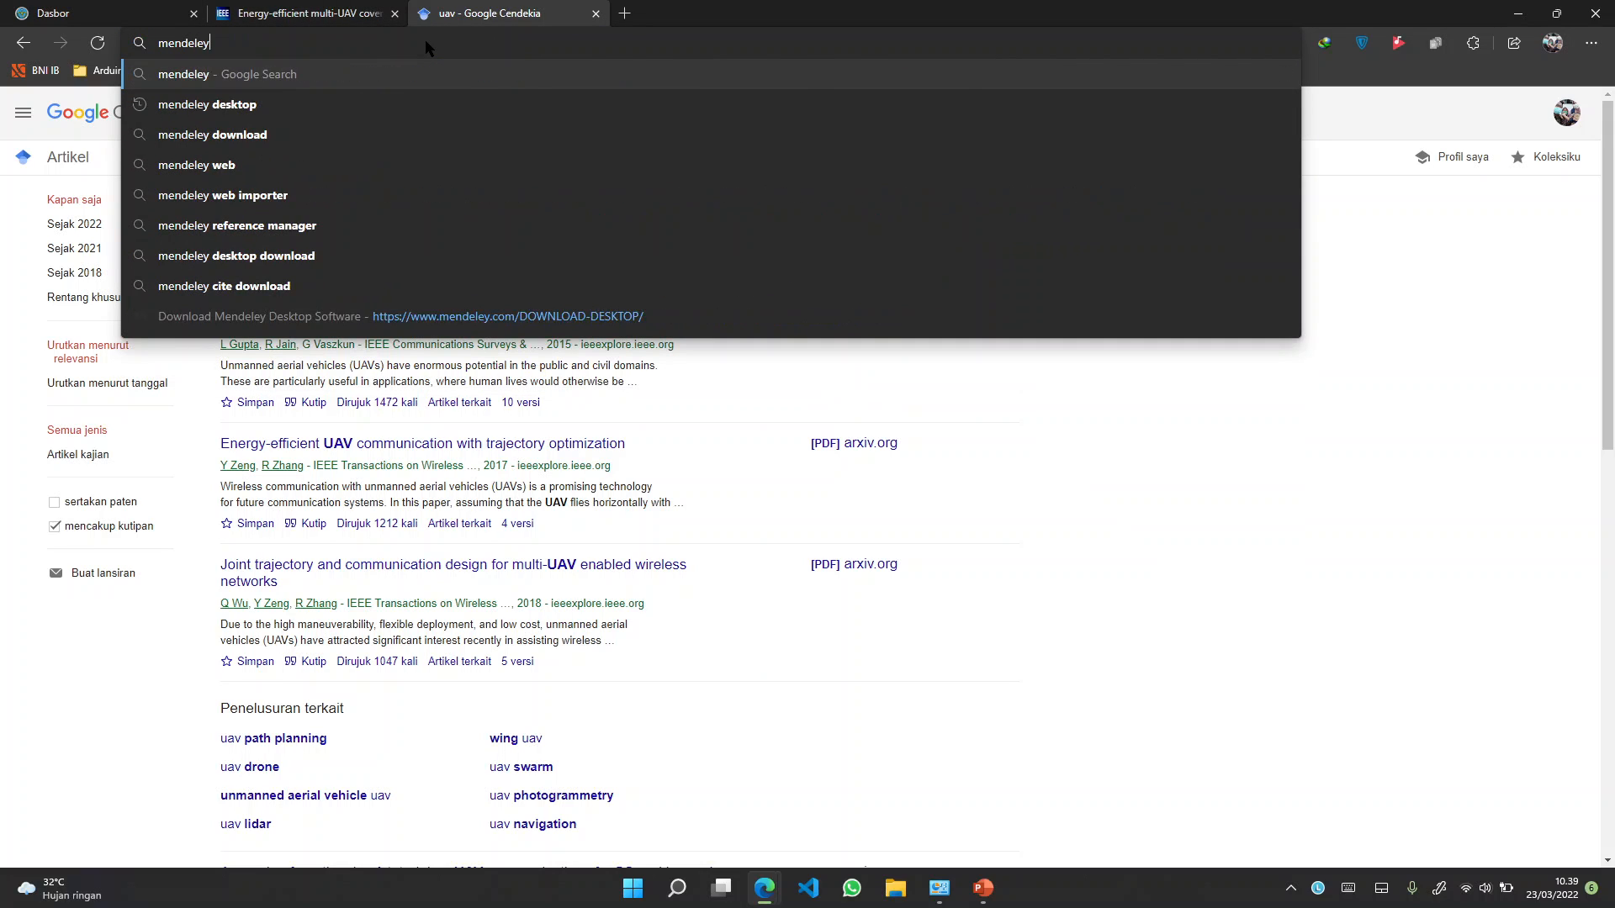
key("Return")
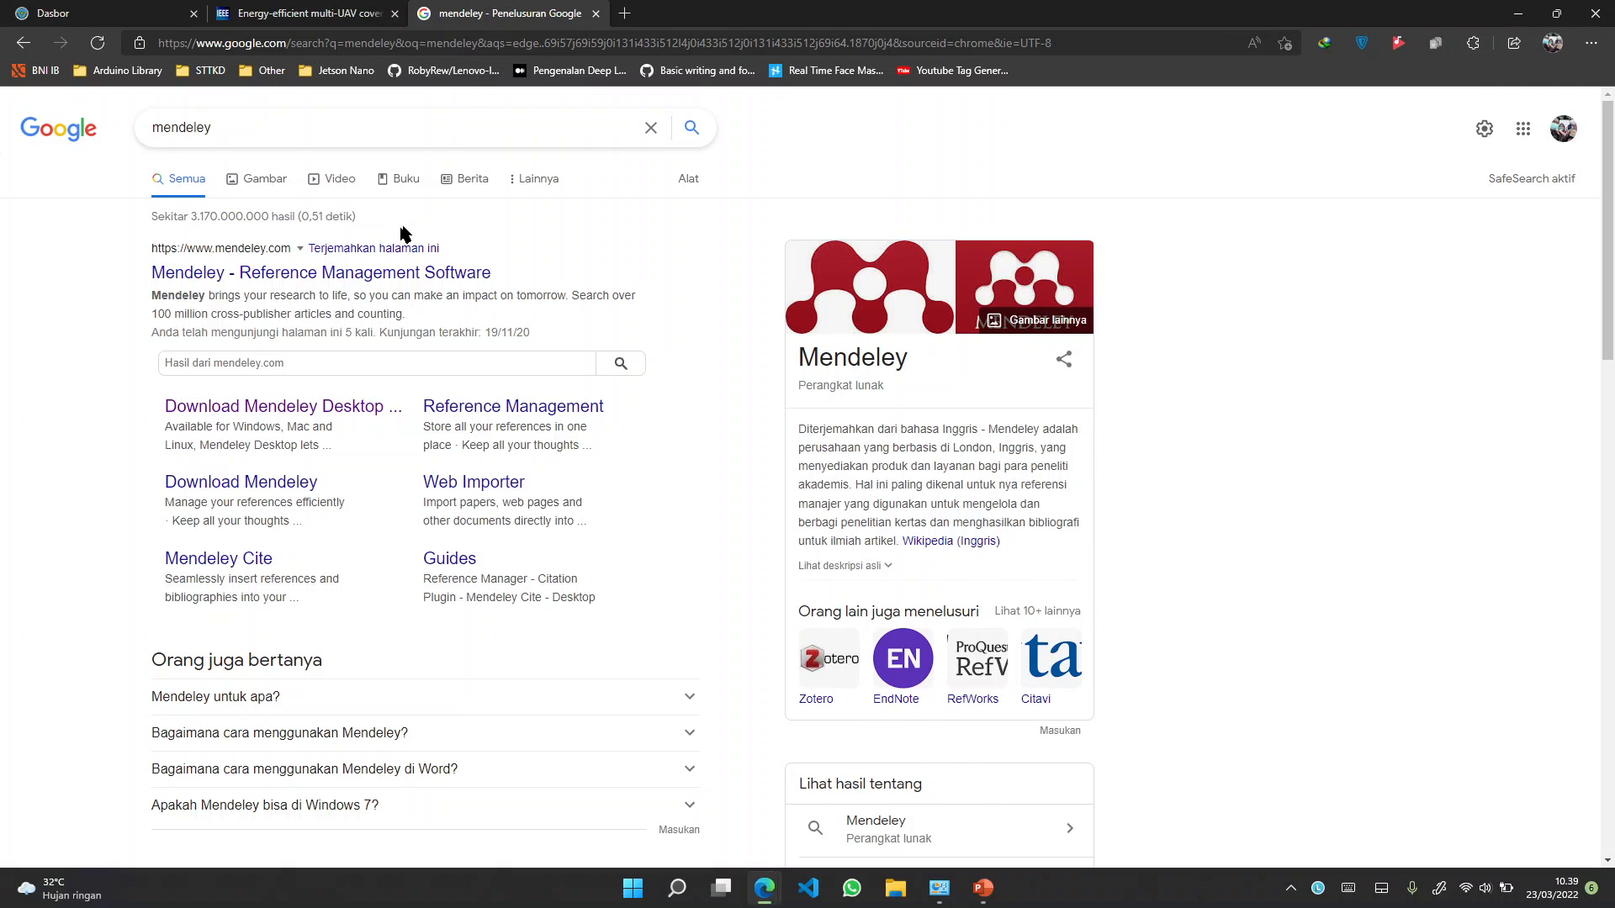
scroll(235, 271, "up", 5)
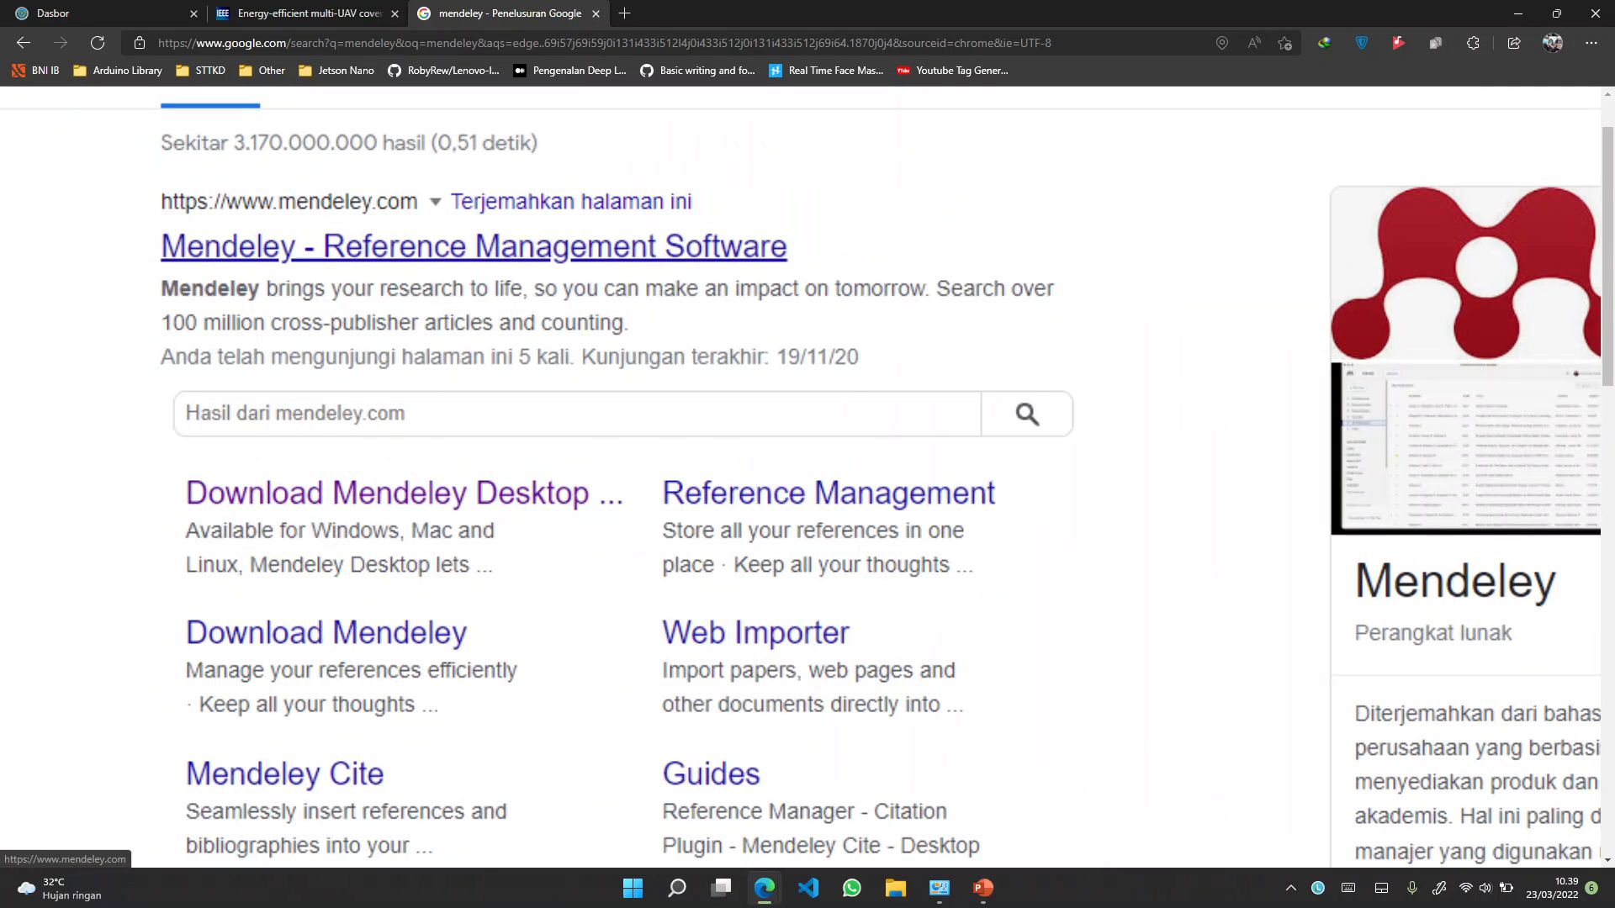
scroll(227, 239, "down", 4)
scroll(227, 239, "up", 3)
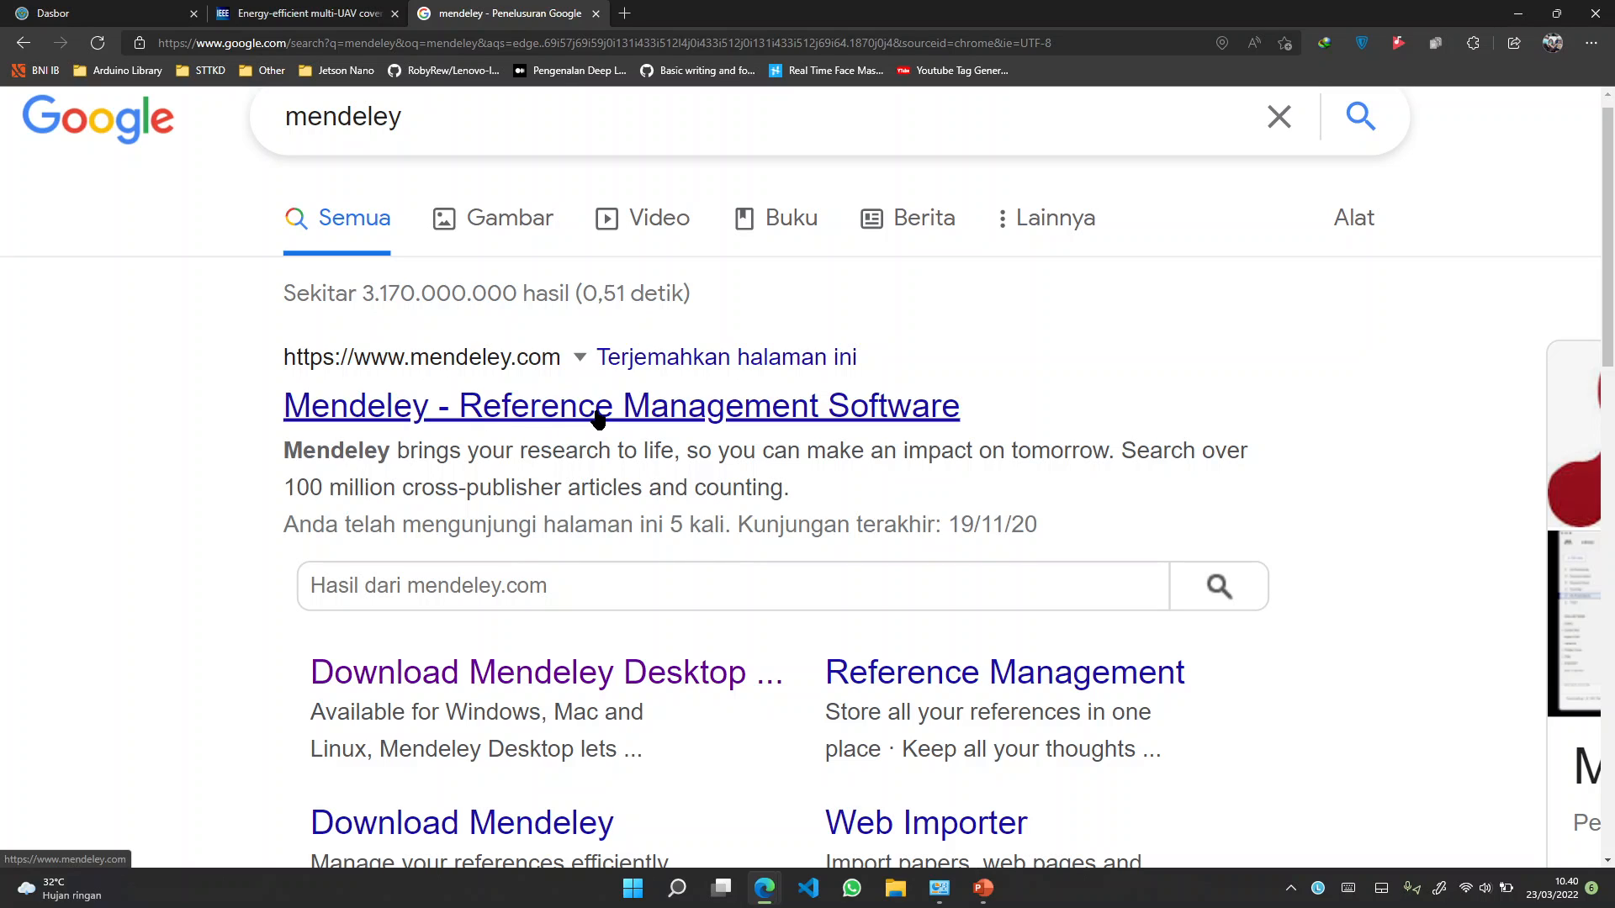
left_click(549, 414)
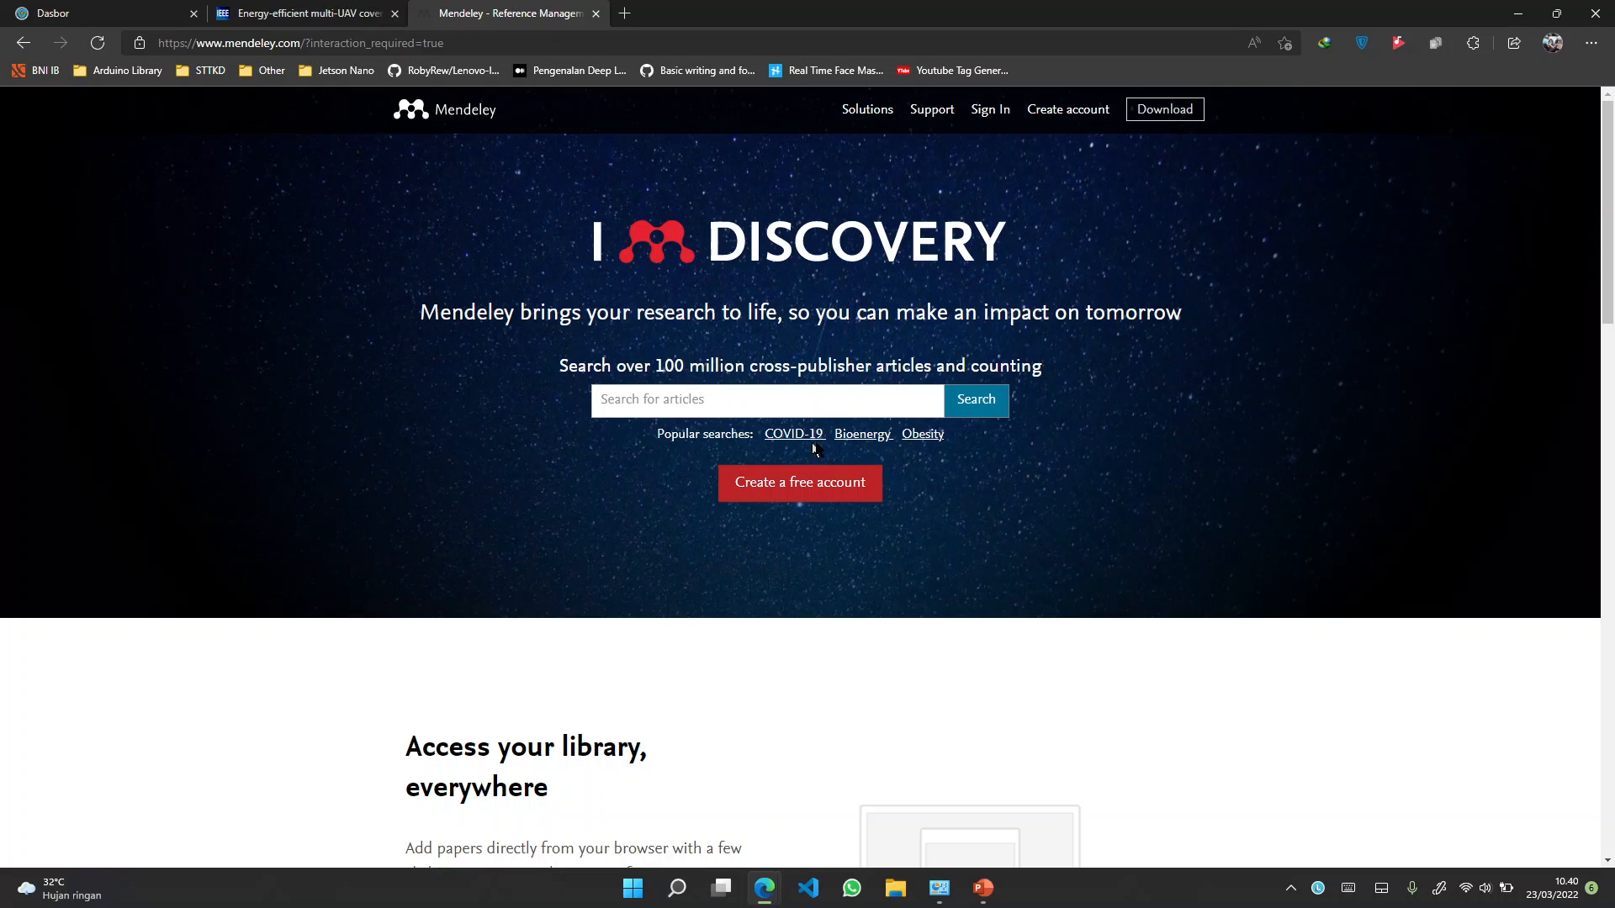
Scroll up to view the top navigation of the Mendeley home page
scroll(866, 442, "up", 5)
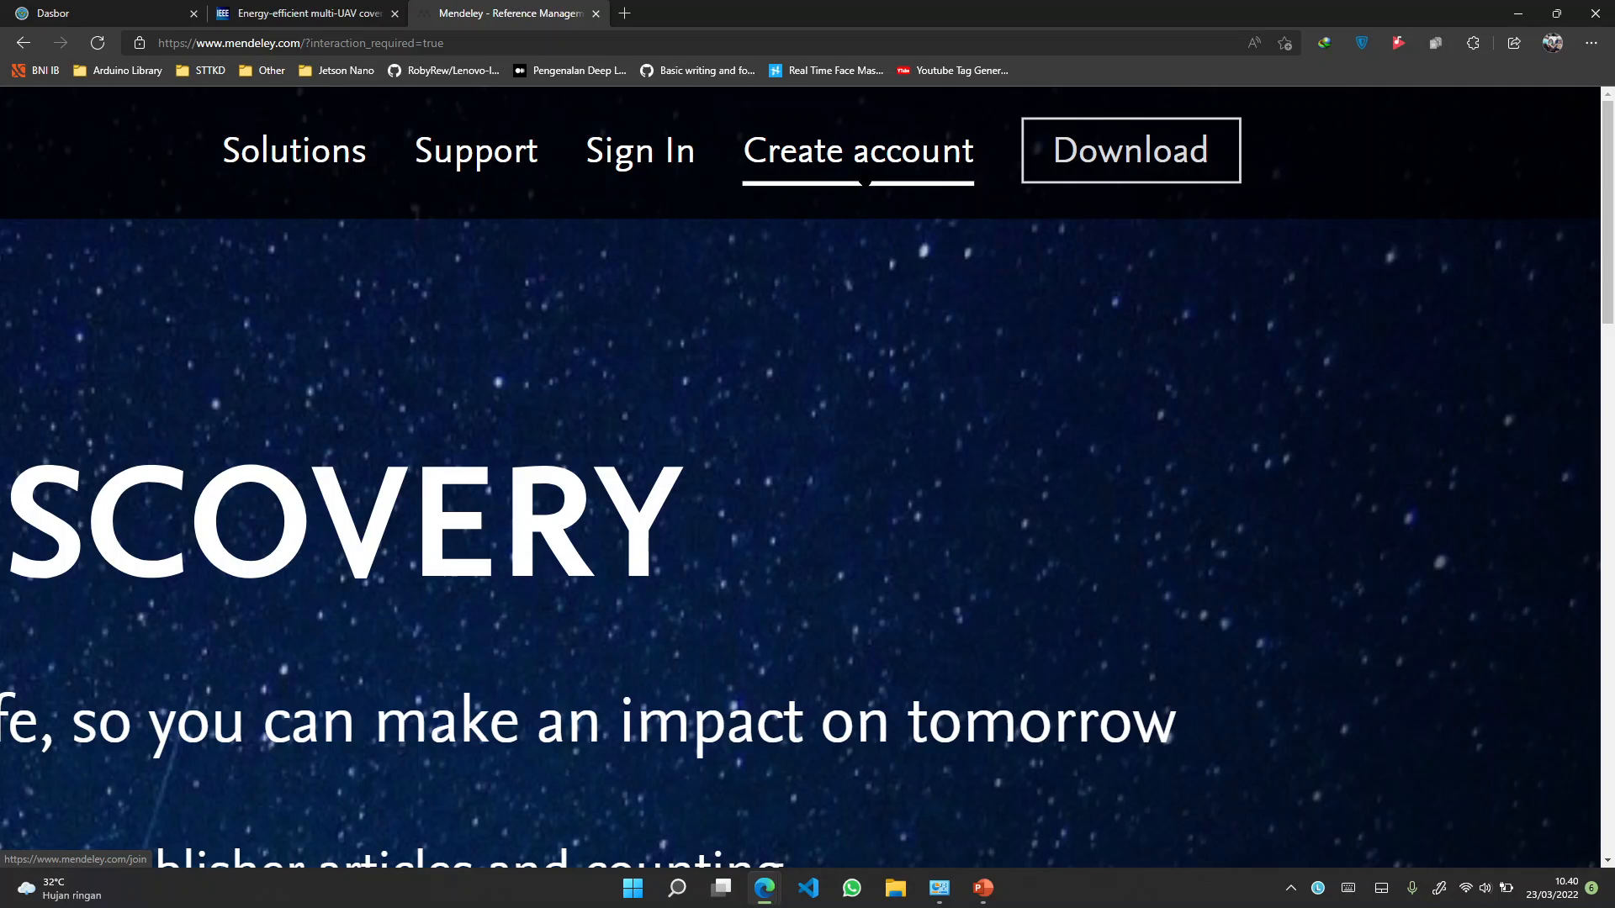
Start Create account, fill in the saved e-mail address and continue to the Register form
left_click(863, 157)
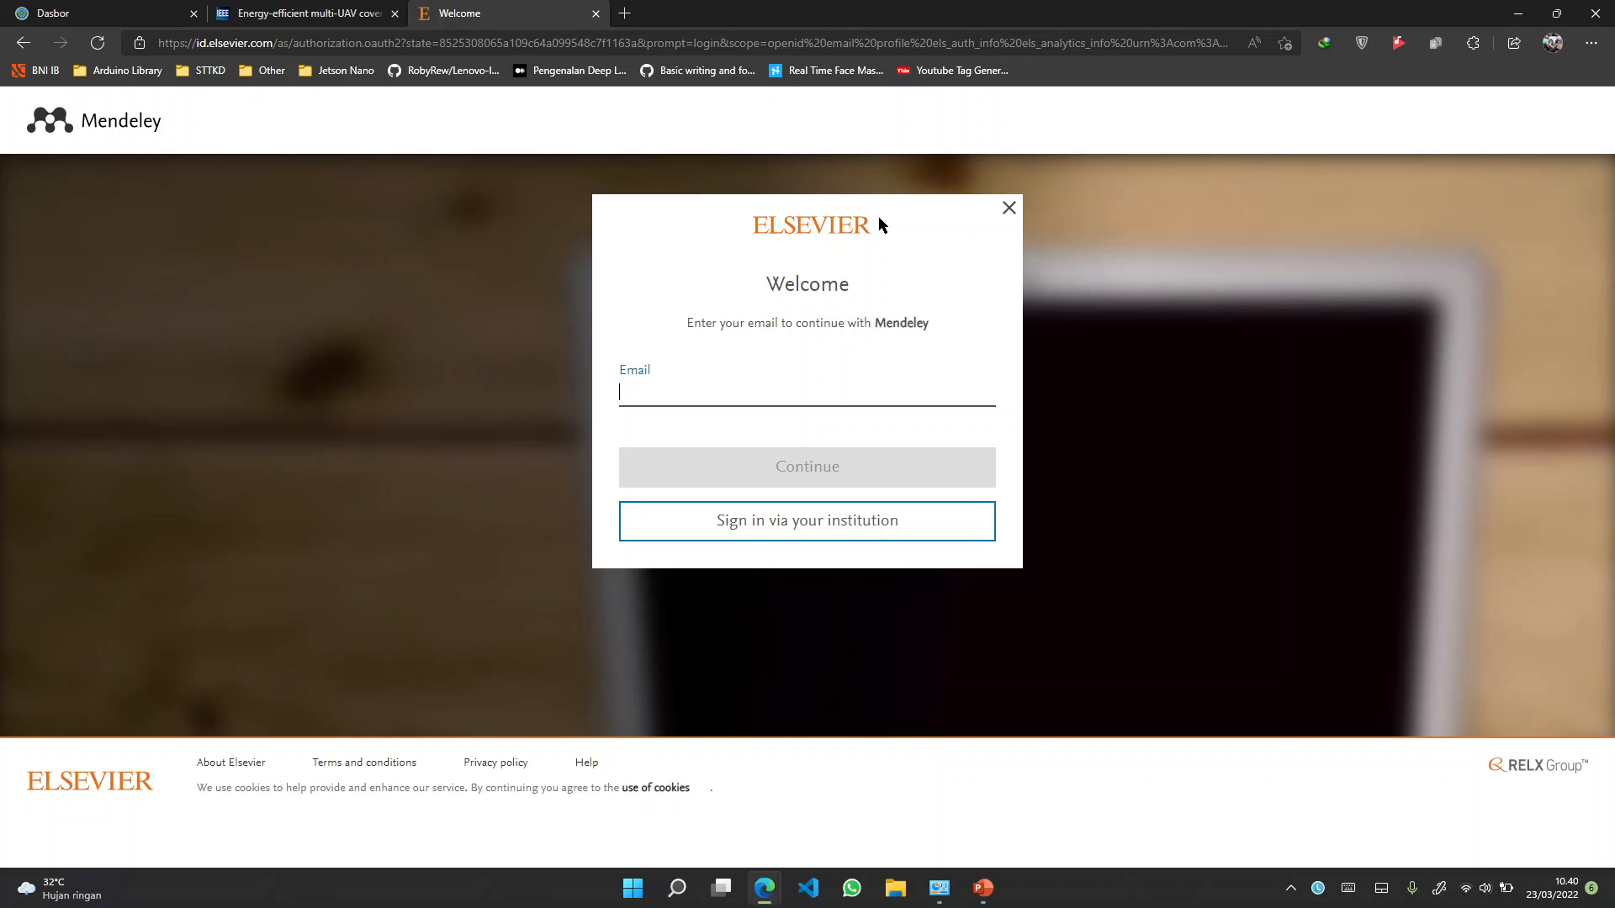
type("luqma")
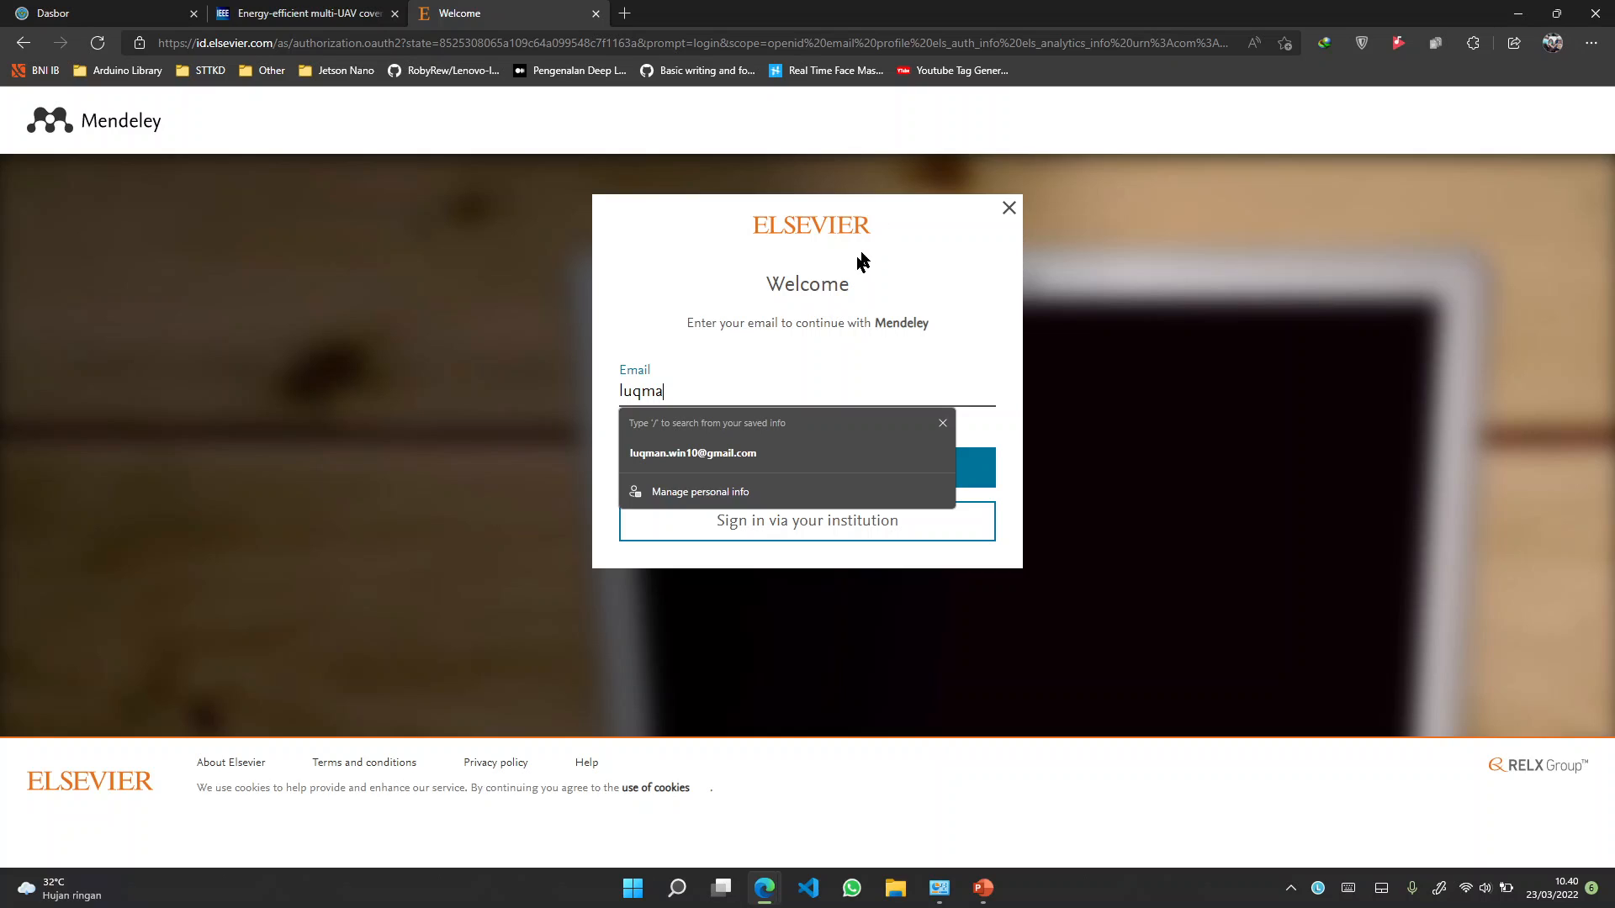
left_click(657, 456)
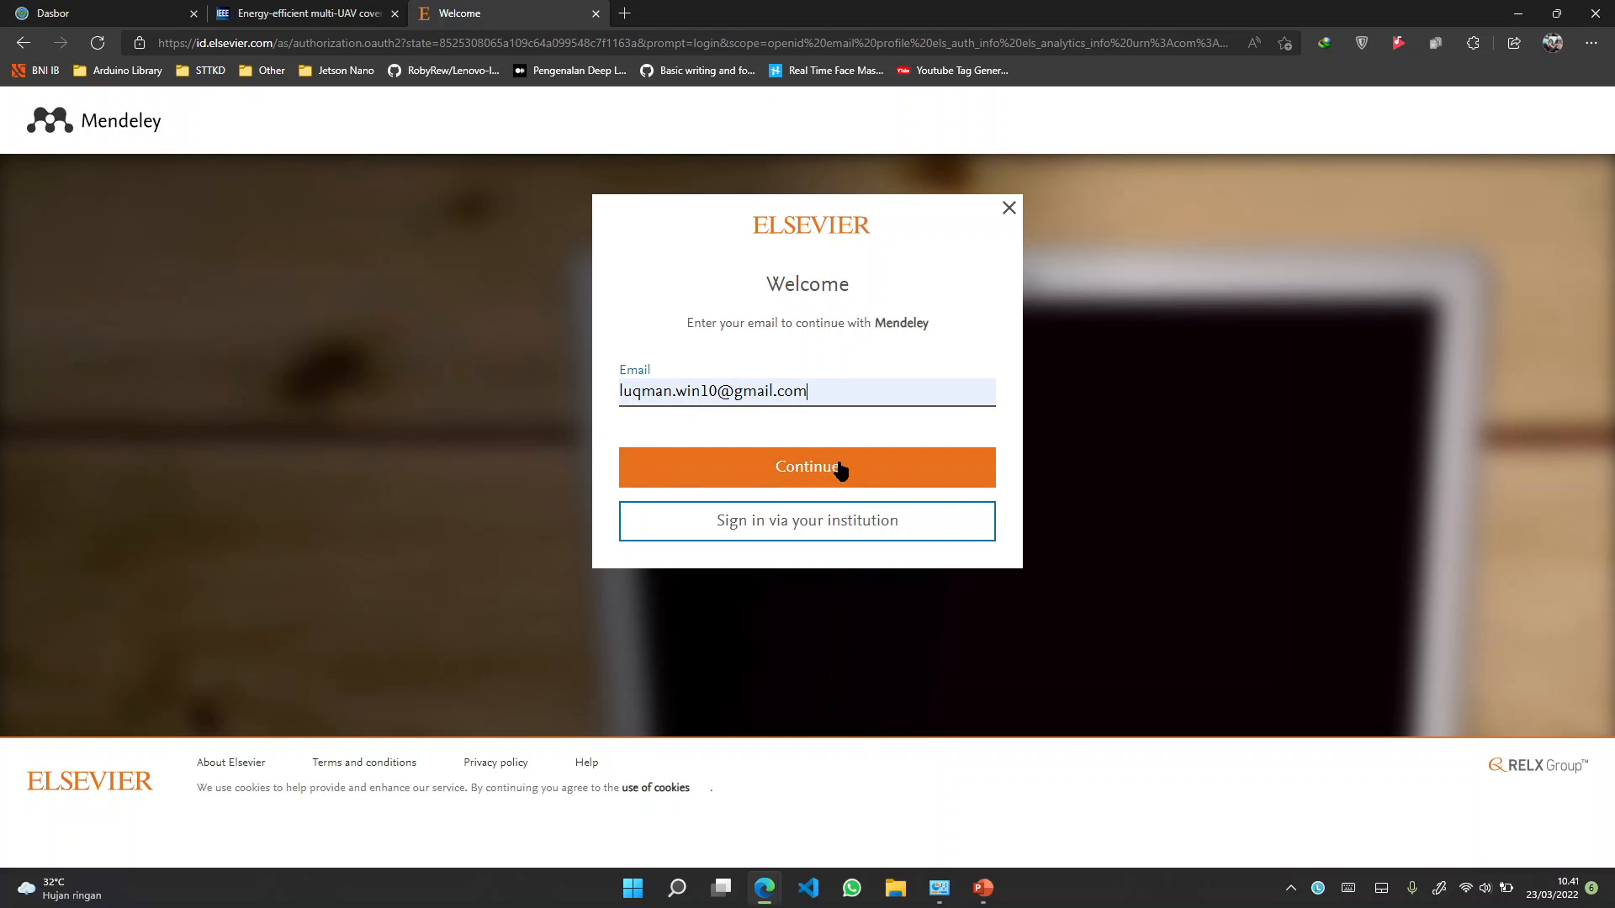
left_click(793, 469)
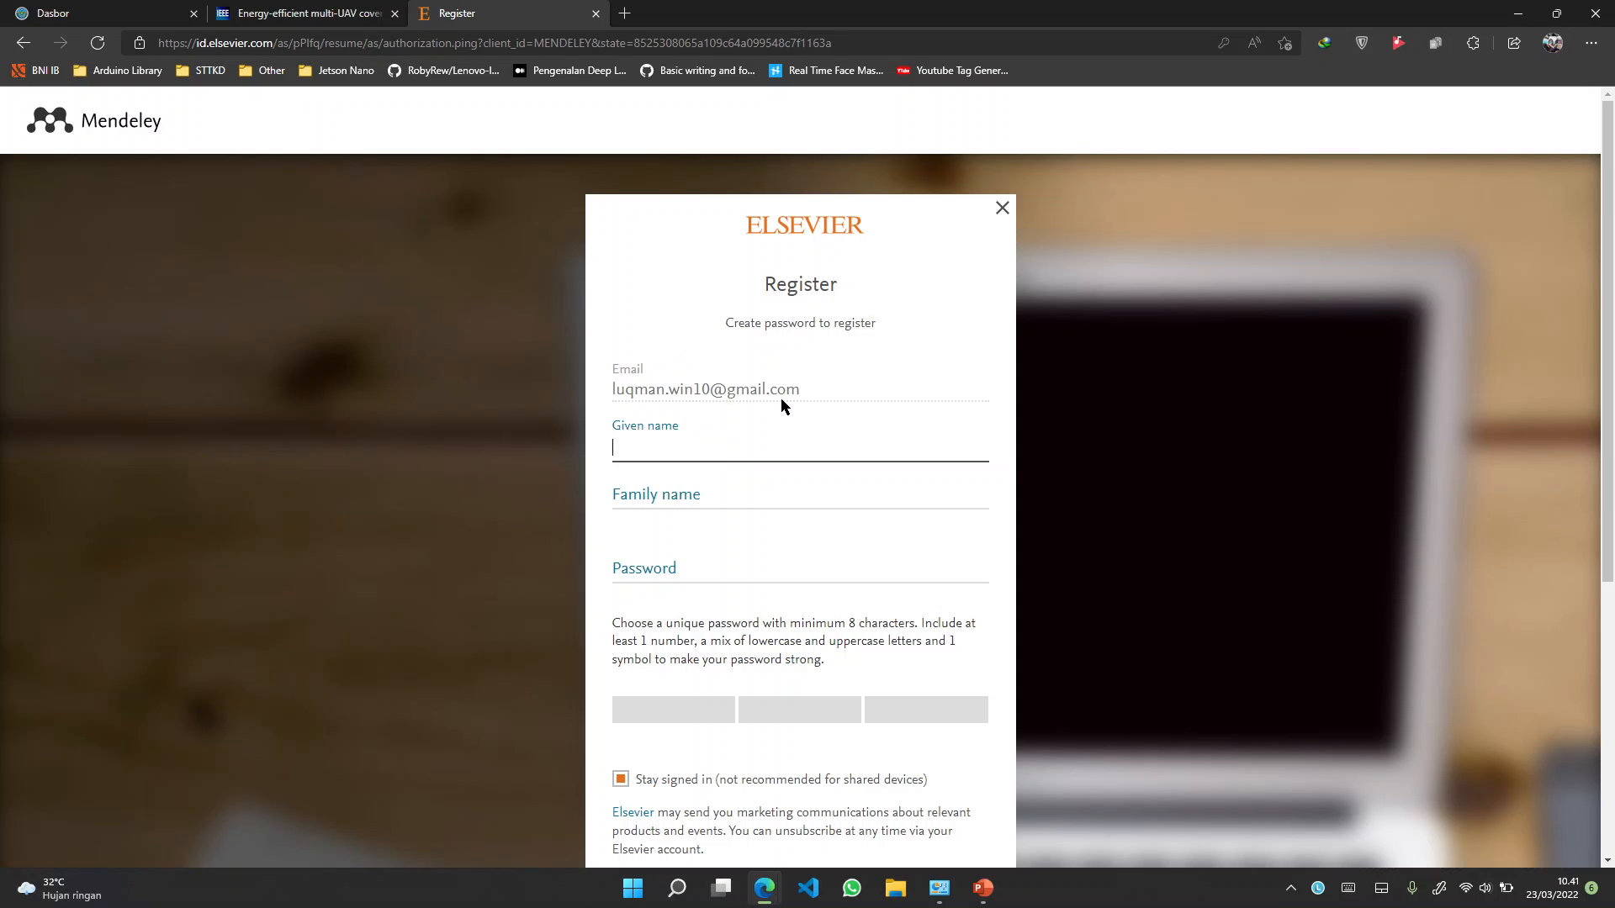
Enter the user's given name and family name on the Register form, accepting browser autofill
scroll(781, 400, "up", 5)
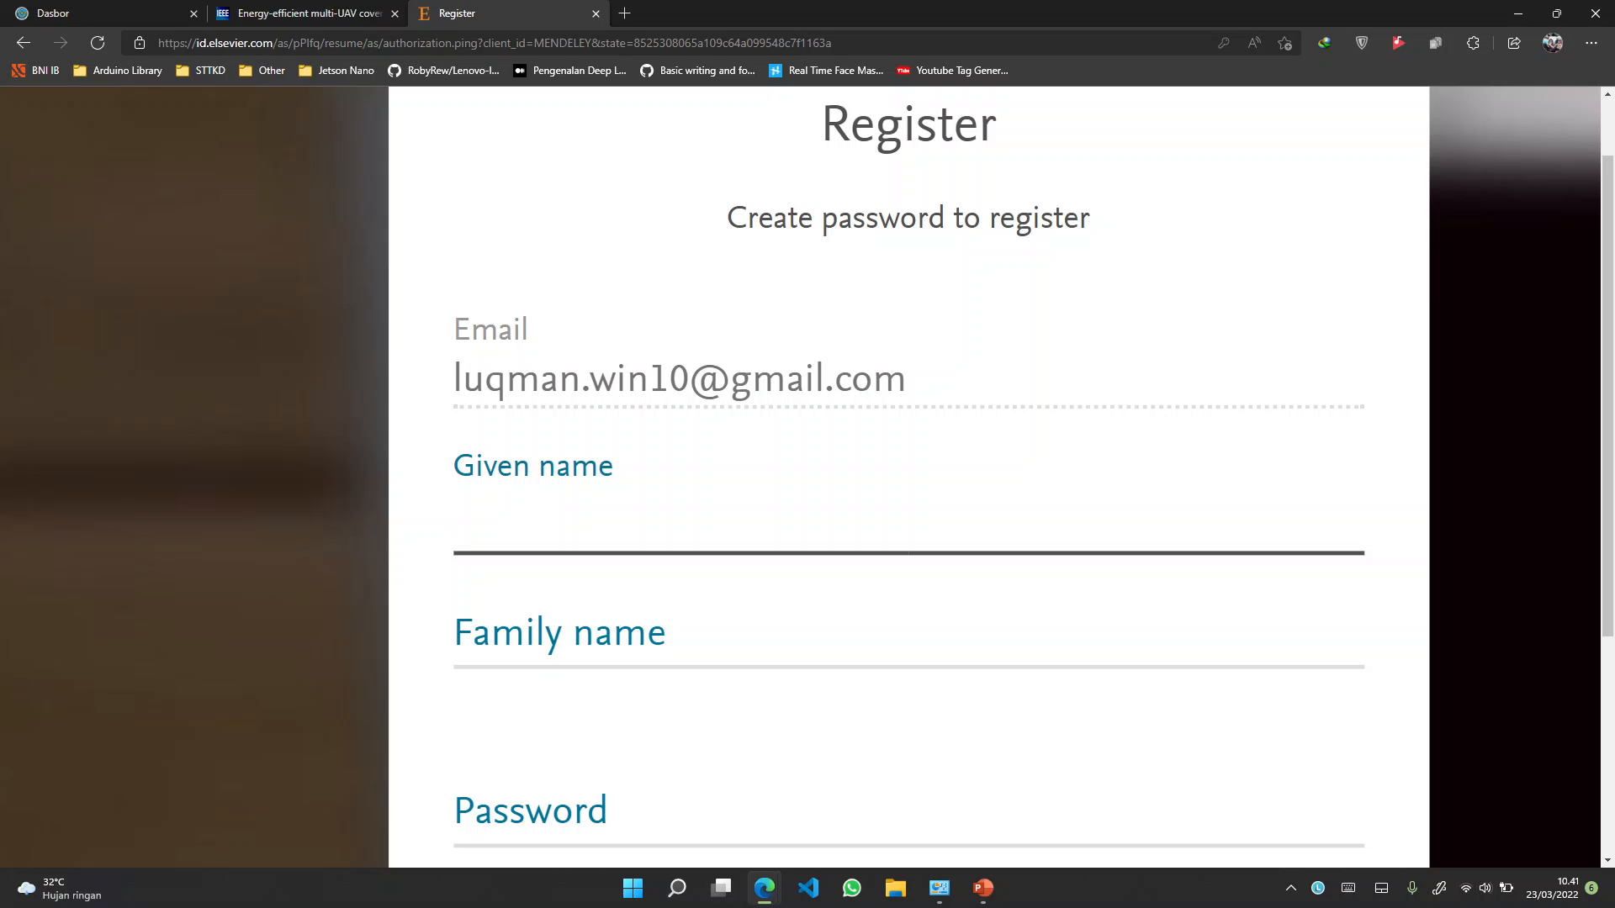
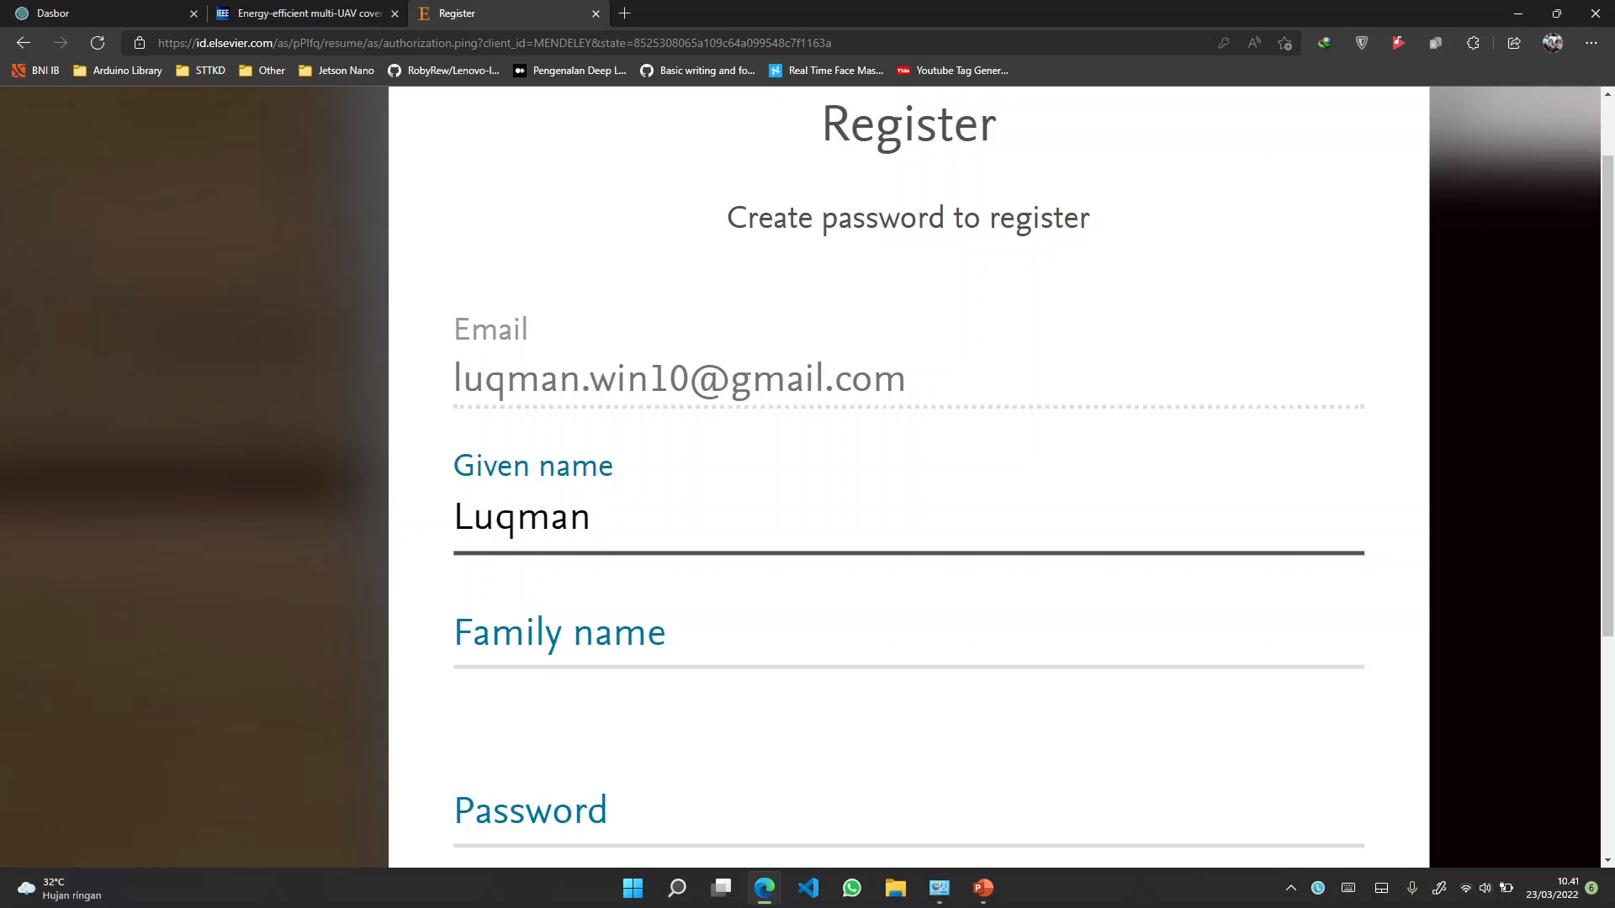
key("Tab")
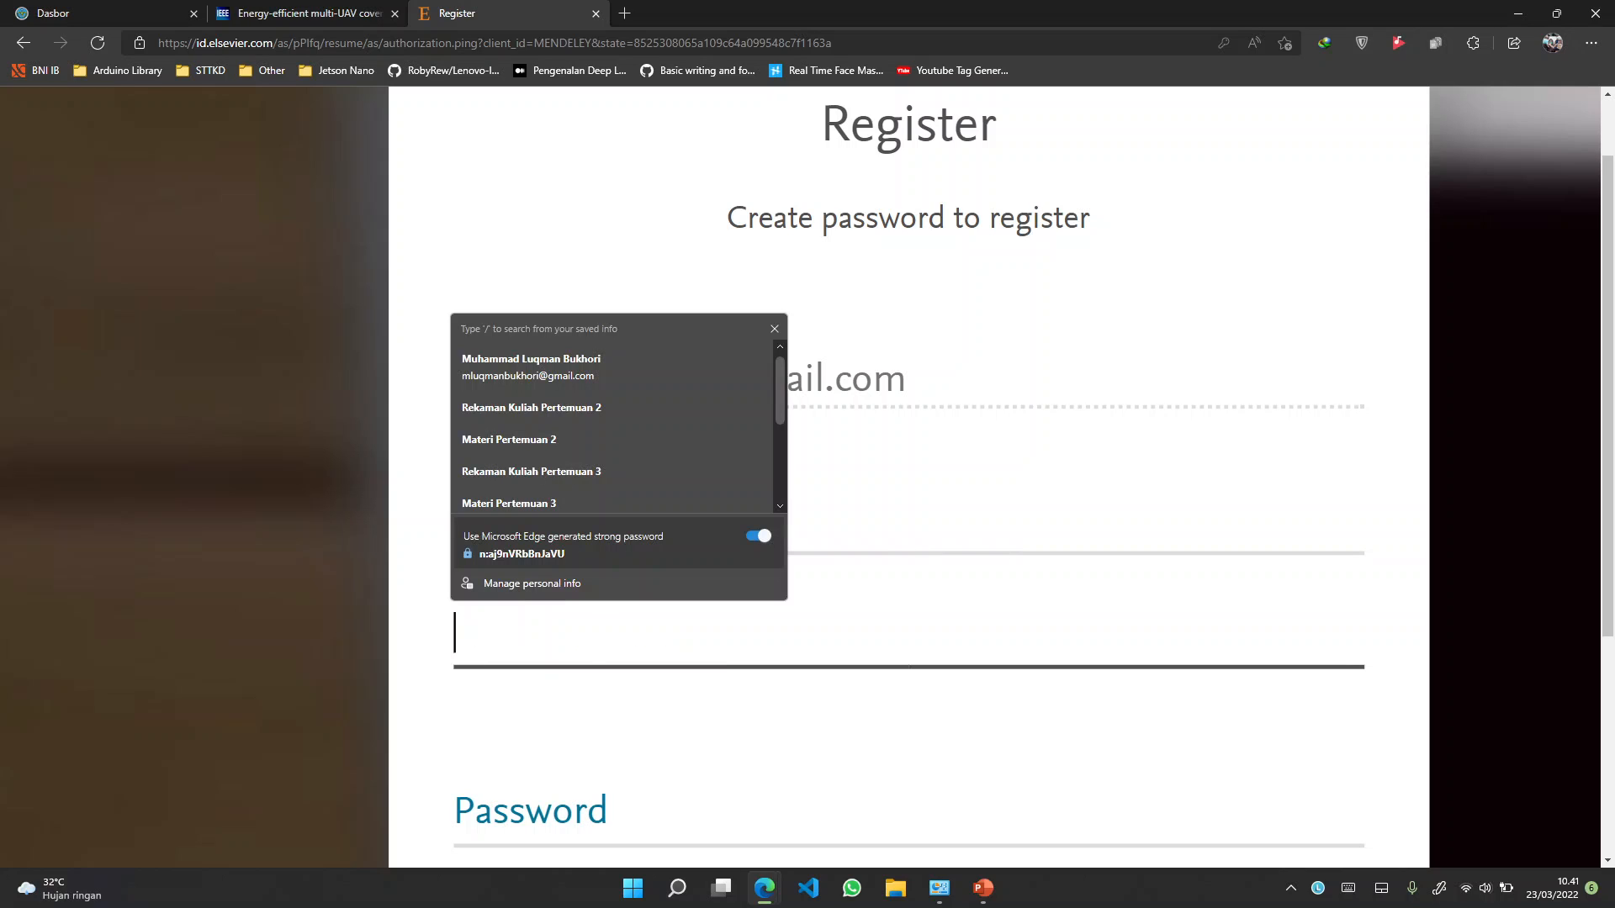
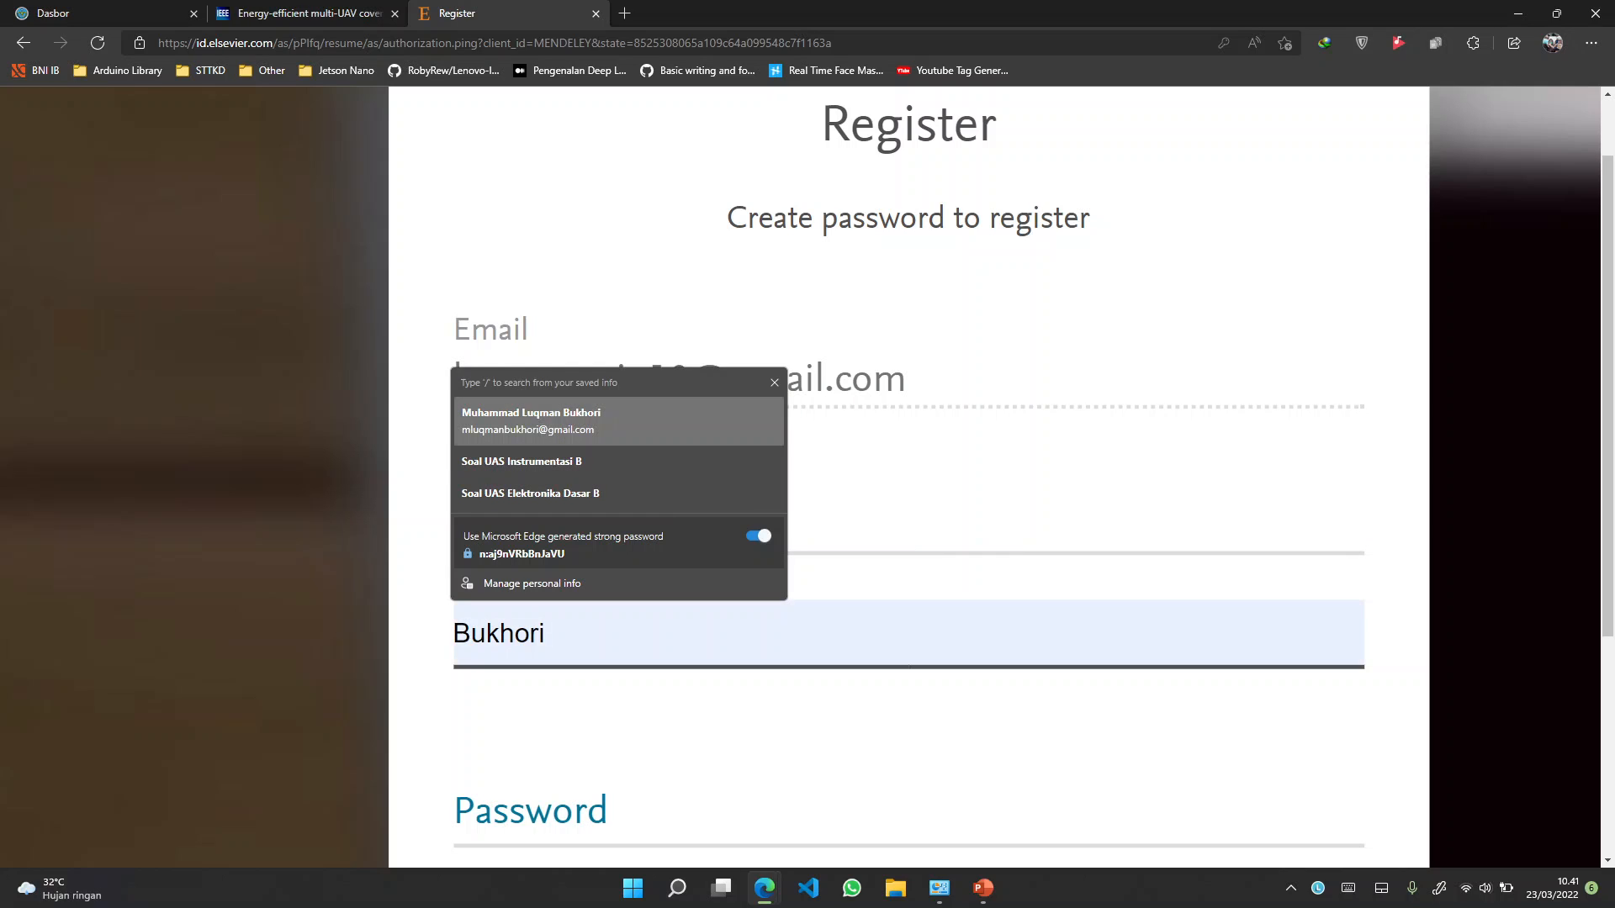
key("Return")
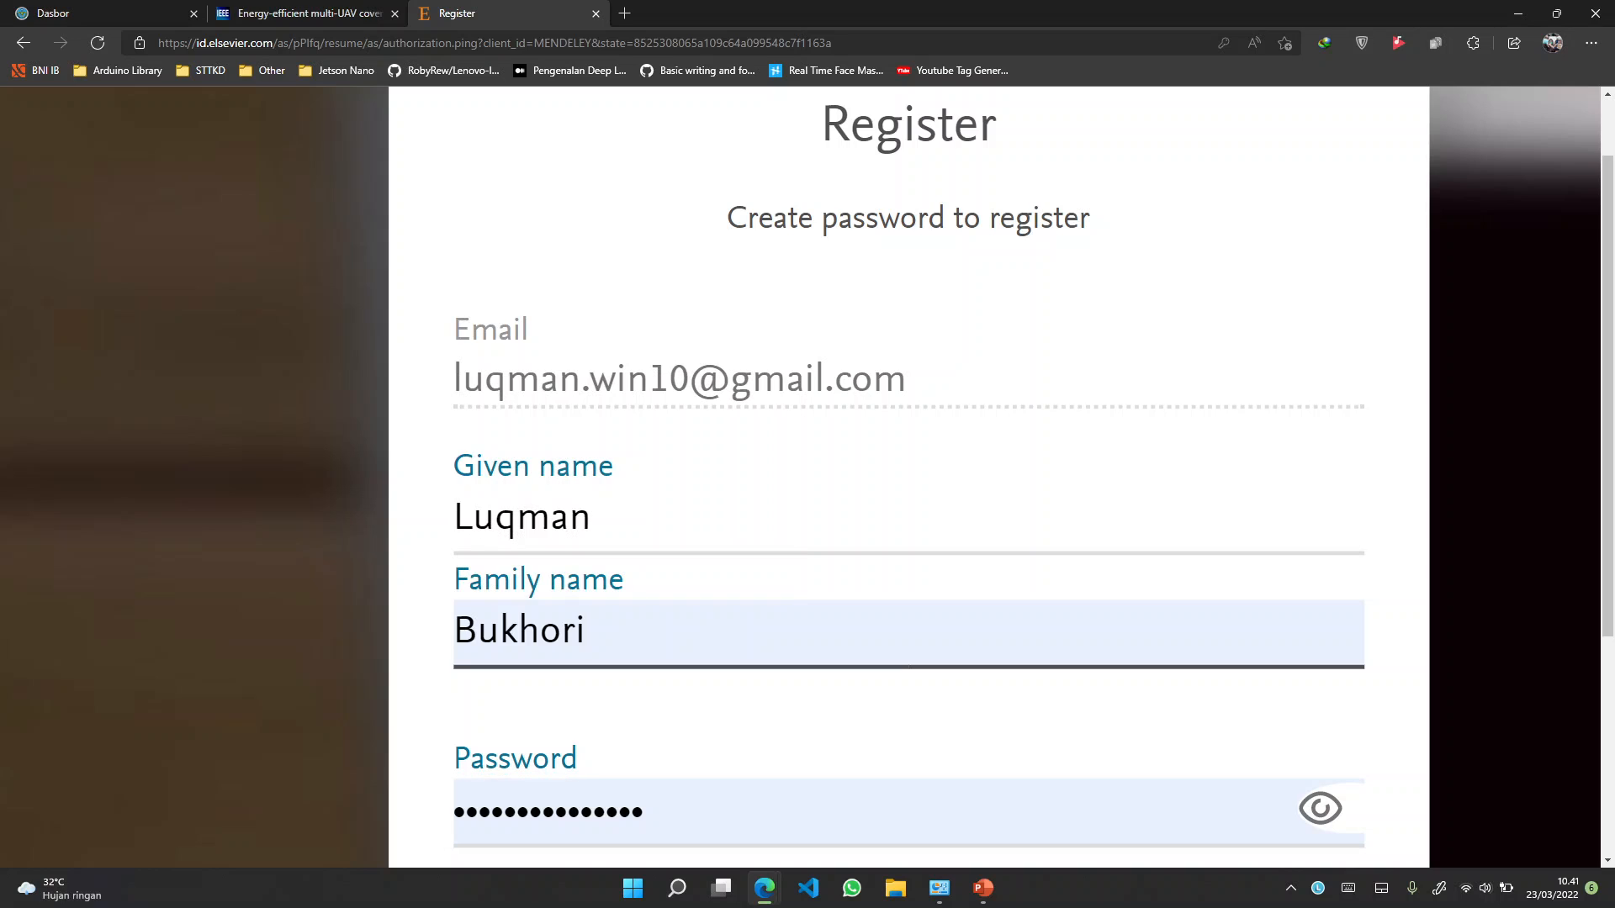
Reveal the browser-suggested password and delete it from the password field
scroll(909, 477, "down", 3)
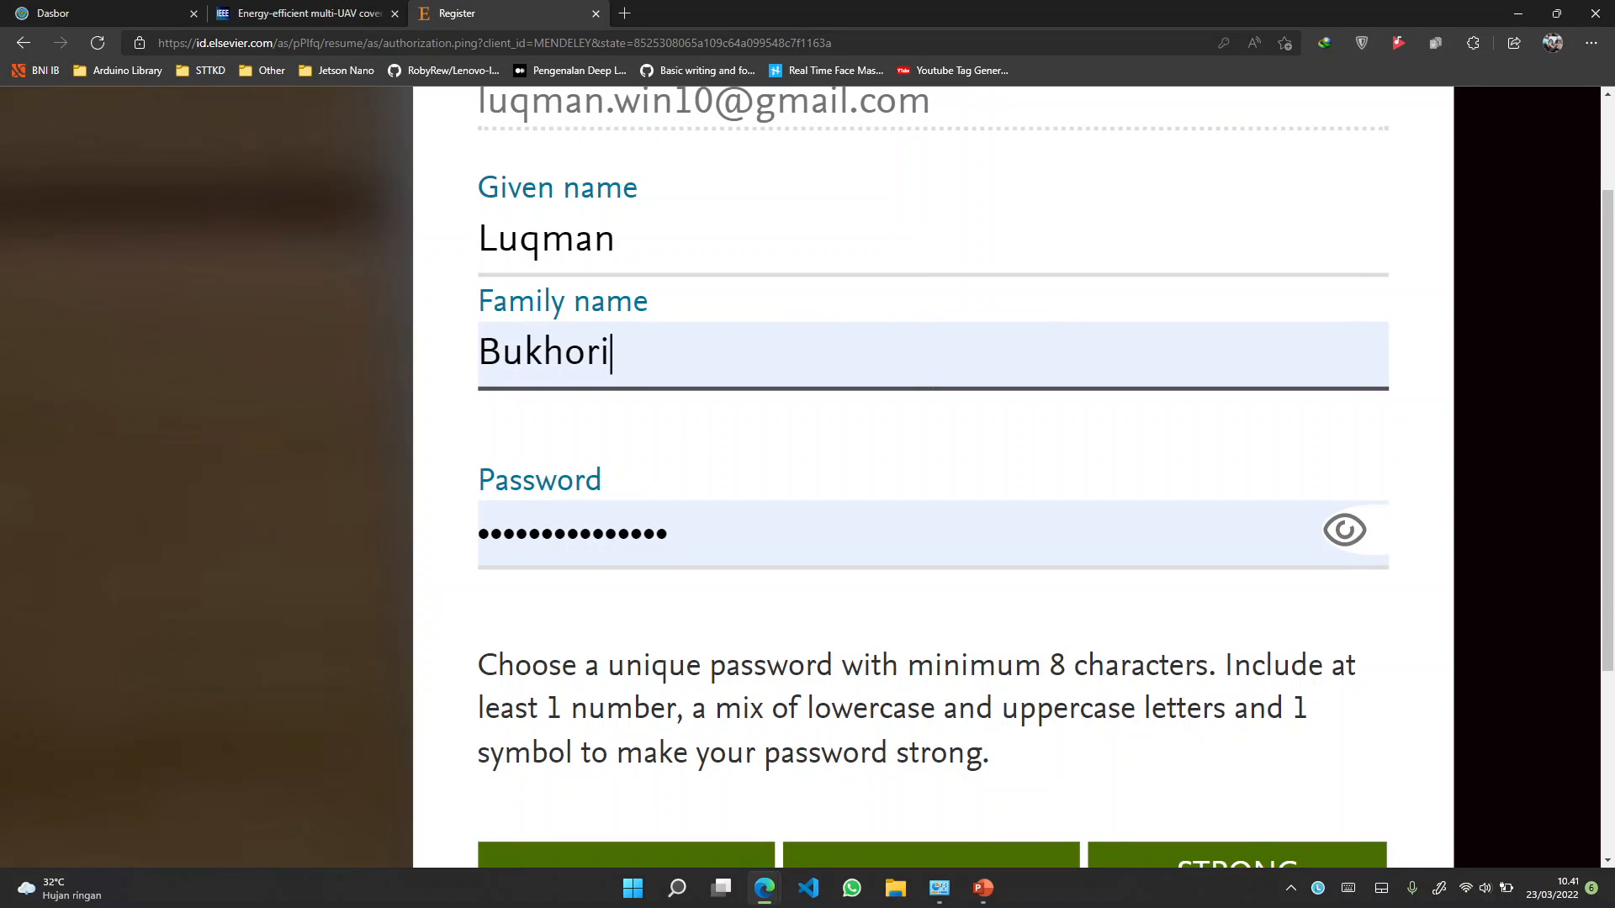
scroll(921, 799, "up", 1)
scroll(921, 799, "down", 2)
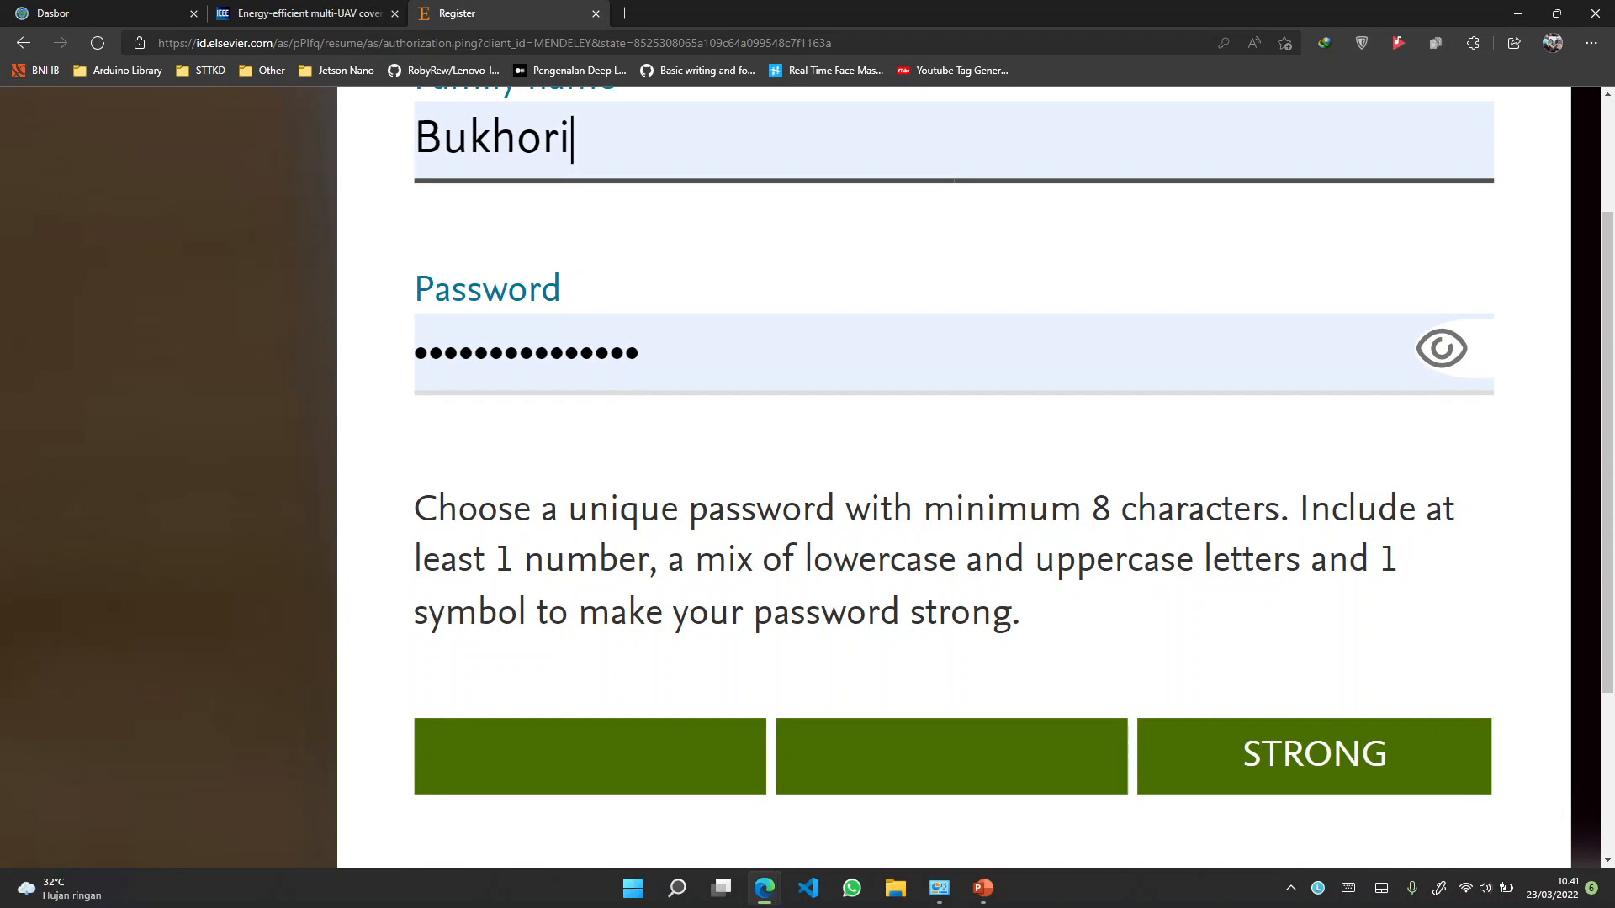
scroll(942, 477, "right", 1)
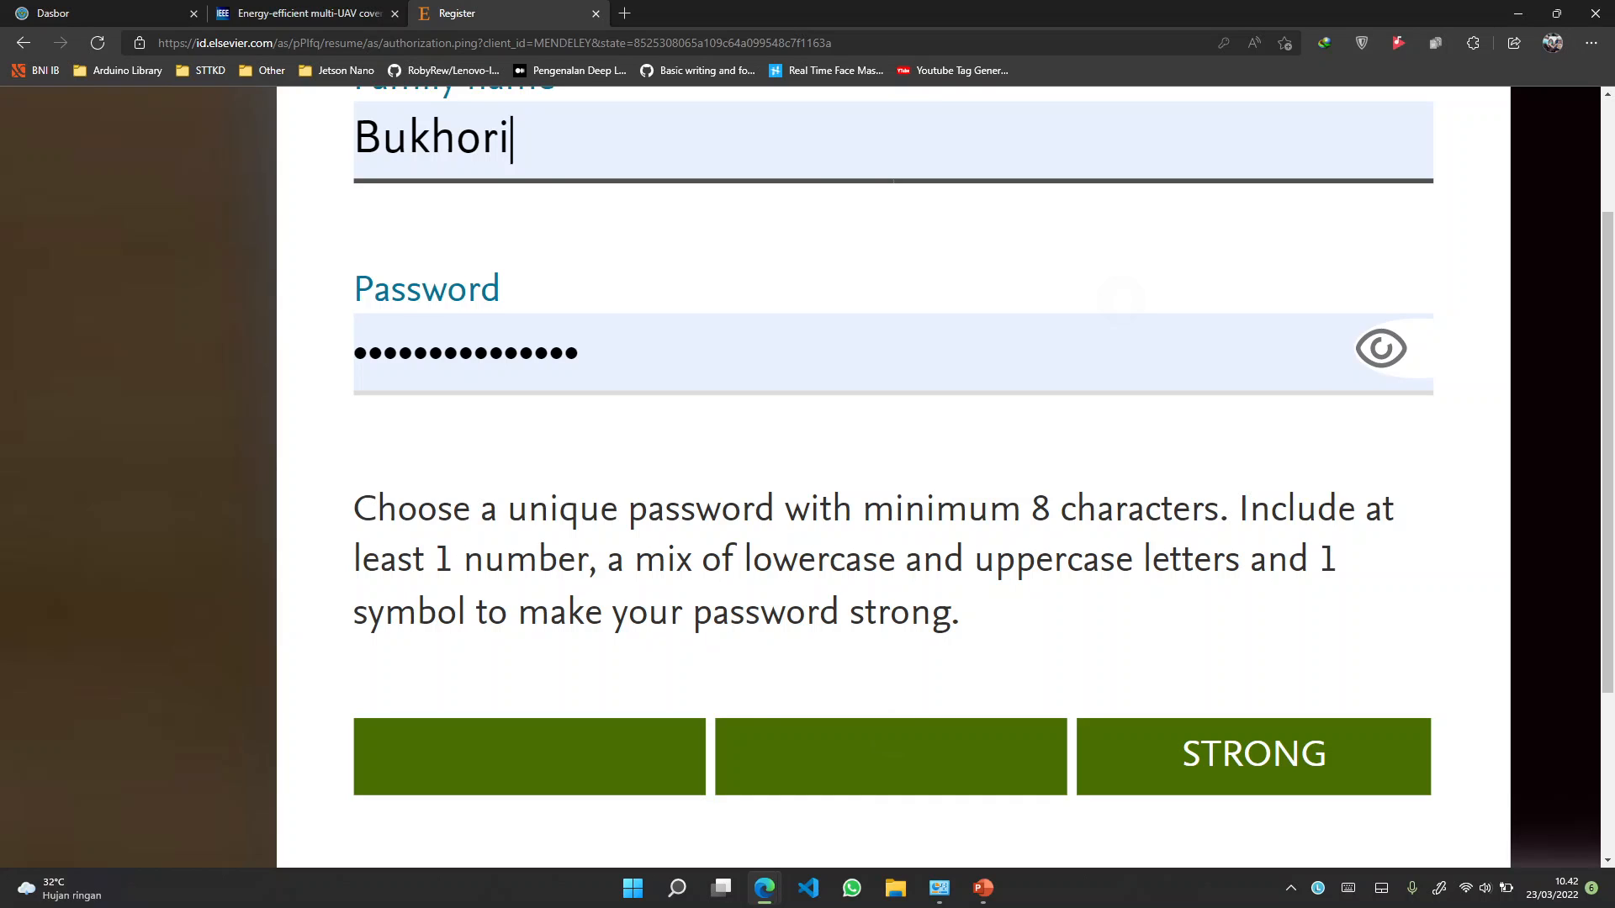
scroll(996, 698, "down", 3)
left_click(1261, 458)
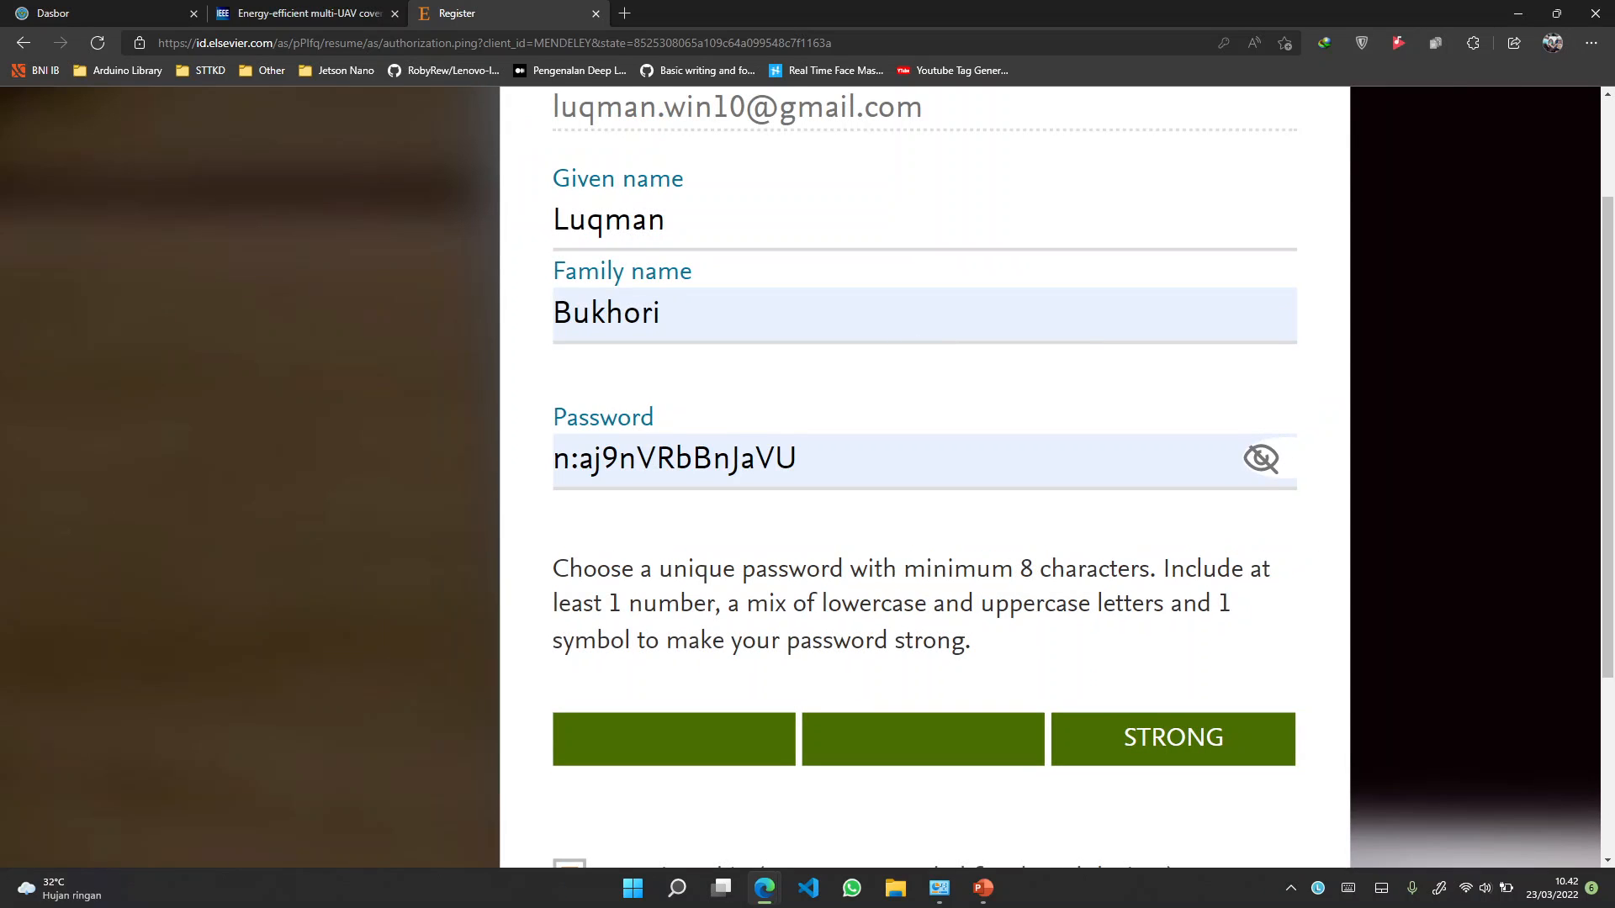
left_click(828, 455)
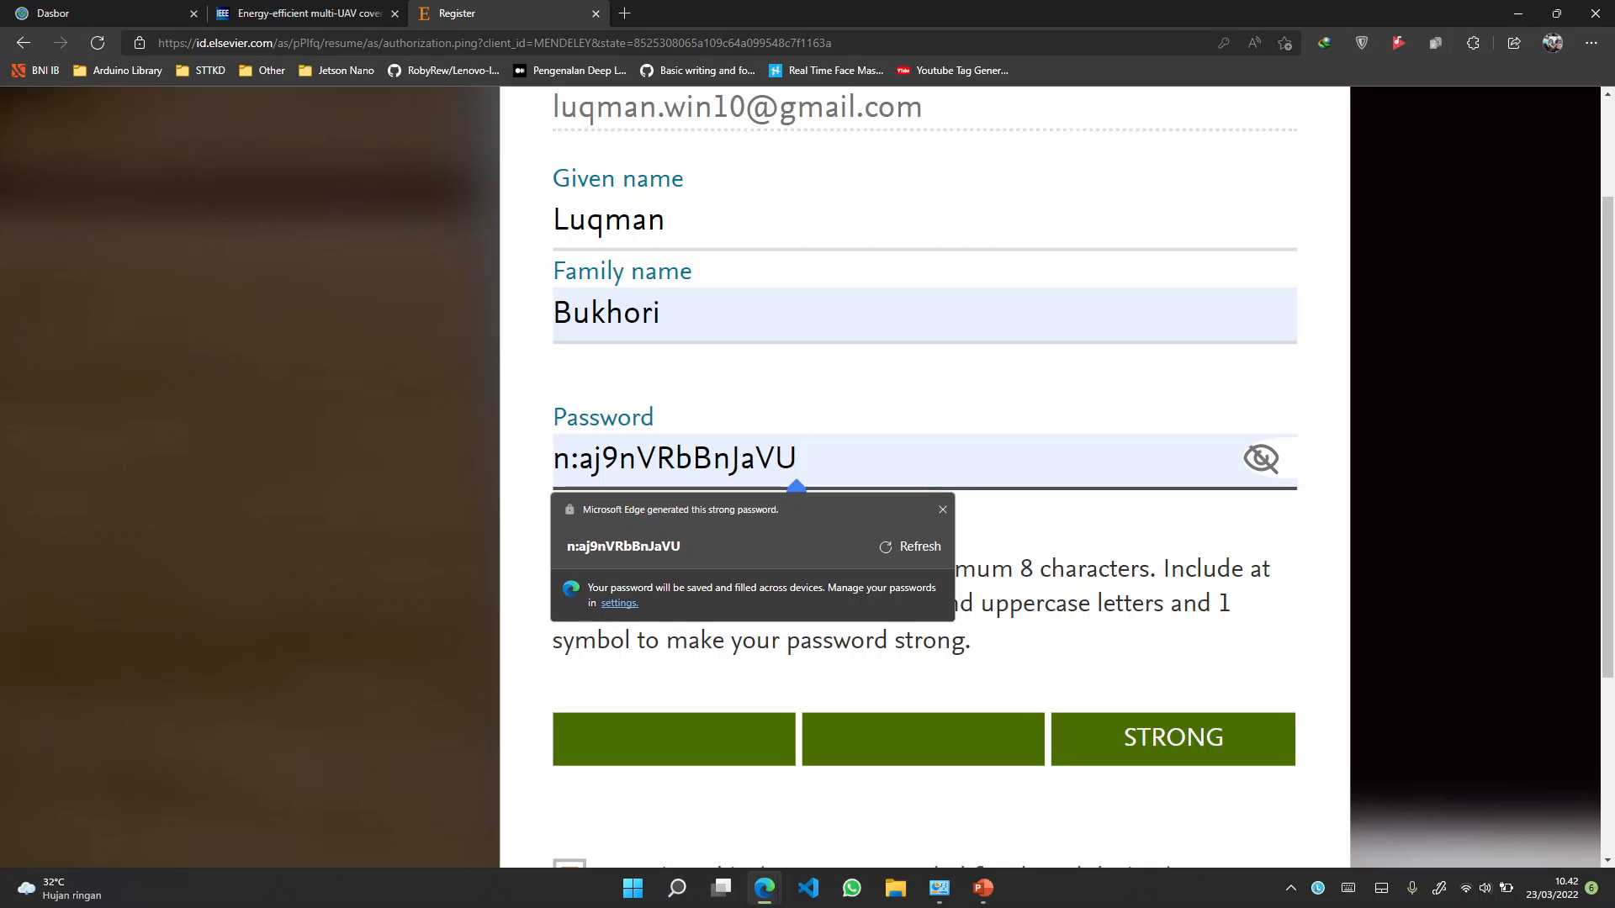
key("BackSpace")
key("BackSpace")
key("BackSpace")
key("BackSpace")
key("BackSpace")
key("BackSpace")
key("BackSpace")
key("BackSpace")
key("BackSpace")
key("BackSpace")
key("BackSpace")
key("BackSpace")
key("BackSpace")
key("BackSpace")
key("BackSpace")
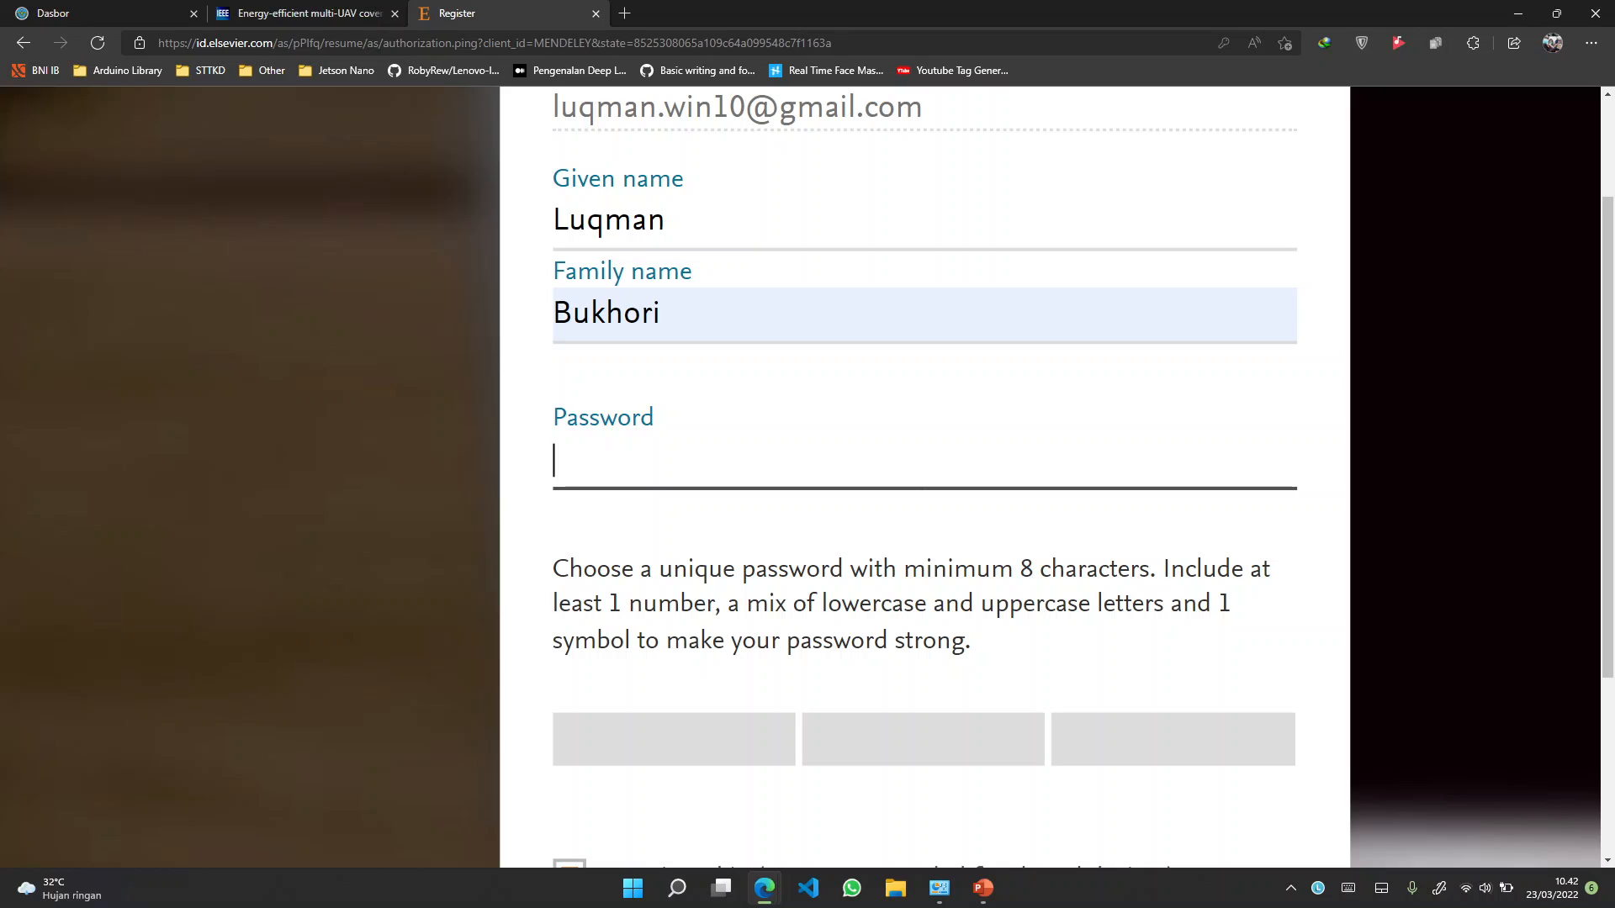
Replace the filled-in password with a new one rated STRONG
key("ctrl+z")
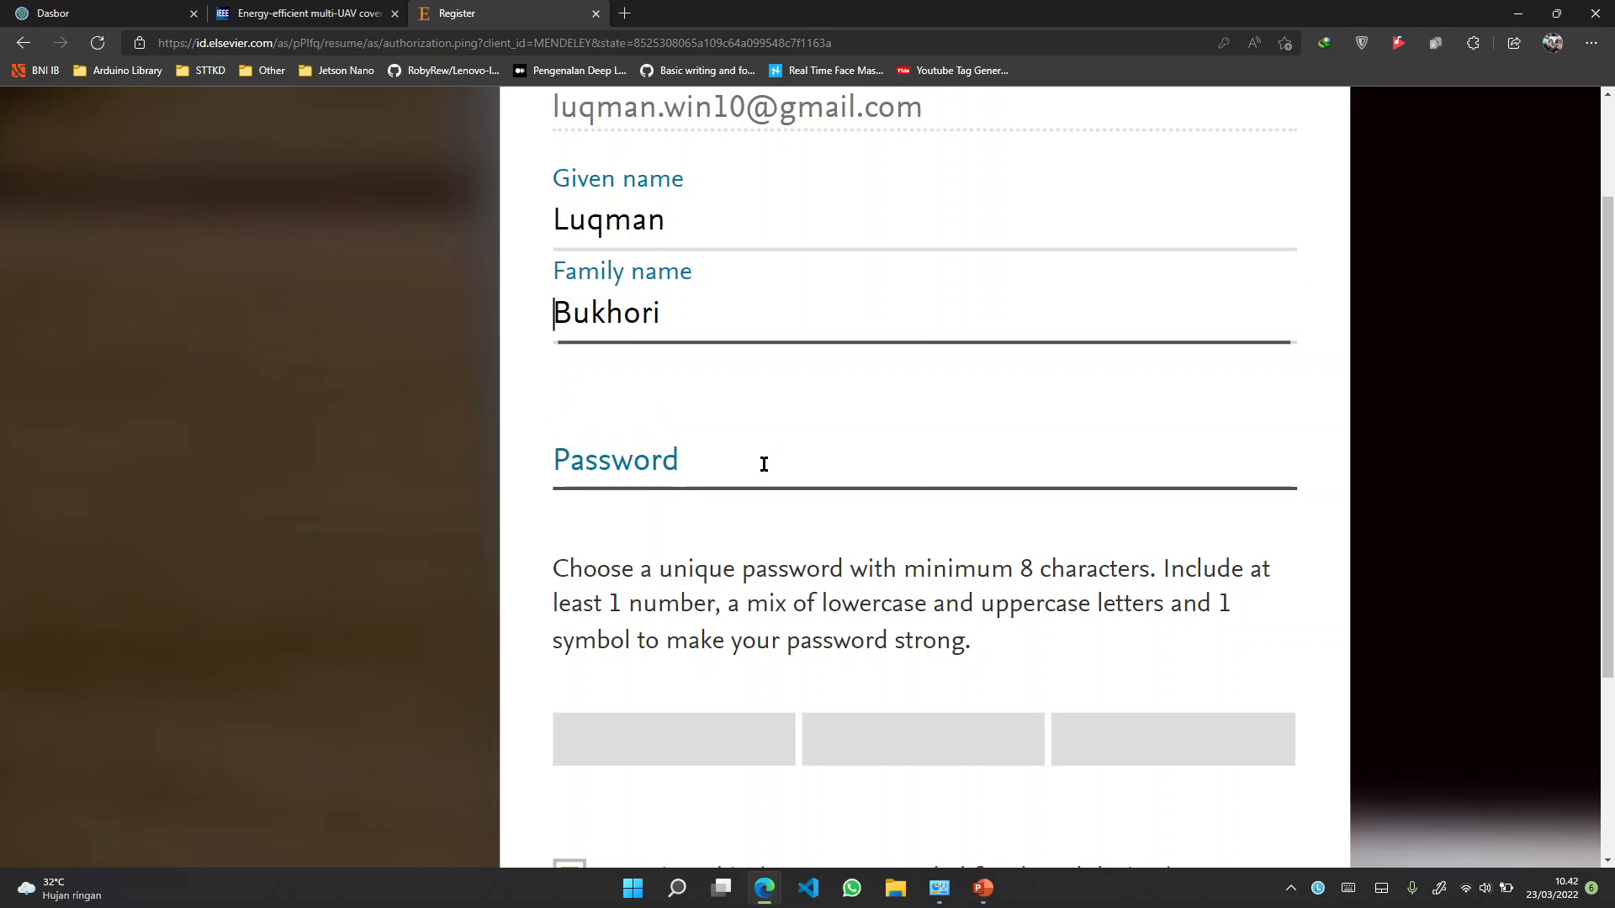
left_click(764, 464)
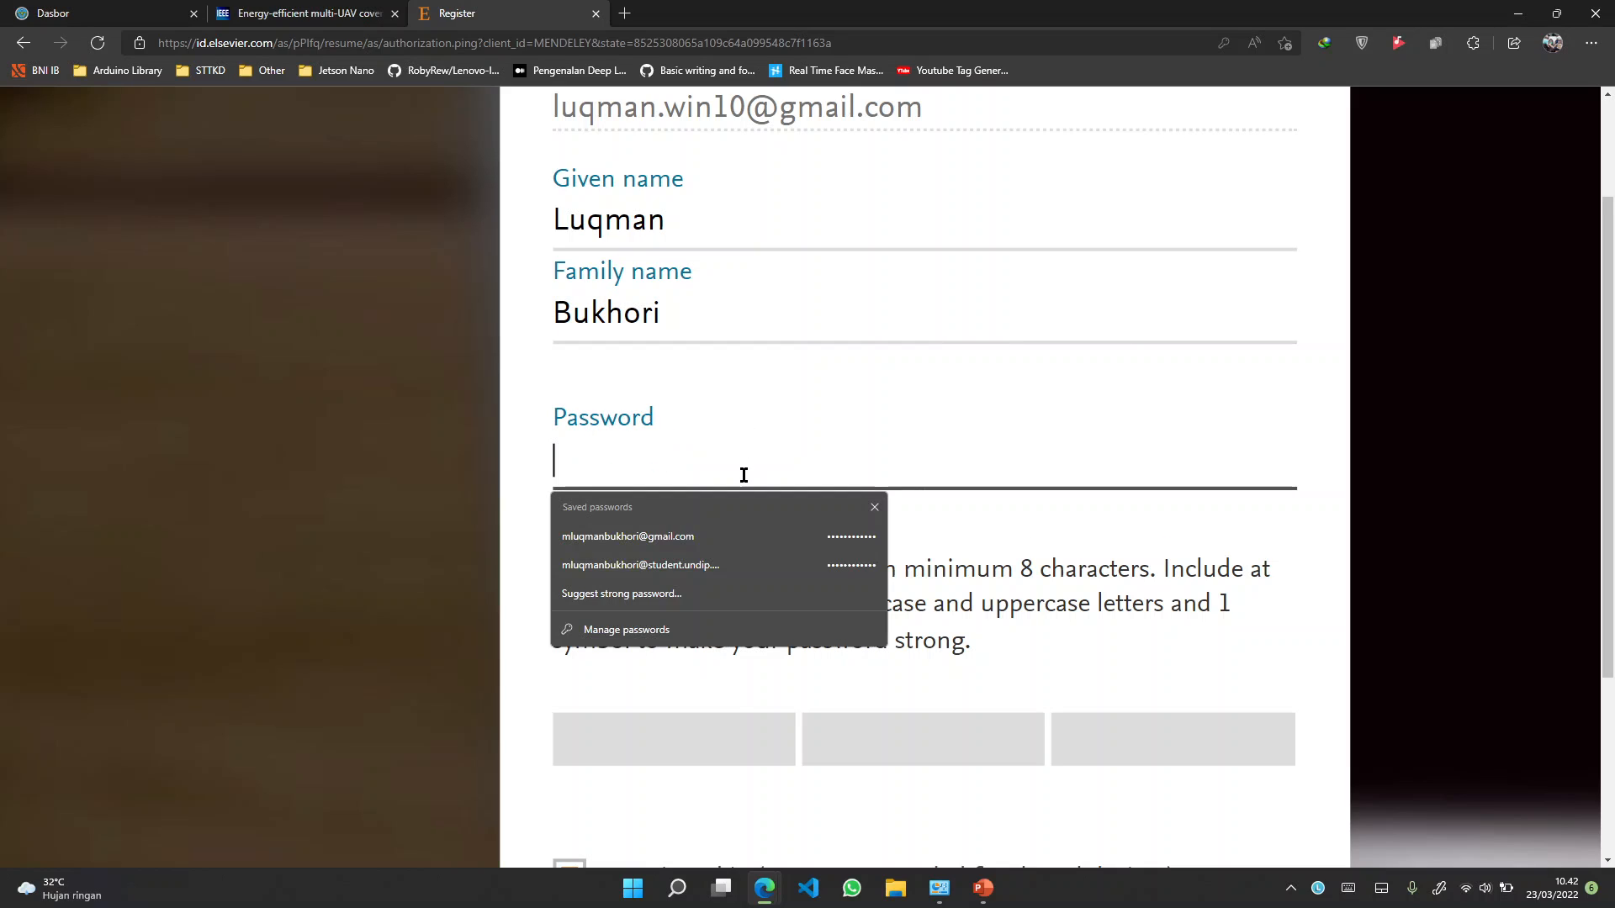
left_click(771, 538)
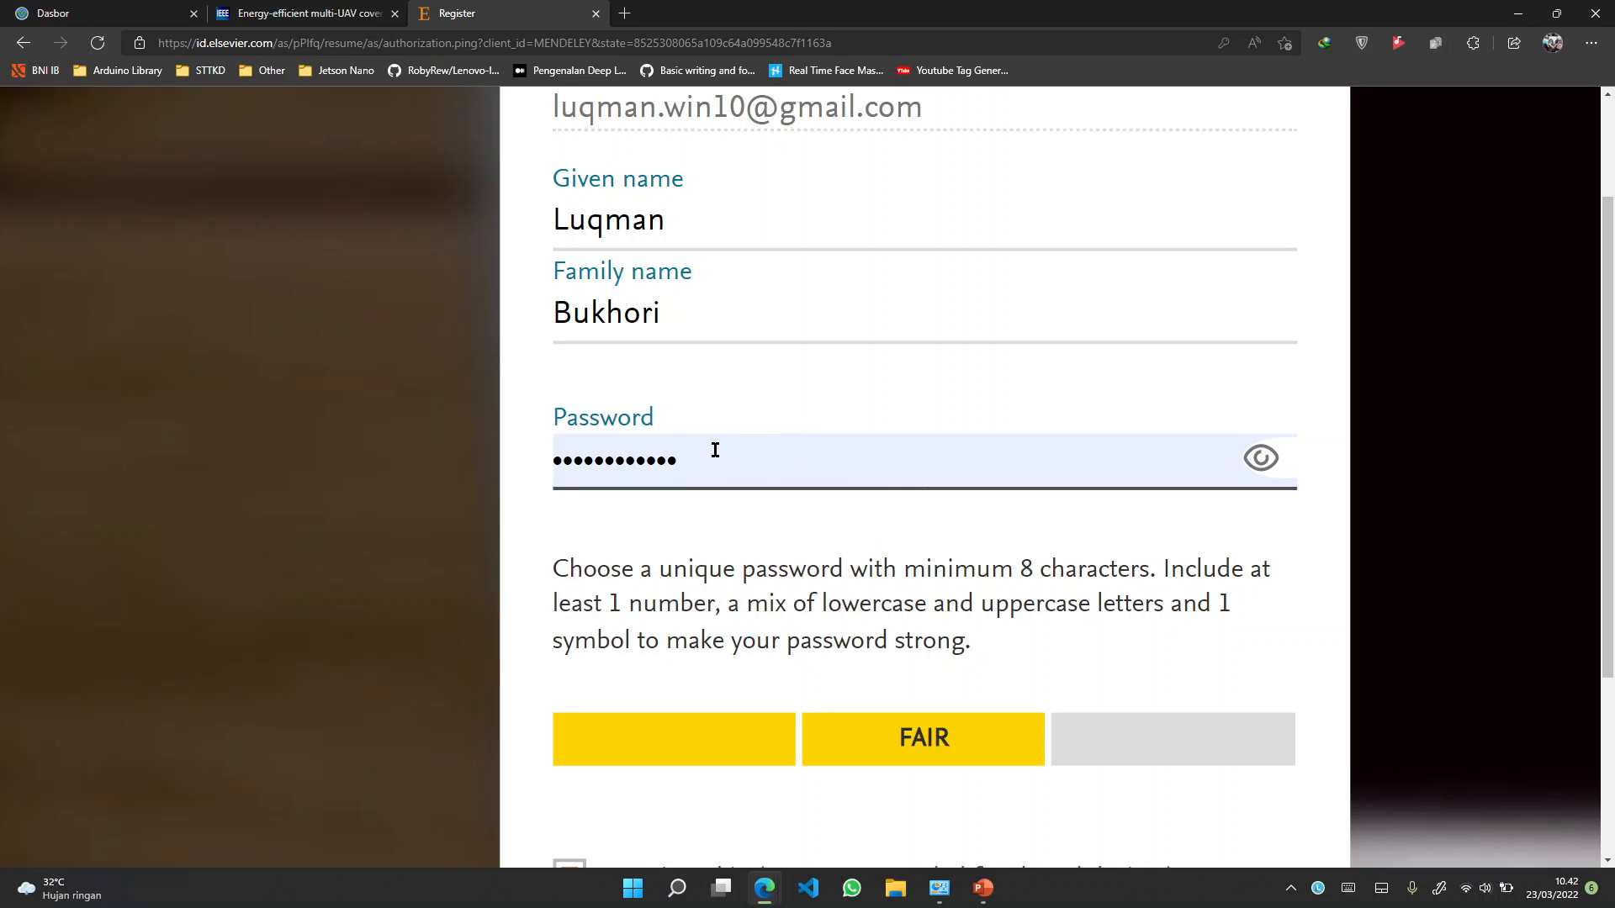
left_click_drag(714, 451, 435, 465)
type("••")
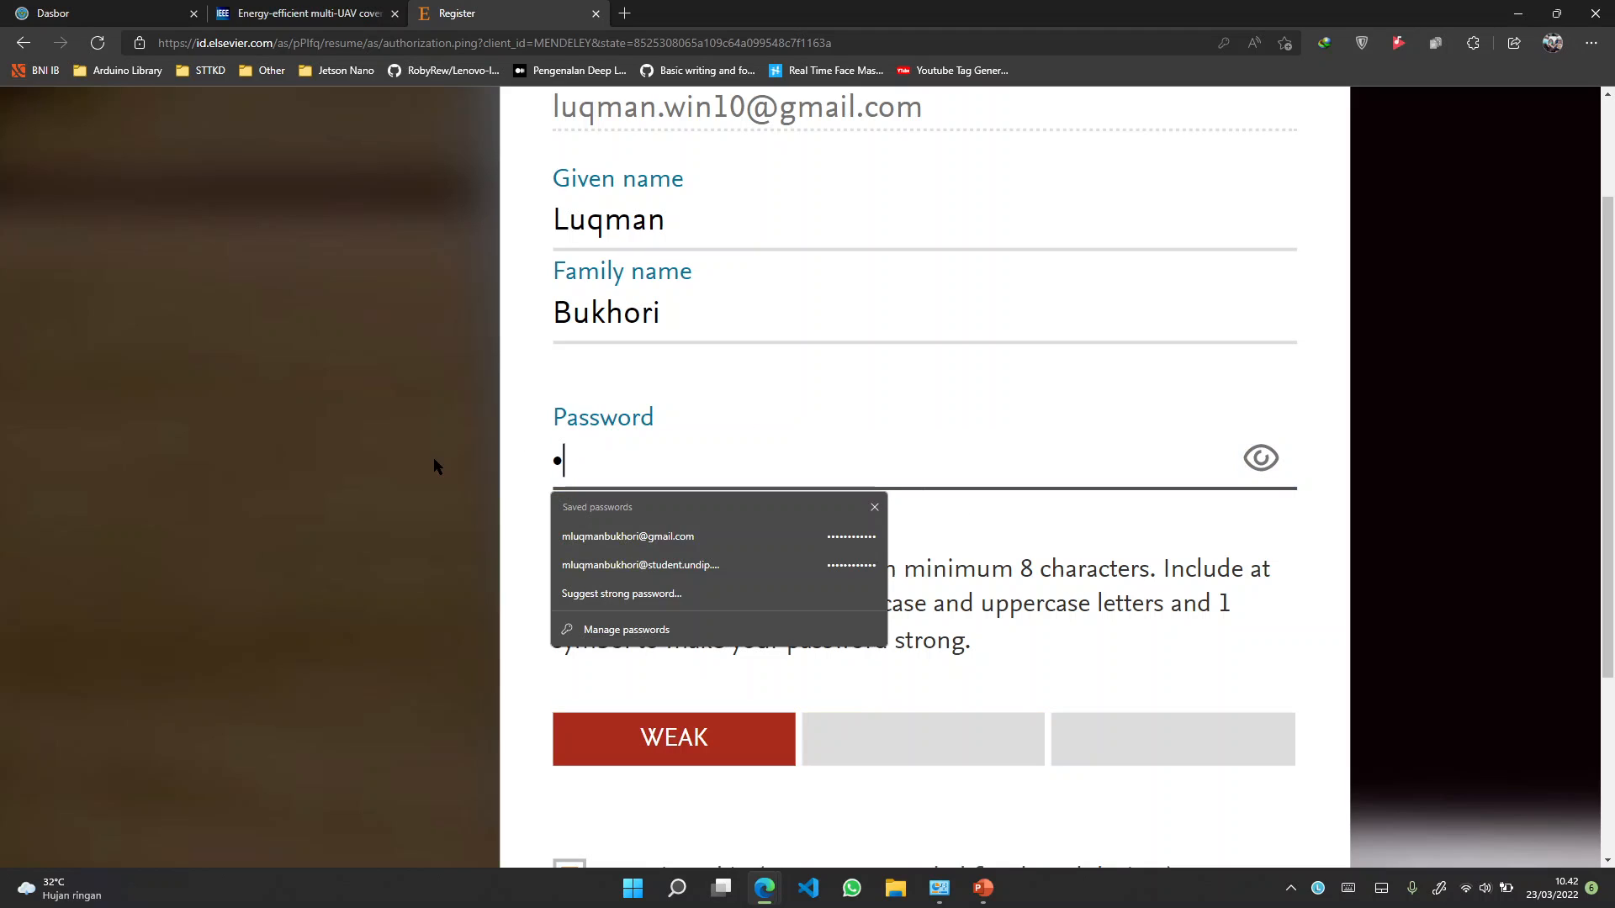
key("BackSpace")
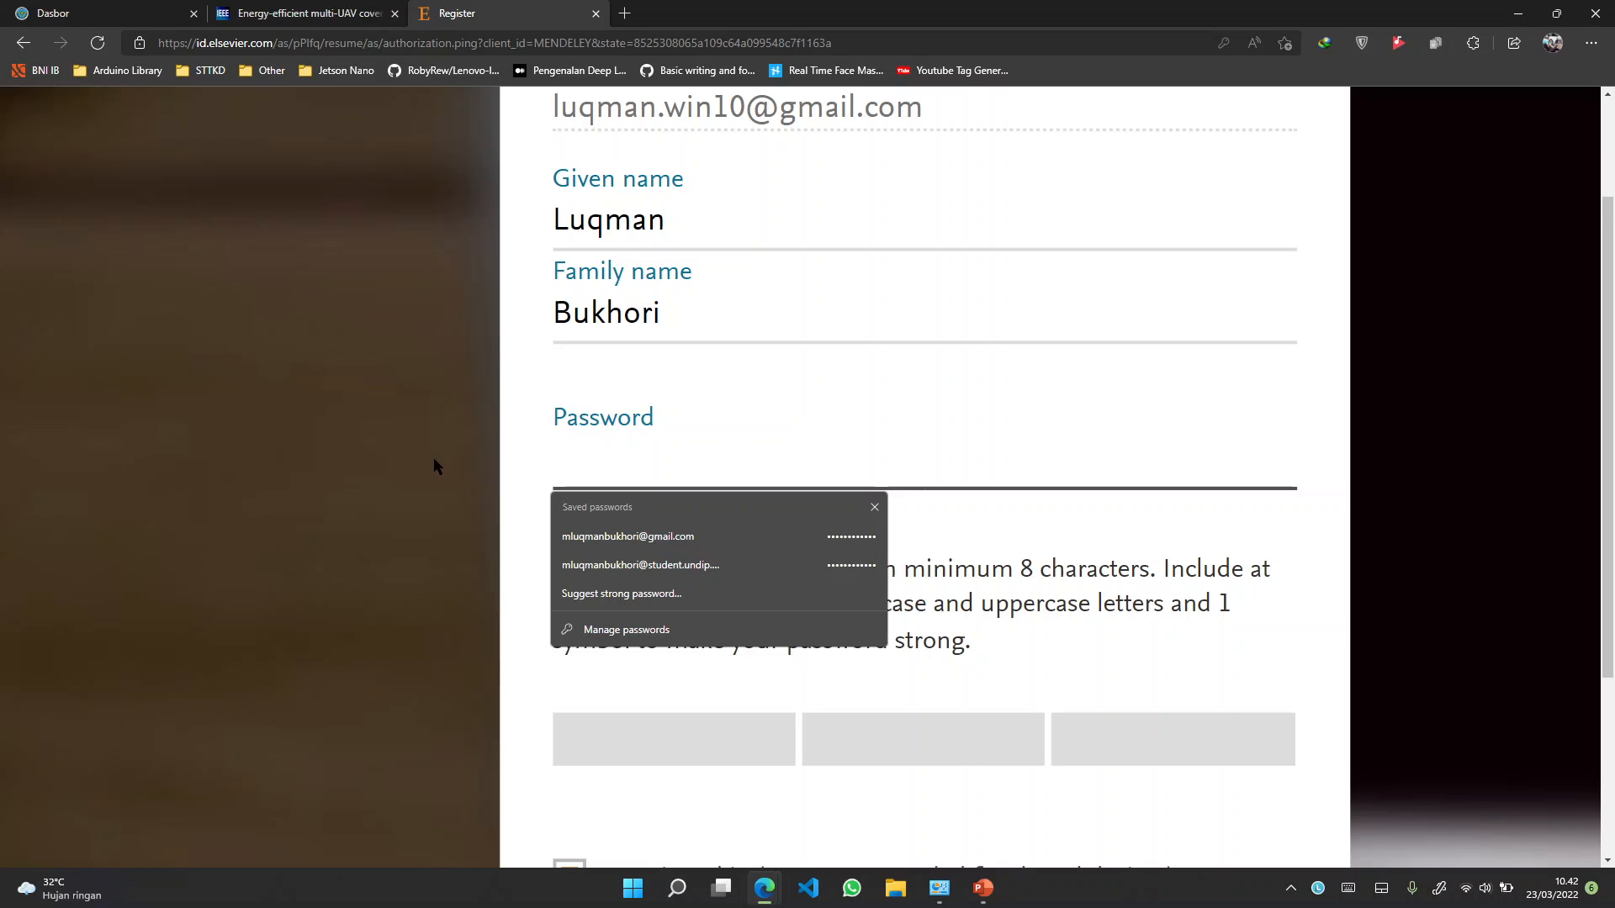
type("•••••••••")
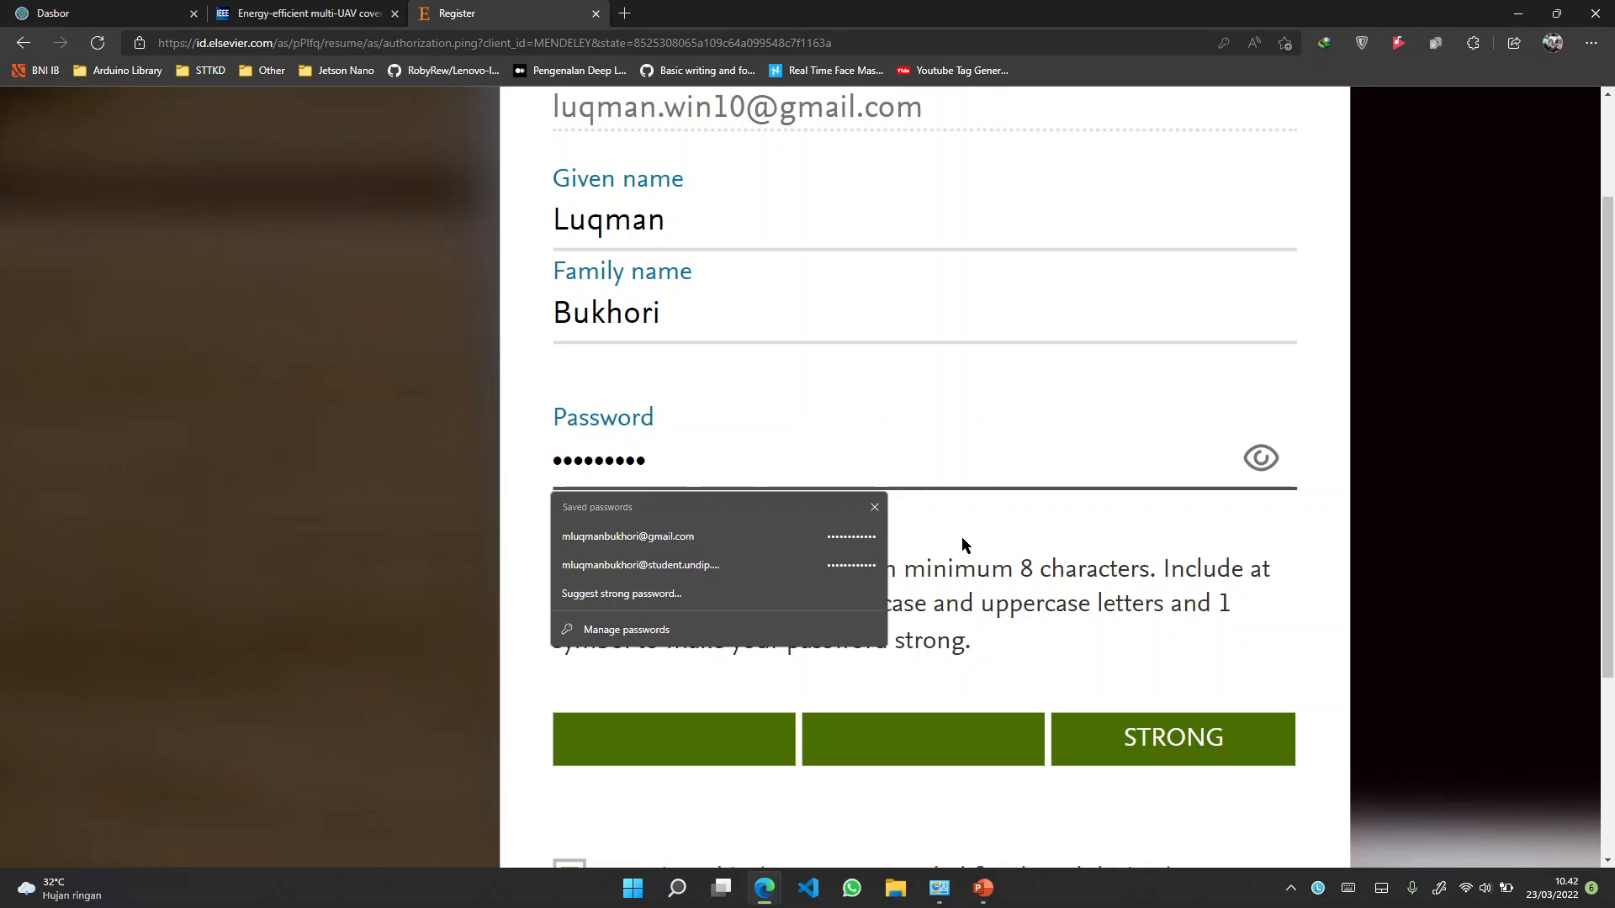
left_click(875, 508)
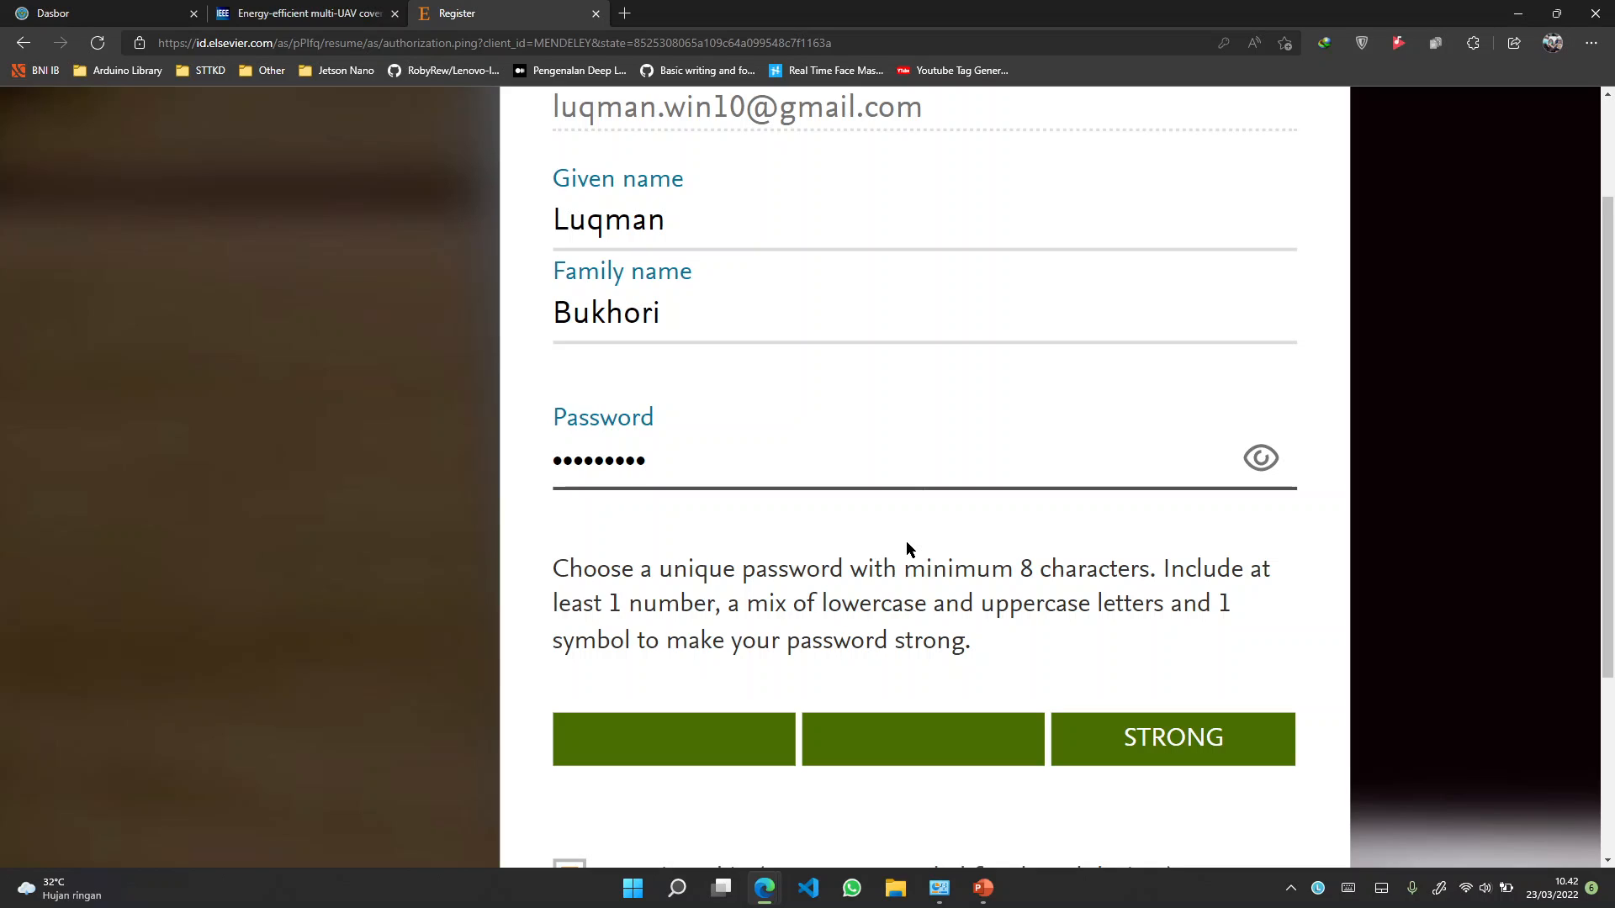
Keep 'Stay signed in' ticked and scroll down to the Register button
scroll(906, 542, "down", 2)
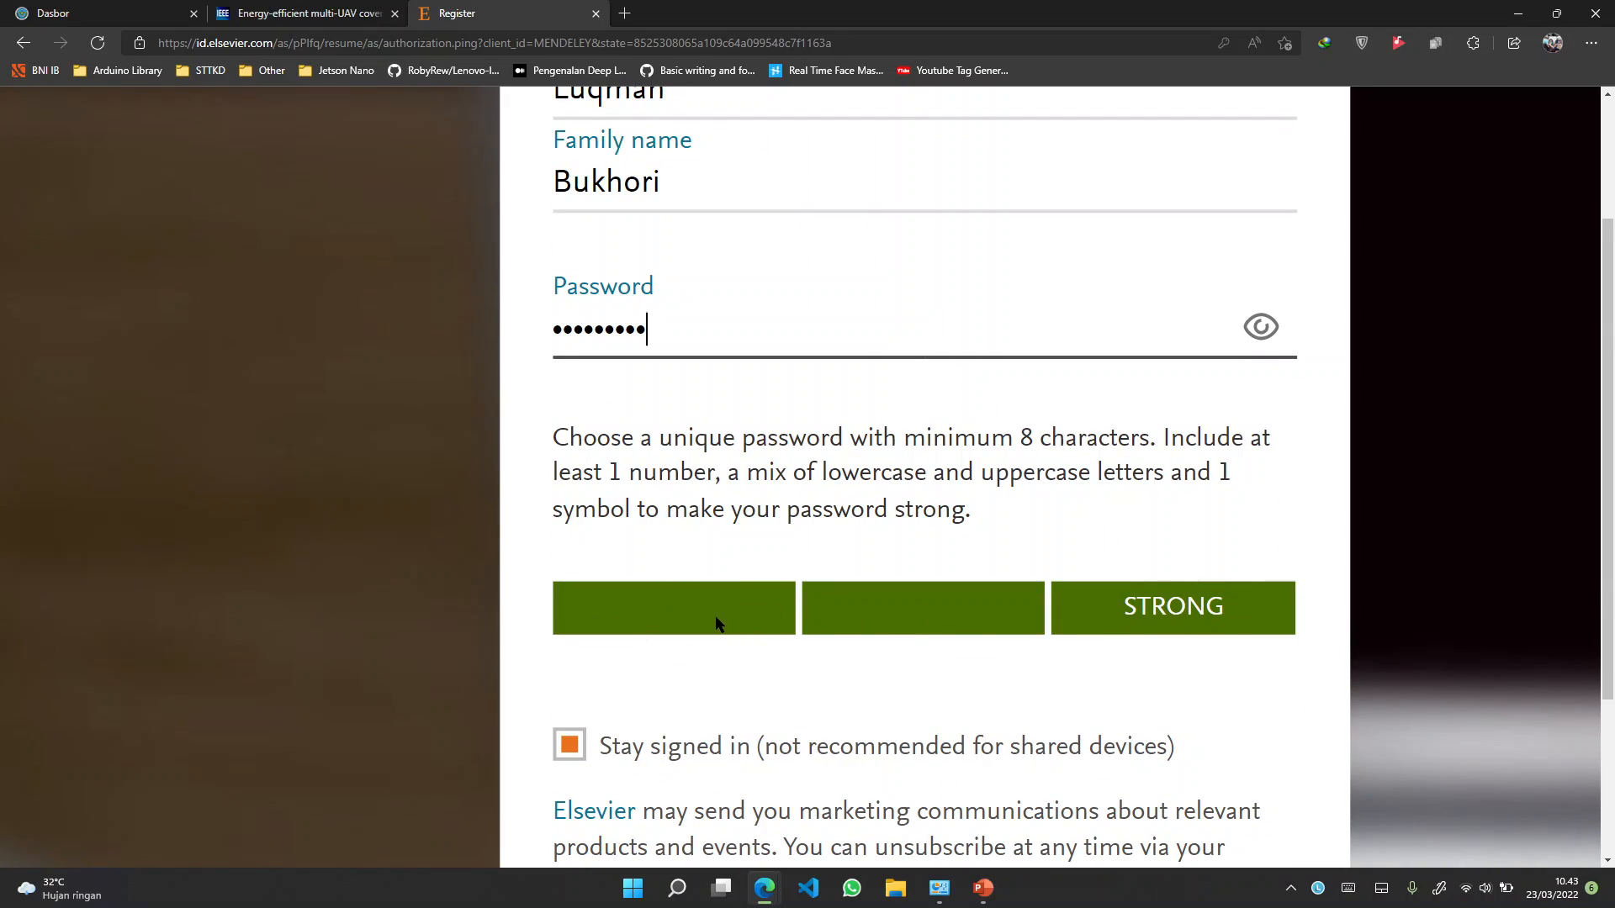
left_click(570, 745)
scroll(577, 750, "left", 5)
left_click(1225, 743)
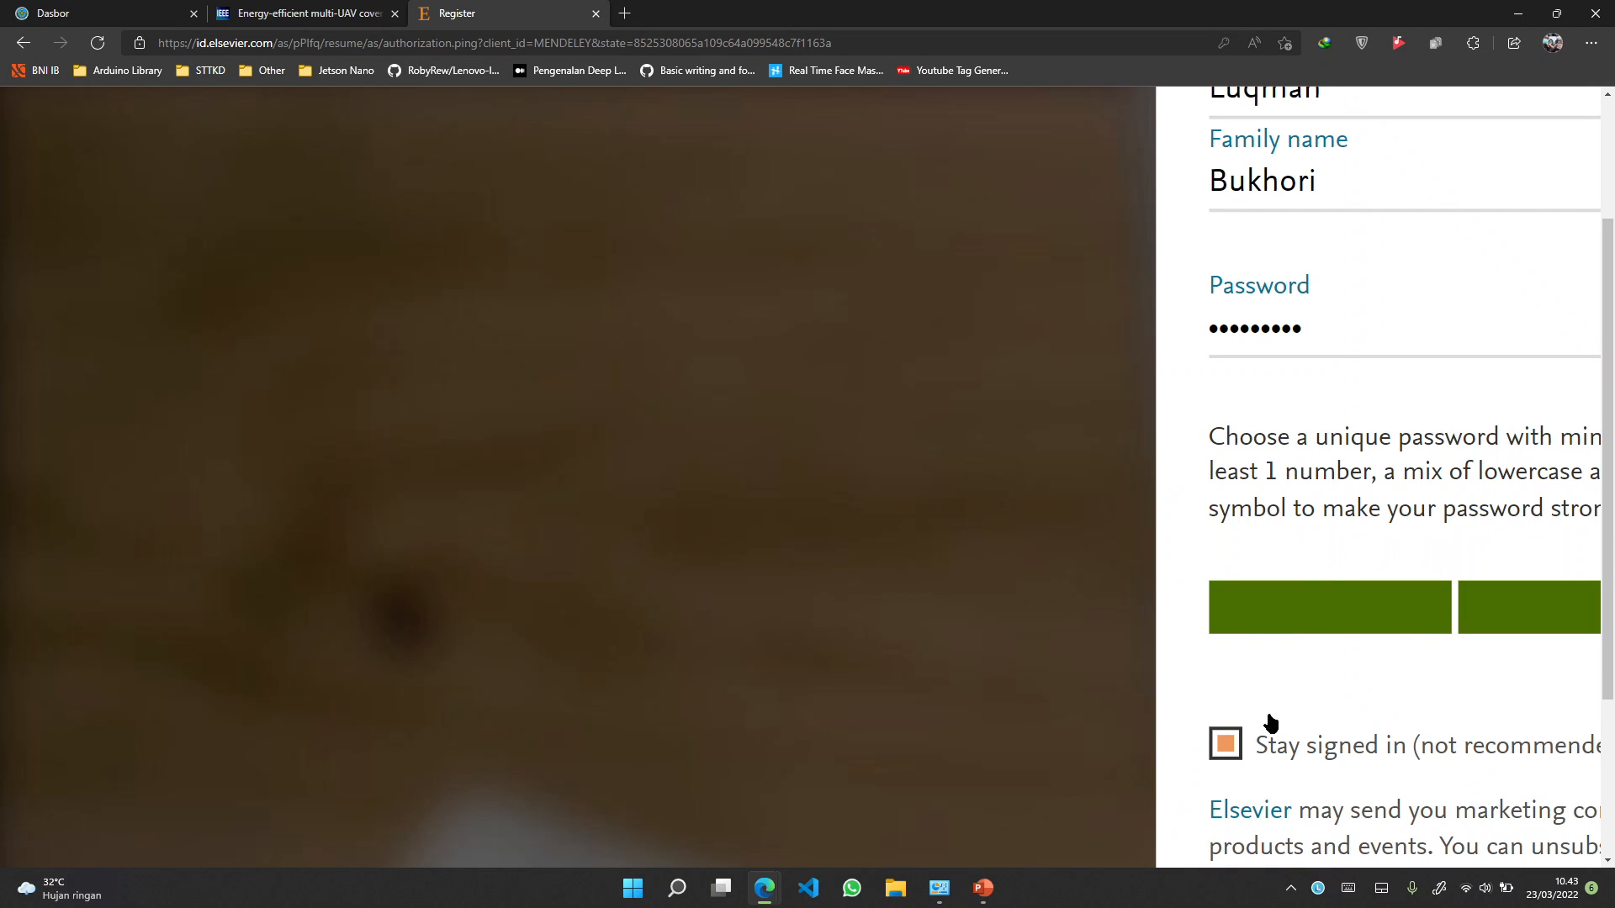
scroll(1330, 577, "right", 4)
scroll(957, 477, "right", 4)
scroll(957, 476, "down", 2)
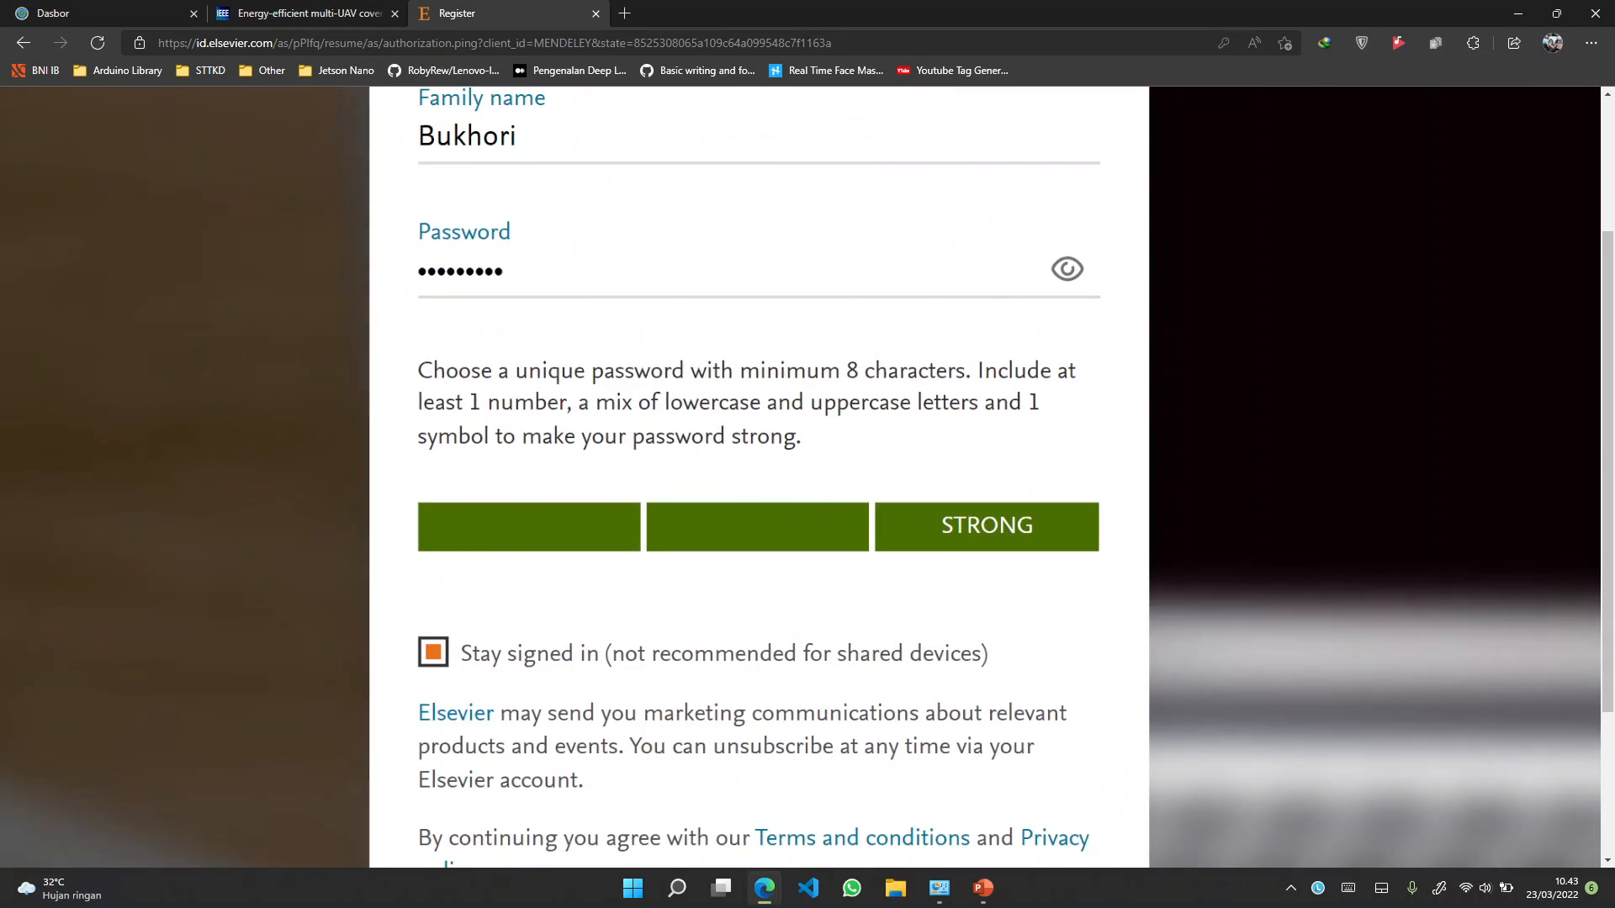
scroll(807, 476, "down", 2)
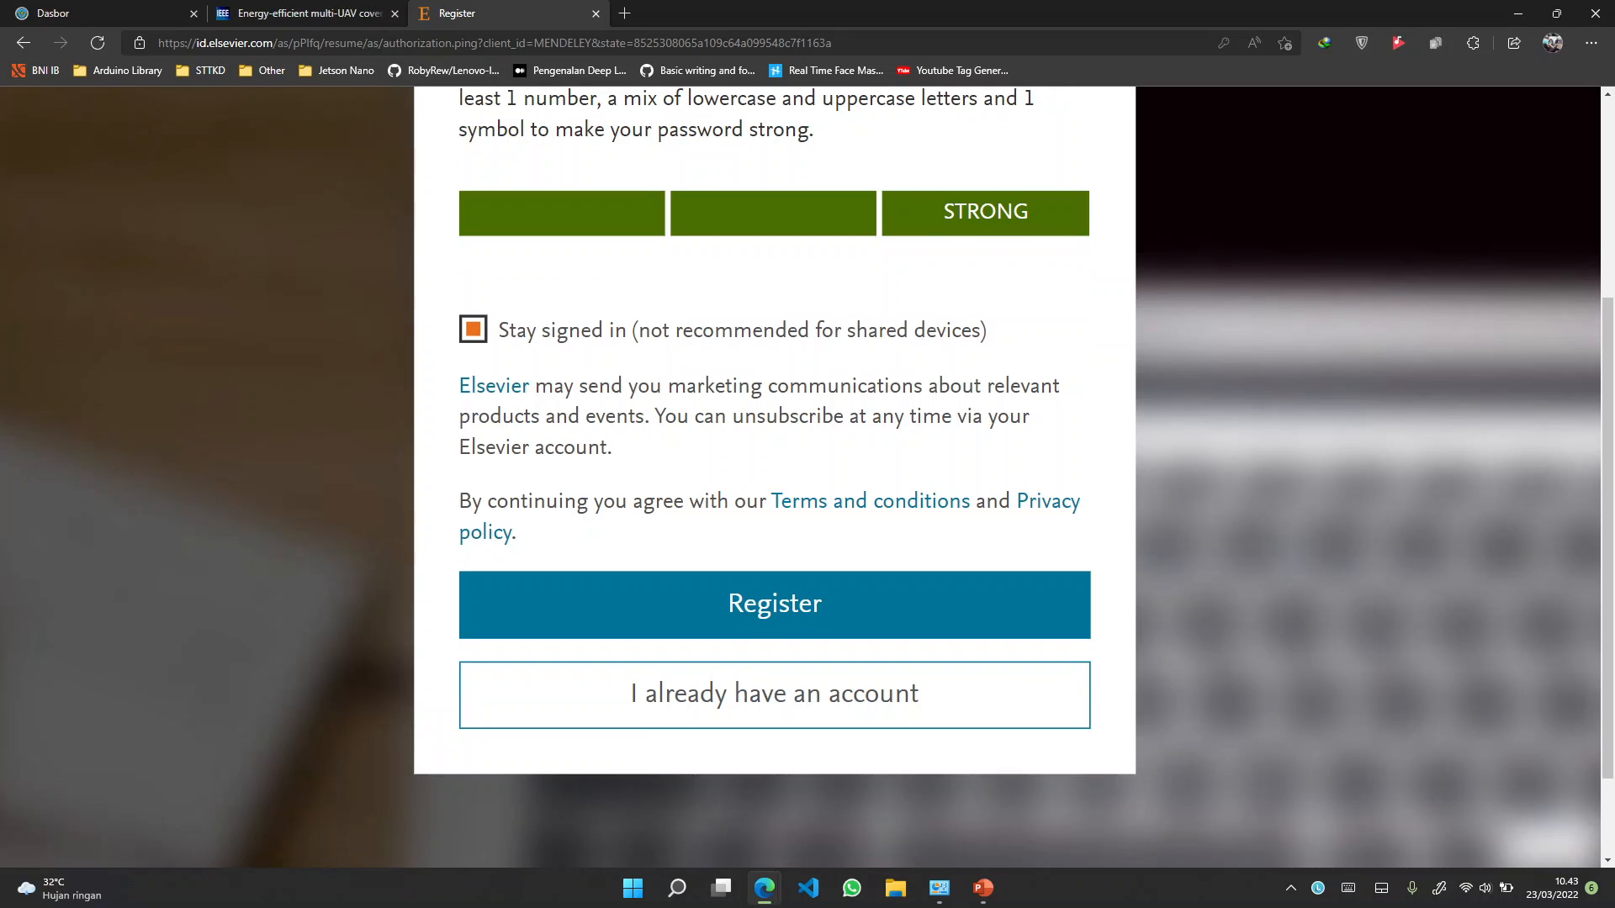
Submit the Register form and continue past the 'You now have an Elsevier account' page
left_click(753, 607)
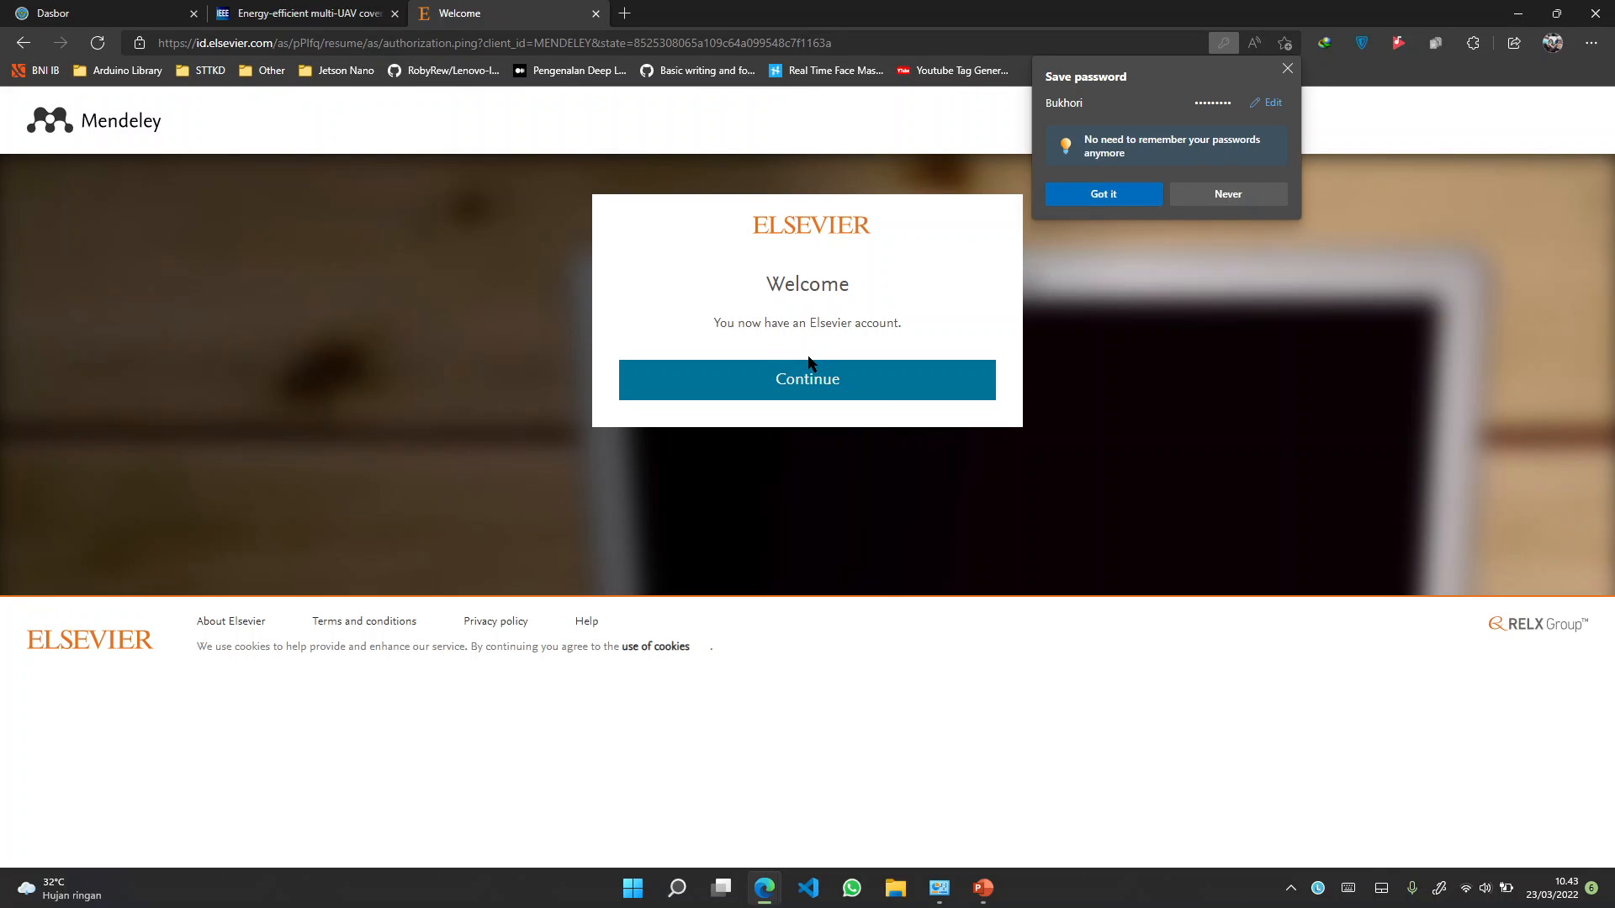
scroll(807, 355, "up", 5)
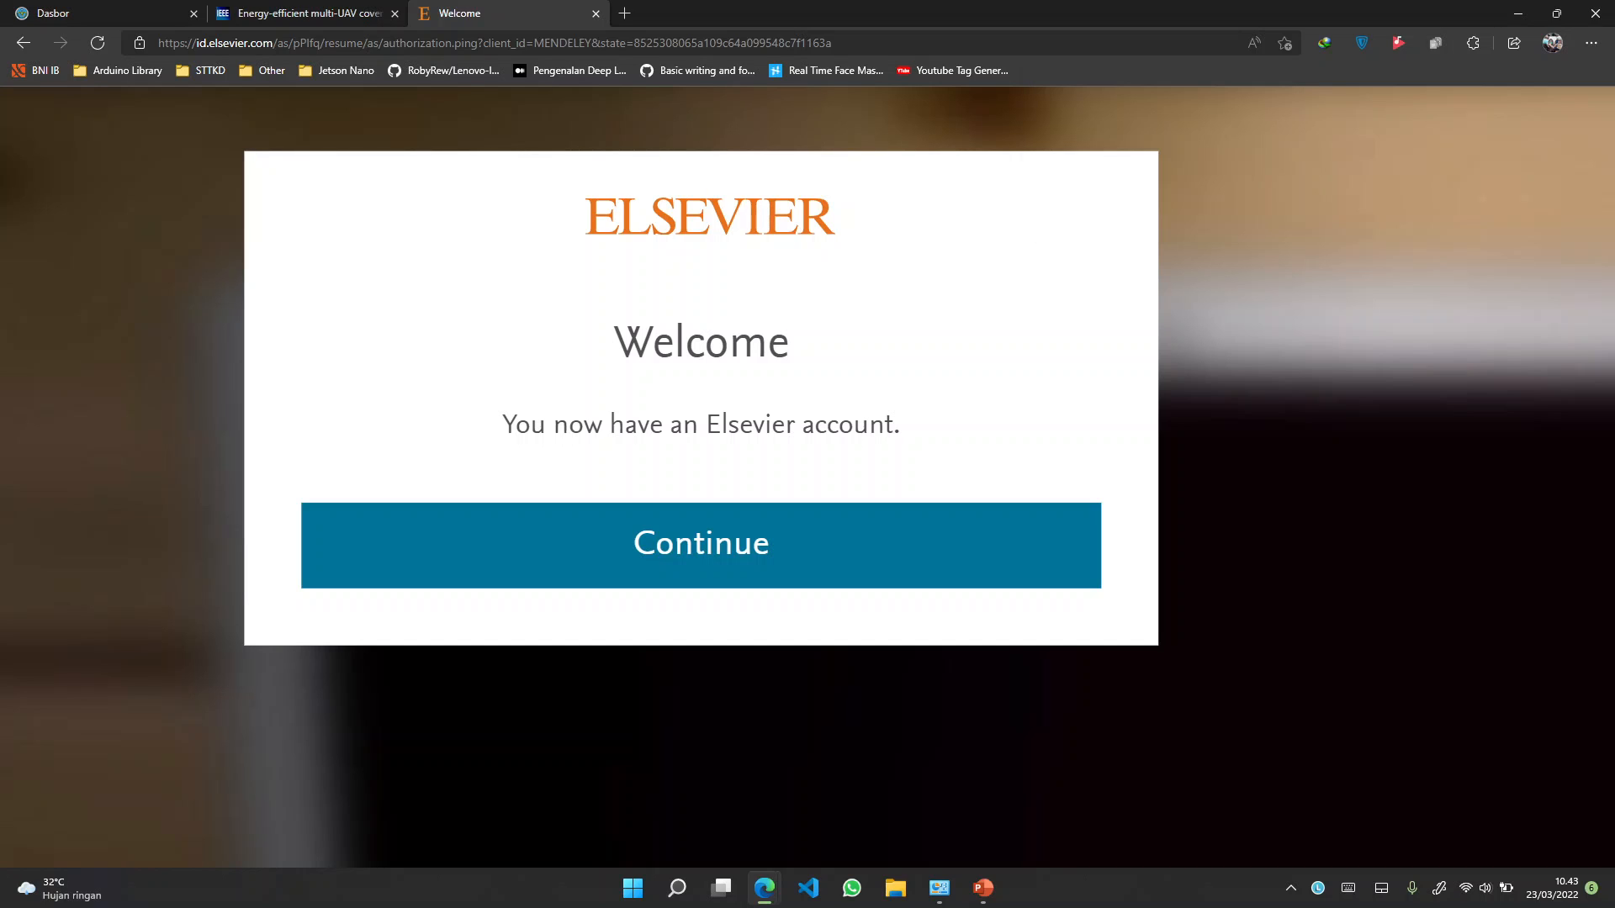
scroll(808, 454, "down", 5)
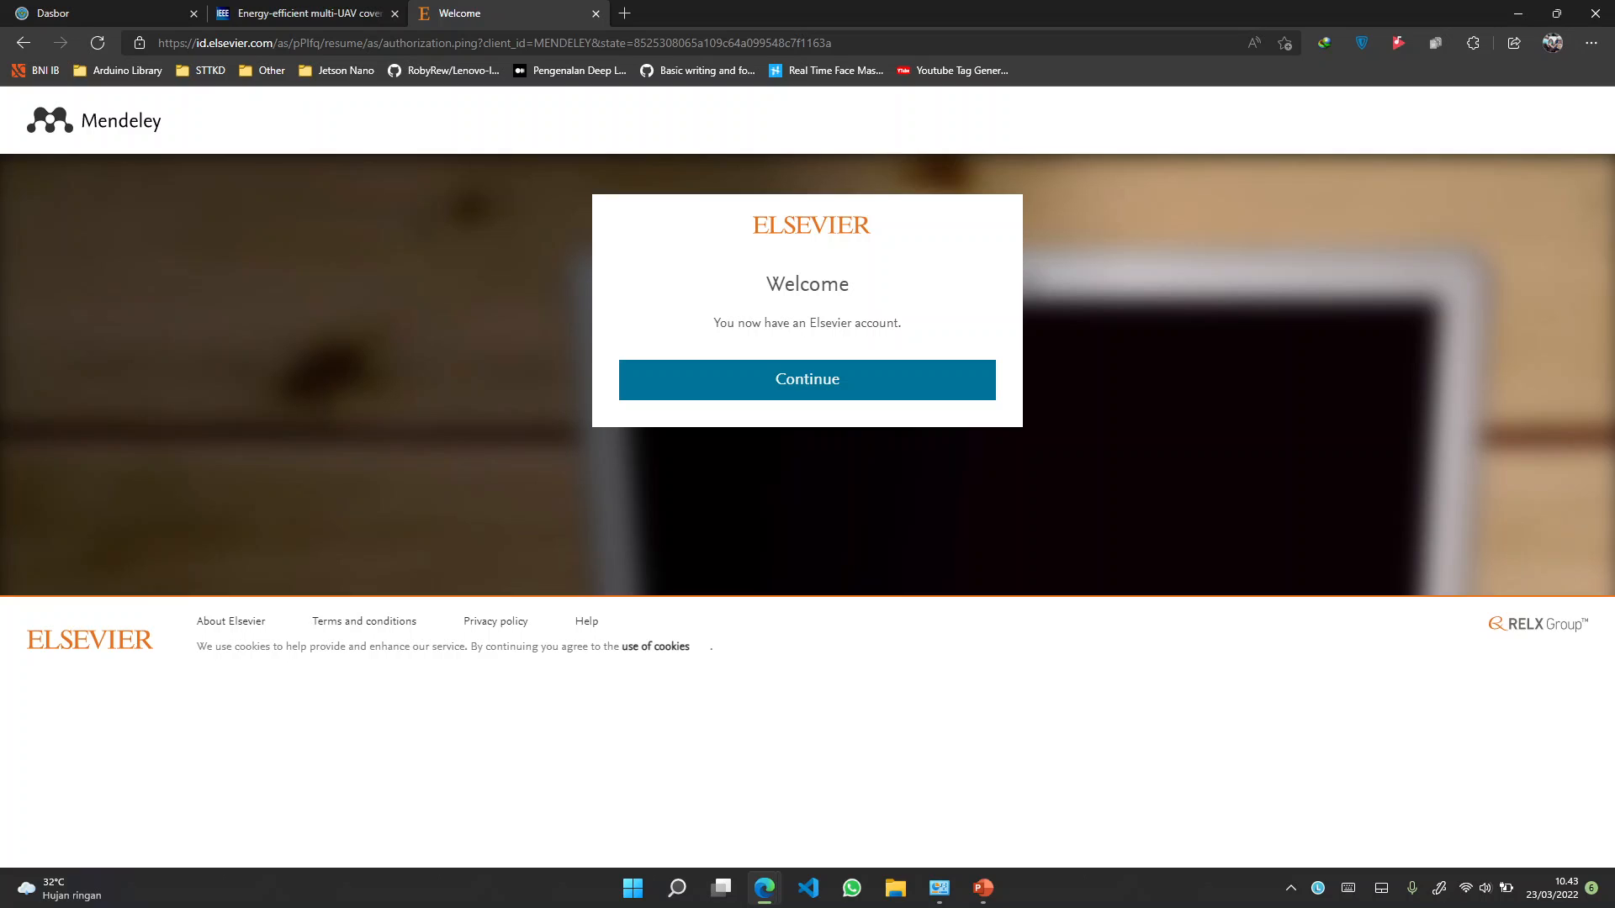
left_click(807, 380)
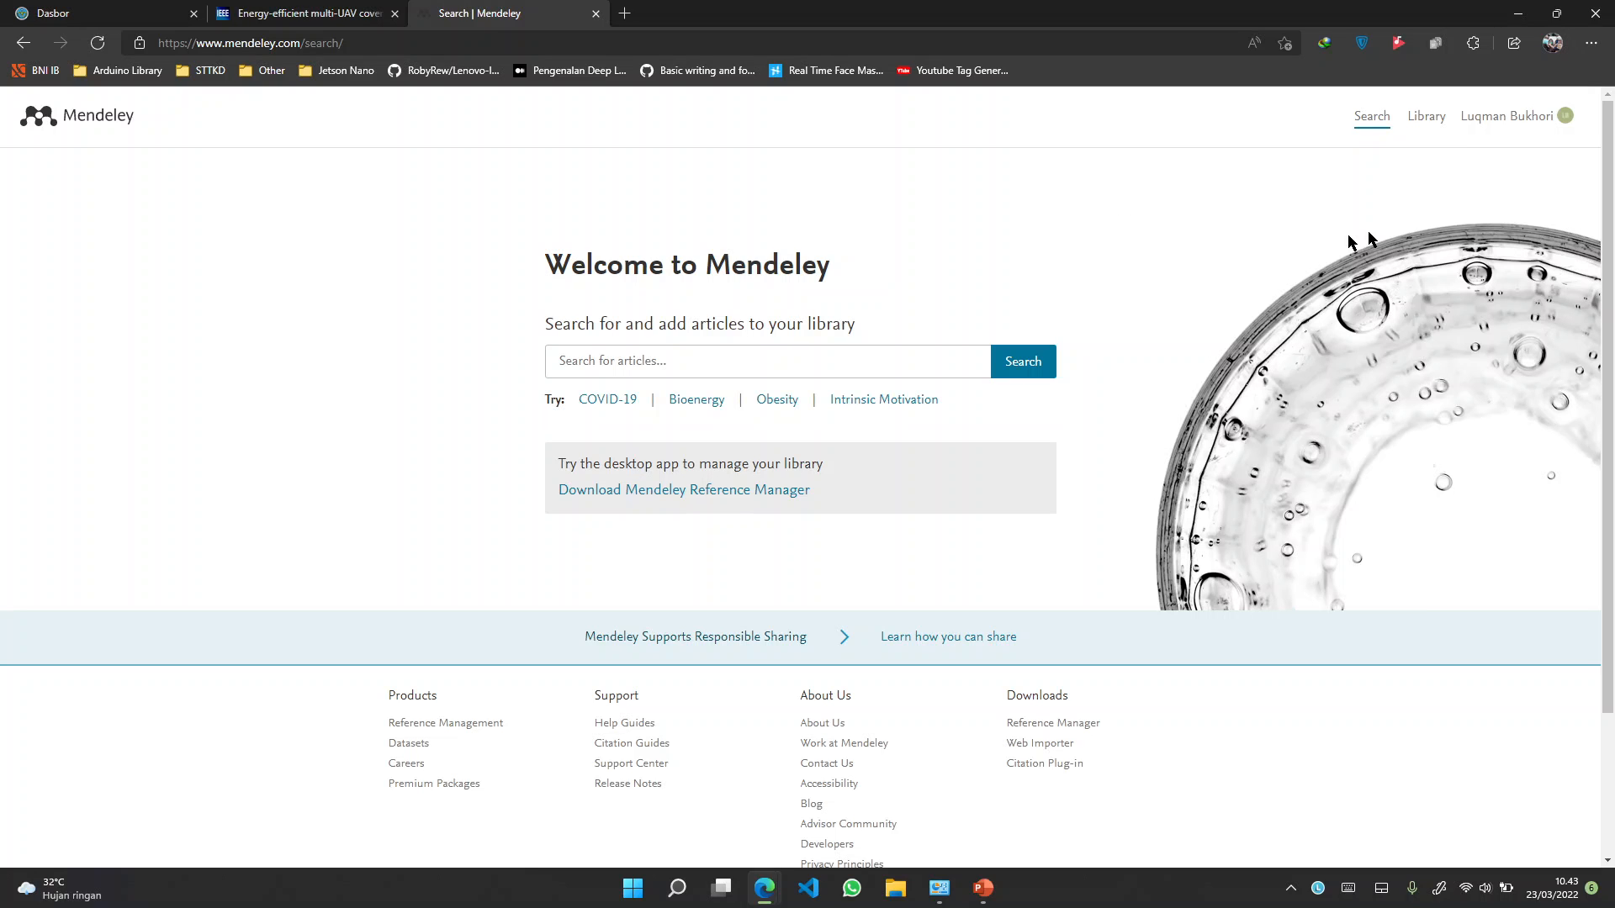
Reload the Mendeley home page via its logo and bring the footer's Downloads links into view
mouse_move(1502, 138)
left_click(90, 118)
scroll(1387, 227, "down", 2)
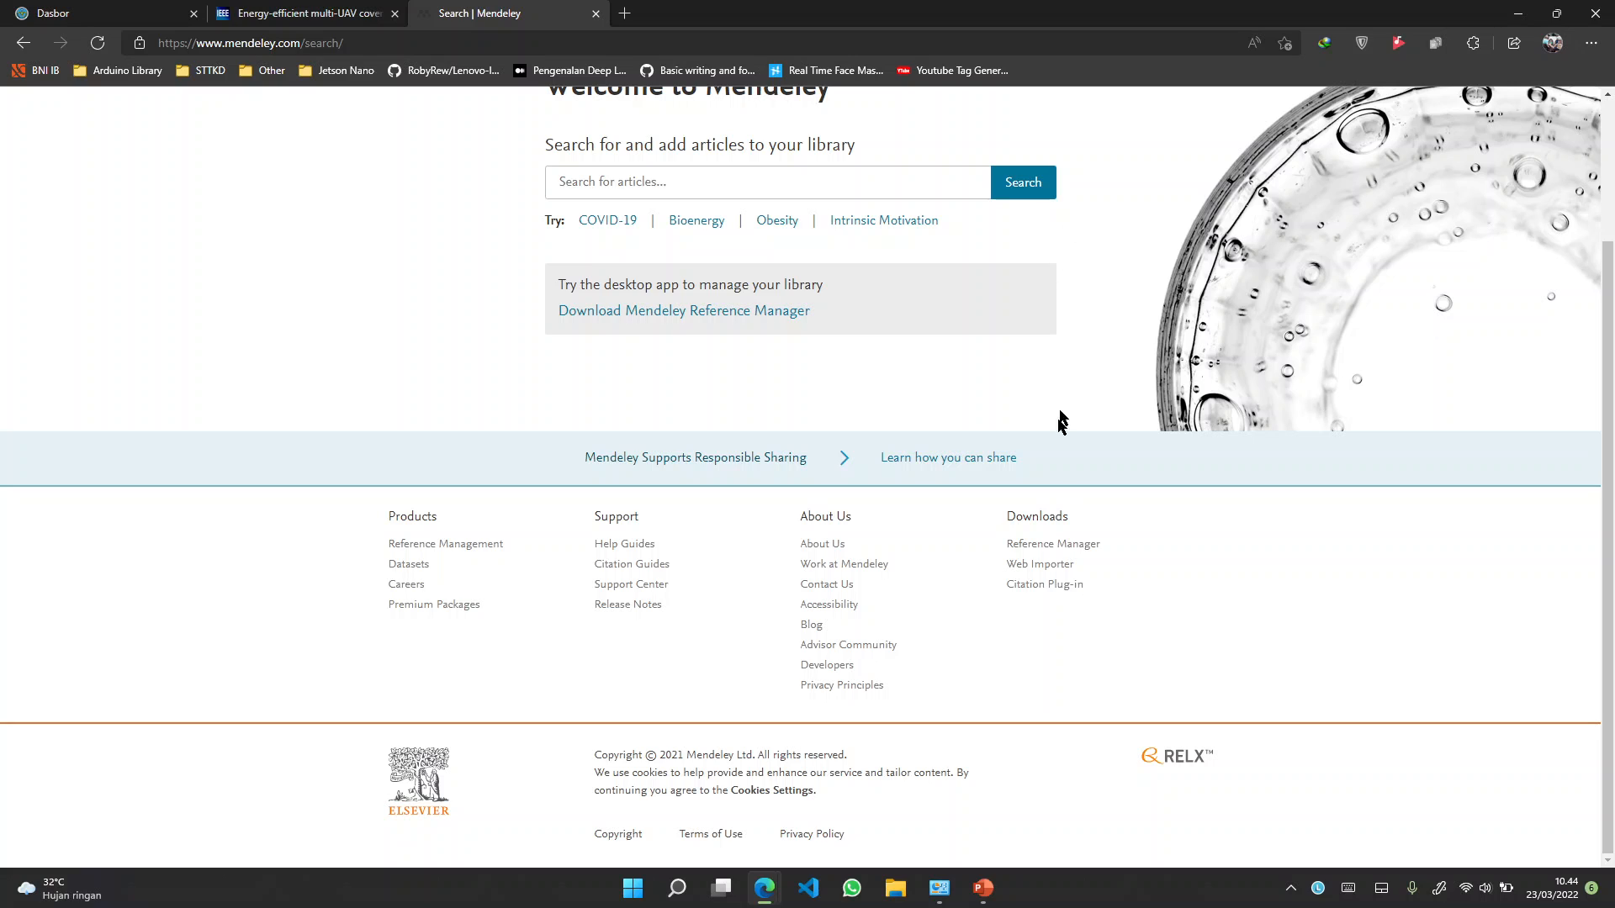
scroll(1053, 531, "up", 3)
scroll(1053, 531, "up", 4)
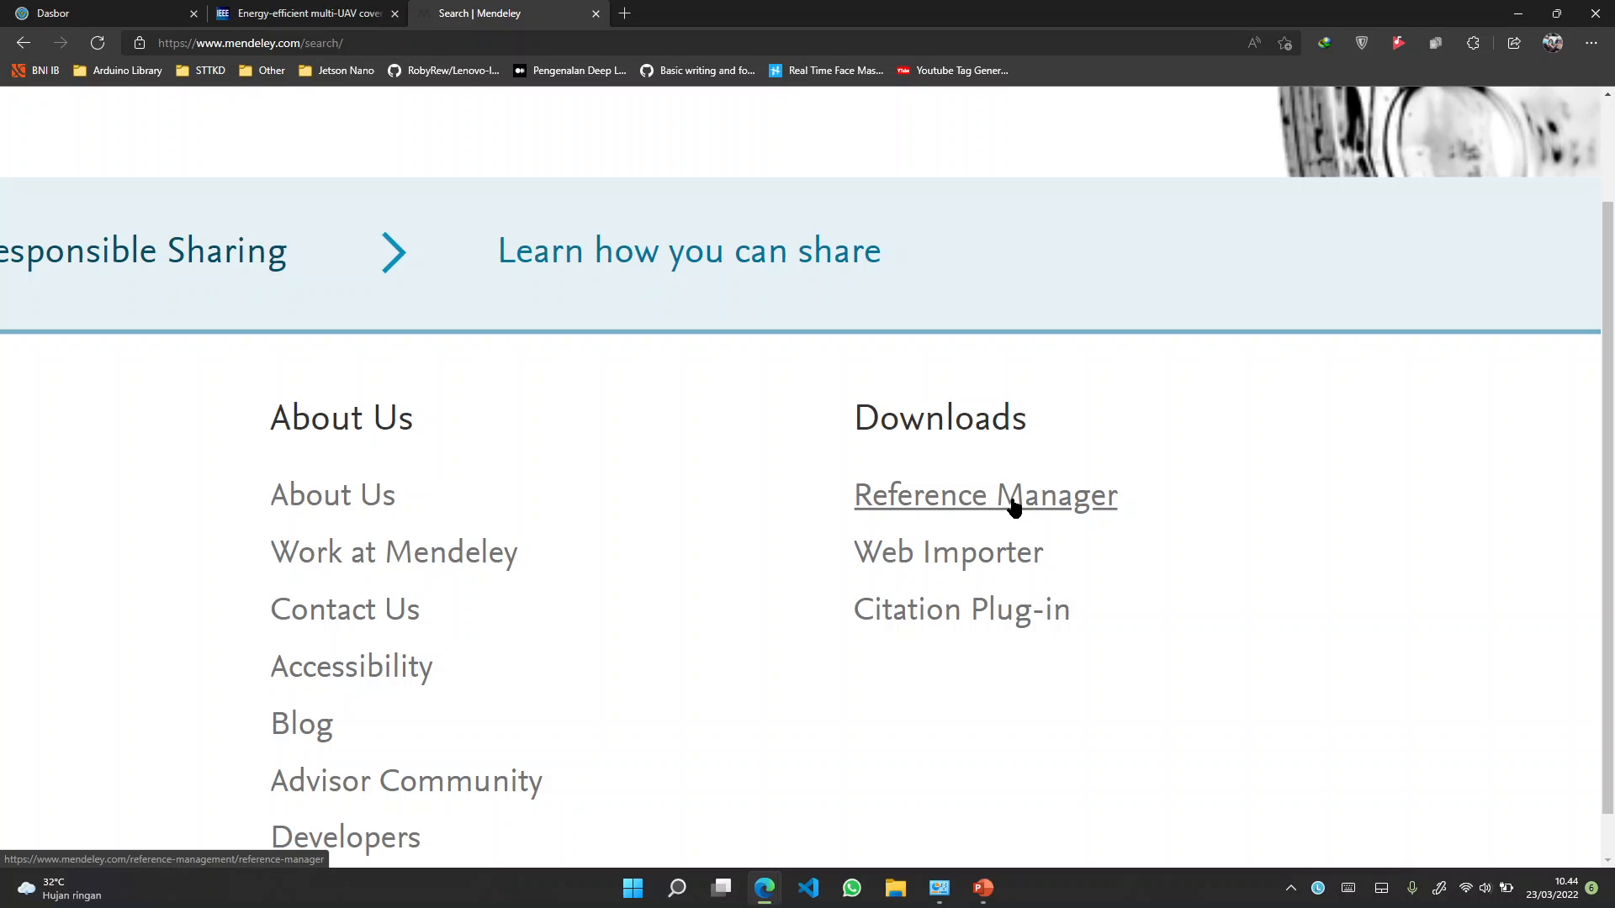
Open the Reference Manager product page and review its Windows, macOS and Linux downloads
left_click(958, 509)
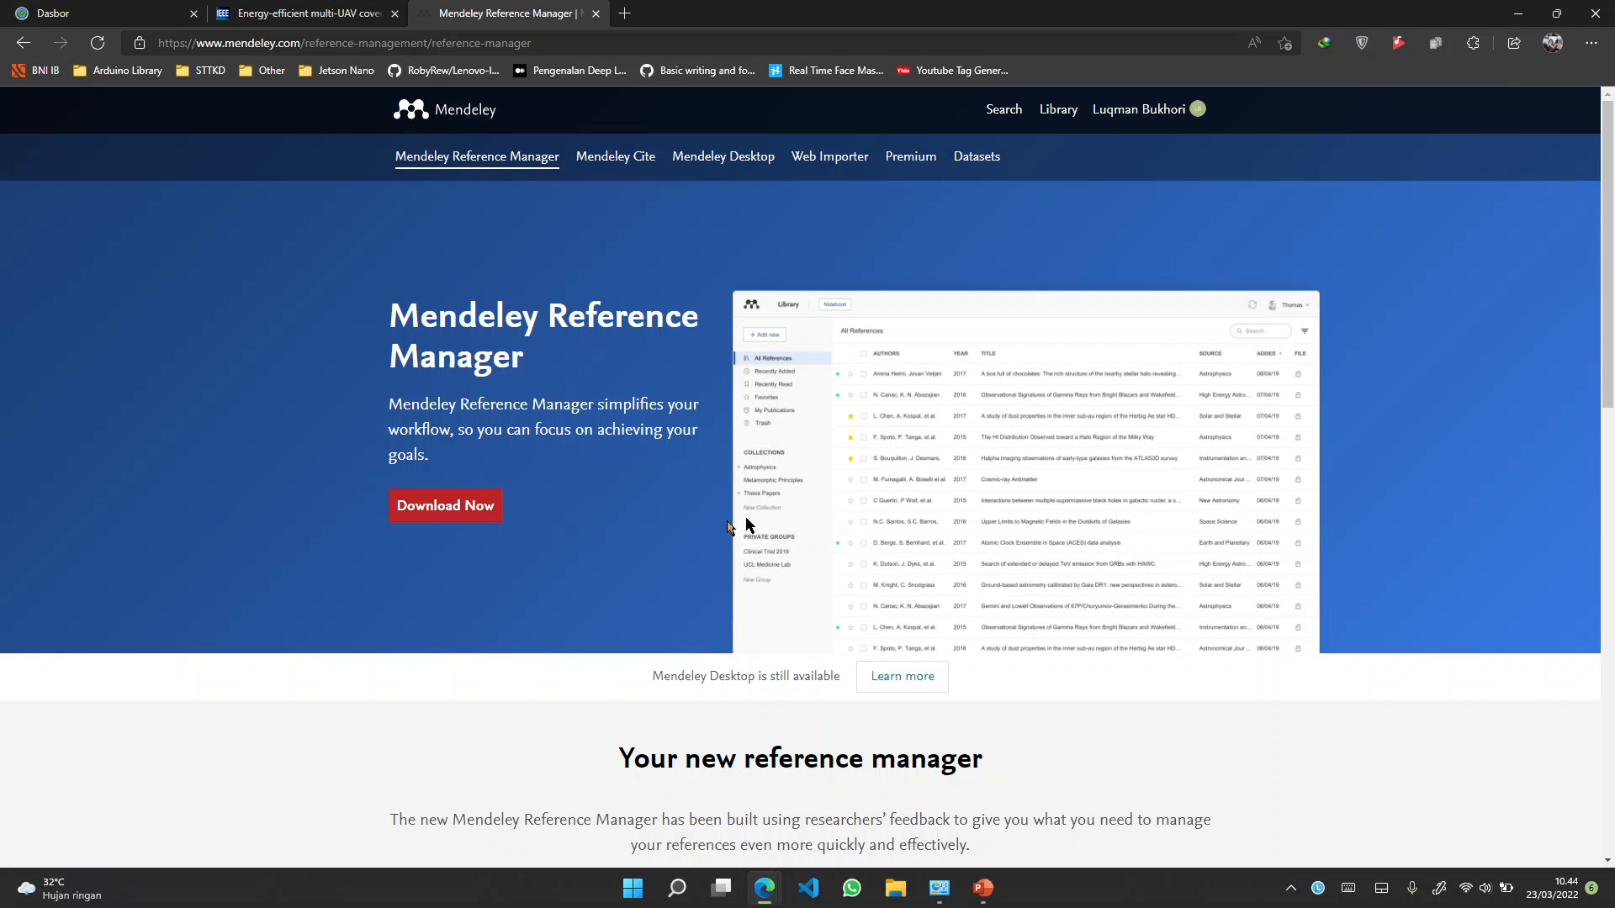
scroll(746, 519, "down", 3)
scroll(745, 509, "up", 3)
scroll(512, 522, "down", 3)
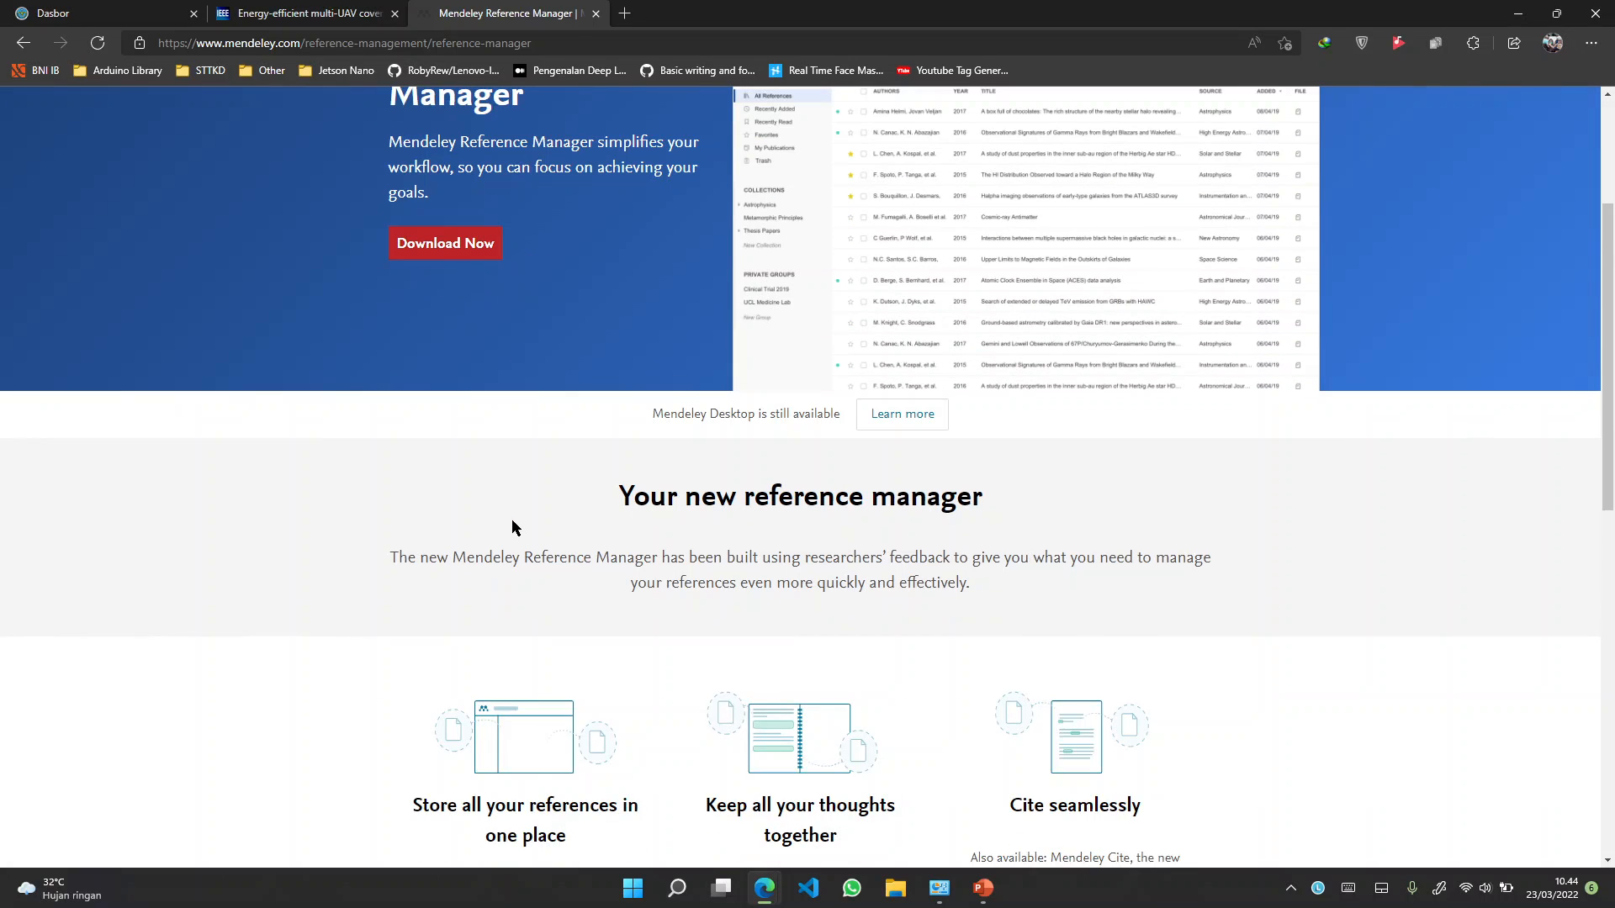
scroll(511, 518, "down", 4)
scroll(506, 512, "up", 3)
scroll(507, 512, "down", 1)
scroll(506, 511, "up", 4)
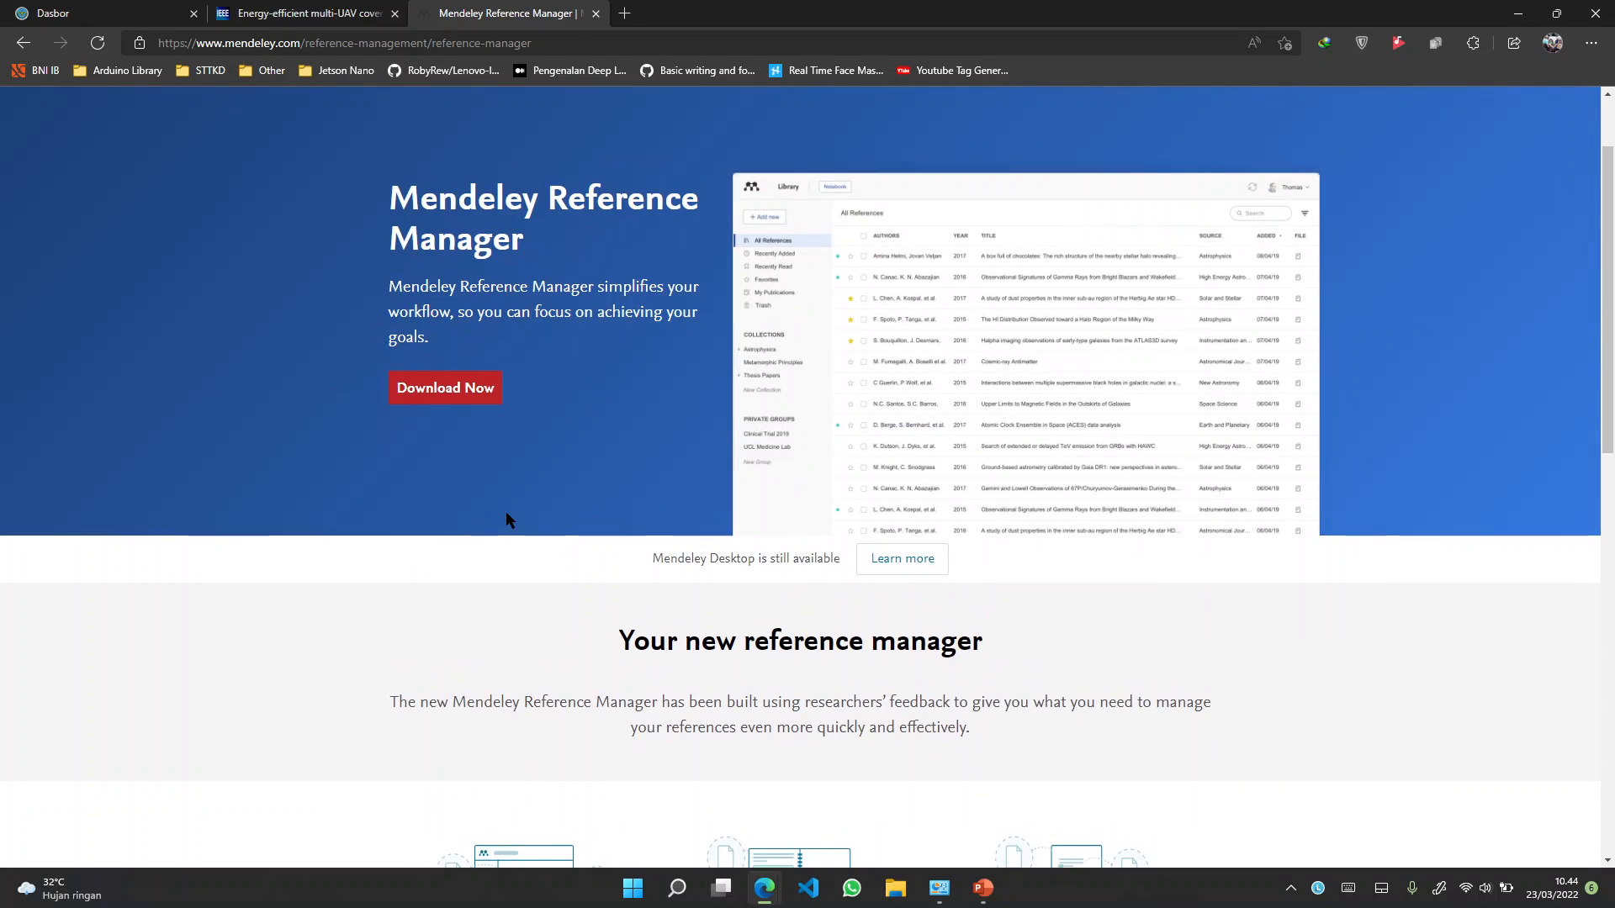
scroll(506, 513, "up", 2)
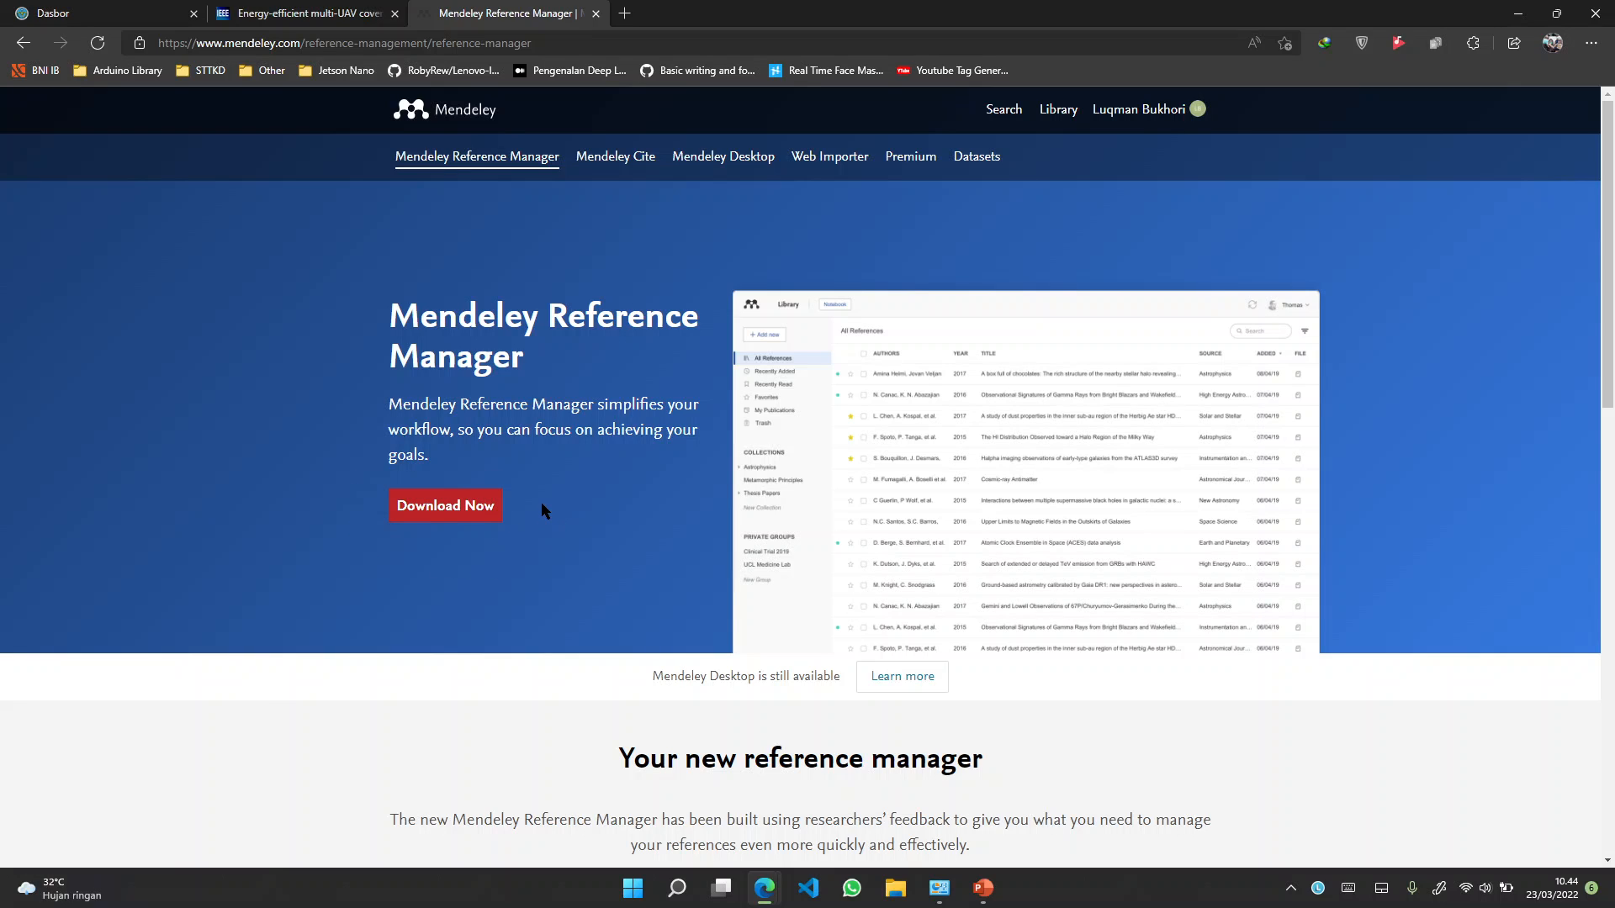
scroll(541, 502, "down", 10)
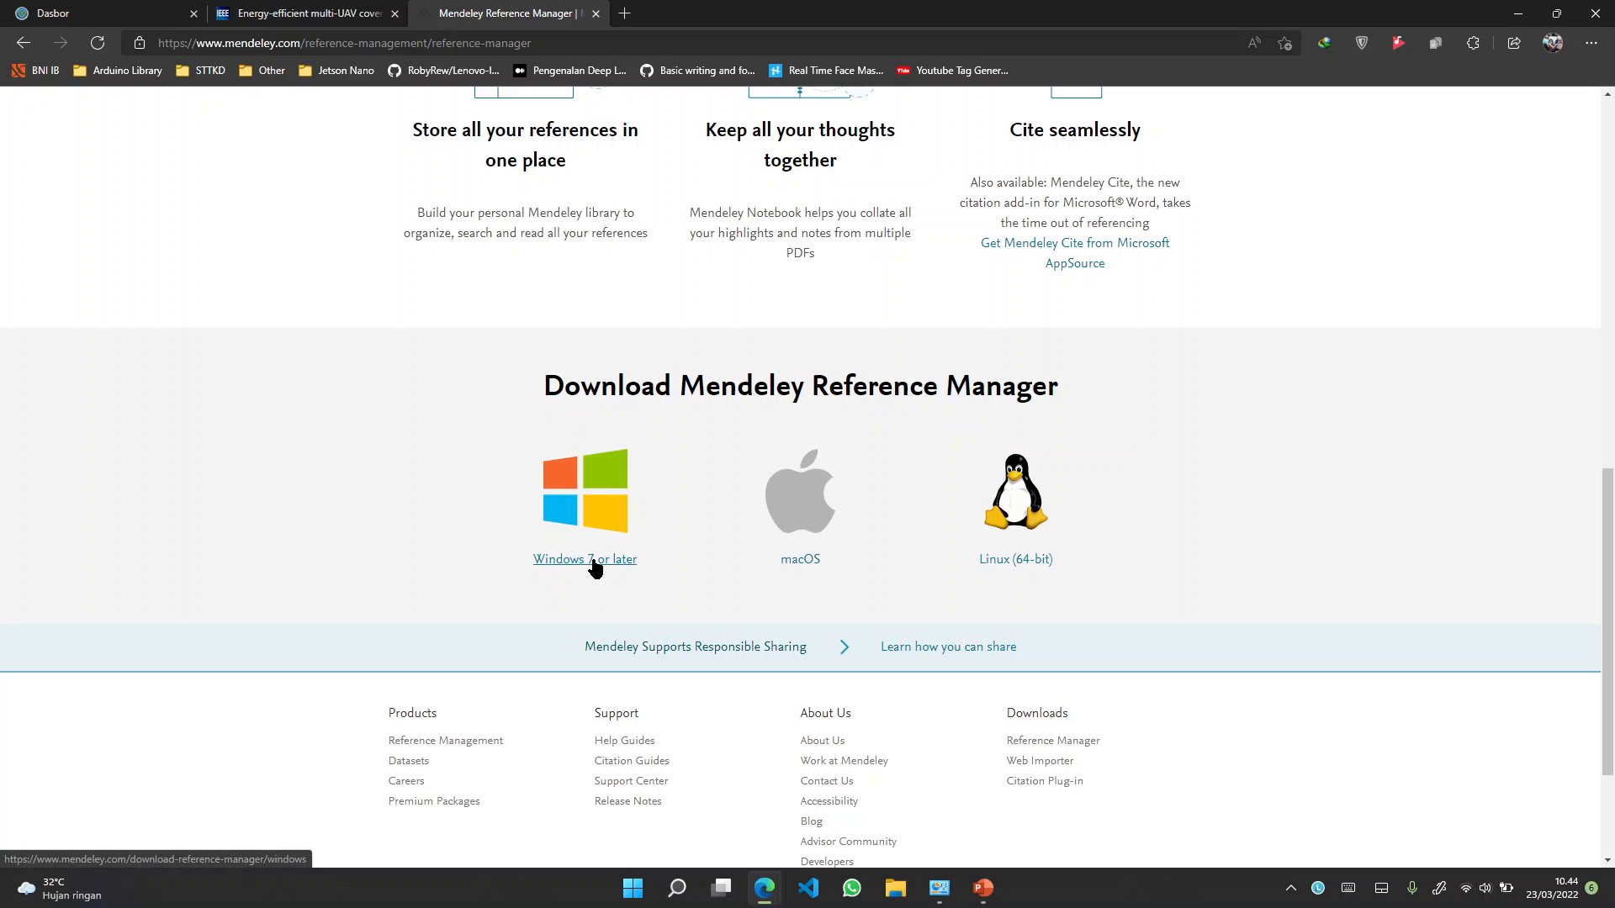
scroll(612, 534, "up", 10)
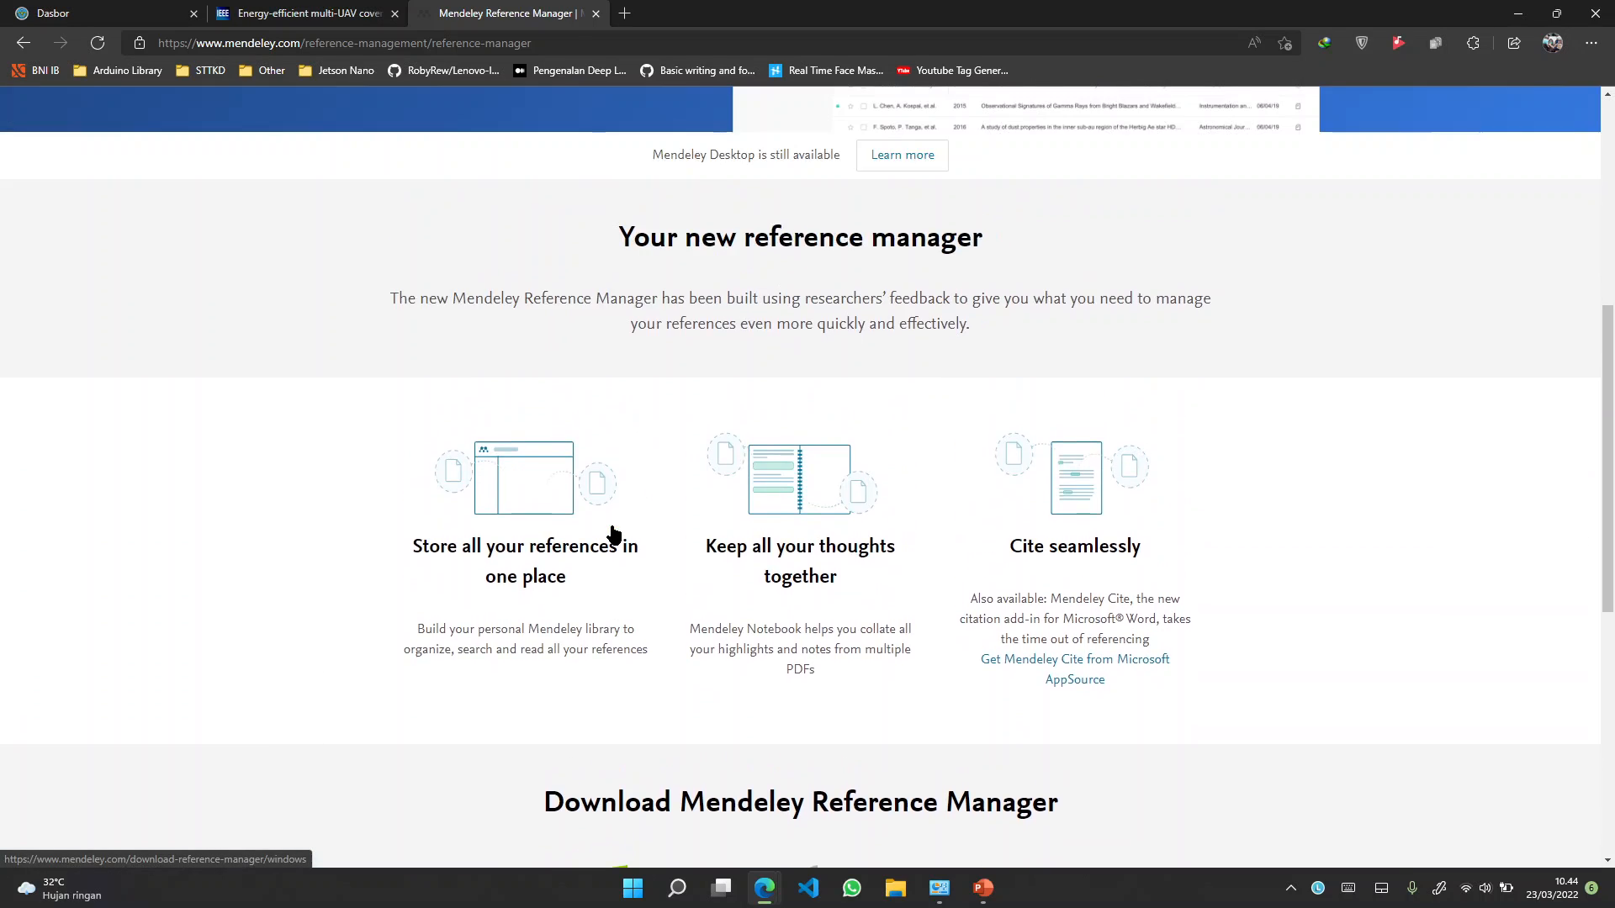
scroll(612, 532, "up", 1)
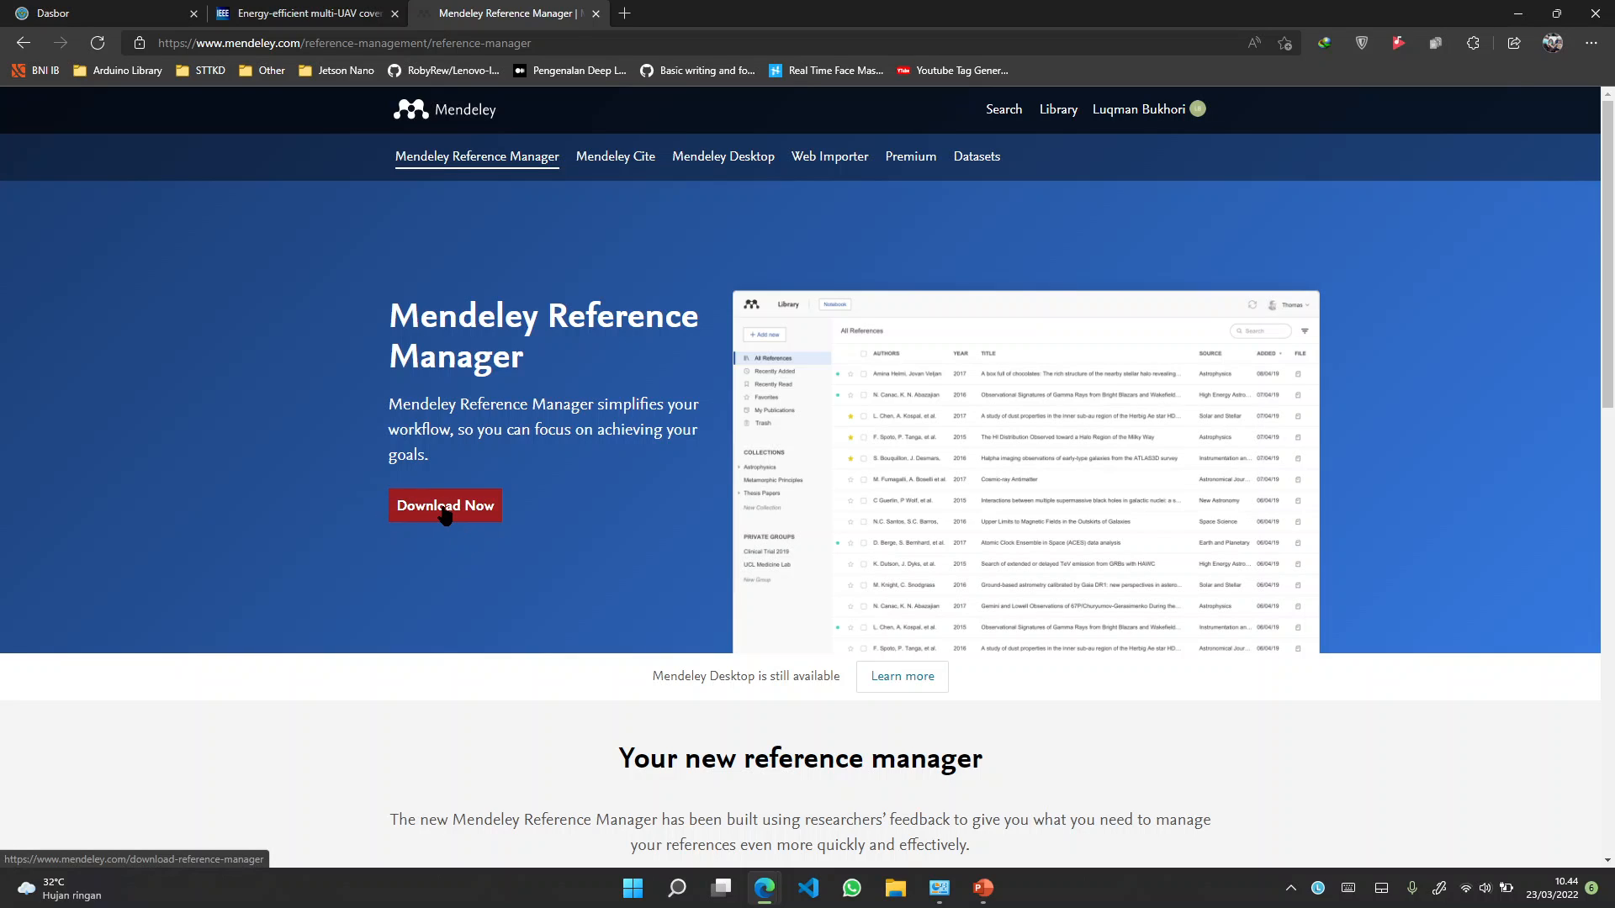
Download the Windows installer mendeley-reference-manager-2.67.0.exe to Downloads\Programs with IDM
left_click(449, 513)
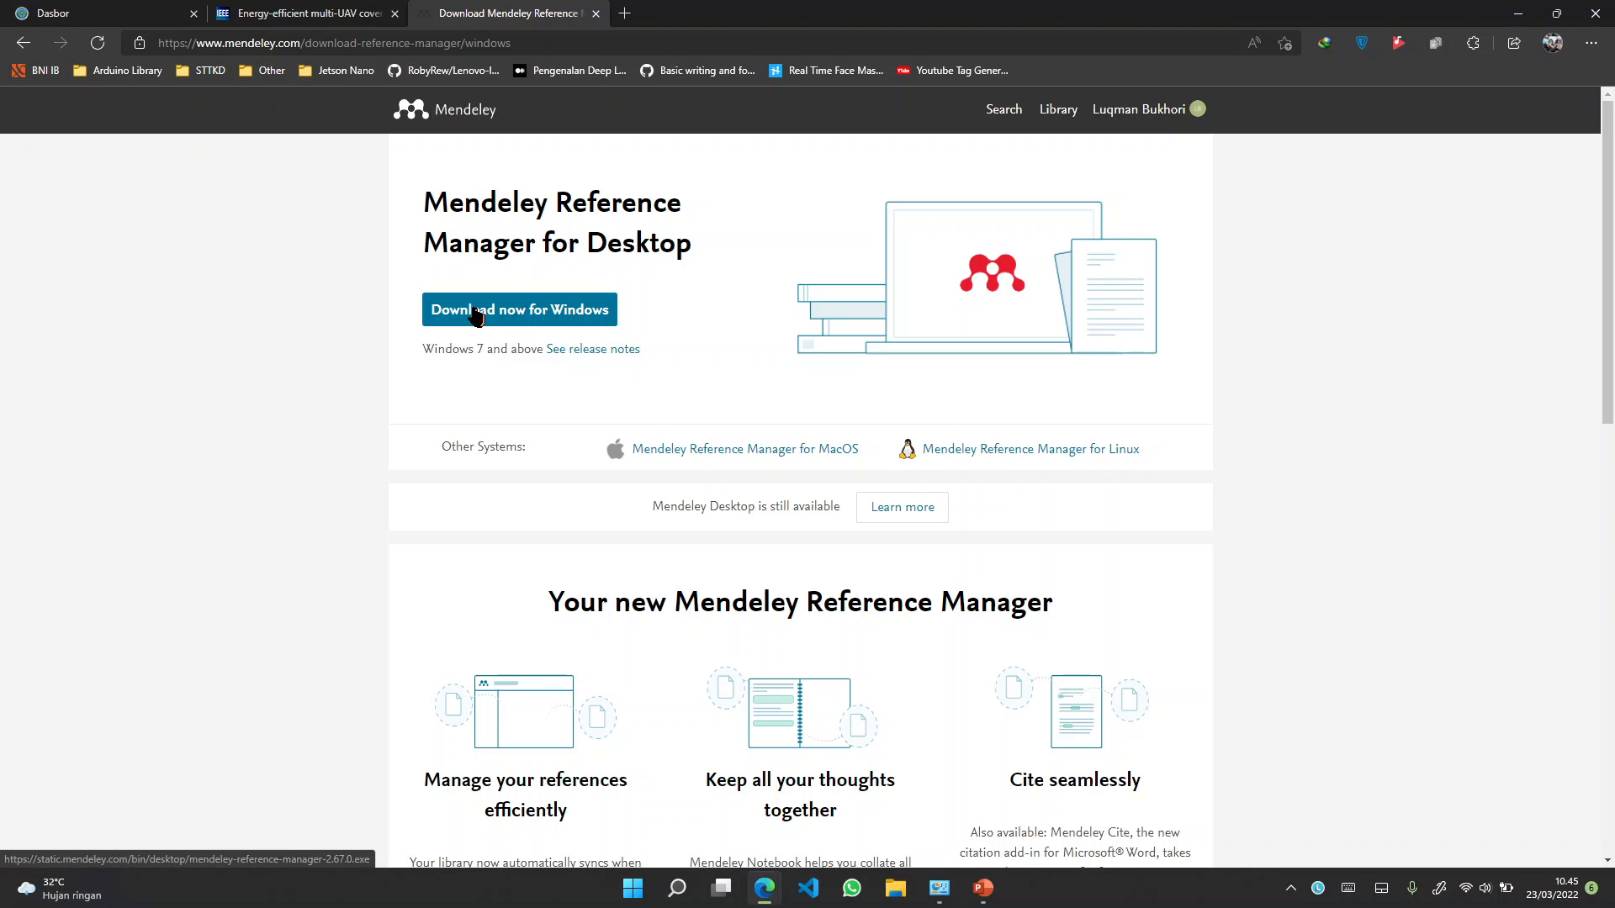
left_click(506, 313)
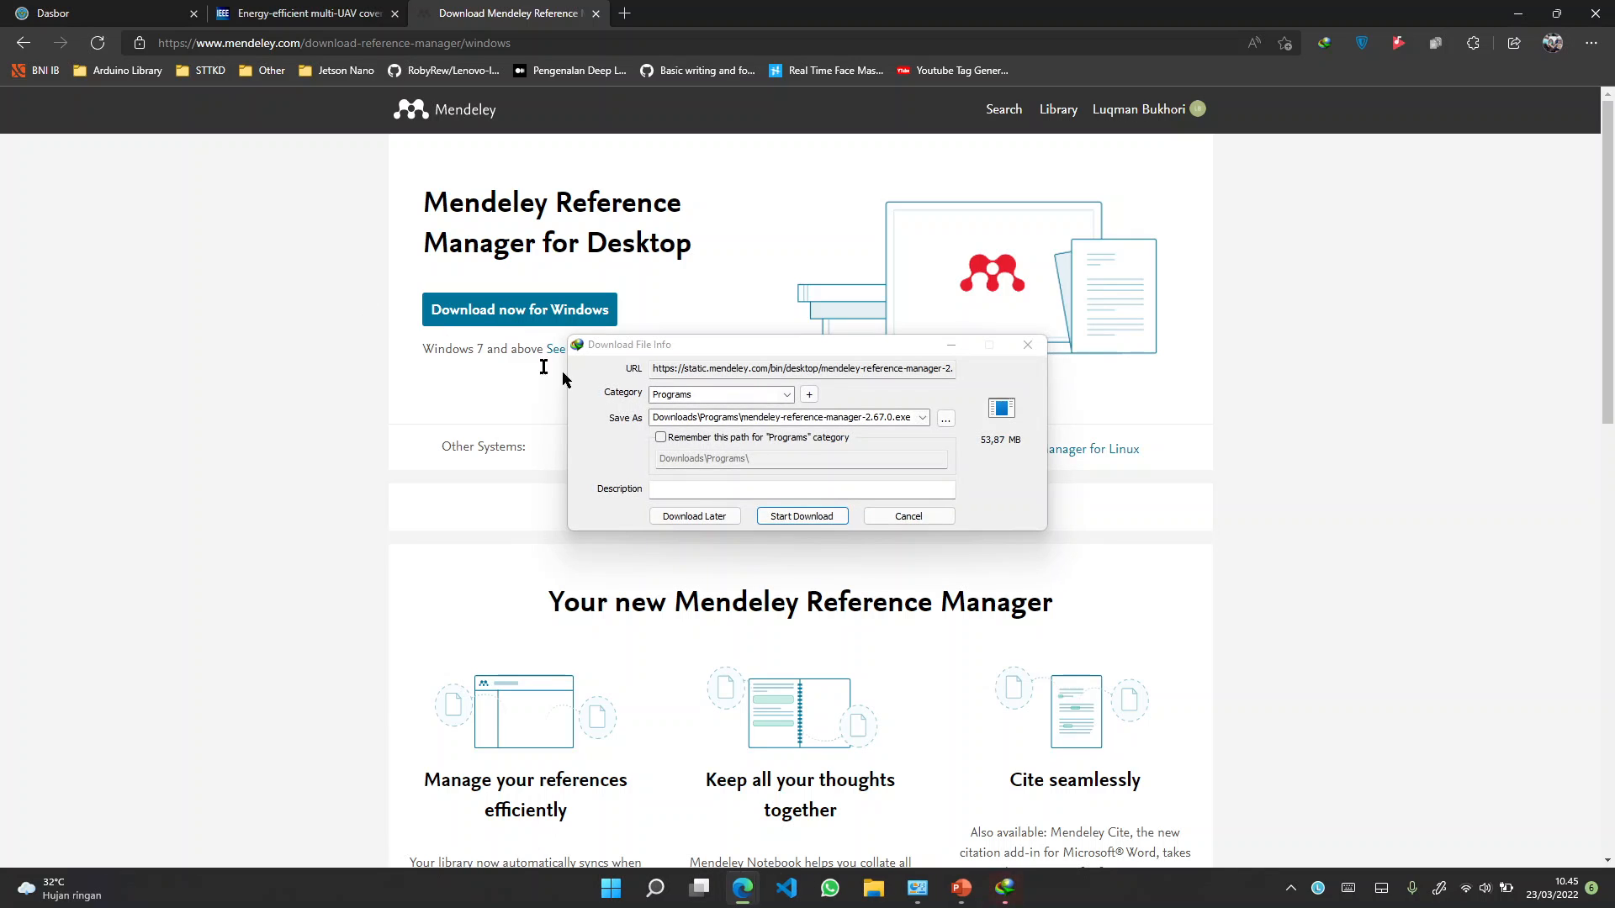
left_click(812, 518)
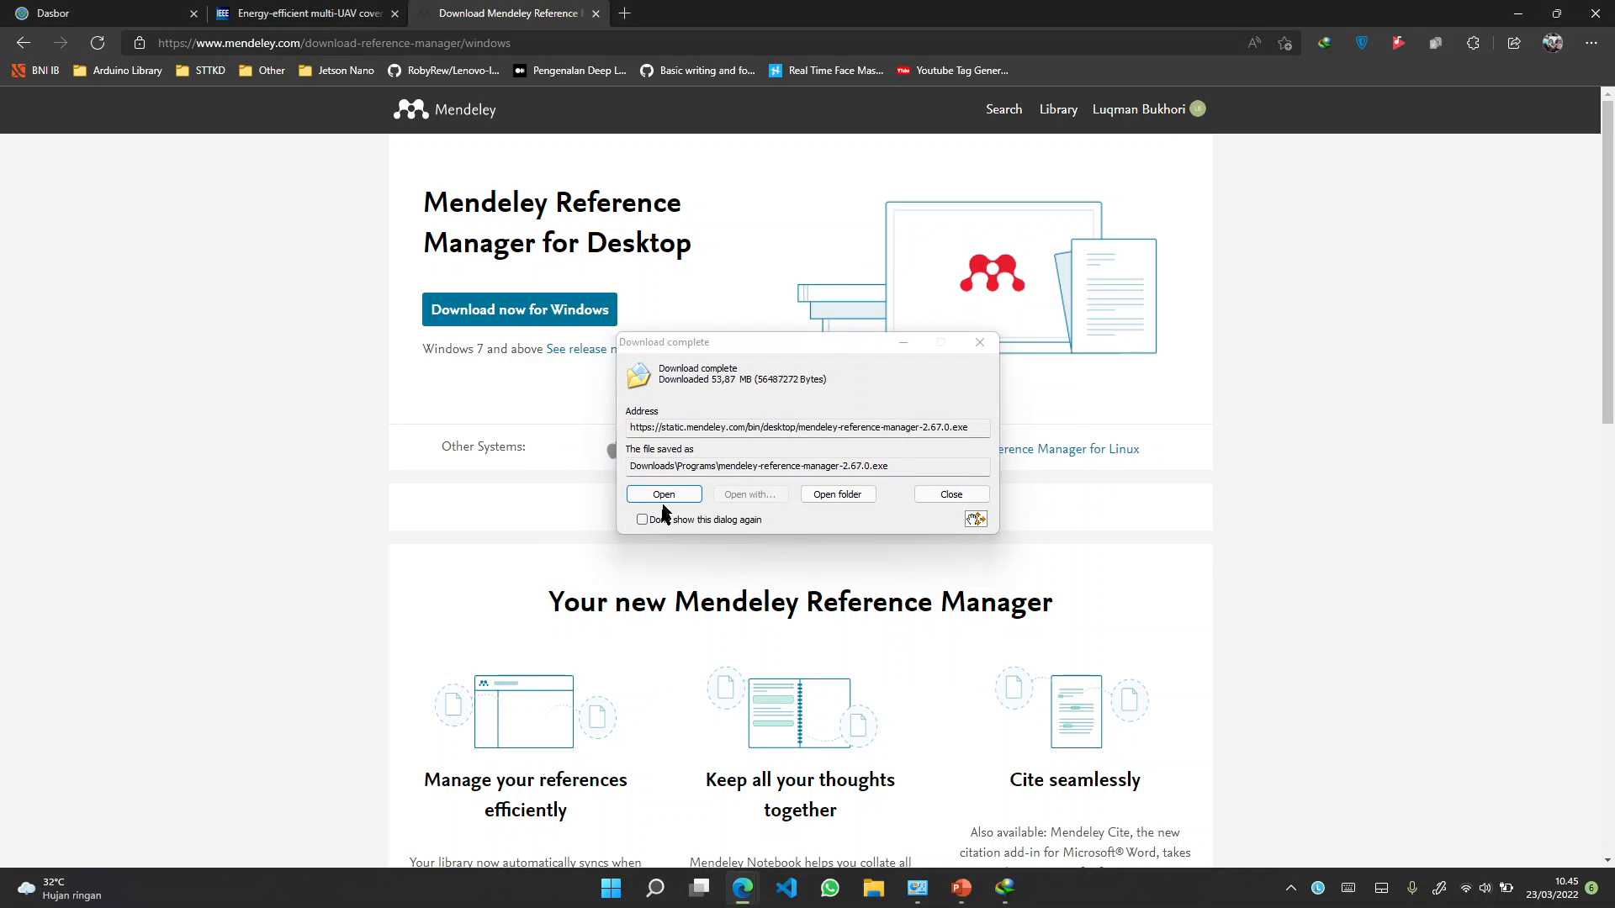
Launch mendeley-reference-manager-2.67.0.exe from IDM's Download complete dialog
left_click(664, 498)
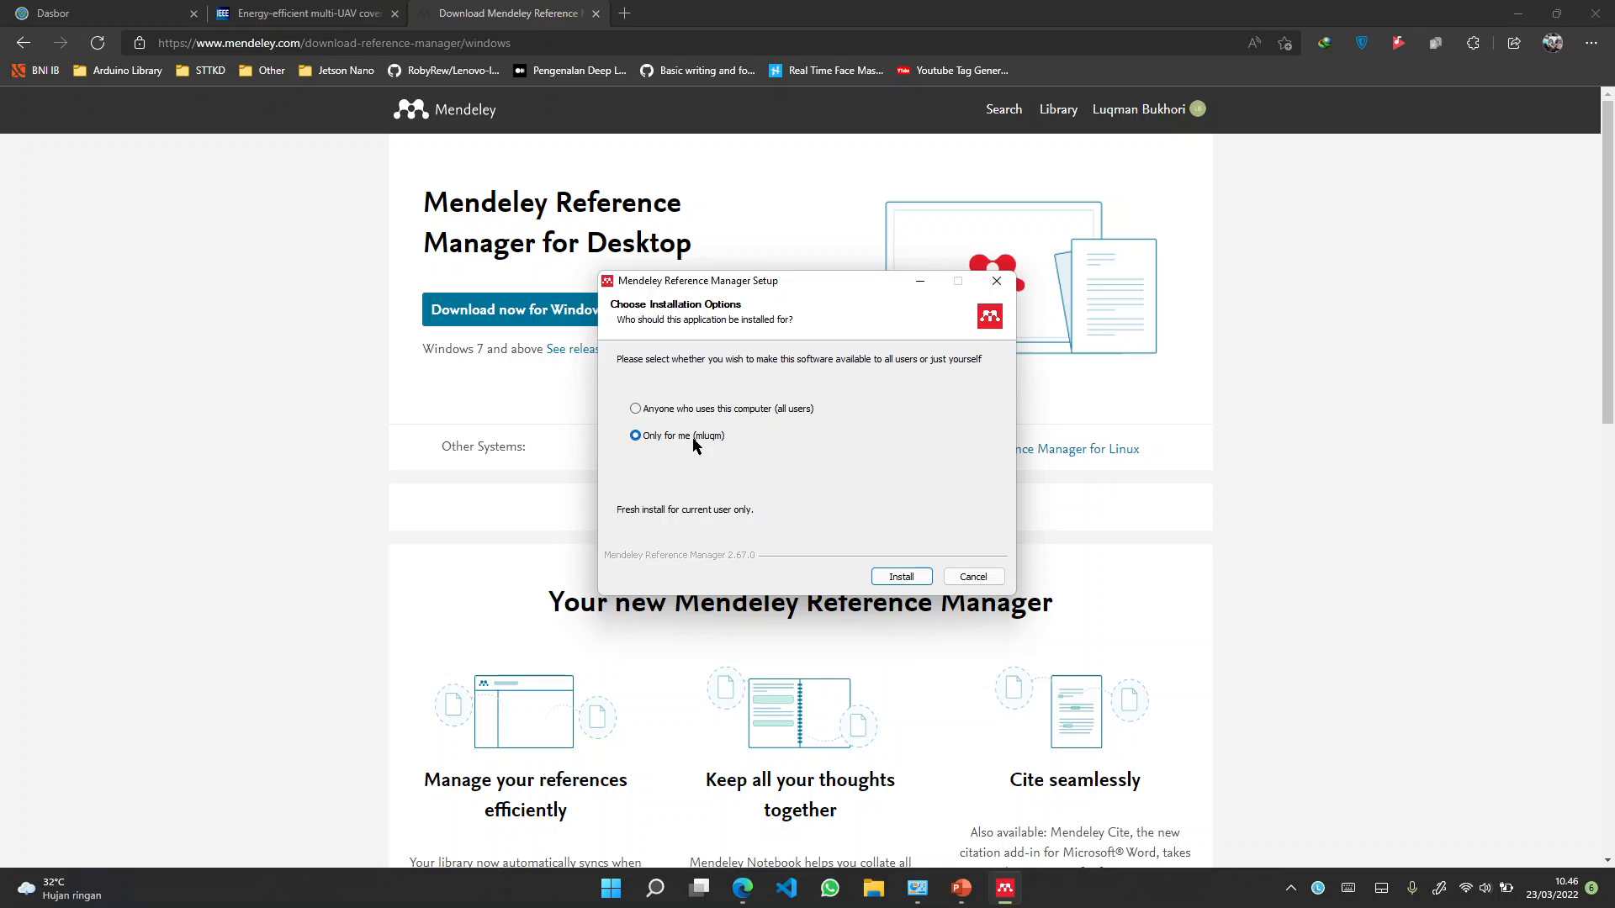
Install Mendeley Reference Manager for the current user only and finish setup so it launches
left_click(902, 577)
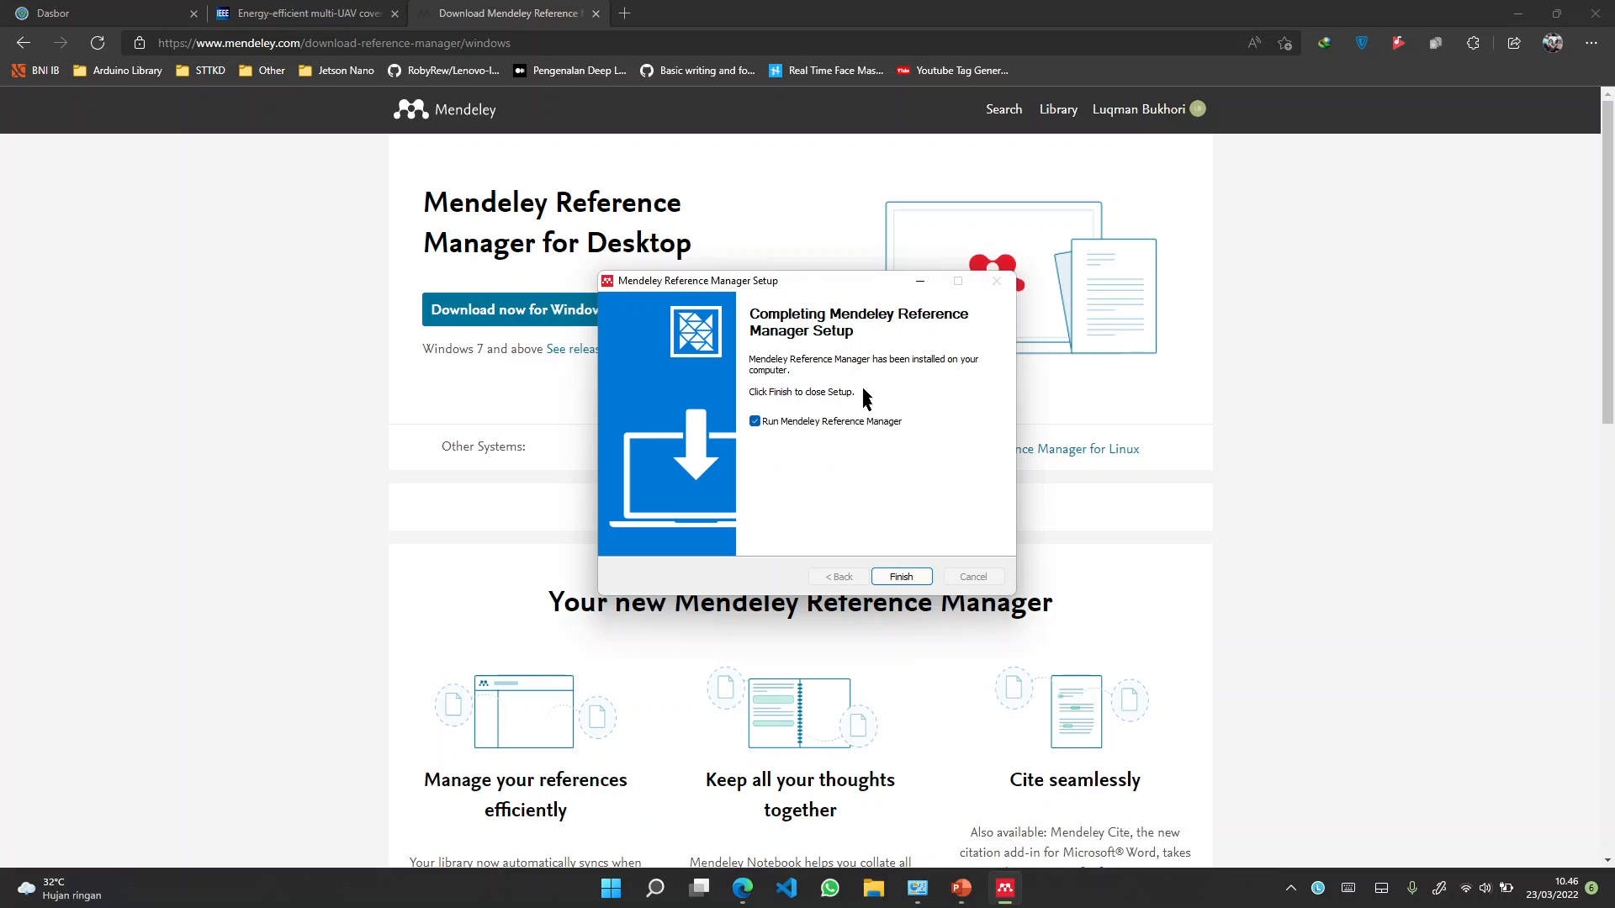
left_click(901, 576)
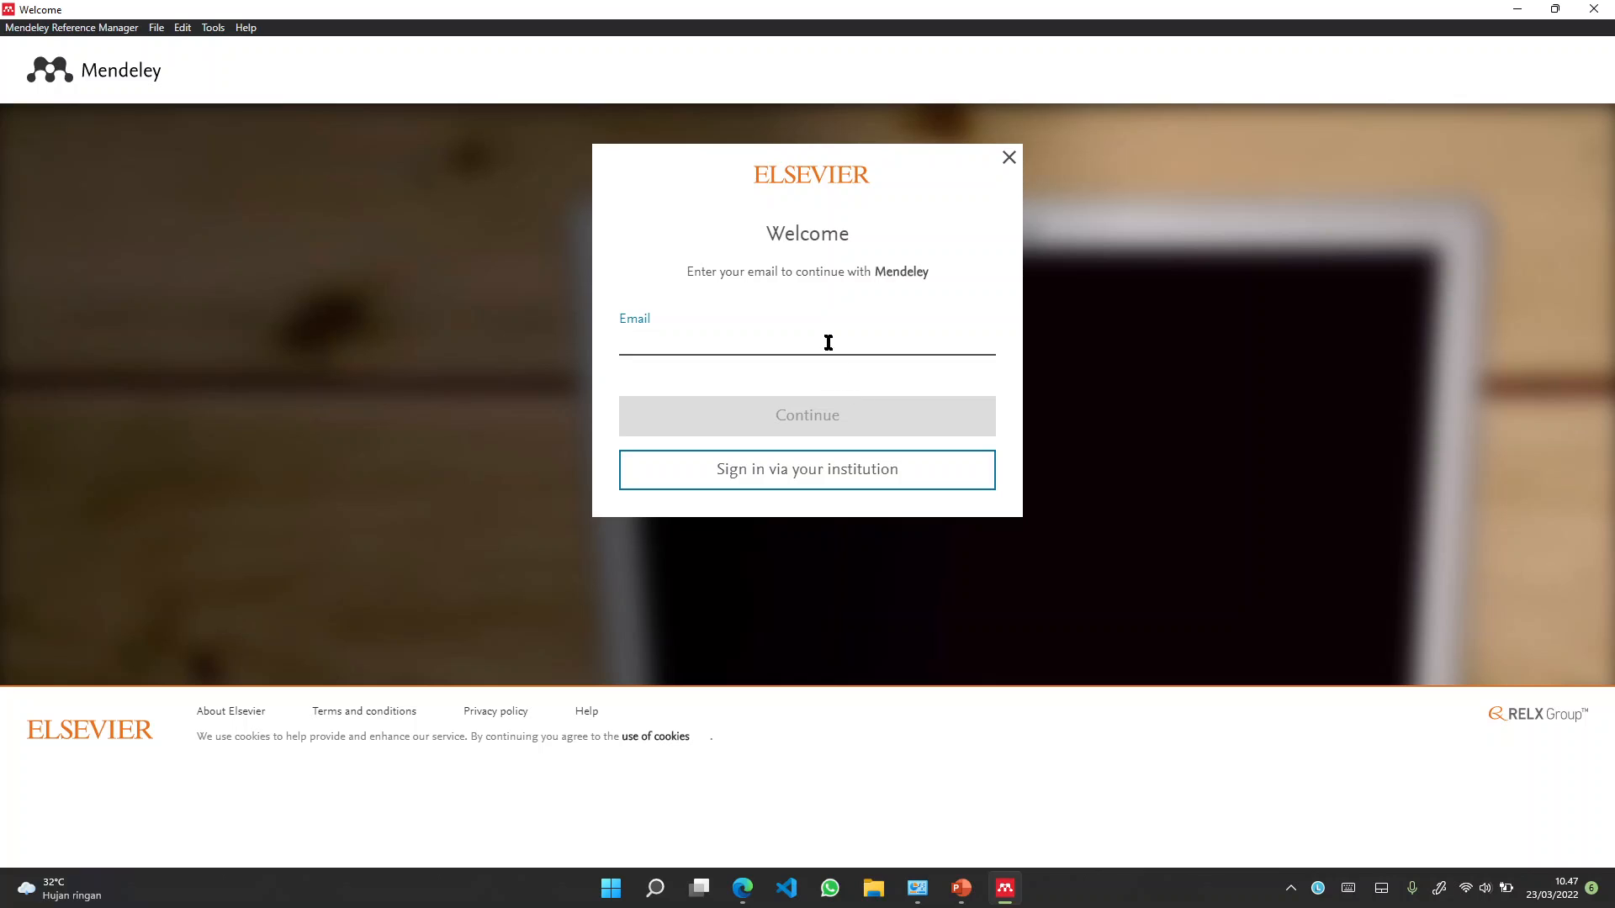
On the Welcome sign-in screen, place the cursor in the Email field
left_click(827, 342)
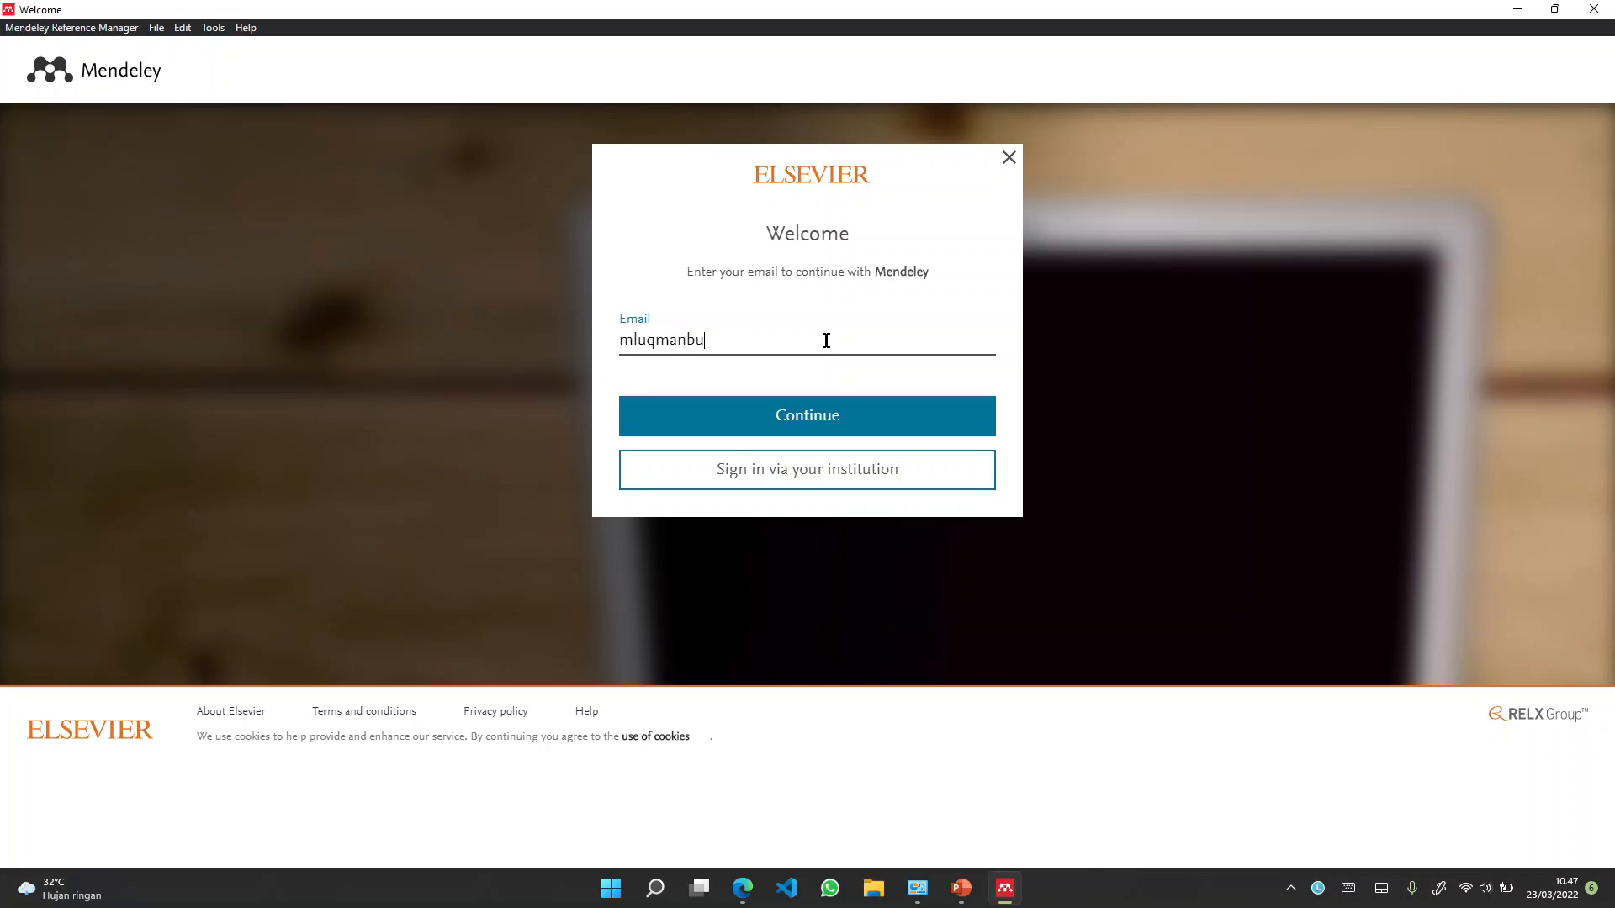
Enter the account e-mail address and continue to the password step
key("Return")
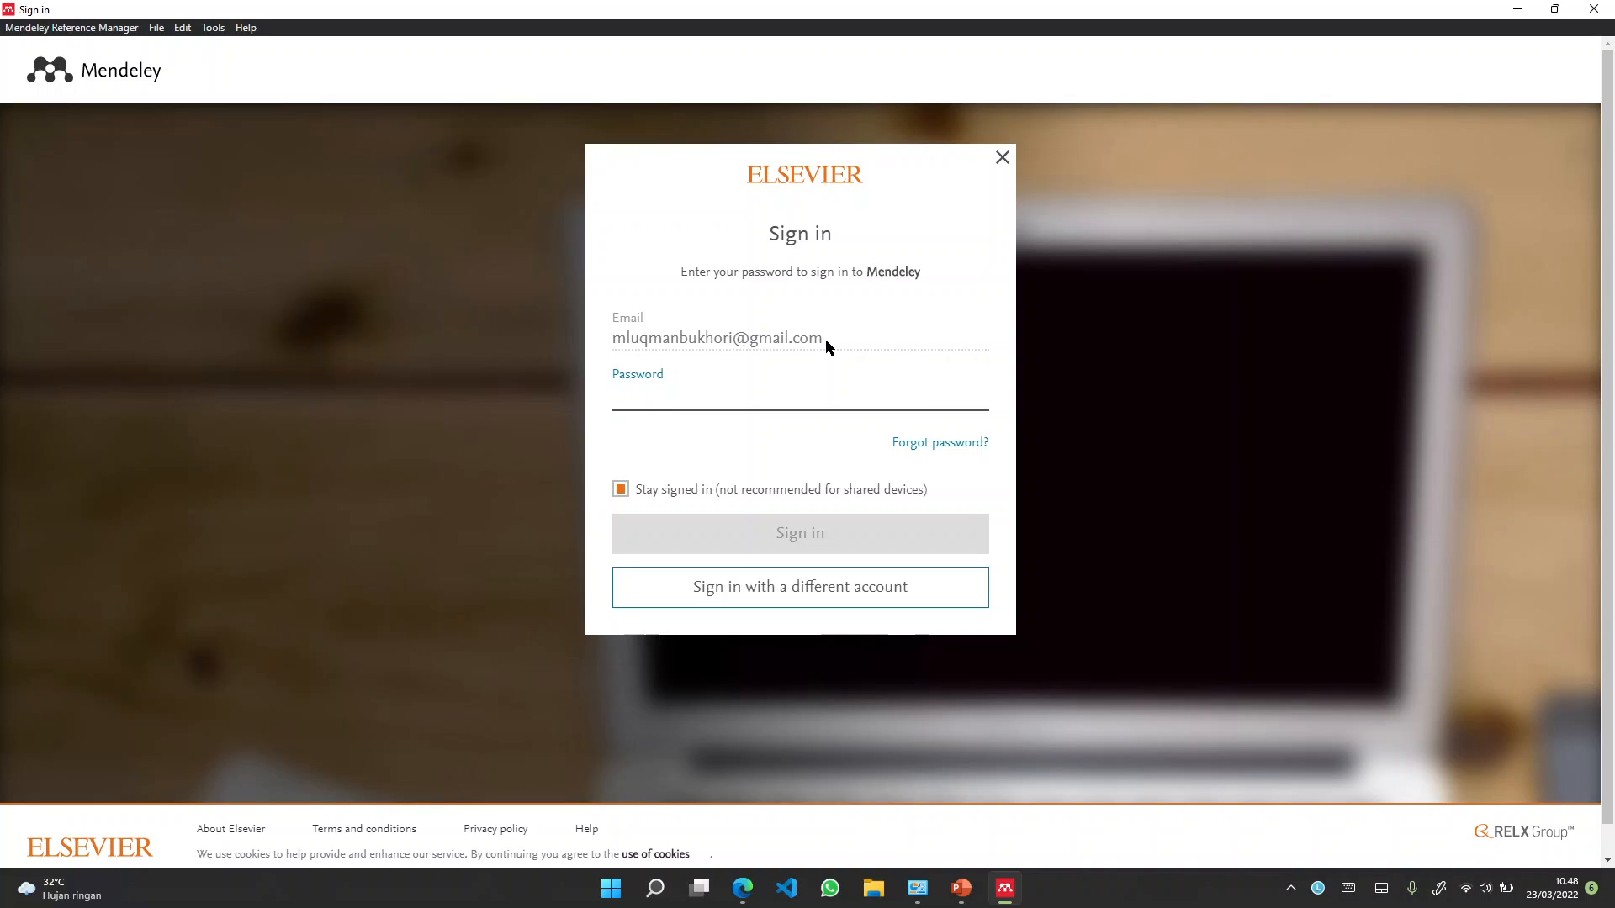
Enter the account password and sign in to Mendeley
type("••••••")
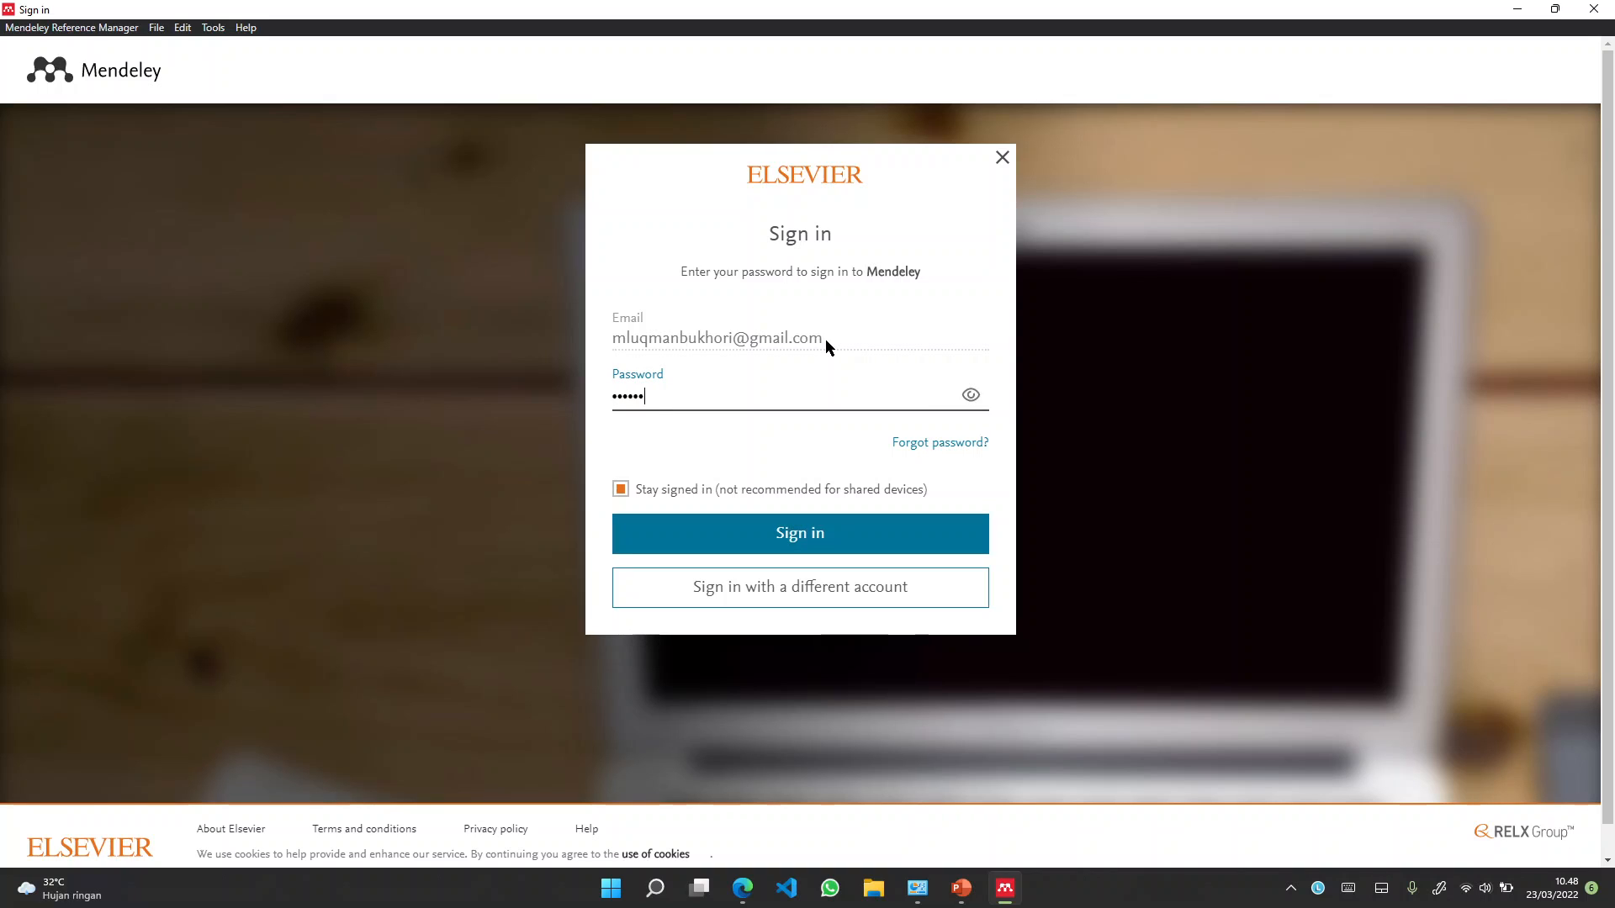
type("••••••")
left_click(832, 545)
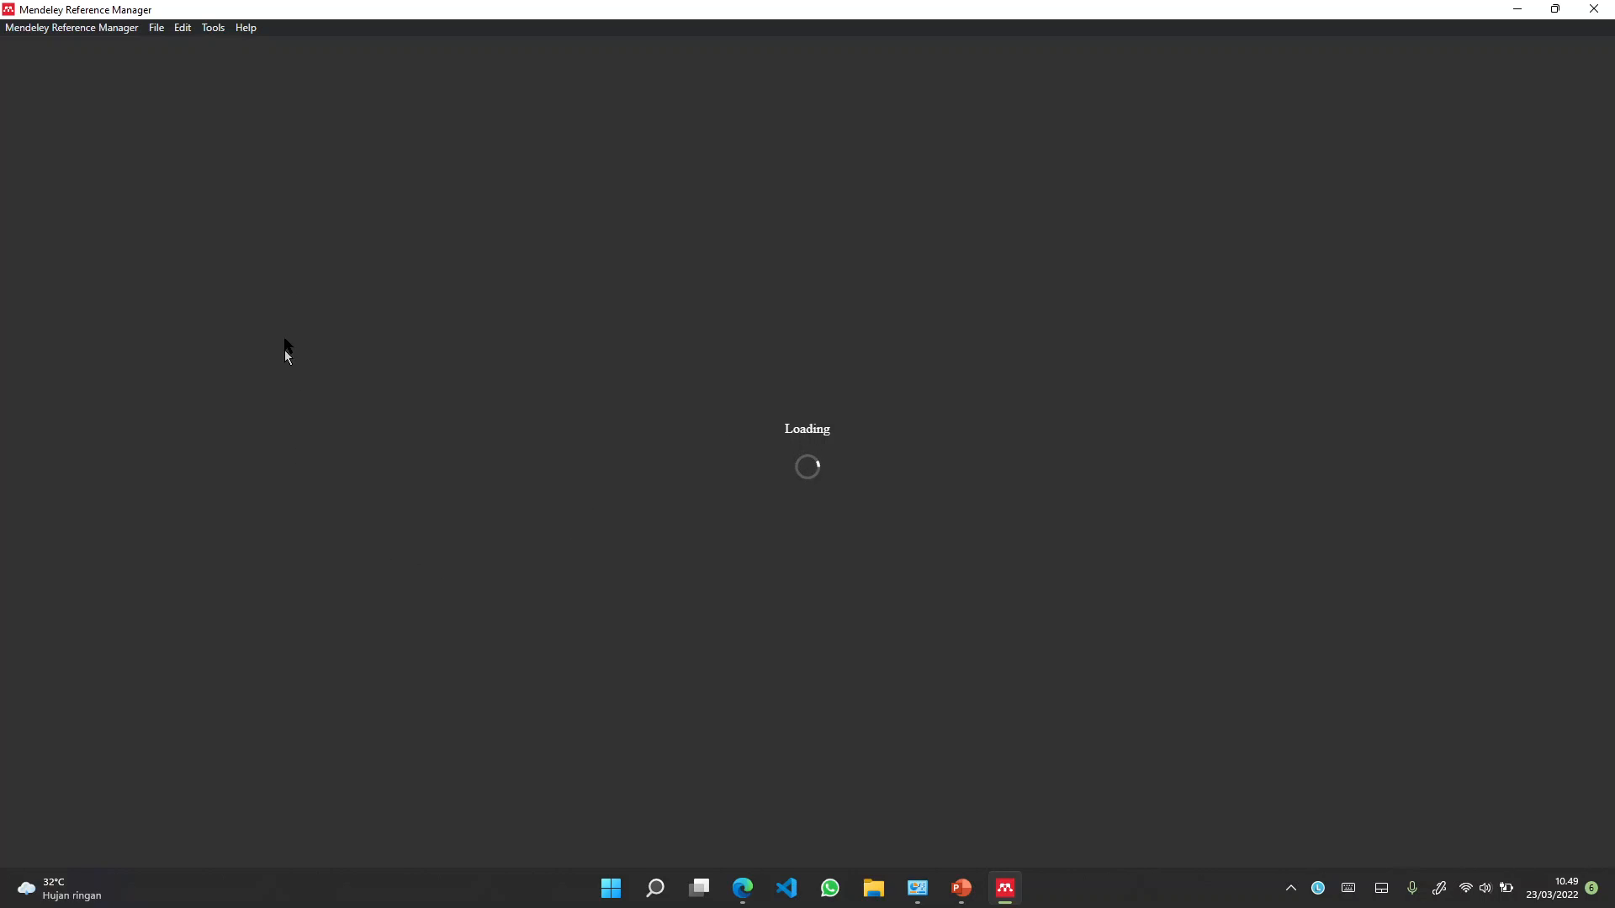
left_click(183, 27)
mouse_move(157, 30)
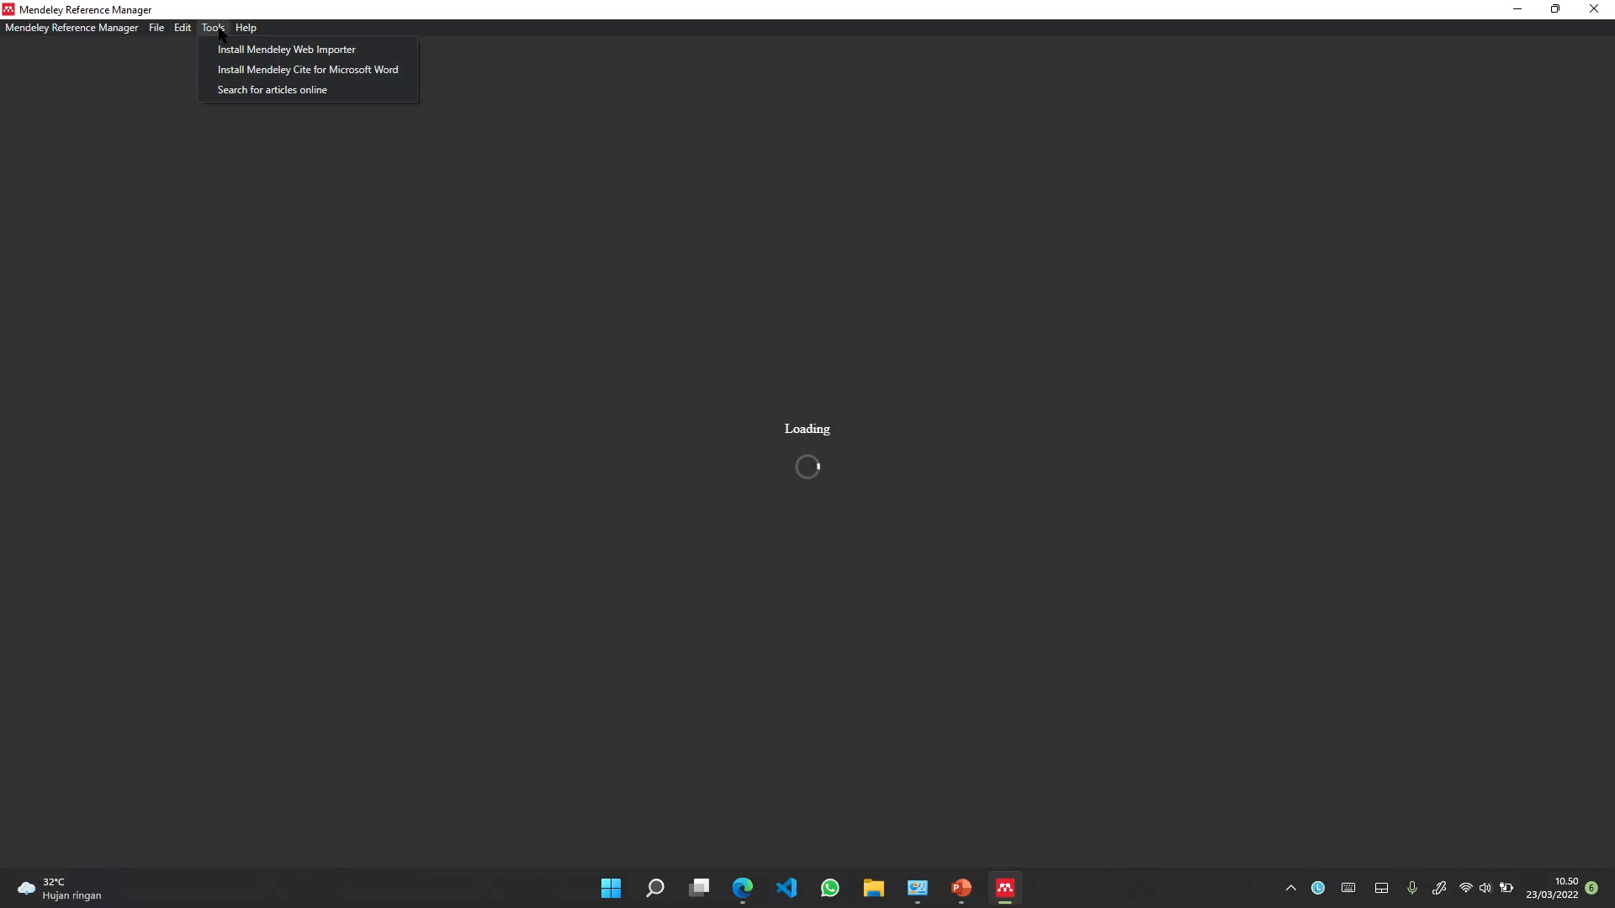
left_click(216, 29)
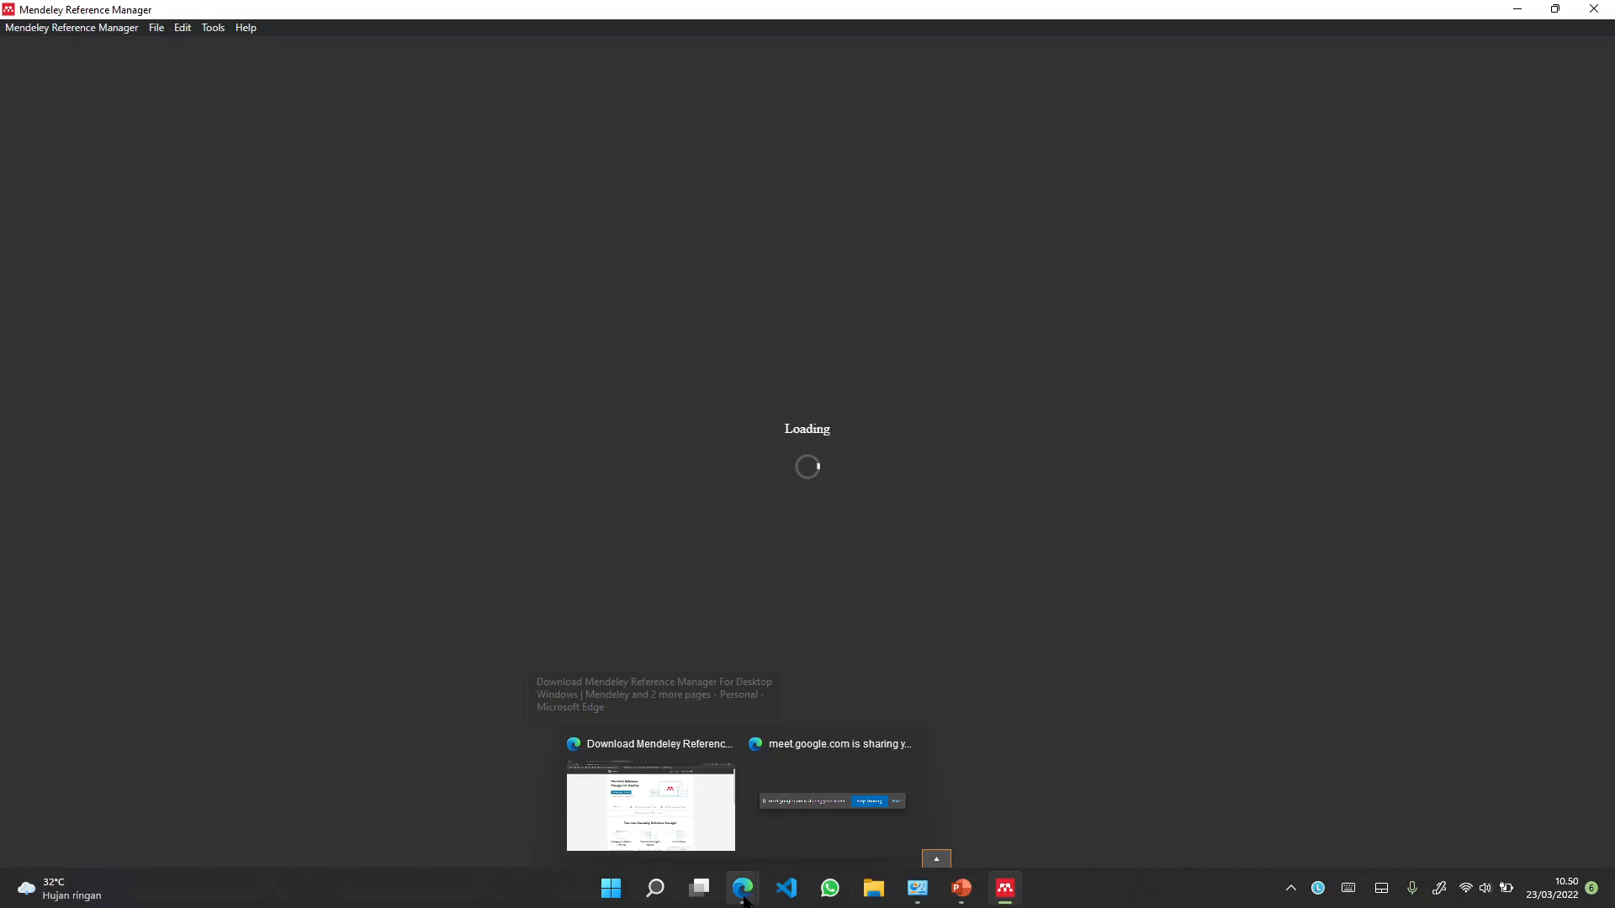
In the PowerPoint slideshow, advance to slide 20 '3. Install Plugin di Word'
left_click(961, 888)
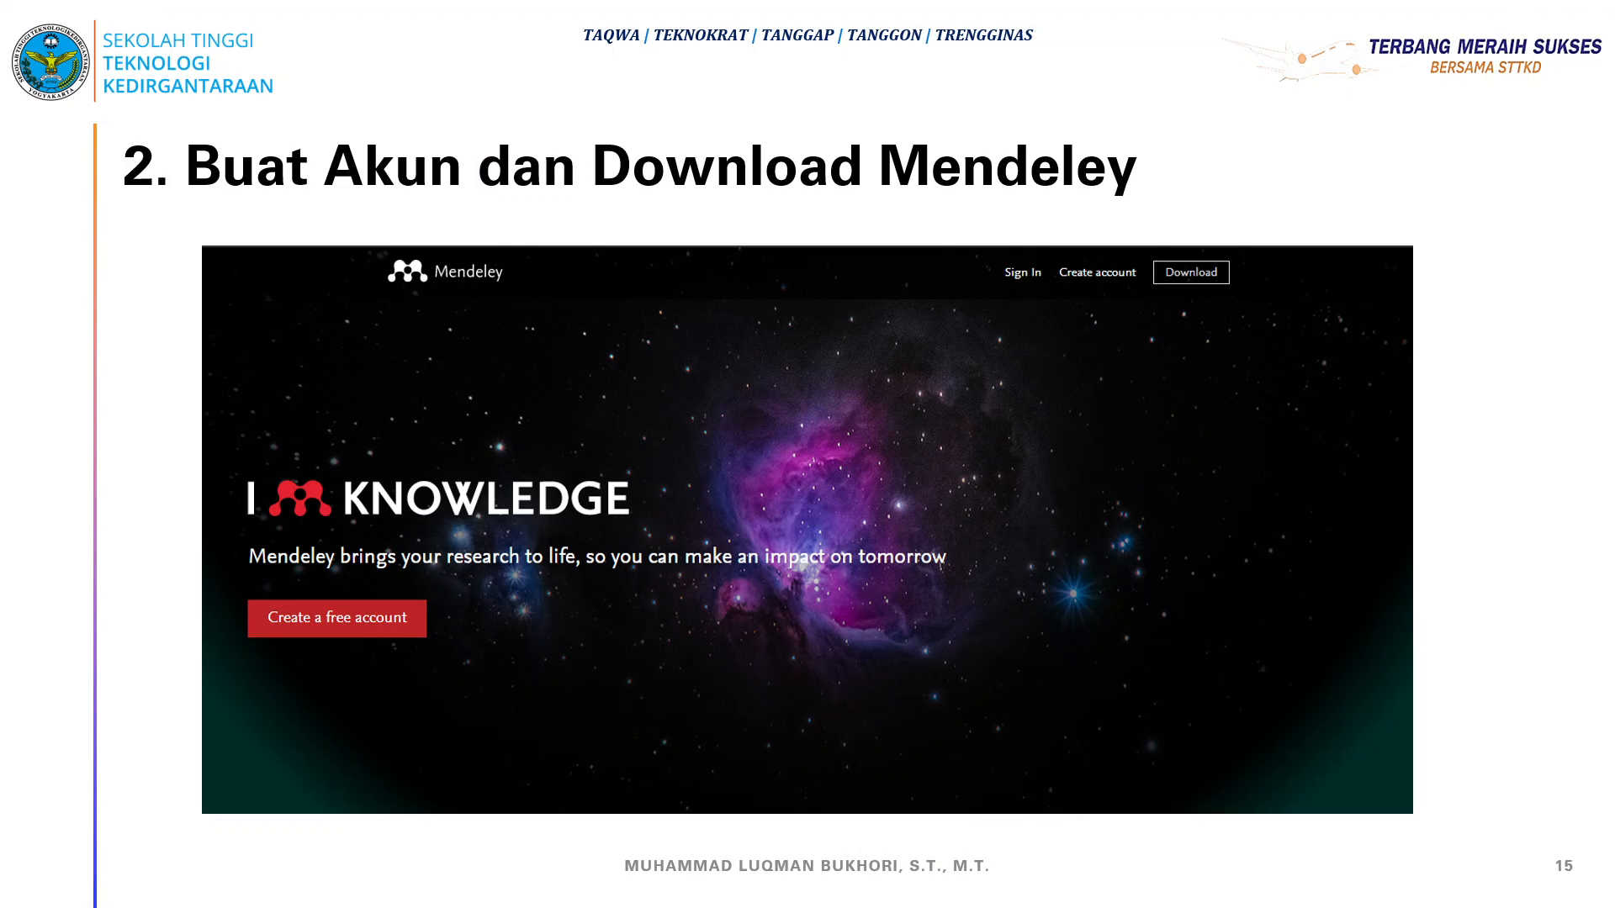
left_click(773, 446)
left_click(774, 447)
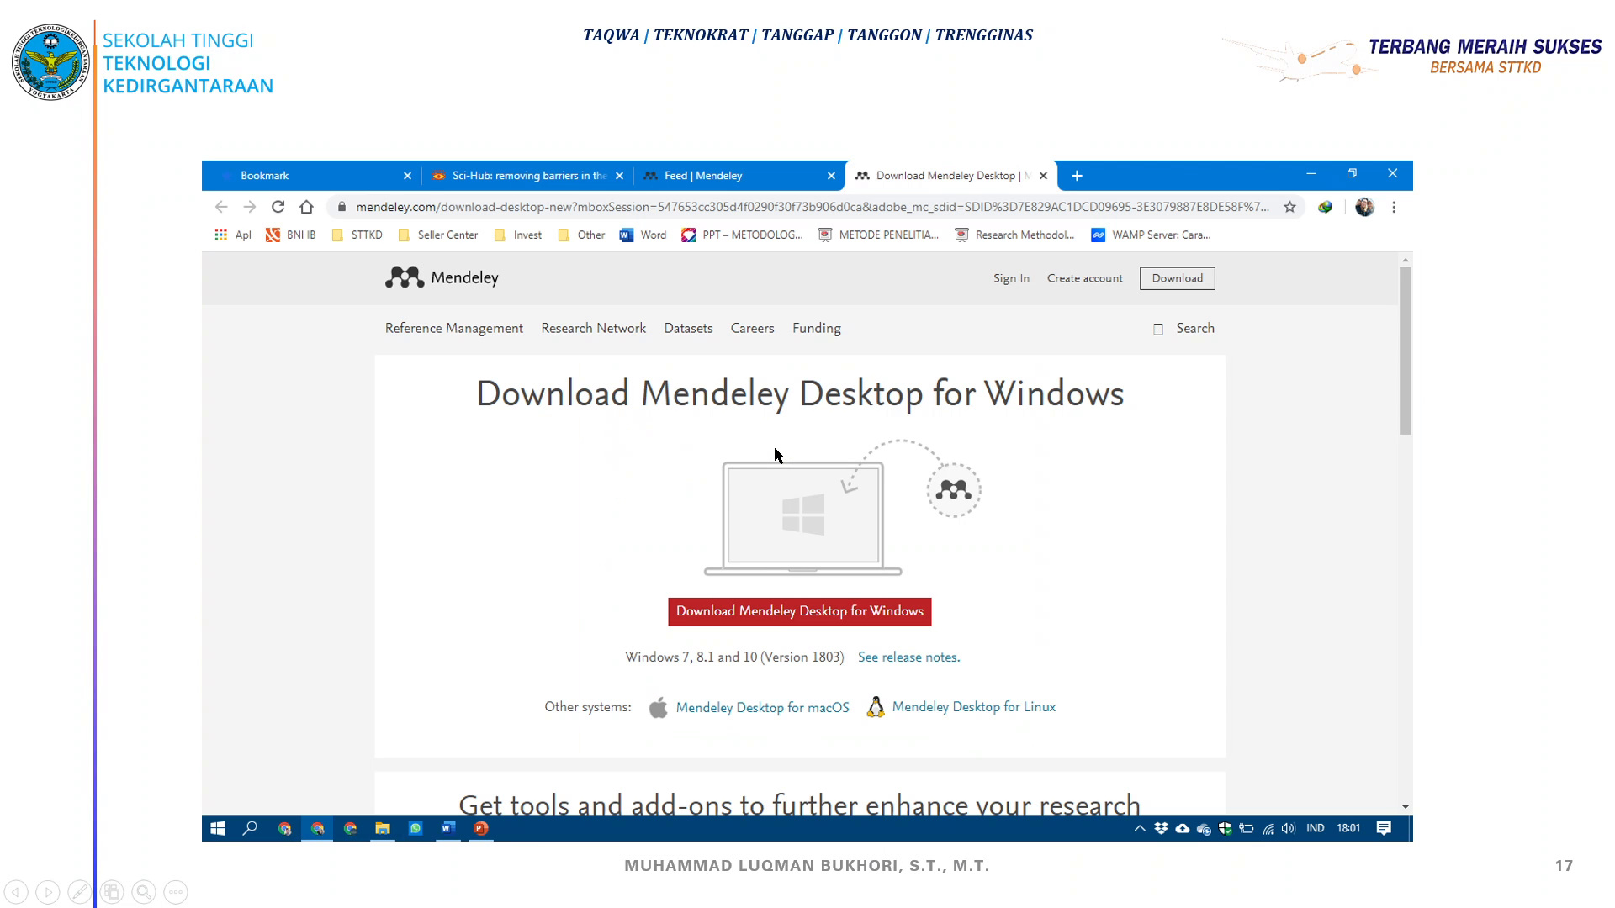
left_click(767, 448)
left_click(805, 461)
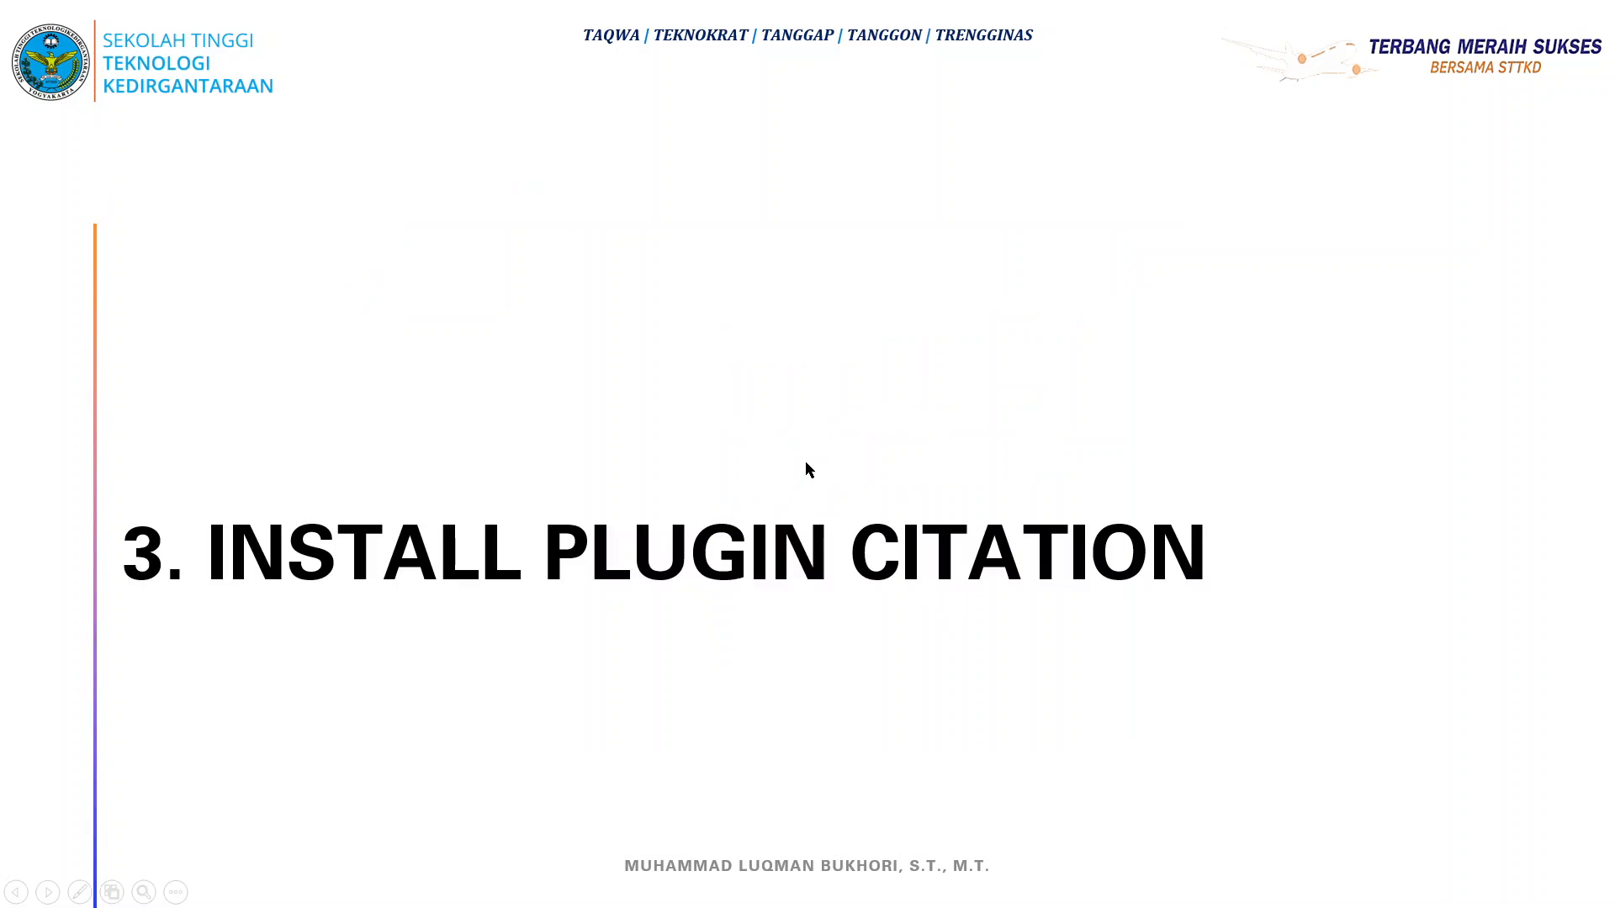
key("Left")
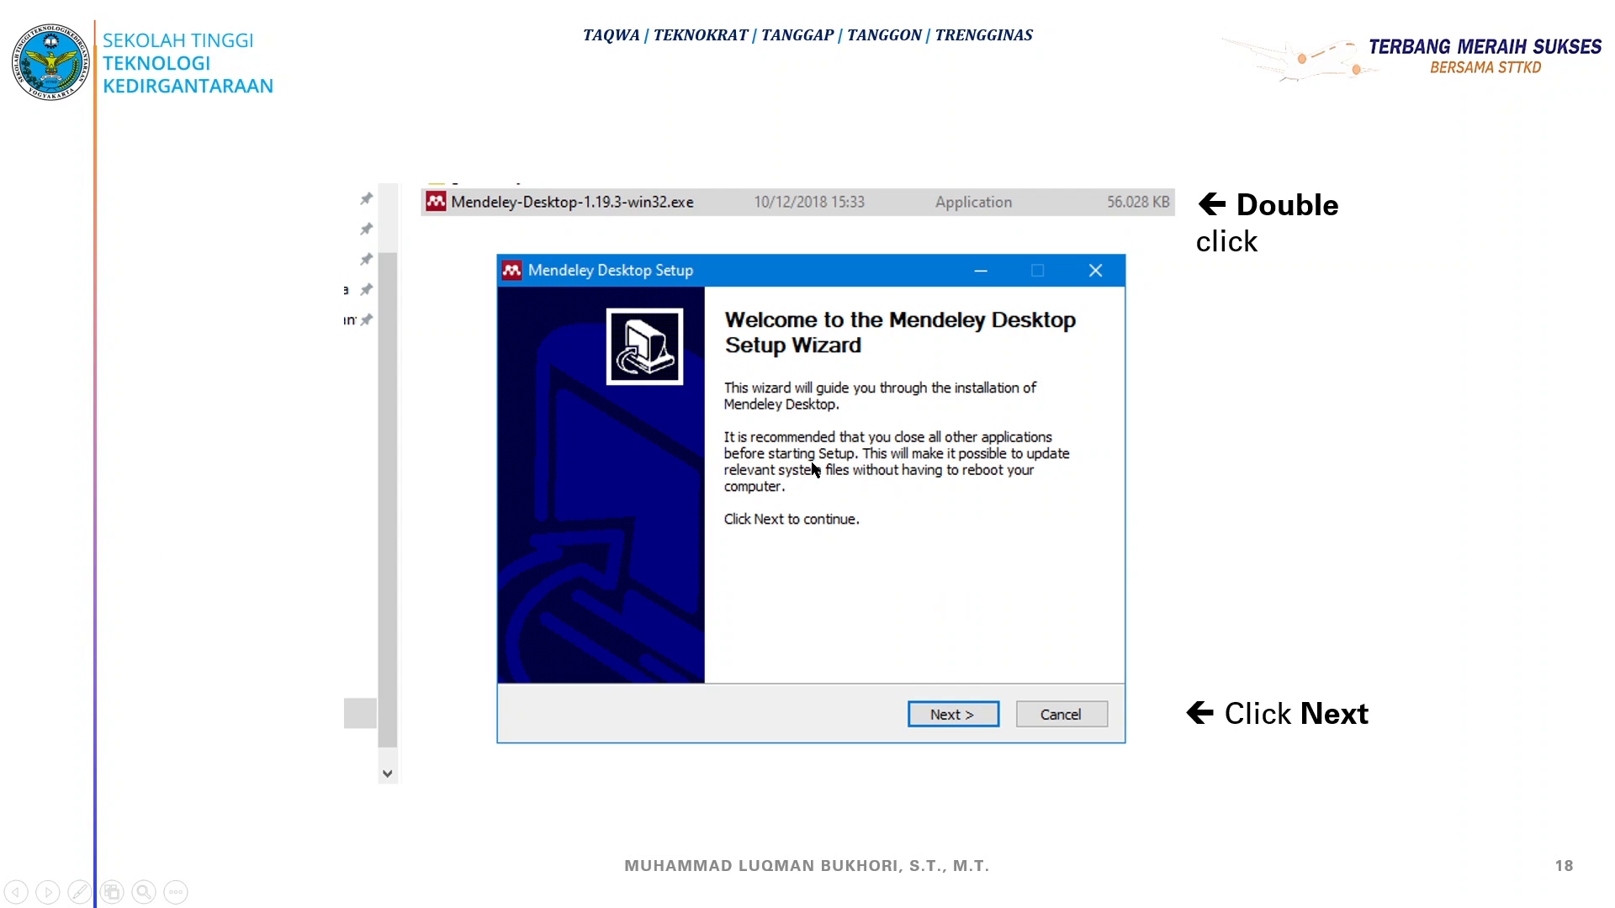
left_click(812, 464)
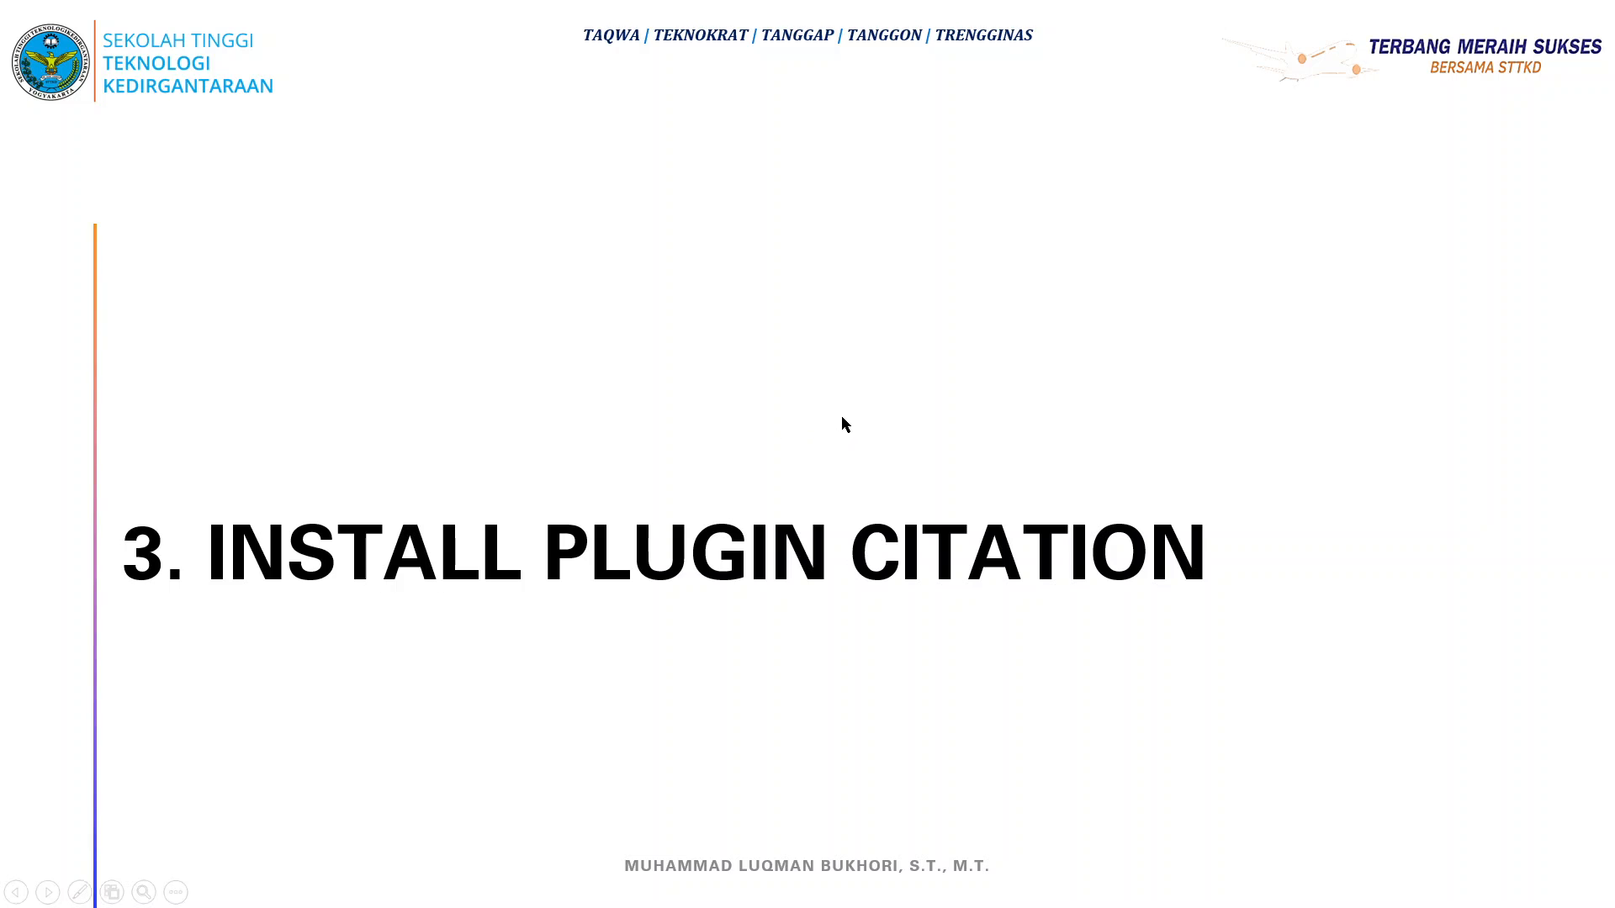
key("Right")
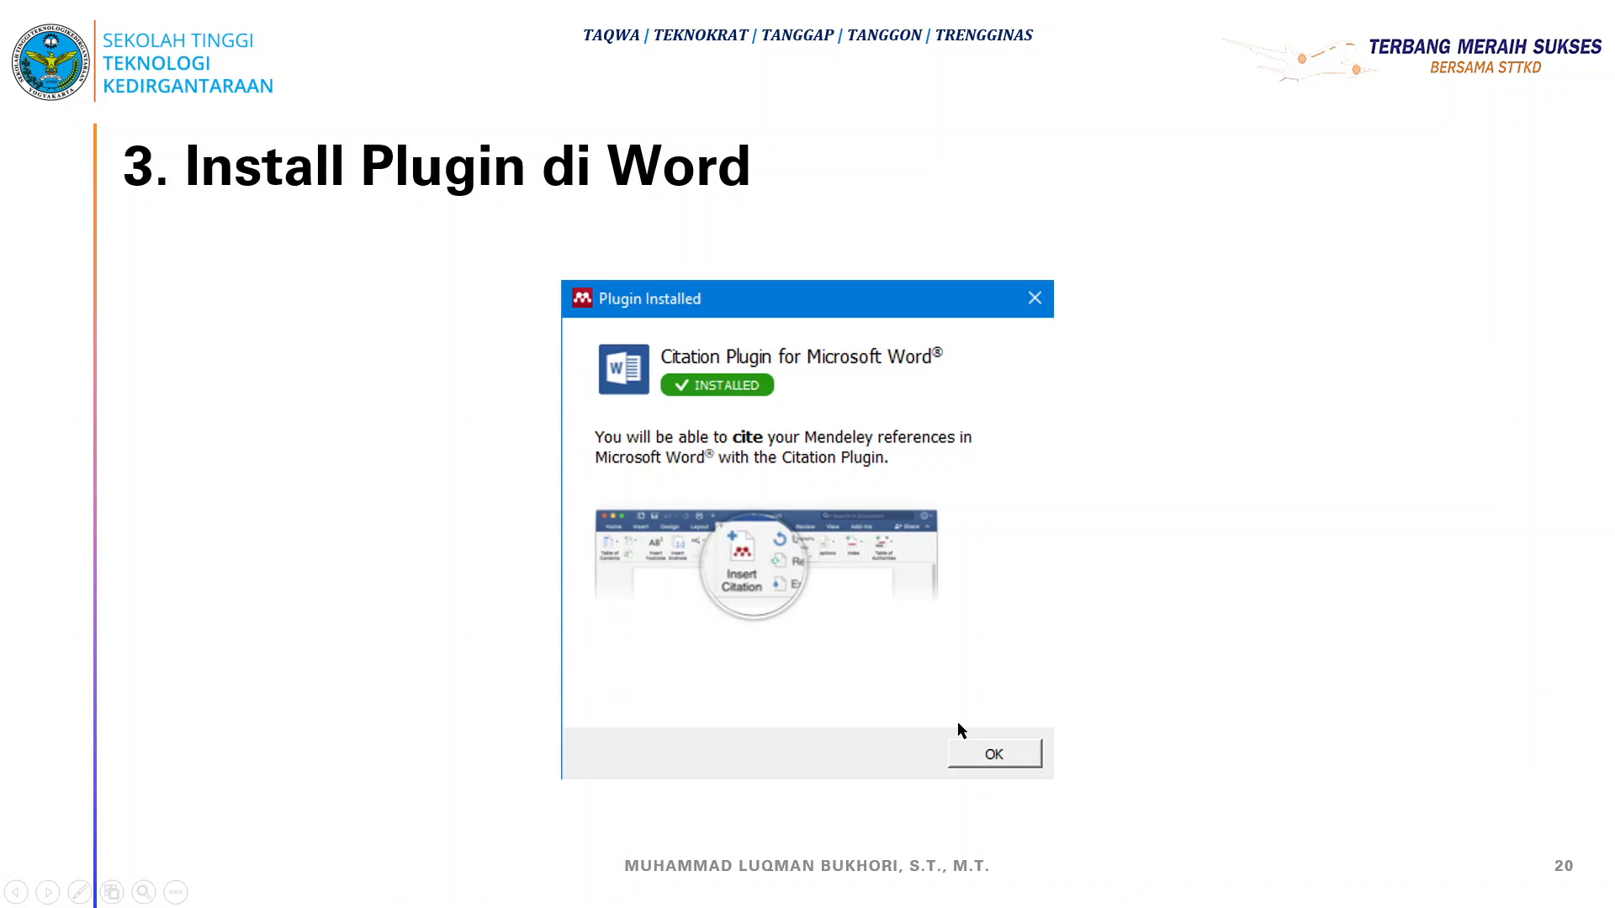
Switch back to Mendeley Reference Manager, then bring up the Windows Start menu
key("super")
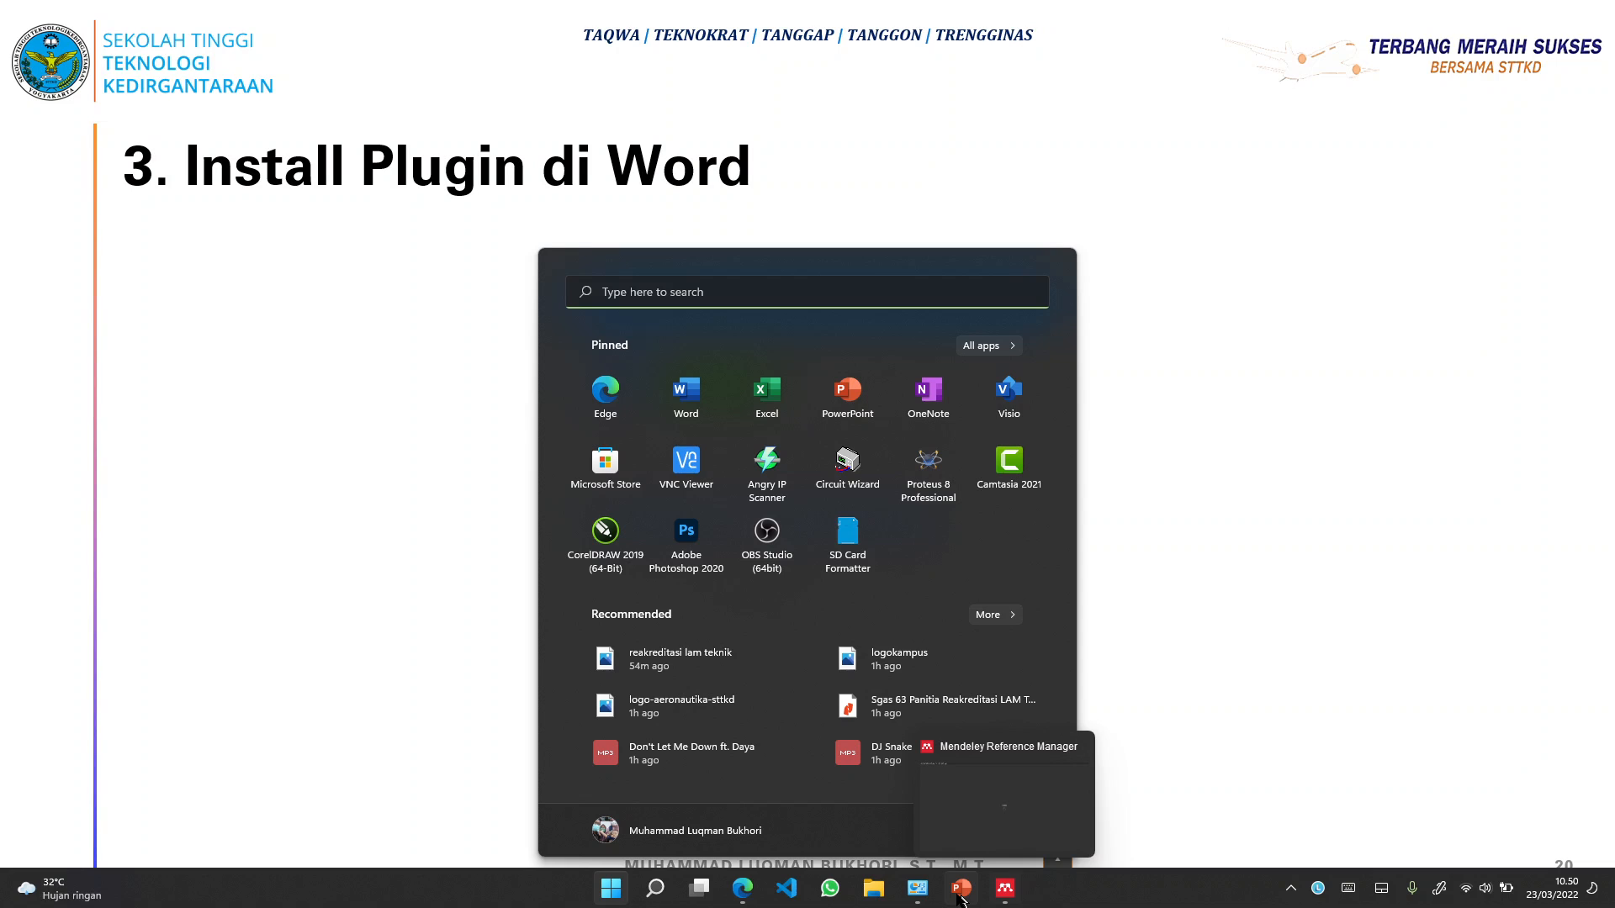
left_click(1005, 888)
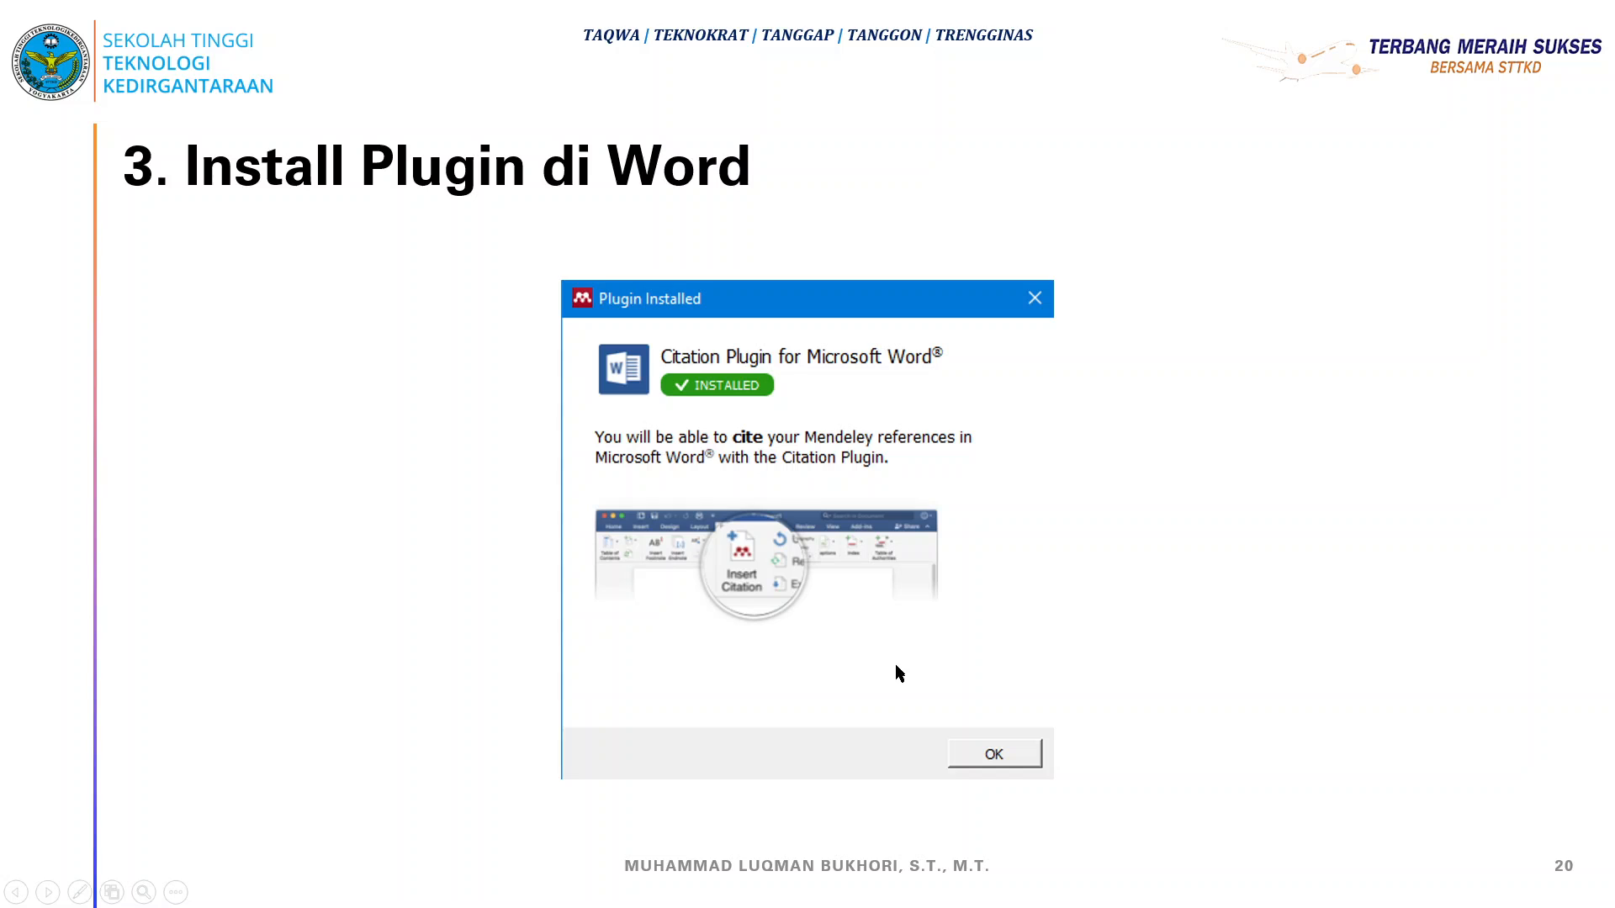
key("super")
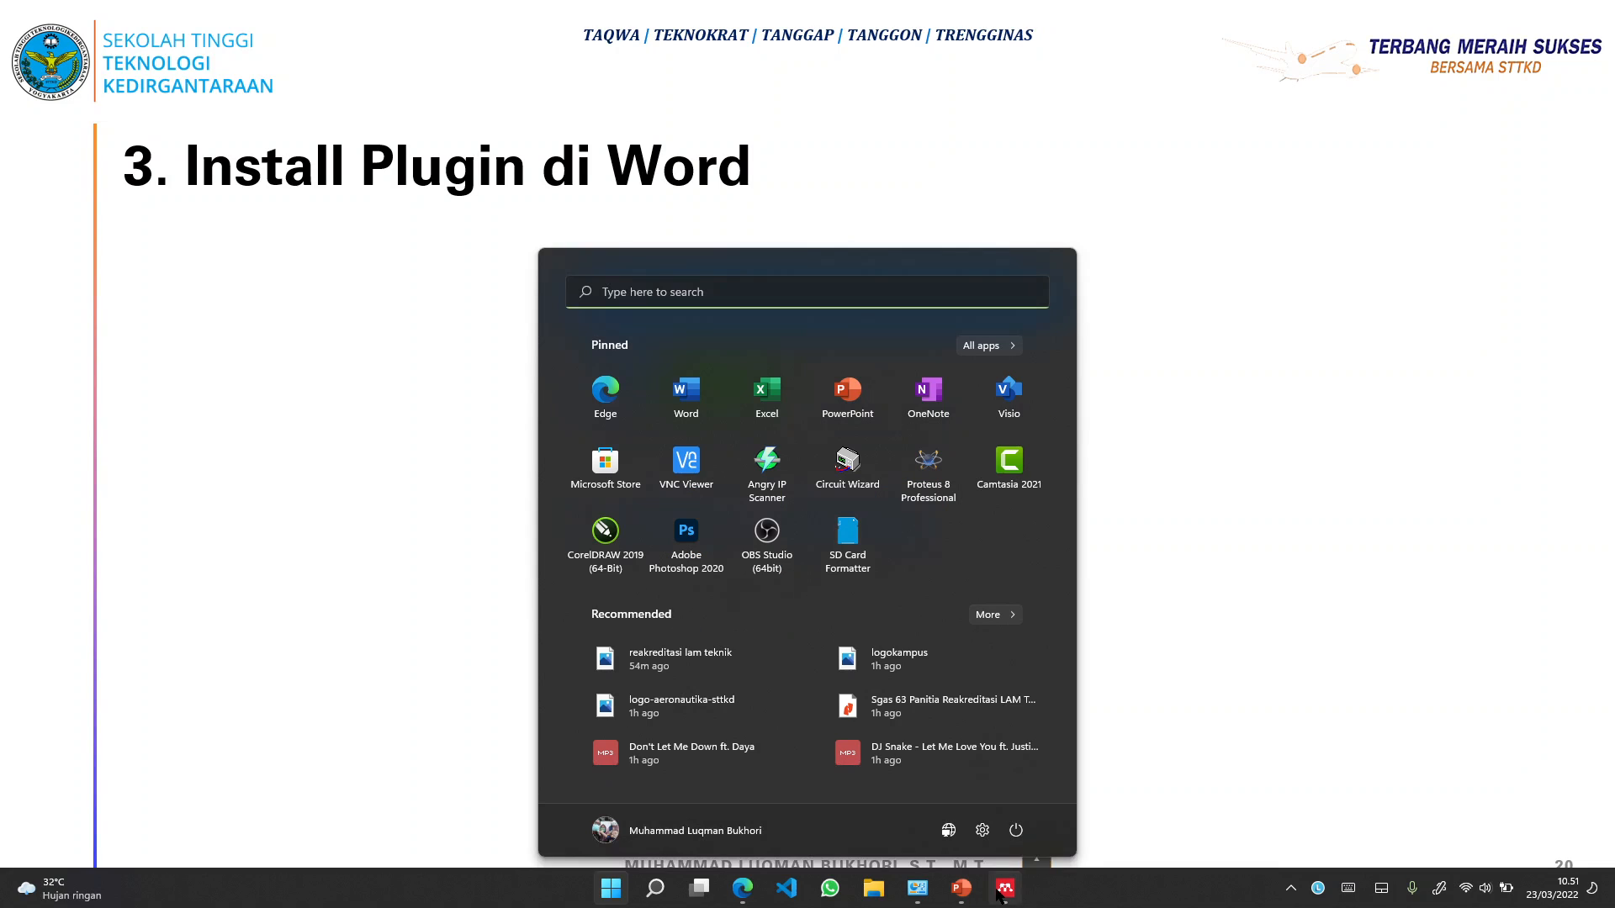
From Mendeley's Tools menu, choose Install Mendeley Cite for Microsoft Word
left_click(1001, 890)
left_click(124, 30)
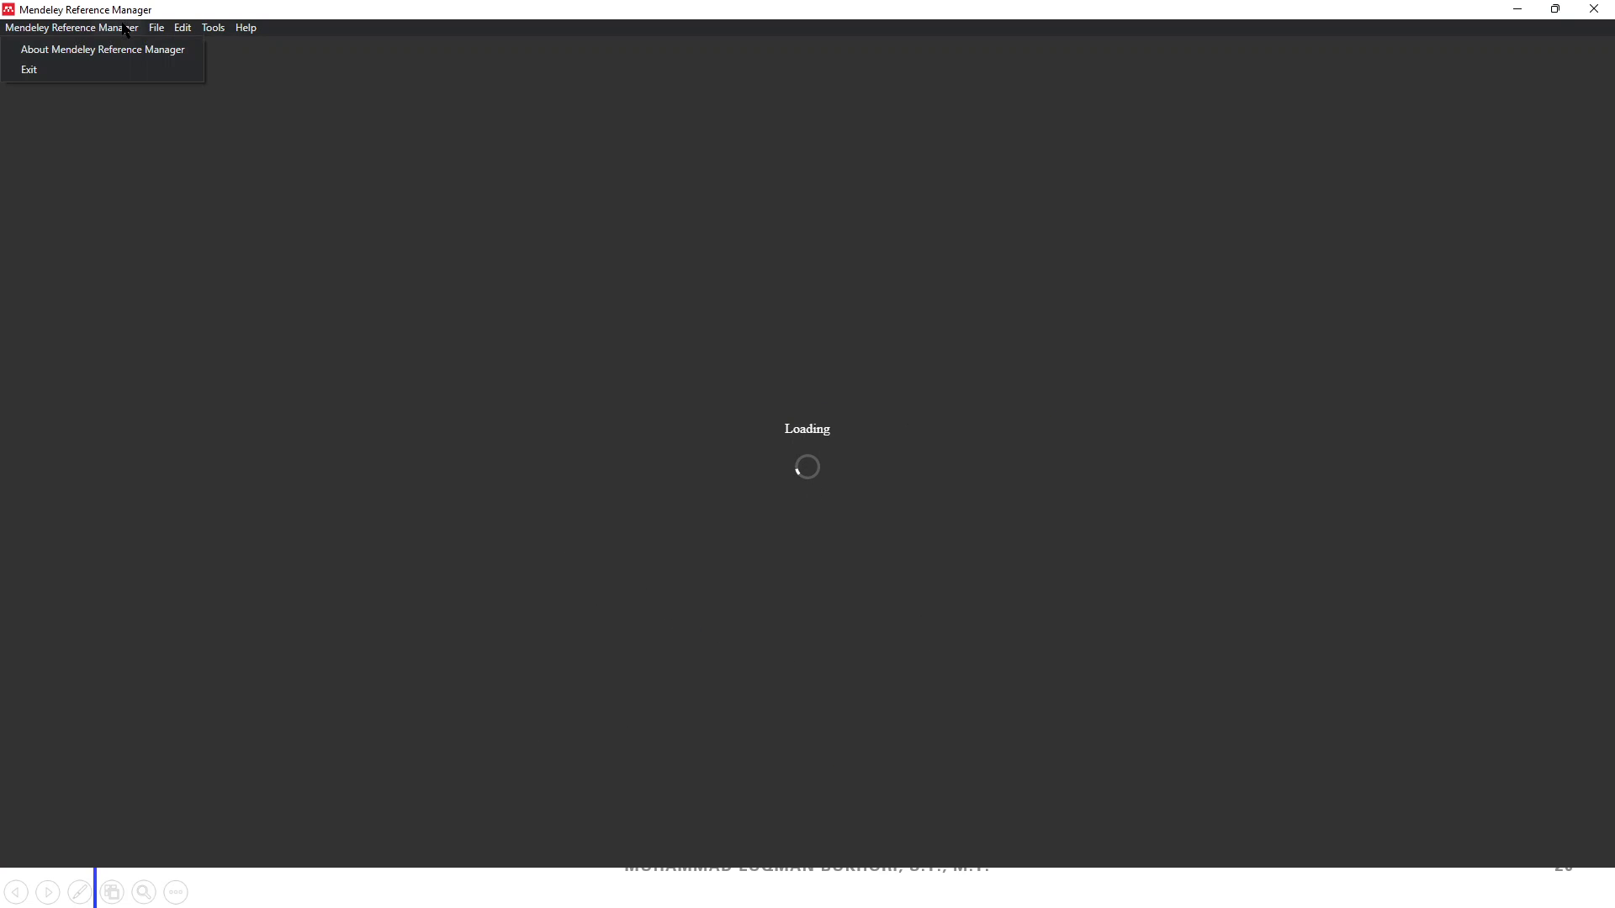
mouse_move(157, 35)
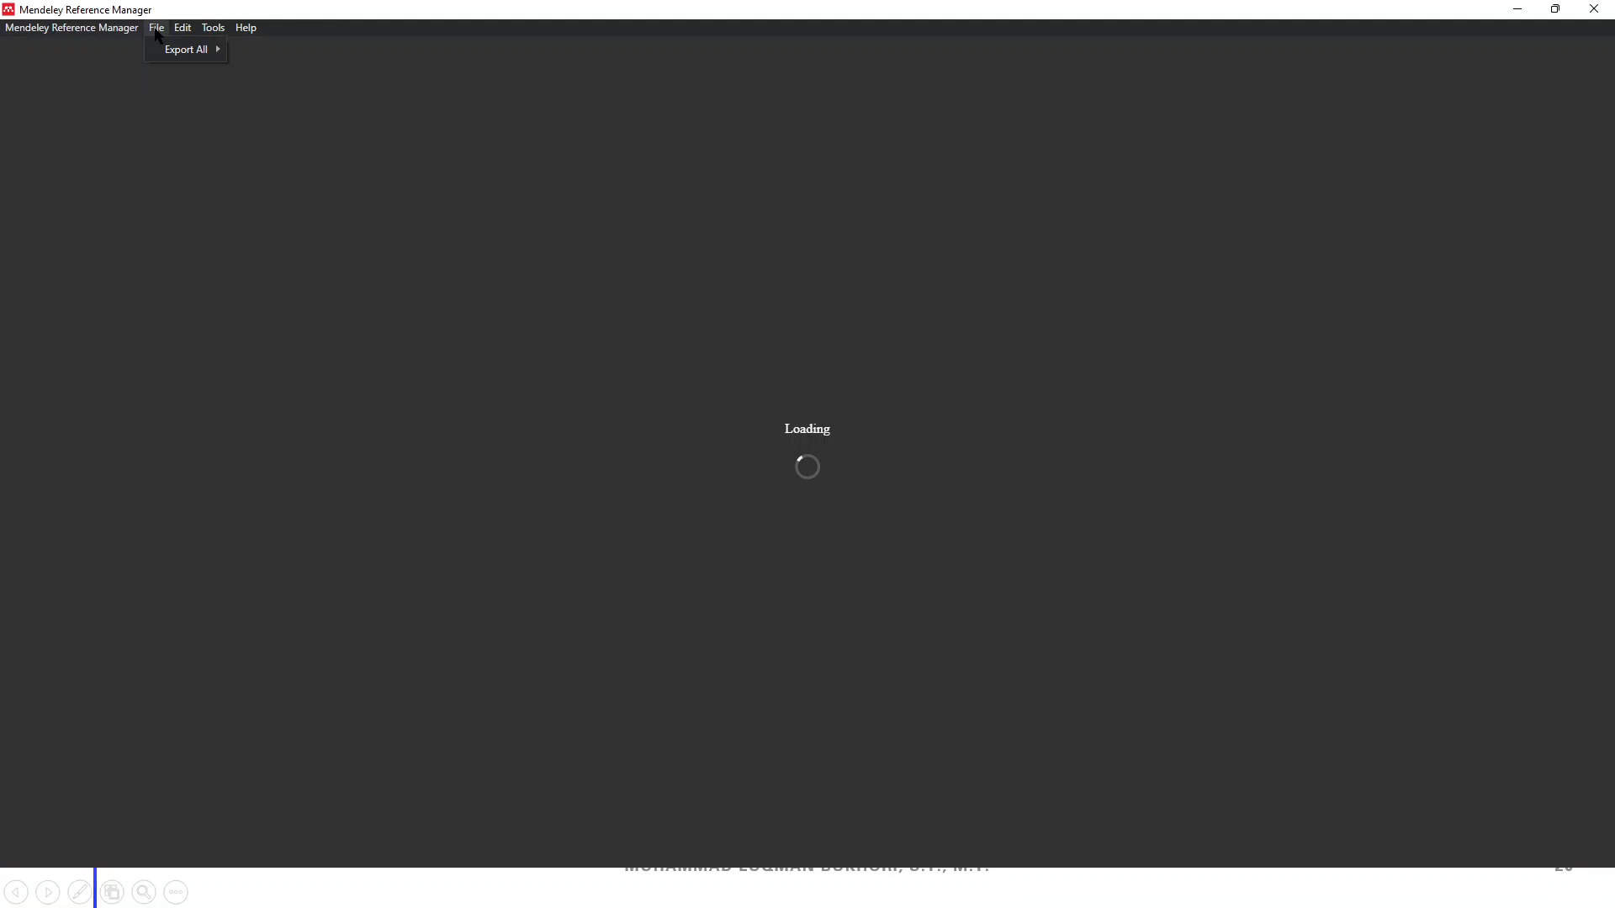
mouse_move(217, 31)
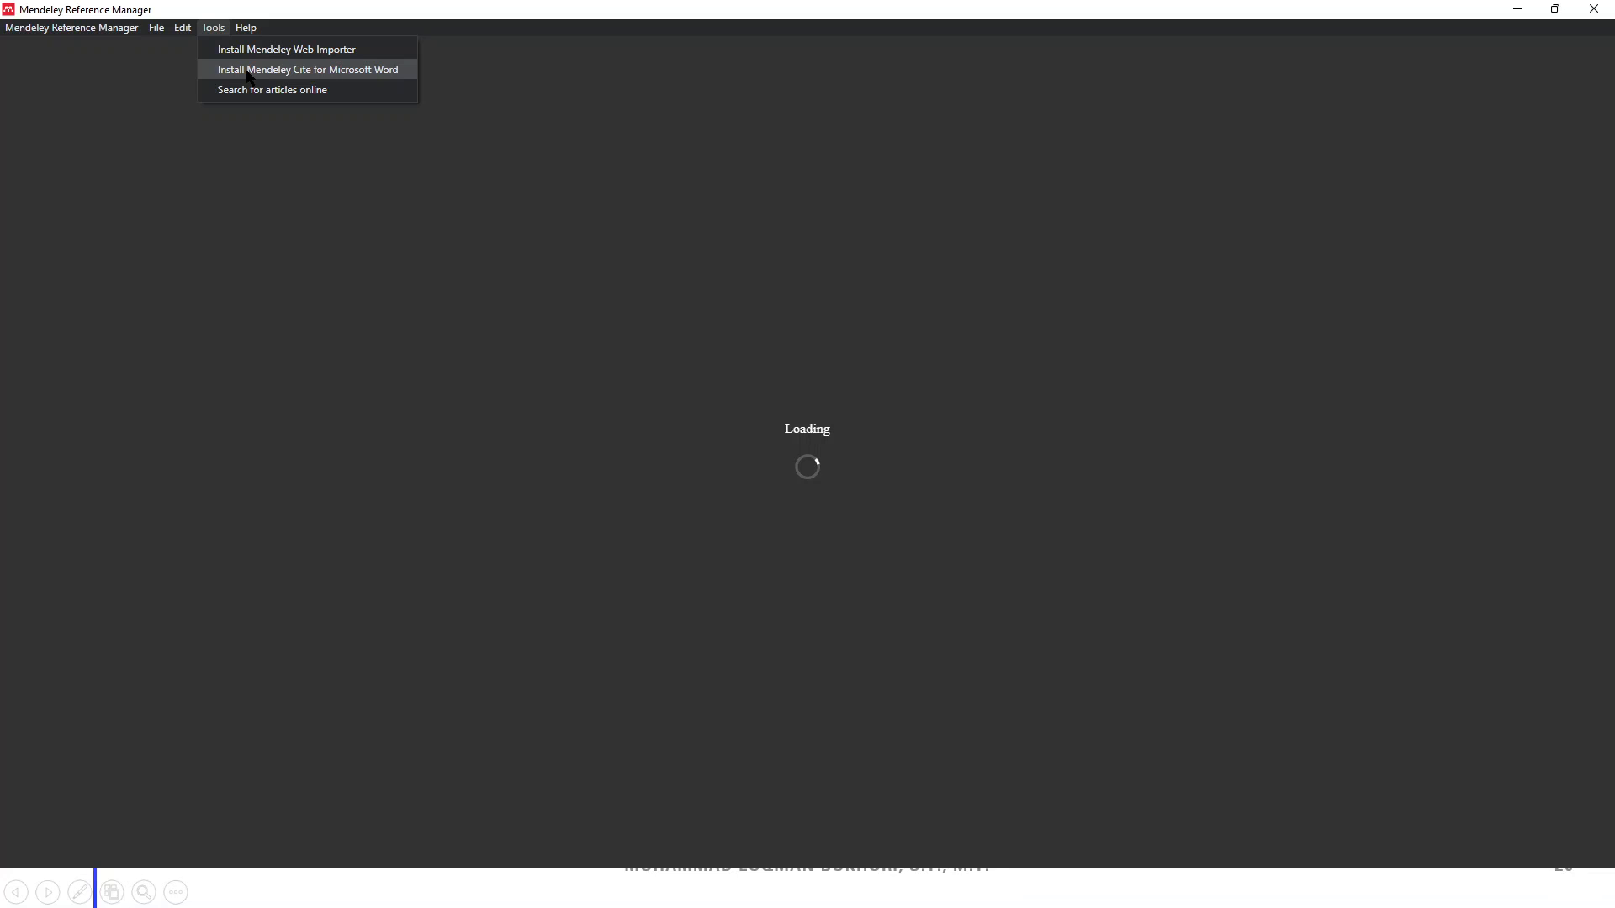
left_click(249, 76)
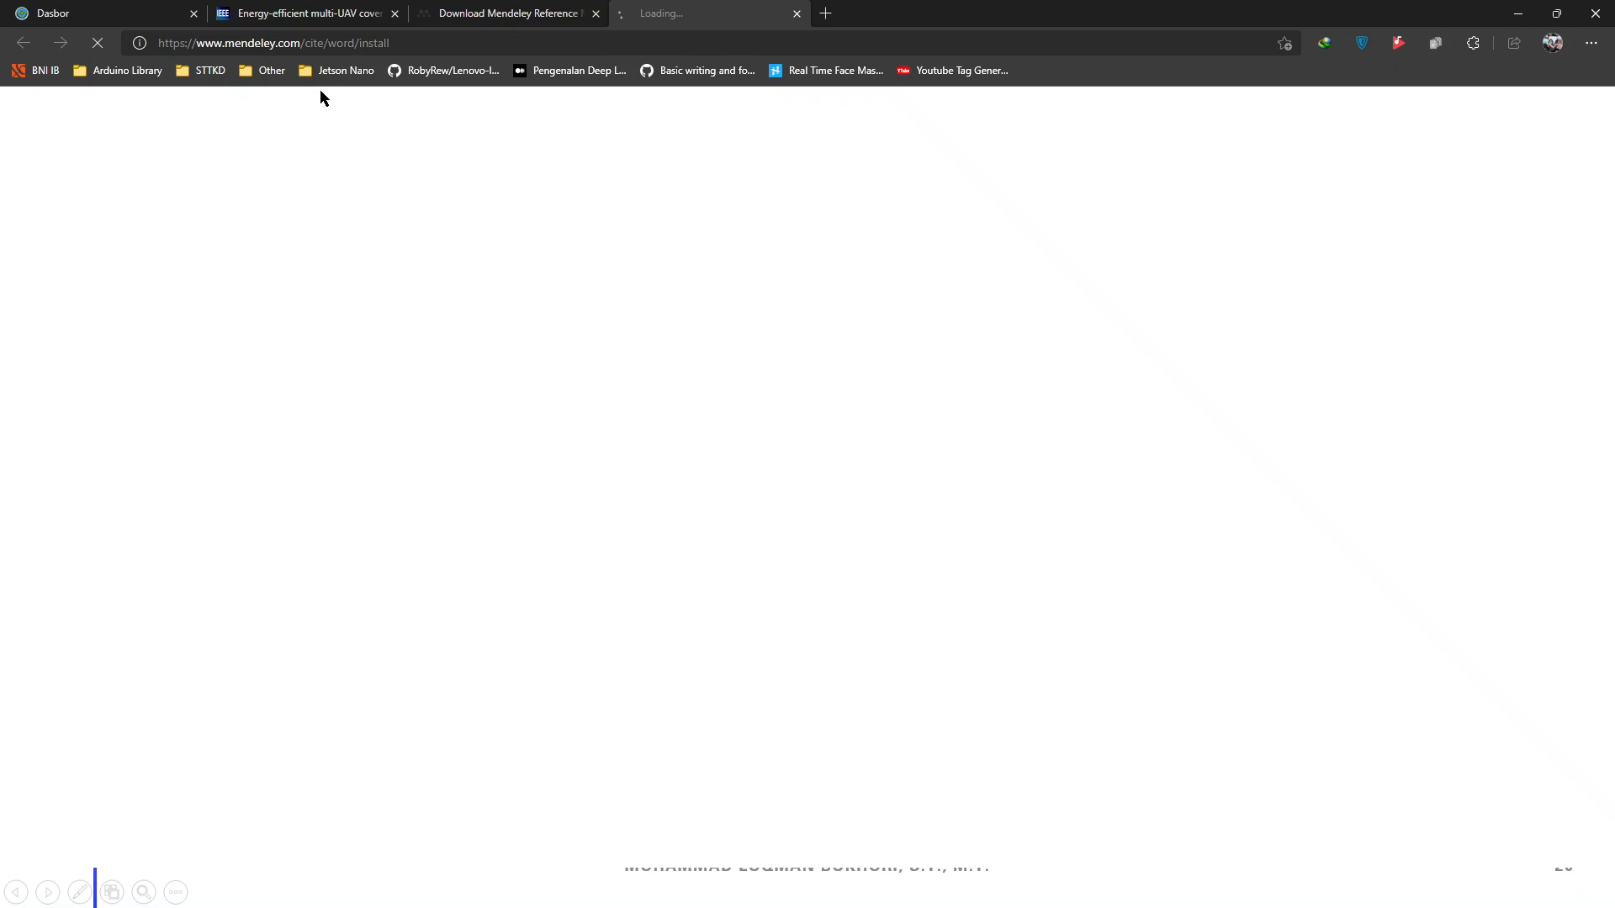
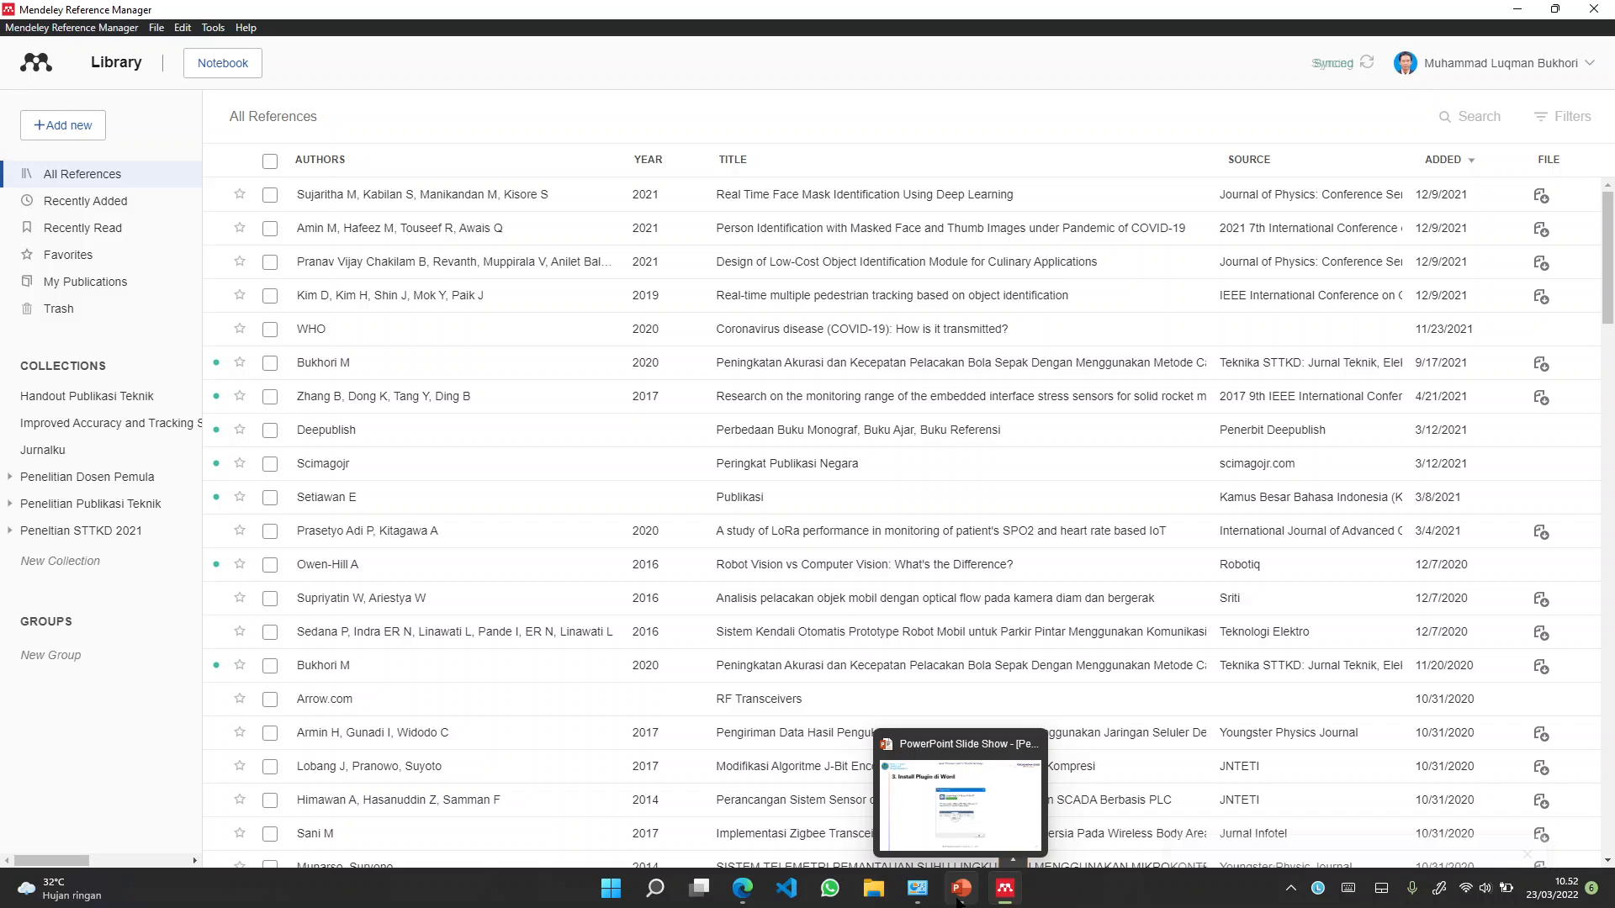
Advance the PowerPoint slideshow to slide 21 on creating folders, then return to Mendeley
left_click(958, 901)
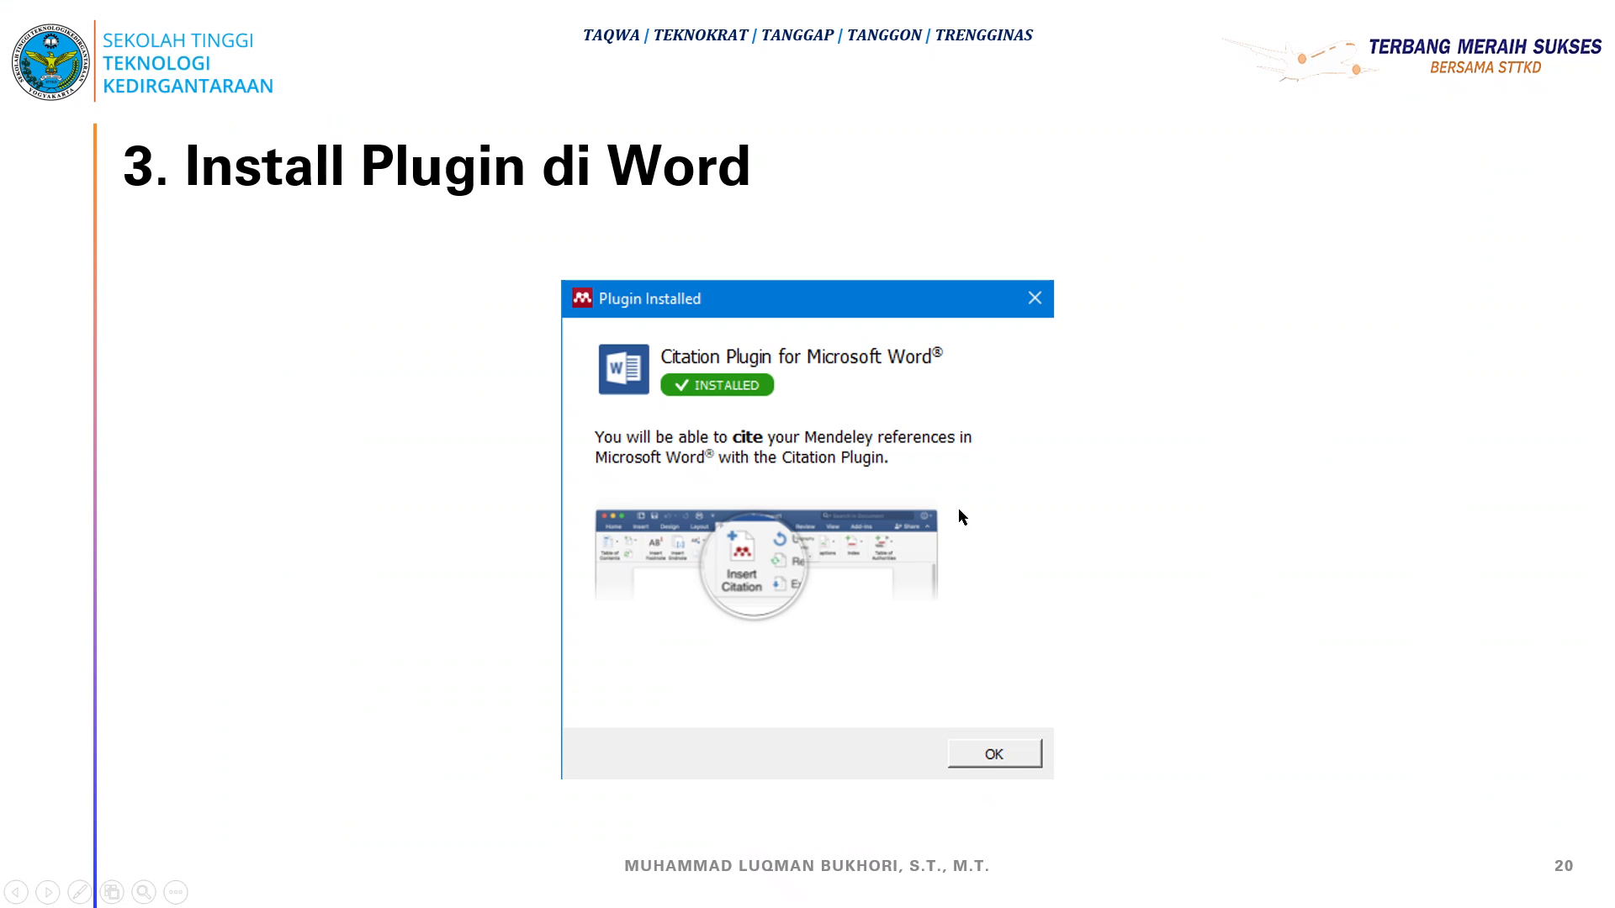
left_click(957, 508)
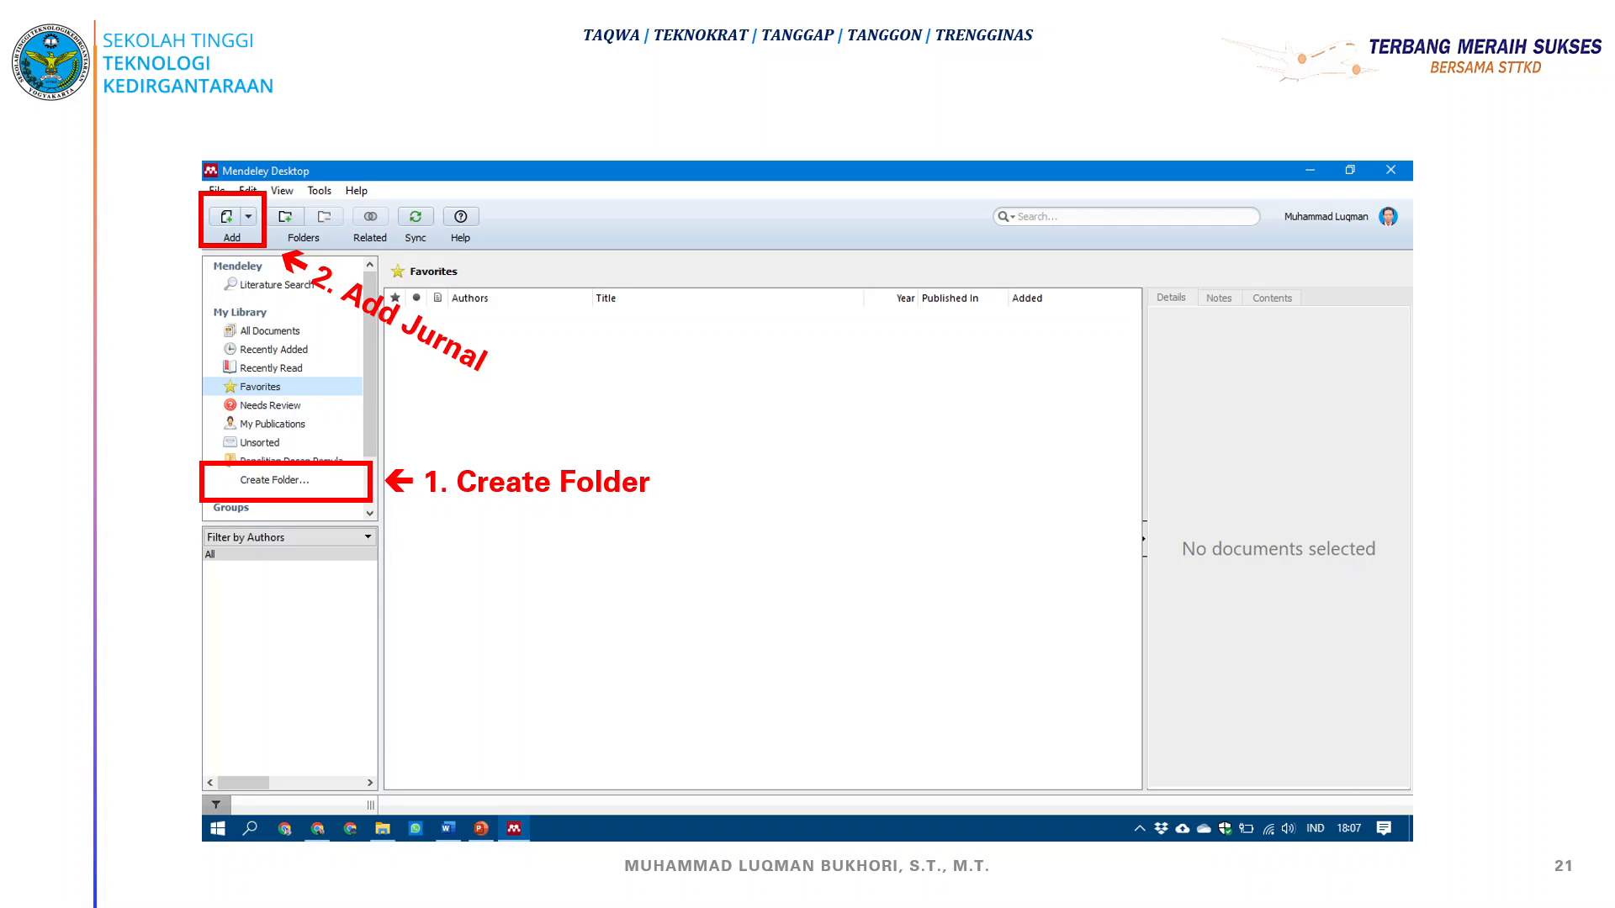
key("super")
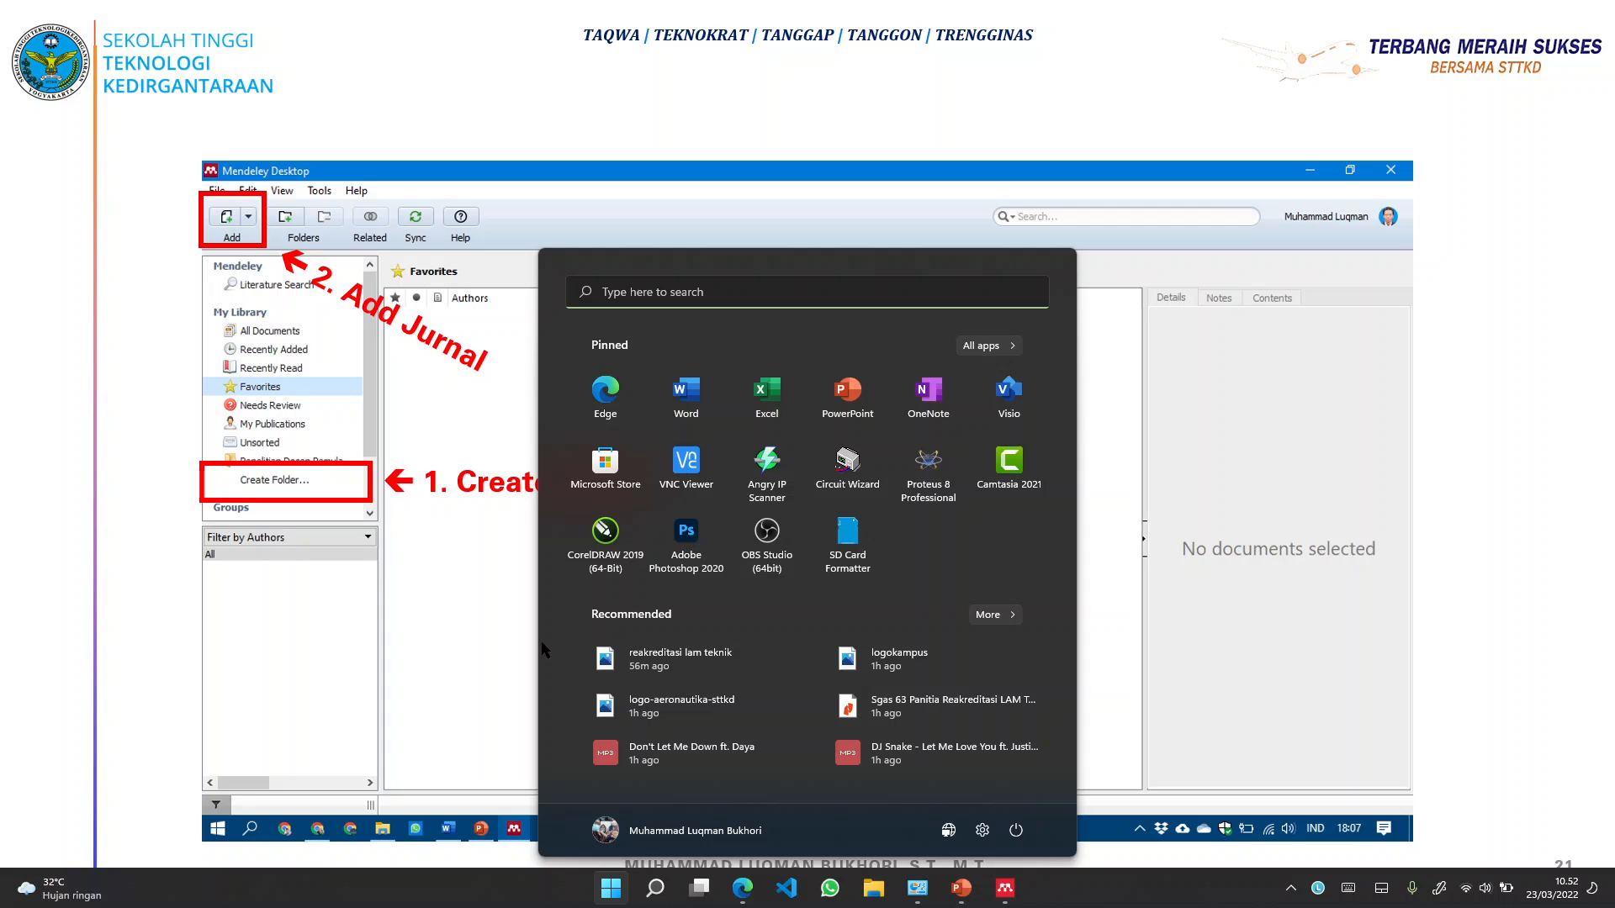
left_click(1005, 888)
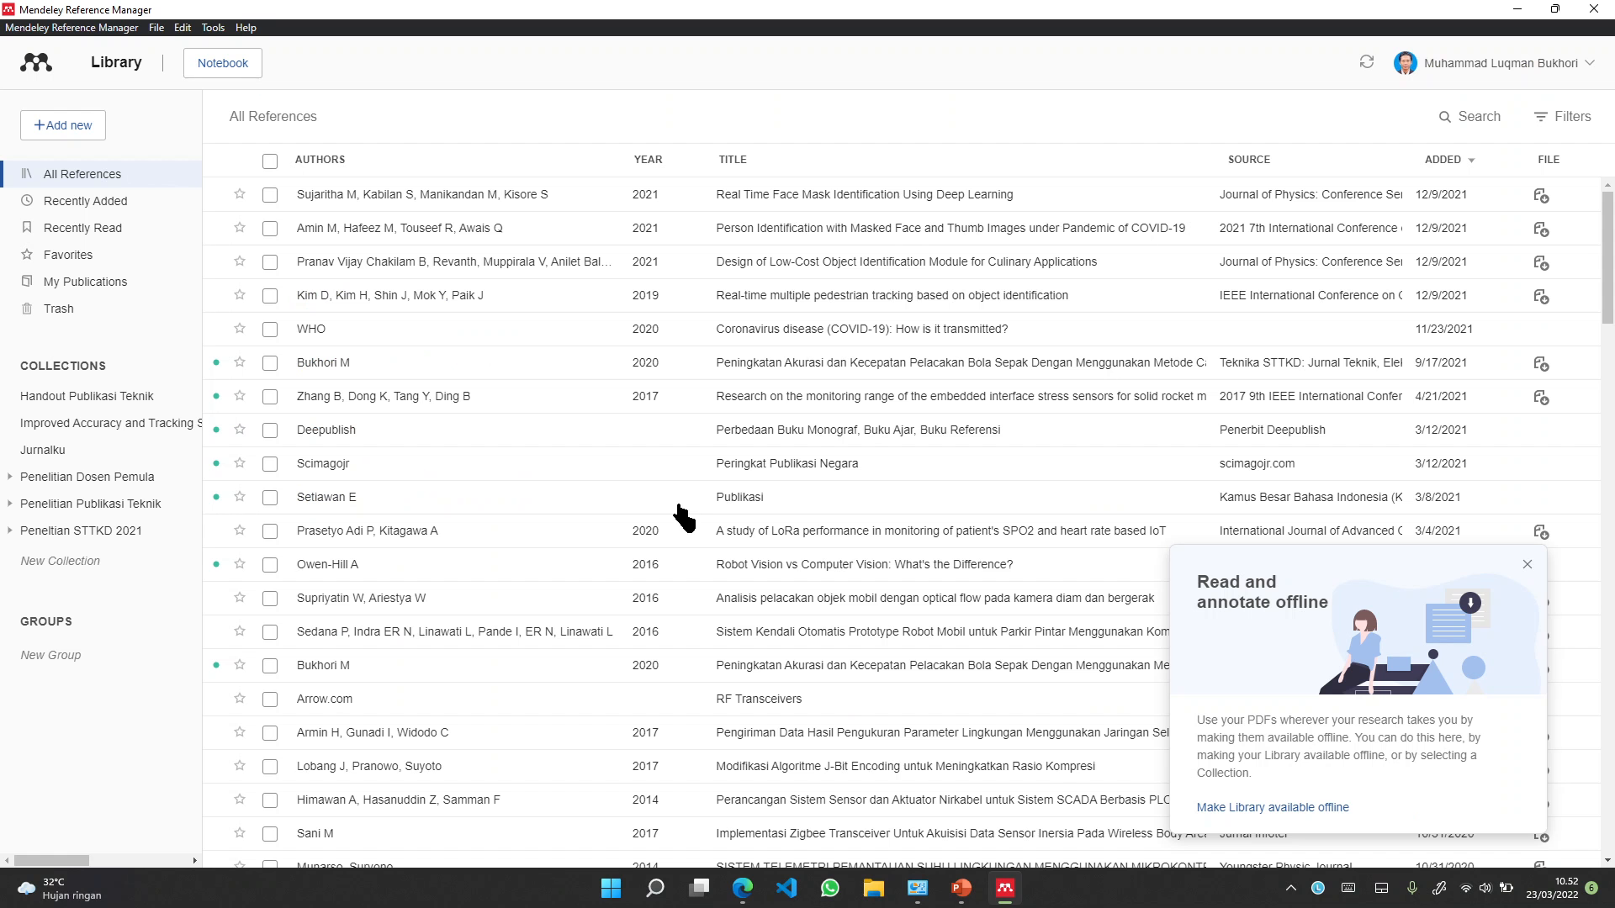
Close the 'Read and annotate offline' tip and scroll through the All References list
left_click(1527, 564)
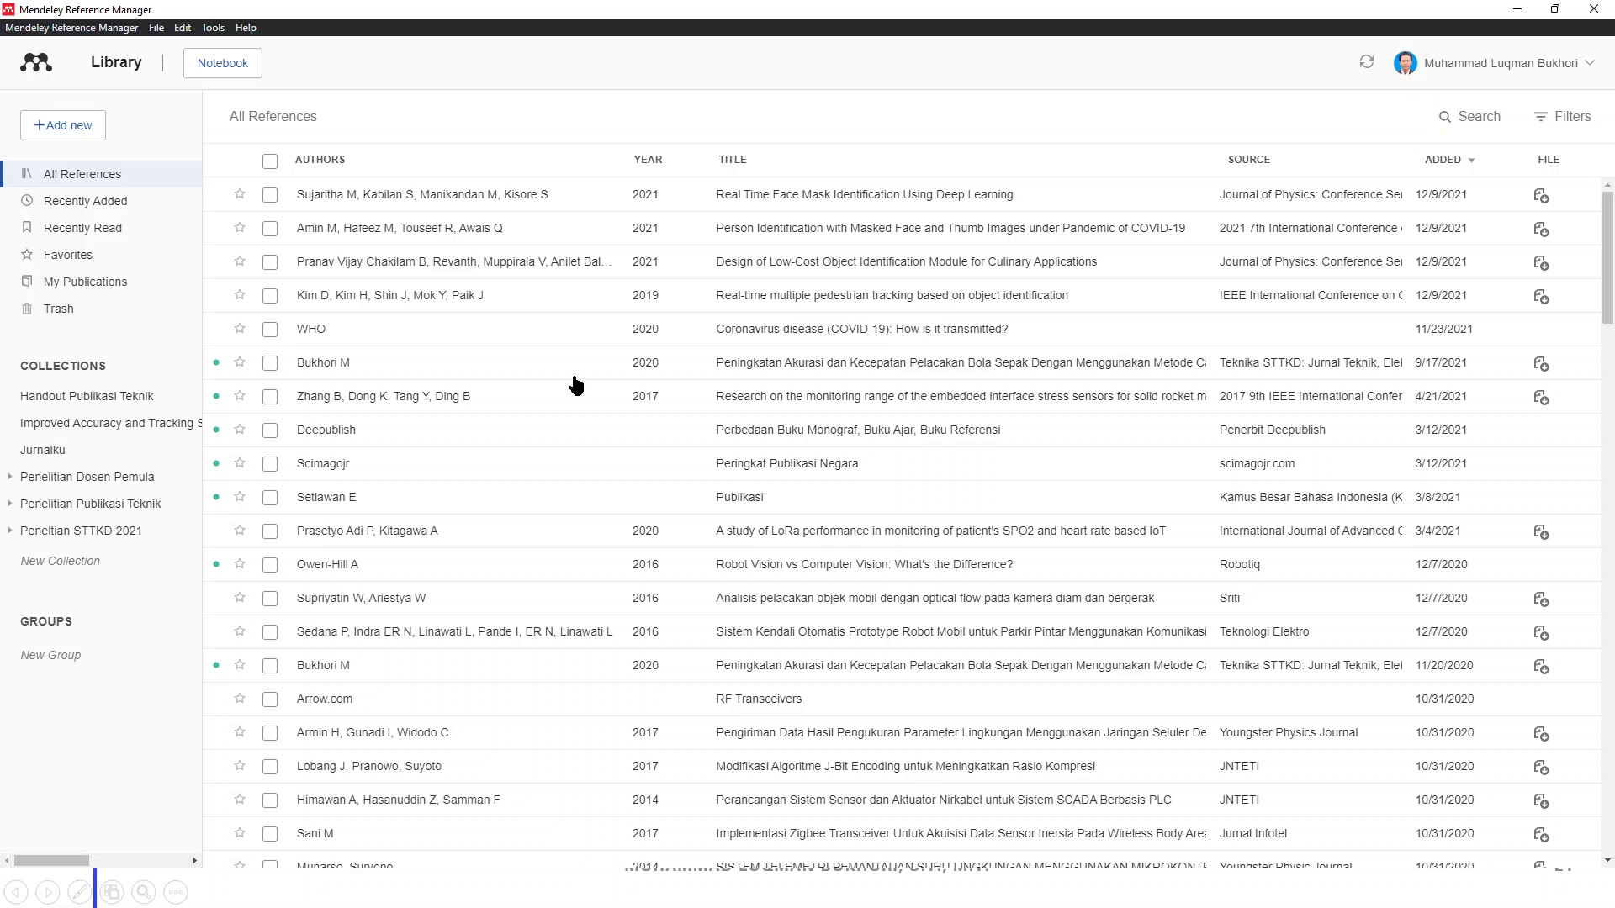
scroll(417, 330, "down", 5)
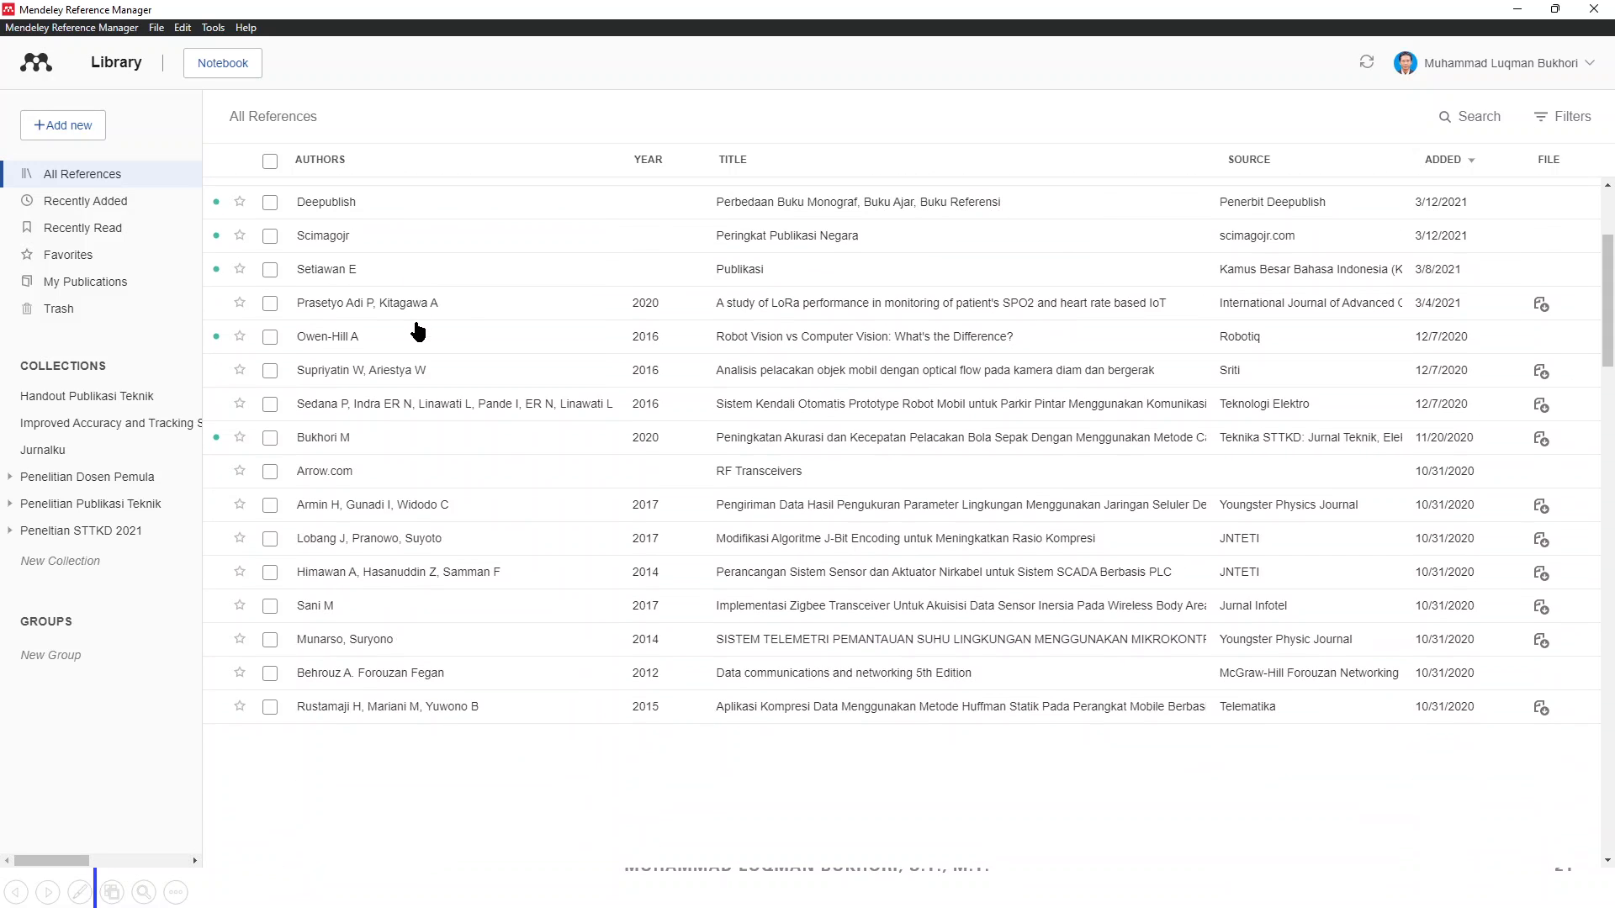
scroll(417, 330, "down", 4)
scroll(442, 370, "up", 5)
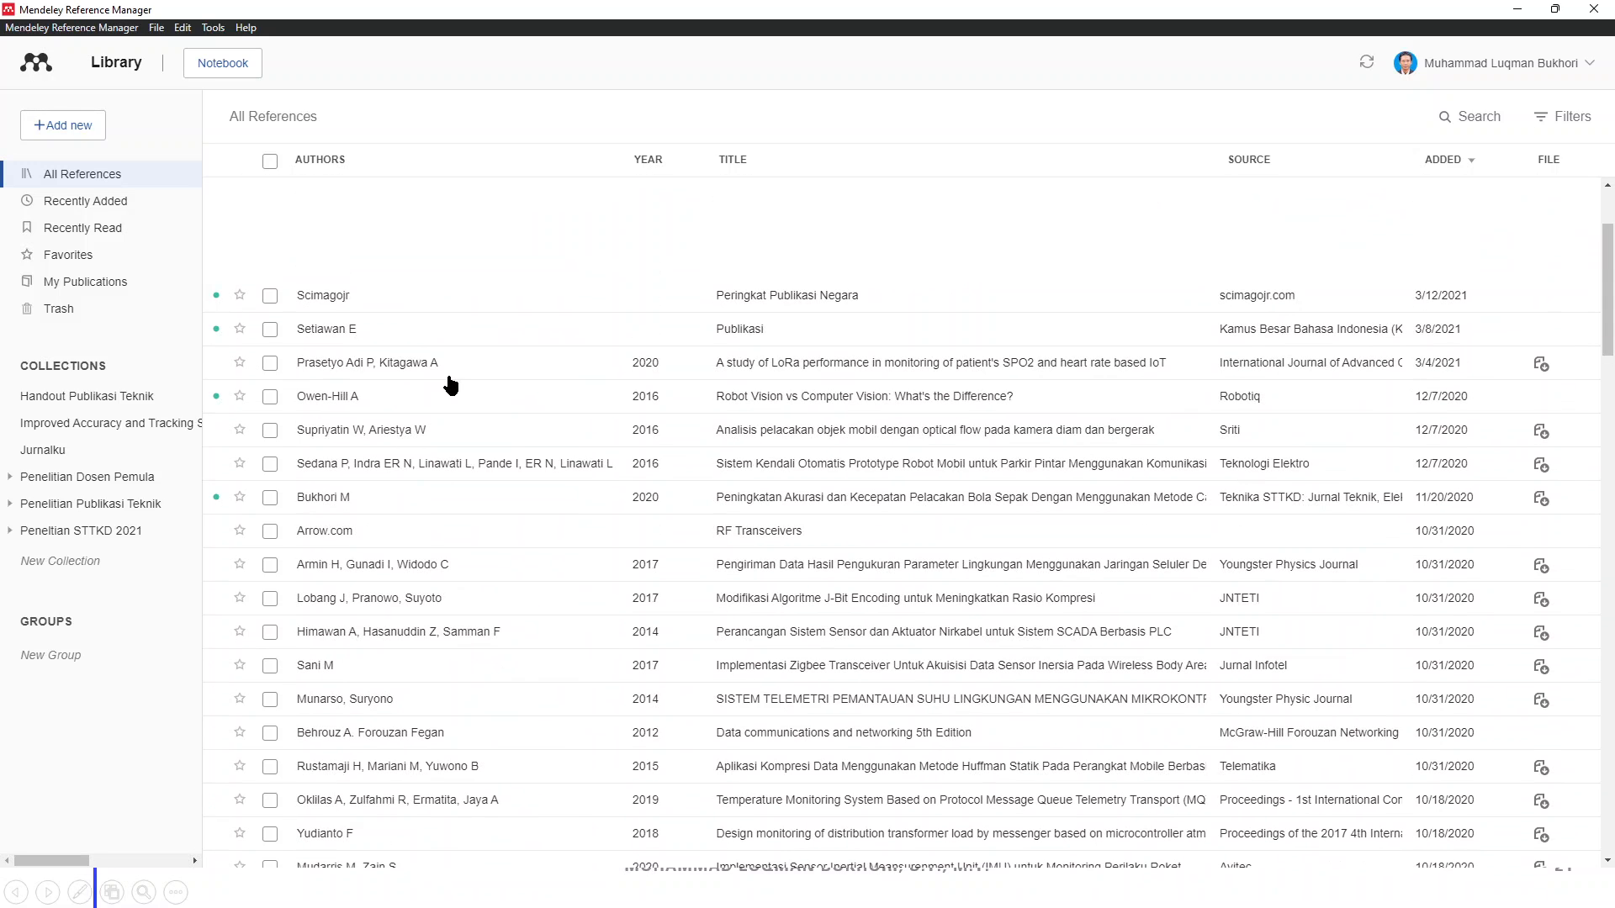
scroll(647, 345, "up", 2)
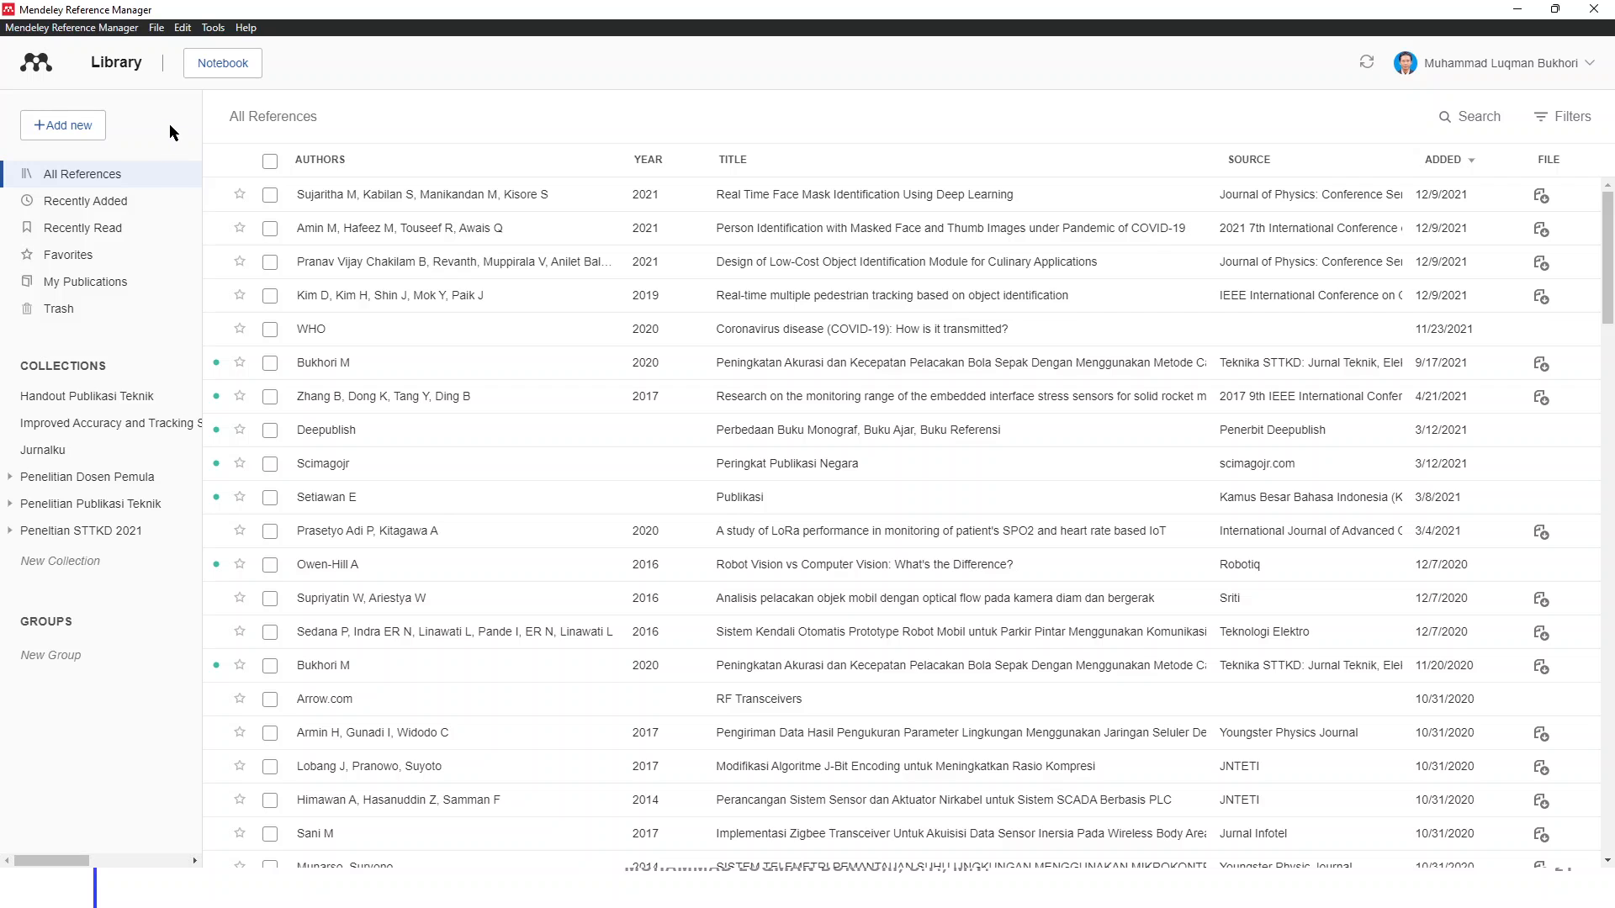
Show the Notebook panel, then the Annotations and Info side panels
left_click(212, 67)
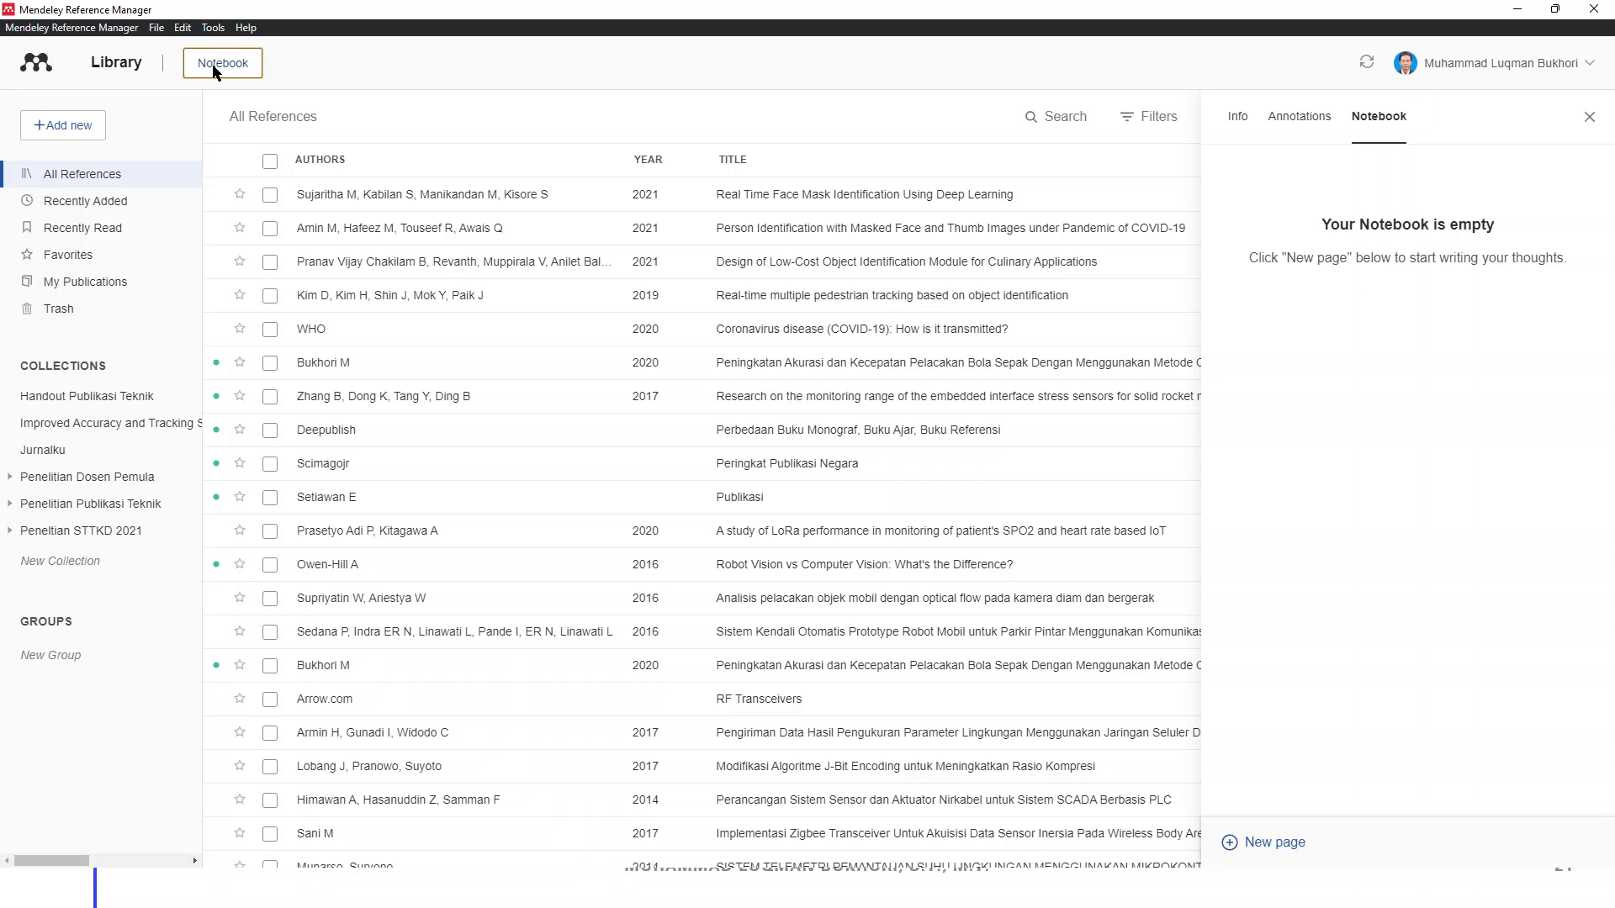
left_click(1312, 120)
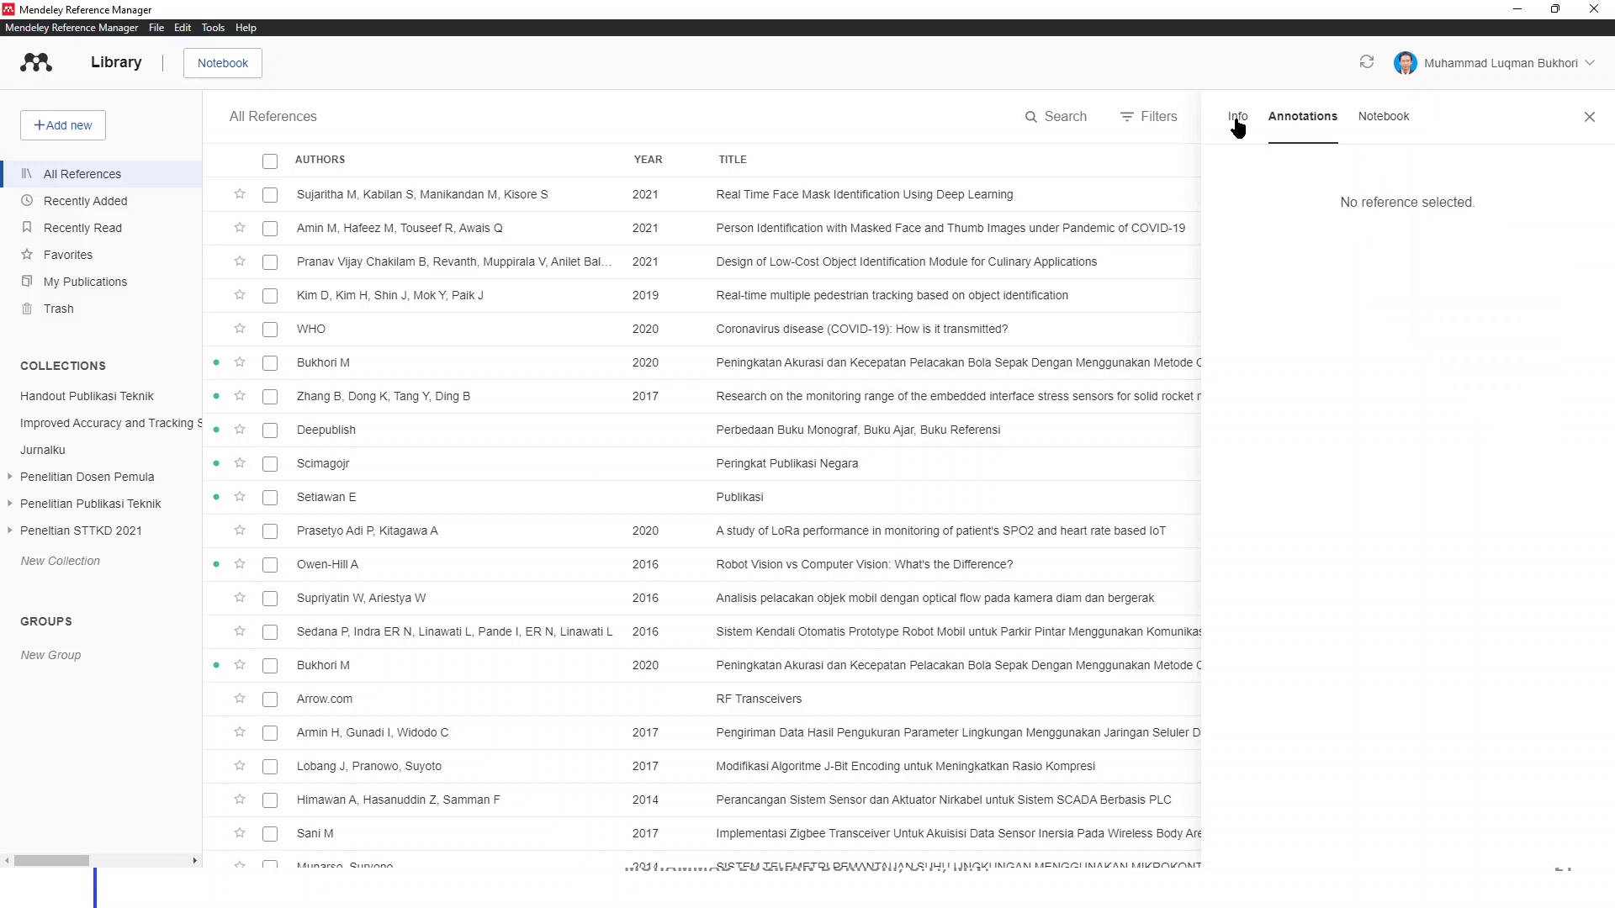
left_click(1236, 124)
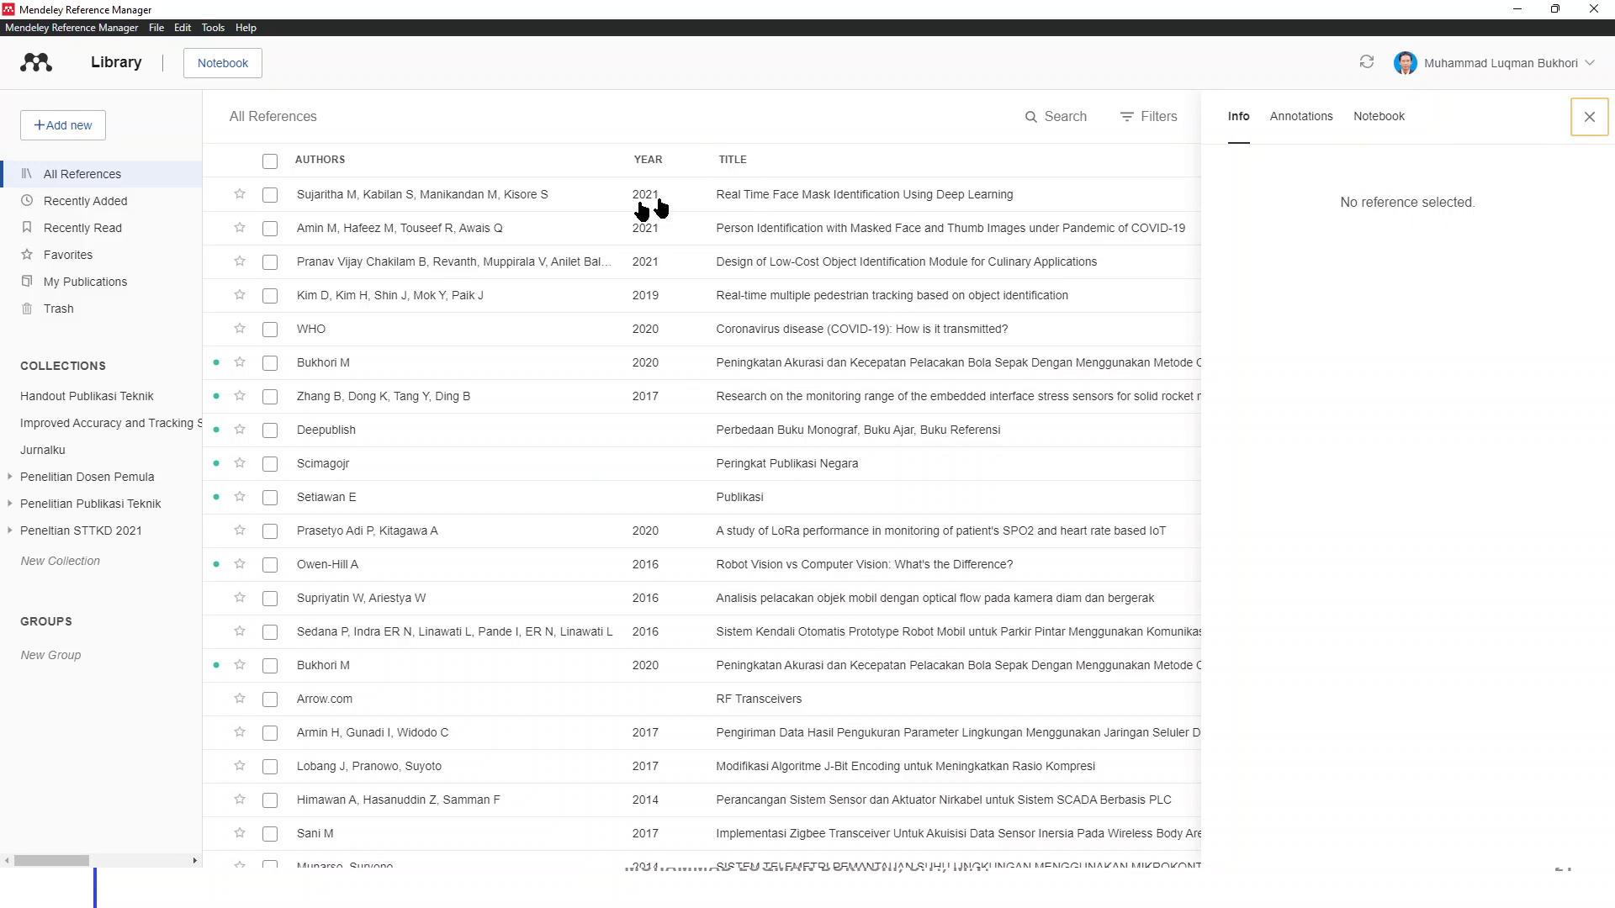
View details of 'Real Time Face Mask Identification Using Deep Learning', checking its Journal Article type
left_click(416, 199)
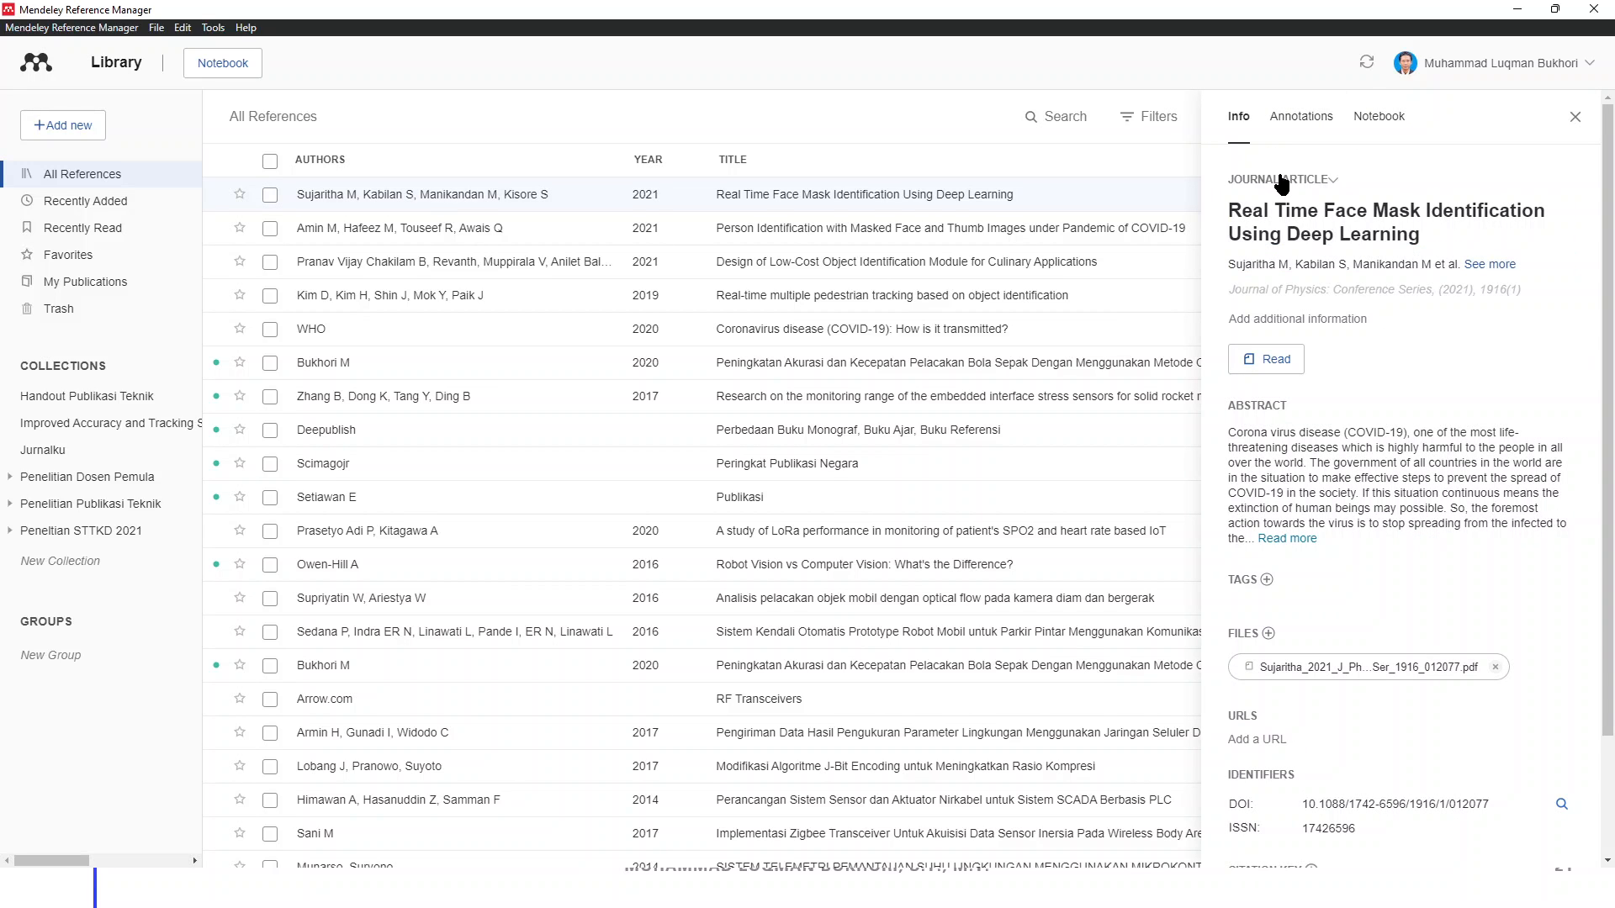
left_click(1330, 187)
left_click(1309, 220)
scroll(1339, 301, "down", 2)
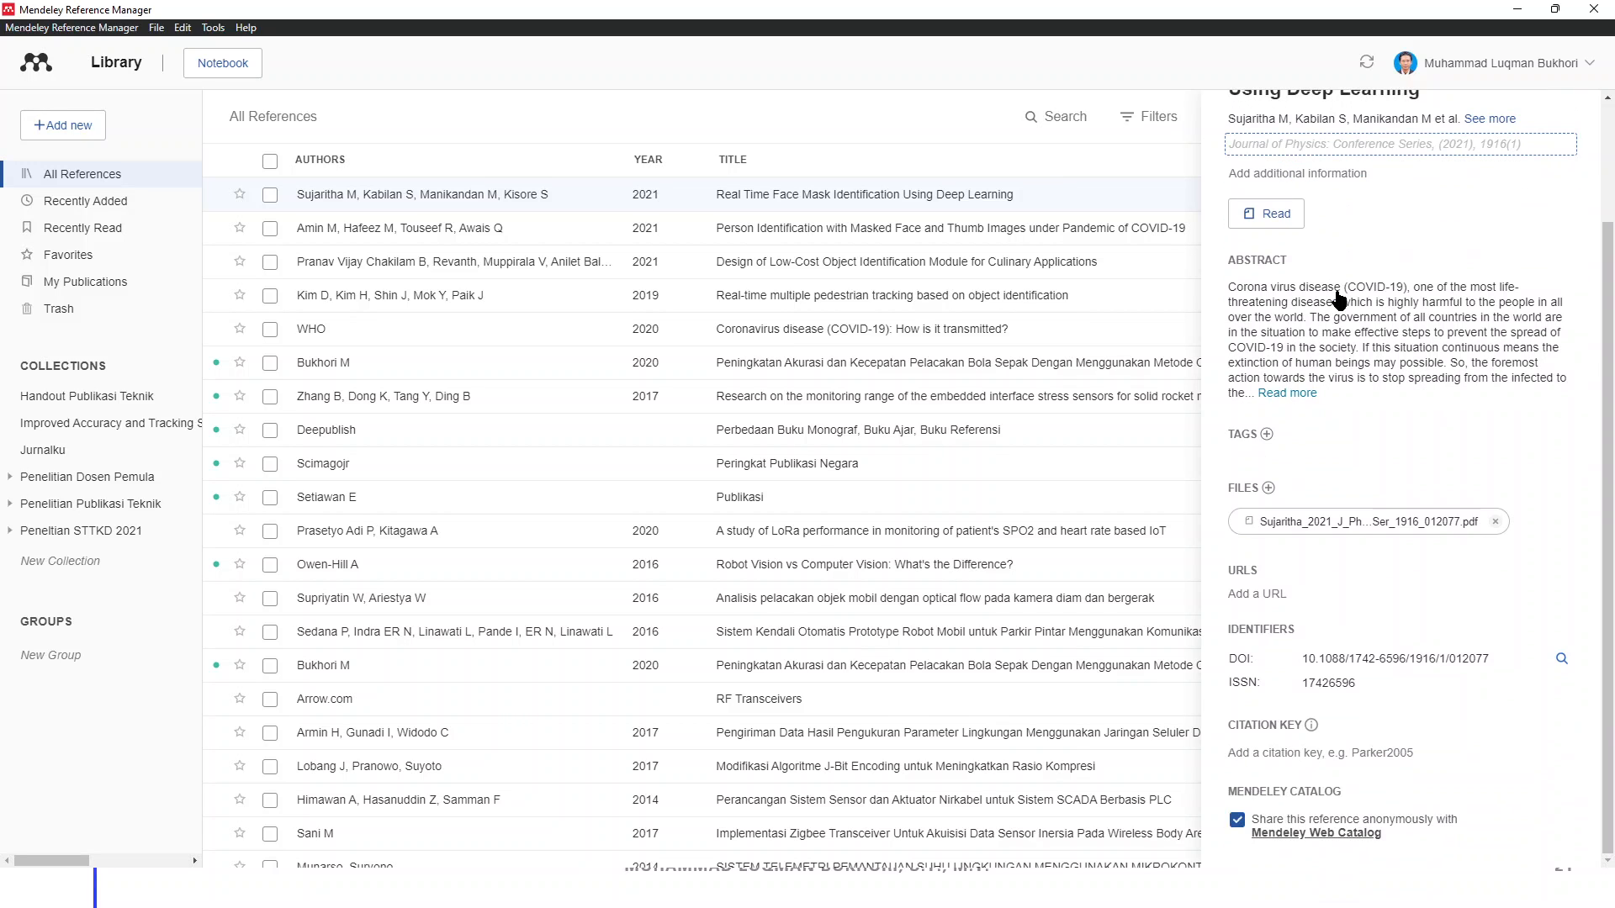
scroll(1339, 301, "up", 2)
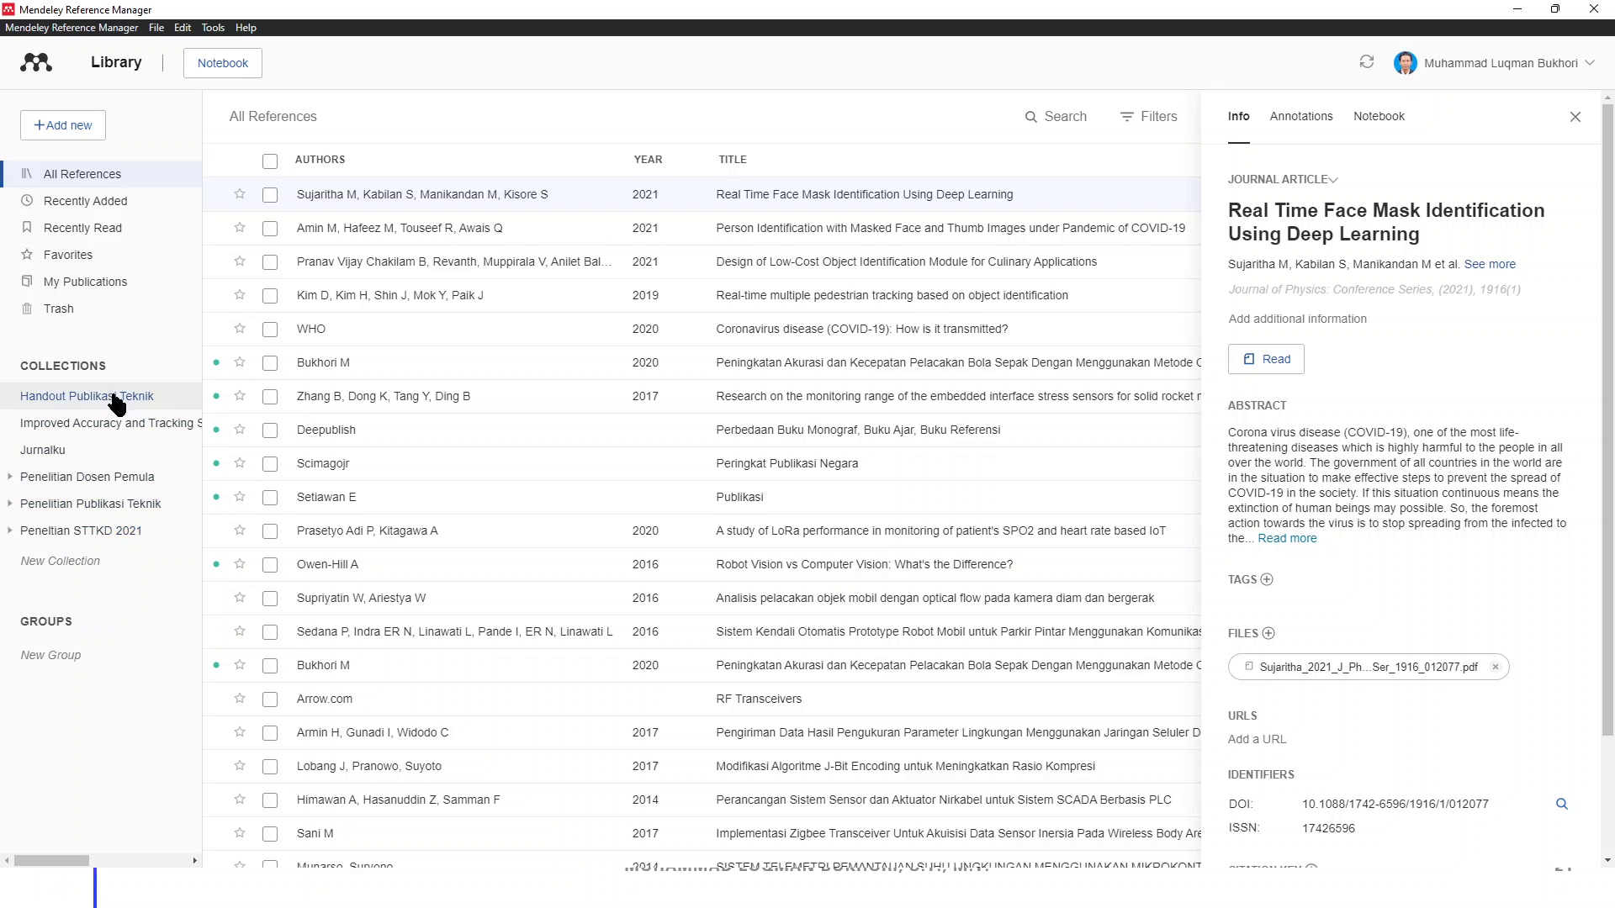
Create and open a new empty collection named 'Penelitian', ready to add references
left_click(98, 562)
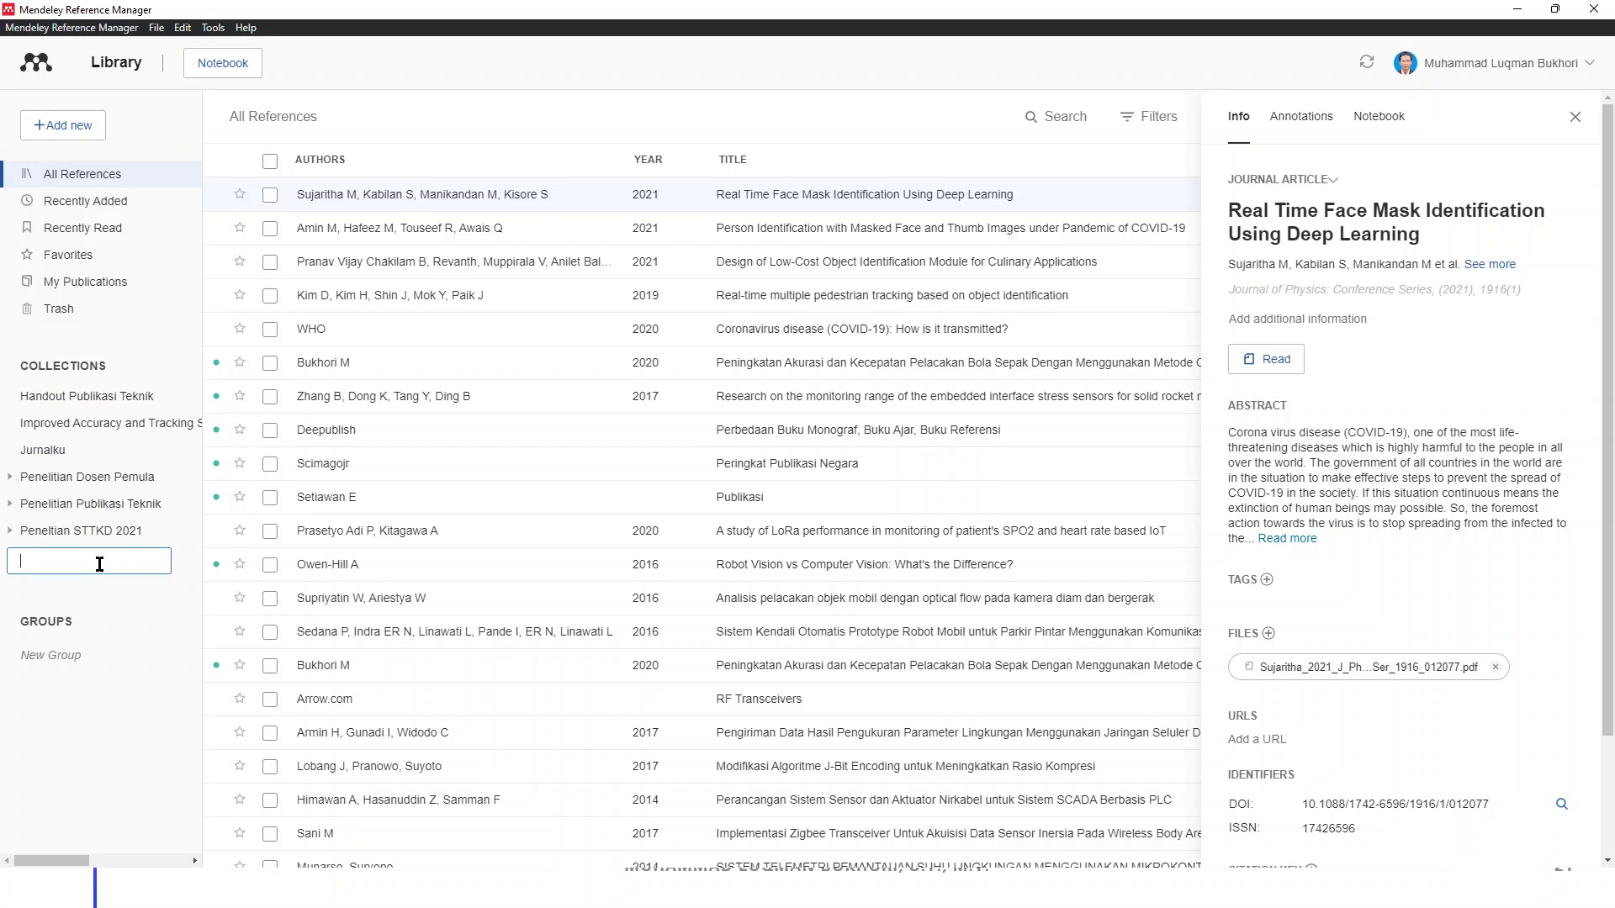
type("Penelitian")
key("Return")
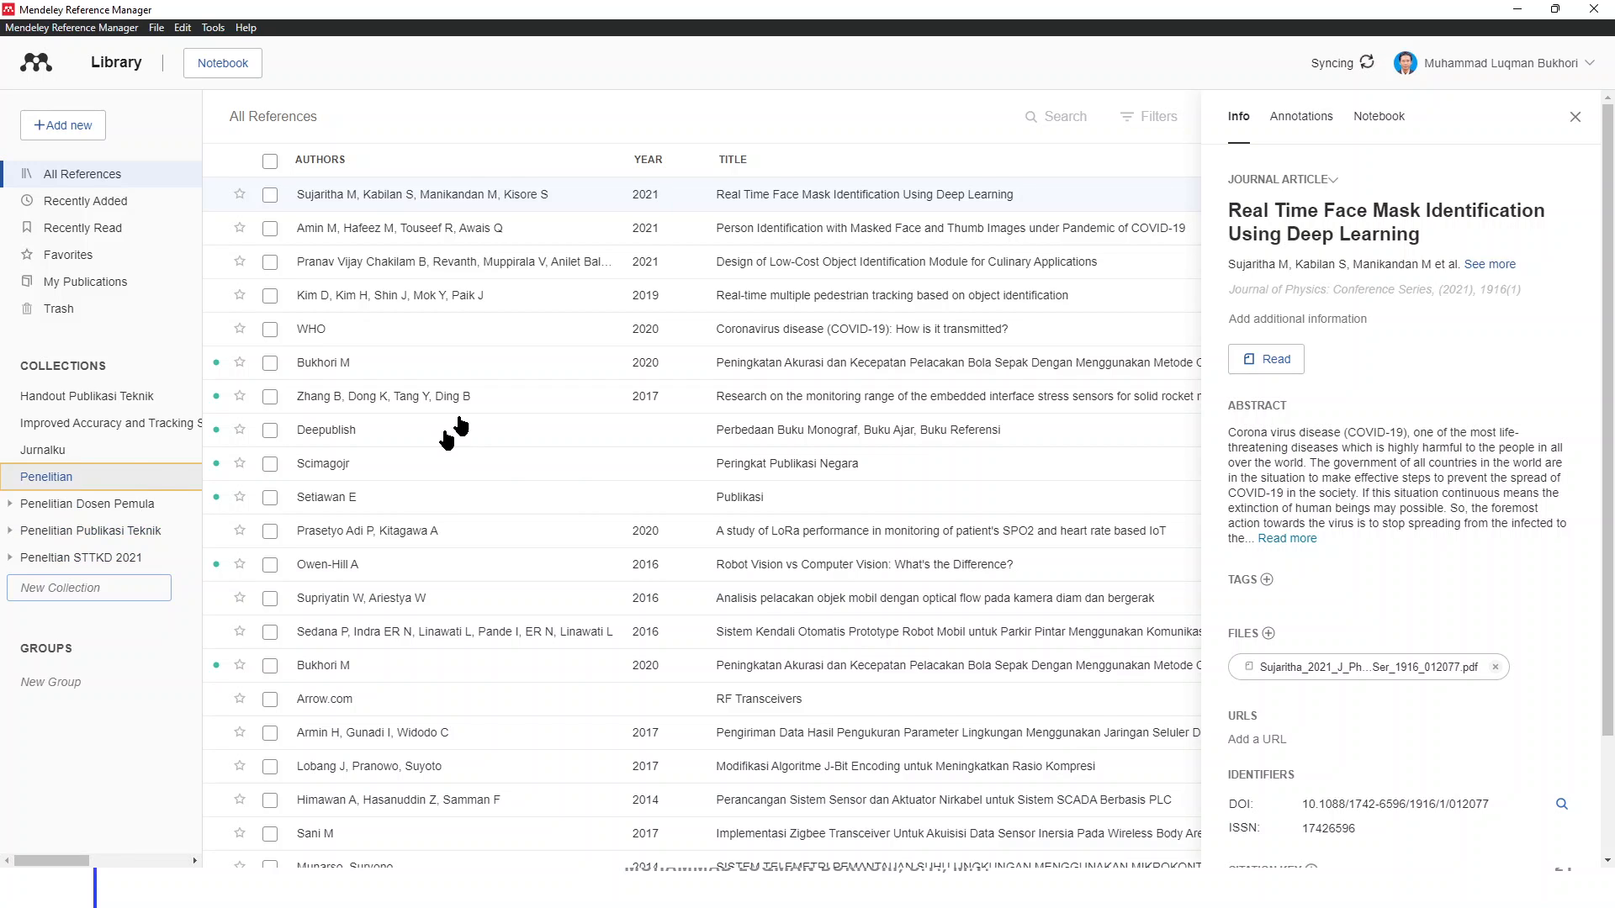
left_click(101, 477)
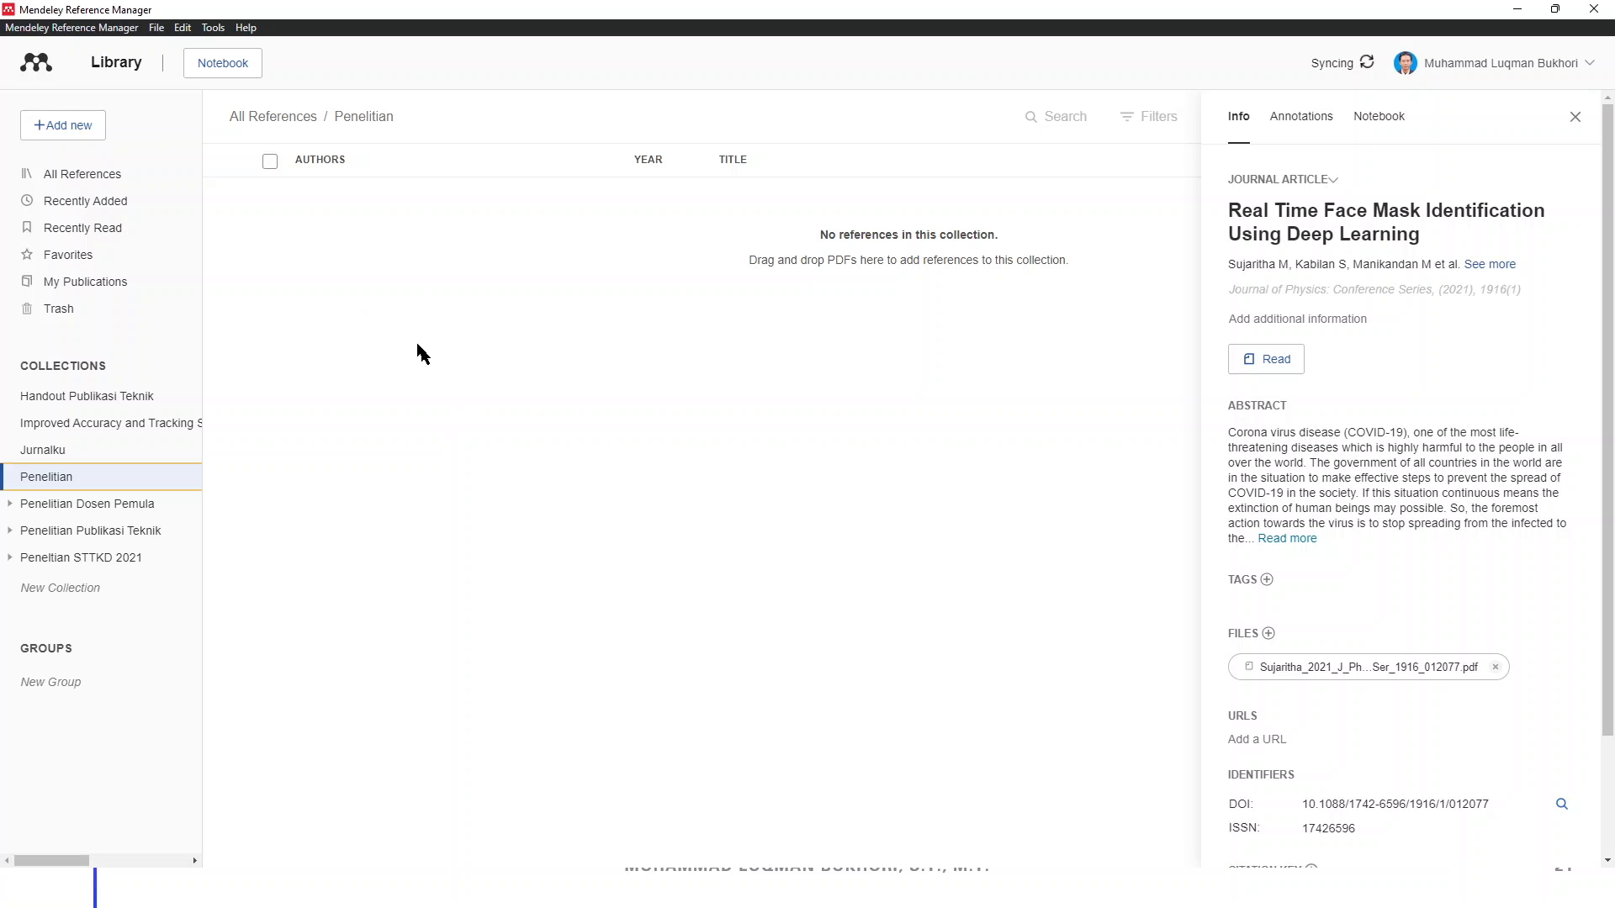
left_click(60, 126)
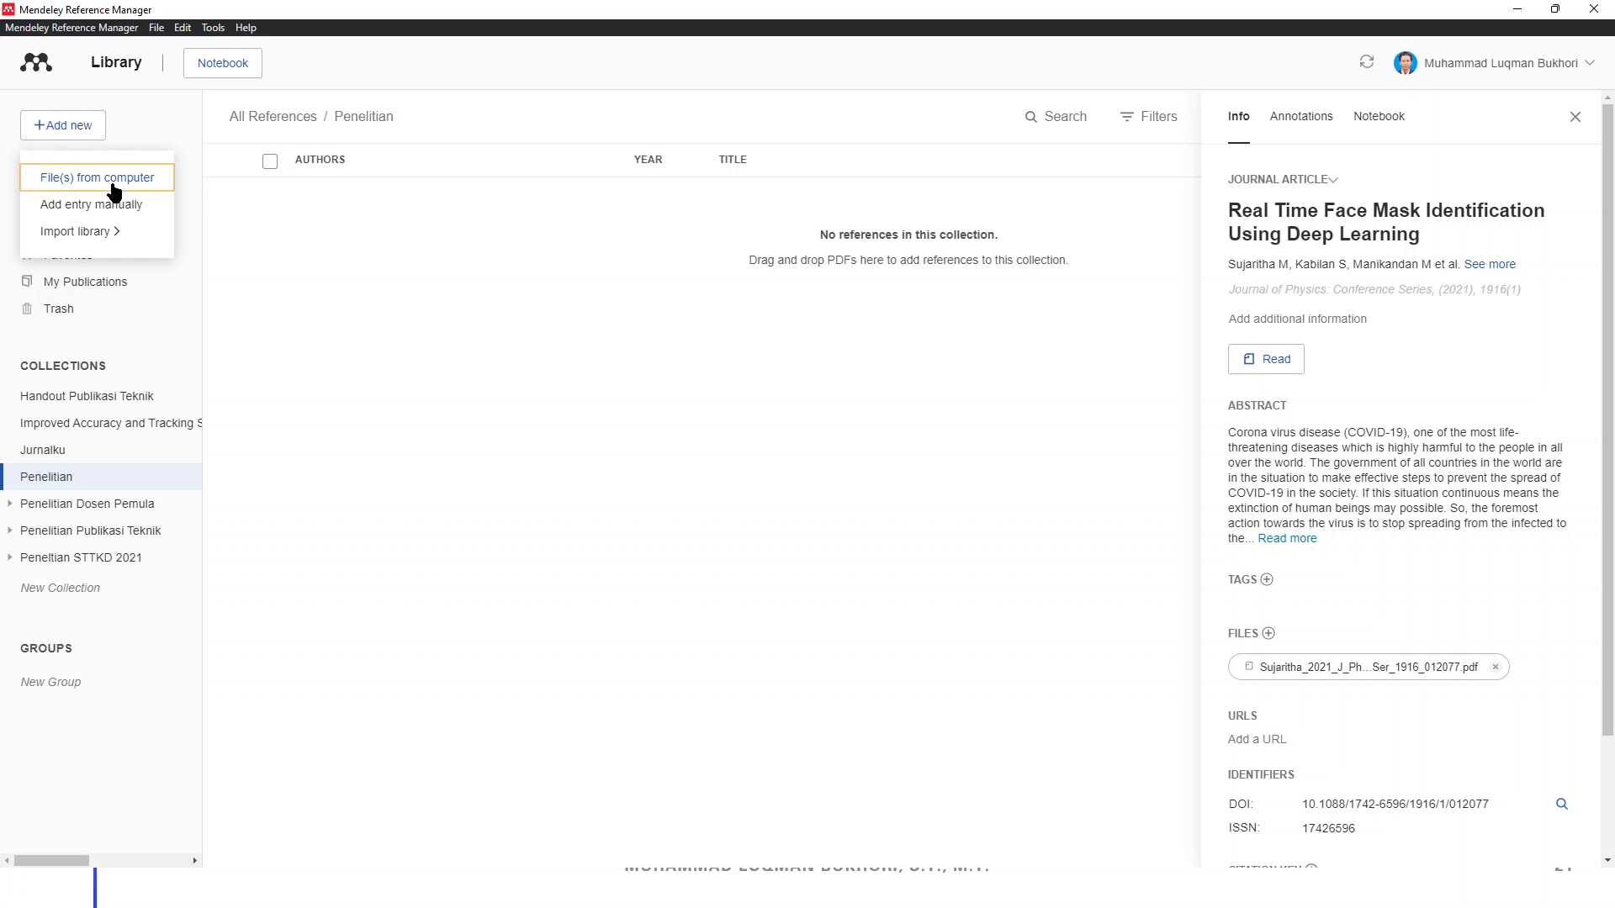
Import ruan2018.pdf from Downloads > Documents into Penelitian and select the new reference
left_click(115, 192)
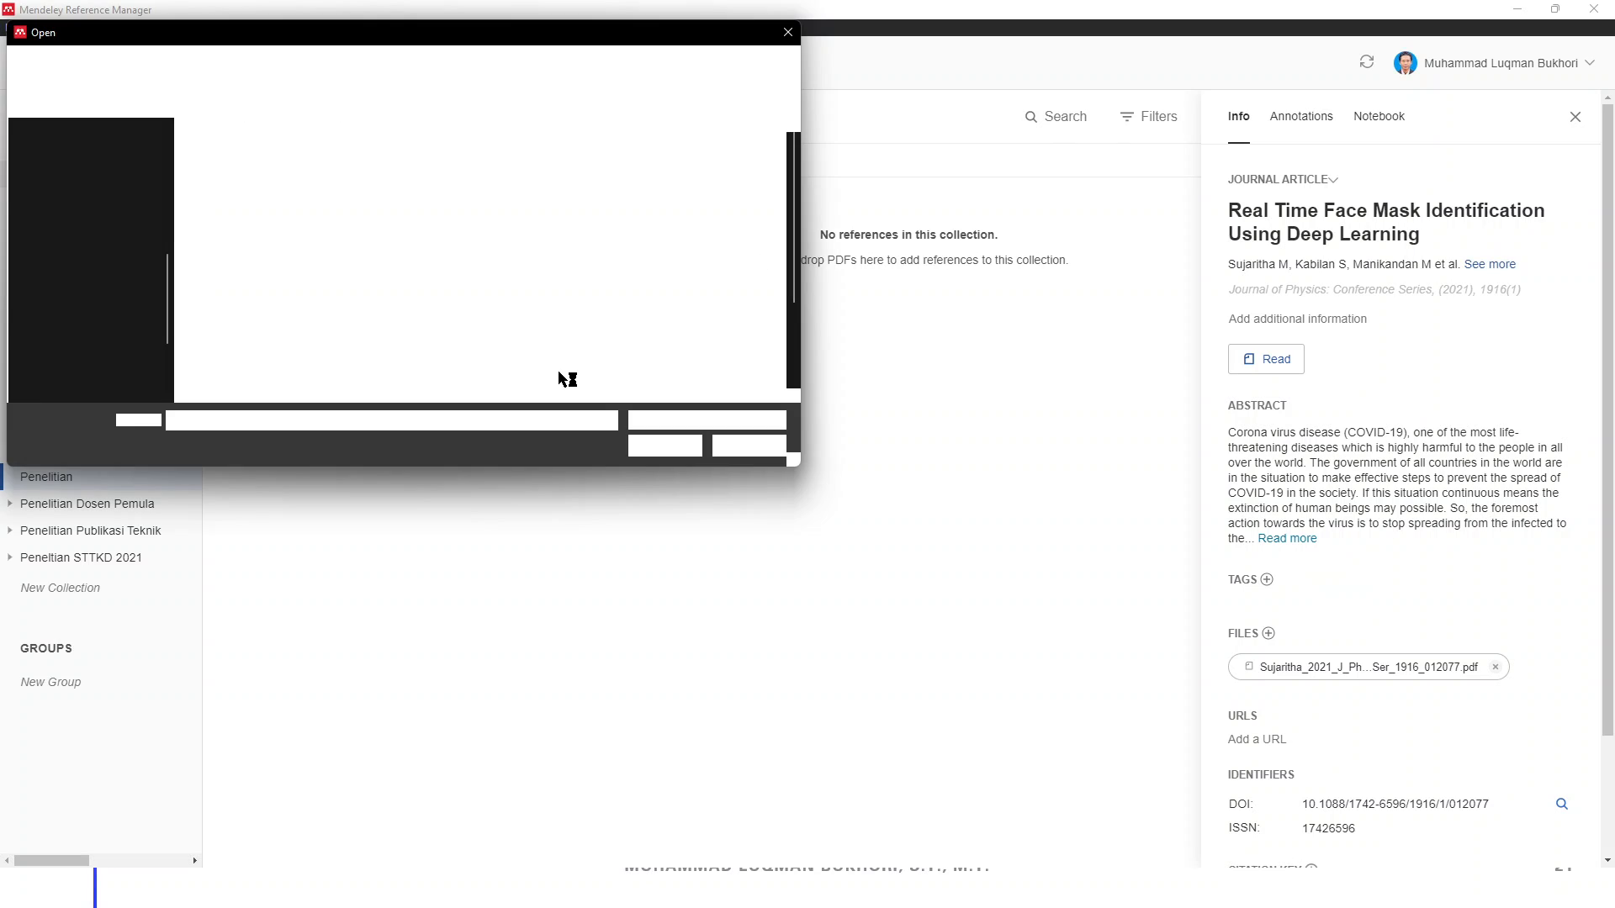
left_click(101, 227)
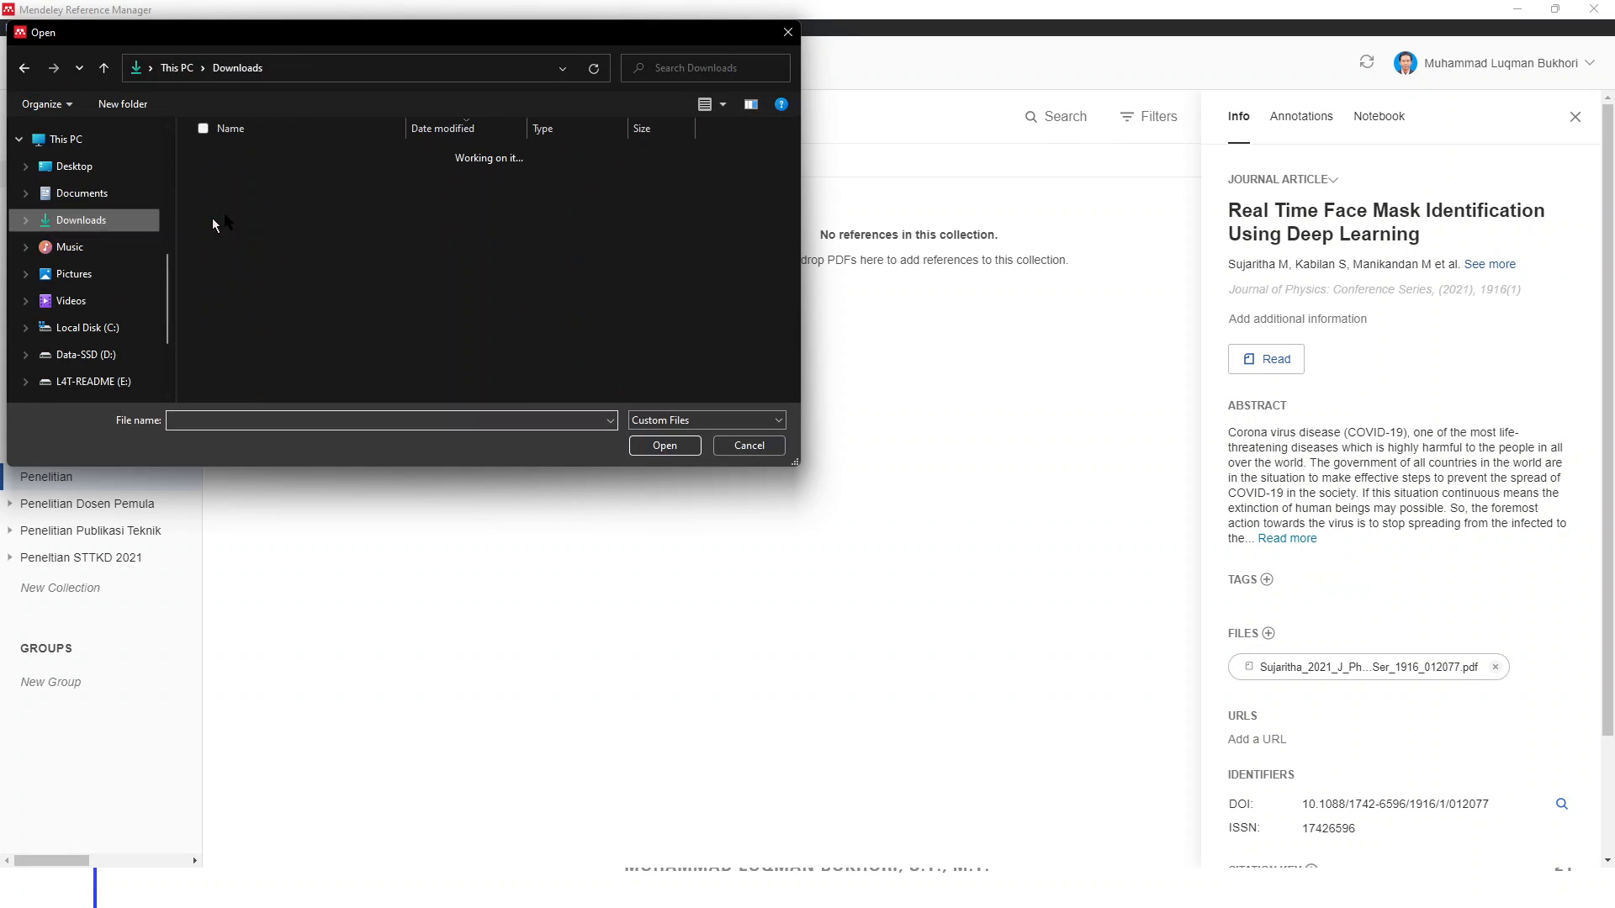
double_click(253, 232)
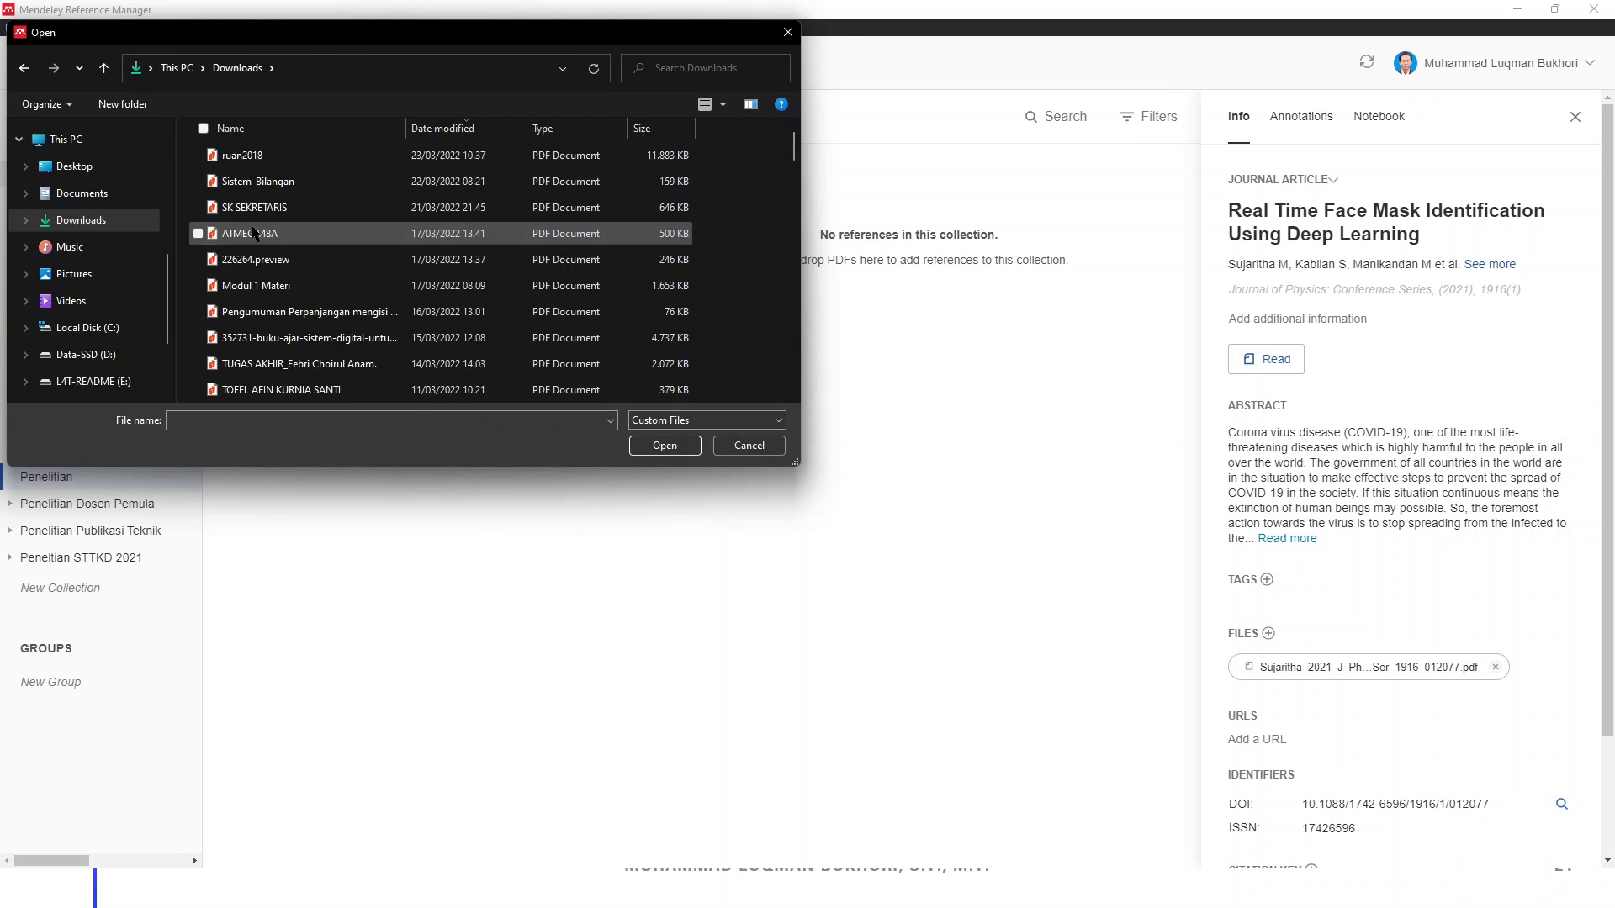
left_click(261, 156)
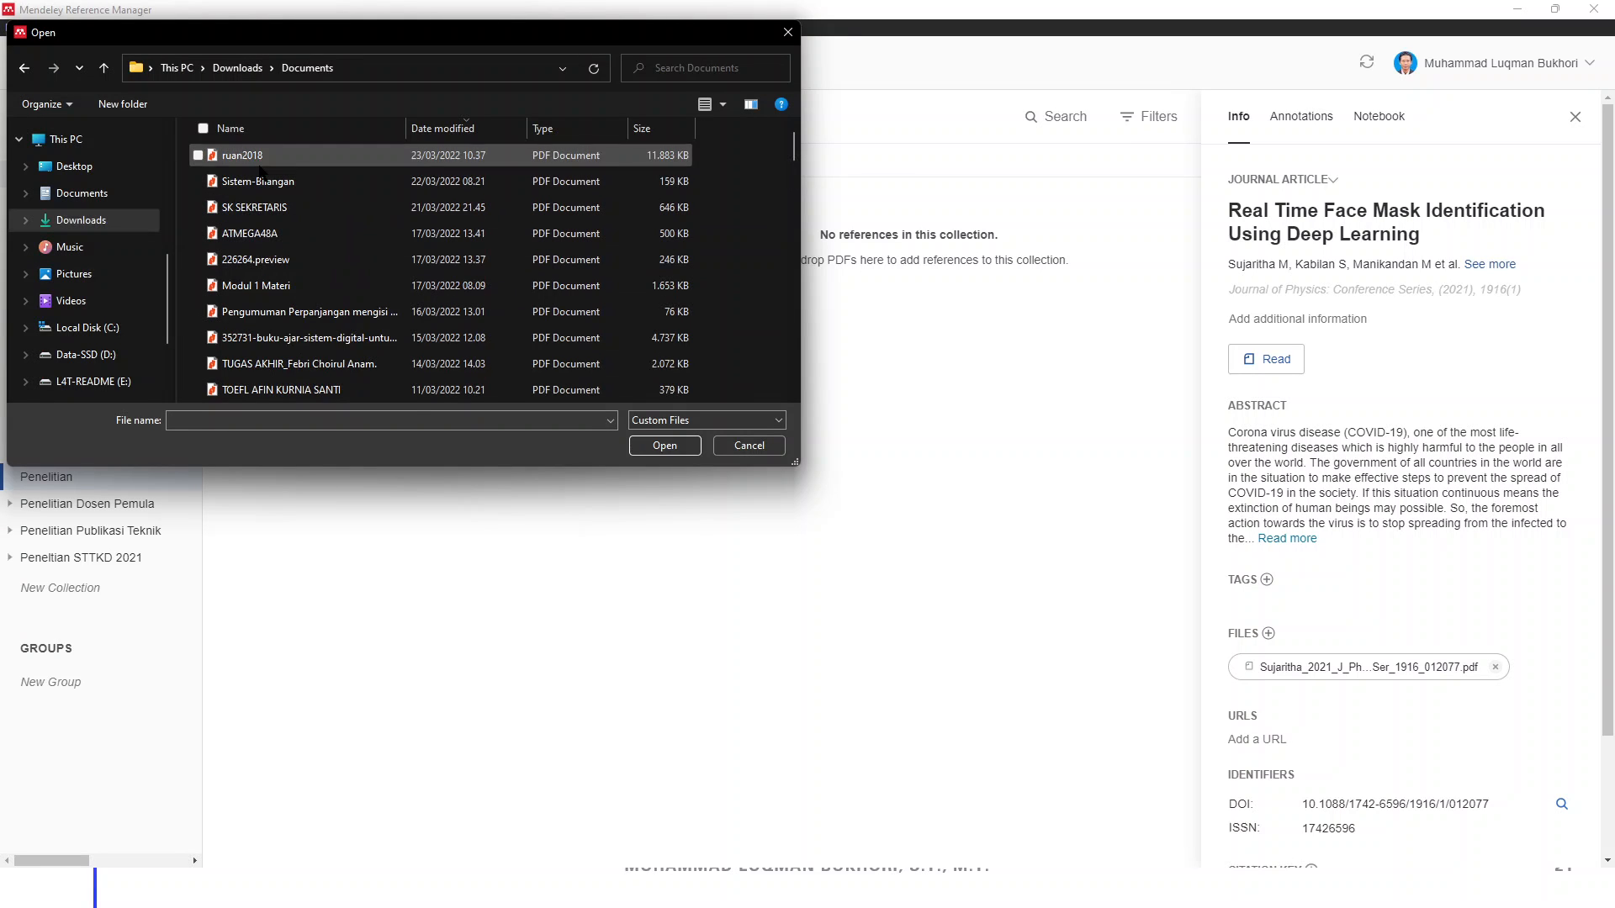
left_click(664, 444)
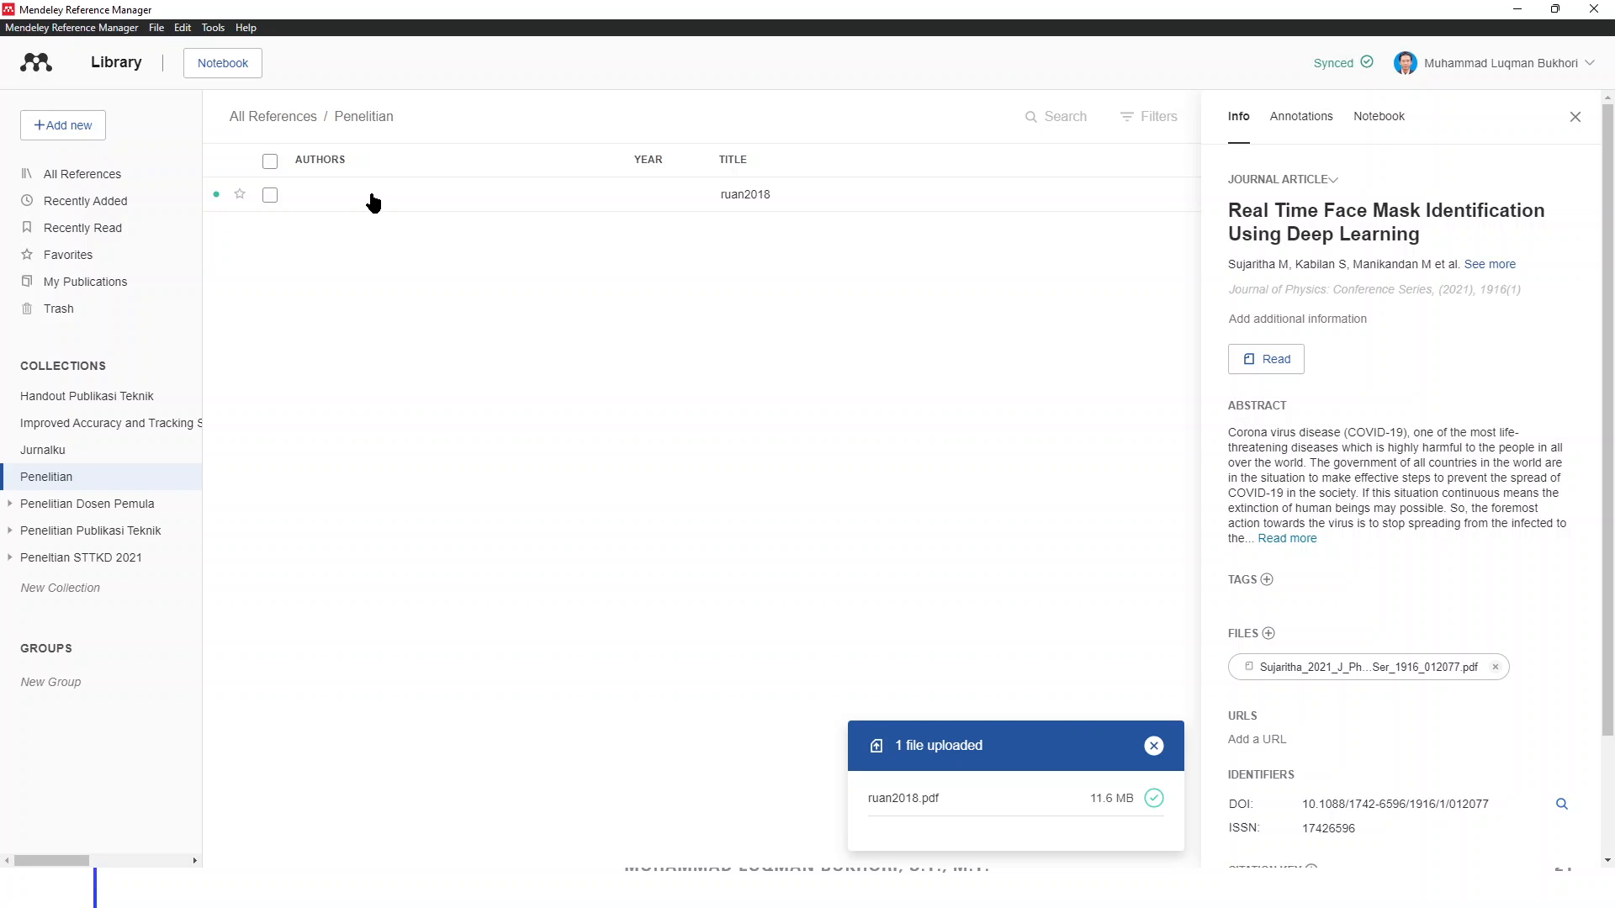
left_click(594, 208)
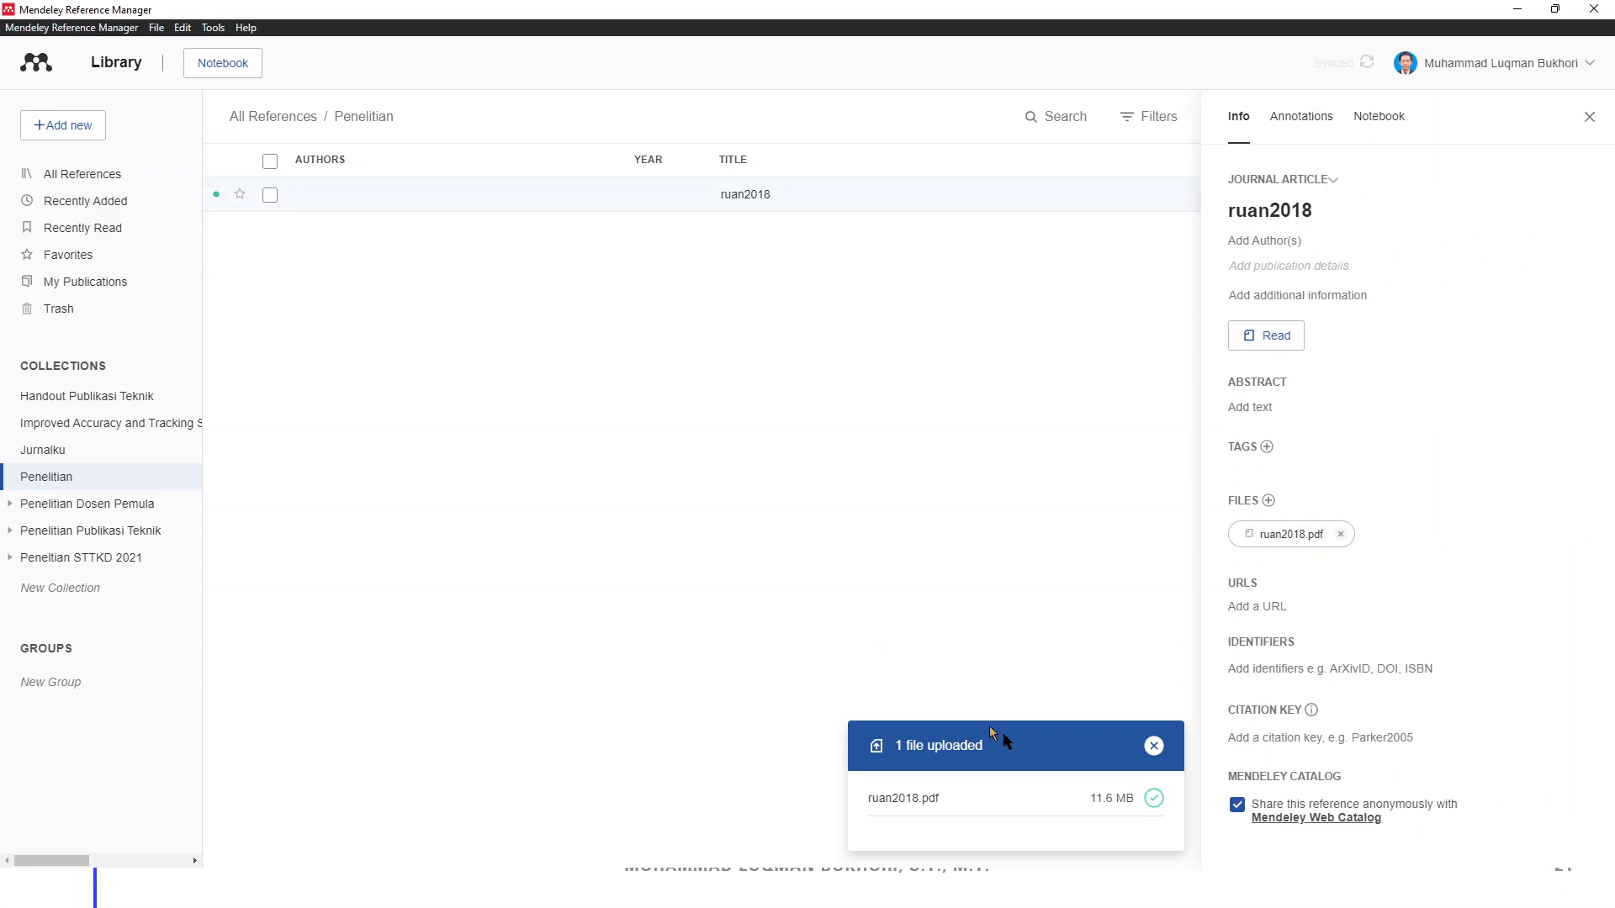
left_click(1156, 746)
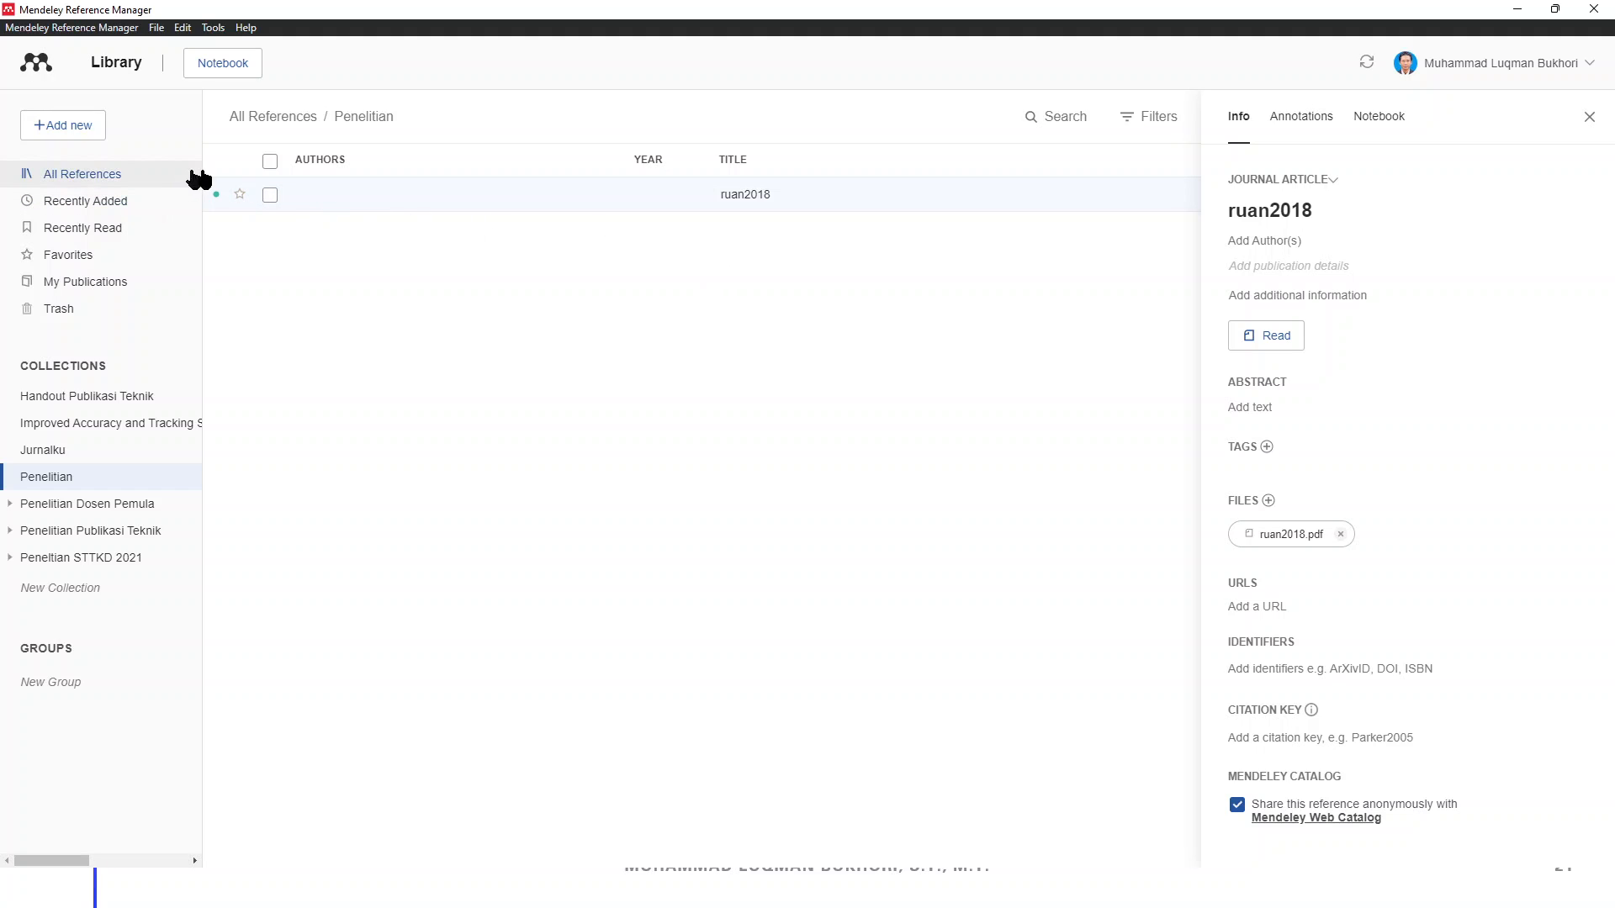
Open ruan2018 in its own reader tab, close the details panel, and return to the library
left_click(1278, 338)
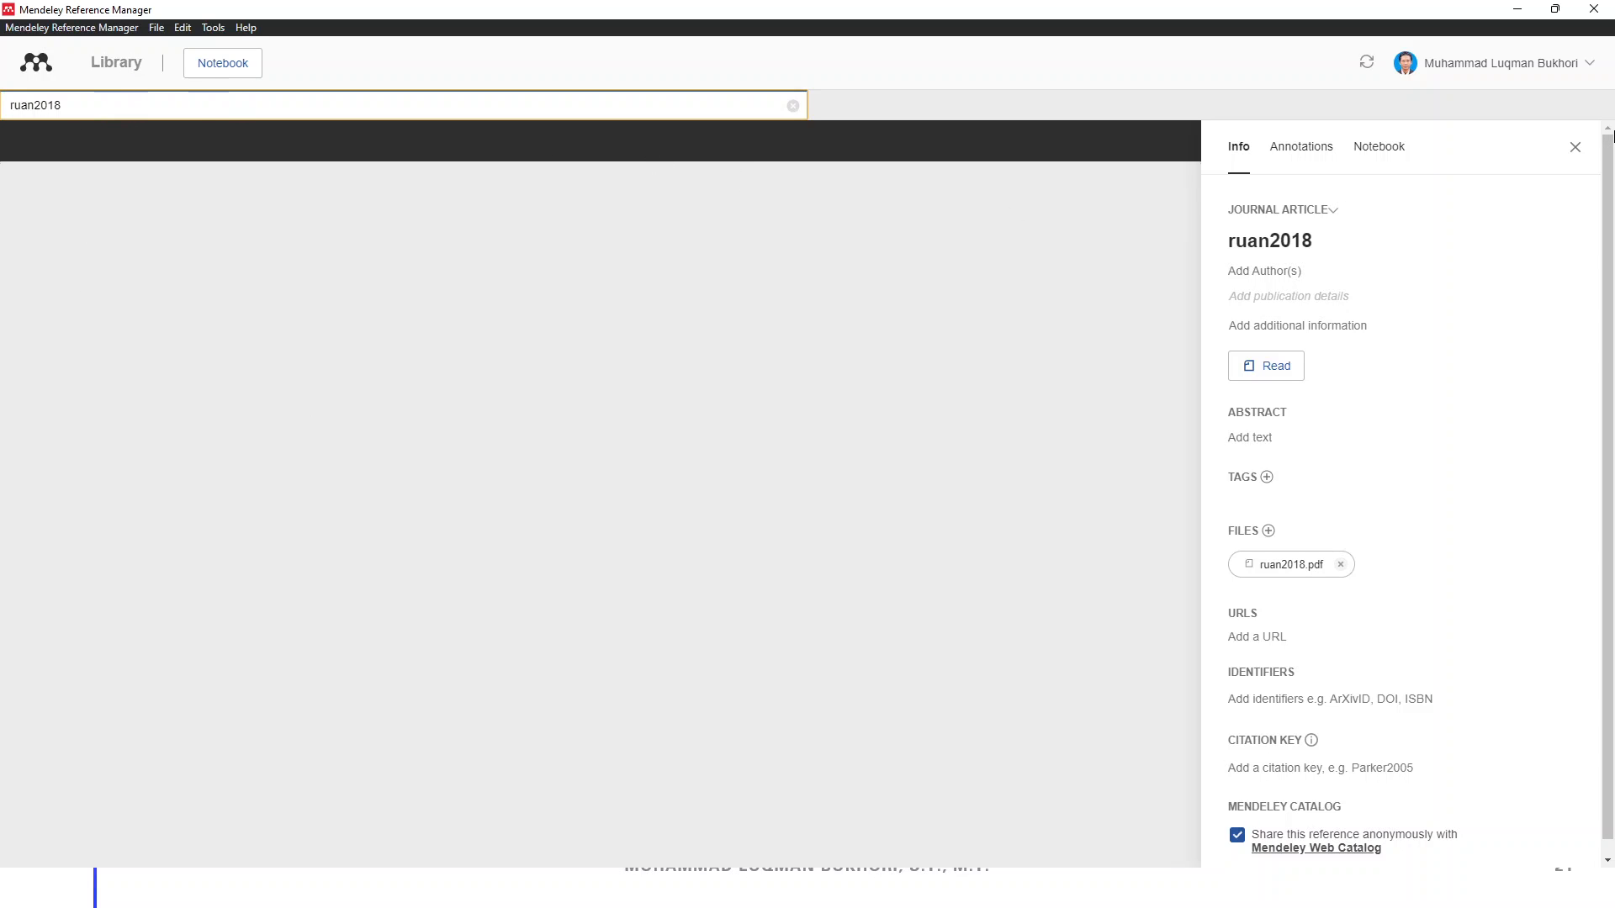
left_click(1576, 148)
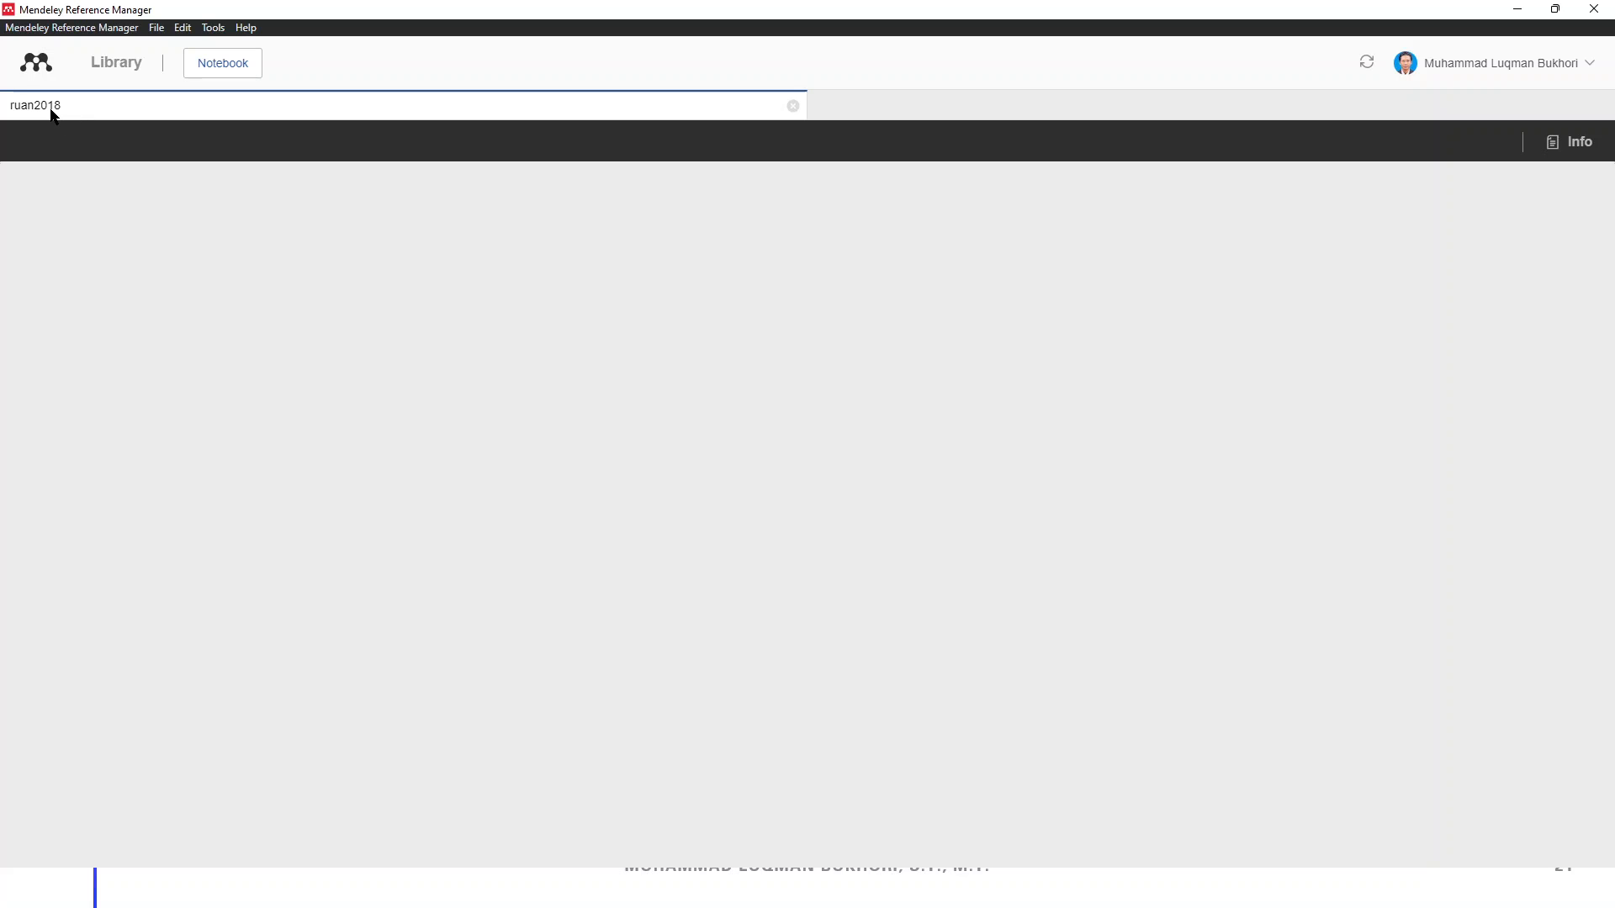
left_click(112, 74)
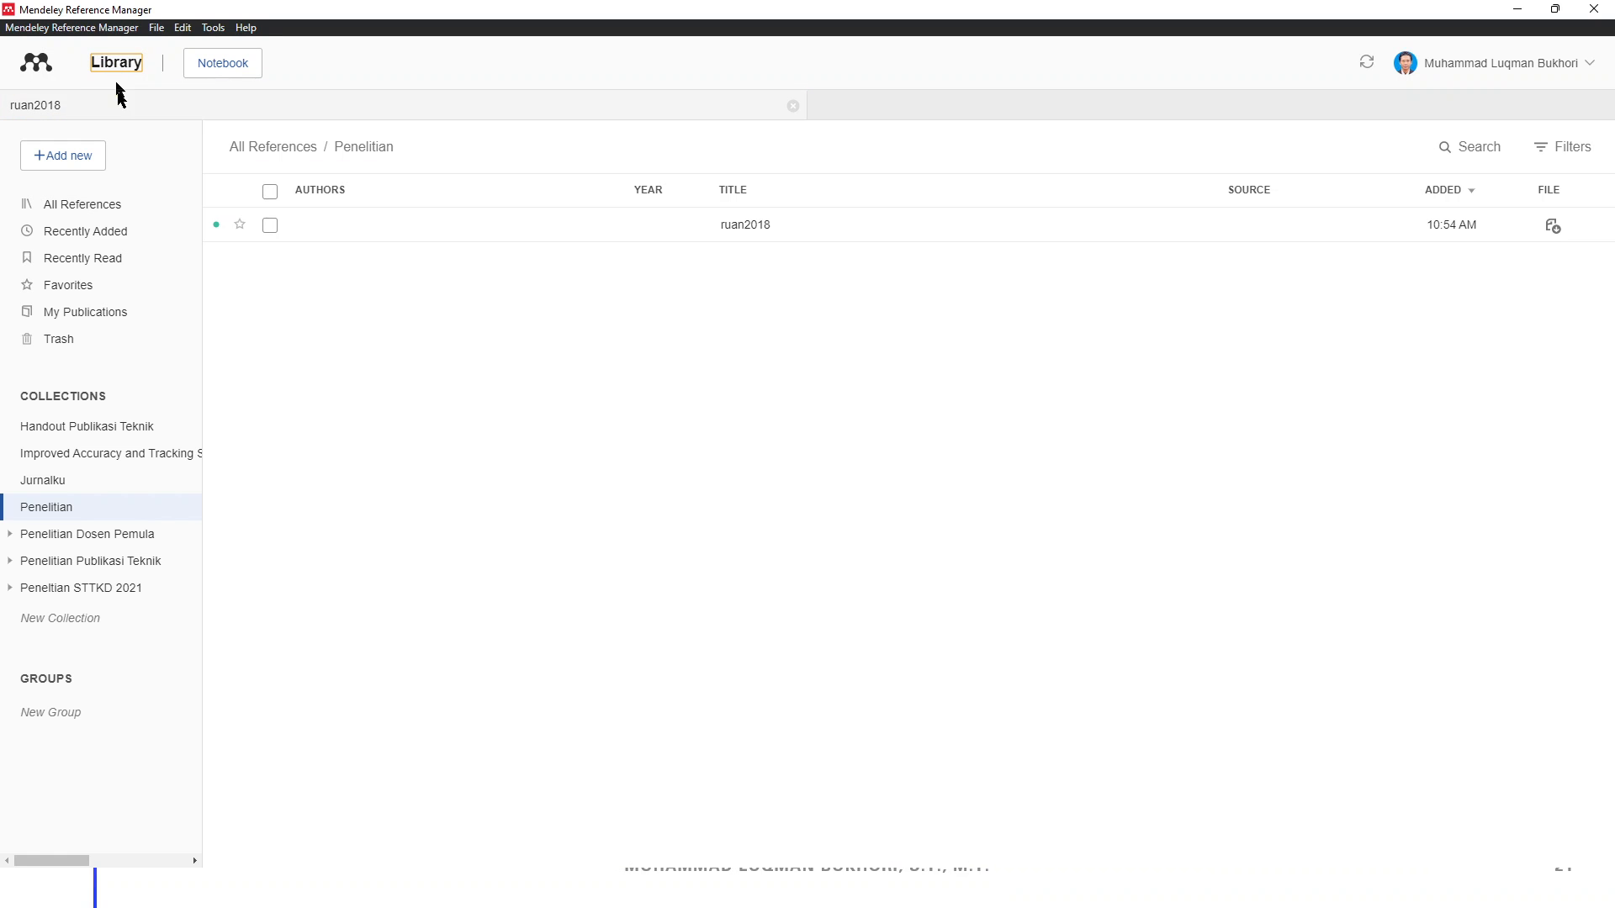
Start adding files from the computer and browse into My Drive on the G: drive
left_click(71, 158)
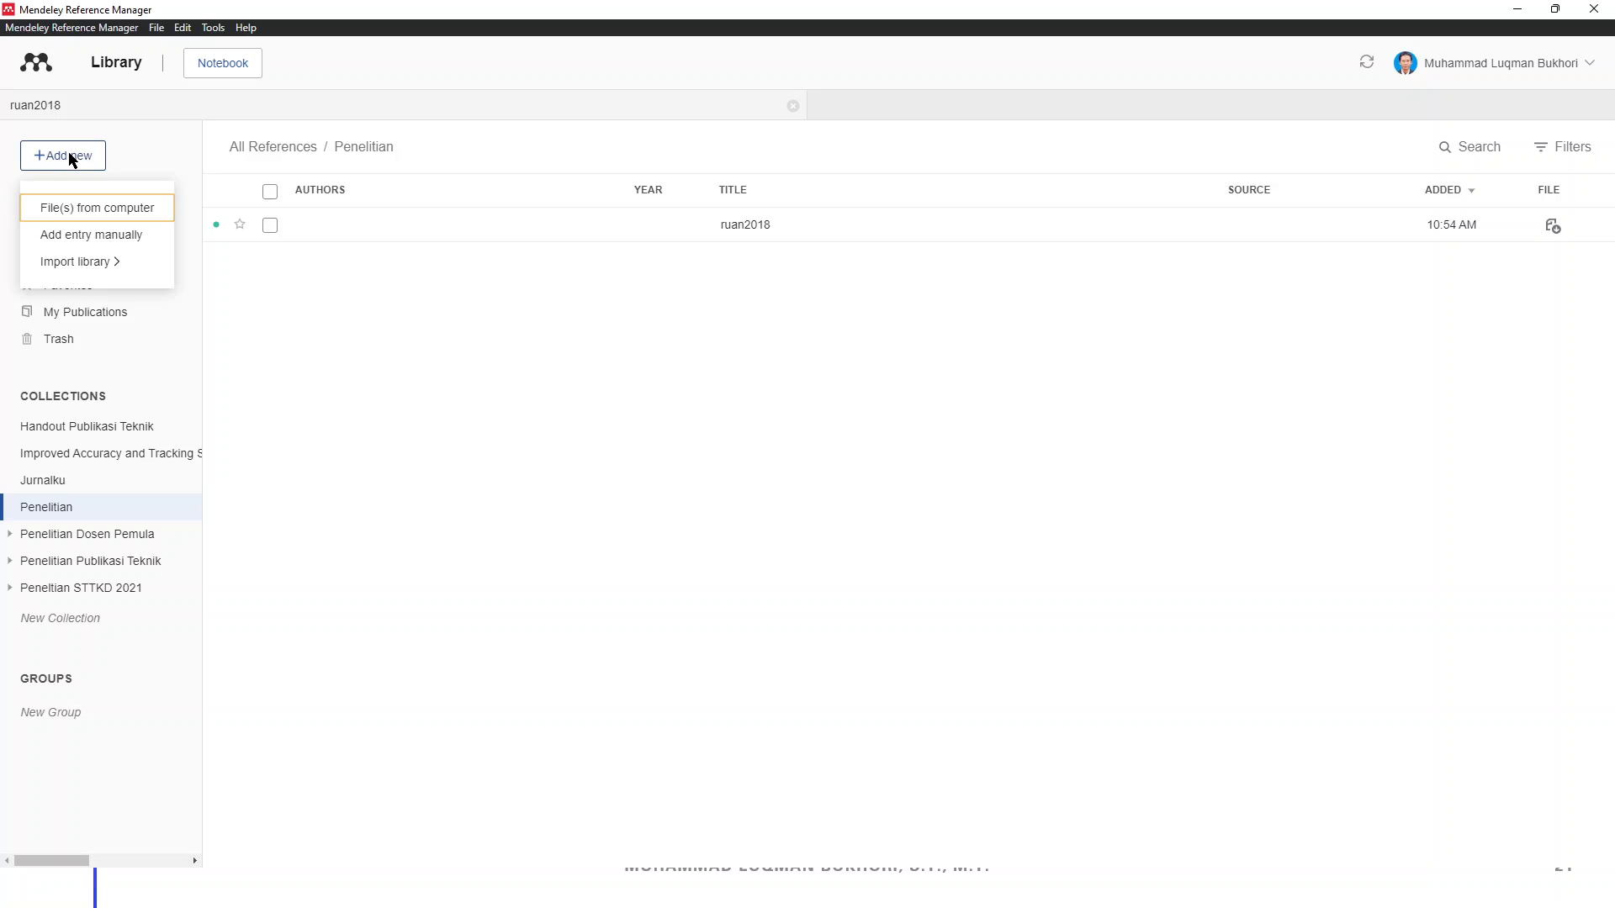
left_click(115, 217)
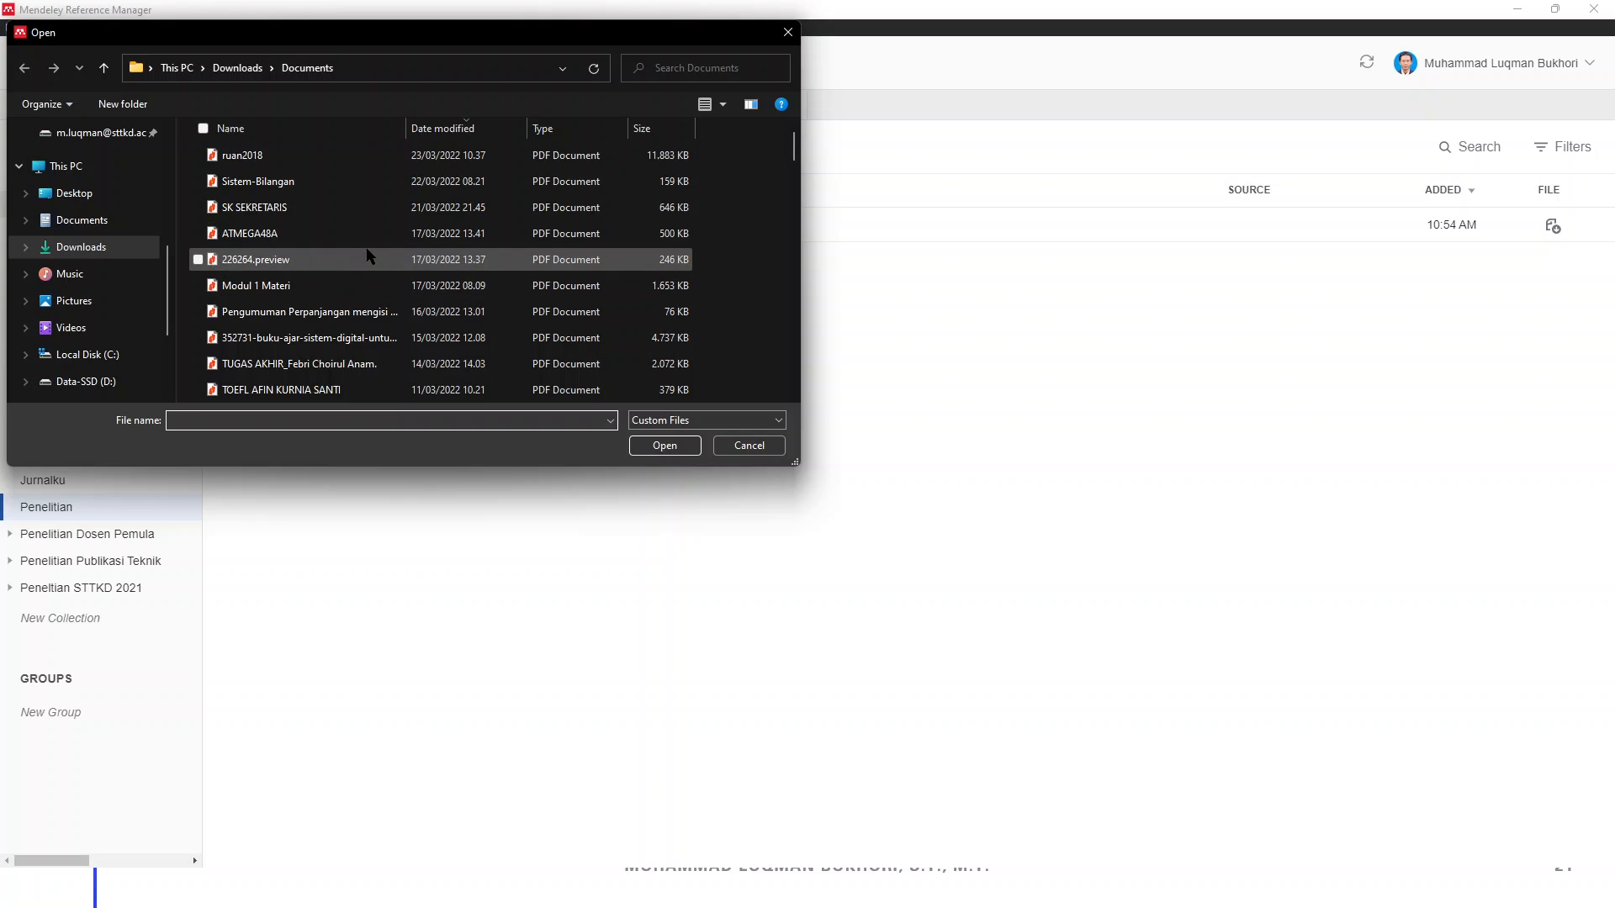
scroll(368, 256, "down", 1)
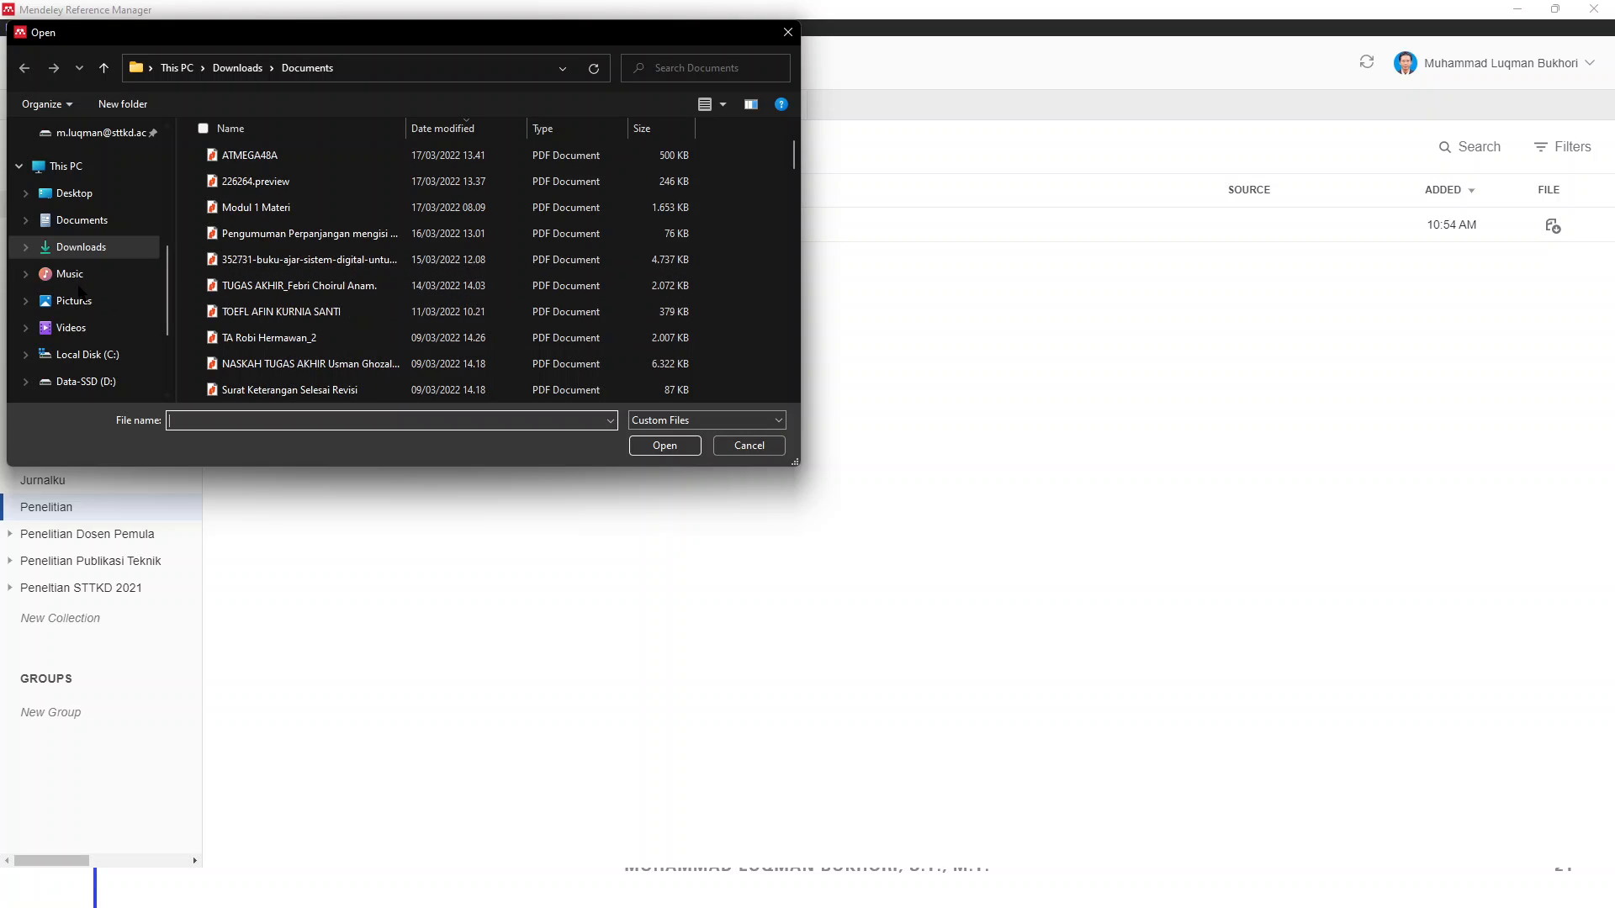
scroll(101, 312, "down", 2)
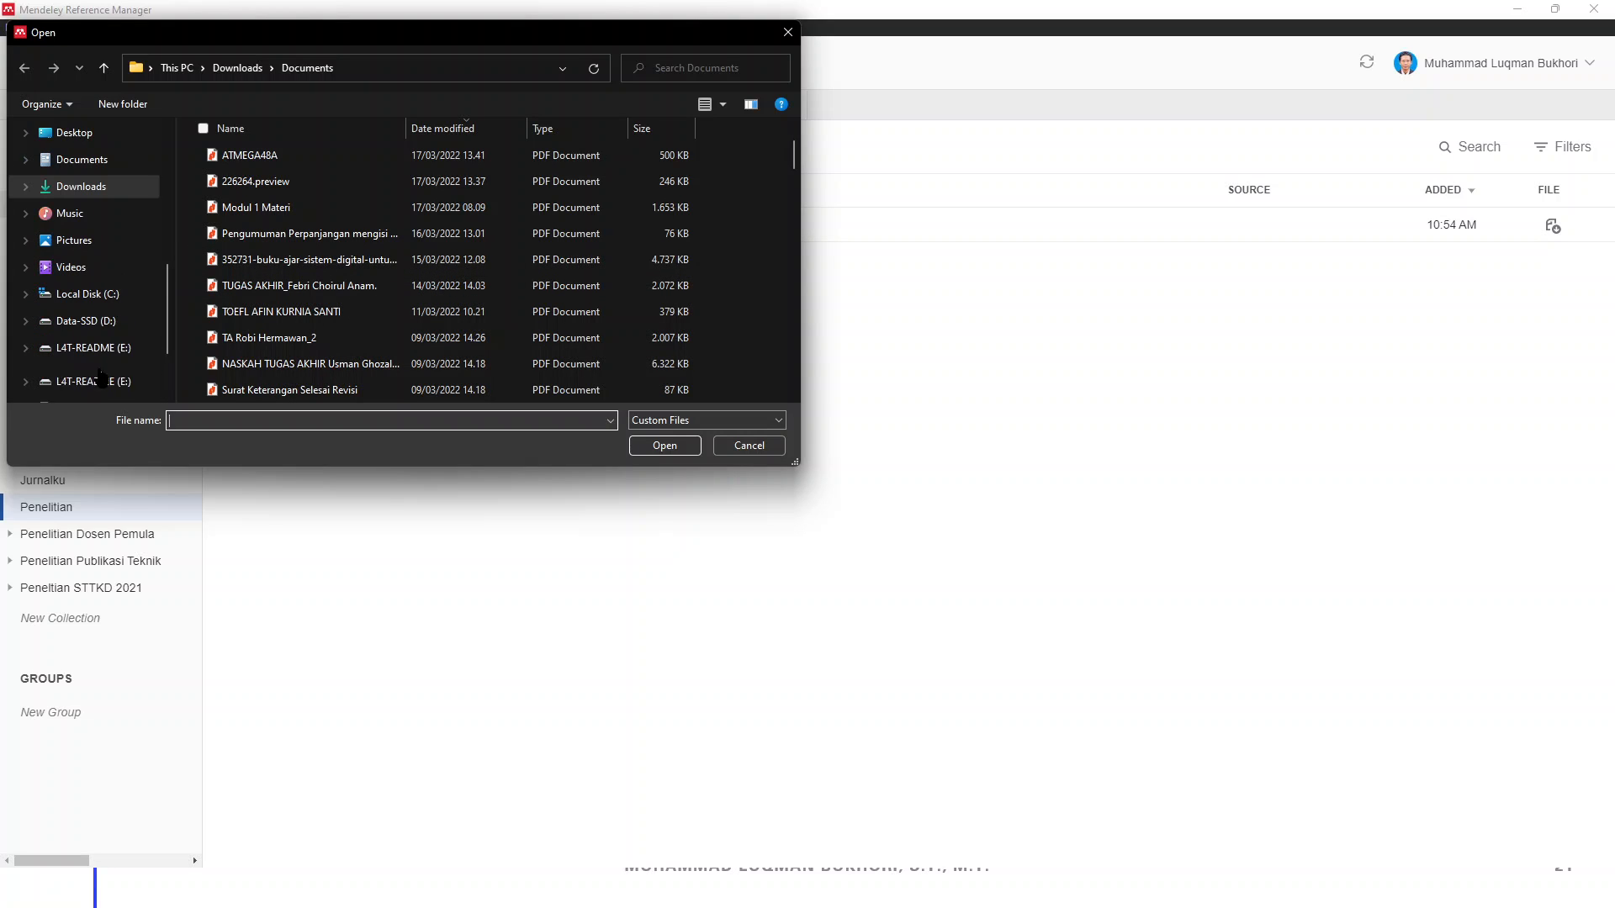
left_click(103, 328)
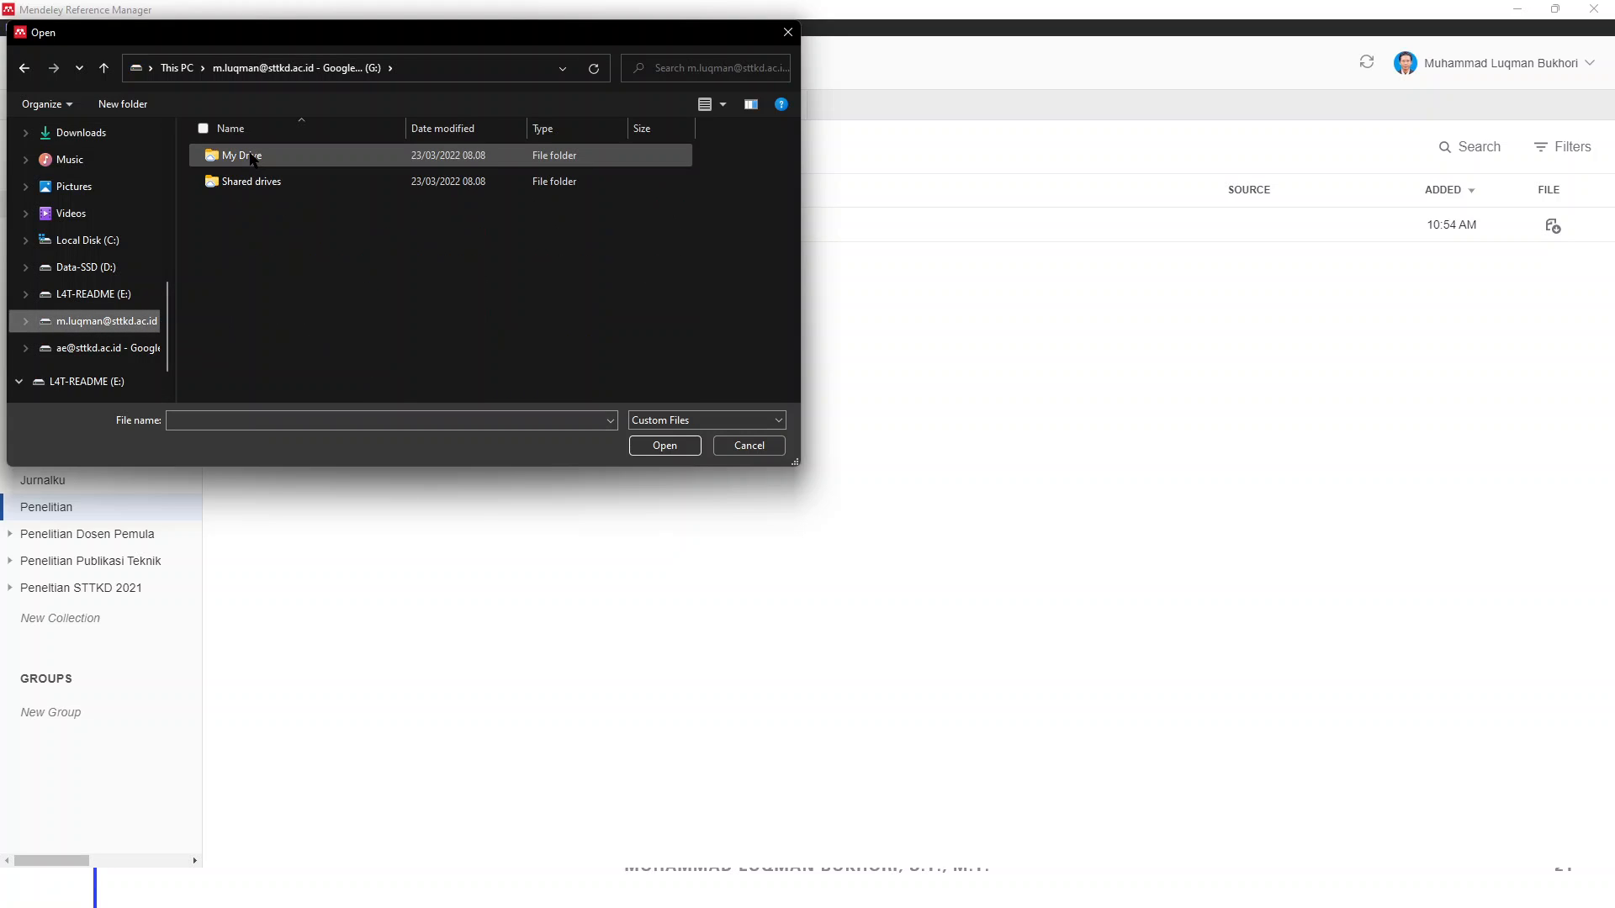
left_click(252, 158)
double_click(252, 157)
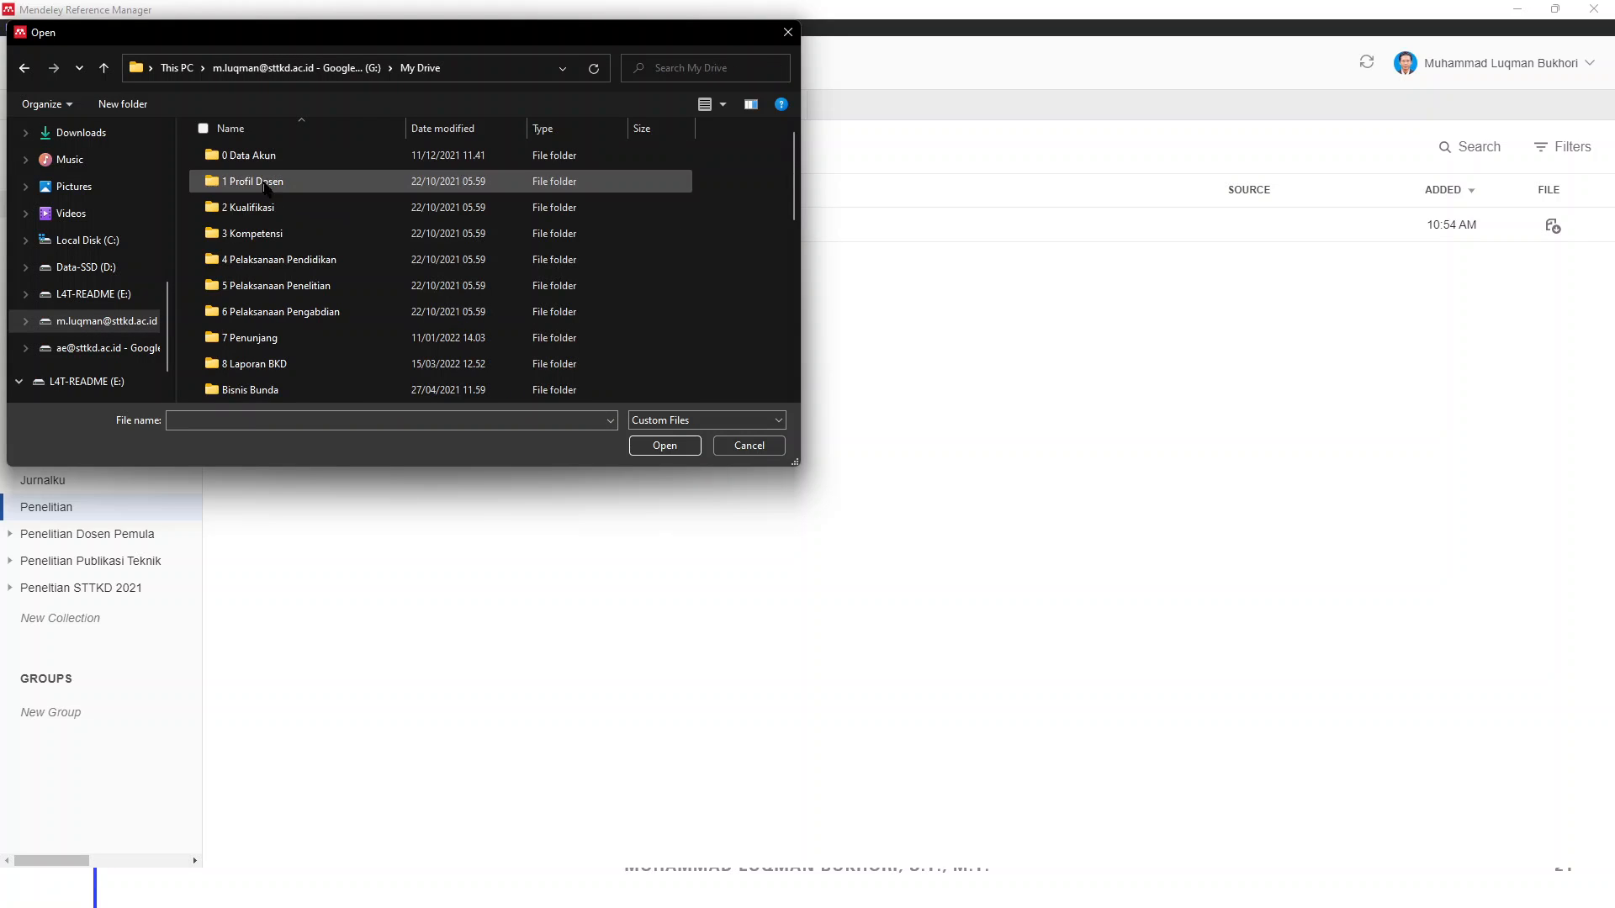
Search the 2021 Penelitian STTKD subfolders for the paper, then go back up to 0 Penelitian
double_click(265, 286)
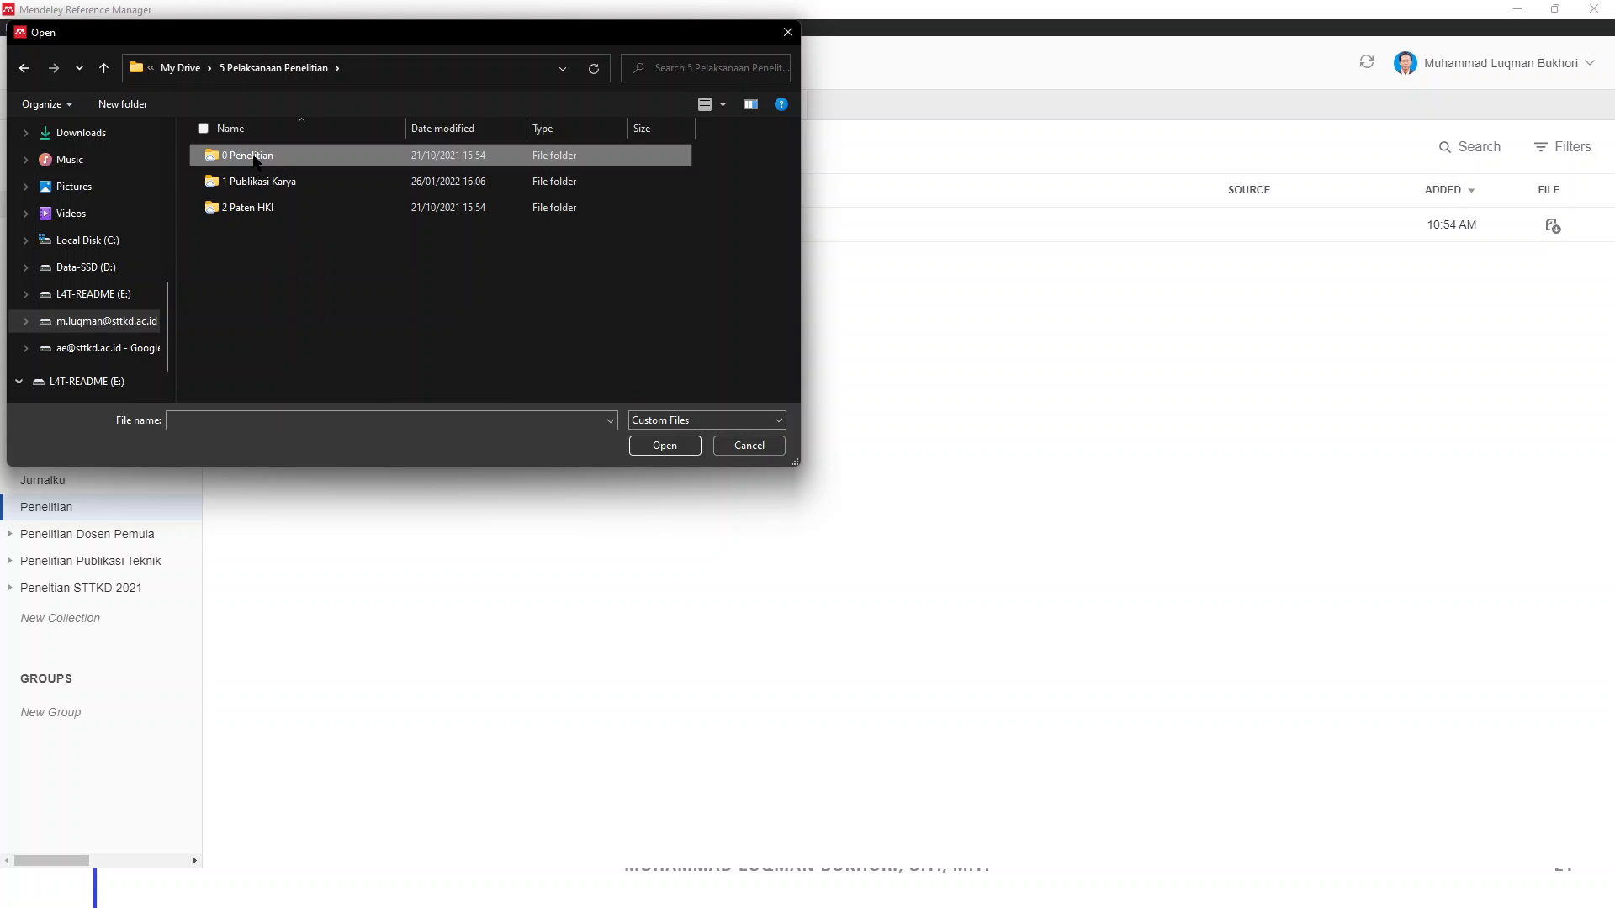
double_click(250, 156)
double_click(257, 181)
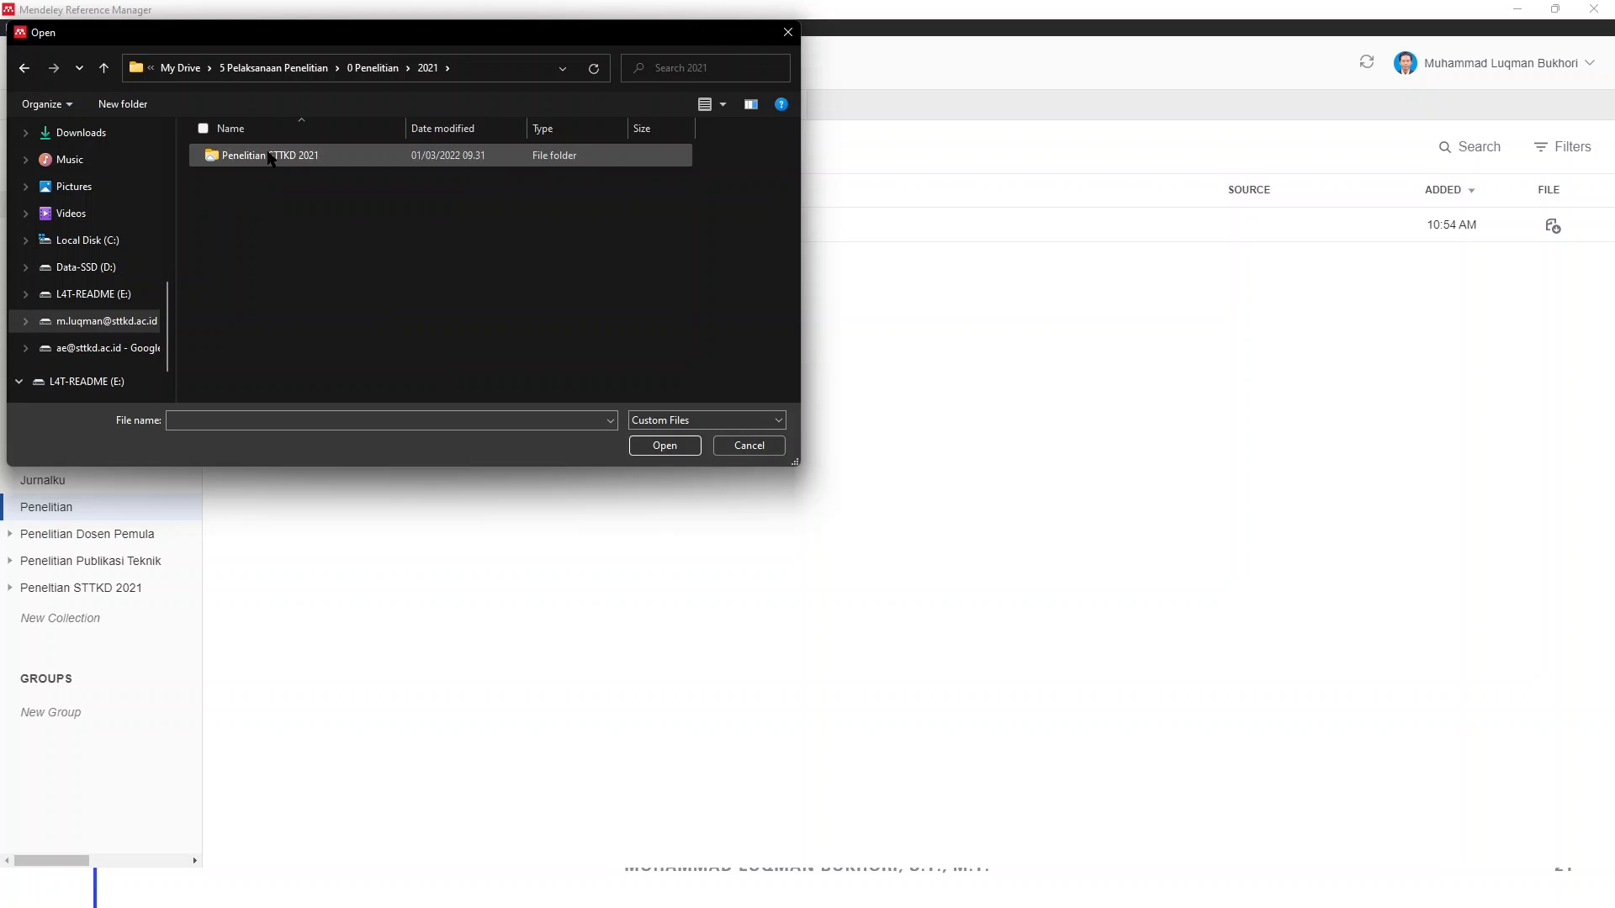
double_click(271, 157)
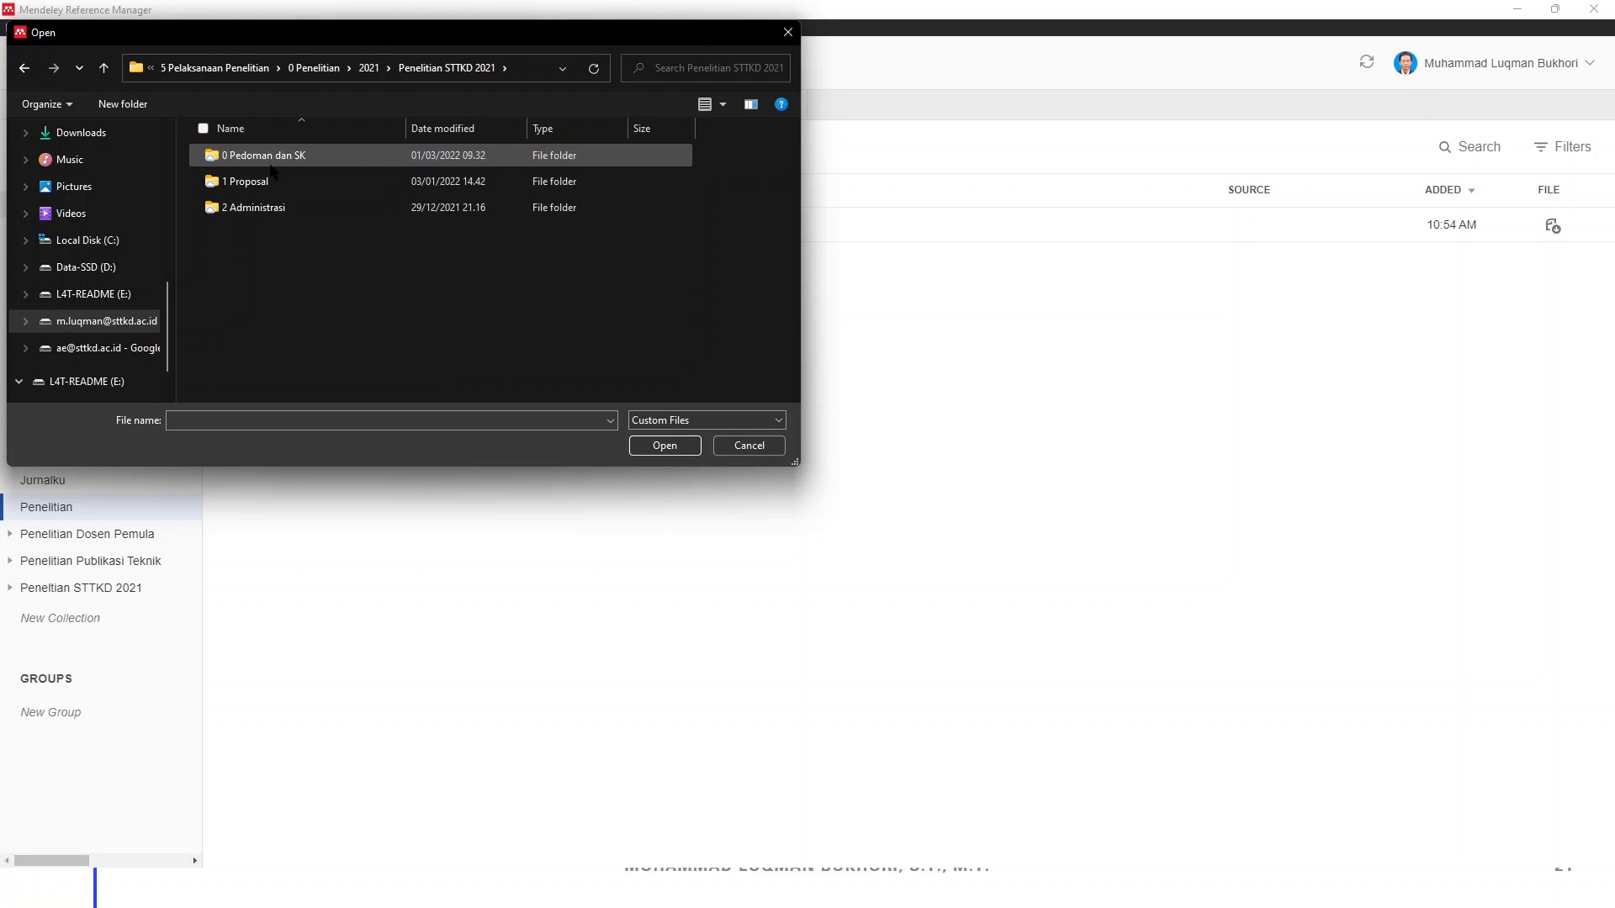
double_click(269, 183)
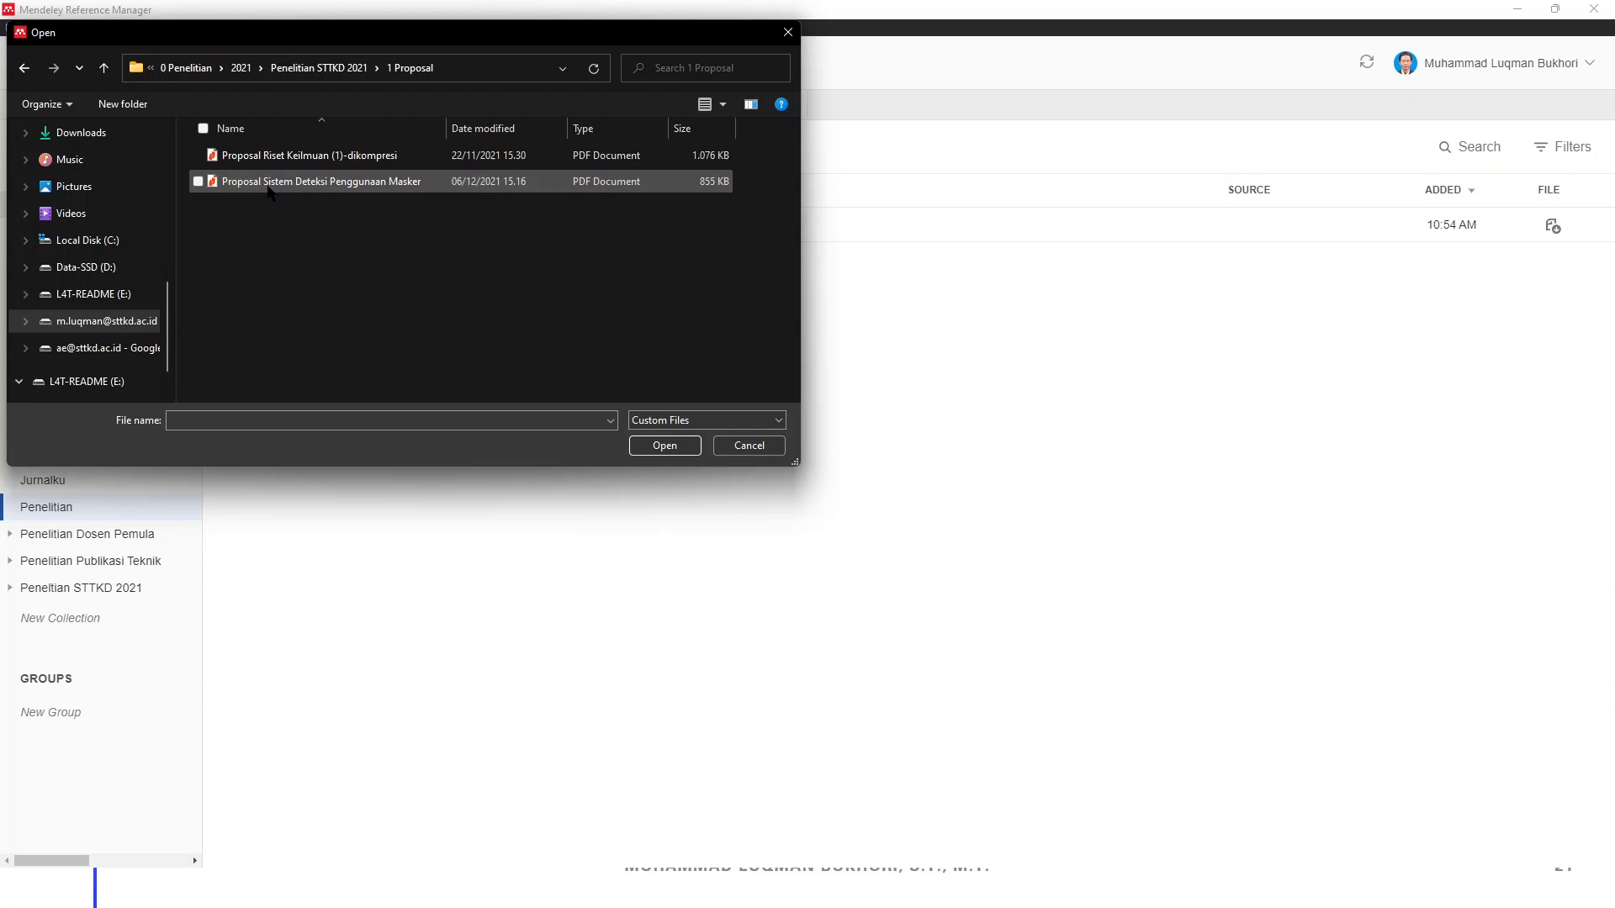
left_click(318, 67)
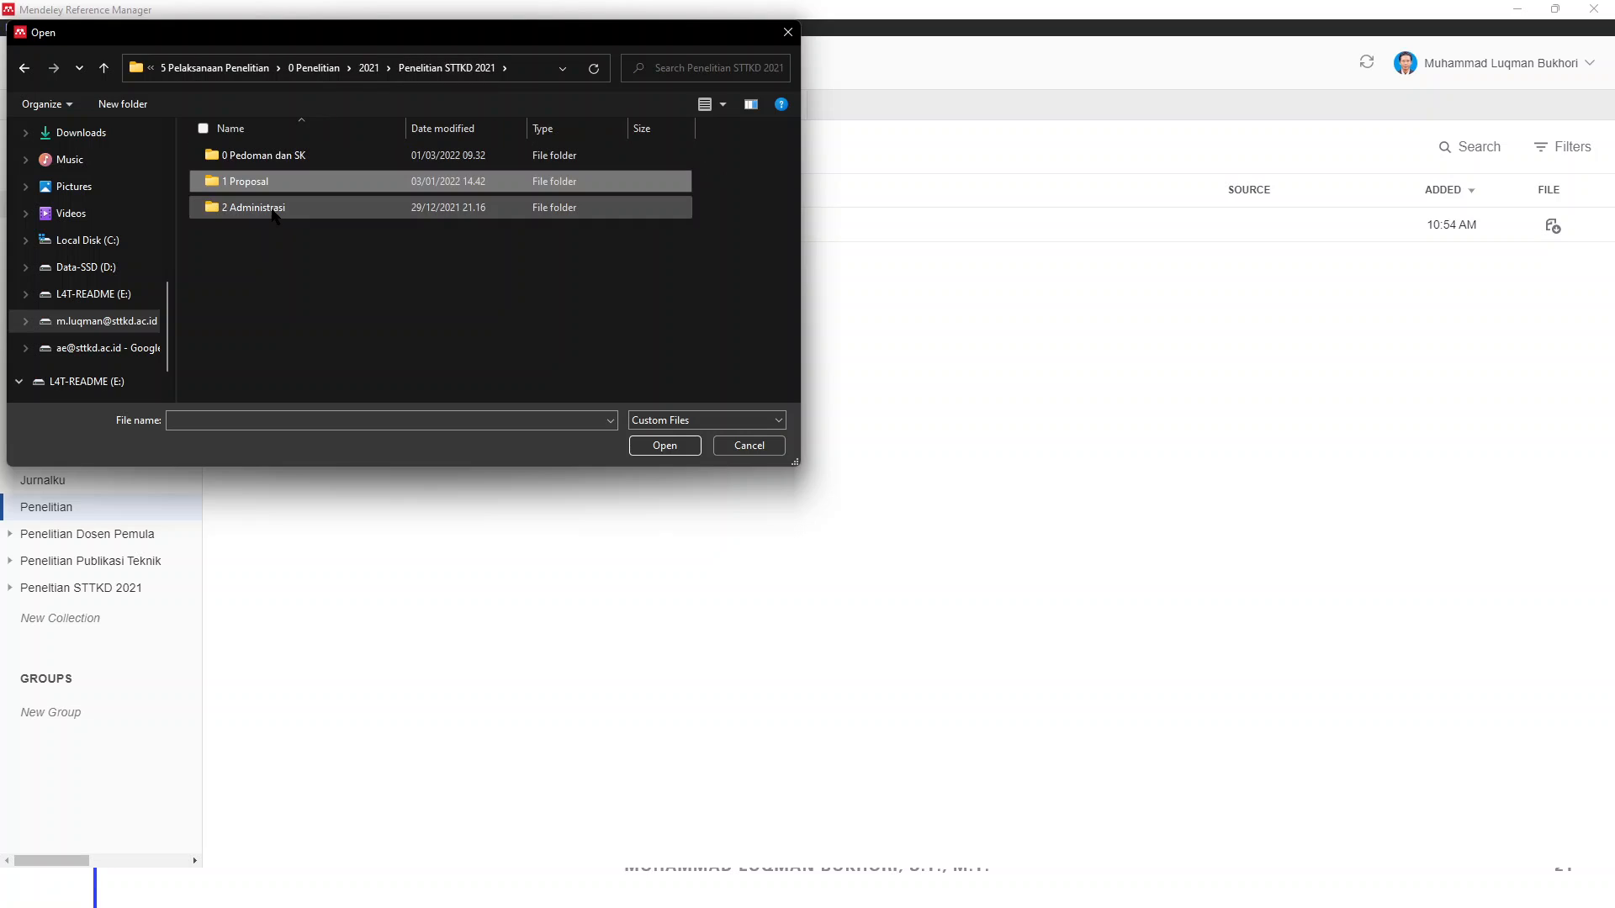
double_click(271, 208)
left_click(355, 69)
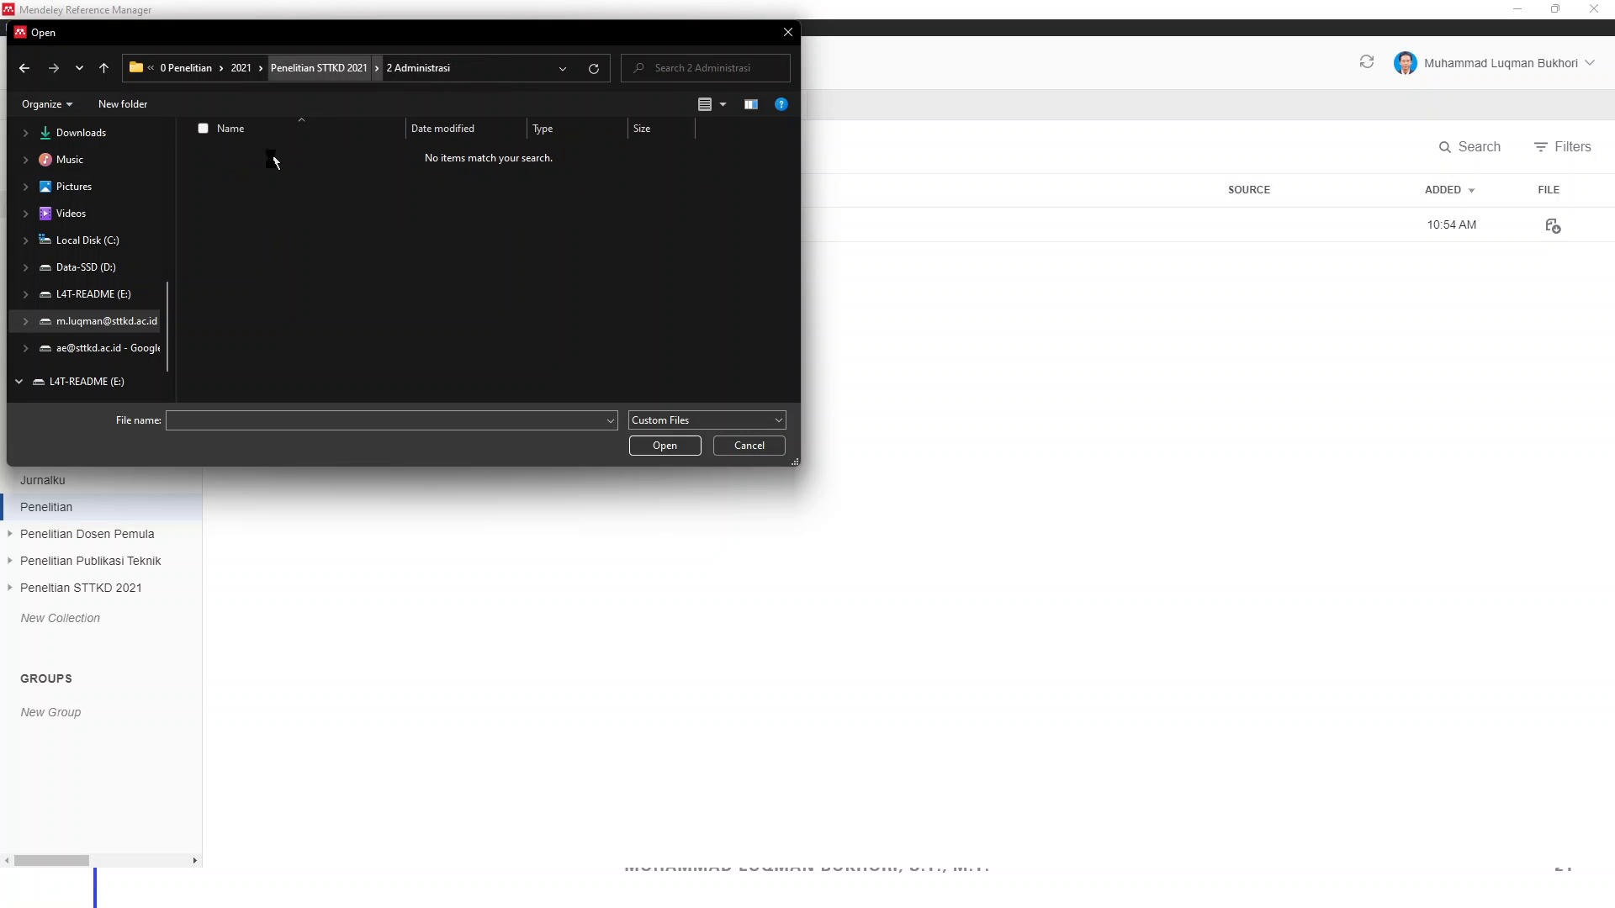
double_click(263, 158)
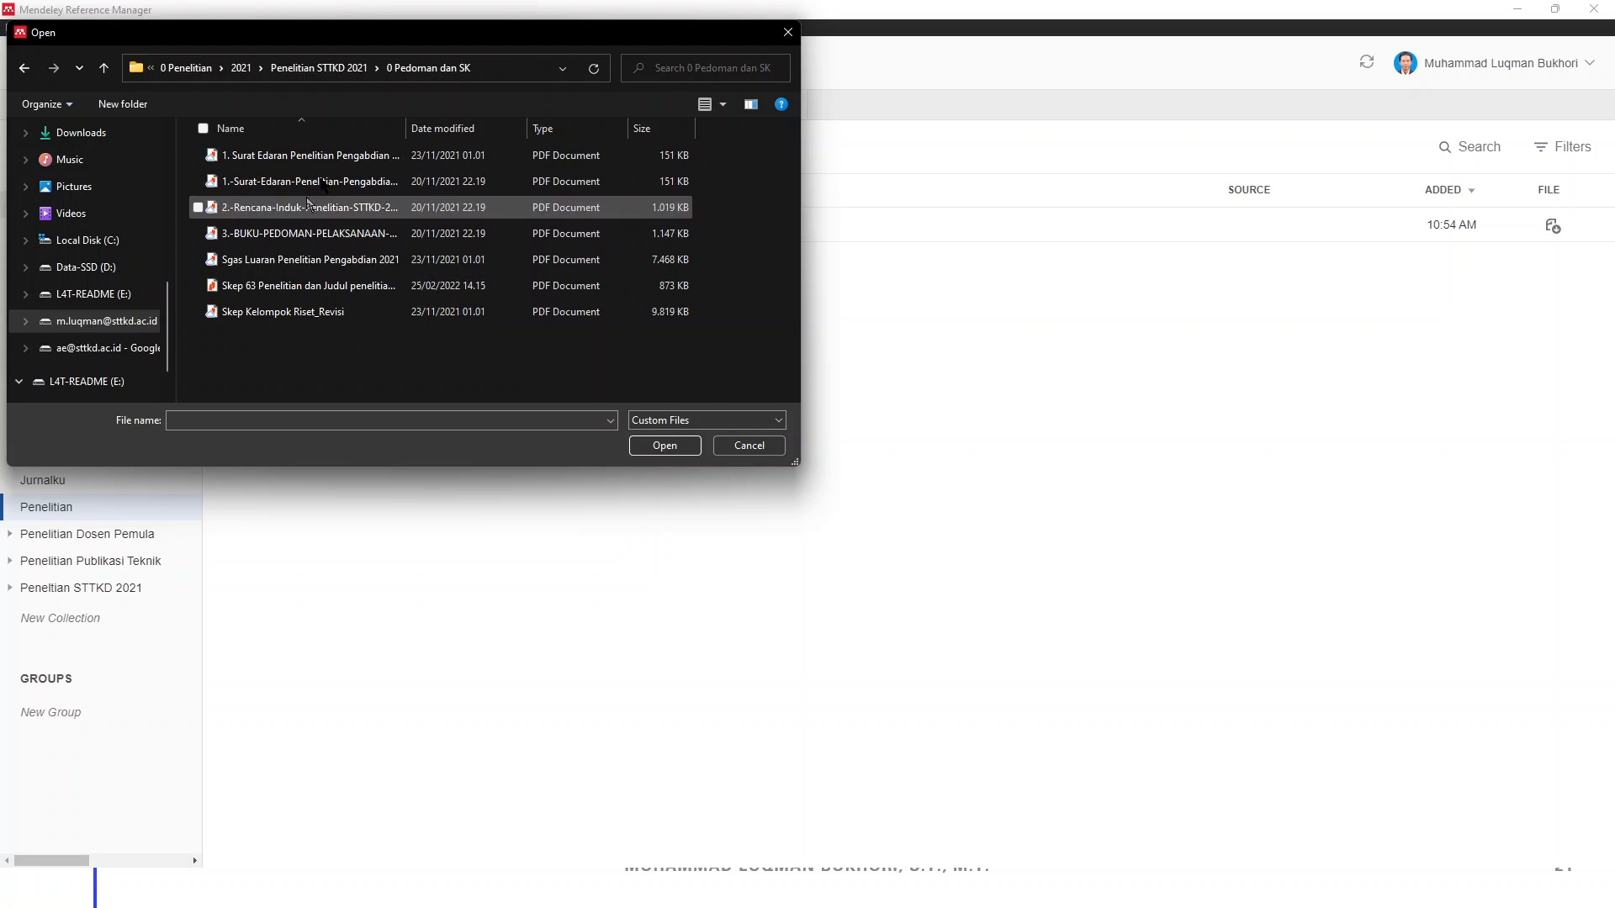
left_click(280, 71)
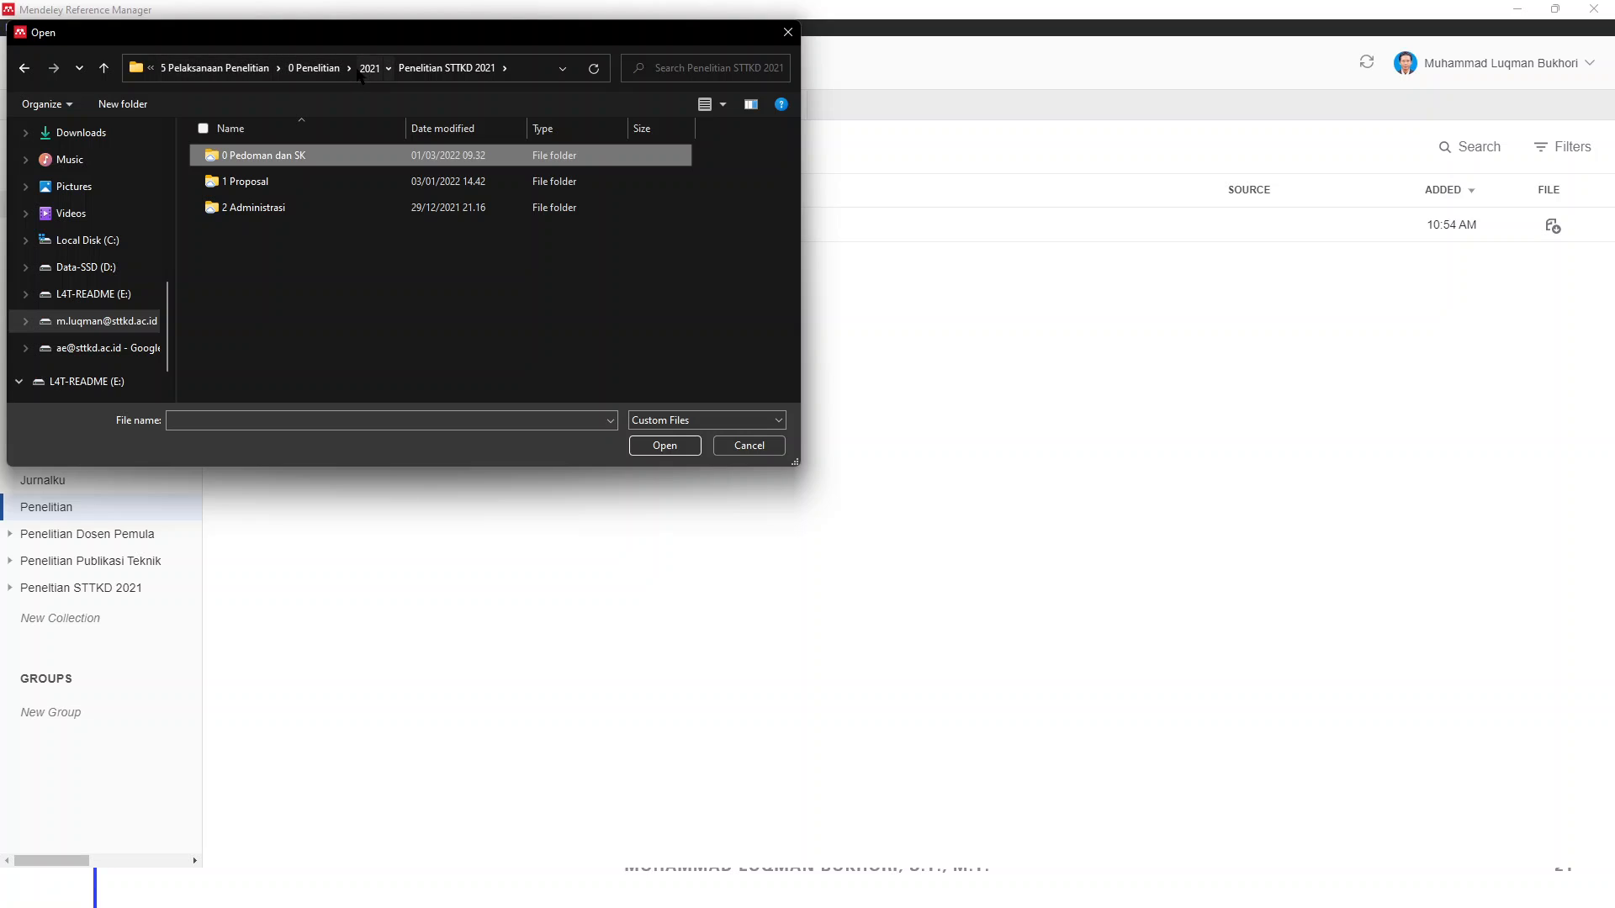
left_click(368, 67)
left_click(372, 68)
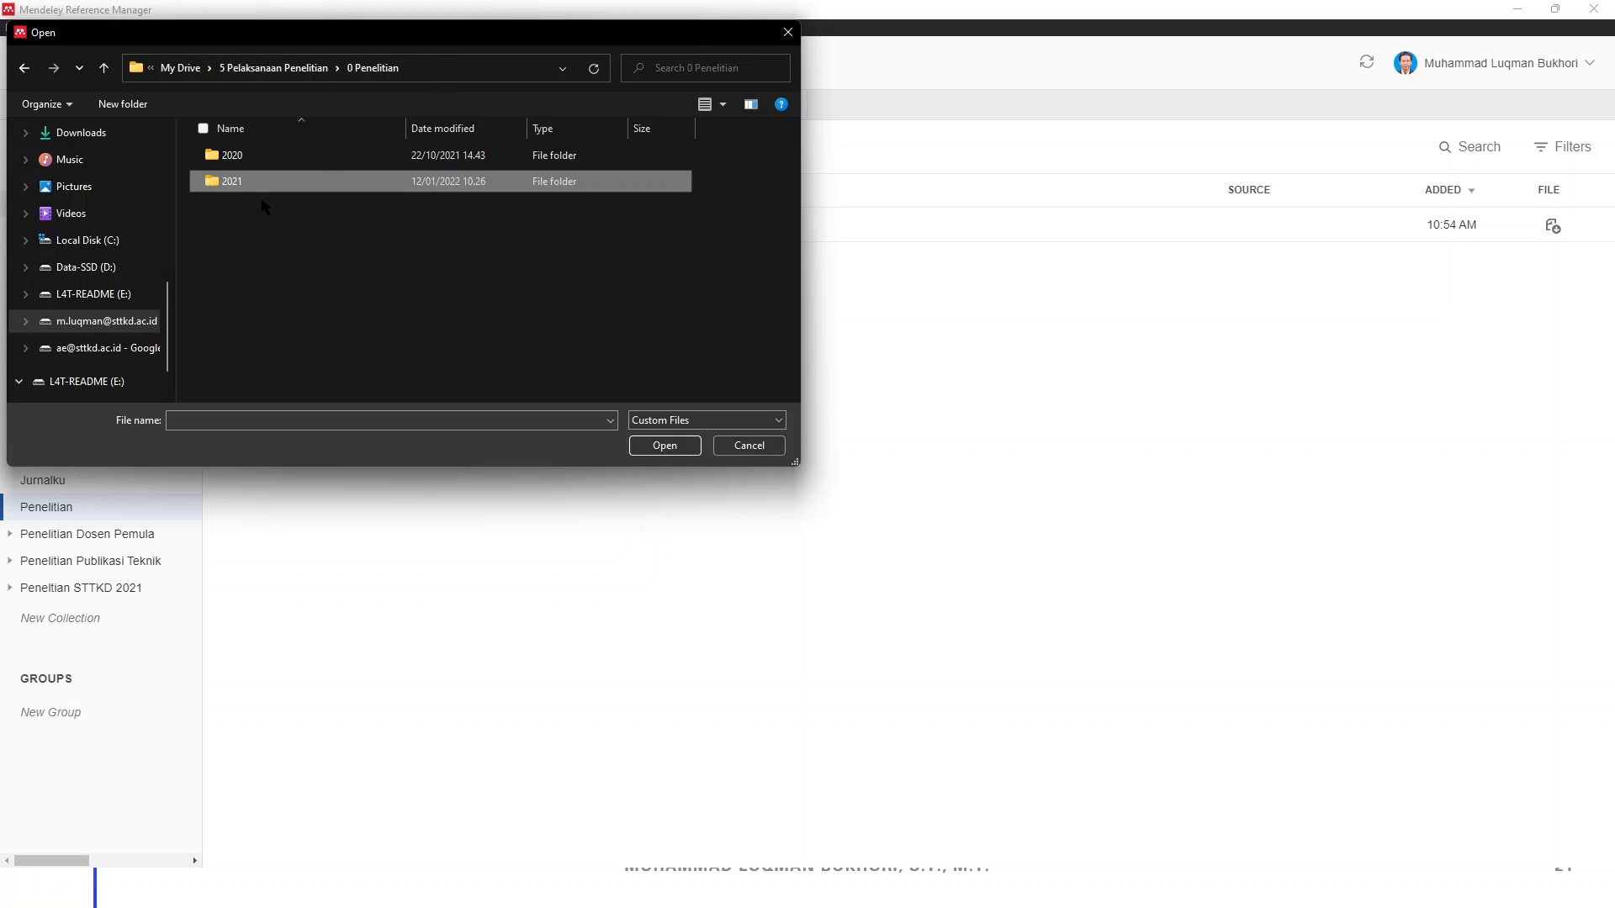
Choose 1743-1801-1-SM.pdf from 2020 > Penelitian Dosen Pemula > List Paper and add it
double_click(264, 162)
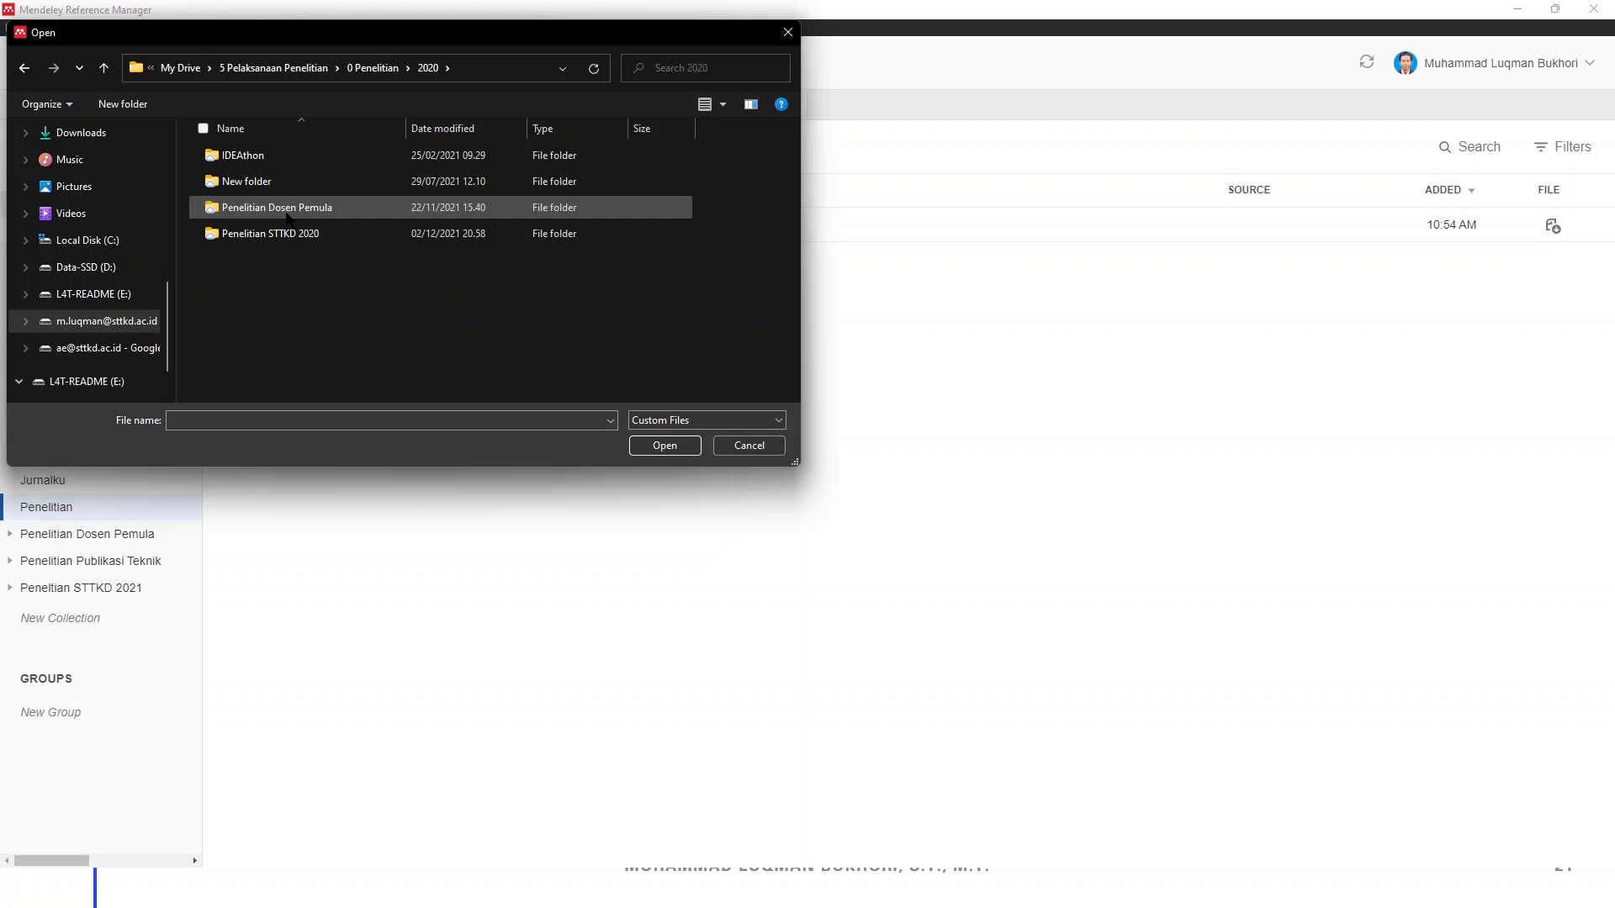
left_click(281, 235)
double_click(282, 235)
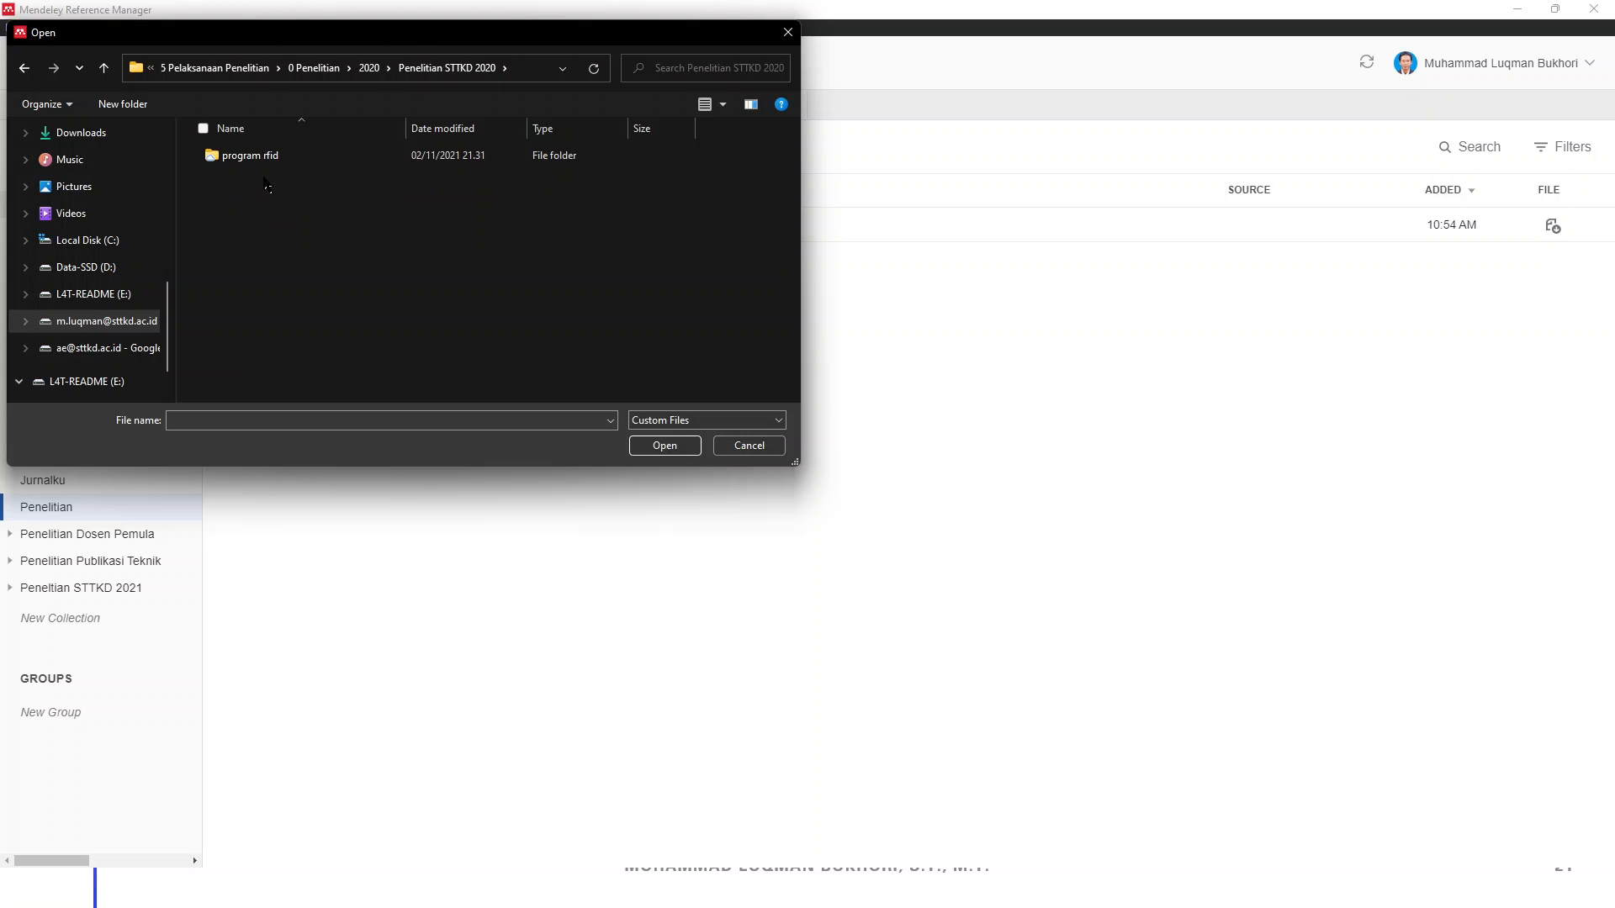
double_click(311, 156)
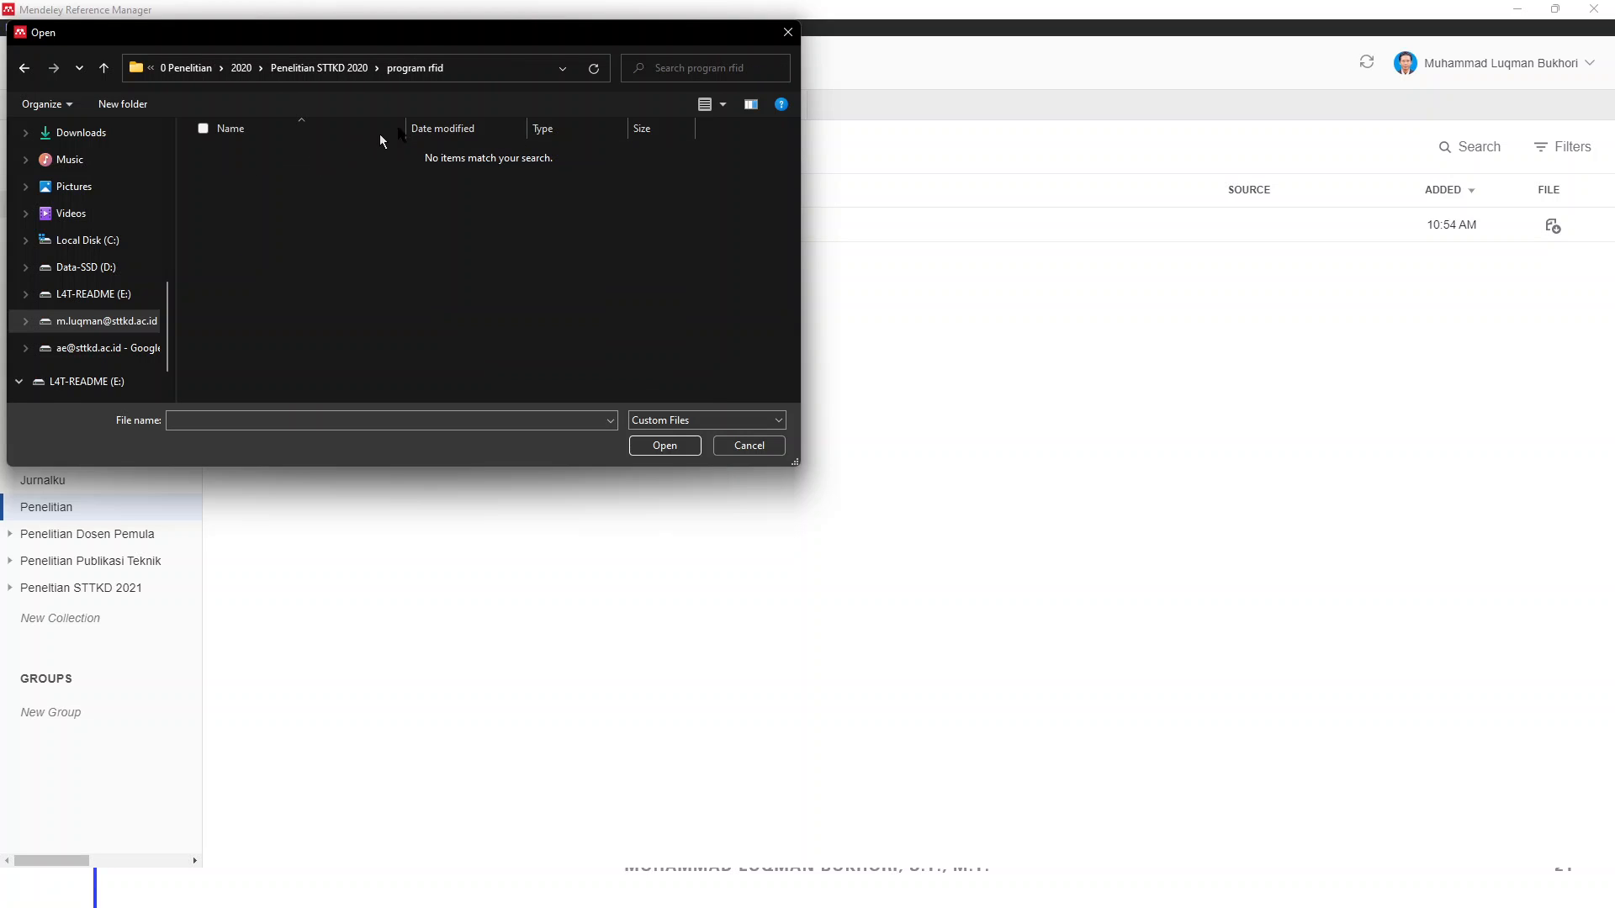
left_click(320, 69)
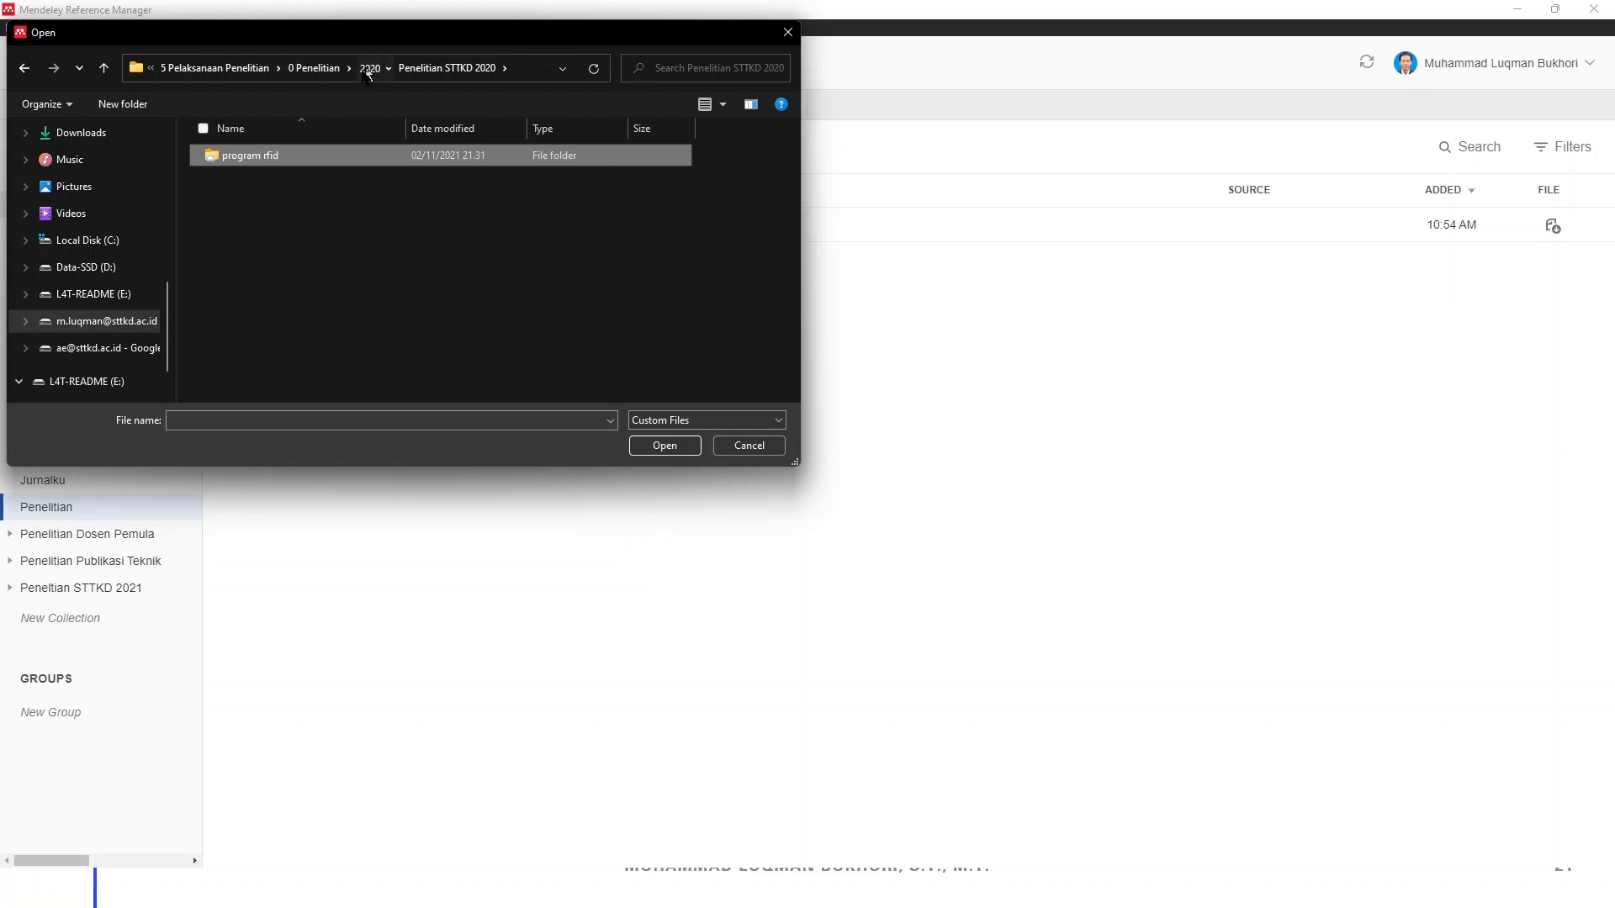
left_click(371, 68)
double_click(268, 209)
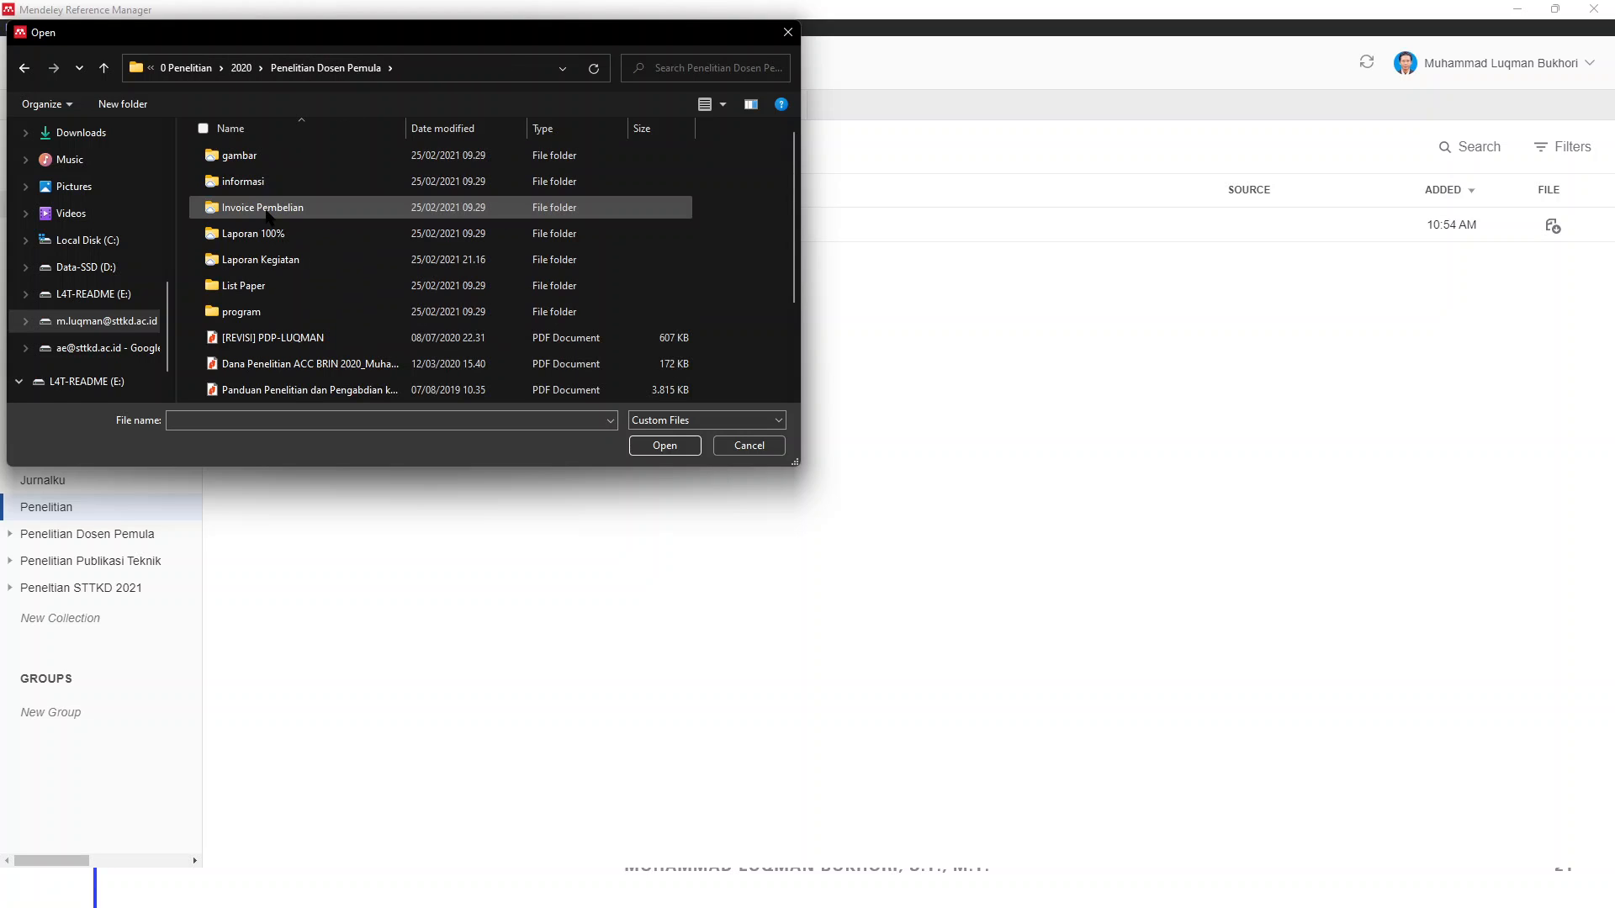
left_click(257, 287)
double_click(250, 286)
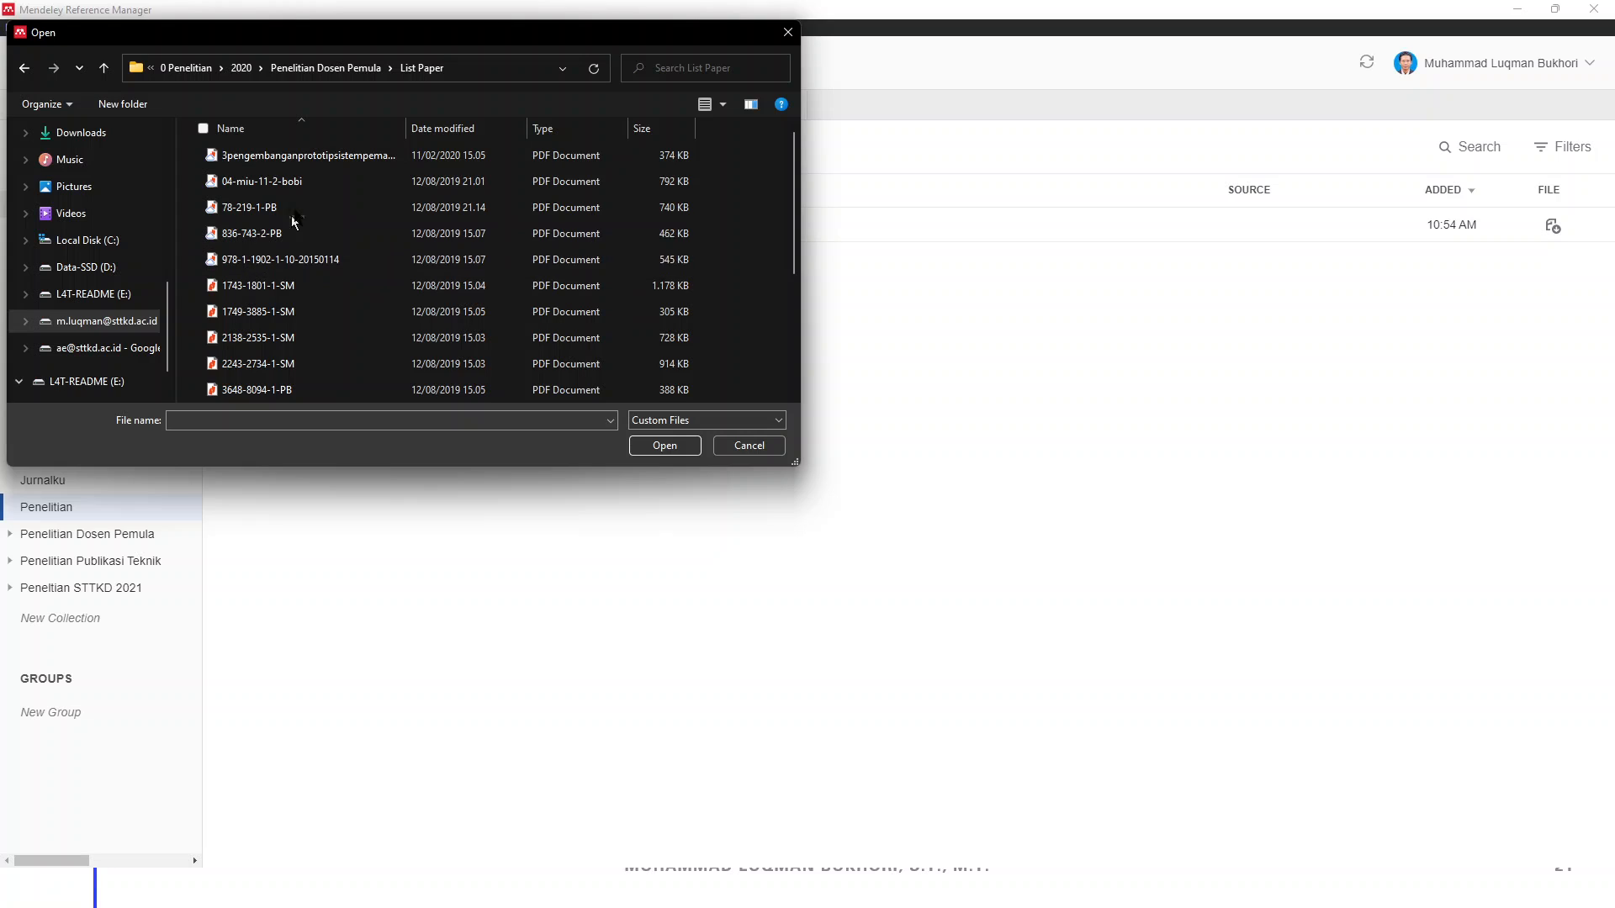
left_click(284, 286)
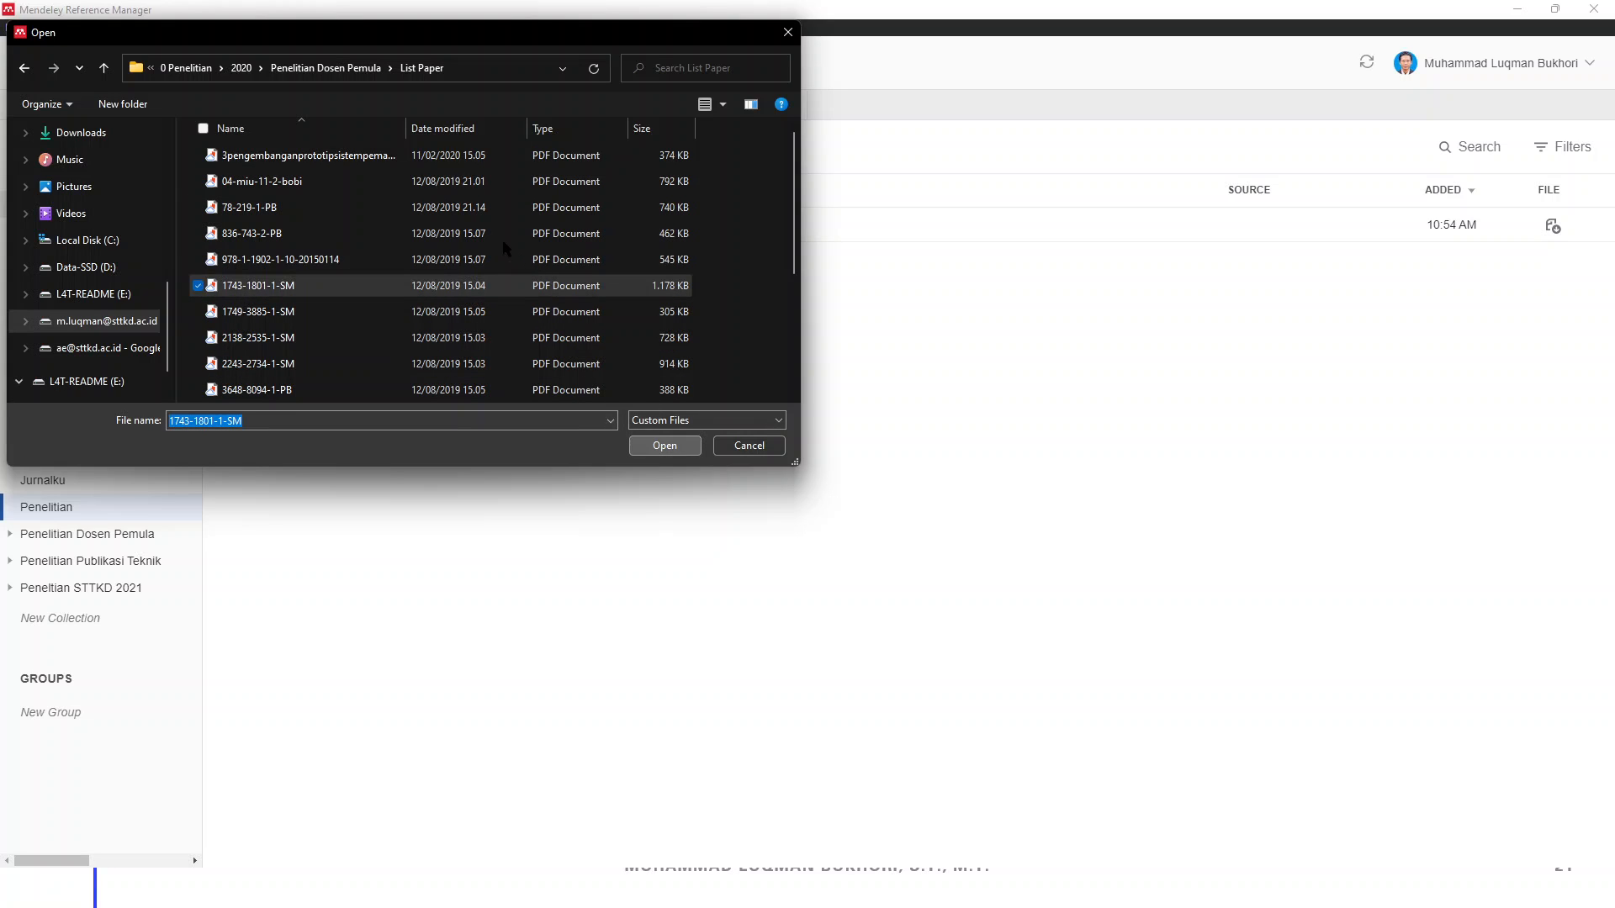
key("Return")
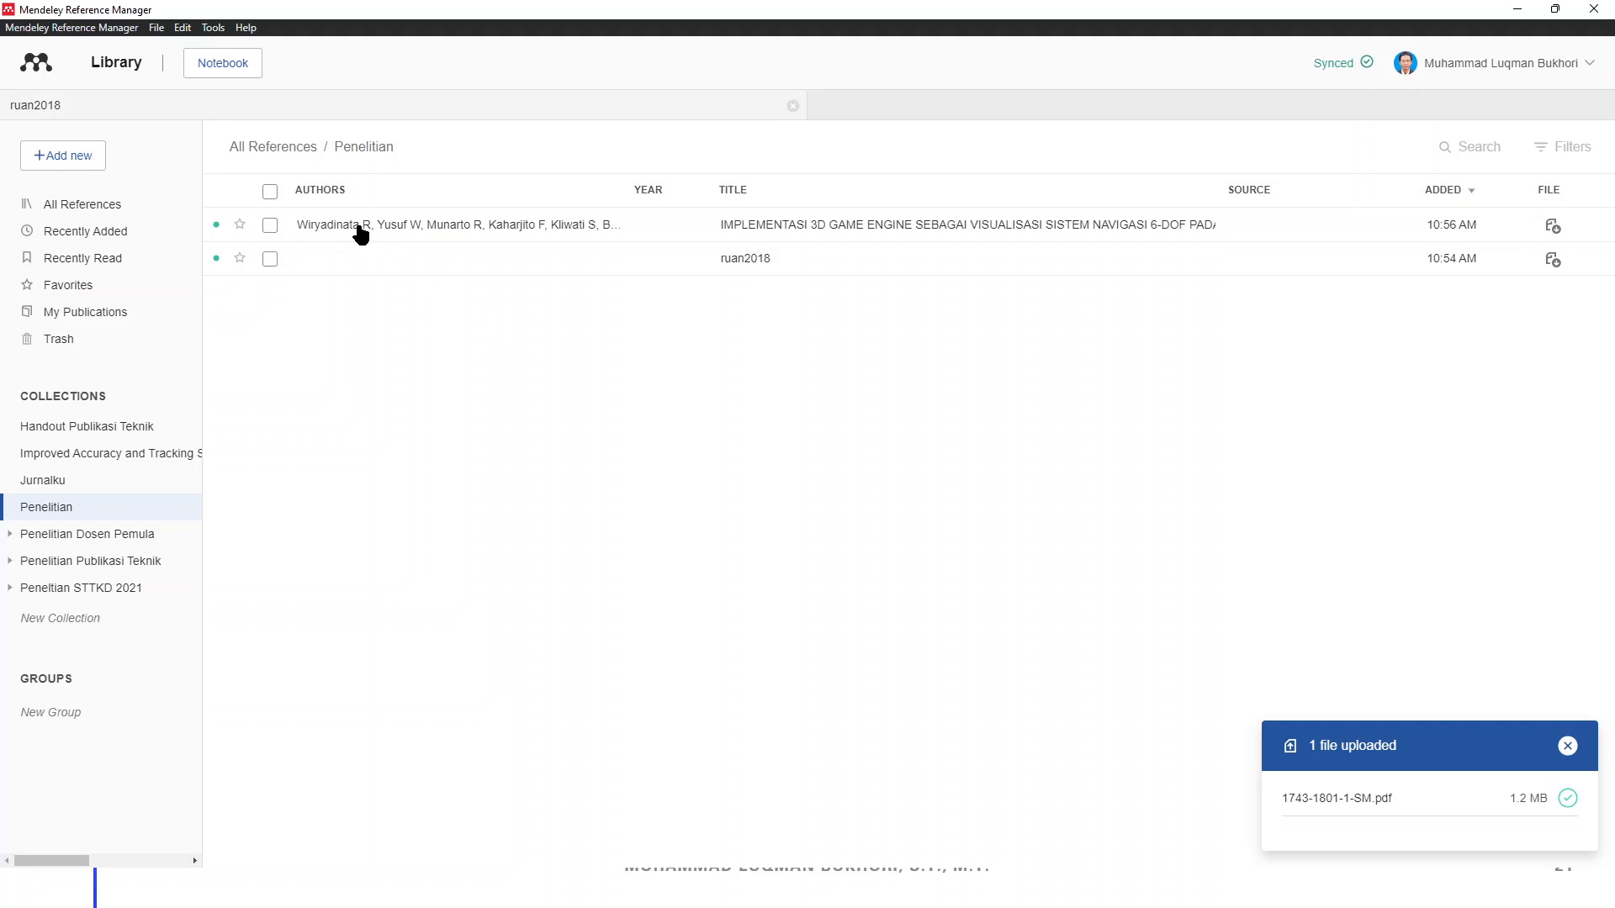
Inspect the IMPLEMENTASI 3D GAME ENGINE reference's full authors and title, then open its PDF
left_click(762, 230)
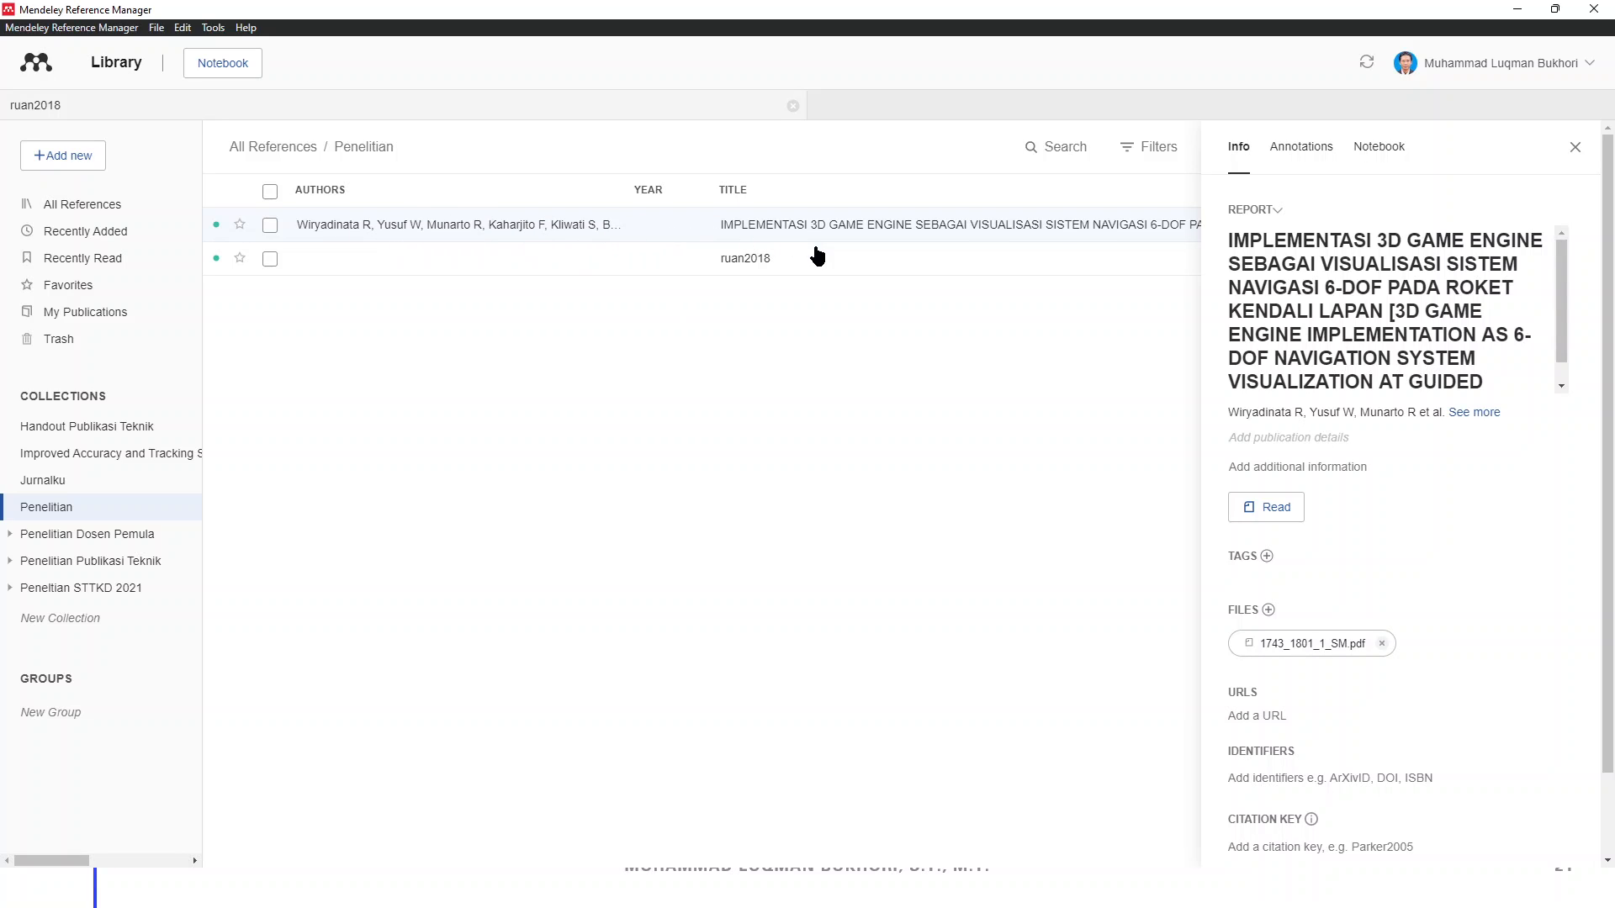
left_click(1377, 413)
scroll(1312, 455, "down", 2)
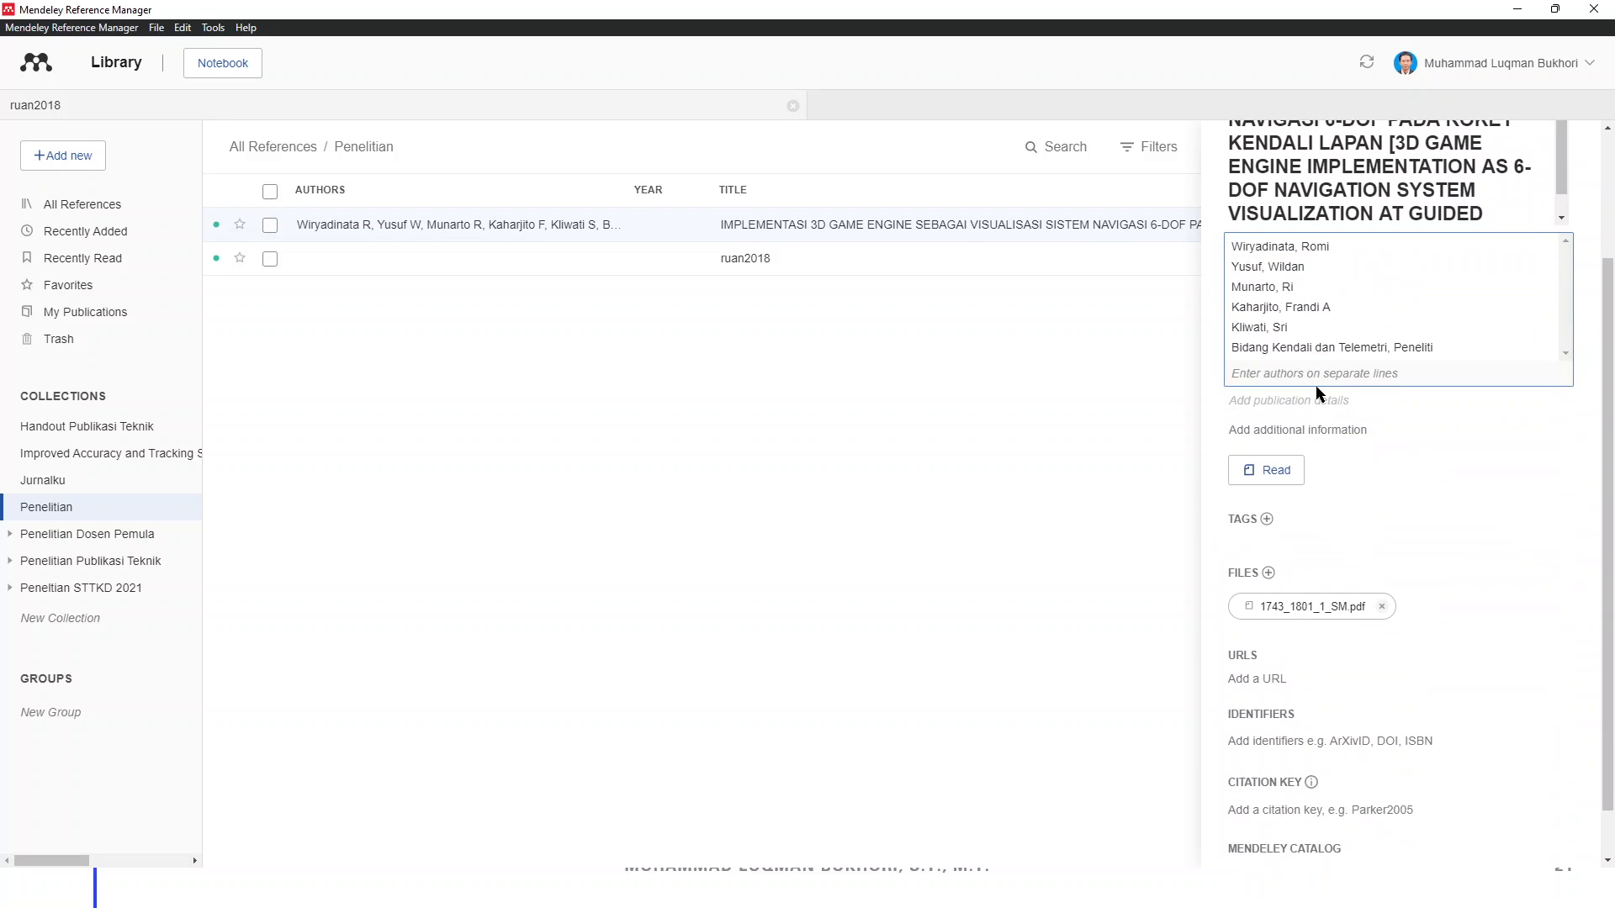
scroll(1316, 421, "up", 2)
left_click(1302, 251)
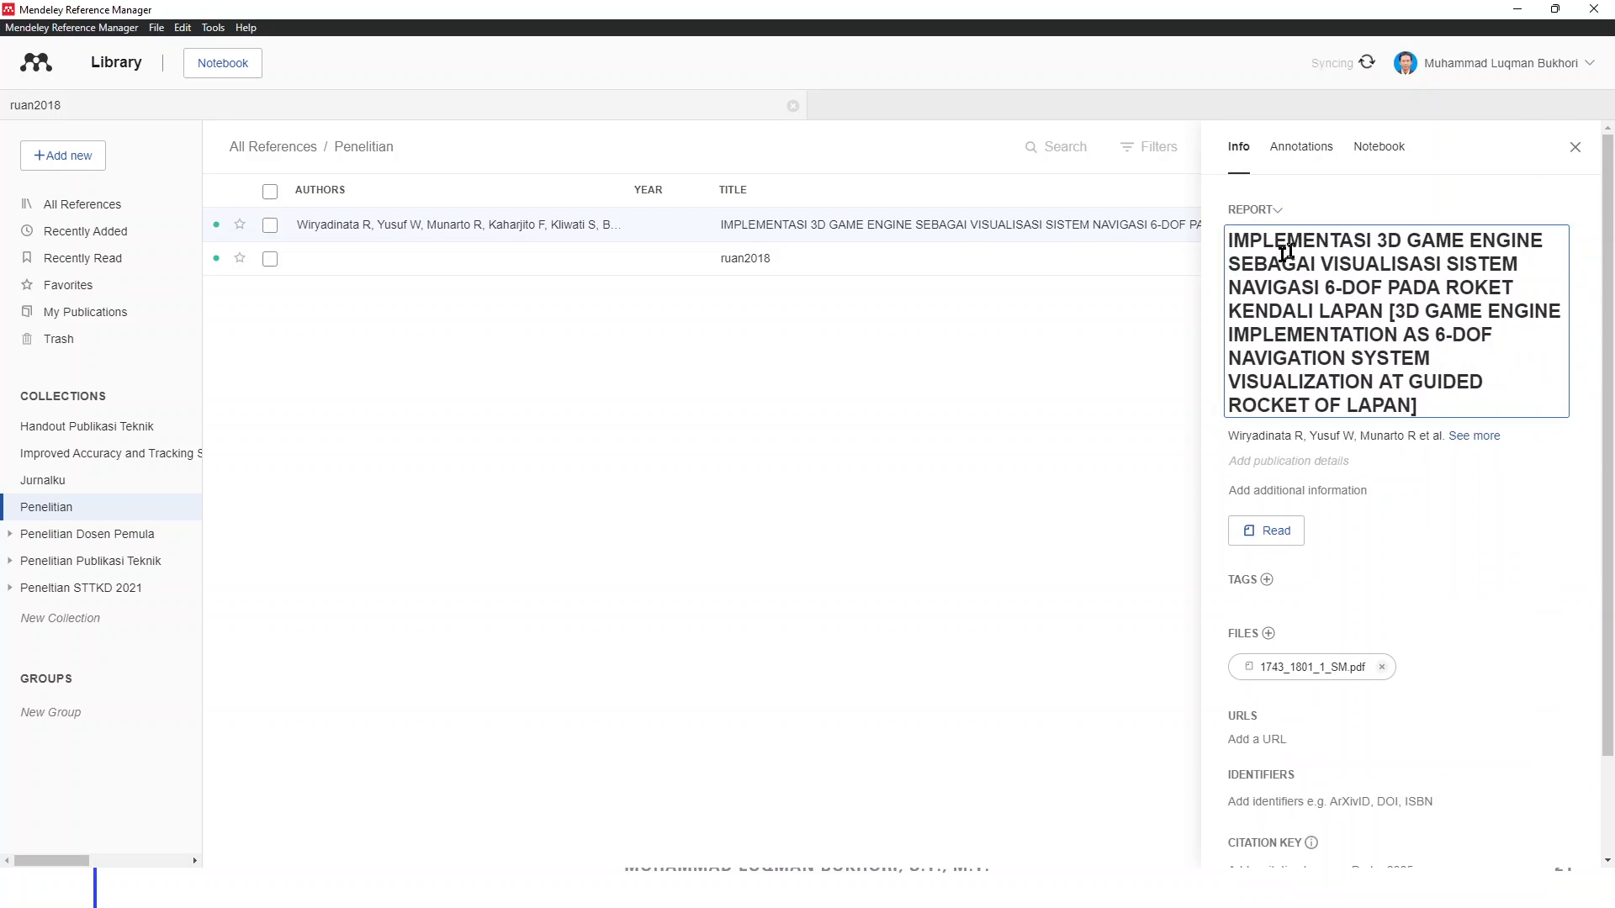
left_click(1271, 533)
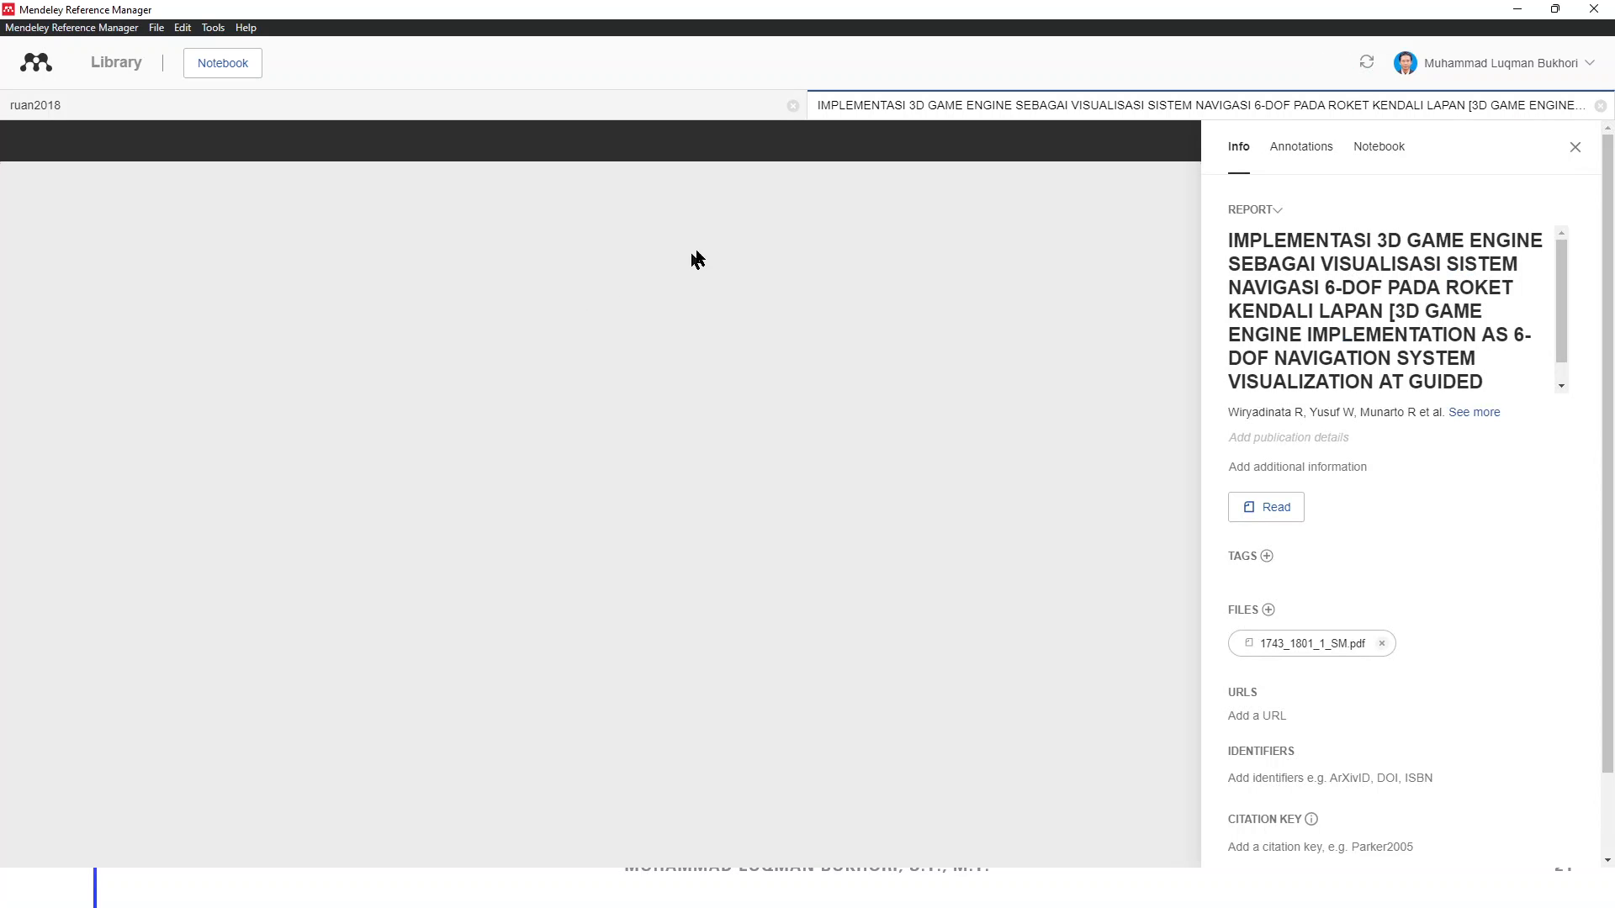
left_click(792, 106)
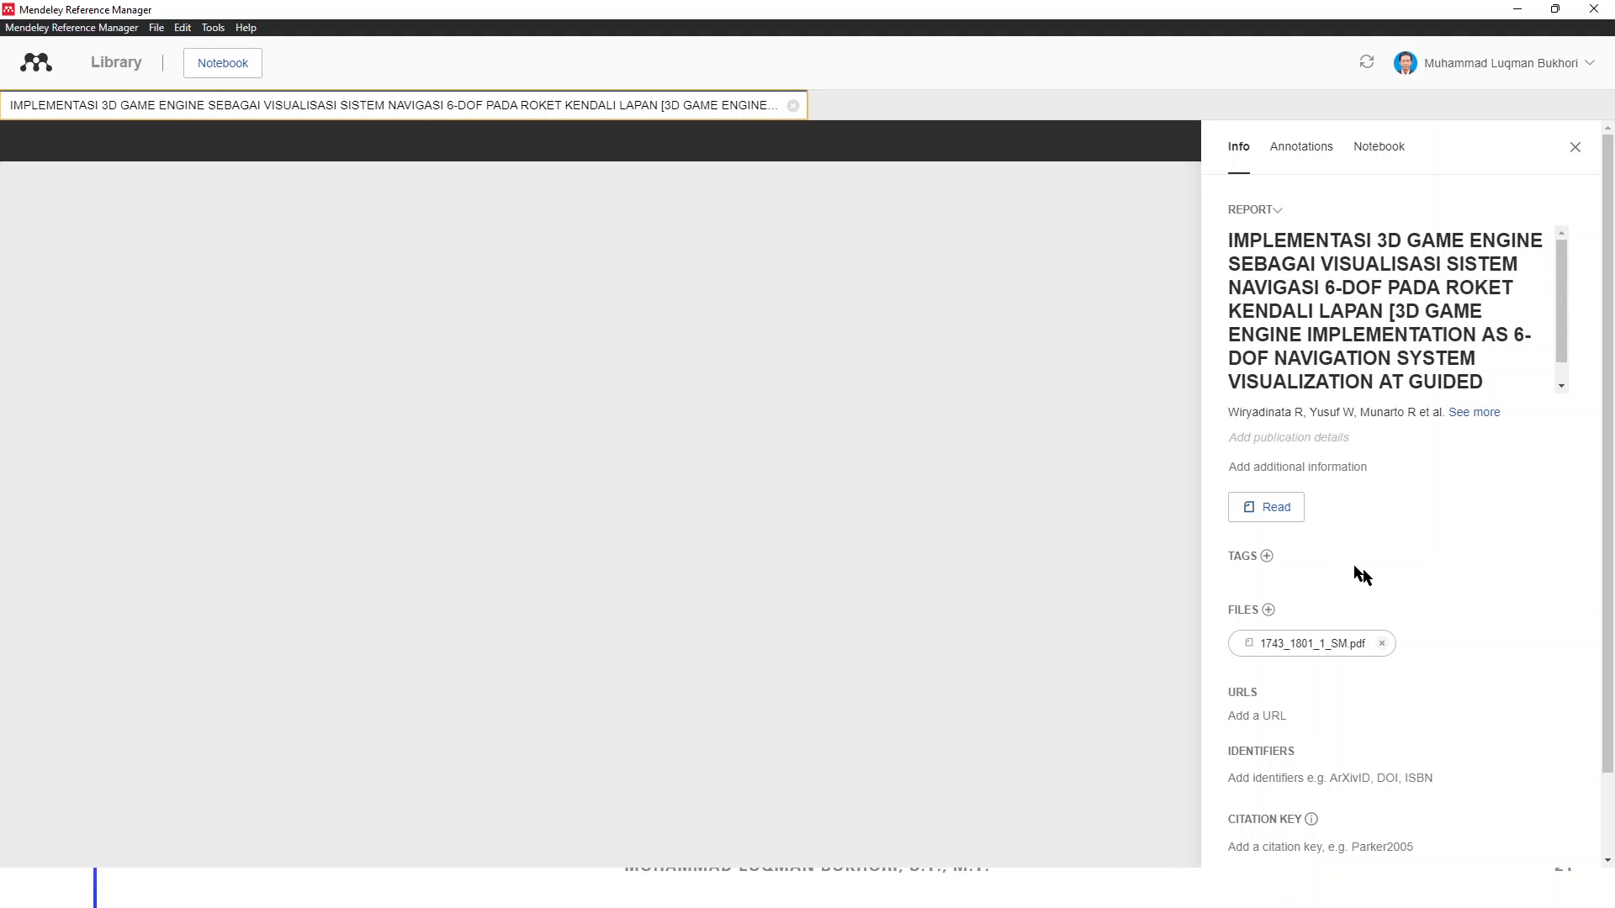
scroll(1364, 578, "down", 1)
left_click(1301, 551)
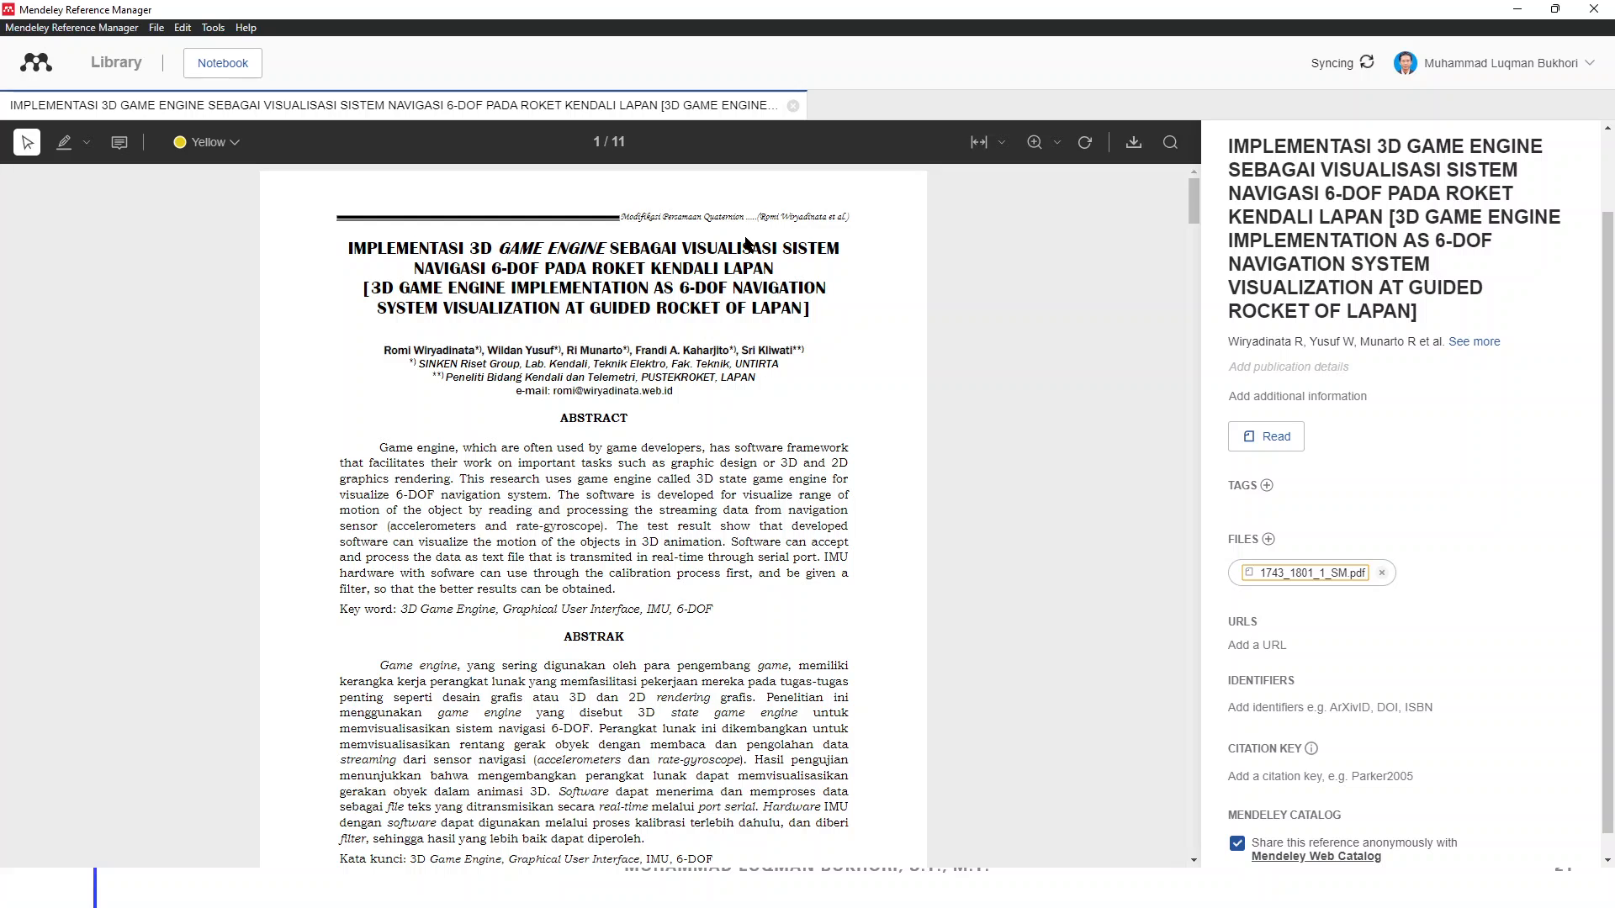
scroll(793, 269, "down", 2)
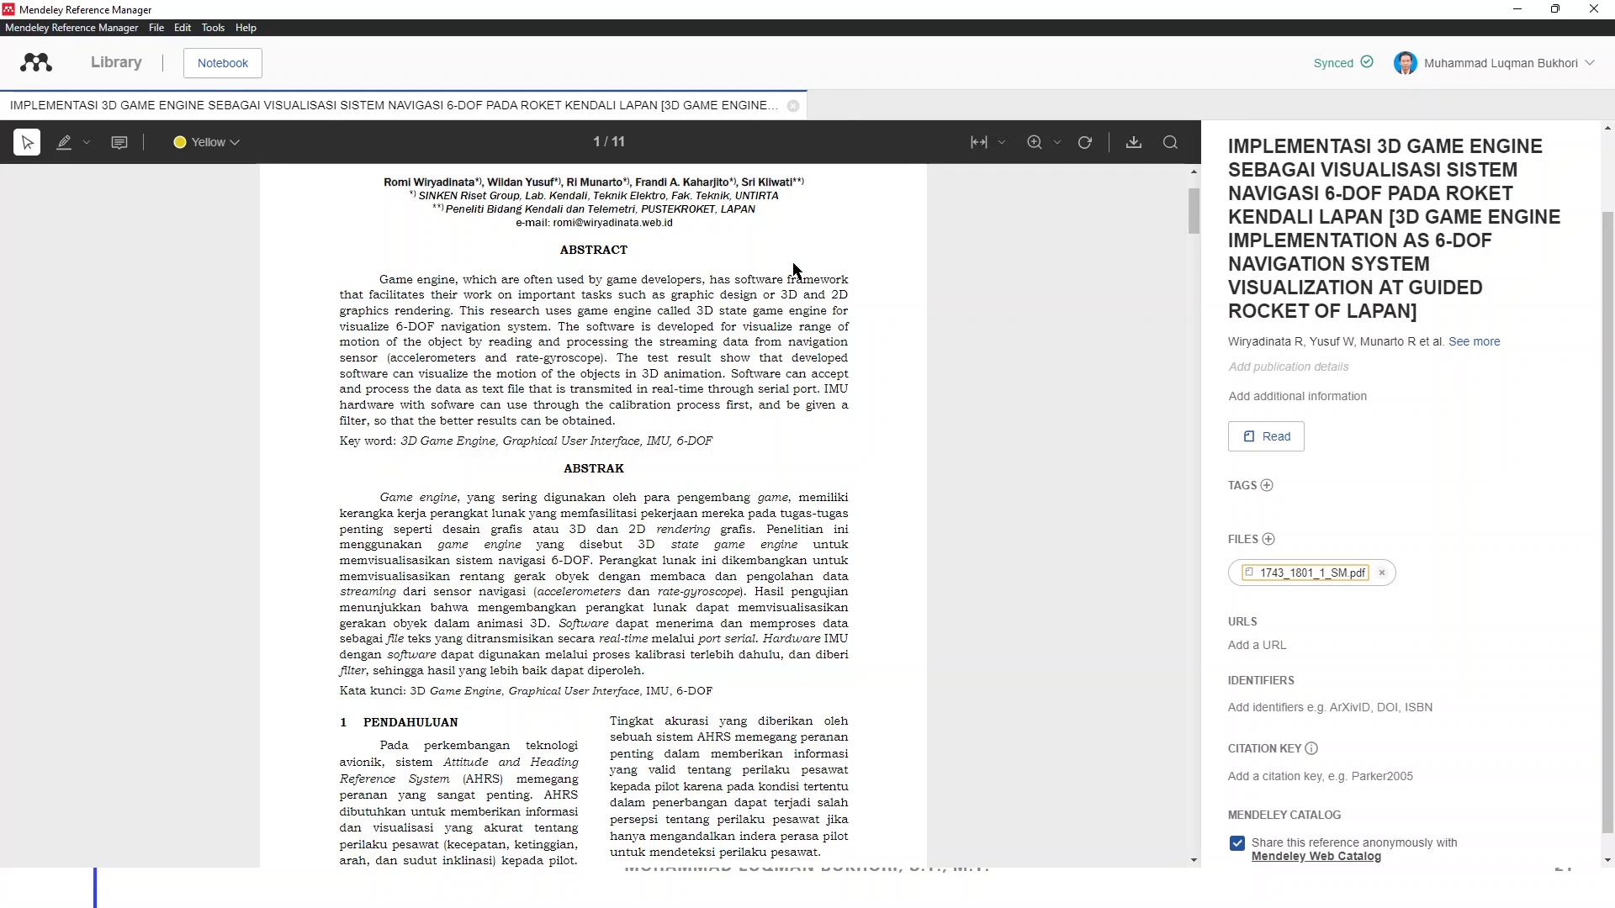
scroll(795, 273, "down", 7)
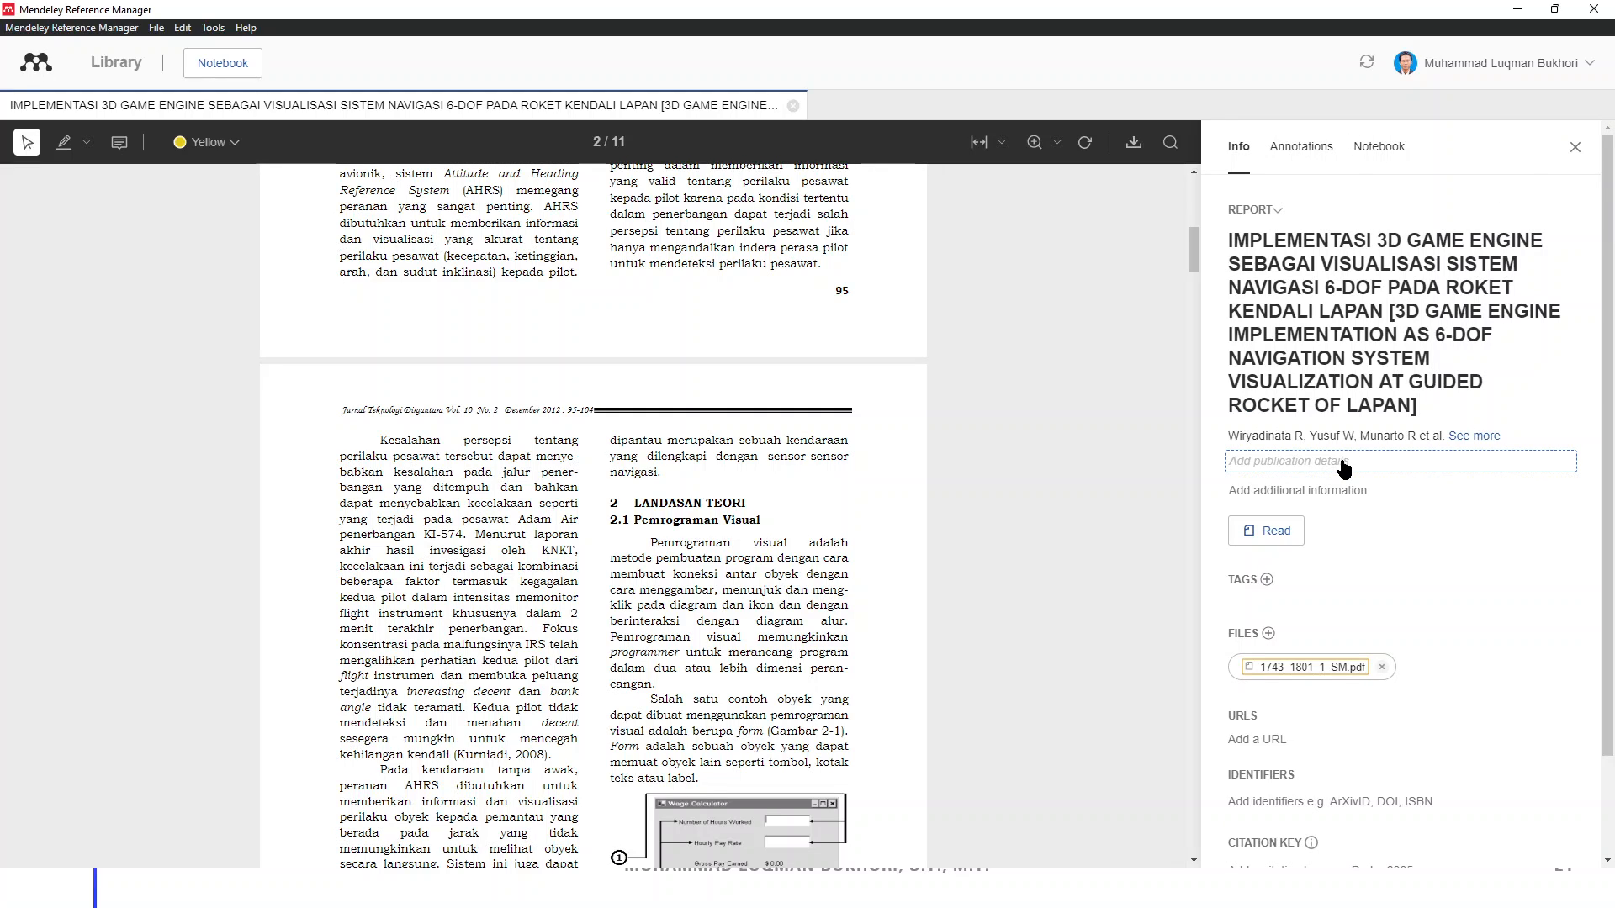
Enter publication year 2012 and pages 95–104 for the reference
left_click(1344, 469)
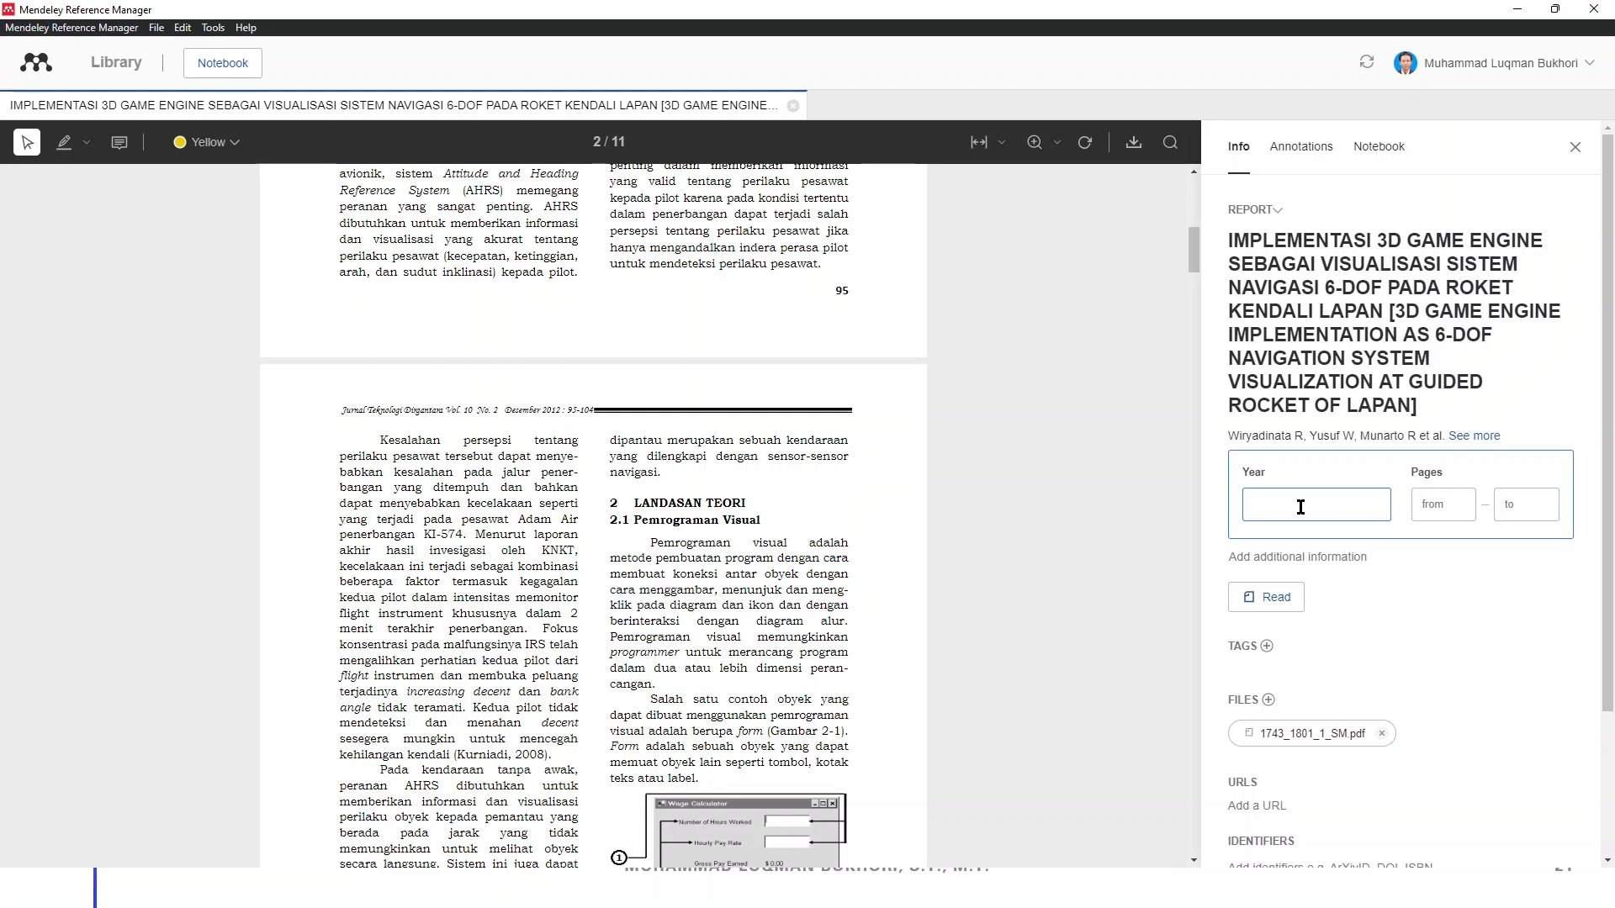
type("2012")
left_click(1427, 505)
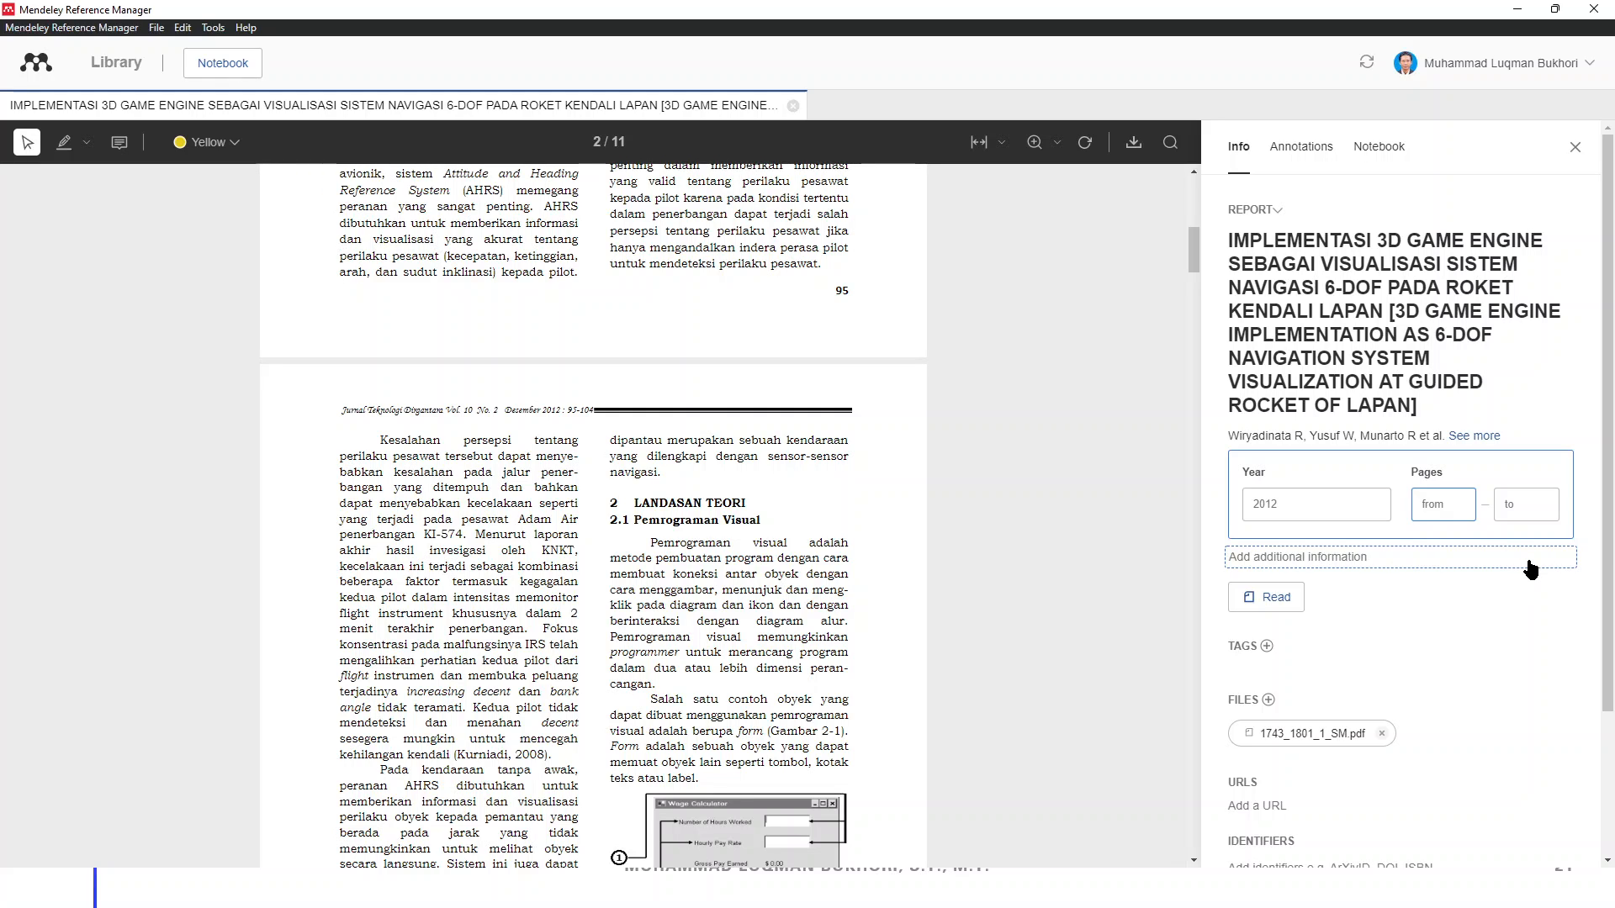
type("95104")
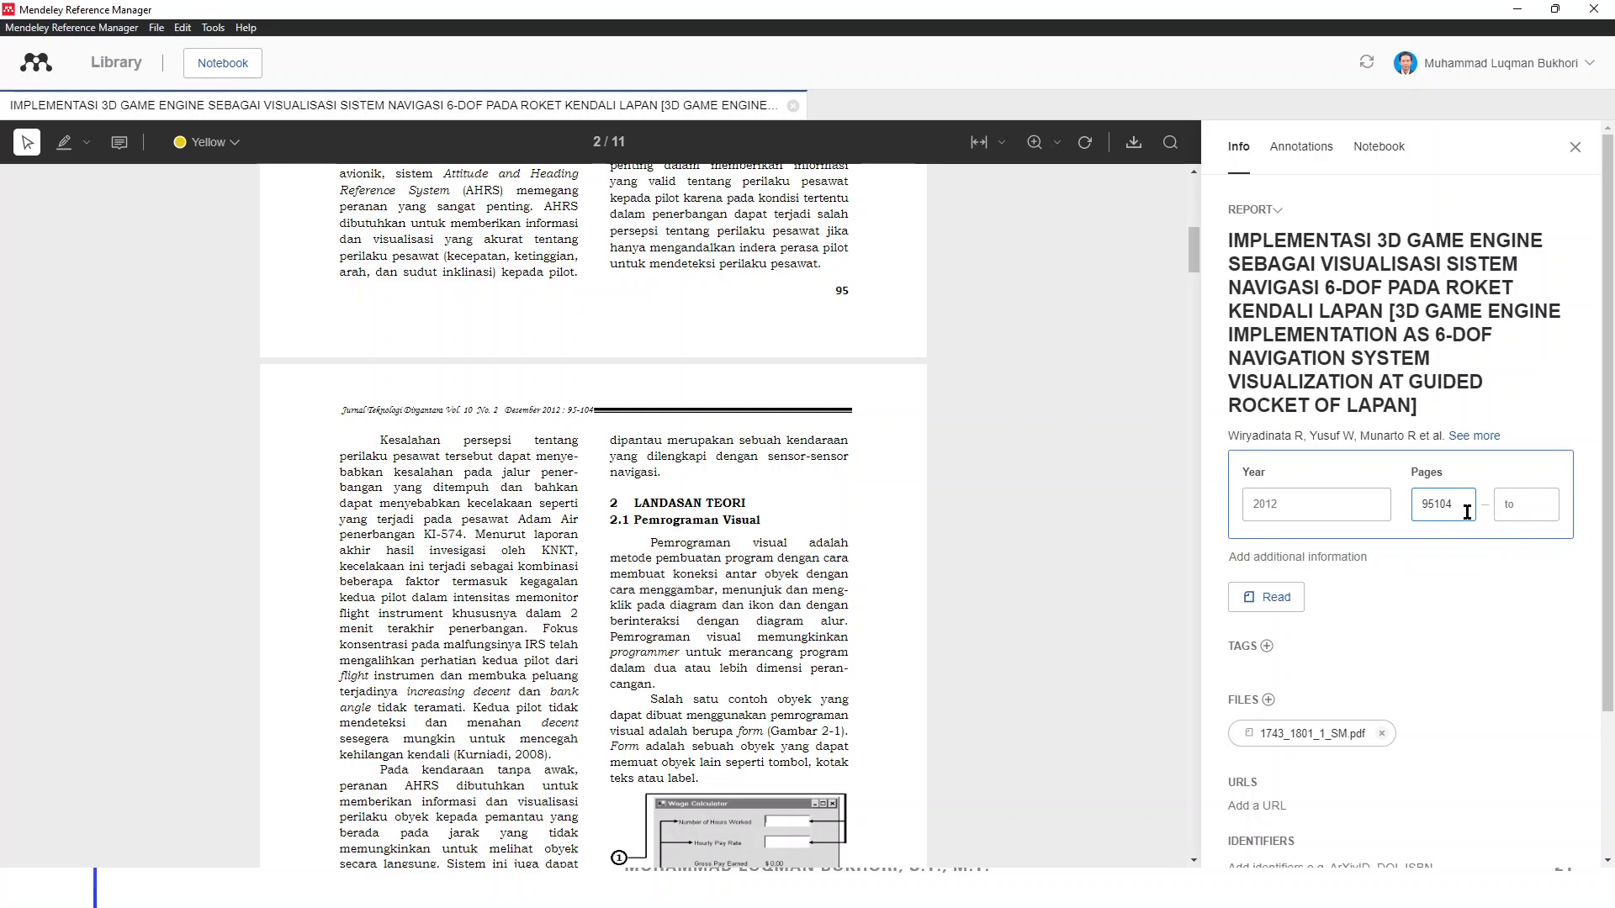
key("BackSpace")
key("BackSpace")
key("BackSpace")
key("BackSpace")
left_click(1525, 508)
key("Return")
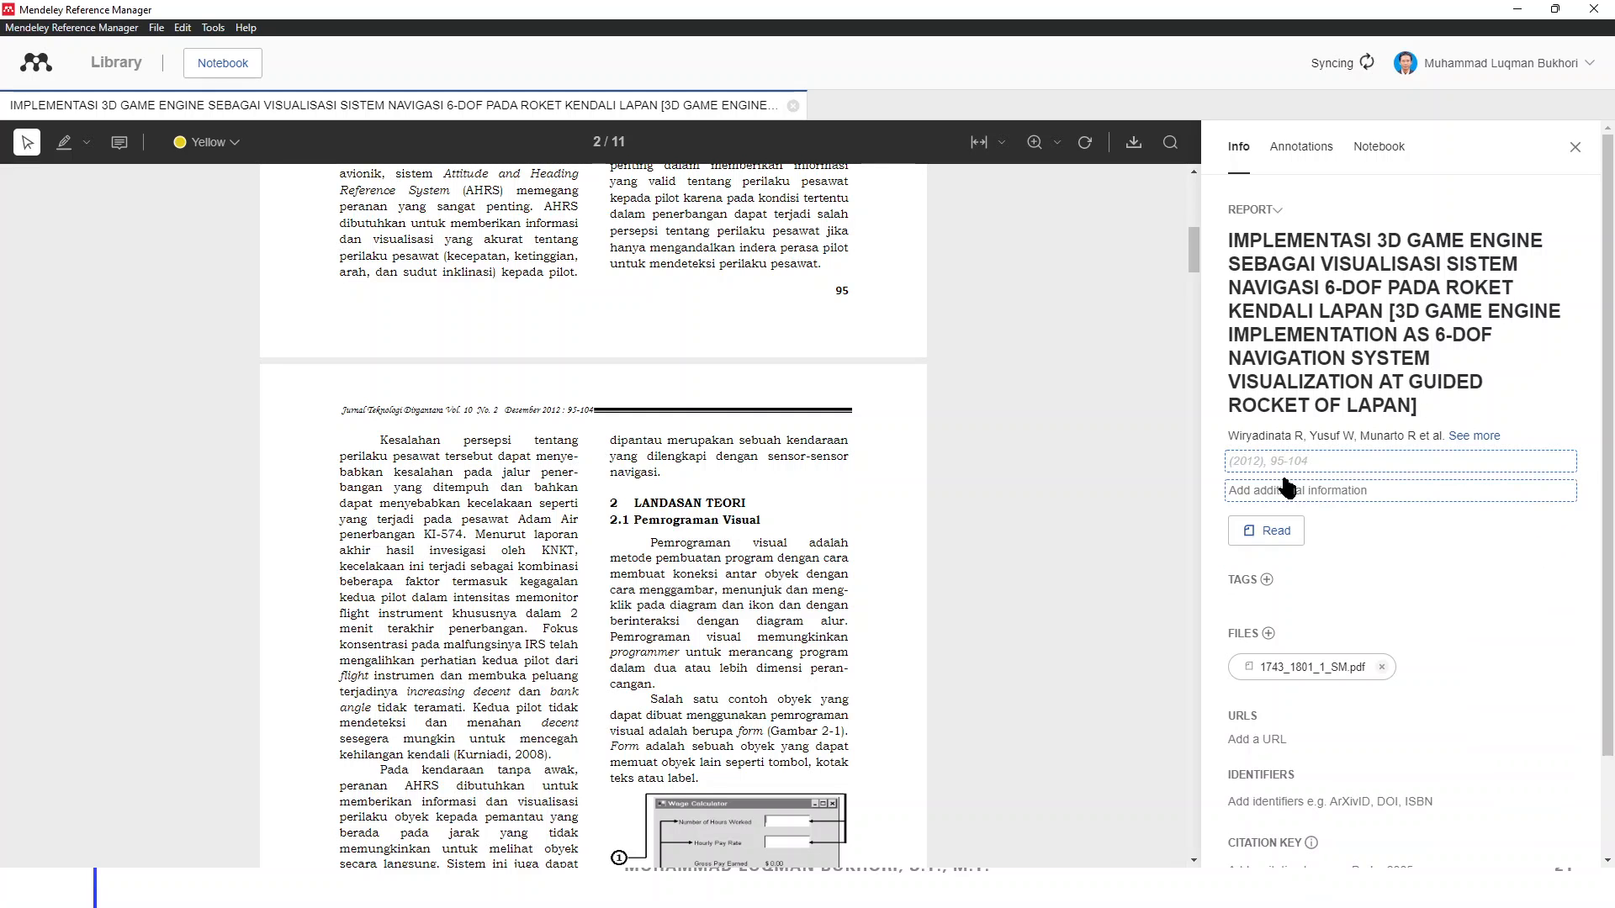
Expand the additional information fields for city, institution, month and day
left_click(1289, 490)
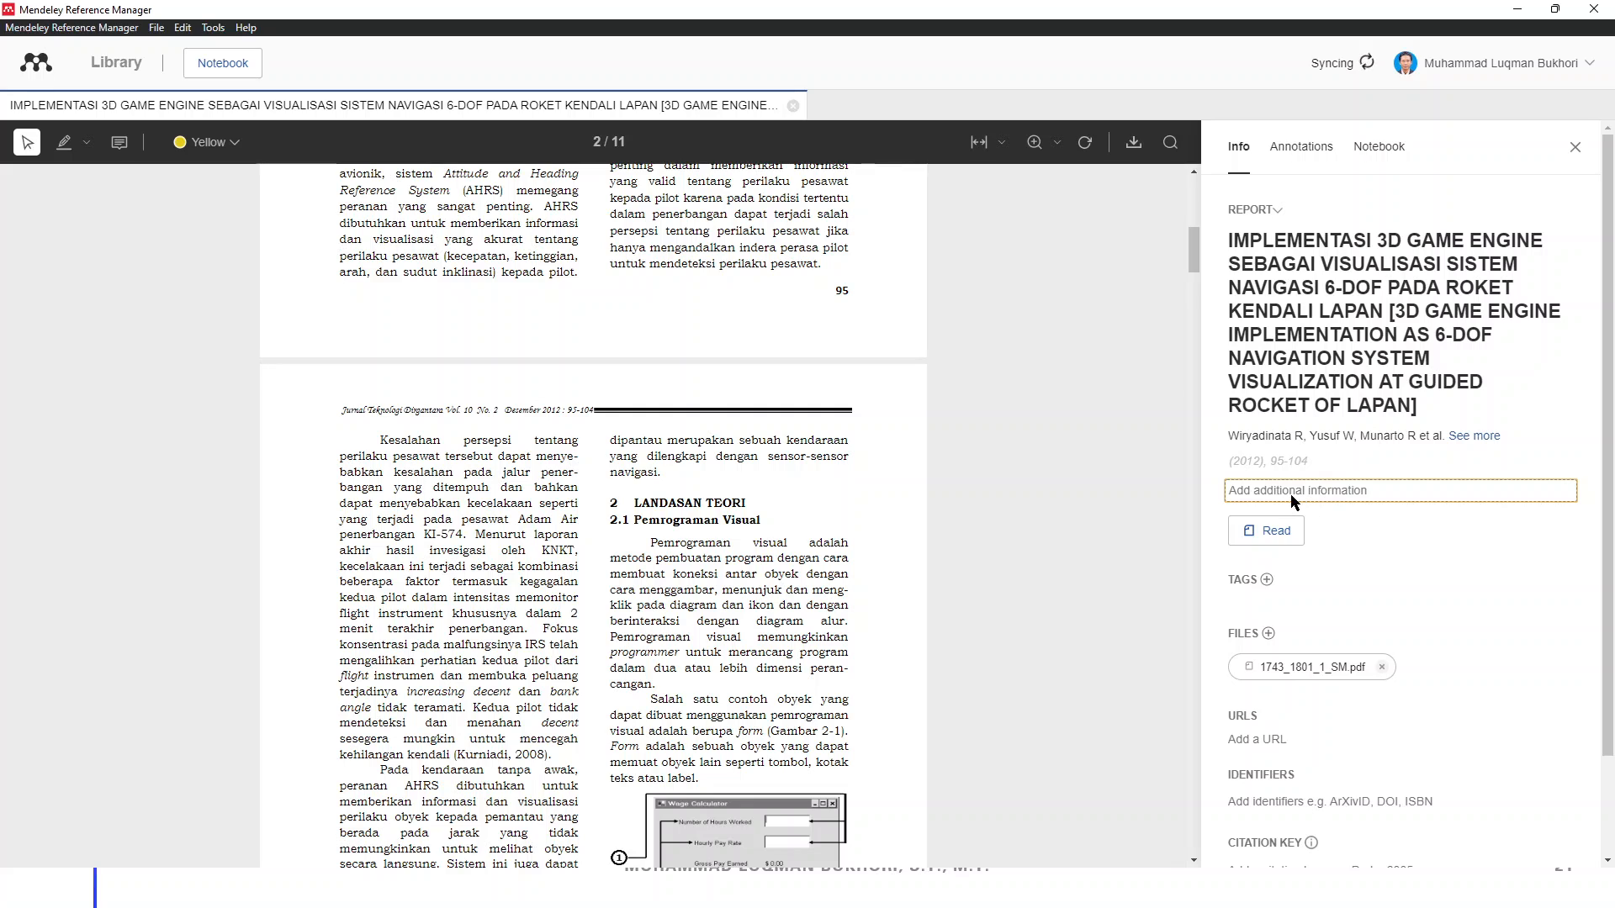
left_click(1291, 494)
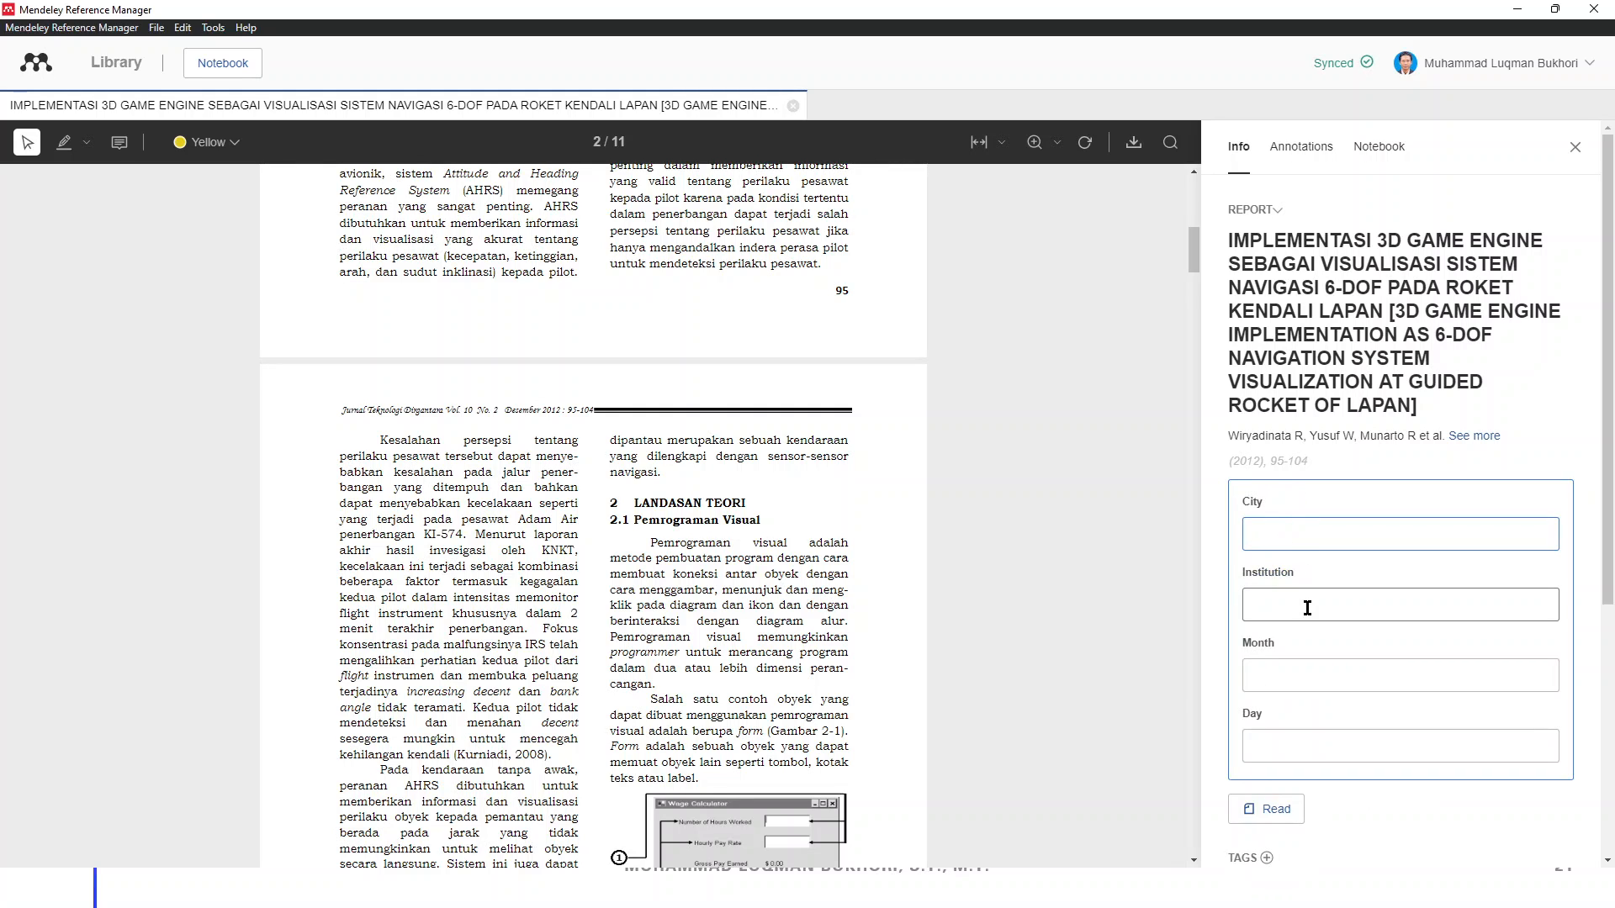
scroll(1310, 607, "down", 2)
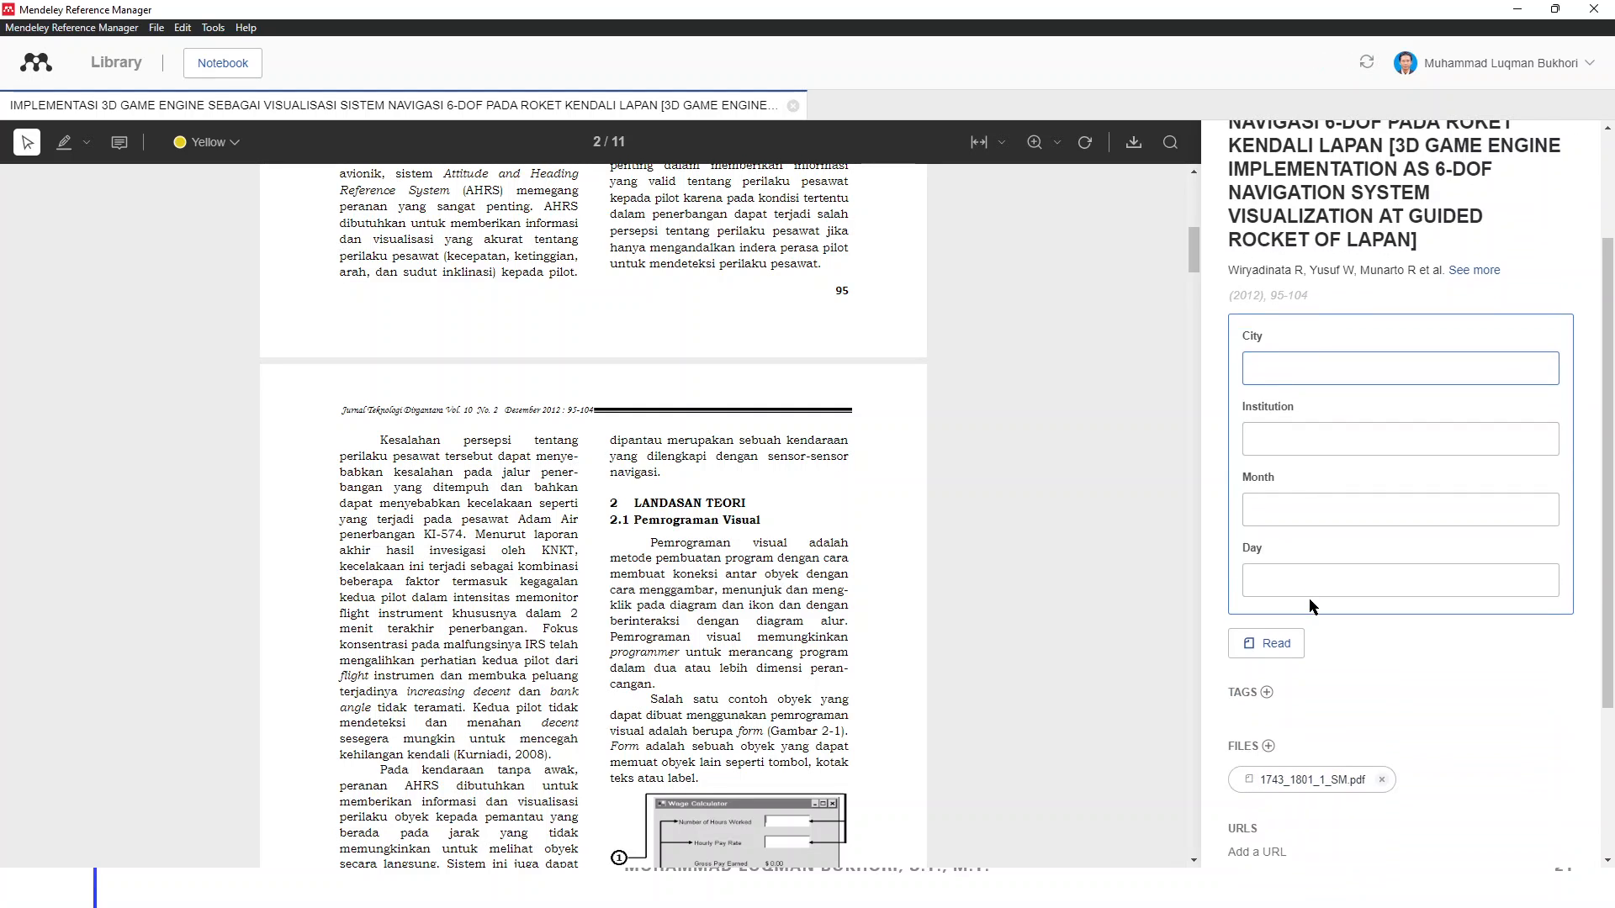
scroll(1310, 603, "up", 2)
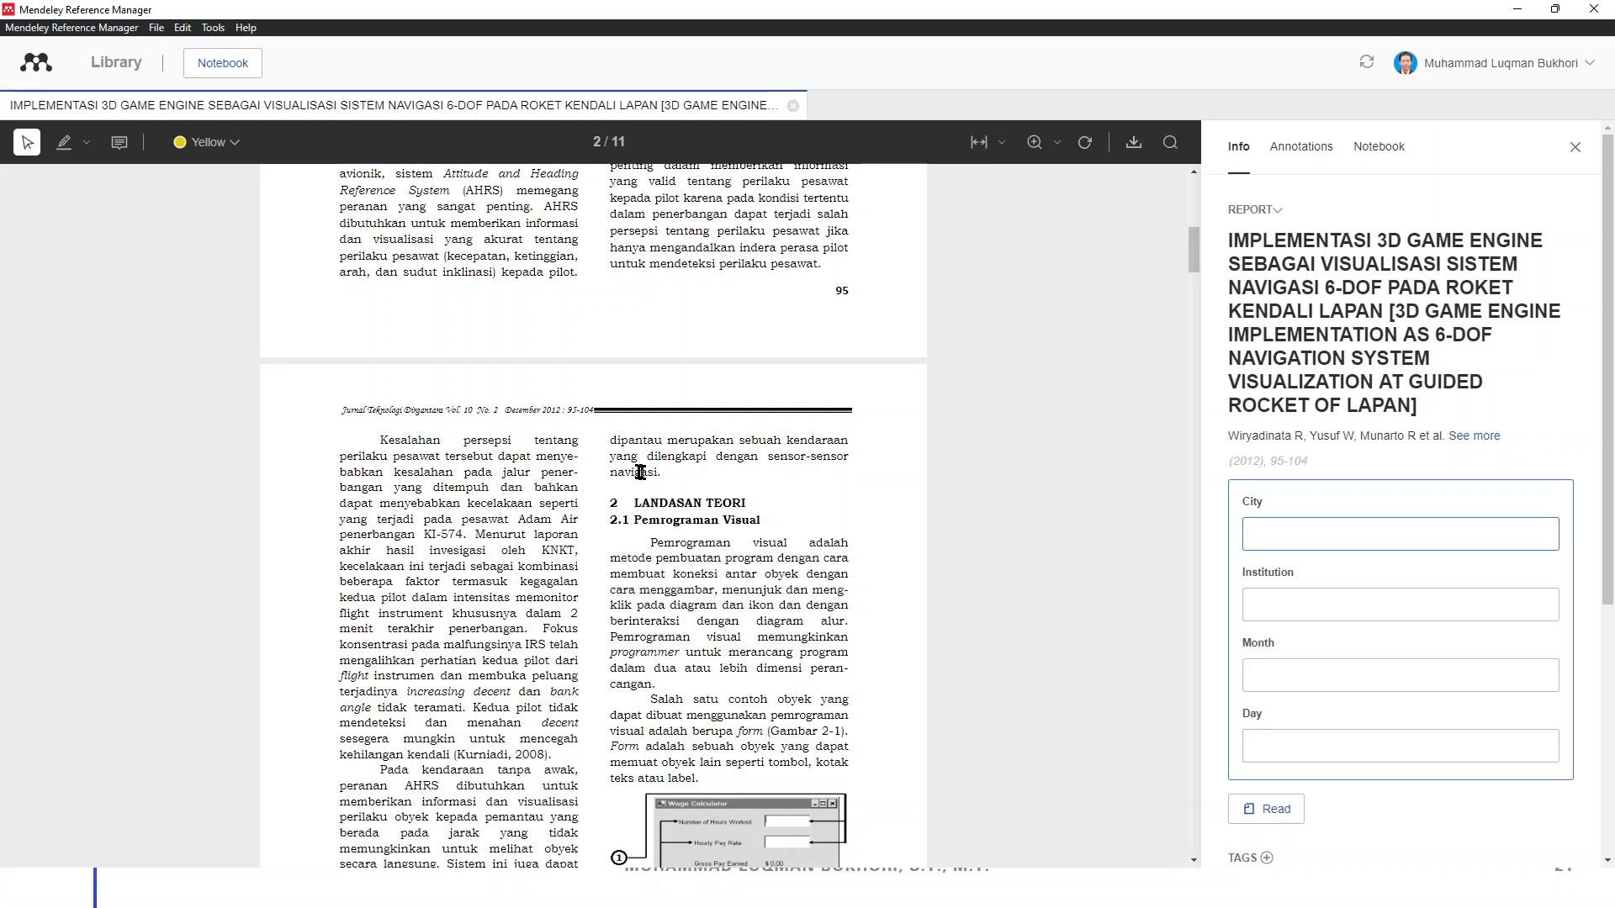
scroll(641, 472, "up", 5)
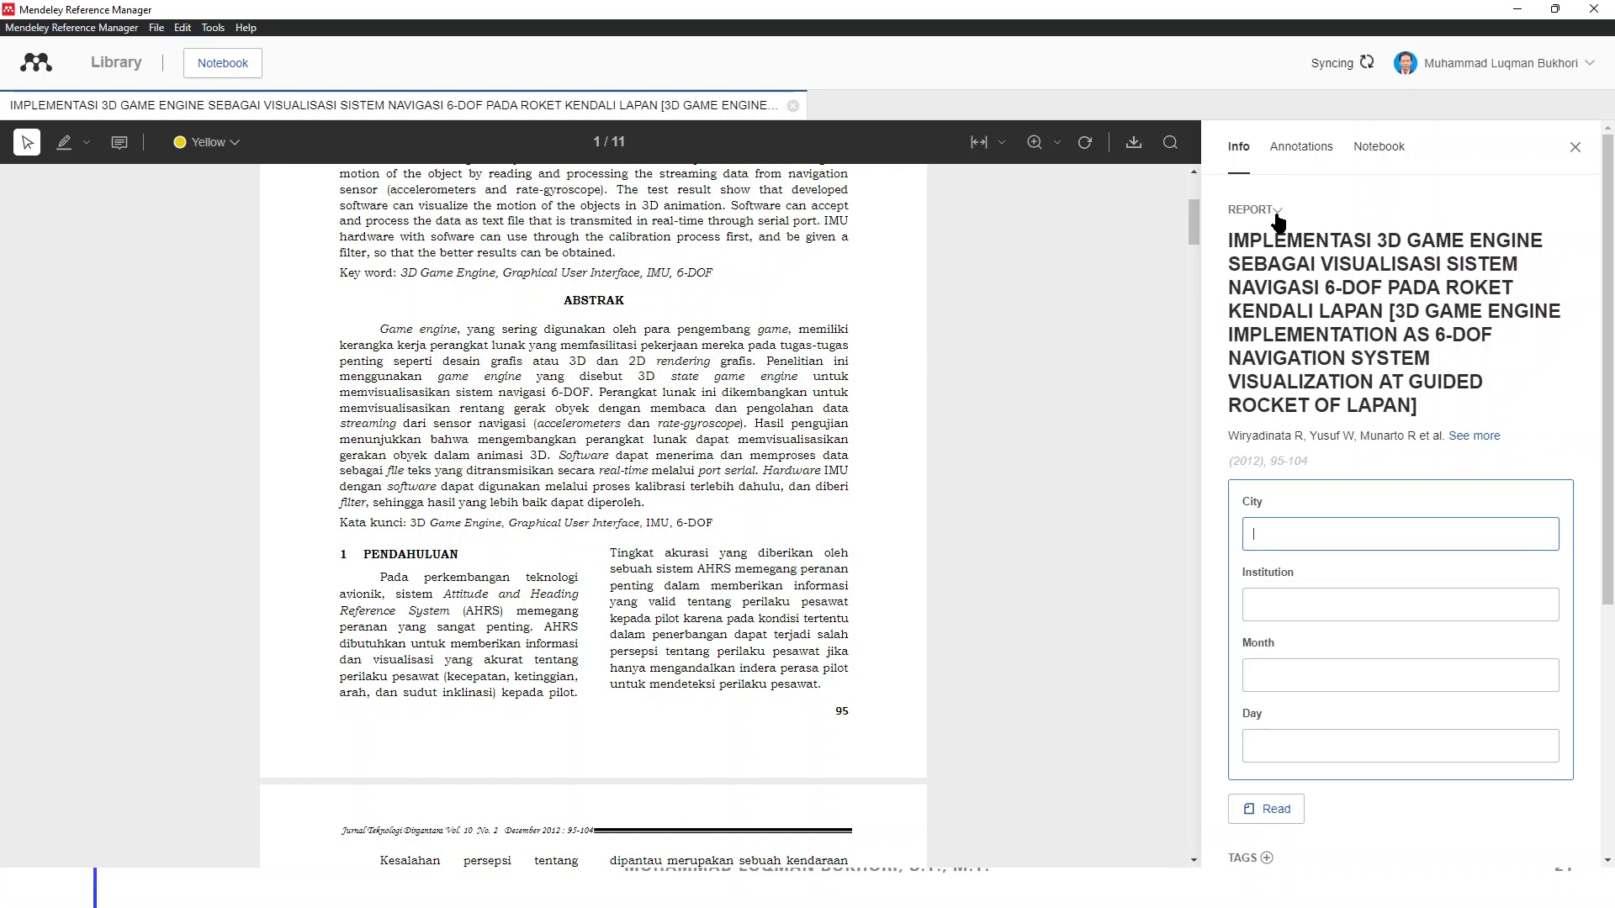
Change the IMPLEMENTASI 3D GAME ENGINE reference's type from Report to Journal Article
left_click(1262, 212)
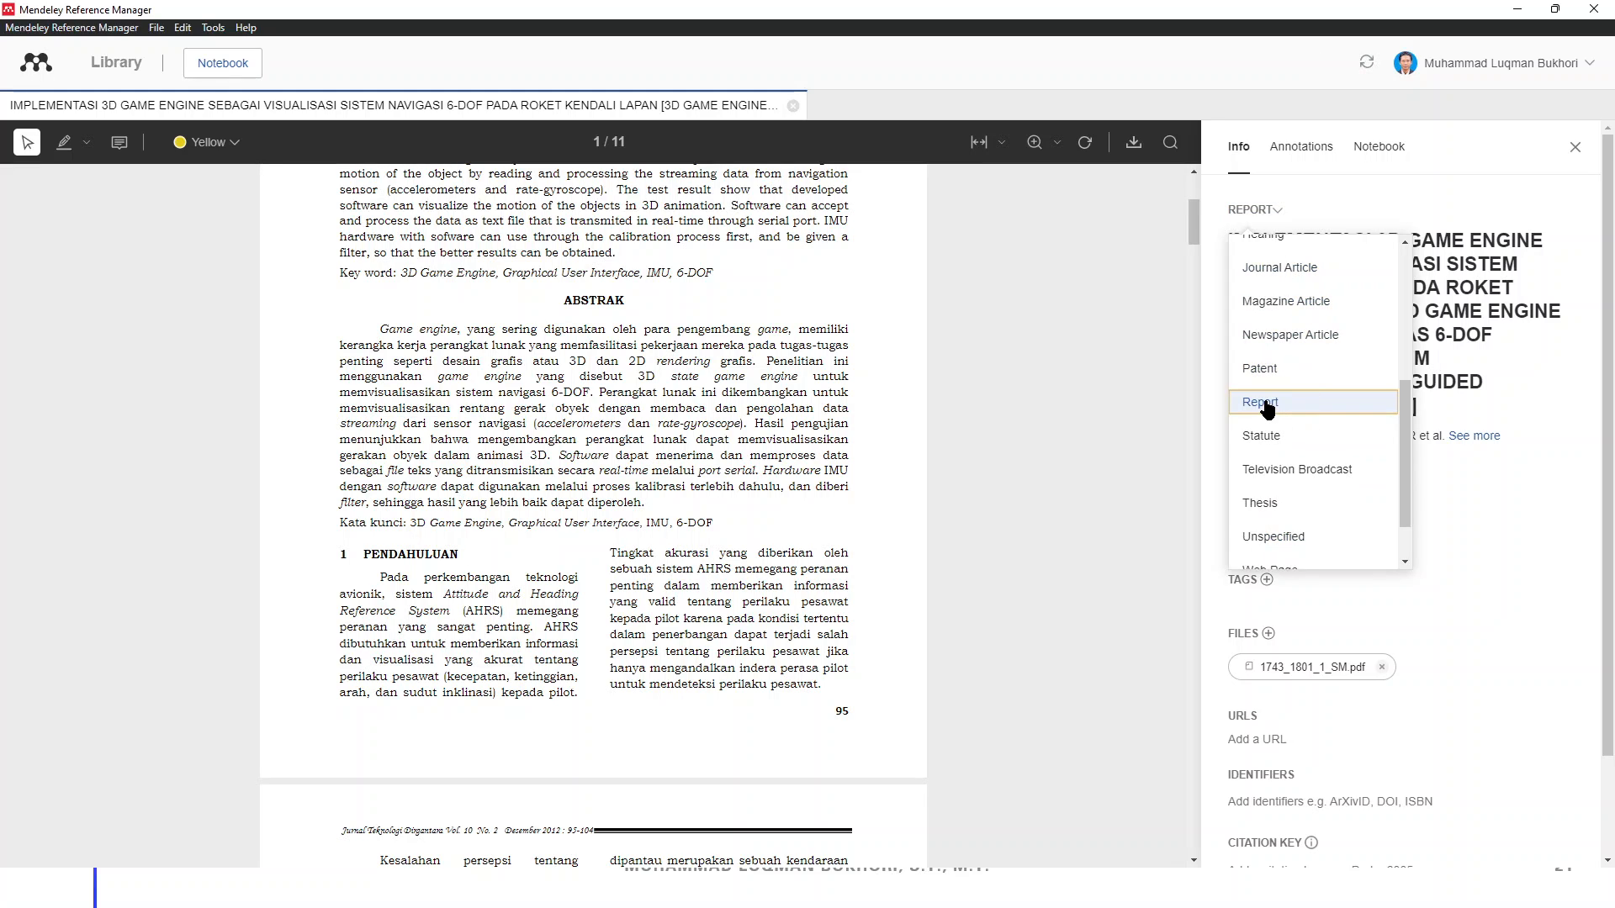
scroll(1267, 409, "up", 2)
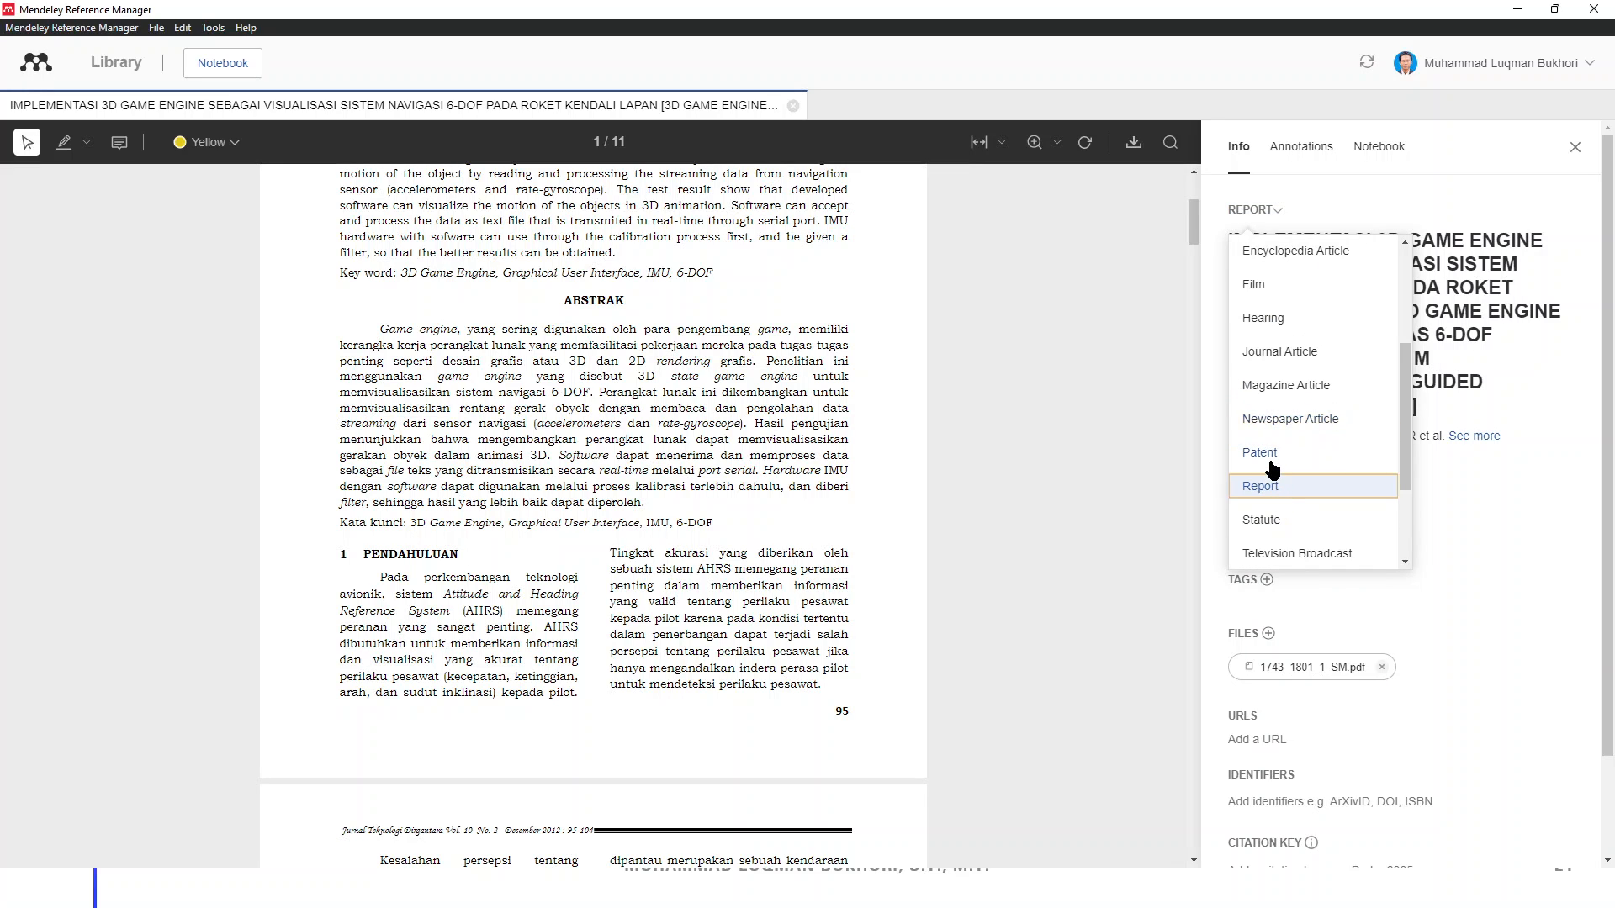
scroll(1274, 466, "up", 3)
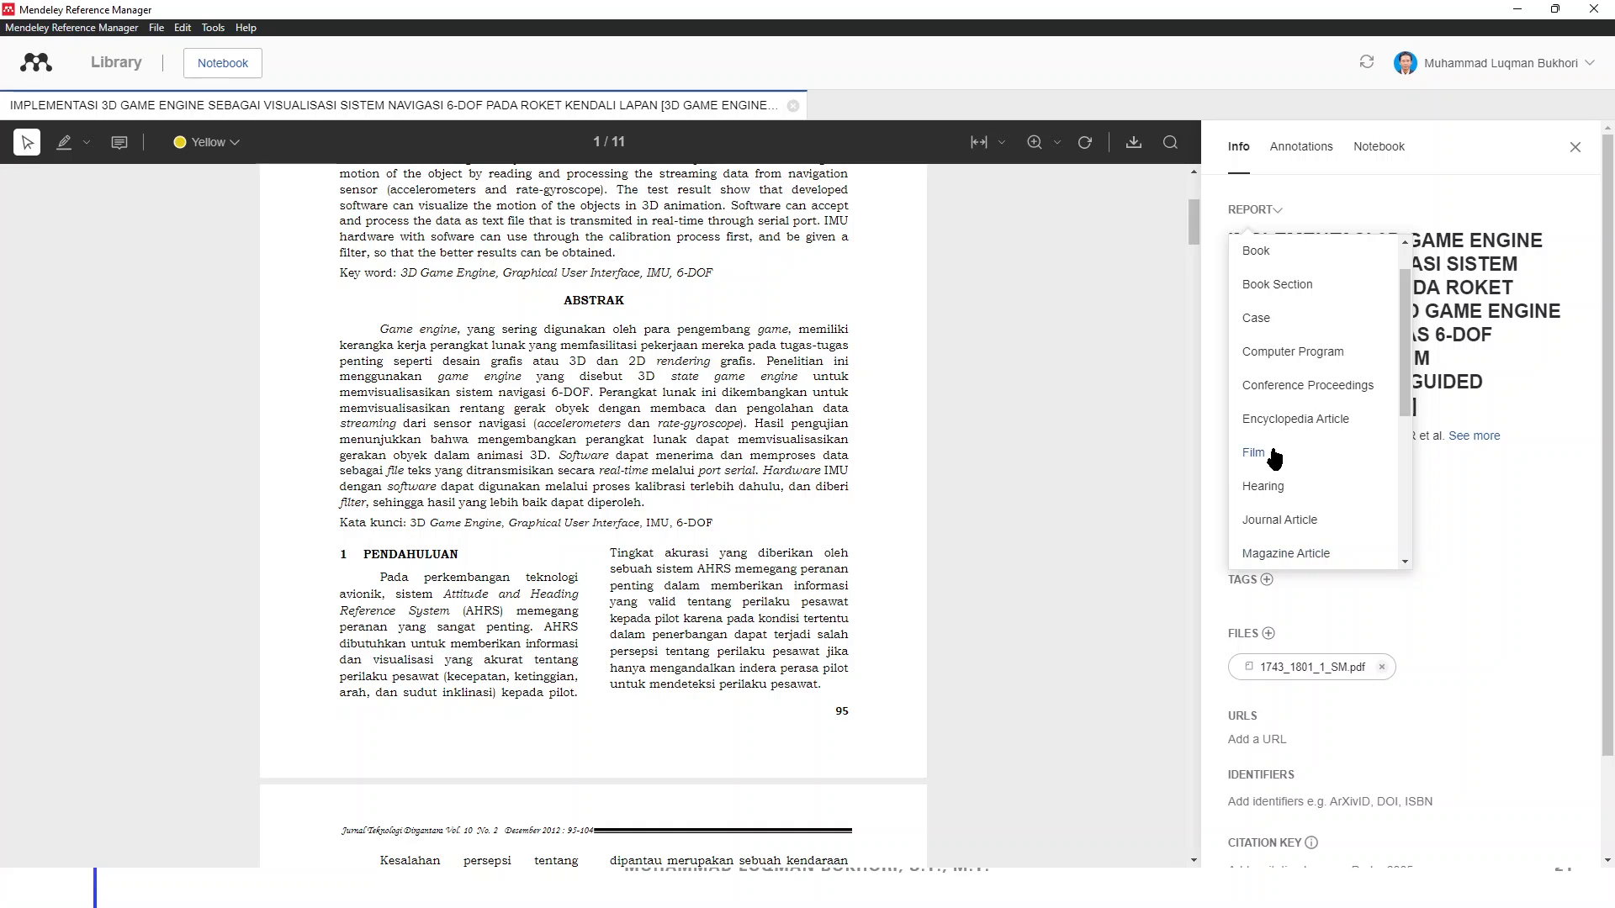
scroll(1289, 405, "up", 1)
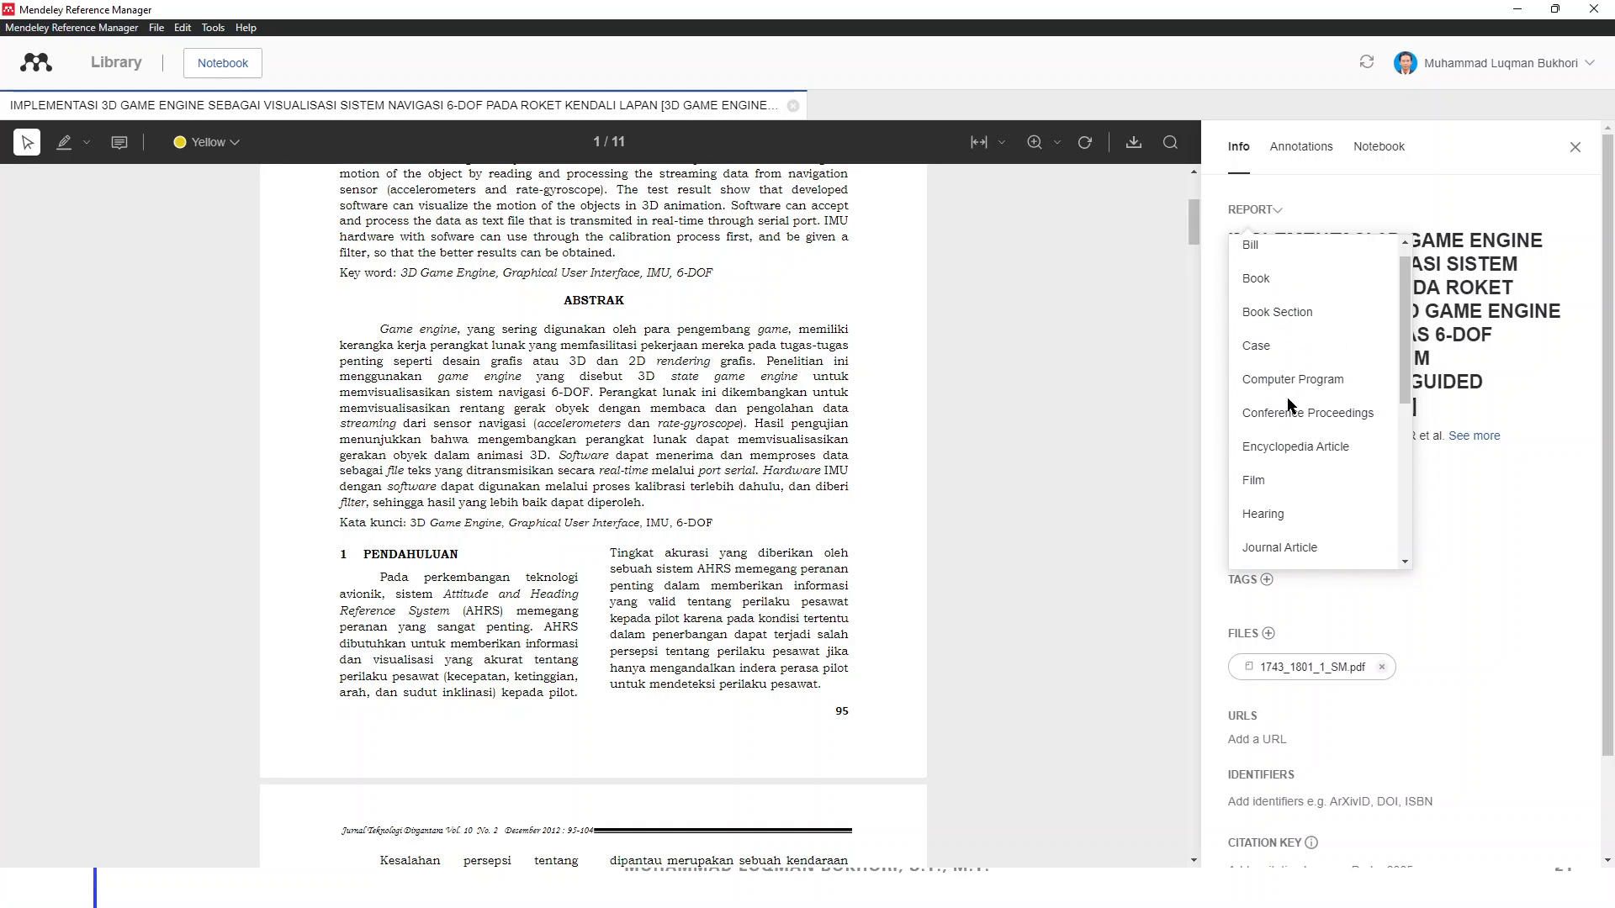
scroll(1289, 404, "down", 5)
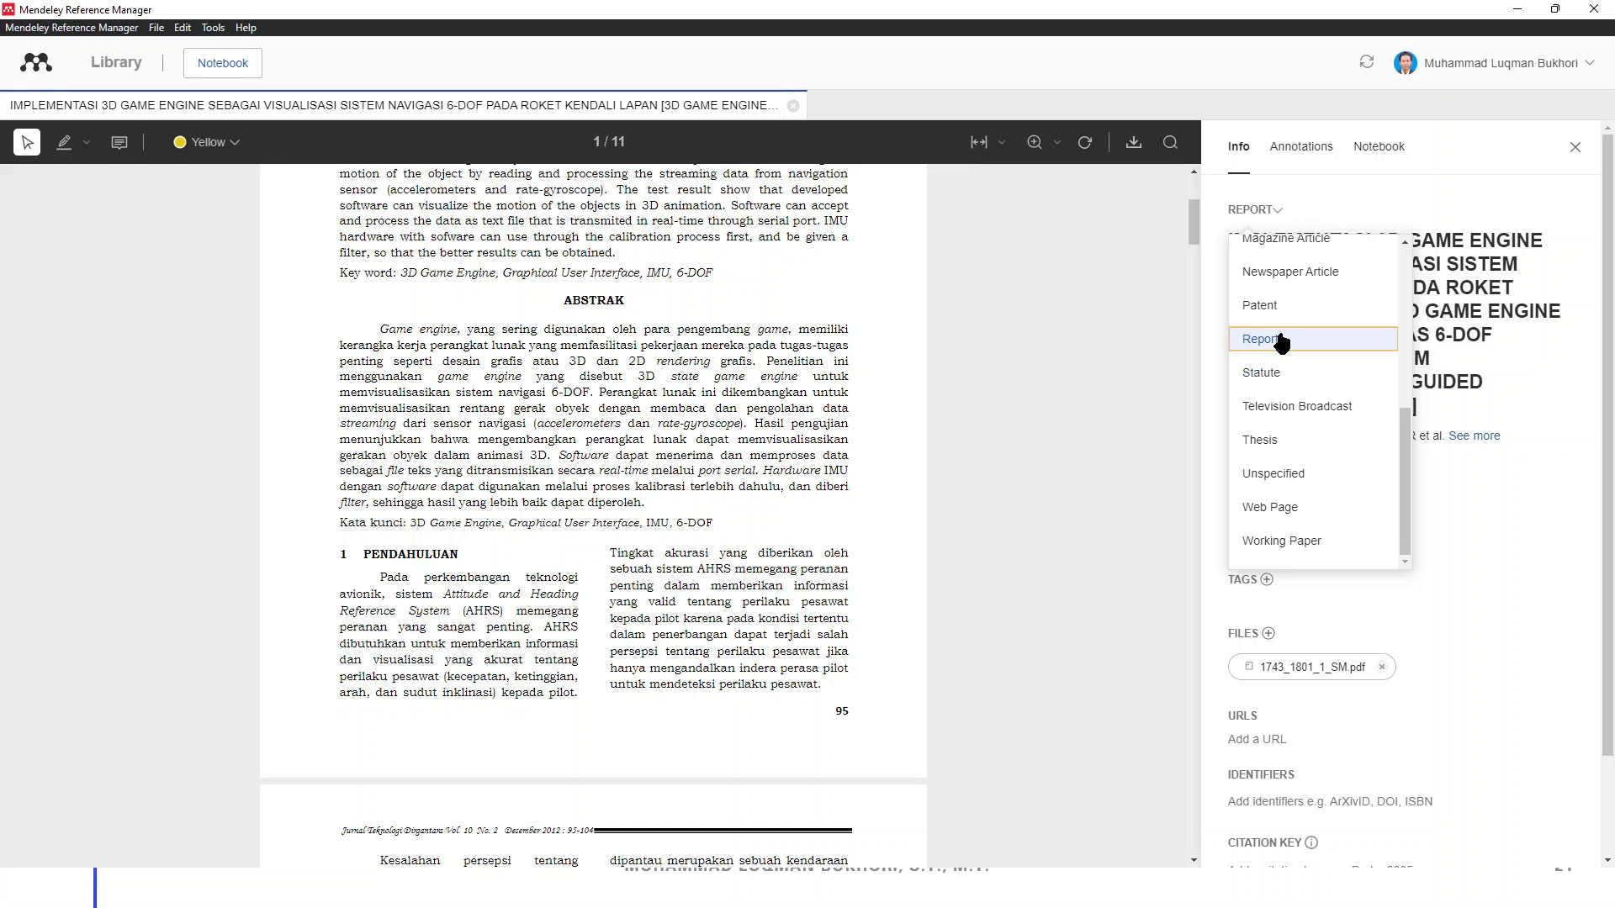
scroll(1282, 346, "down", 2)
scroll(1334, 415, "up", 3)
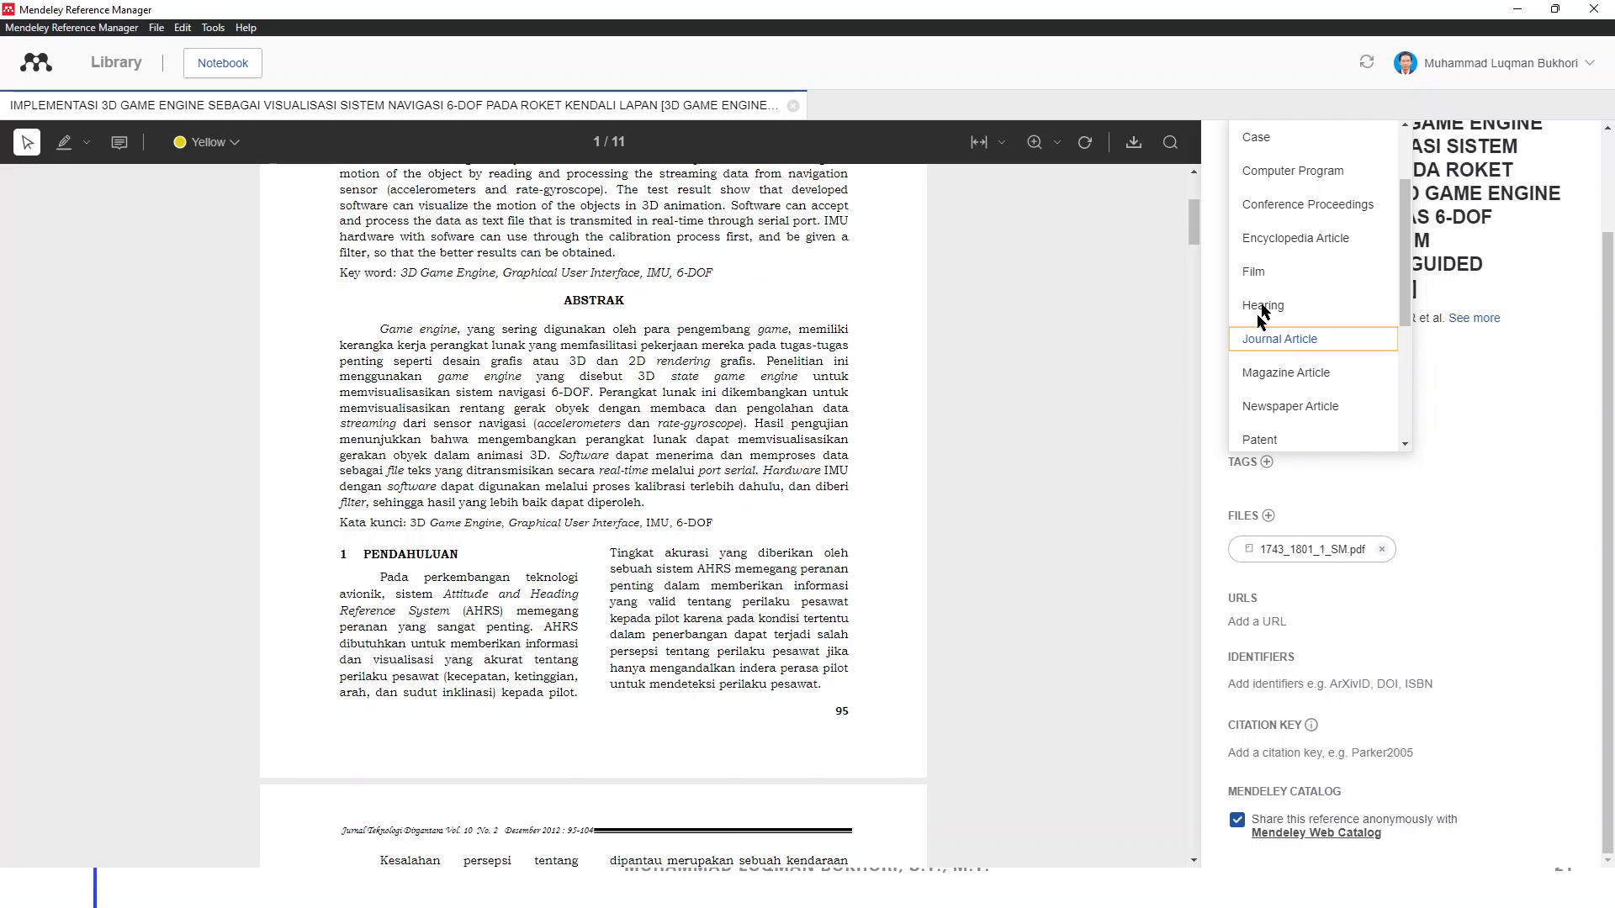
left_click(1285, 338)
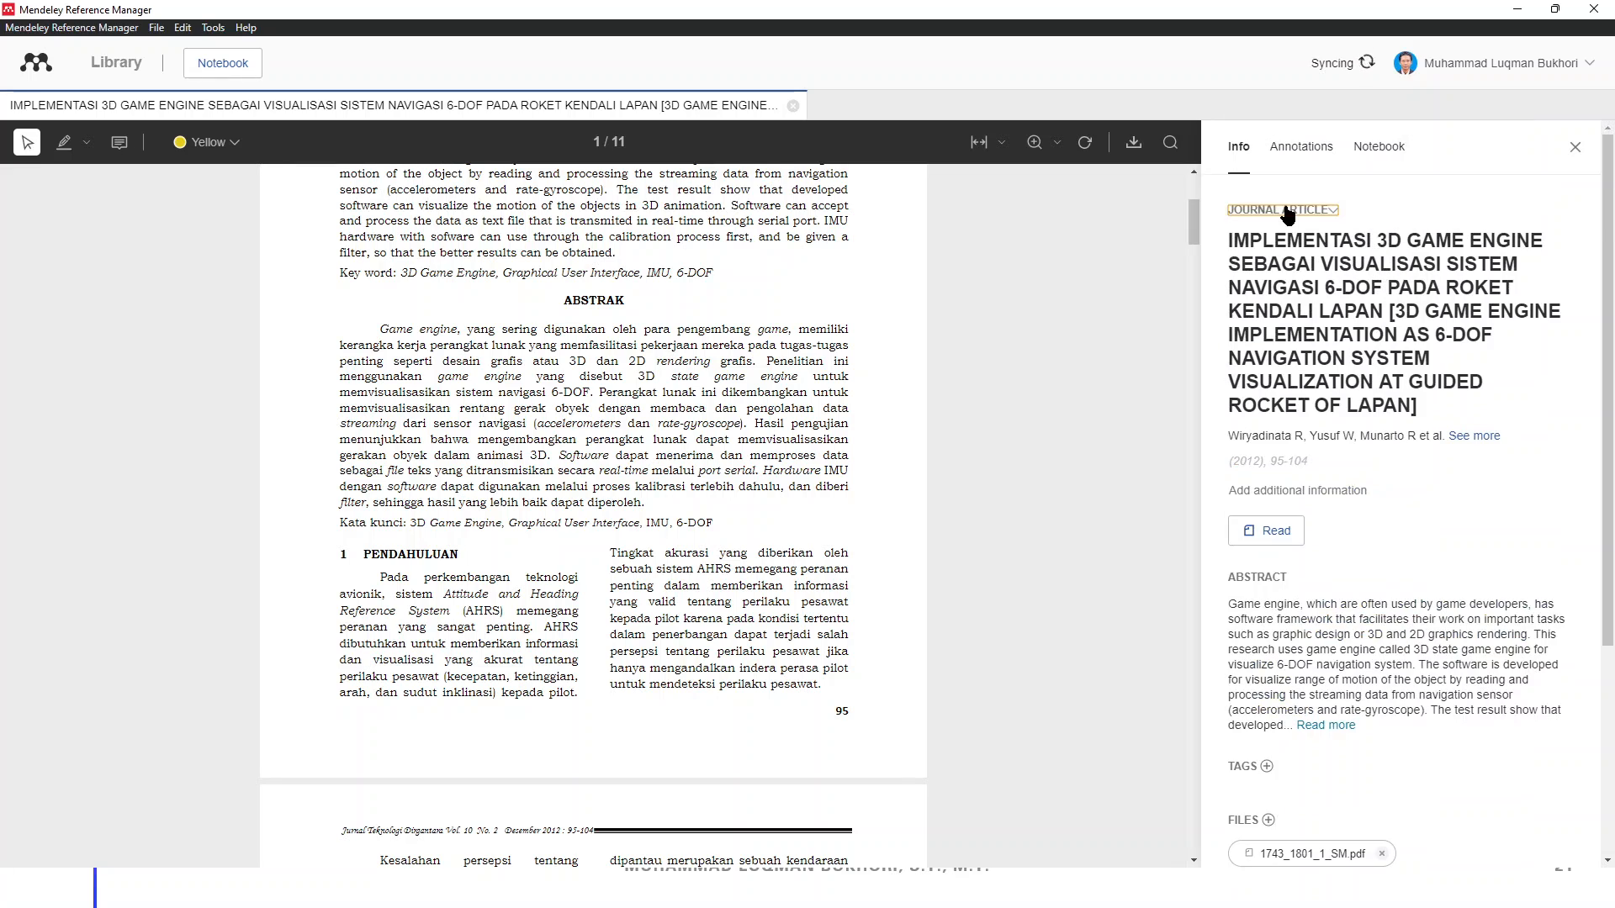
Leave the publication month and day fields empty
left_click(1326, 494)
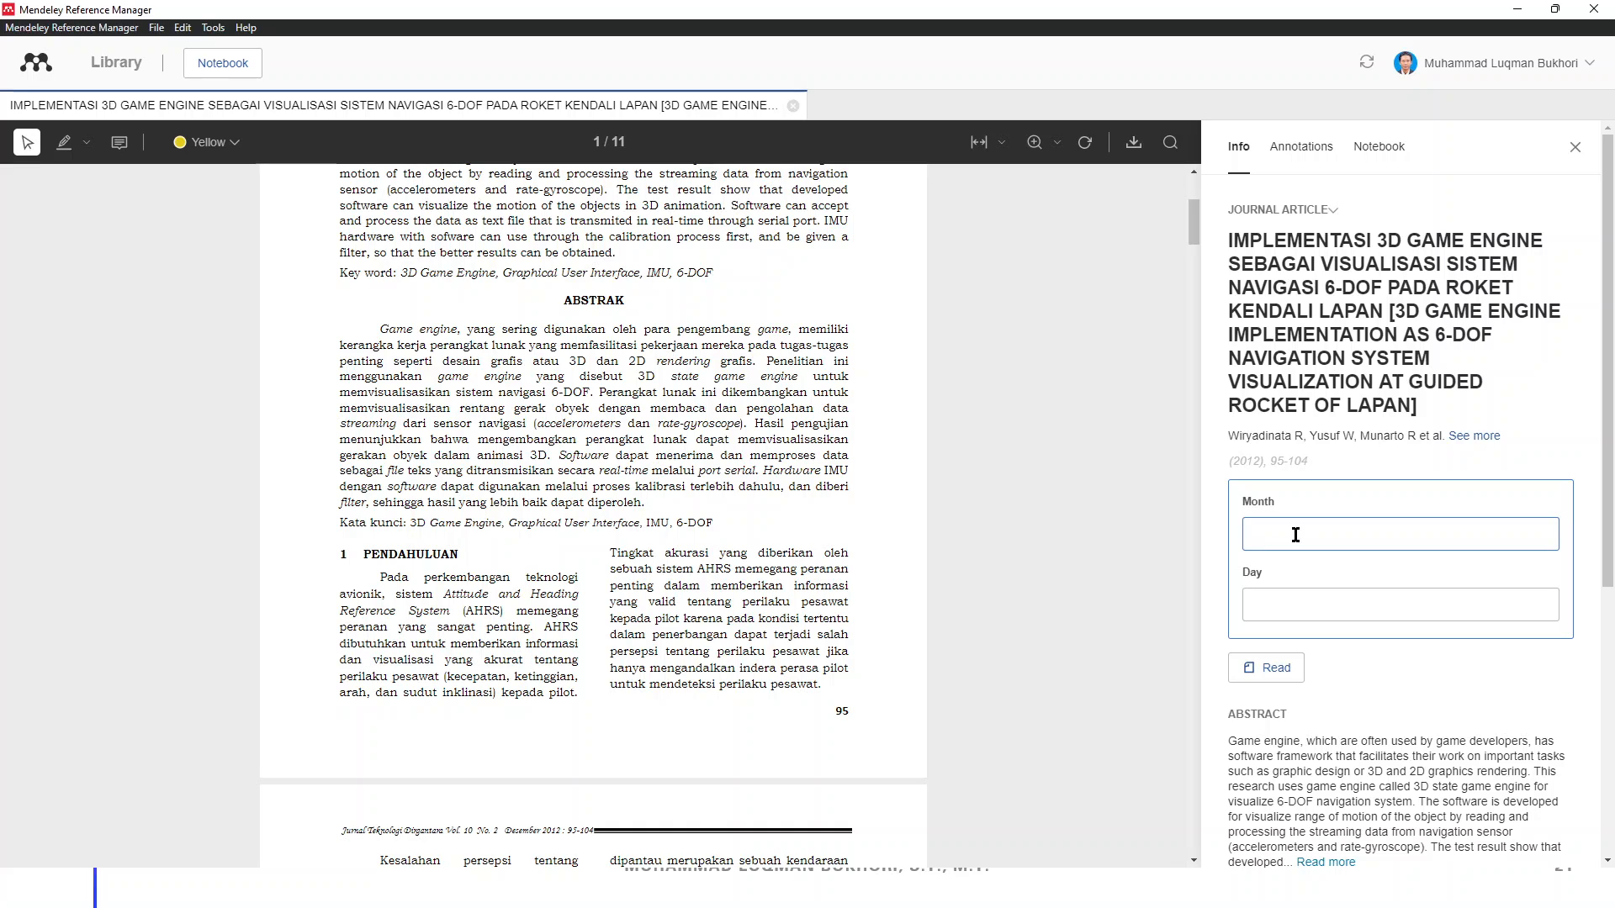
key("Tab")
key("Escape")
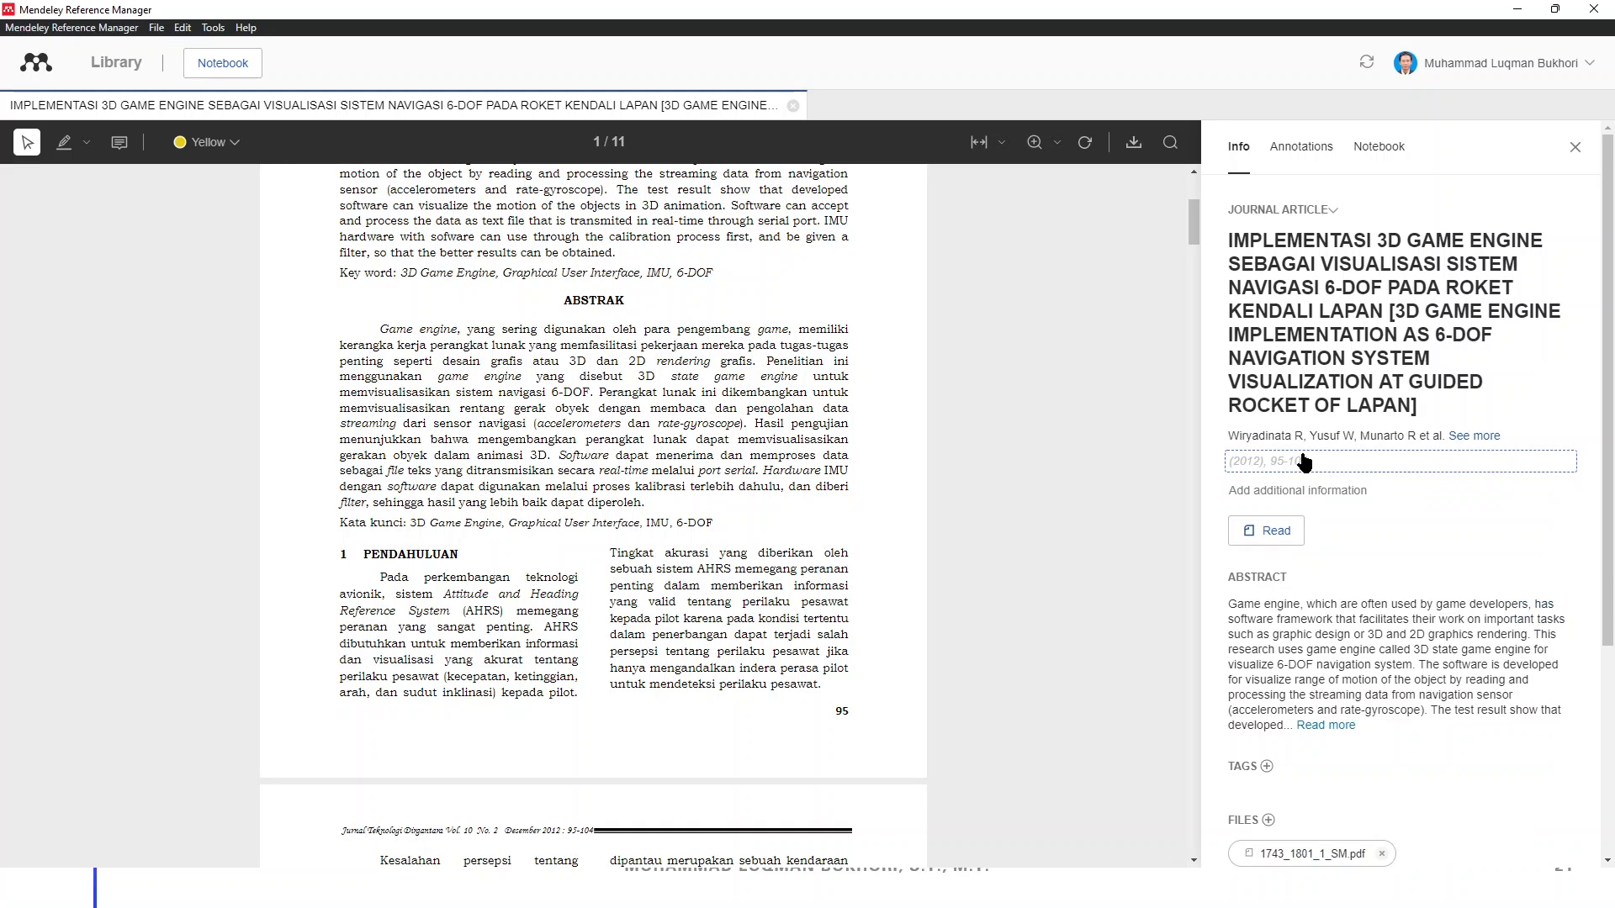
Enter journal 'Jurnal Teknologi Dirgantara', volume 10, issue 1, save and verify the details
left_click(1303, 459)
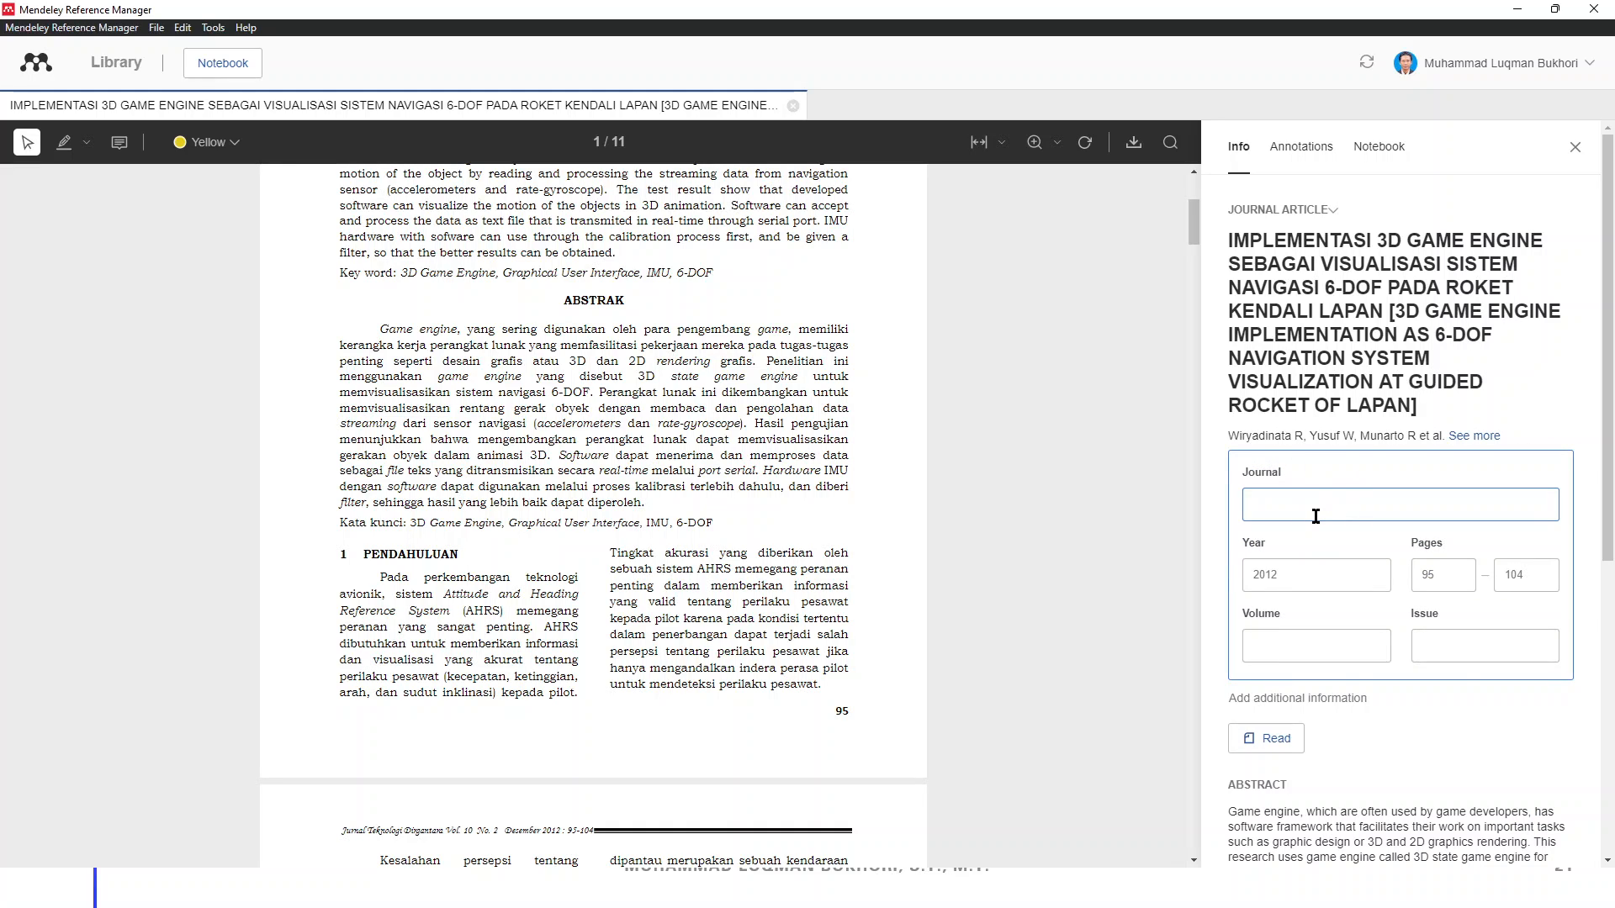
type("Jurnal Teknologi Dirgantara")
left_click(1330, 657)
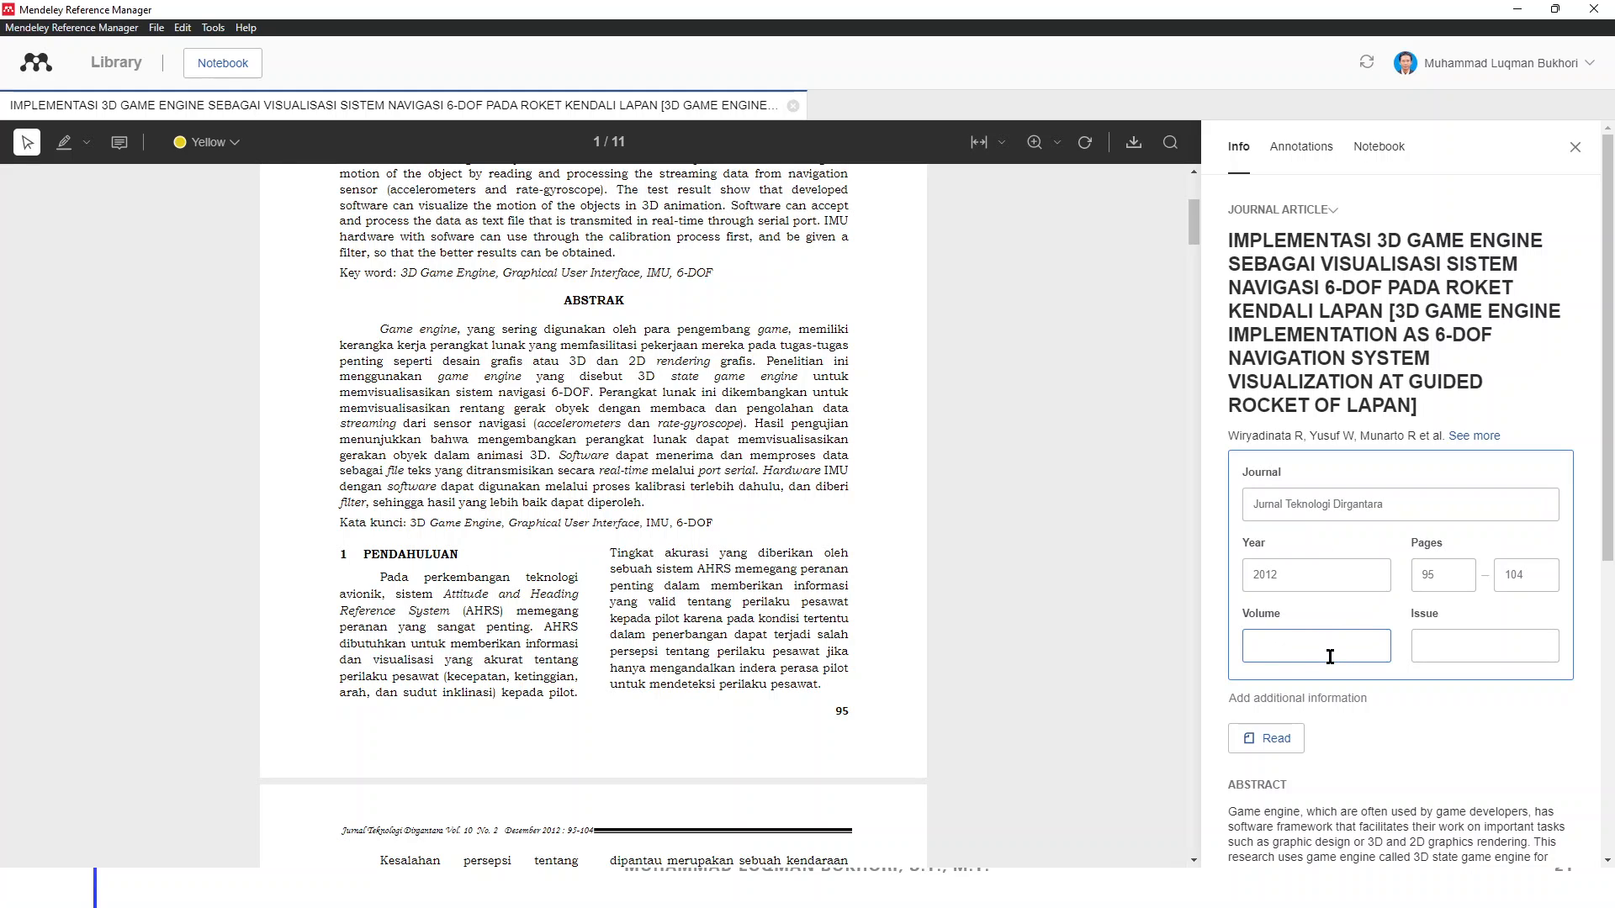
type("10")
left_click(1445, 637)
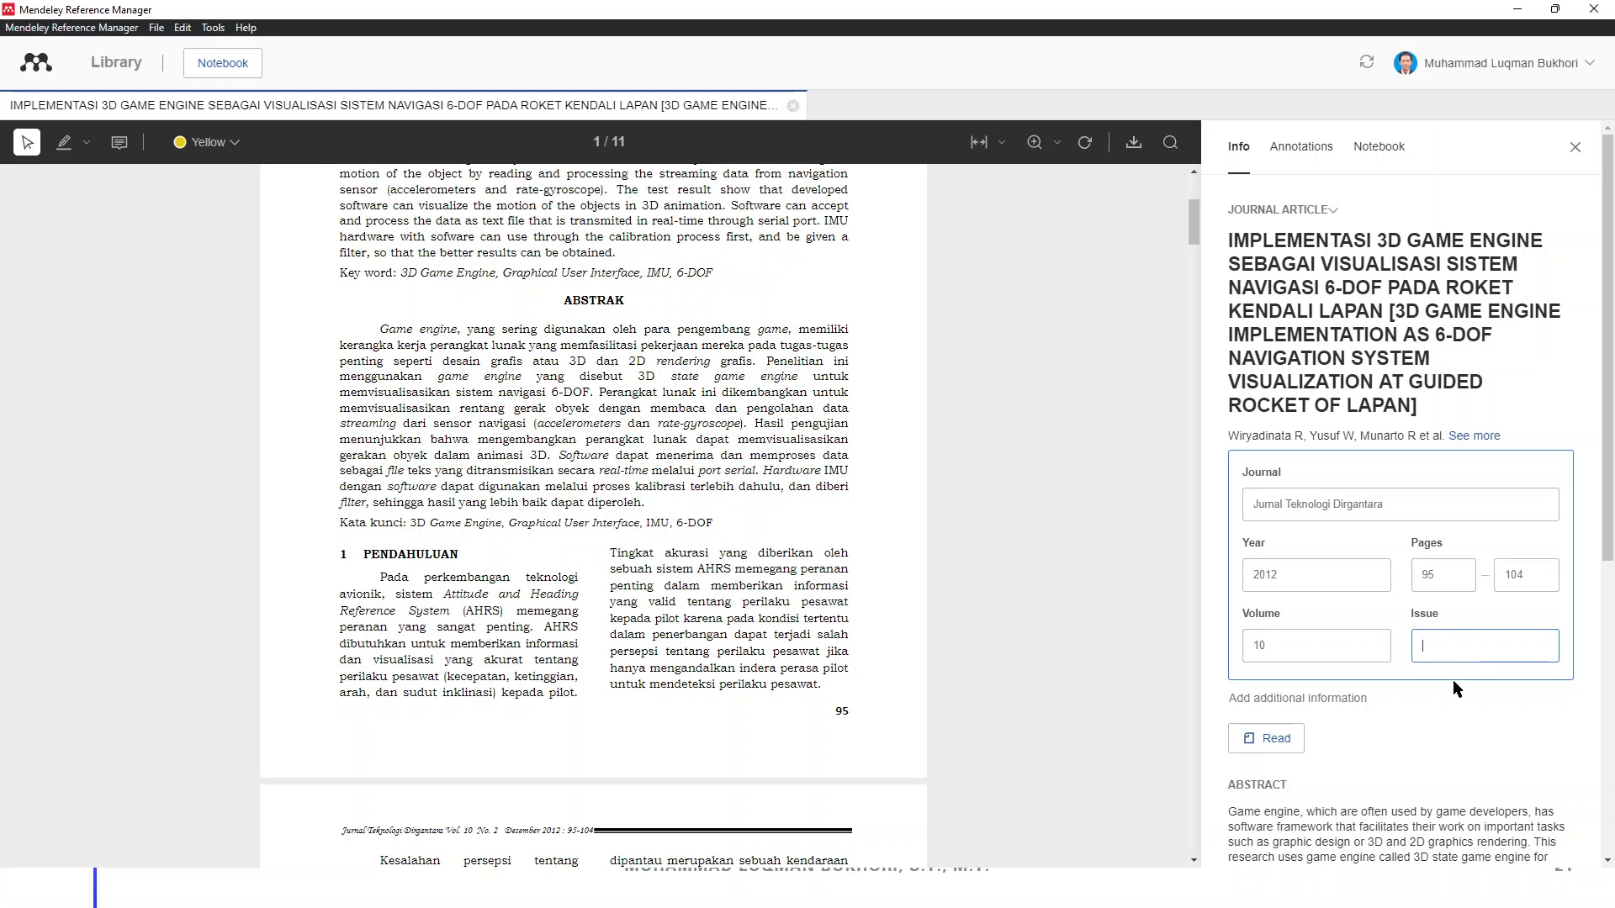
type("1")
scroll(1480, 665, "down", 2)
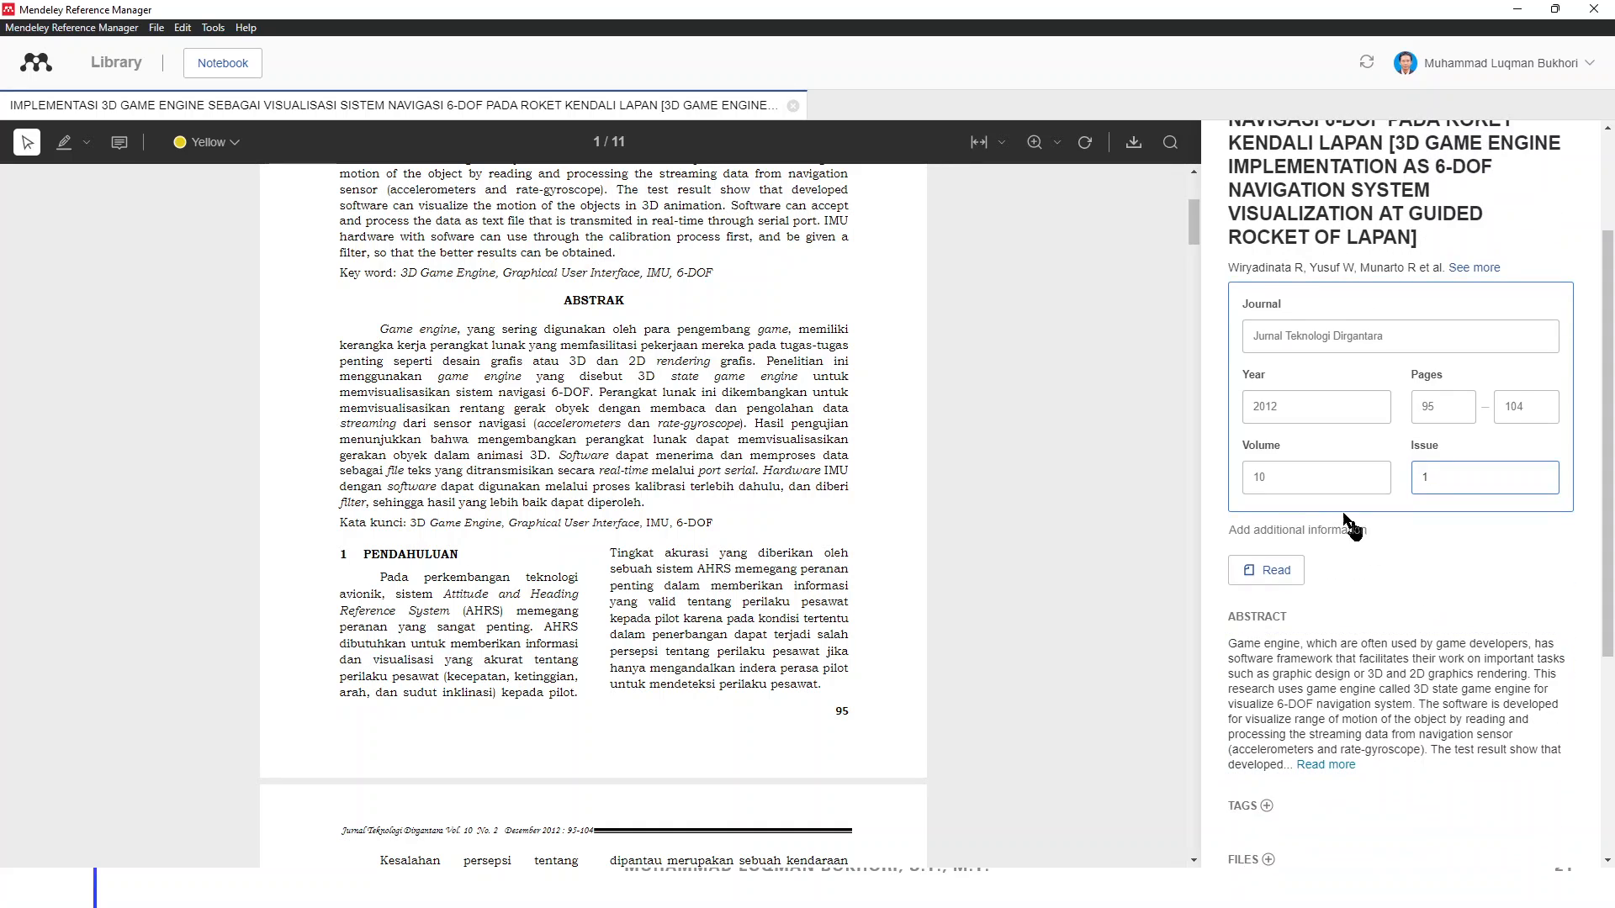
left_click(1435, 547)
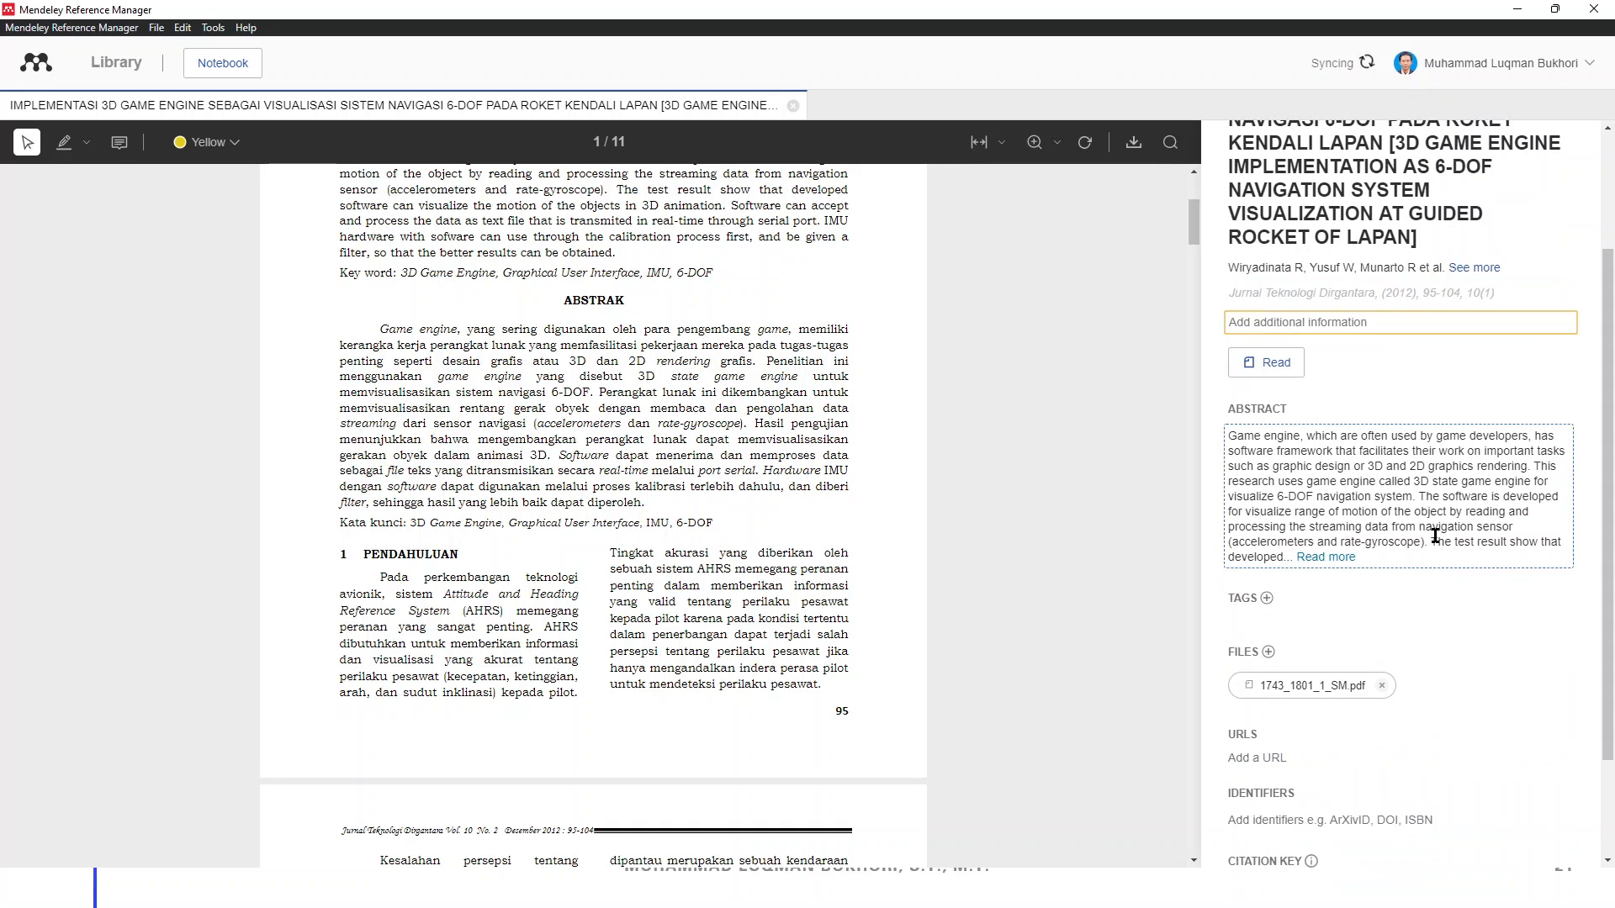
left_click(1417, 294)
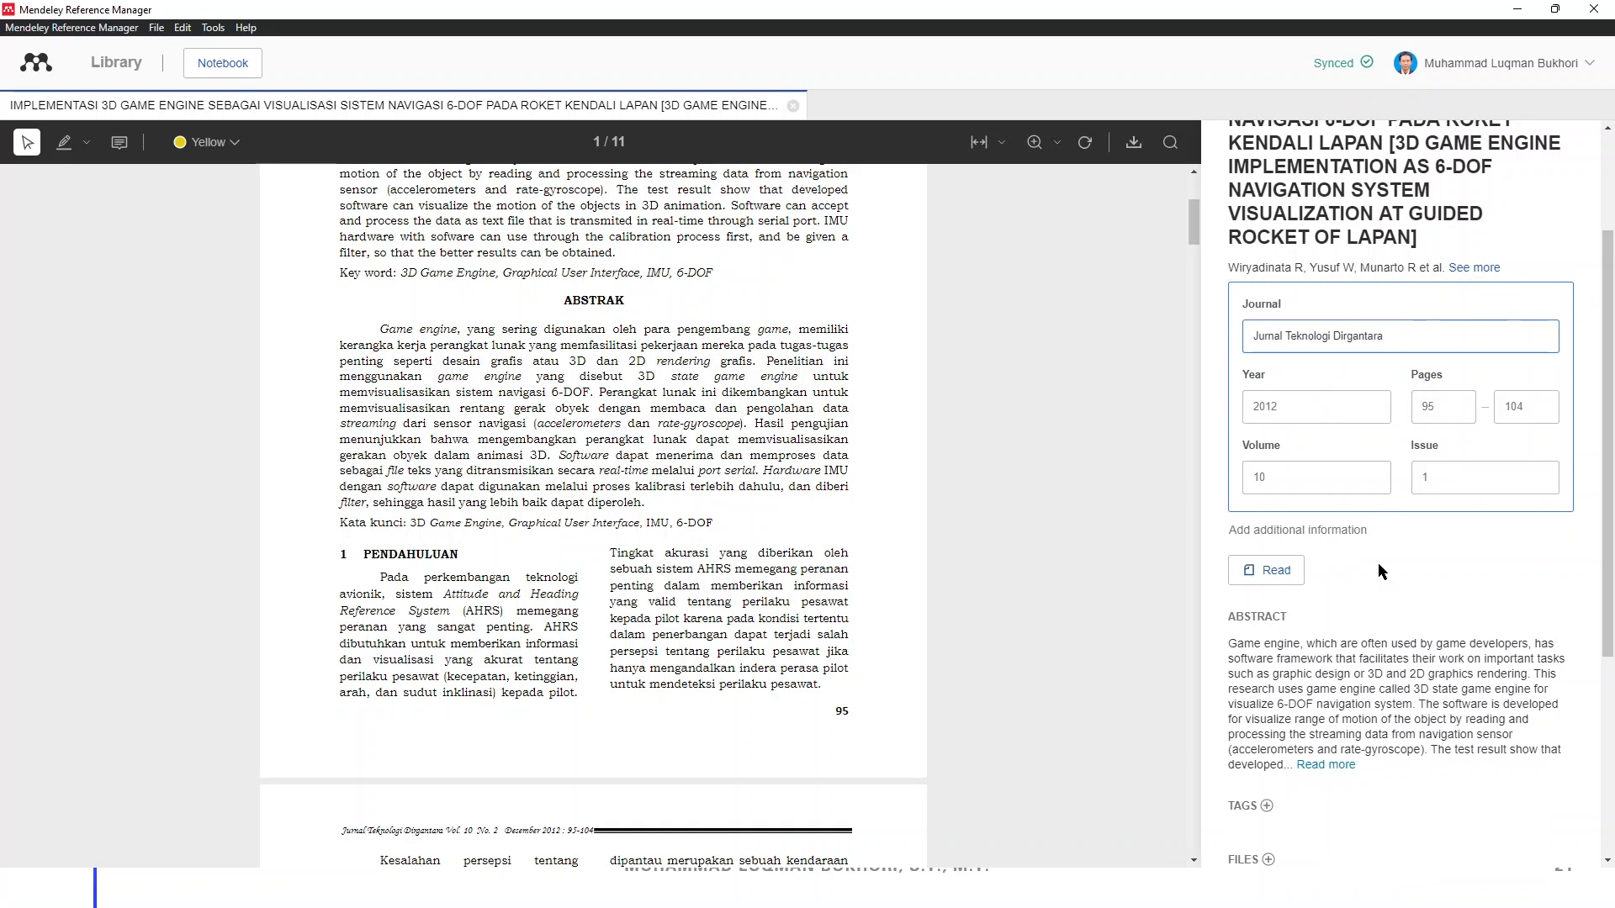
left_click(1108, 409)
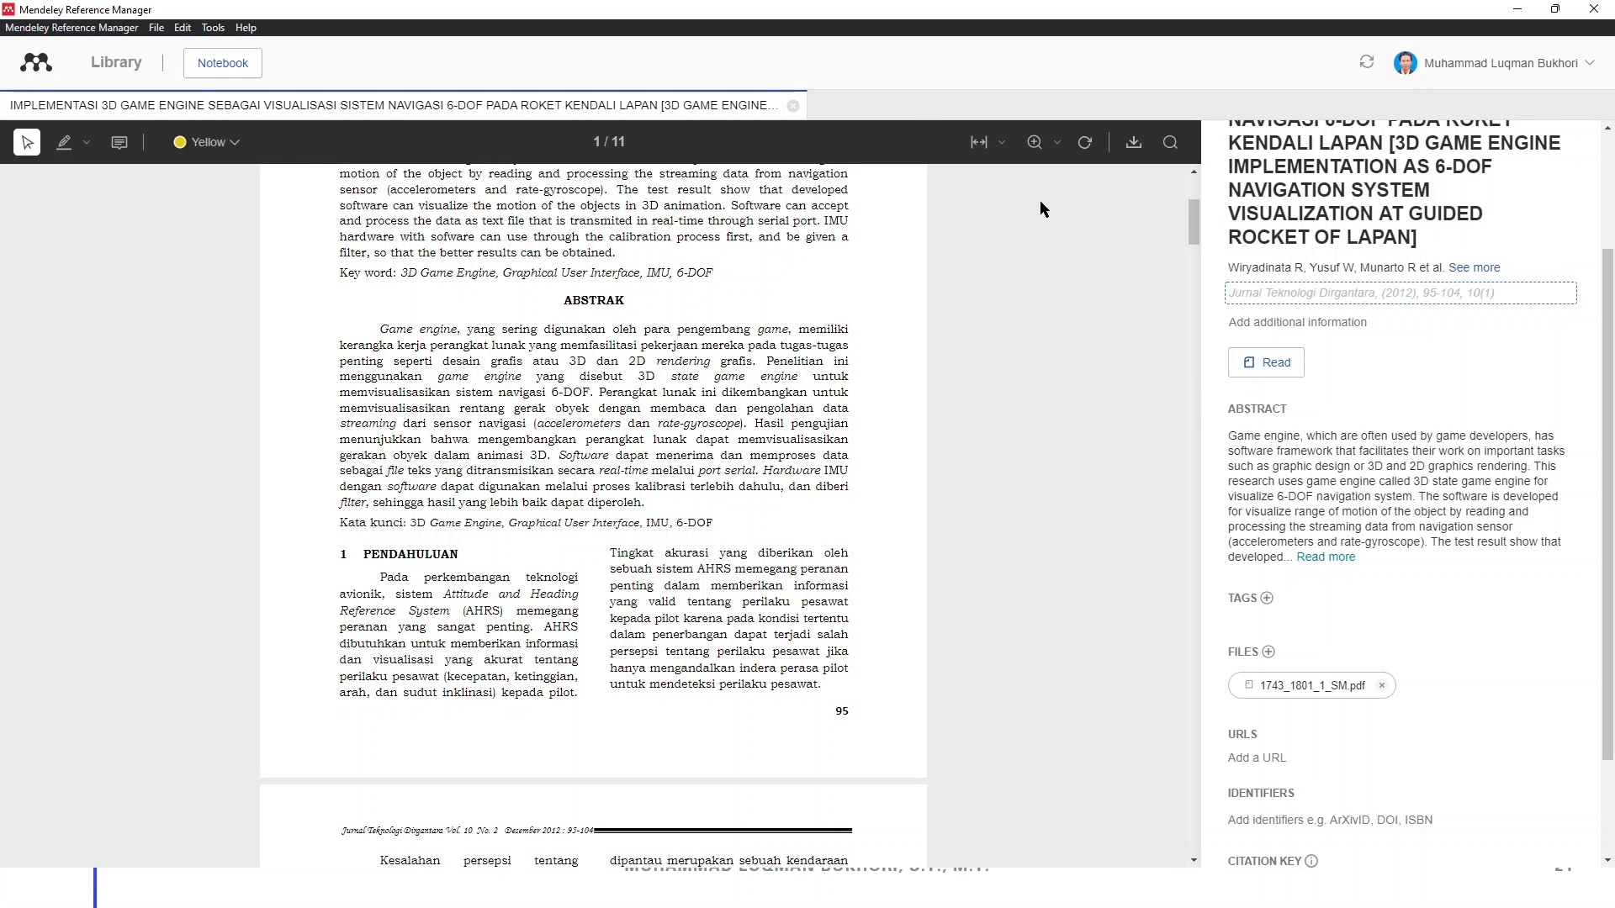
scroll(986, 215, "up", 5)
Return to the library reference list and launch Microsoft Word from the Start menu
left_click(109, 67)
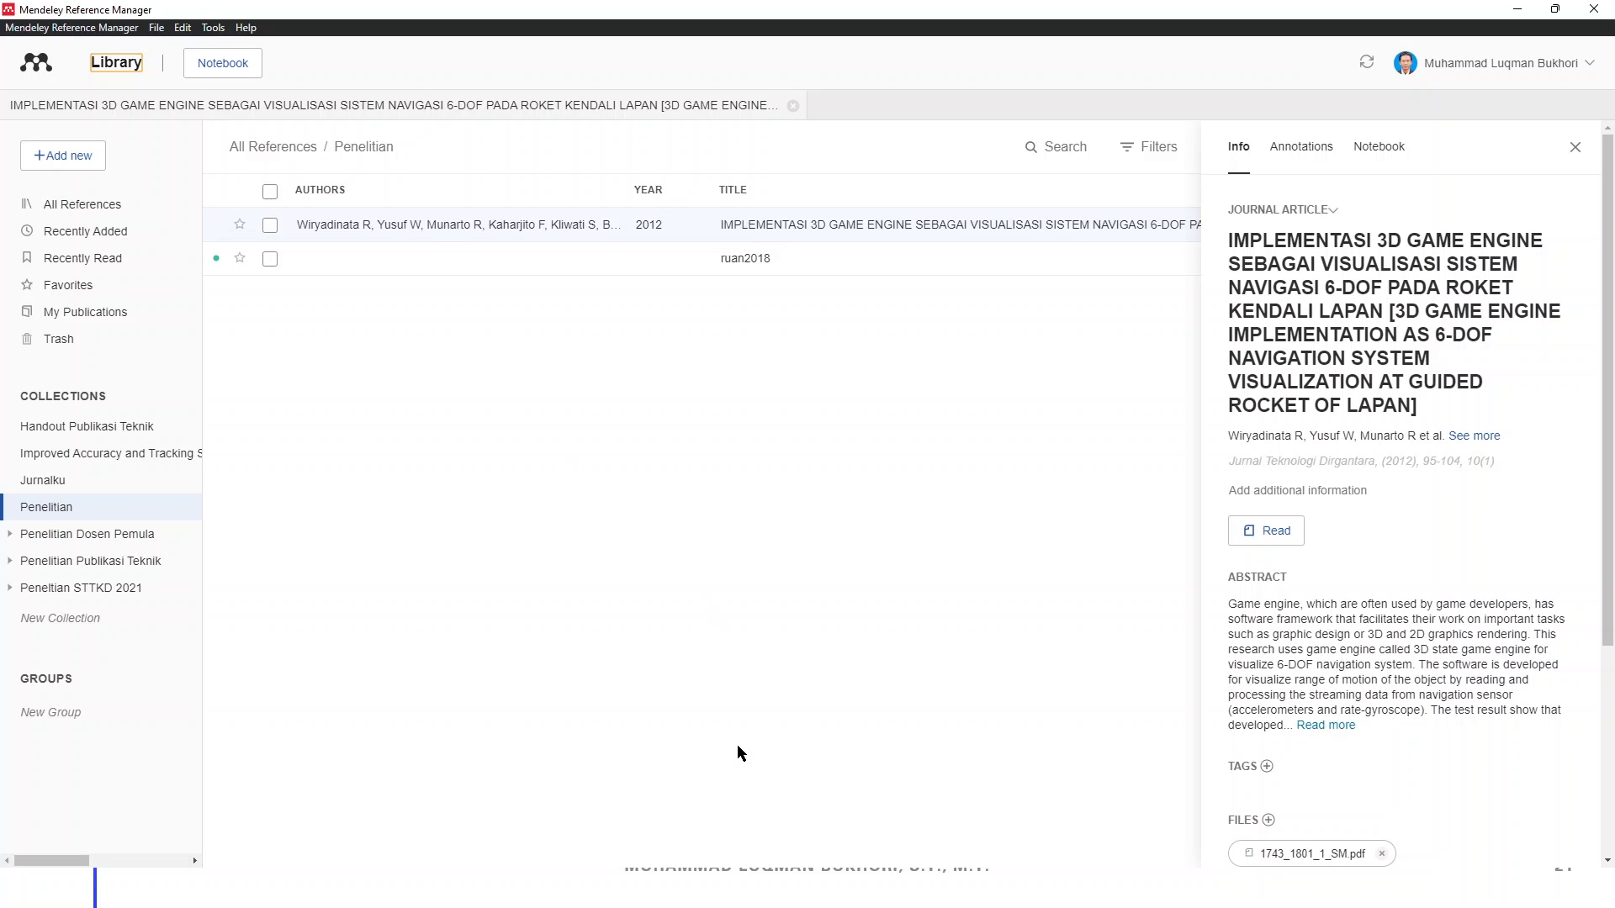
key("super")
left_click(686, 391)
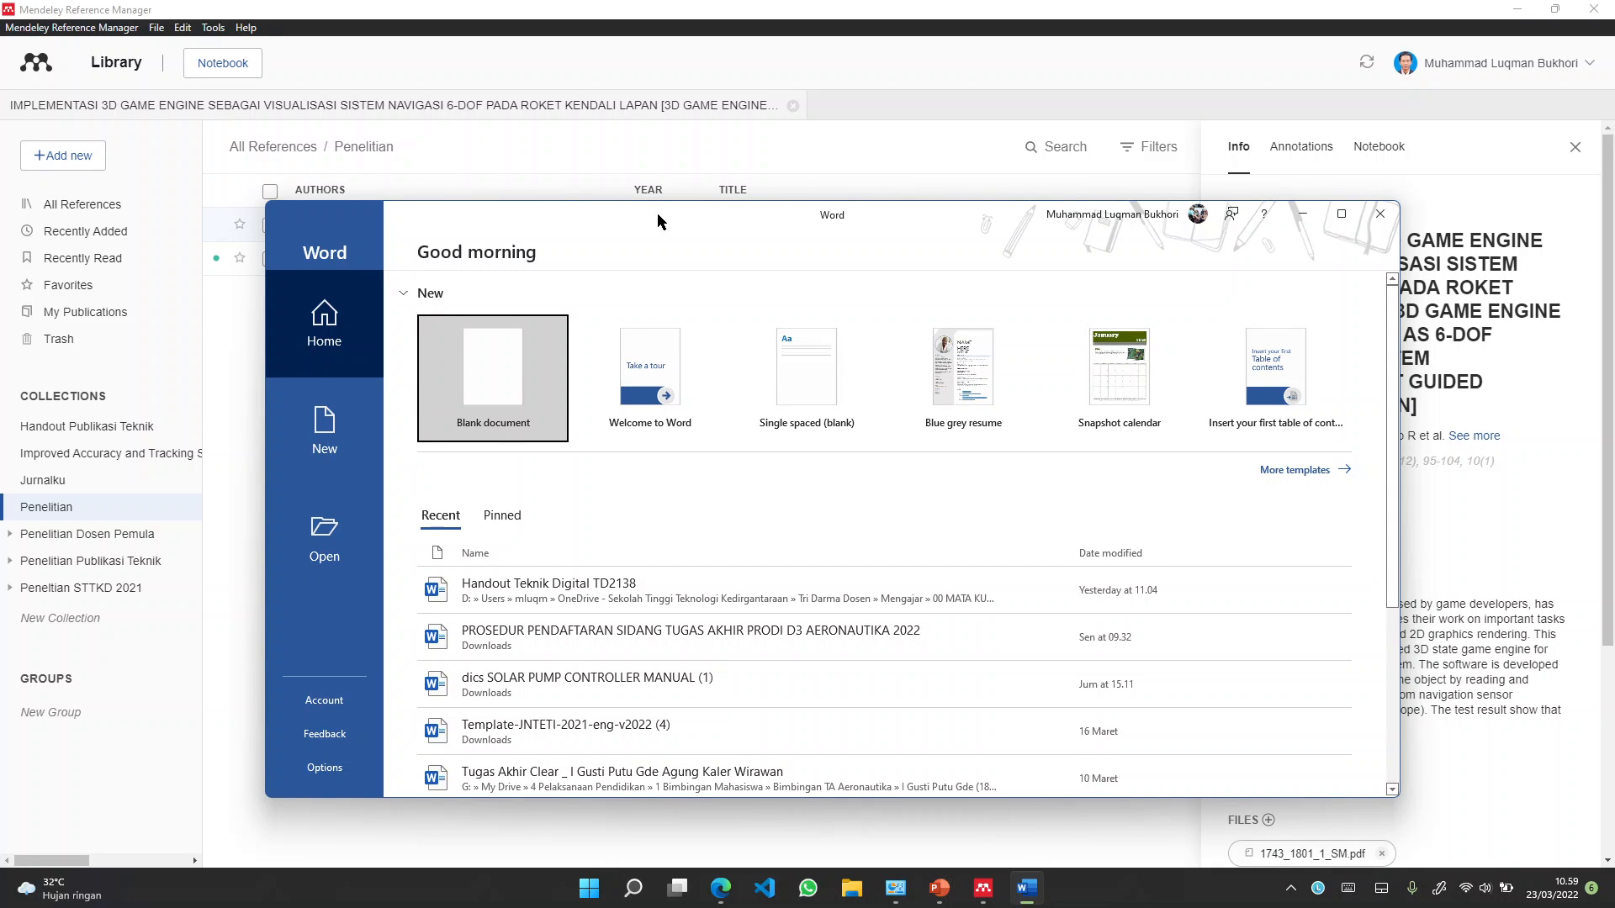
Create a blank Word document, check the References tab, then close Word
left_click(506, 363)
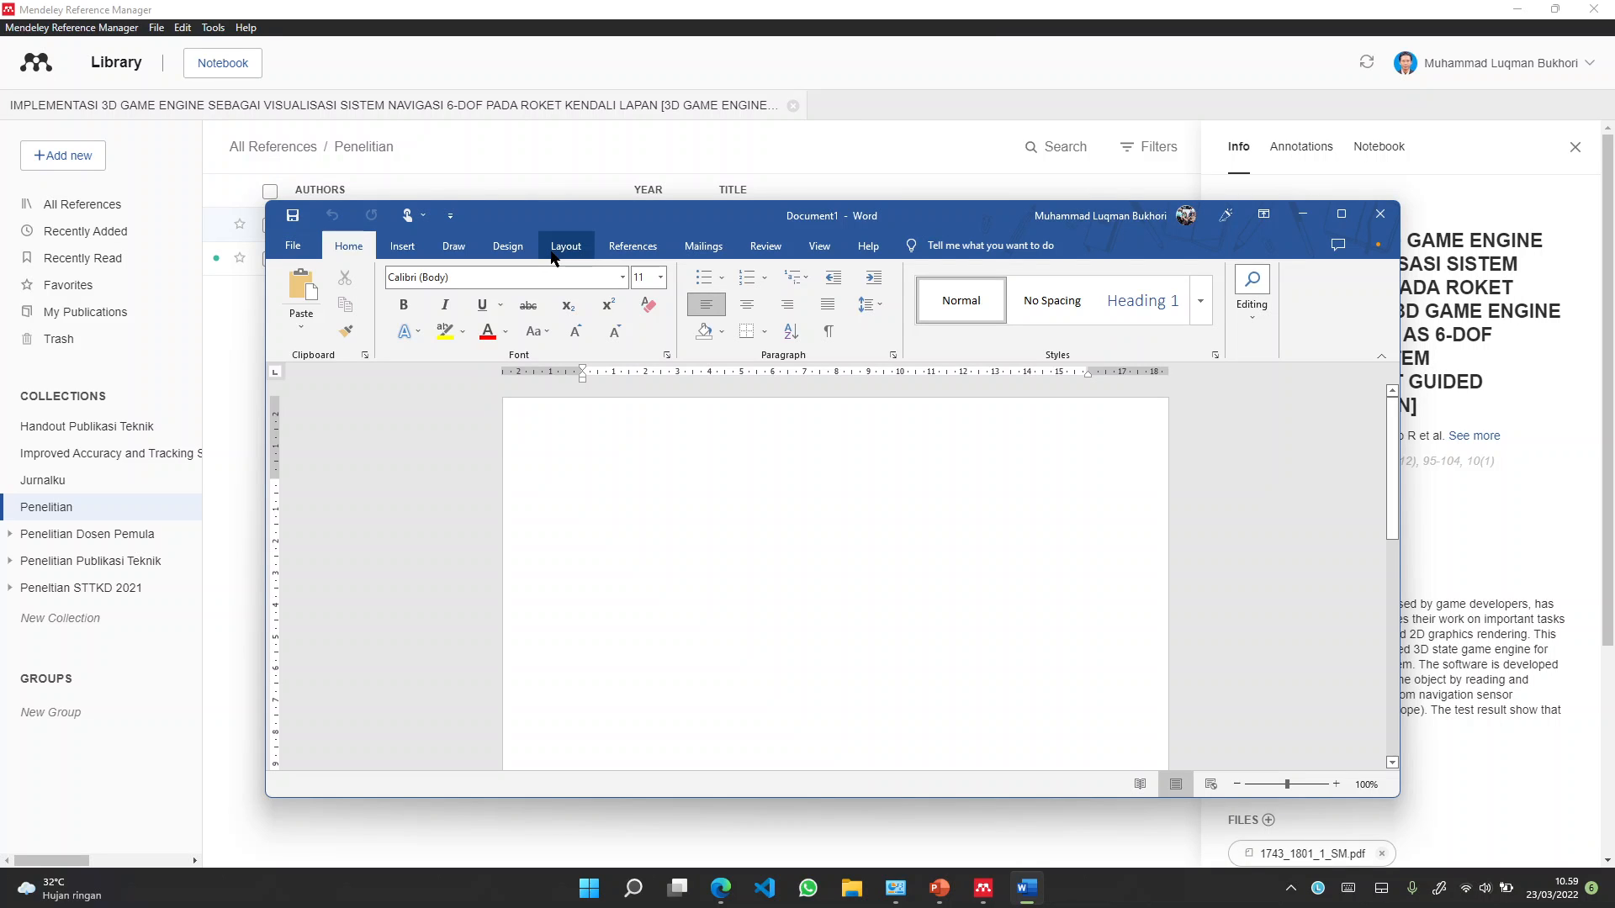
left_click(632, 245)
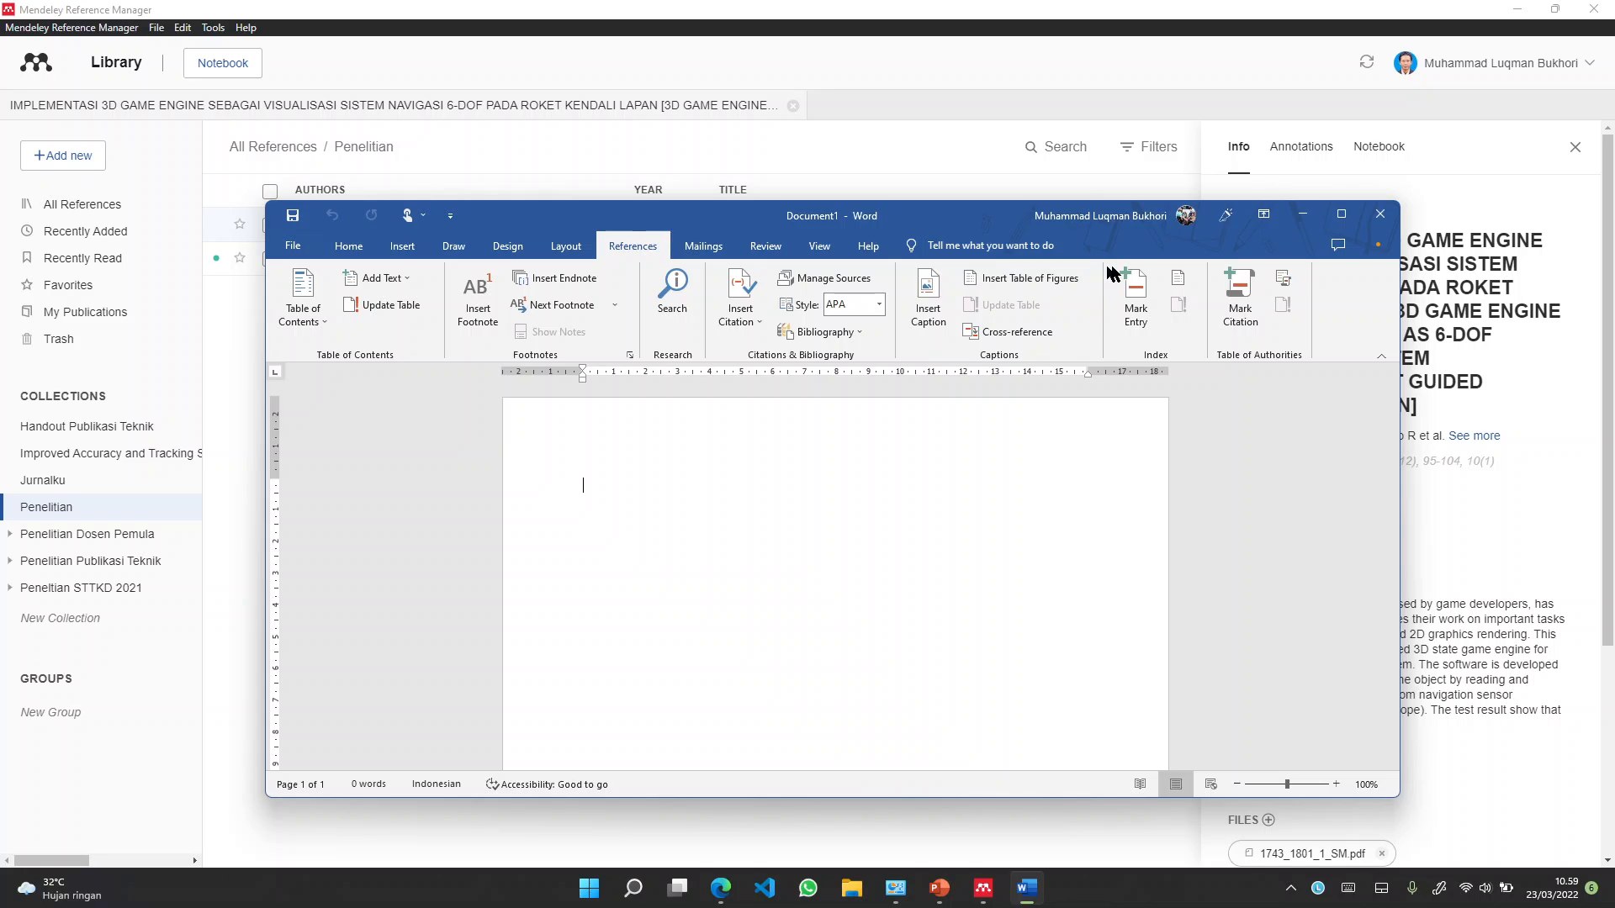
left_click(1381, 215)
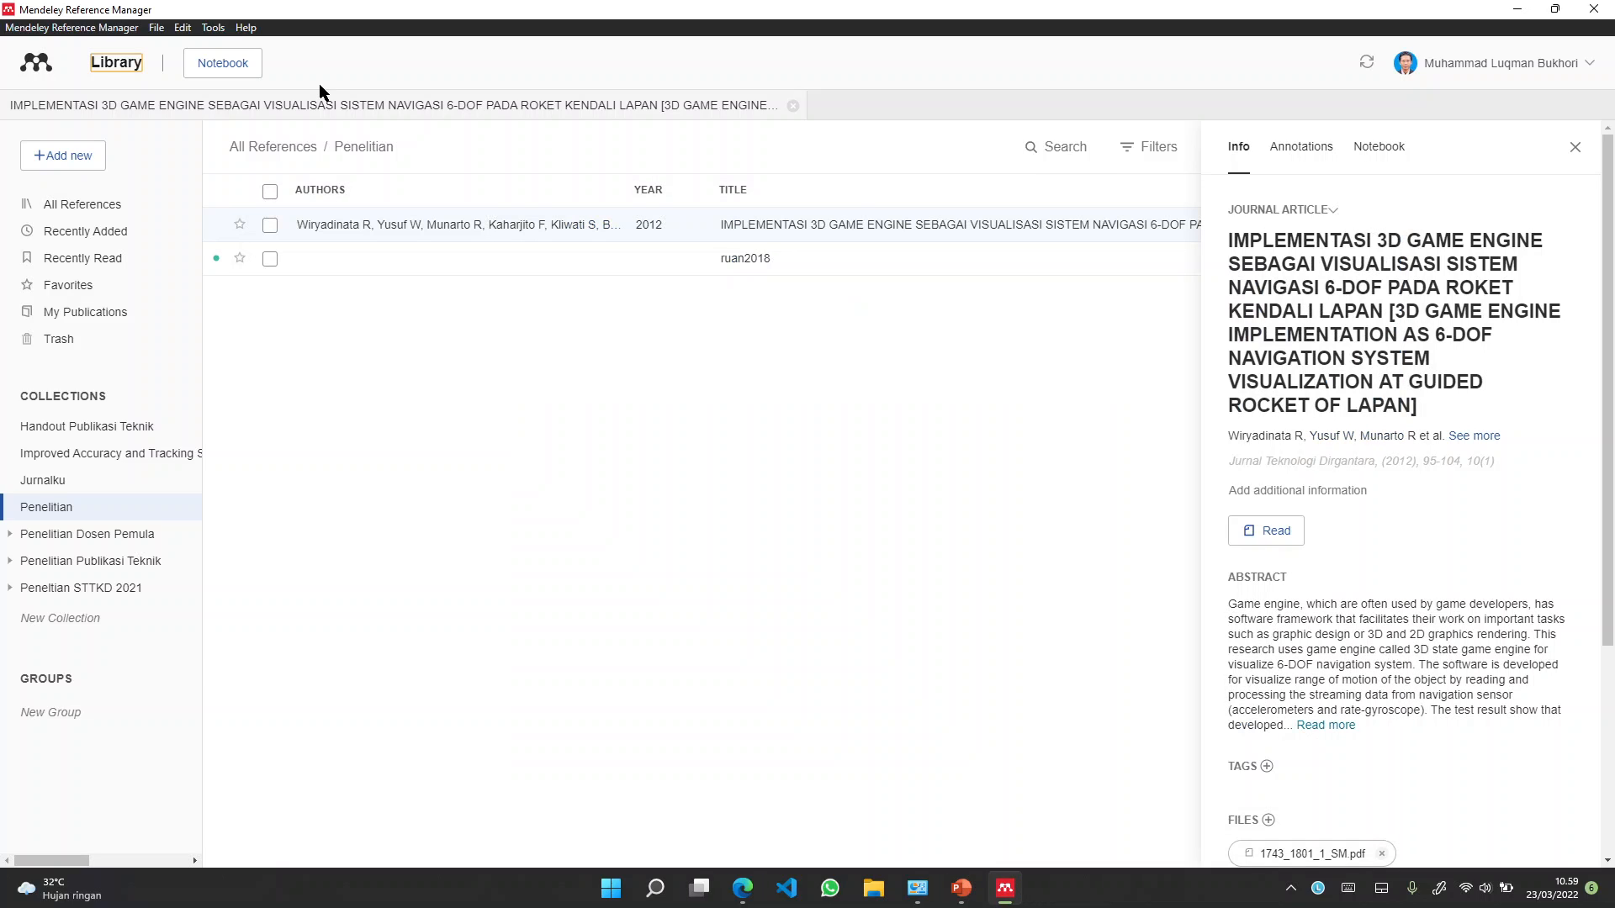
Choose Tools > Install Mendeley Cite for Microsoft Word
left_click(211, 29)
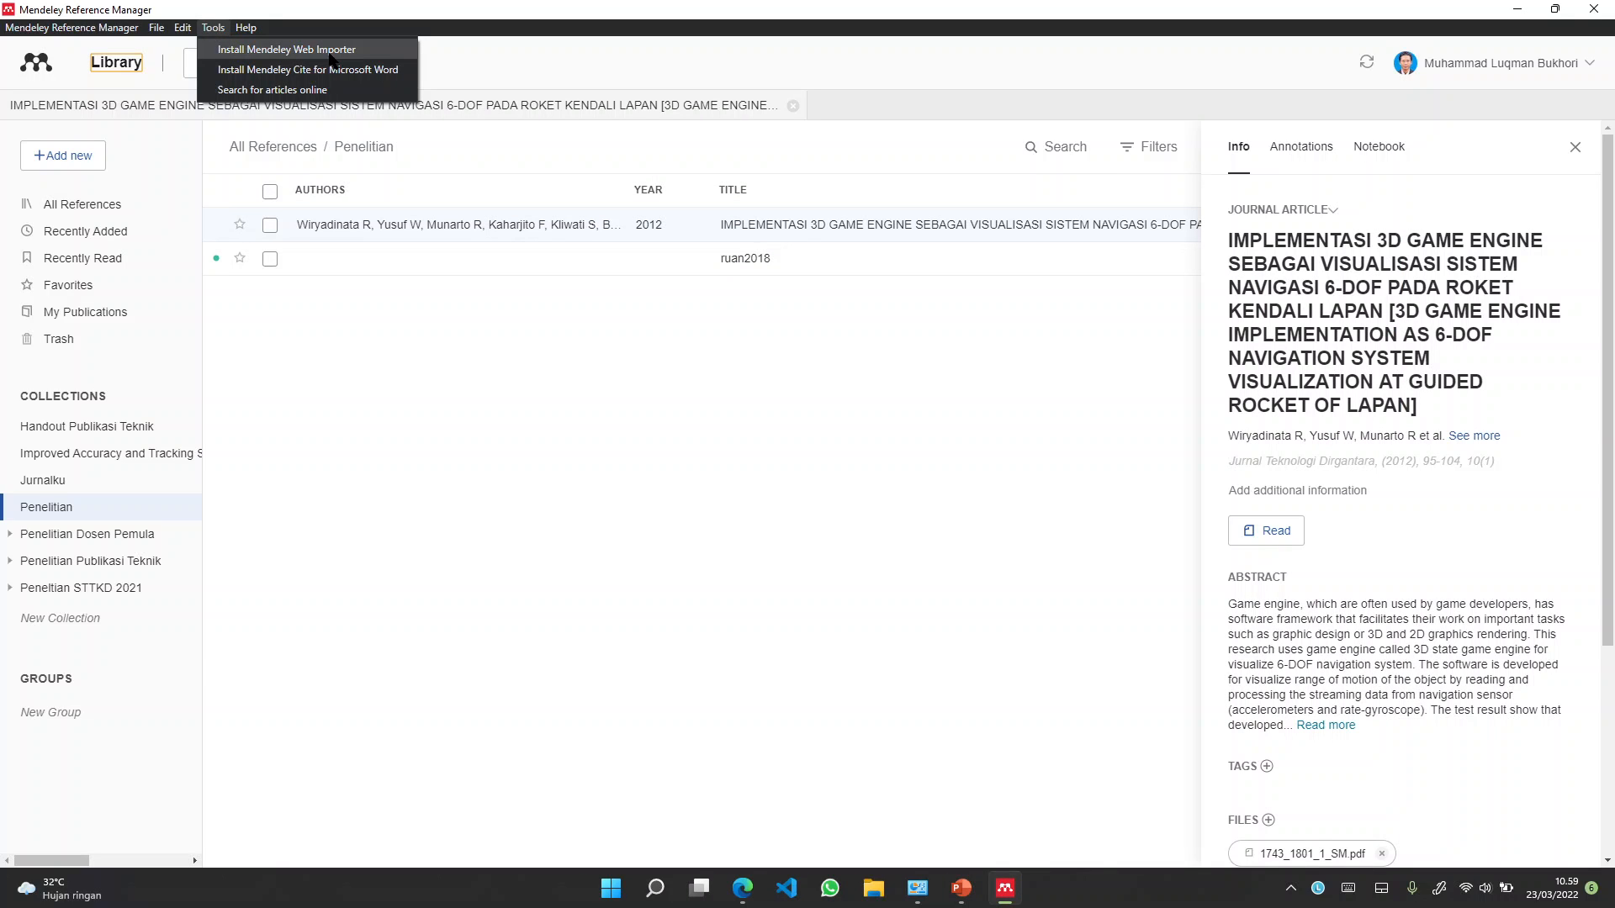
left_click(344, 76)
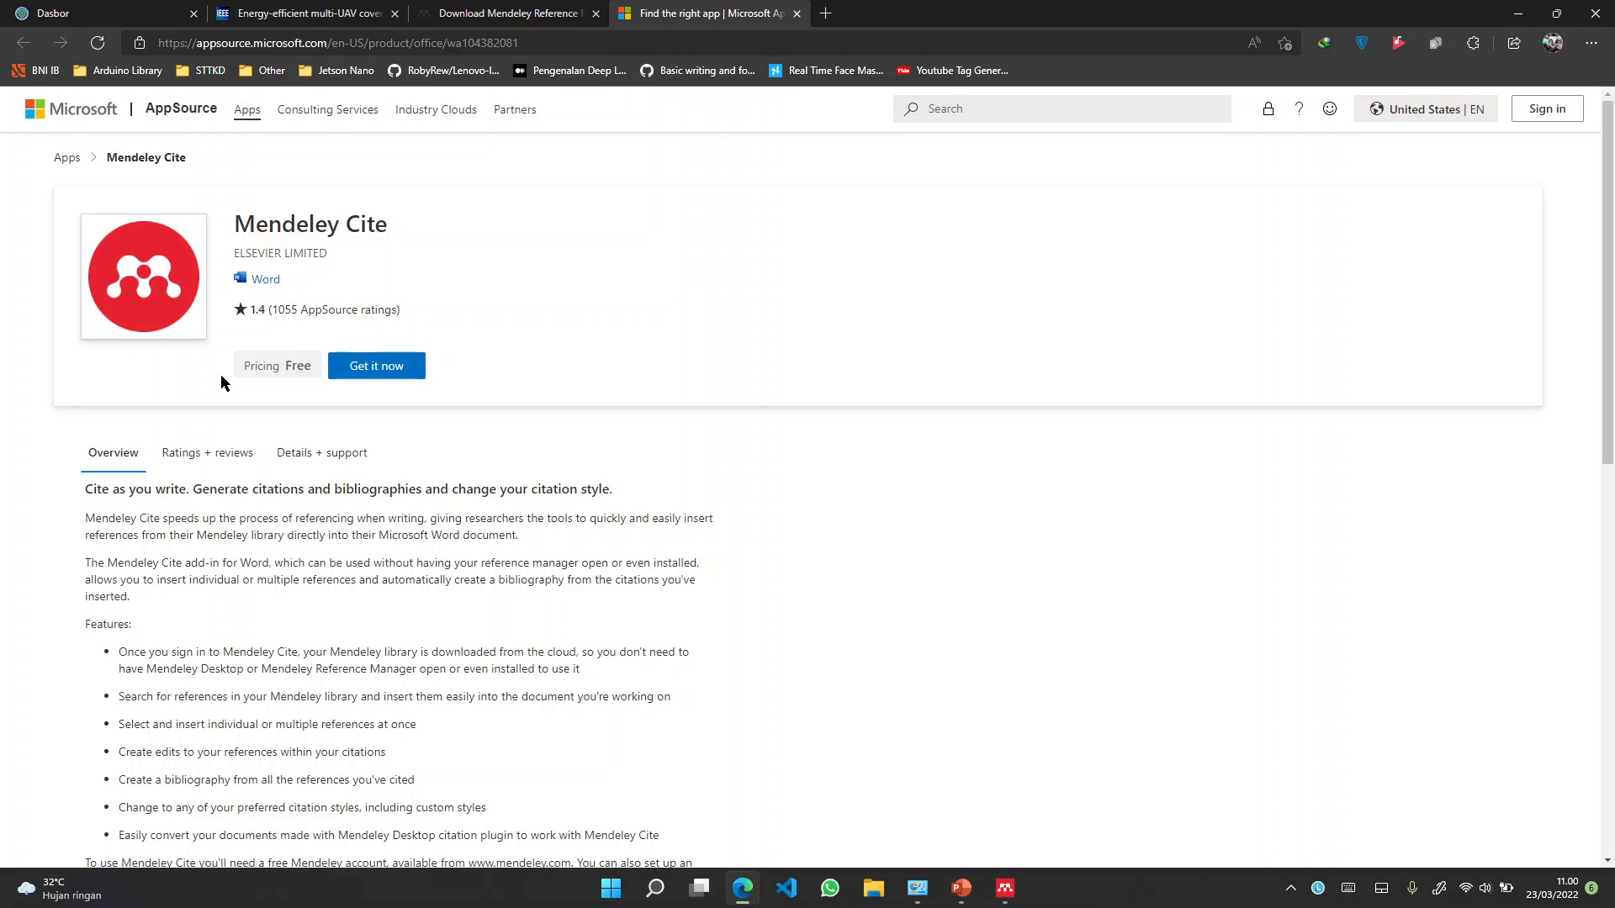
Get the Mendeley Cite add-in, sign in with the account e-mail, then go back a page
left_click(370, 368)
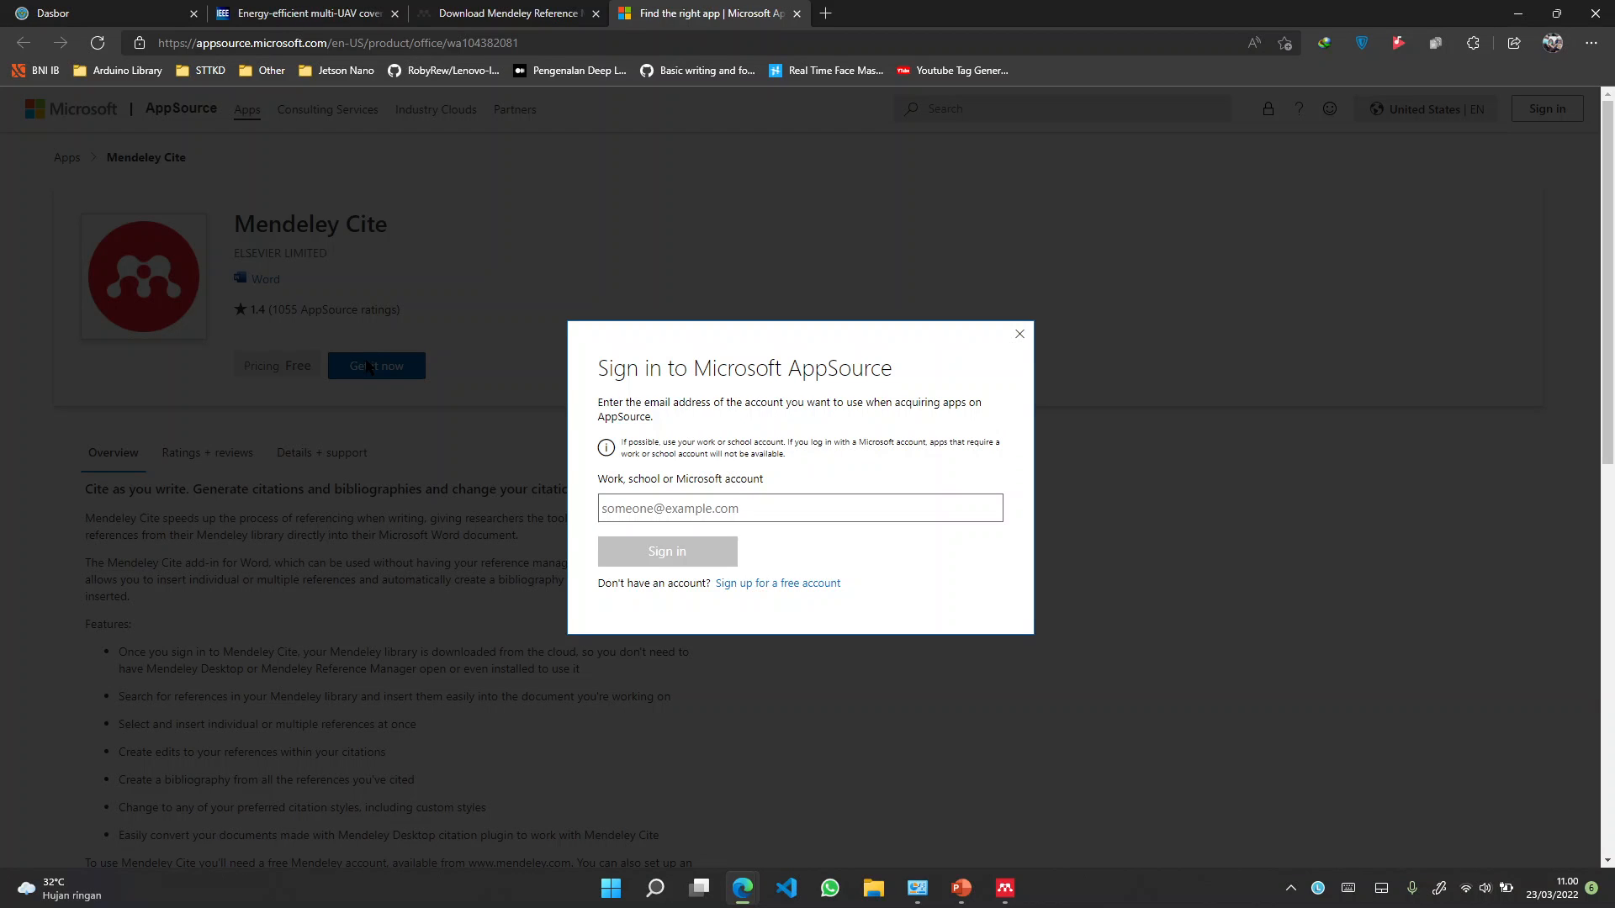
left_click(769, 496)
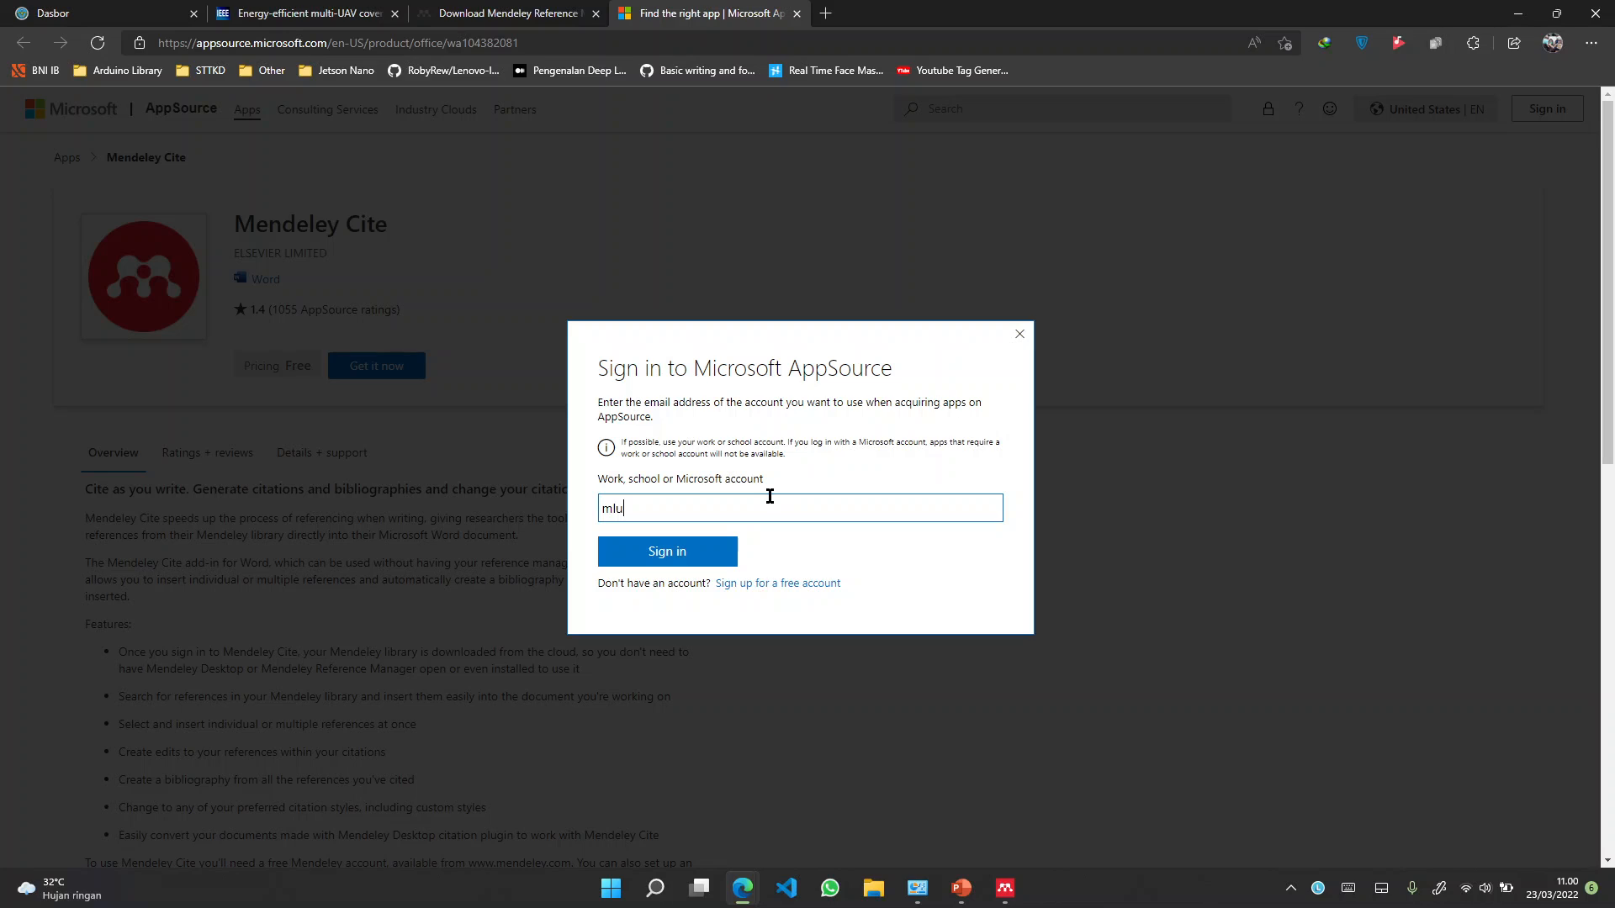
key("Return")
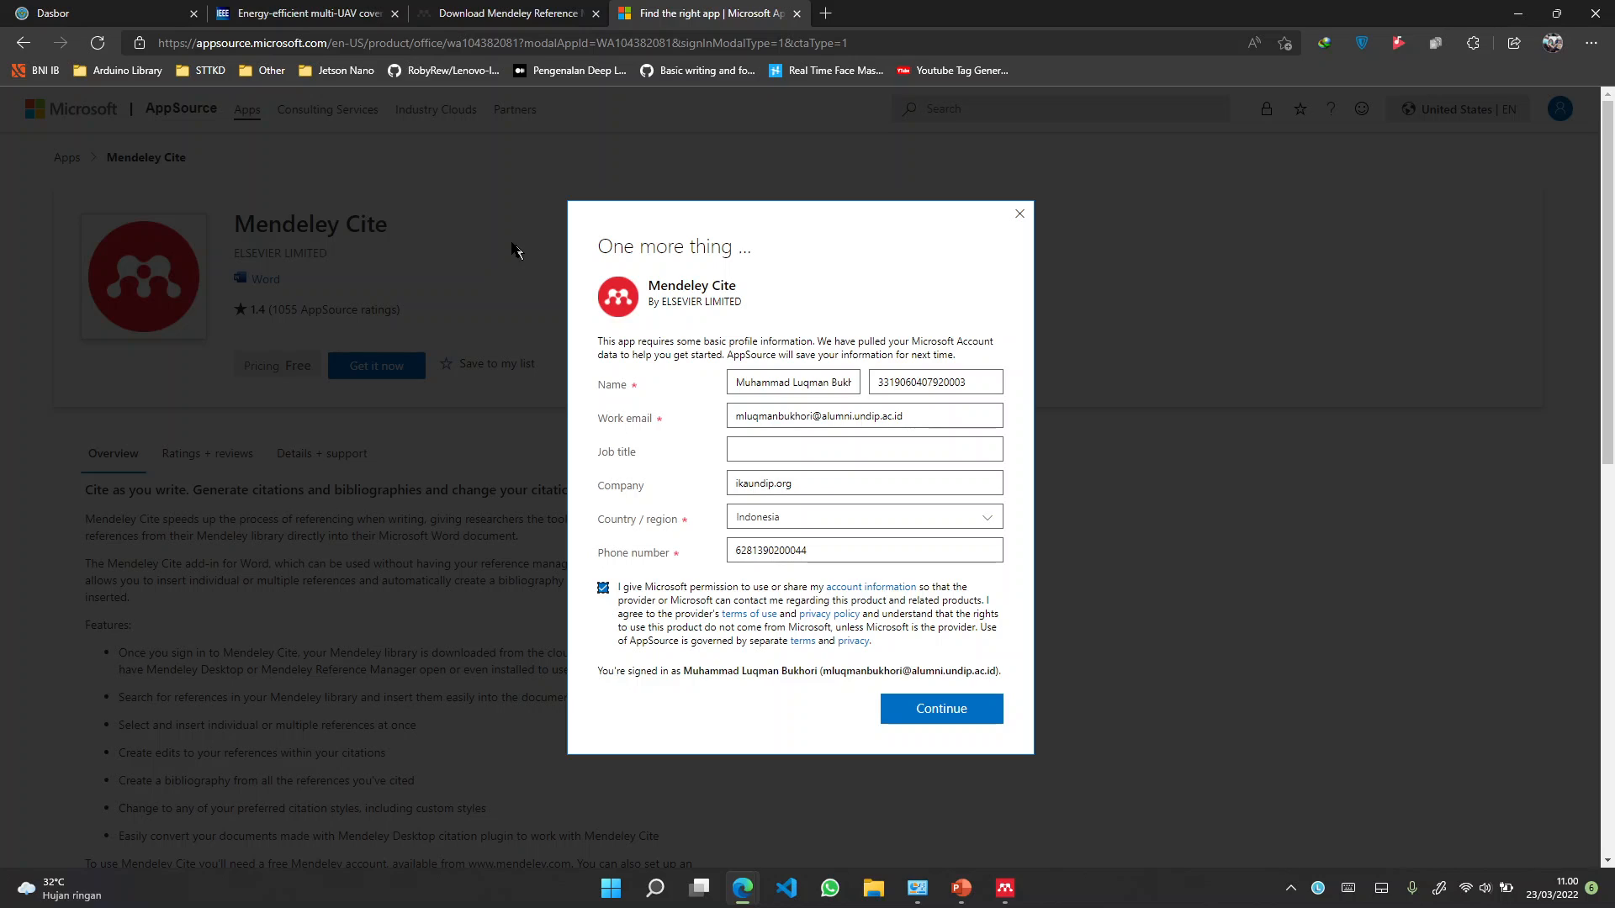
left_click(27, 44)
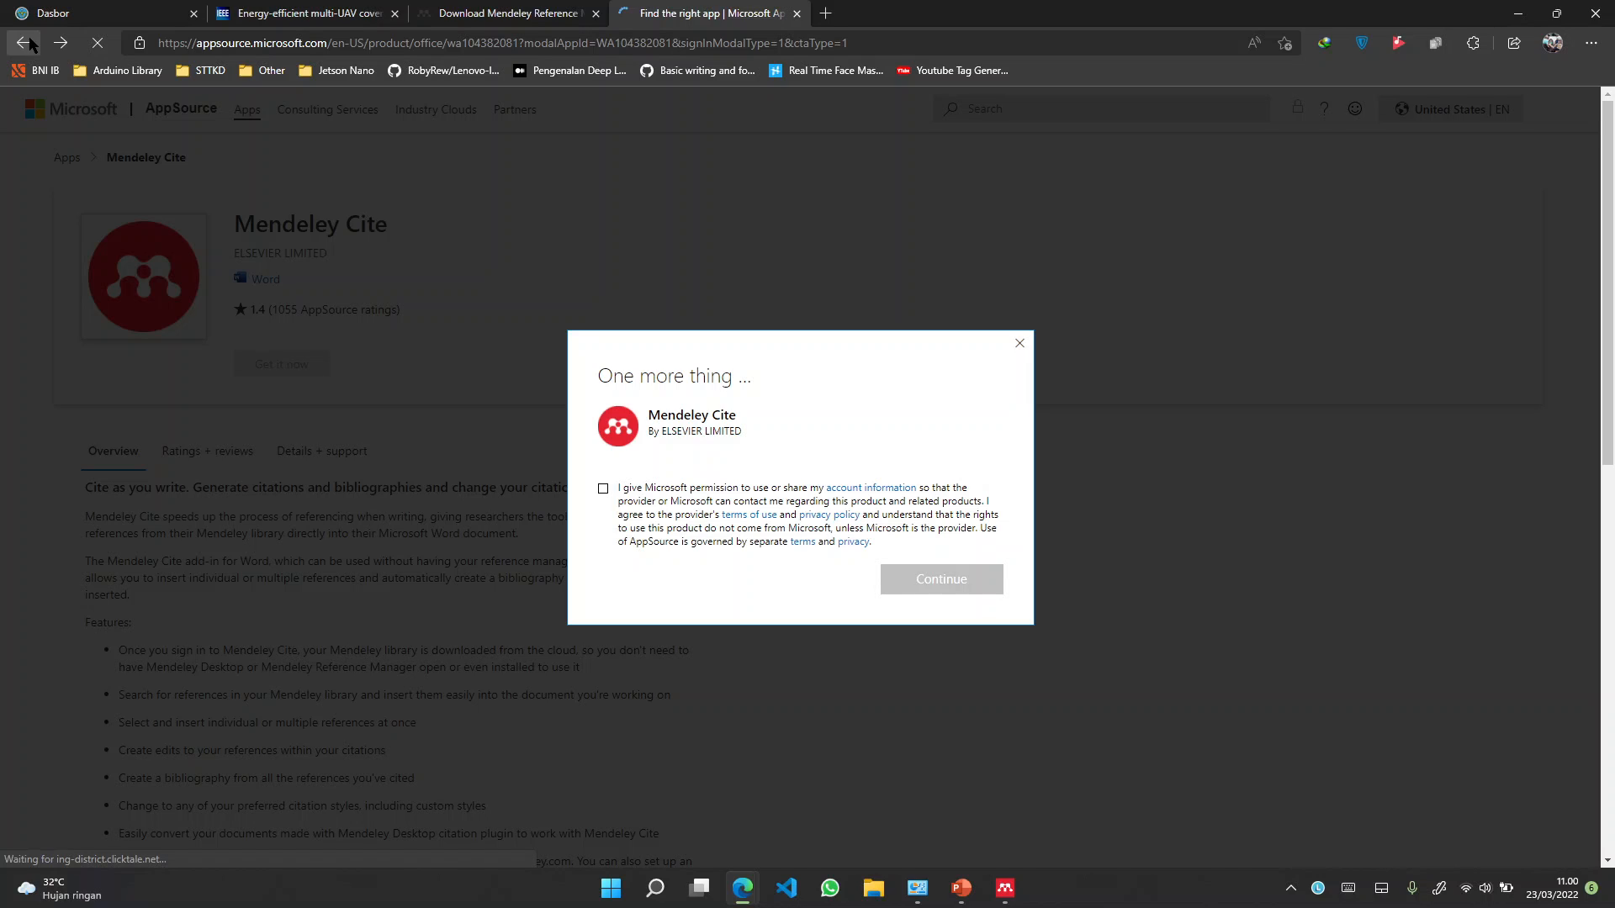
Close the AppSource page and rerun Tools > Install Mendeley Cite for Microsoft Word from Mendeley's Notebook view
left_click(31, 45)
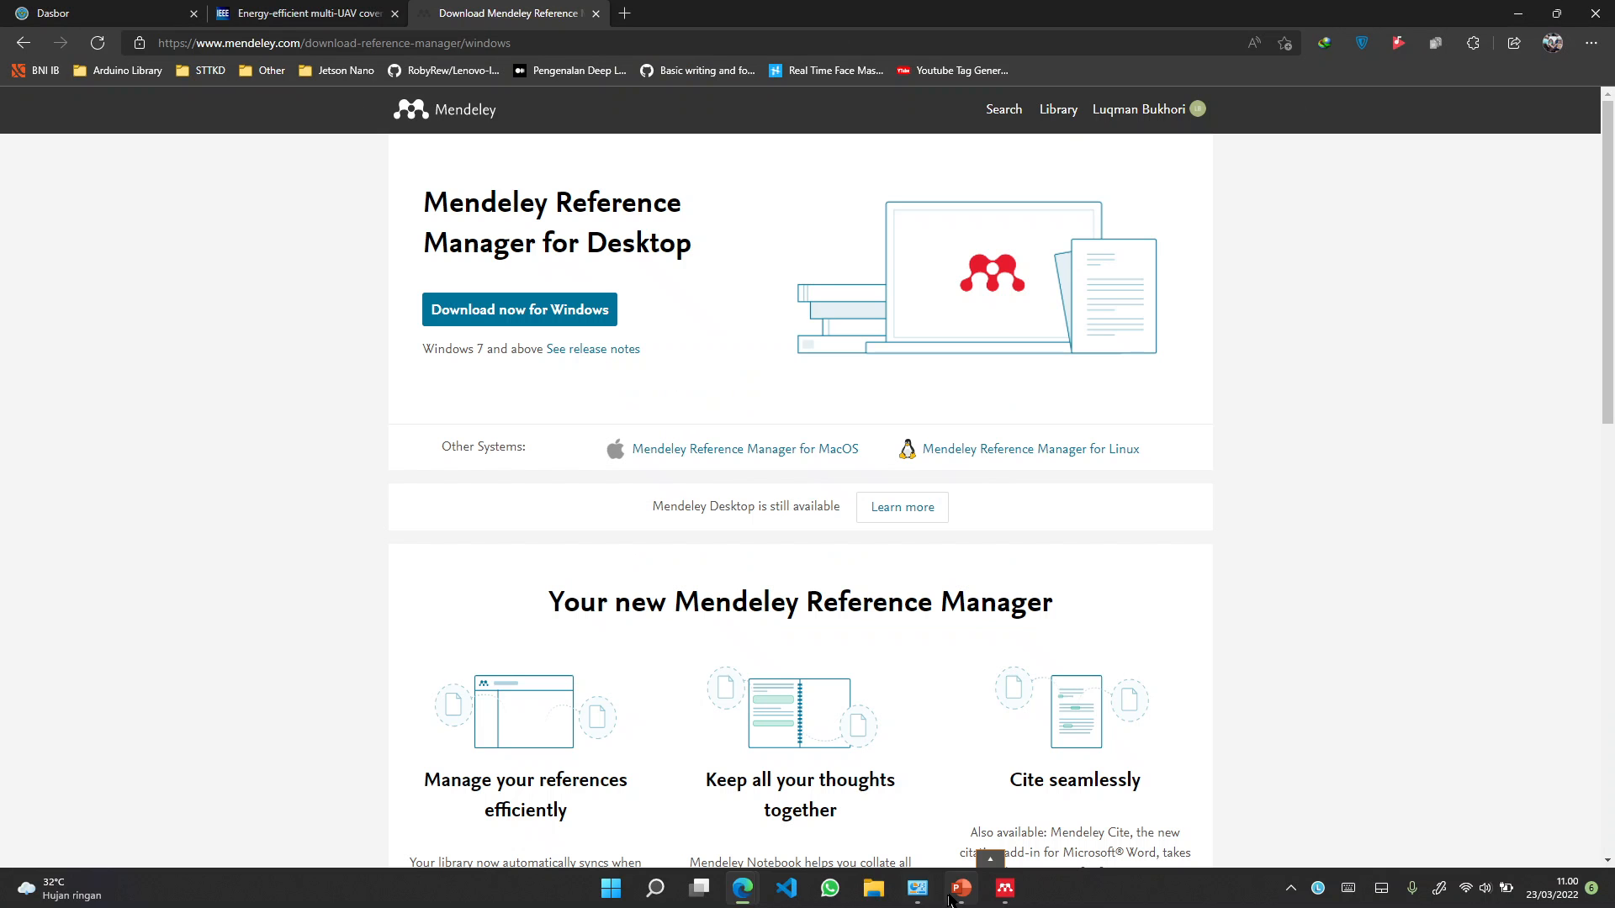
mouse_move(969, 899)
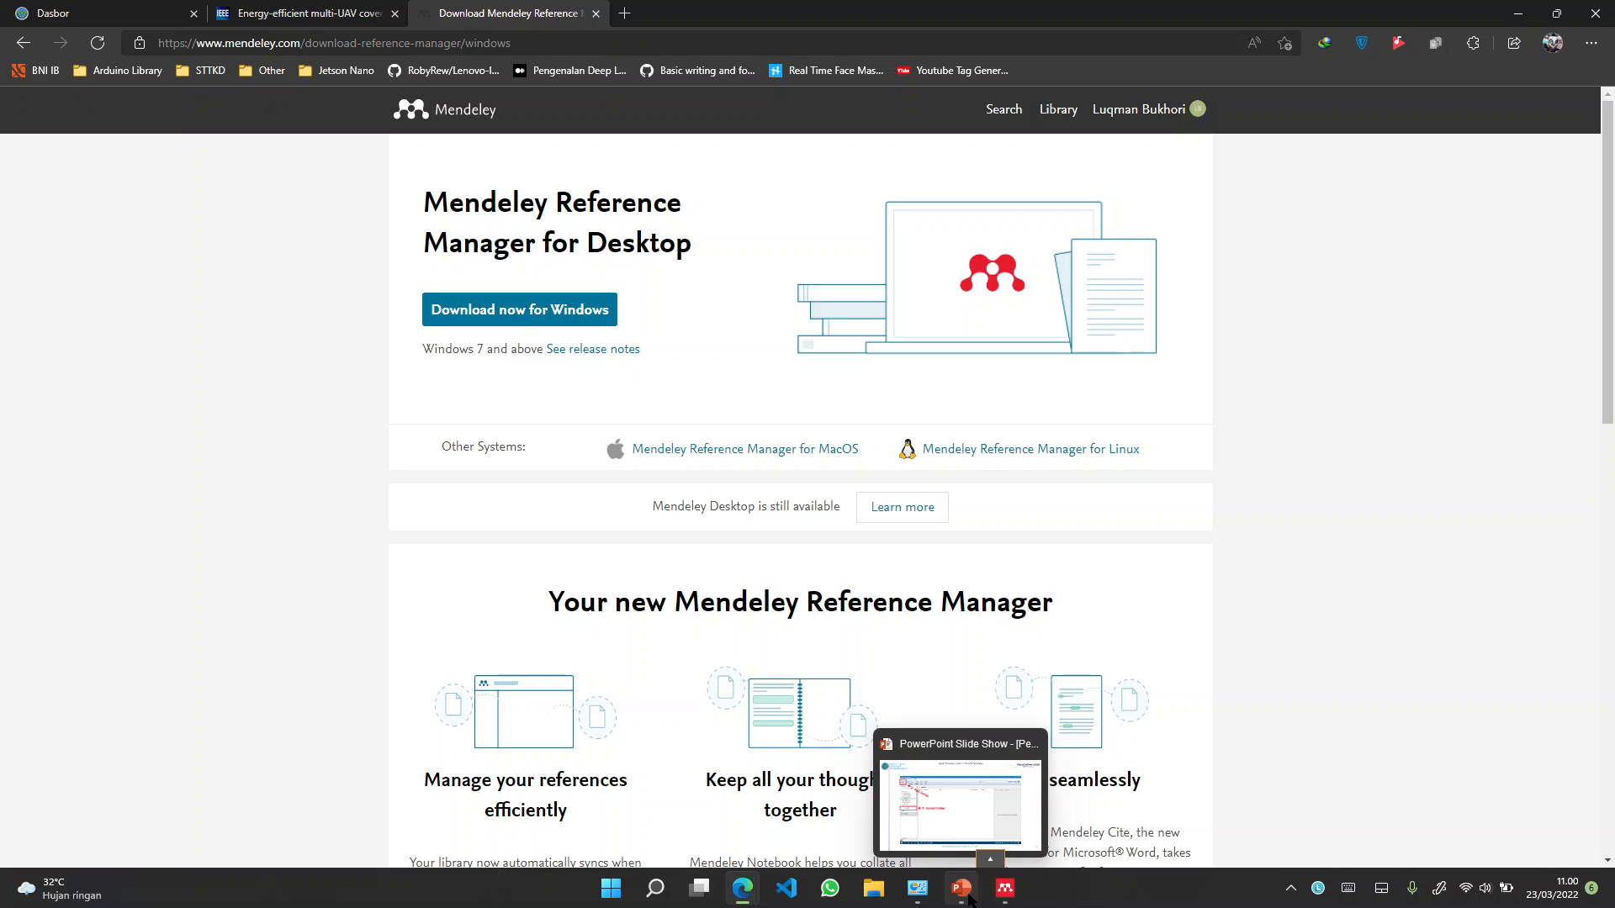
left_click(1005, 888)
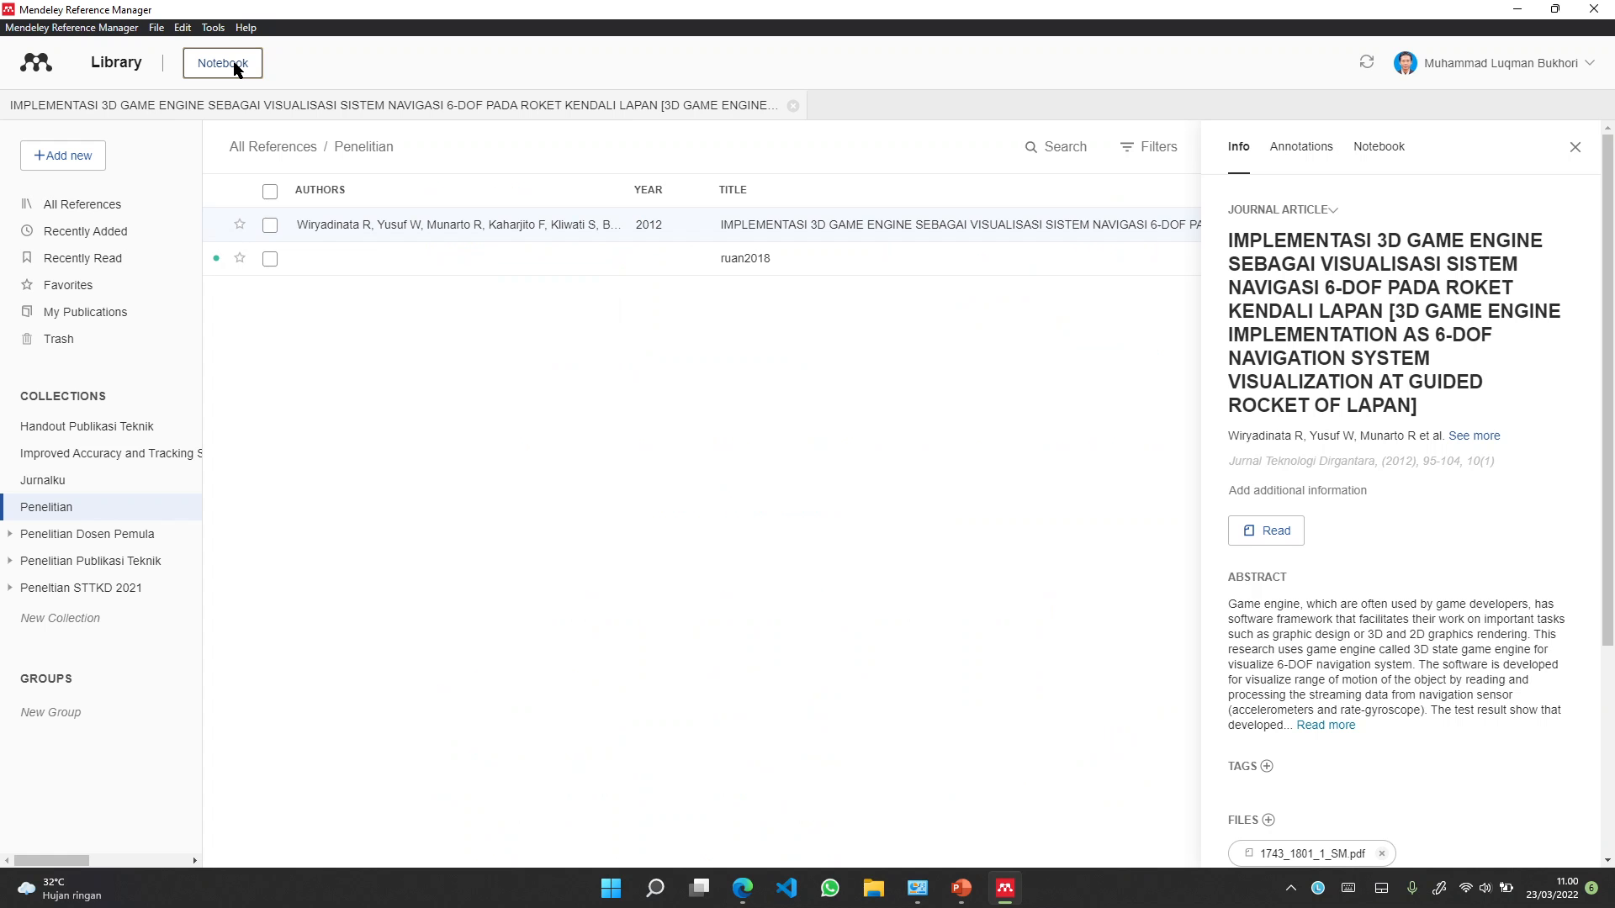
left_click(227, 64)
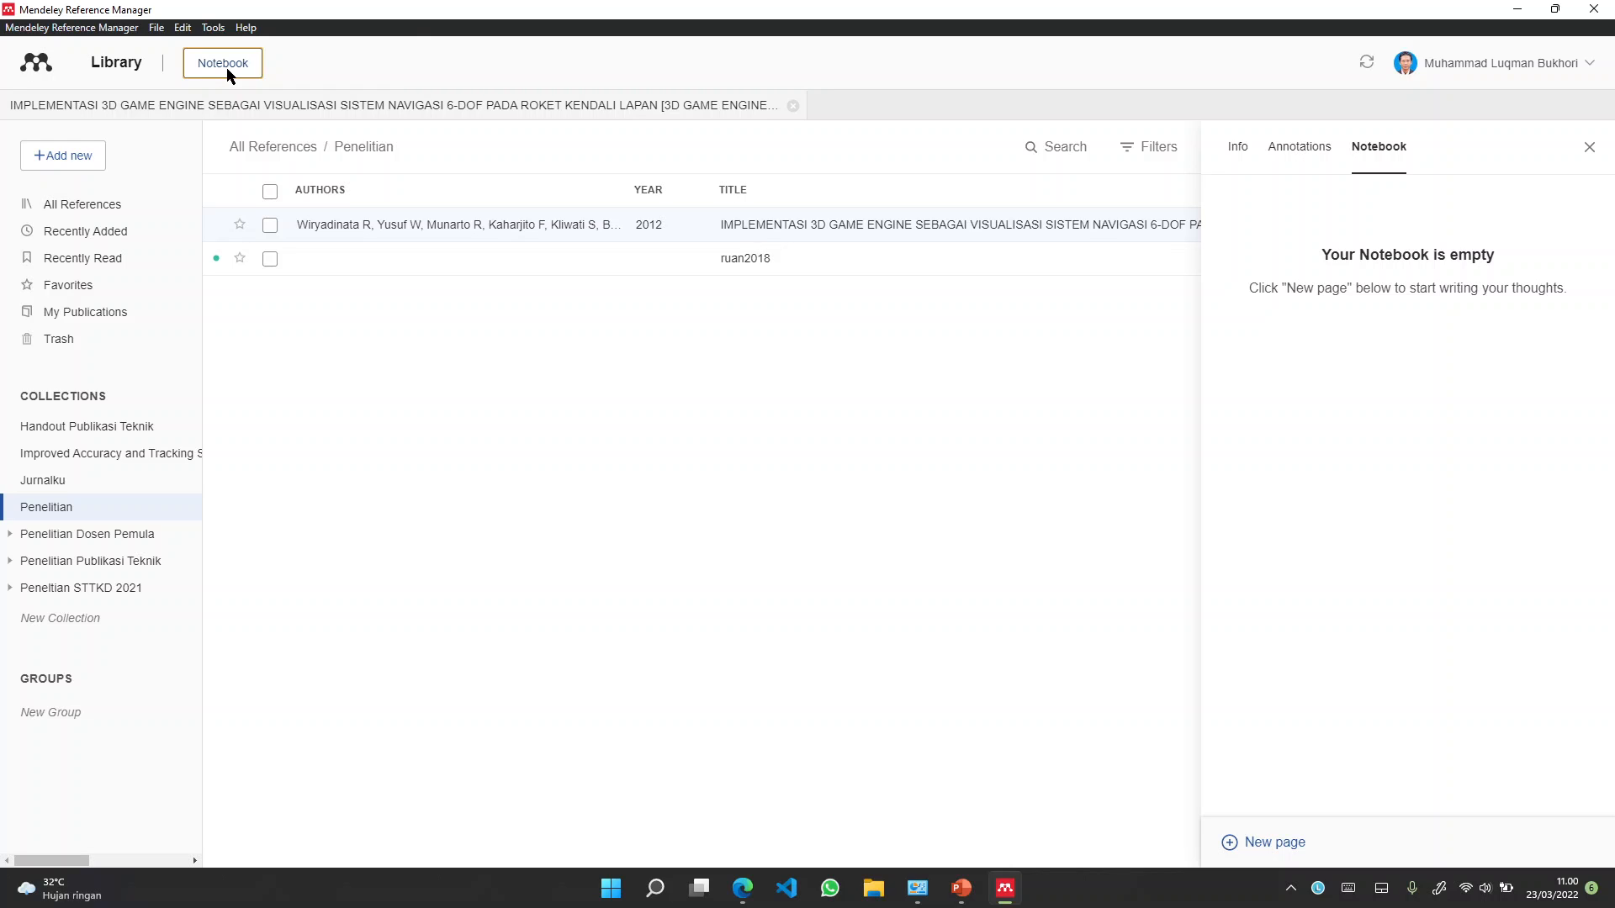
left_click(212, 28)
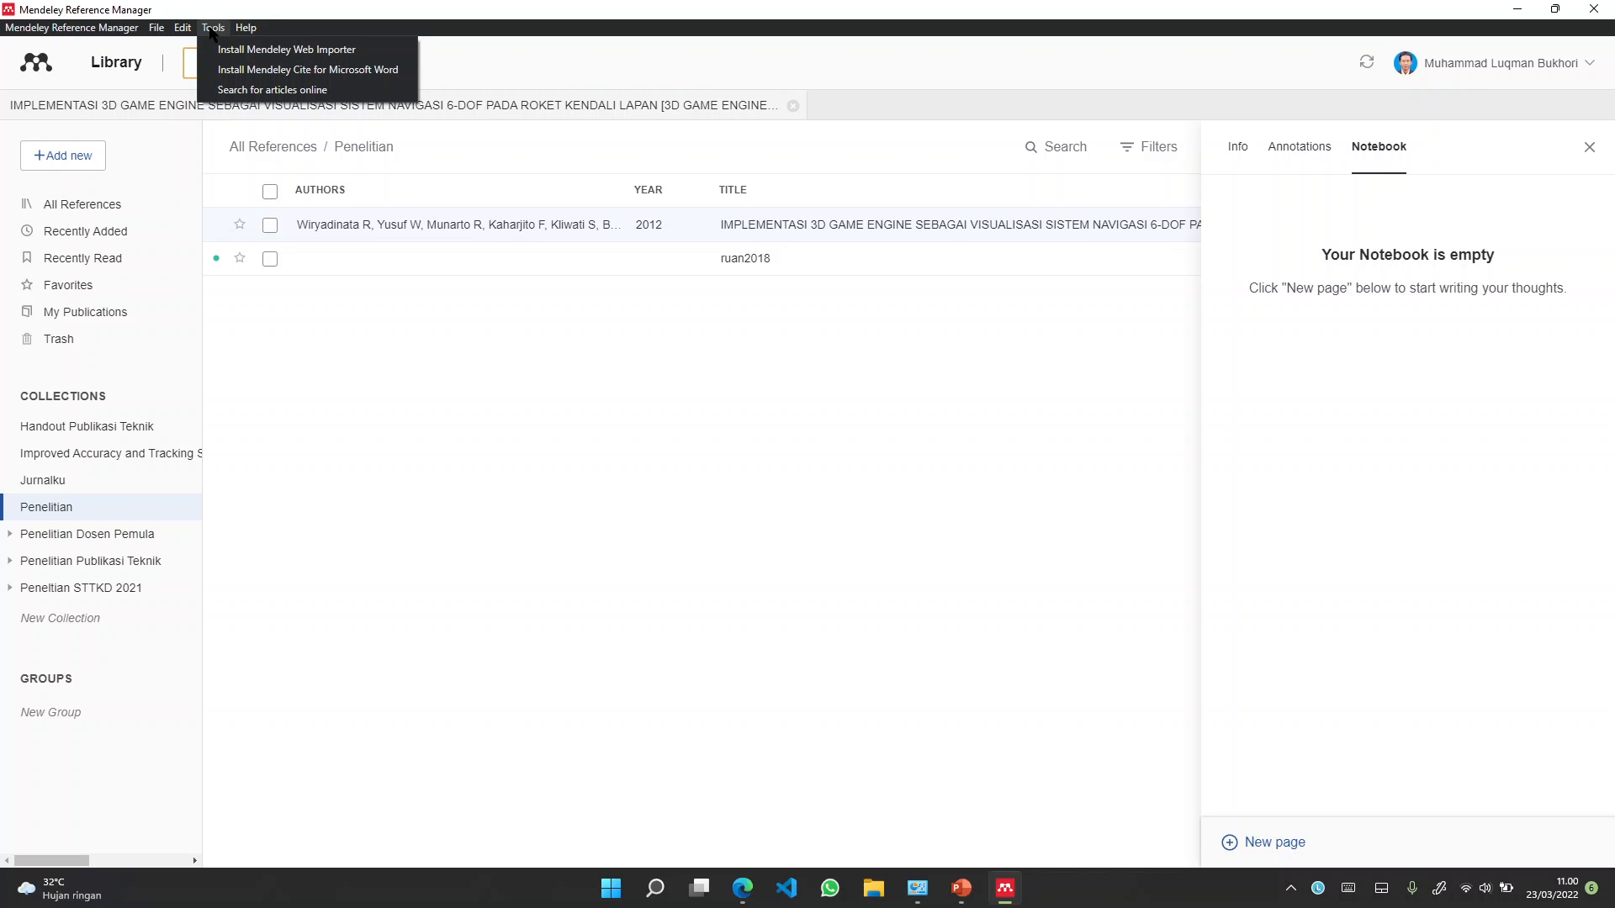
left_click(225, 69)
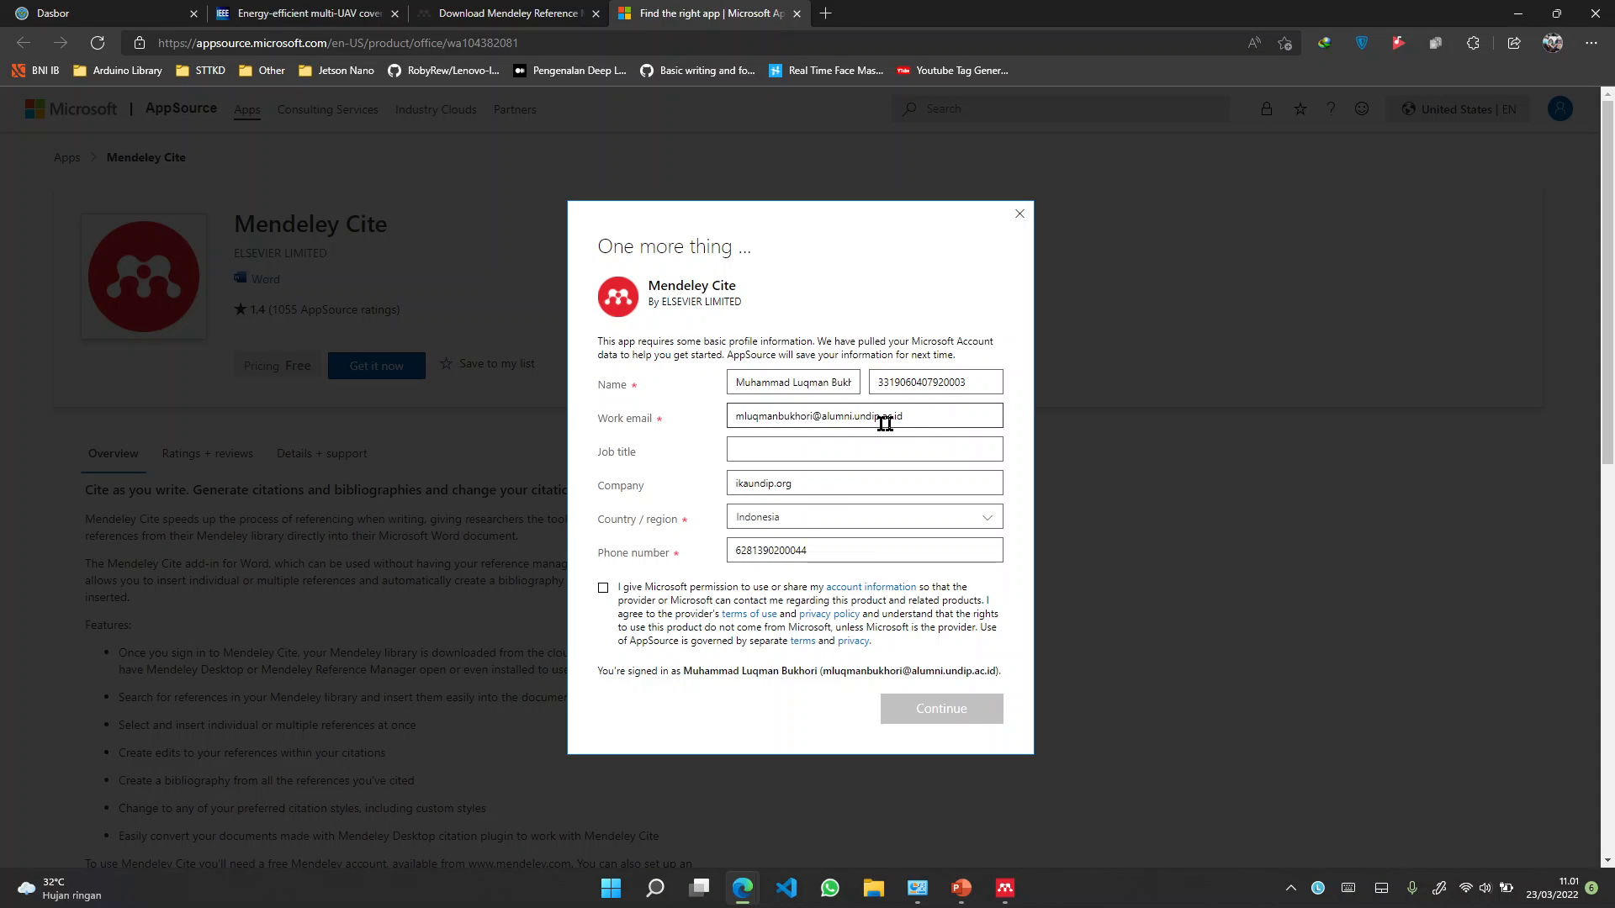
Agree to share account information and submit the Mendeley Cite profile form
double_click(884, 423)
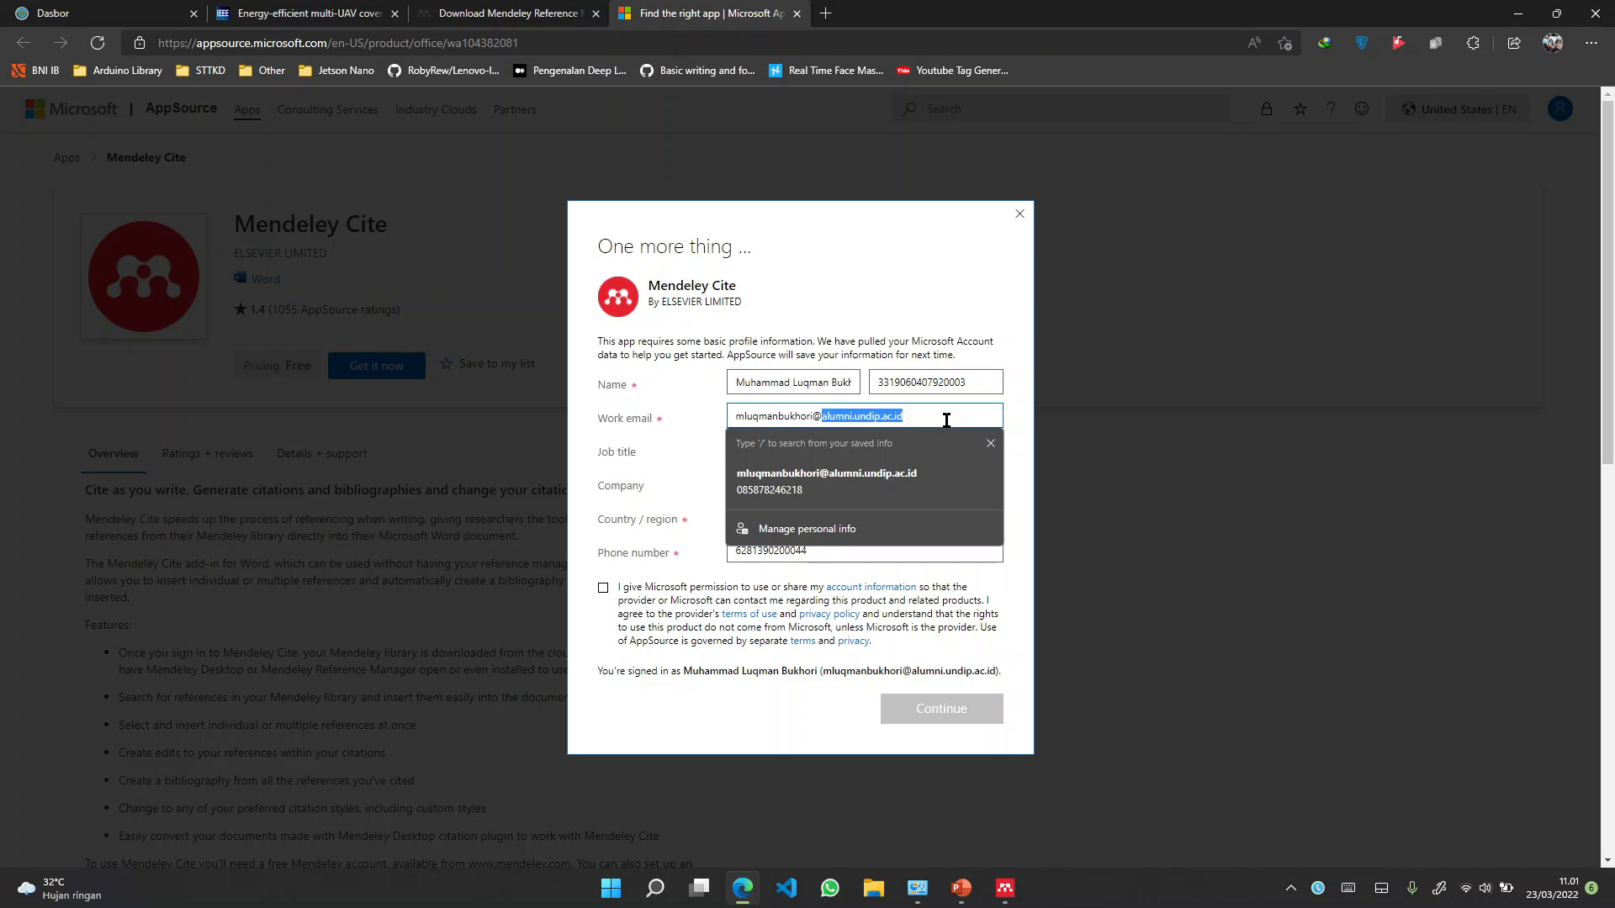
left_click(957, 626)
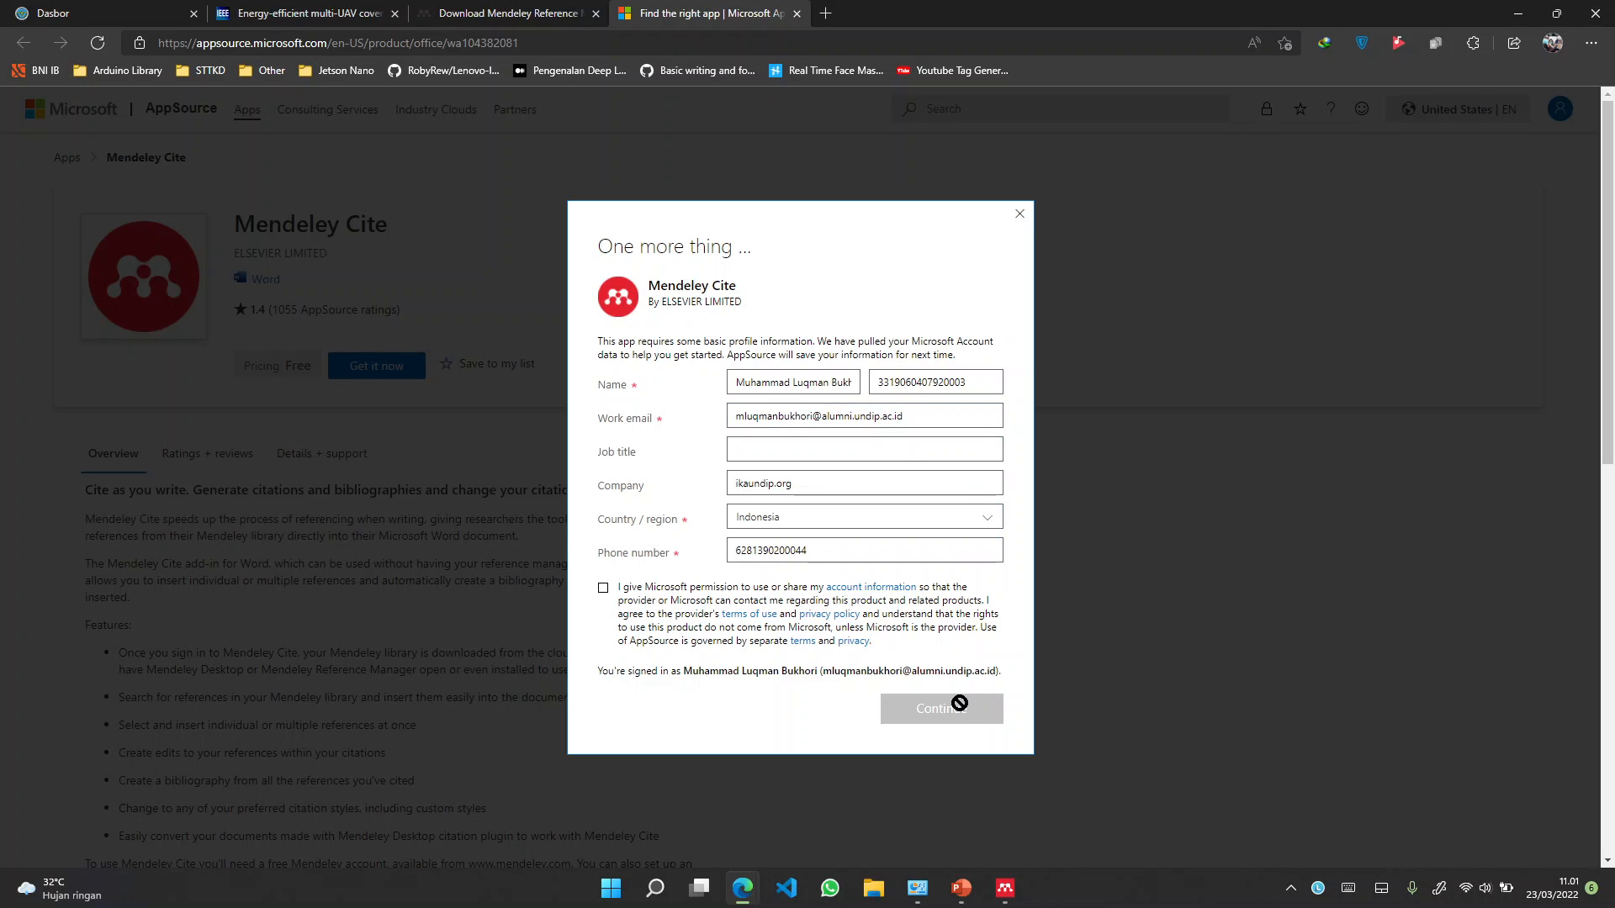
left_click(605, 589)
left_click(942, 709)
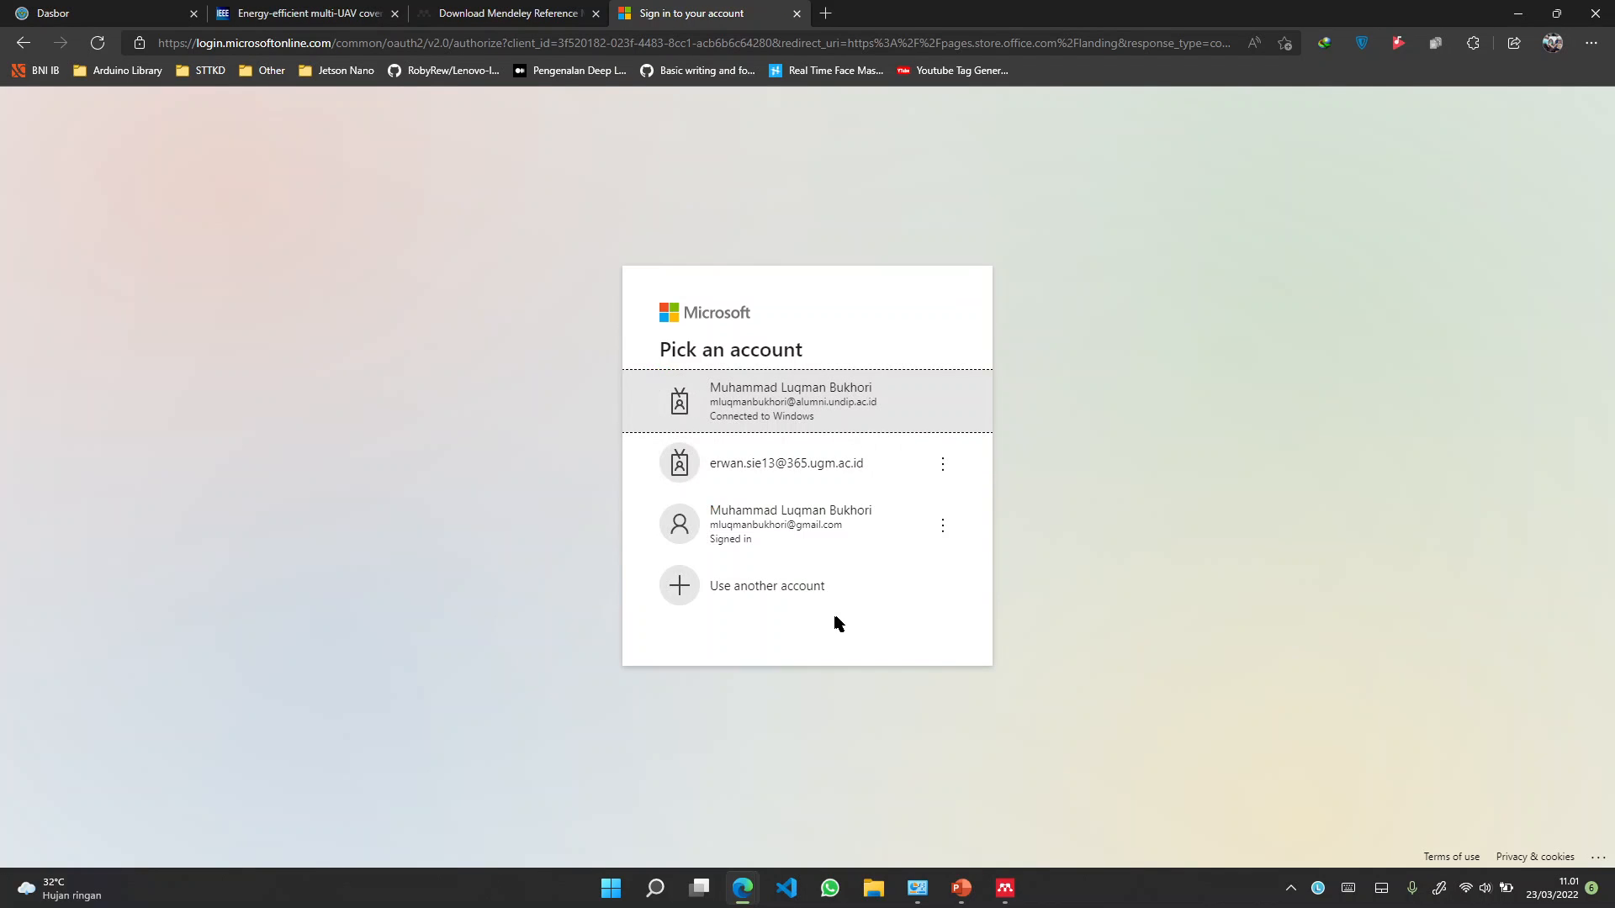
Pick the sign-in account and open the Mendeley Cite add-in in Word
left_click(768, 528)
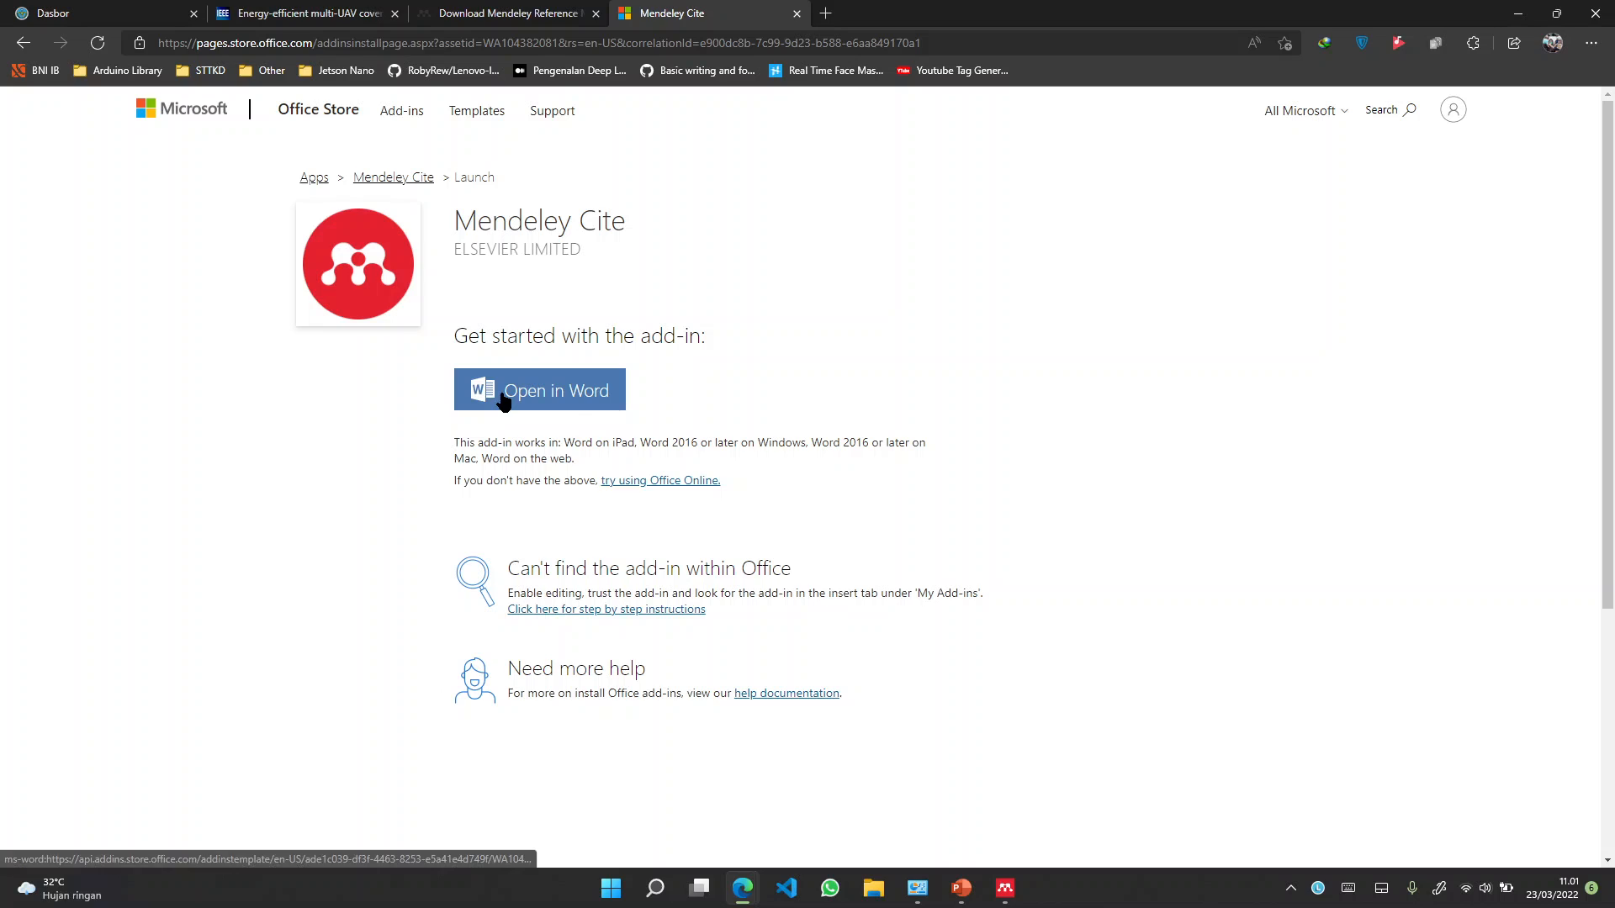
left_click(577, 402)
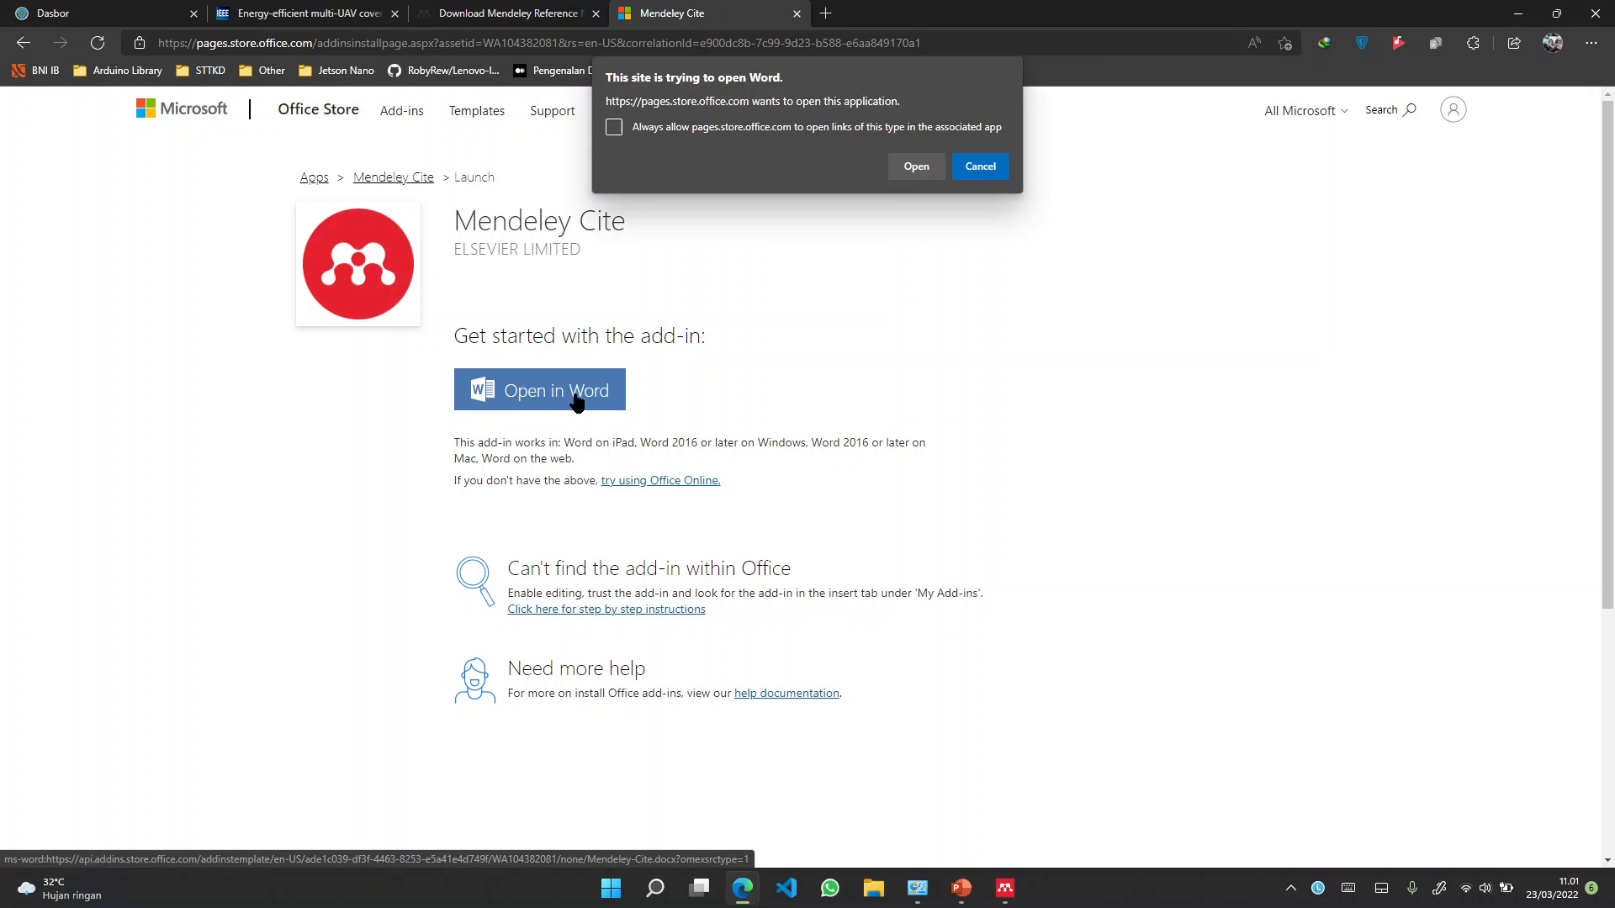
left_click(911, 172)
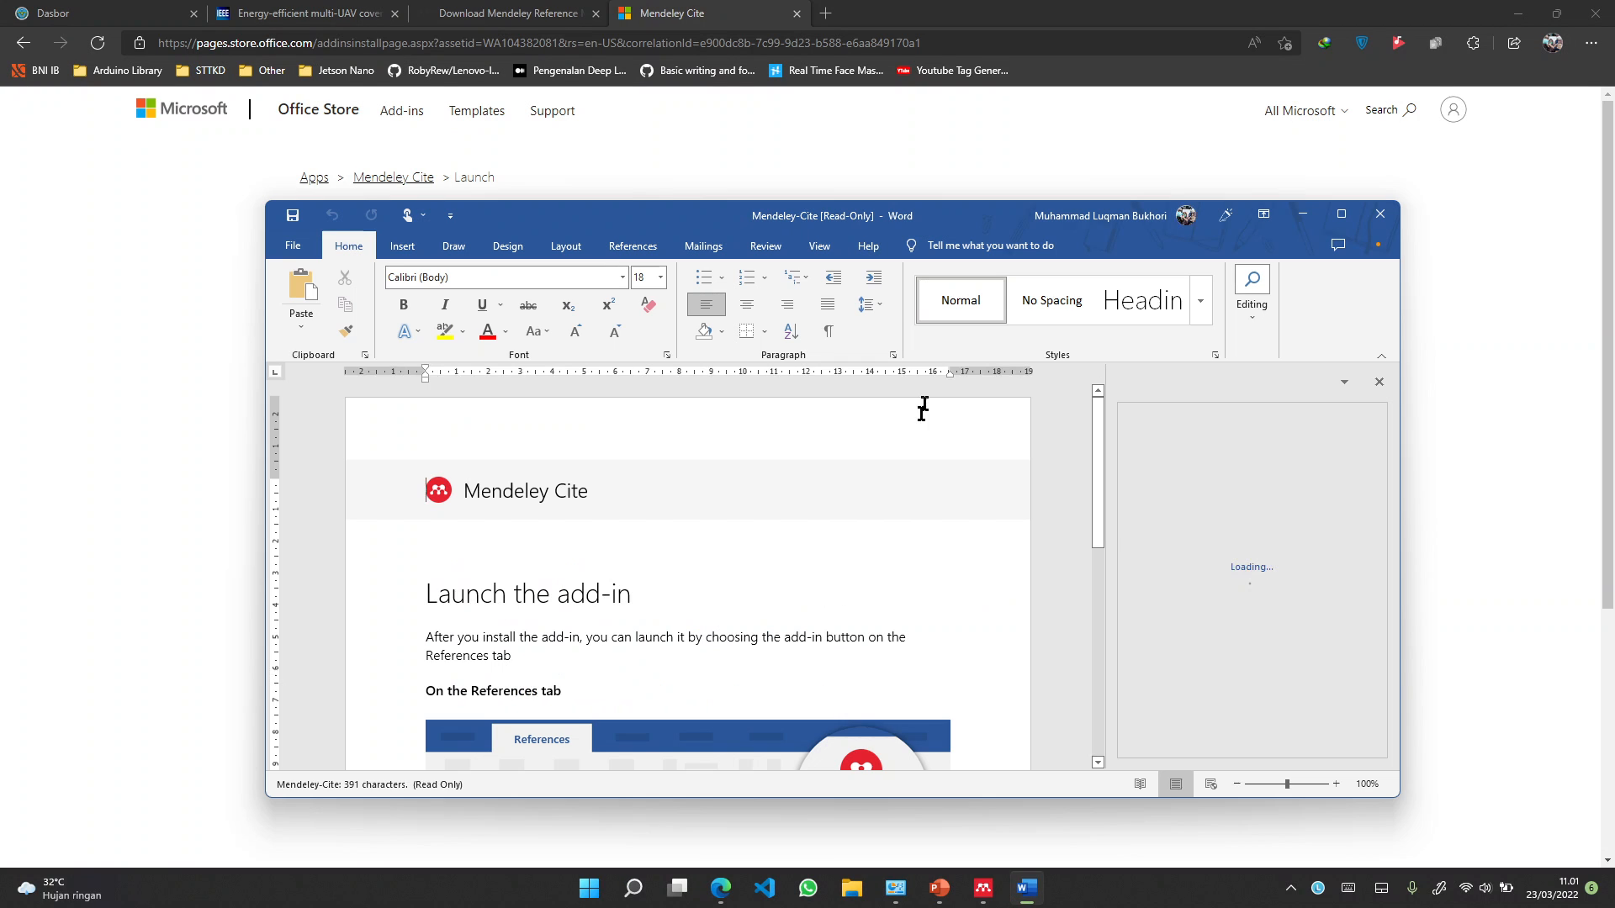
Scroll the launch document and go to Word's References tab for Mendeley Cite
scroll(873, 522, "down", 3)
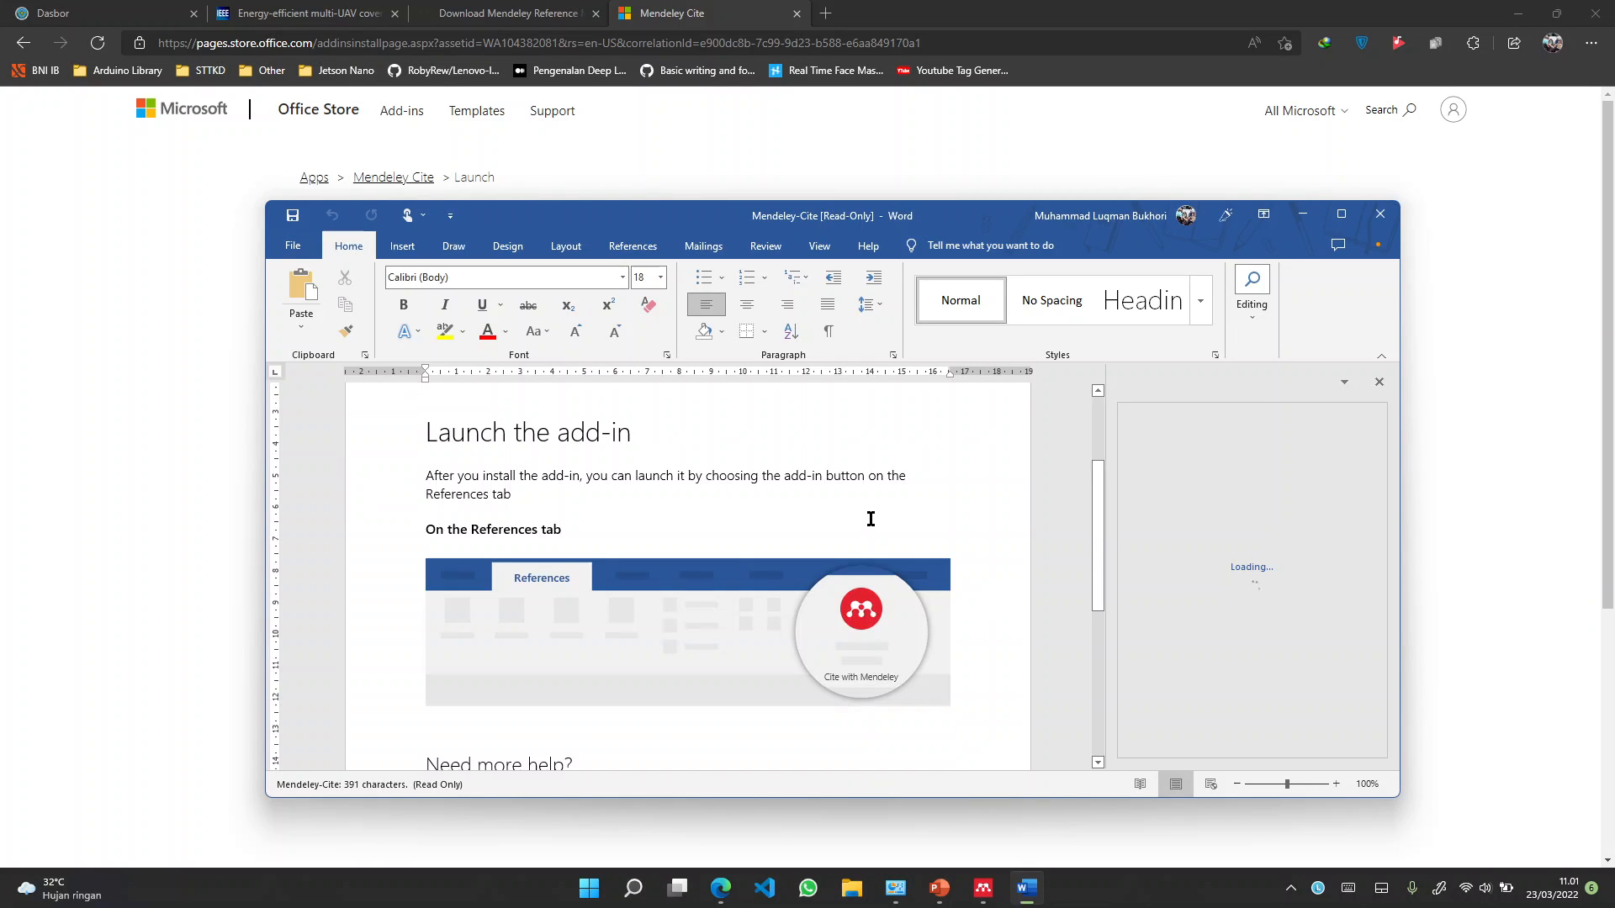
left_click(633, 248)
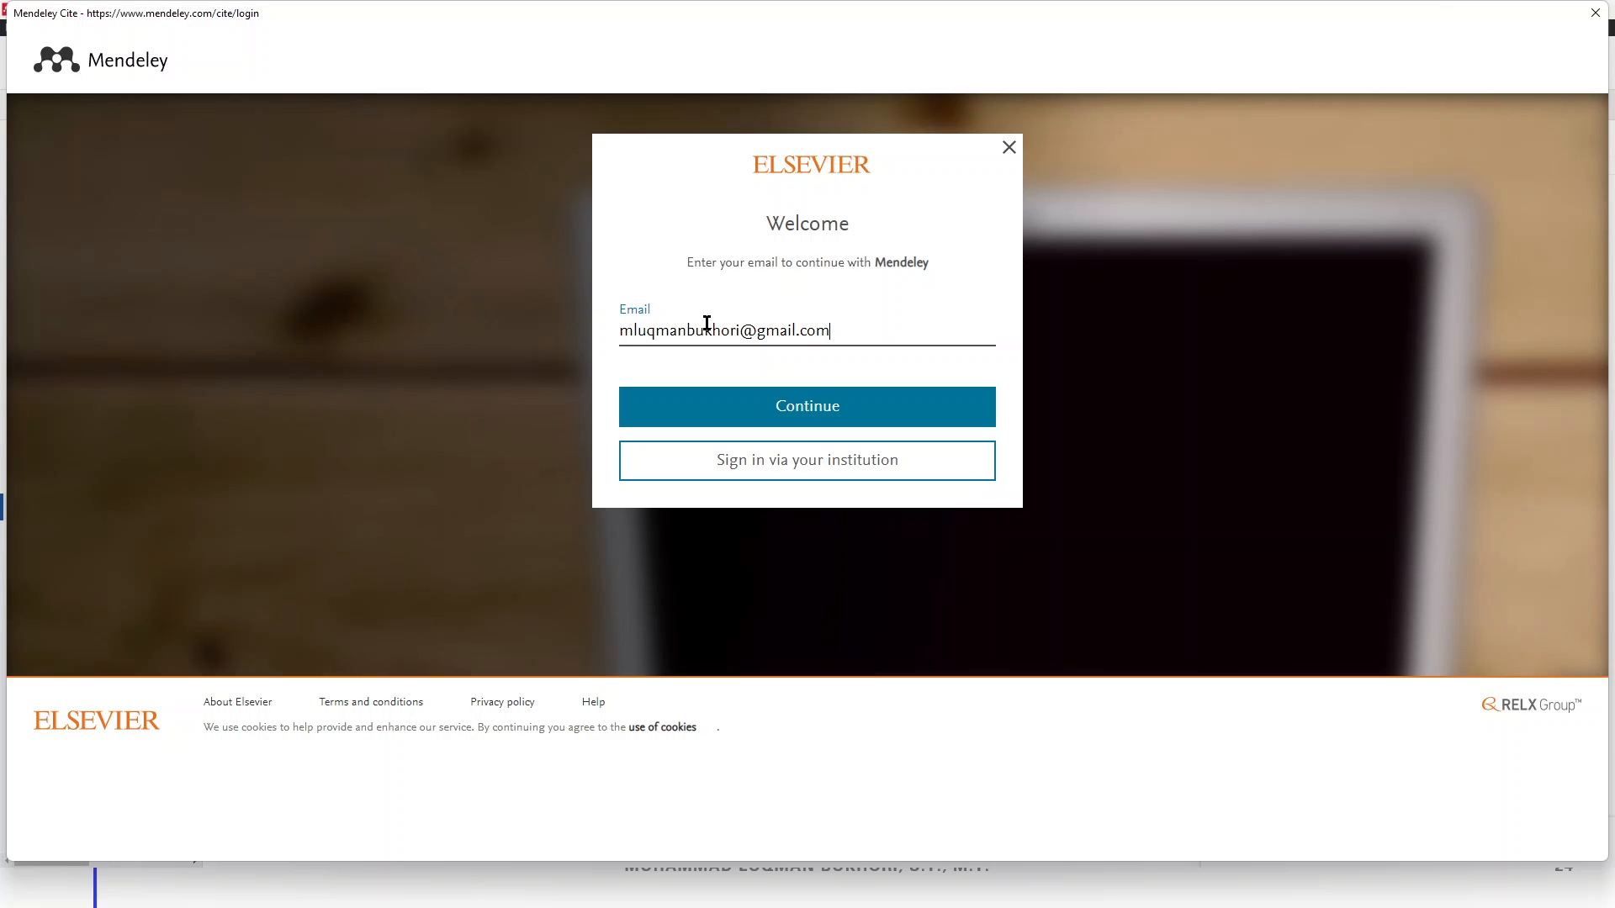
Submit the e-mail to finish signing in to the Mendeley Cite pane
key("Return")
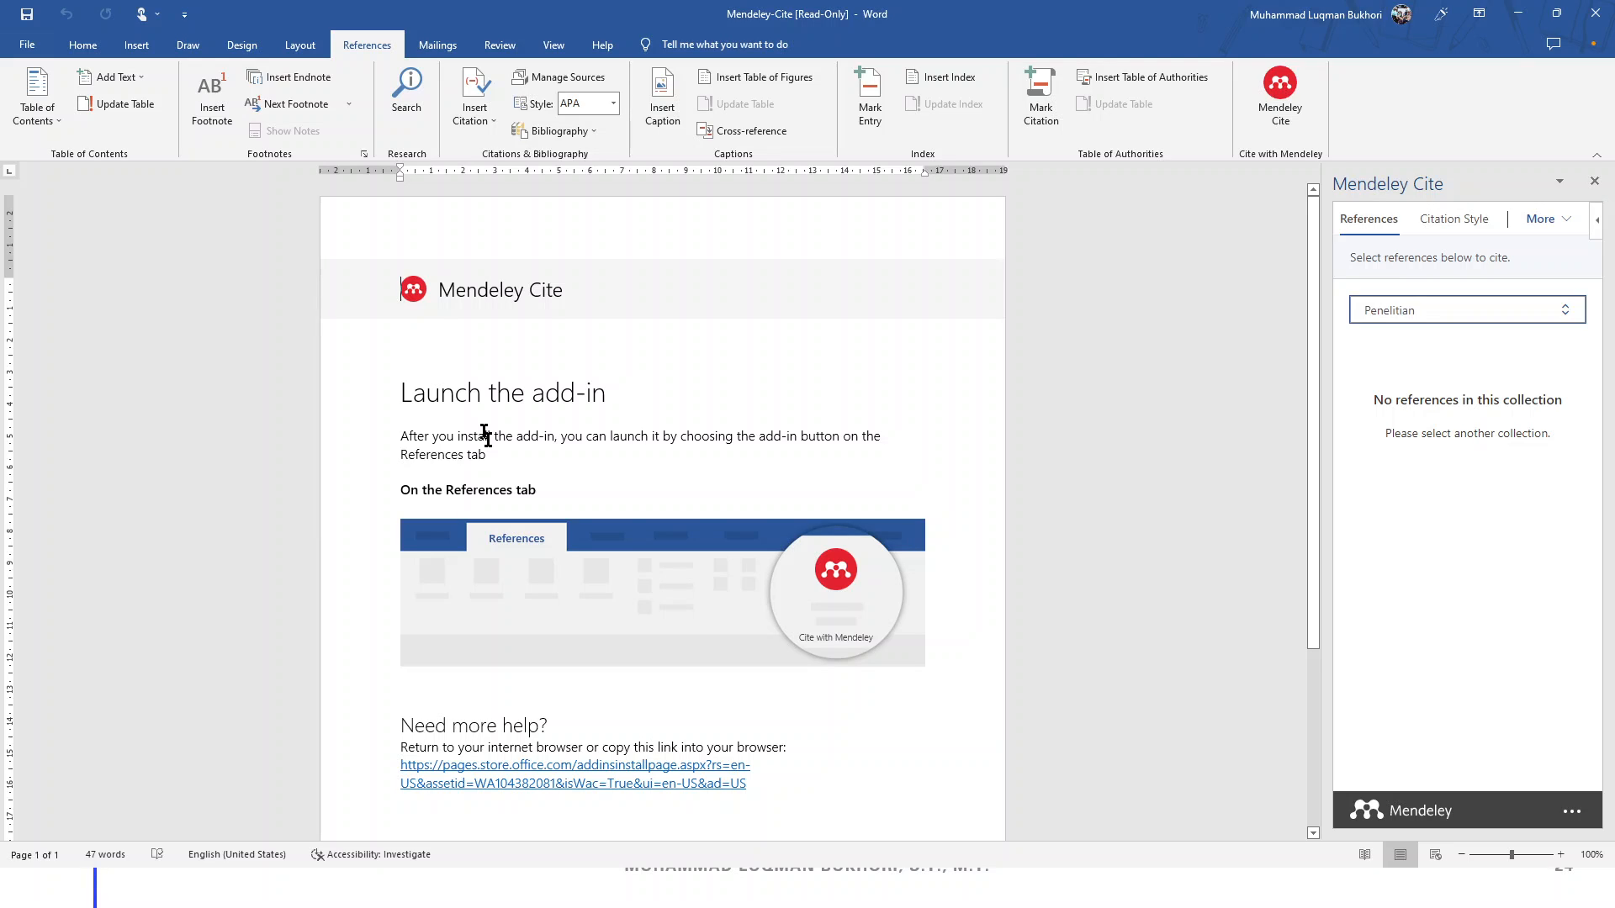
Switch Mendeley Cite to All References and select the Wiryadinata et al. 2012 game engine paper
left_click(1468, 310)
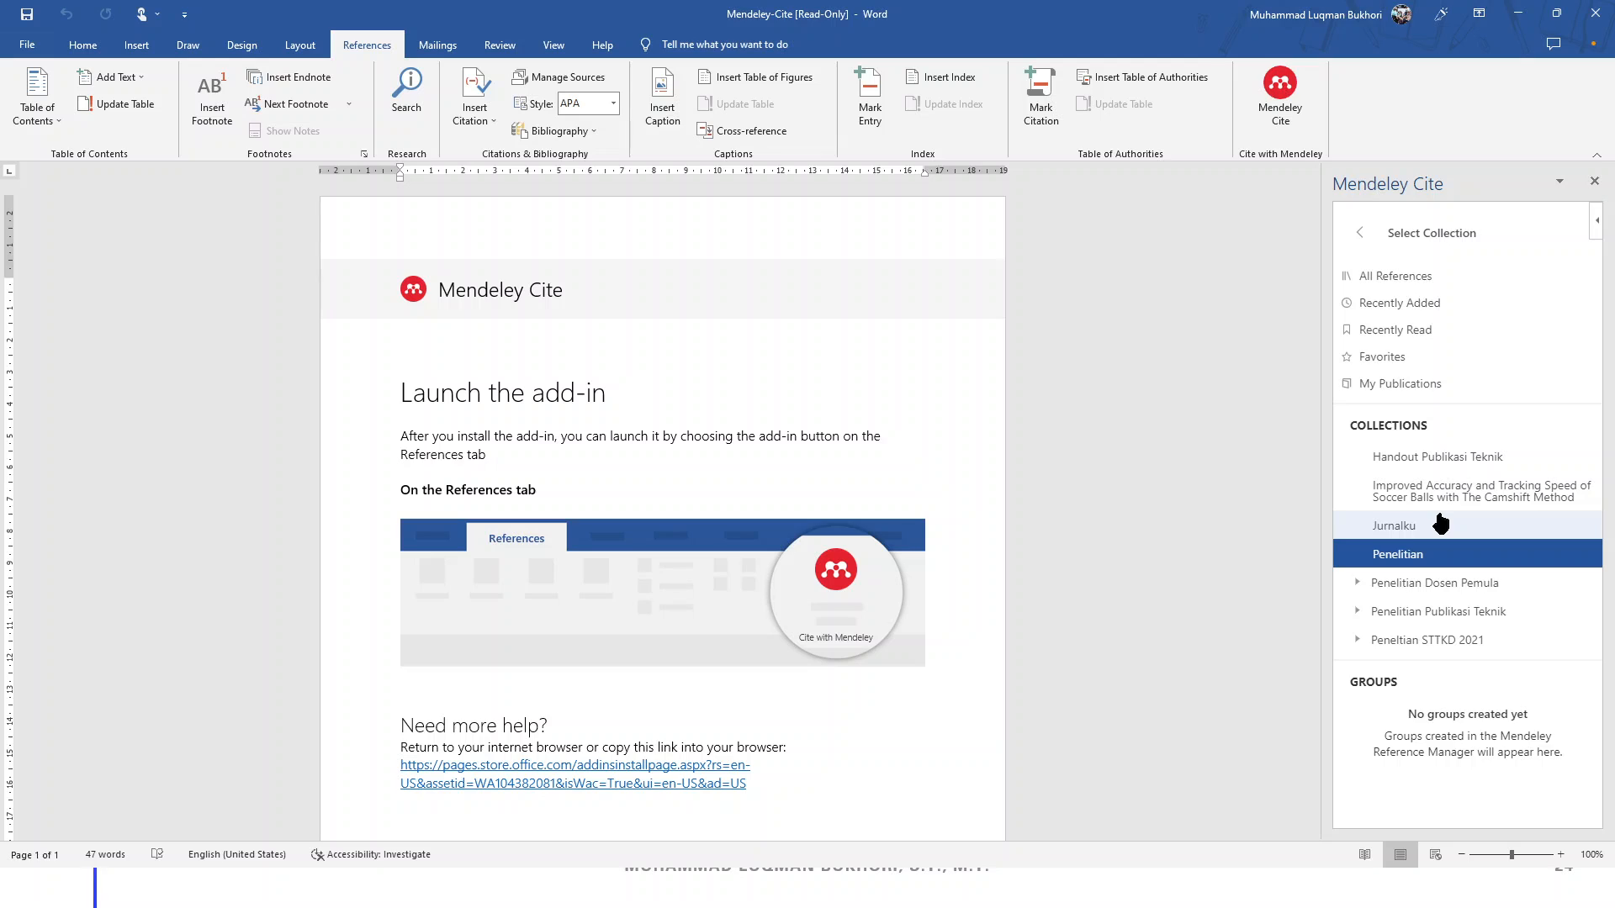
left_click(1440, 524)
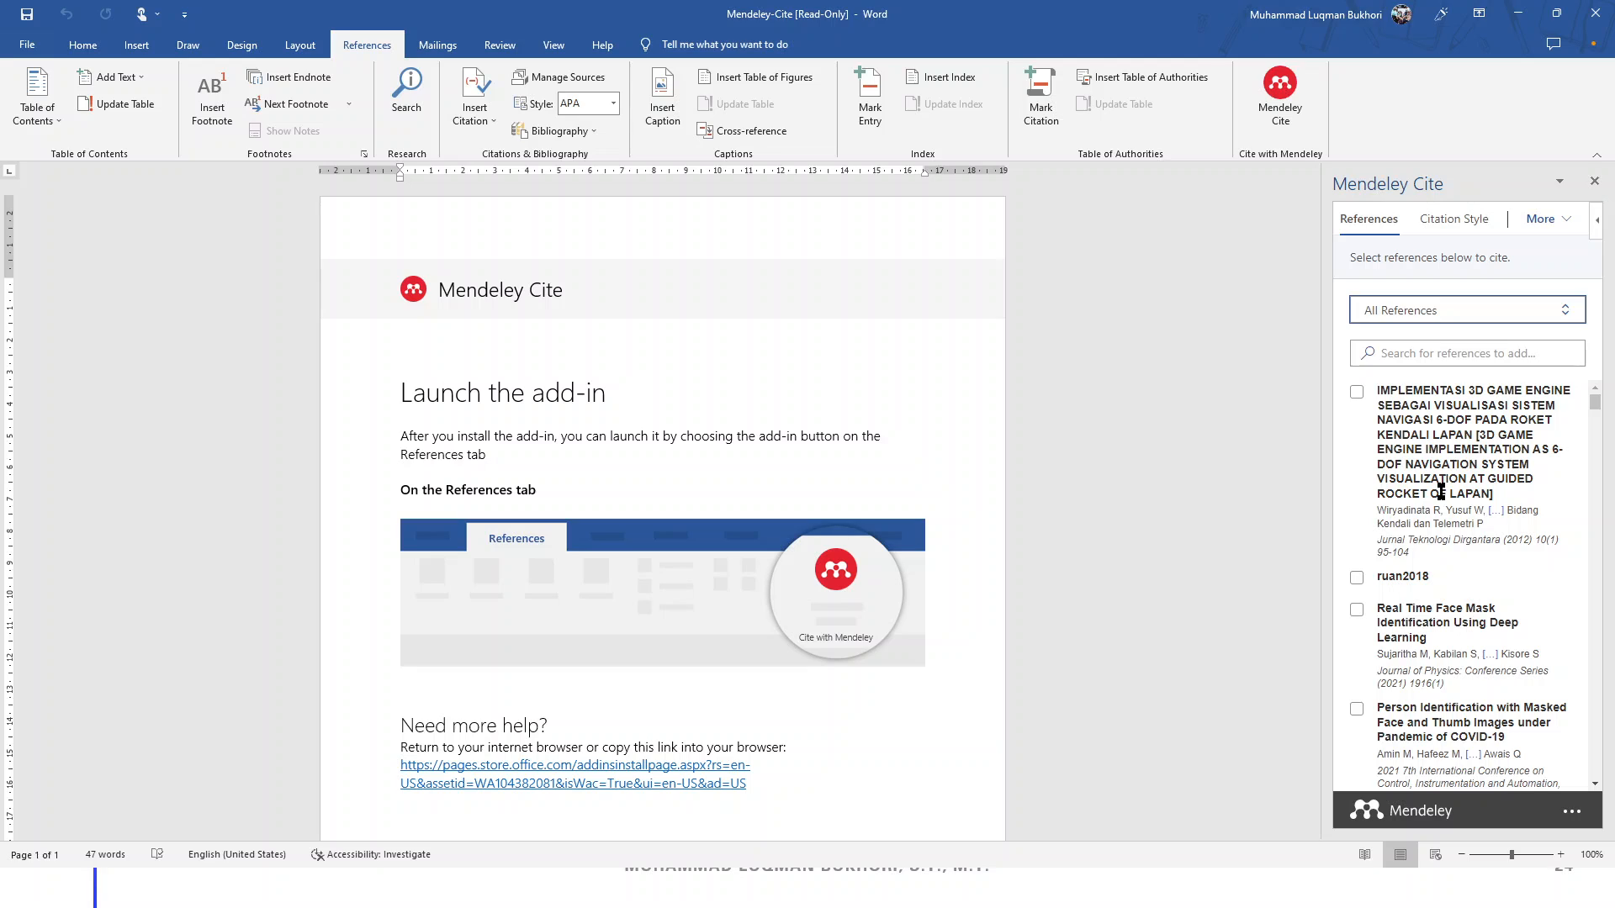
left_click(1440, 490)
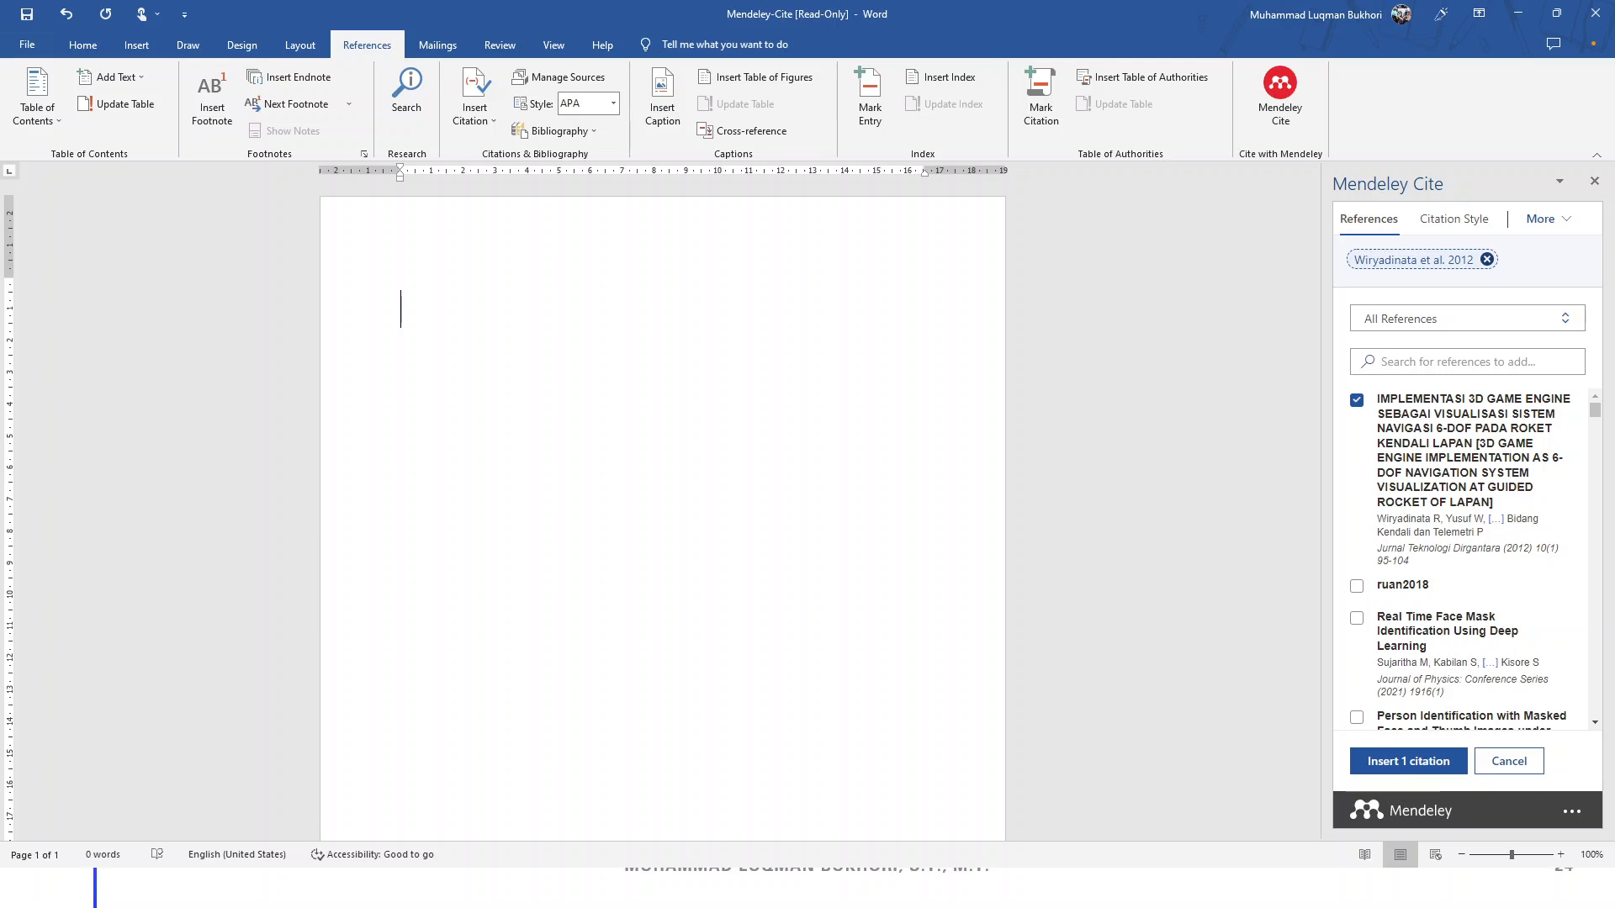
Type 'Ini paragram pertam yg menrupakan hasil citasi dari rekan wiryadinata' and insert the (Wiryadinata et al., 2012) citation
type("Ini paragram pertam yg menrupakan hasil citasi dari")
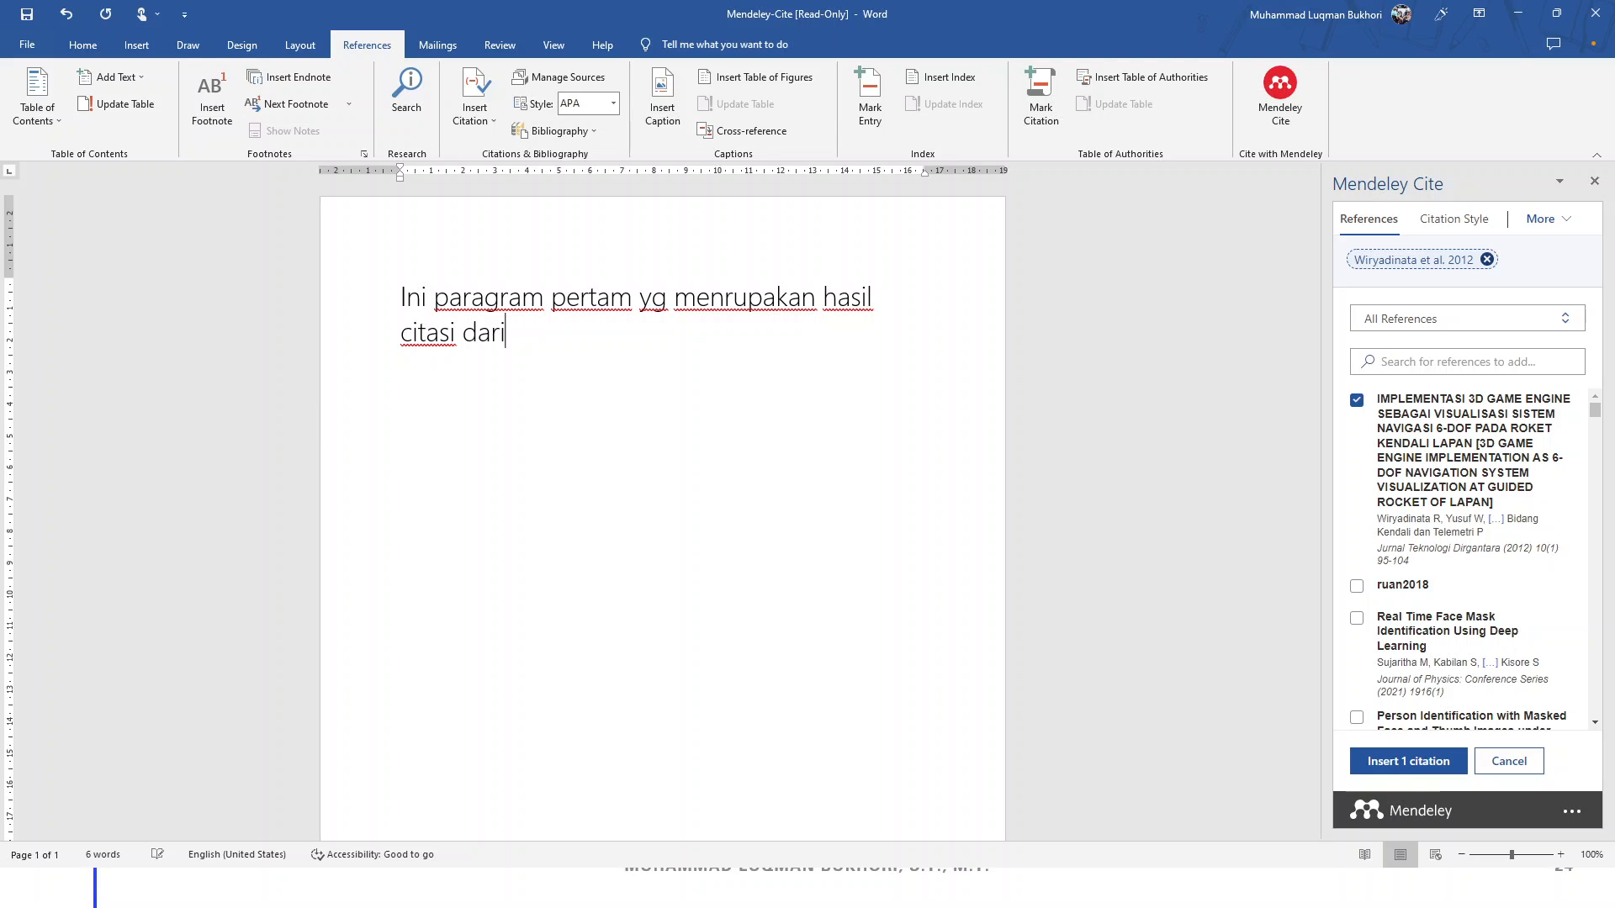
type("rekan wiryadinata")
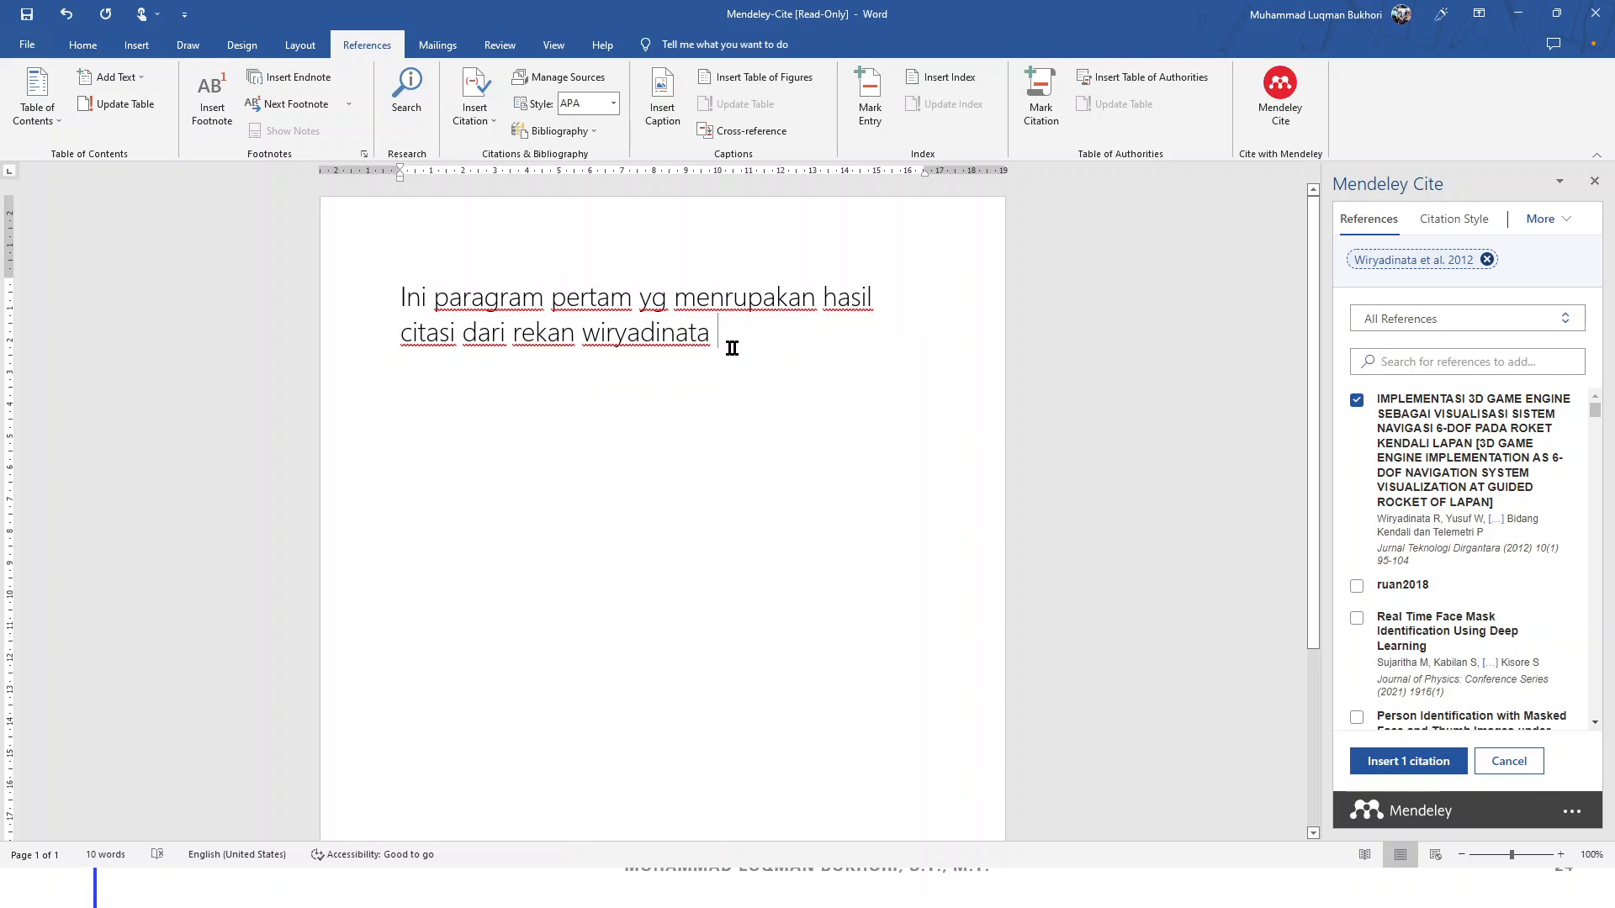
left_click(1419, 764)
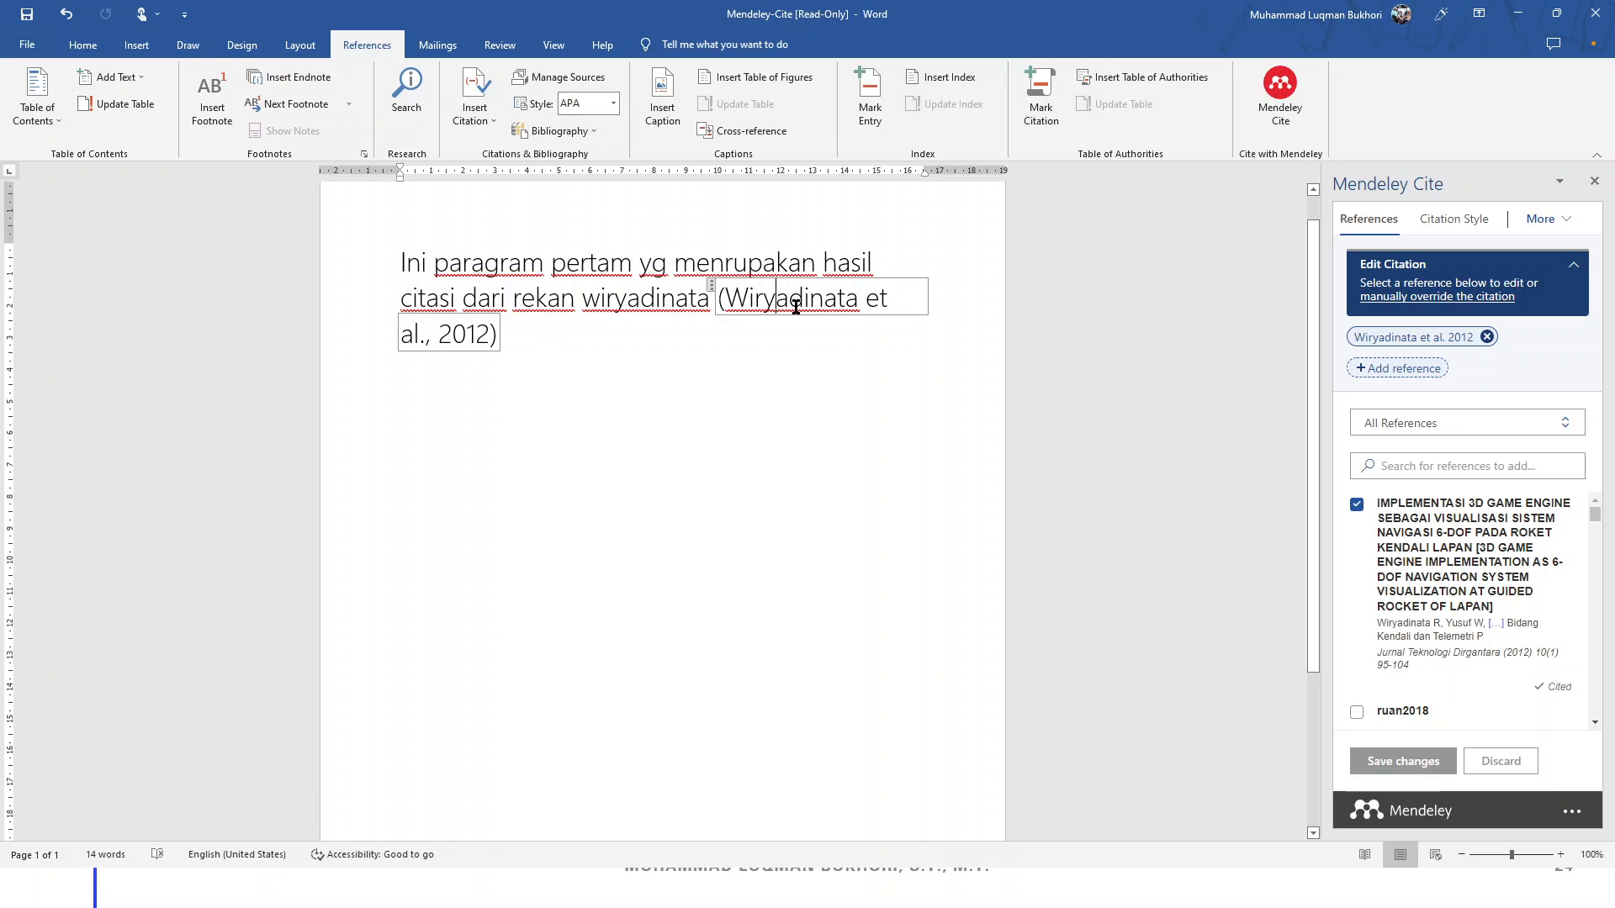
double_click(486, 337)
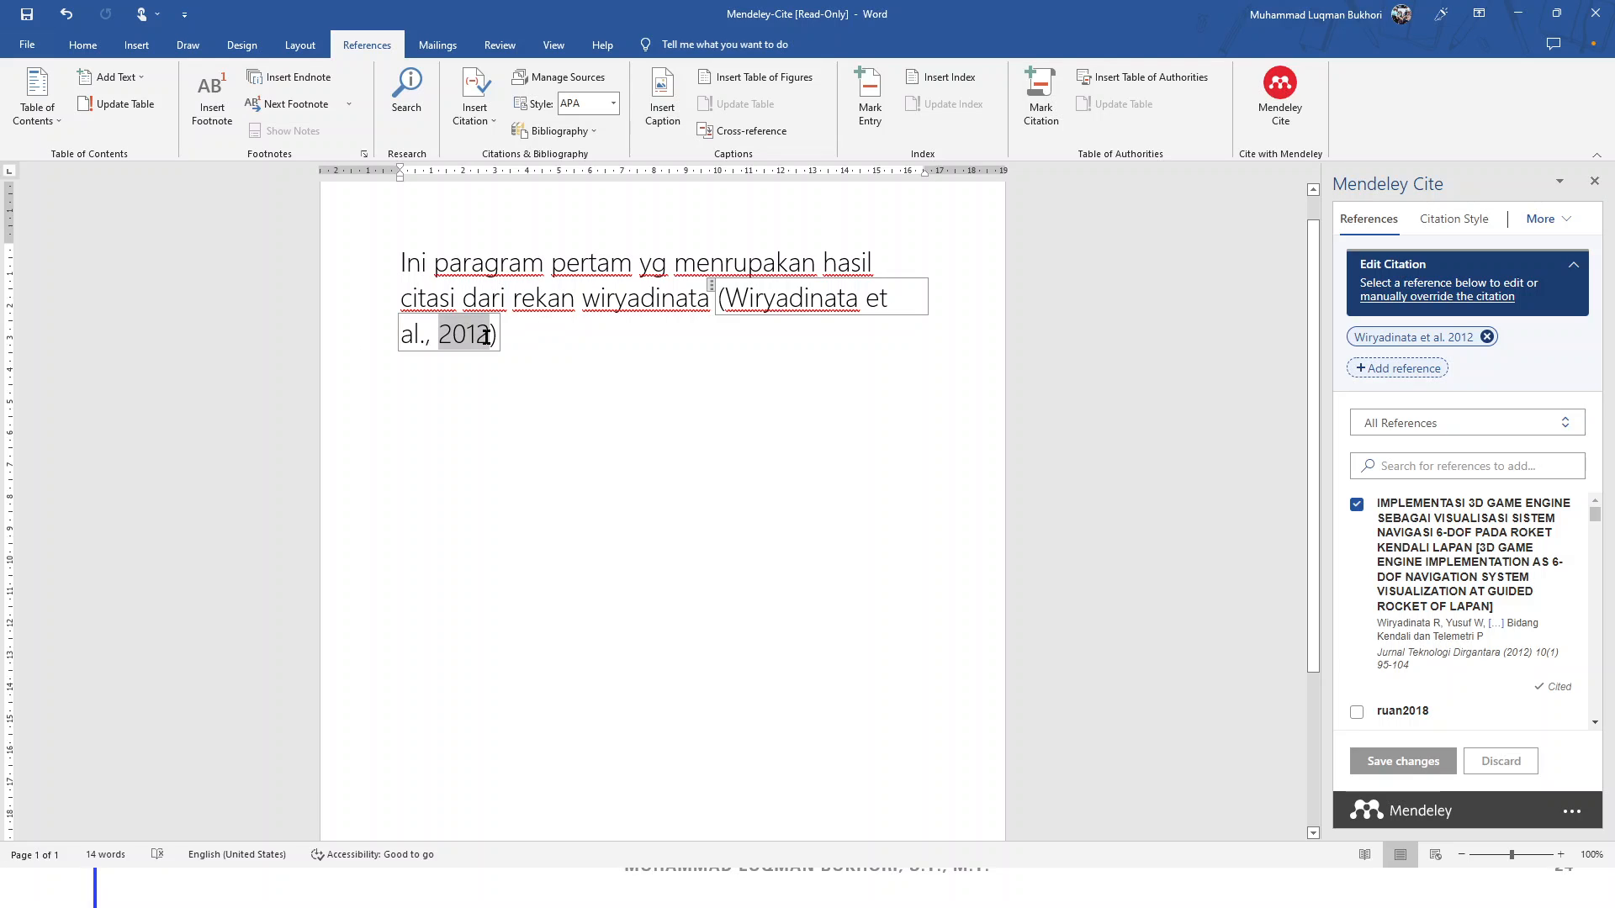
left_click(506, 338)
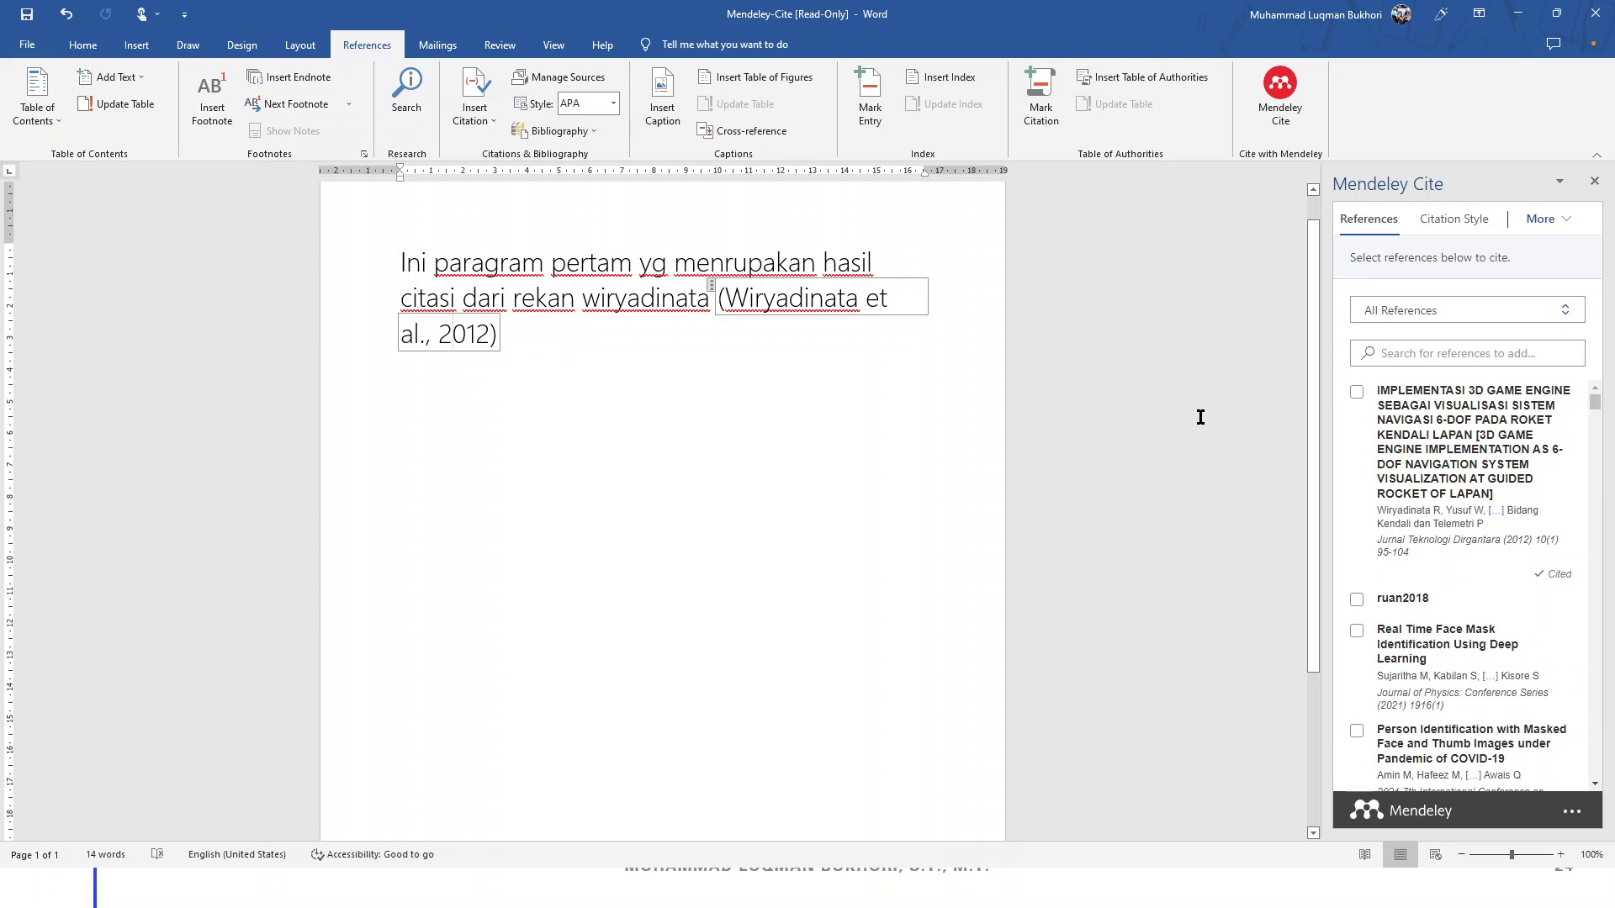
Switch the document's citation style to IEEE in Mendeley Cite
left_click(1458, 221)
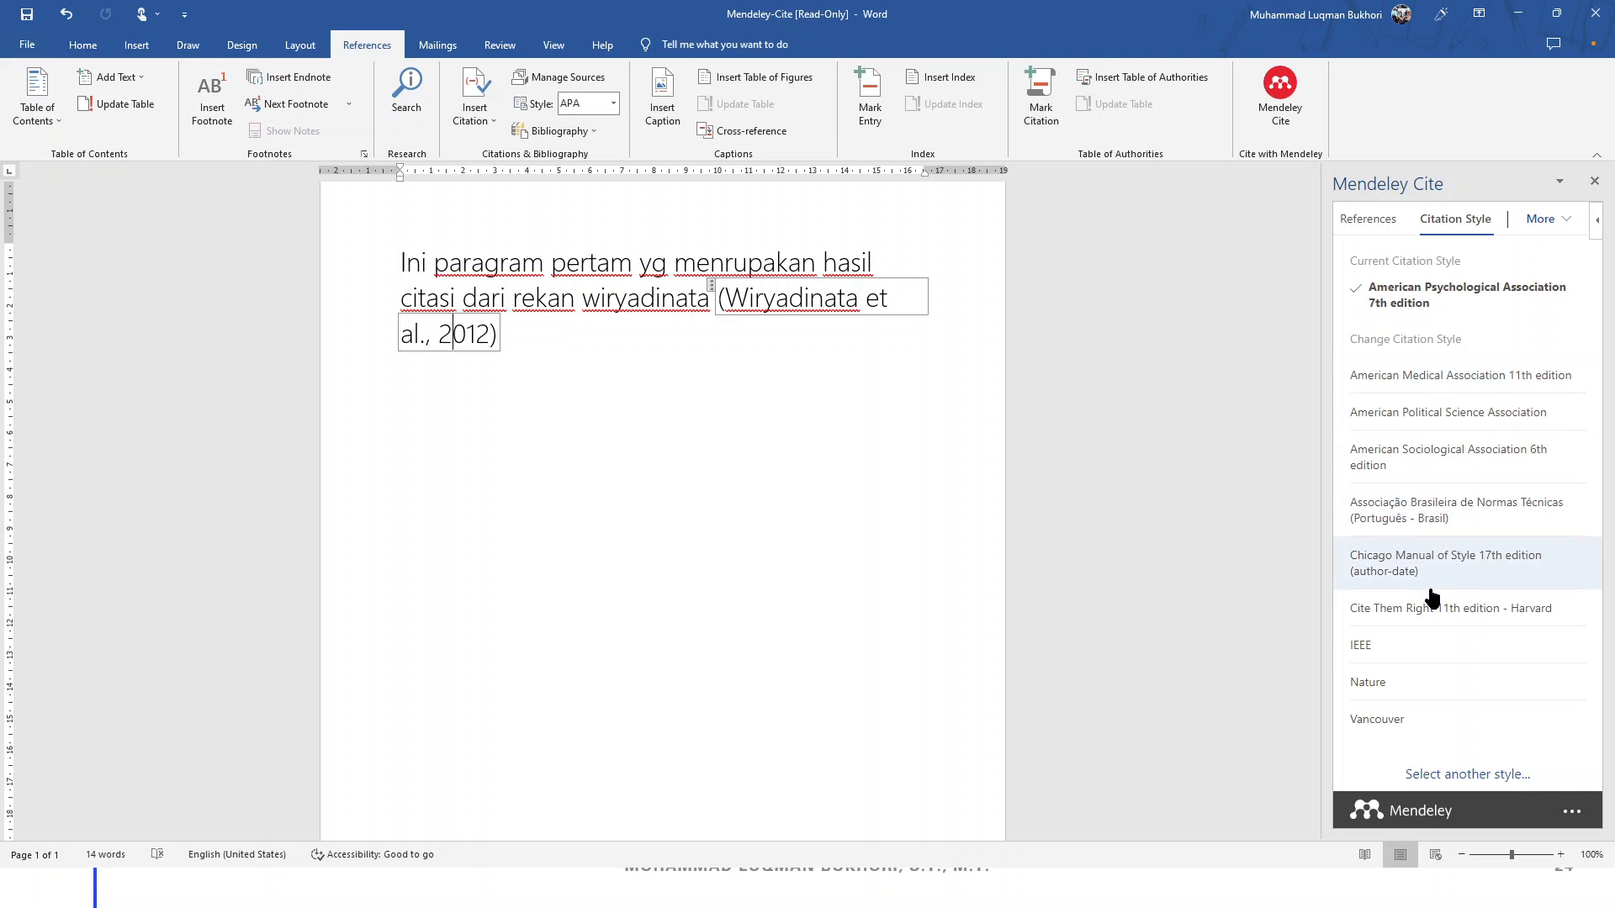
left_click(1372, 656)
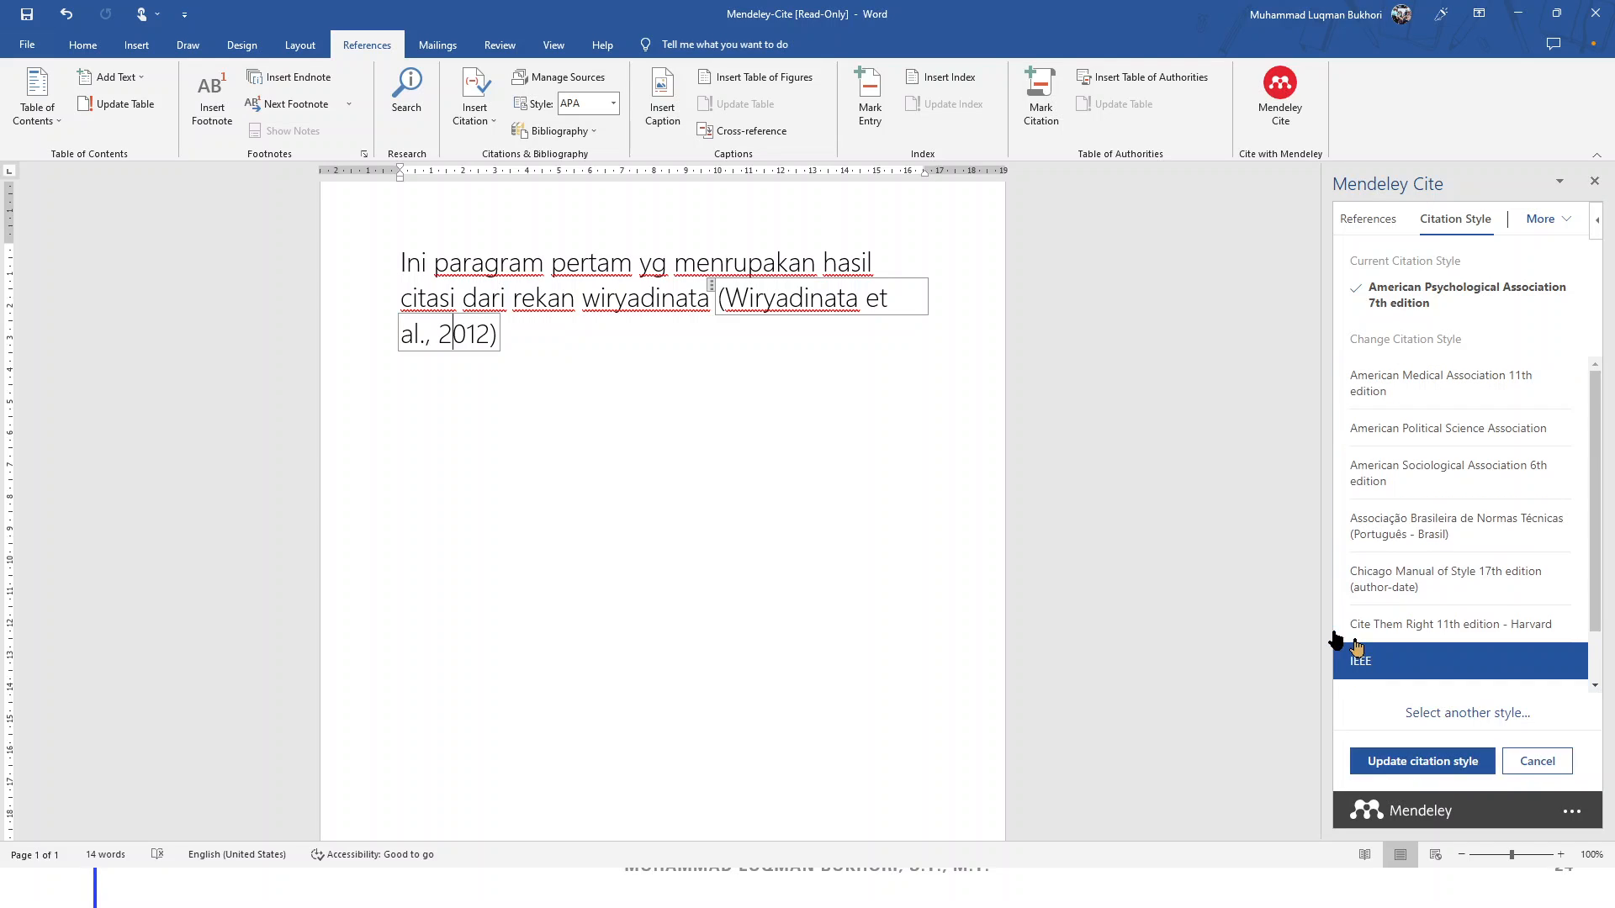
left_click(1426, 772)
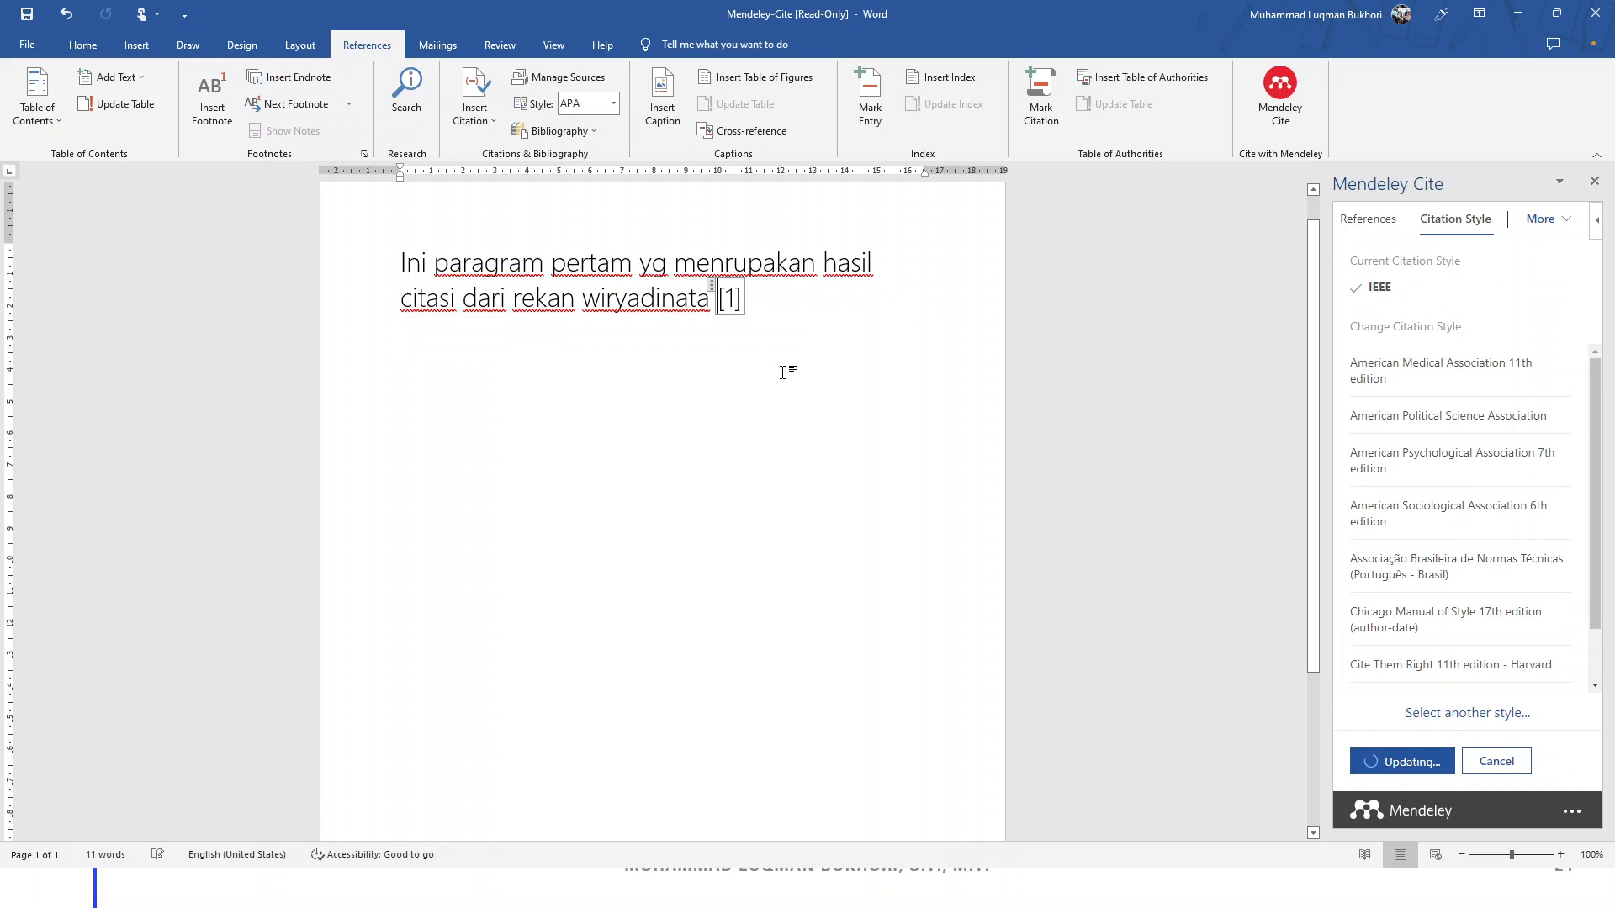
Restore American Psychological Association 7th edition so the citation reads (Wiryadinata et al., 2012)
left_click(711, 295)
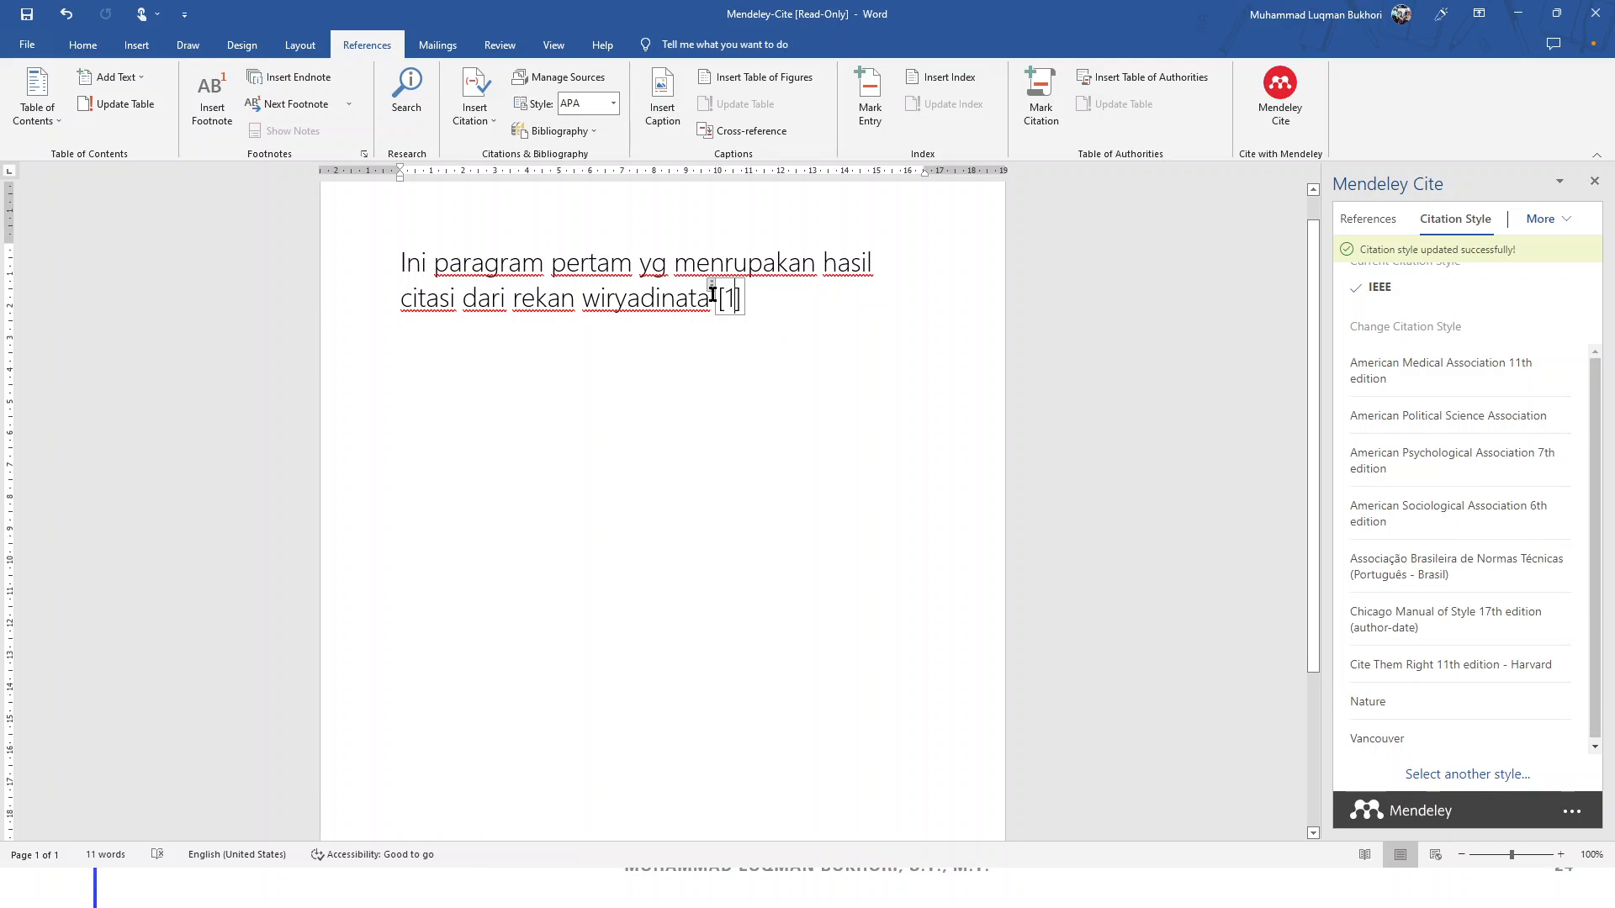
left_click_drag(721, 301, 754, 300)
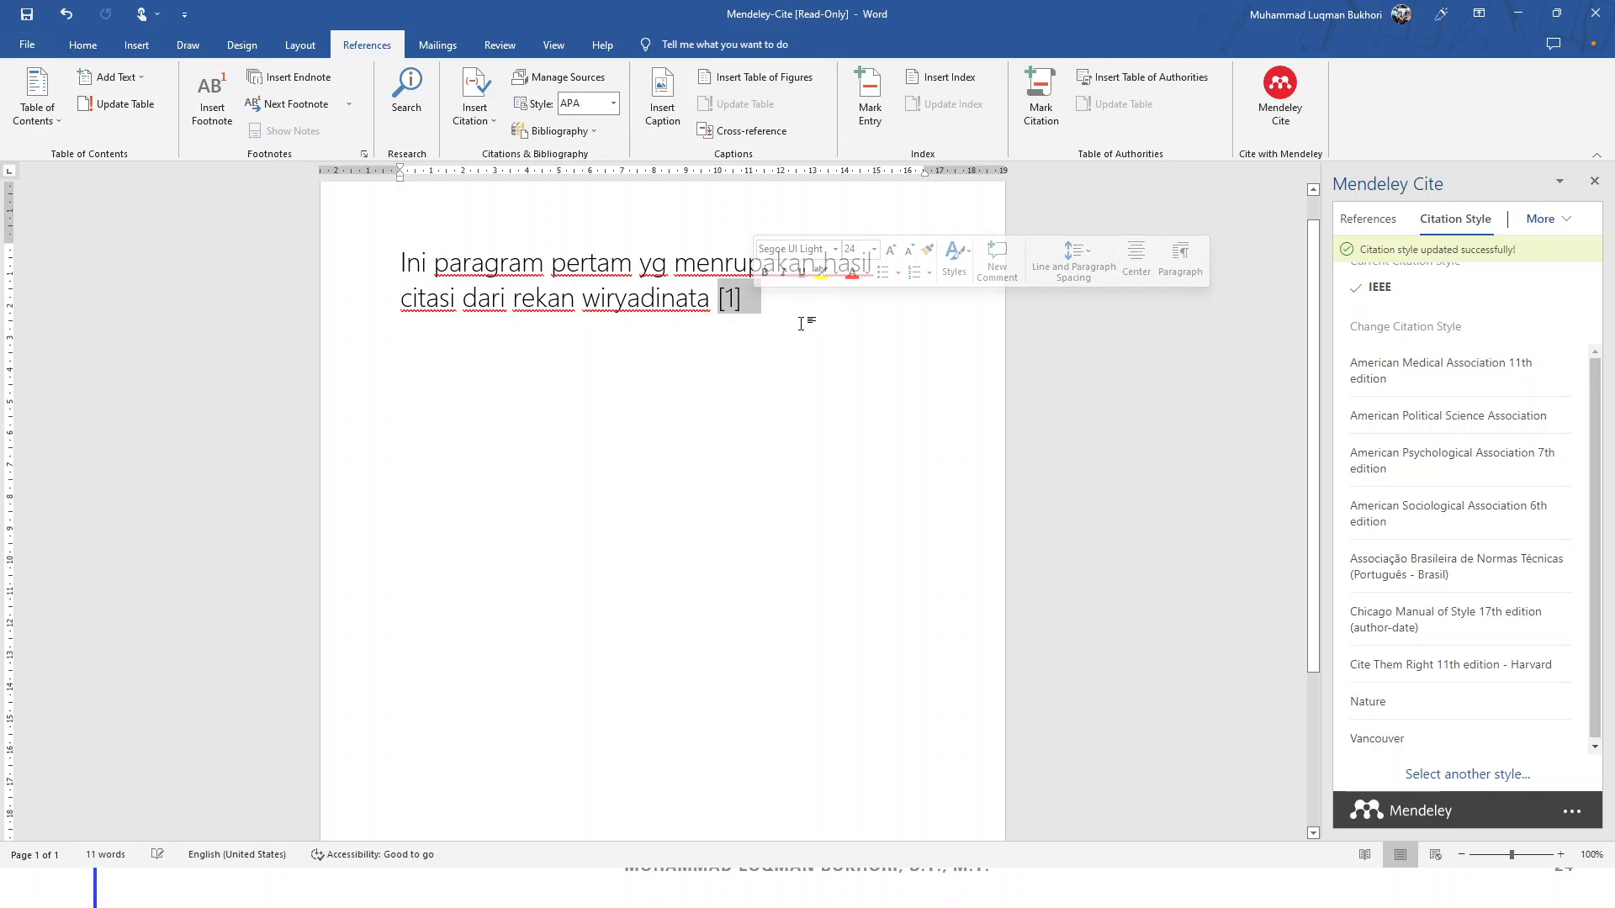
left_click(801, 383)
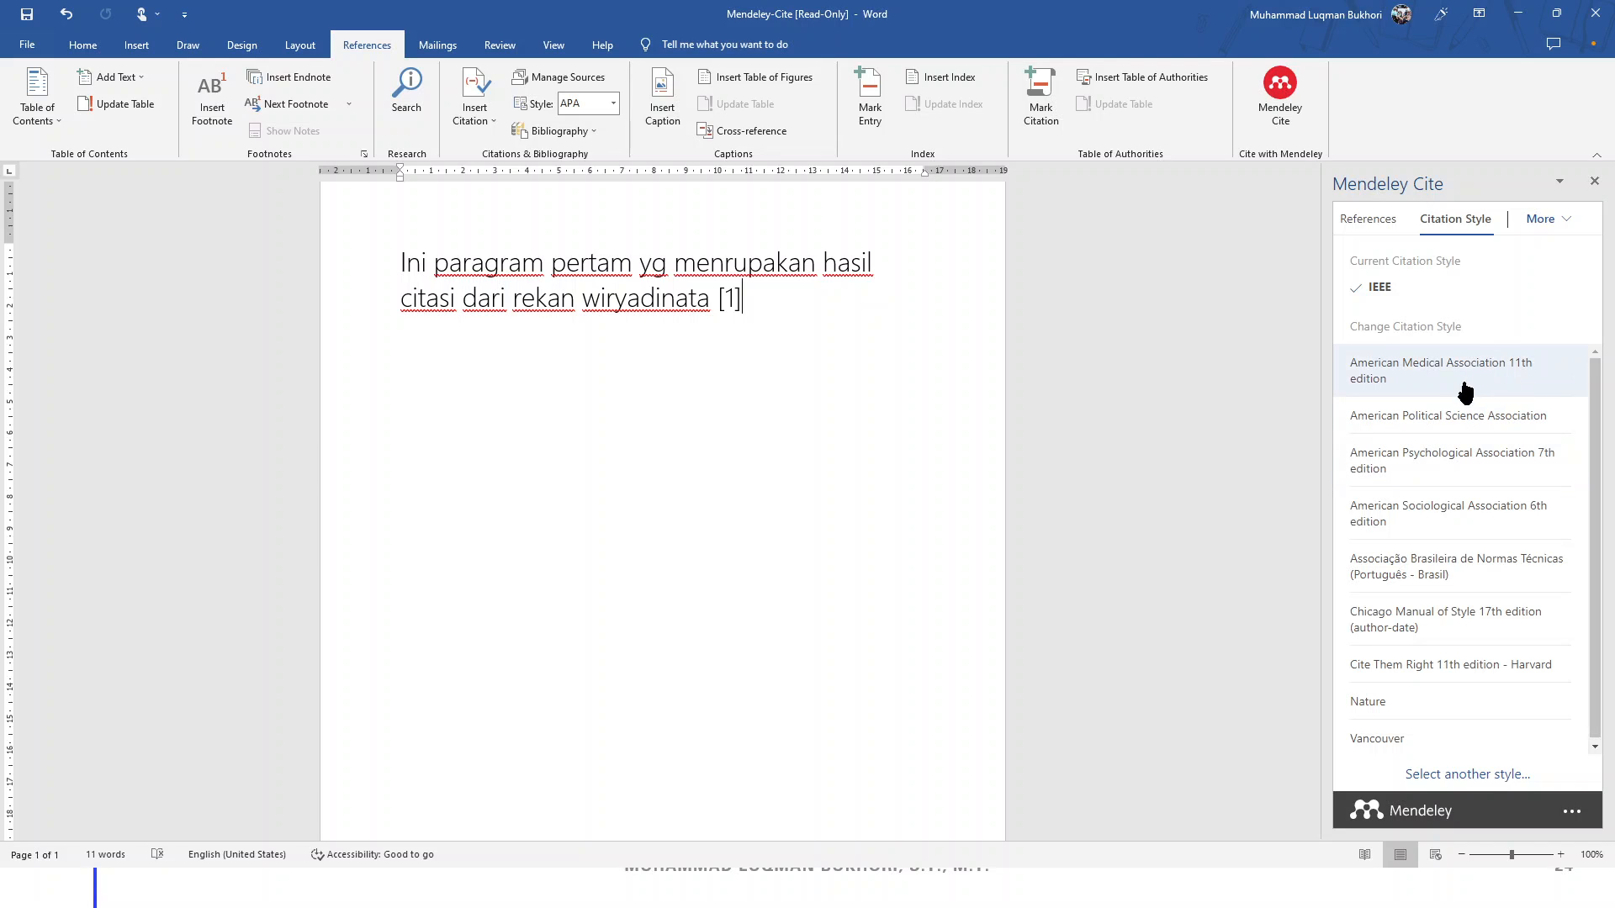
left_click(1460, 467)
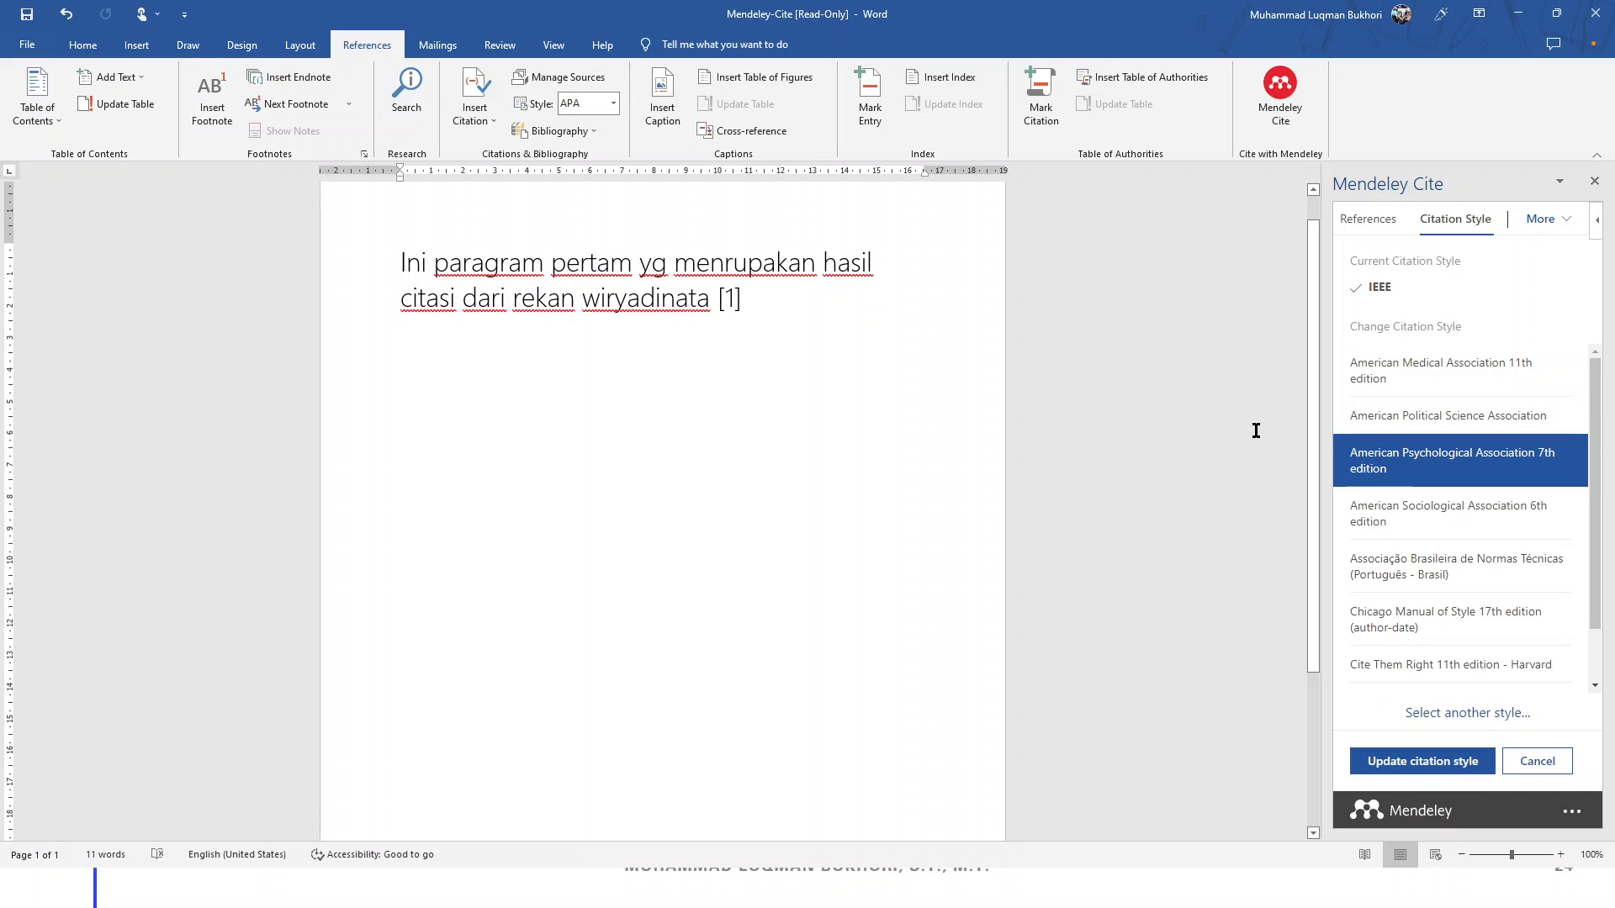
left_click(1402, 762)
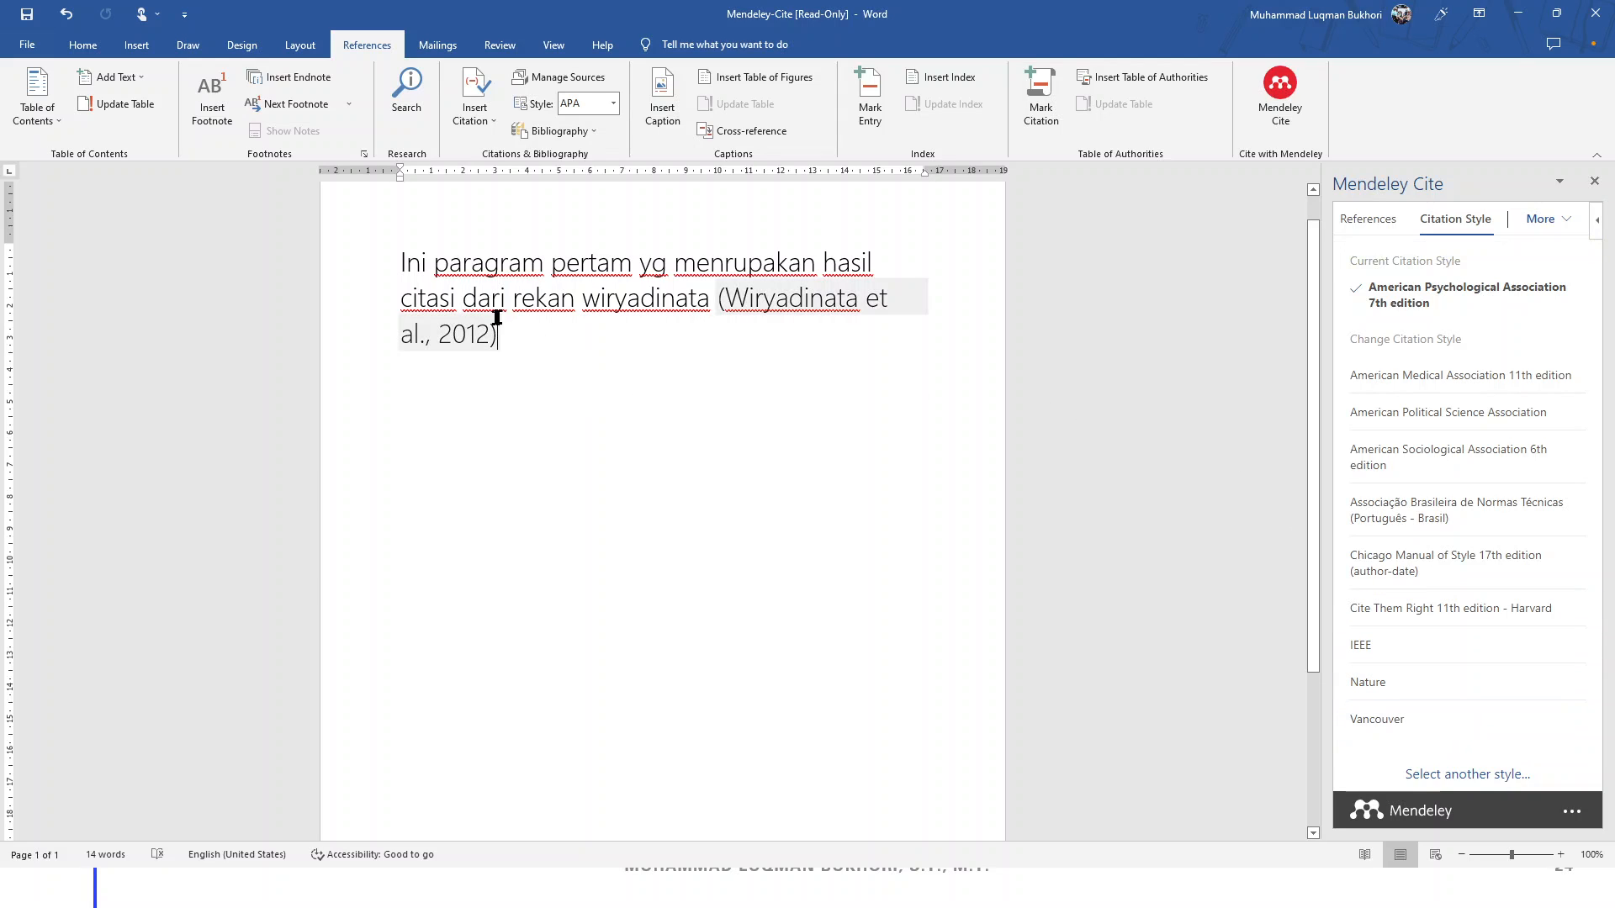
Add a 'Daftar Pustaka' heading below the cited paragraph and begin an author line 'Wiryadinata ('
key("Return")
key("Return")
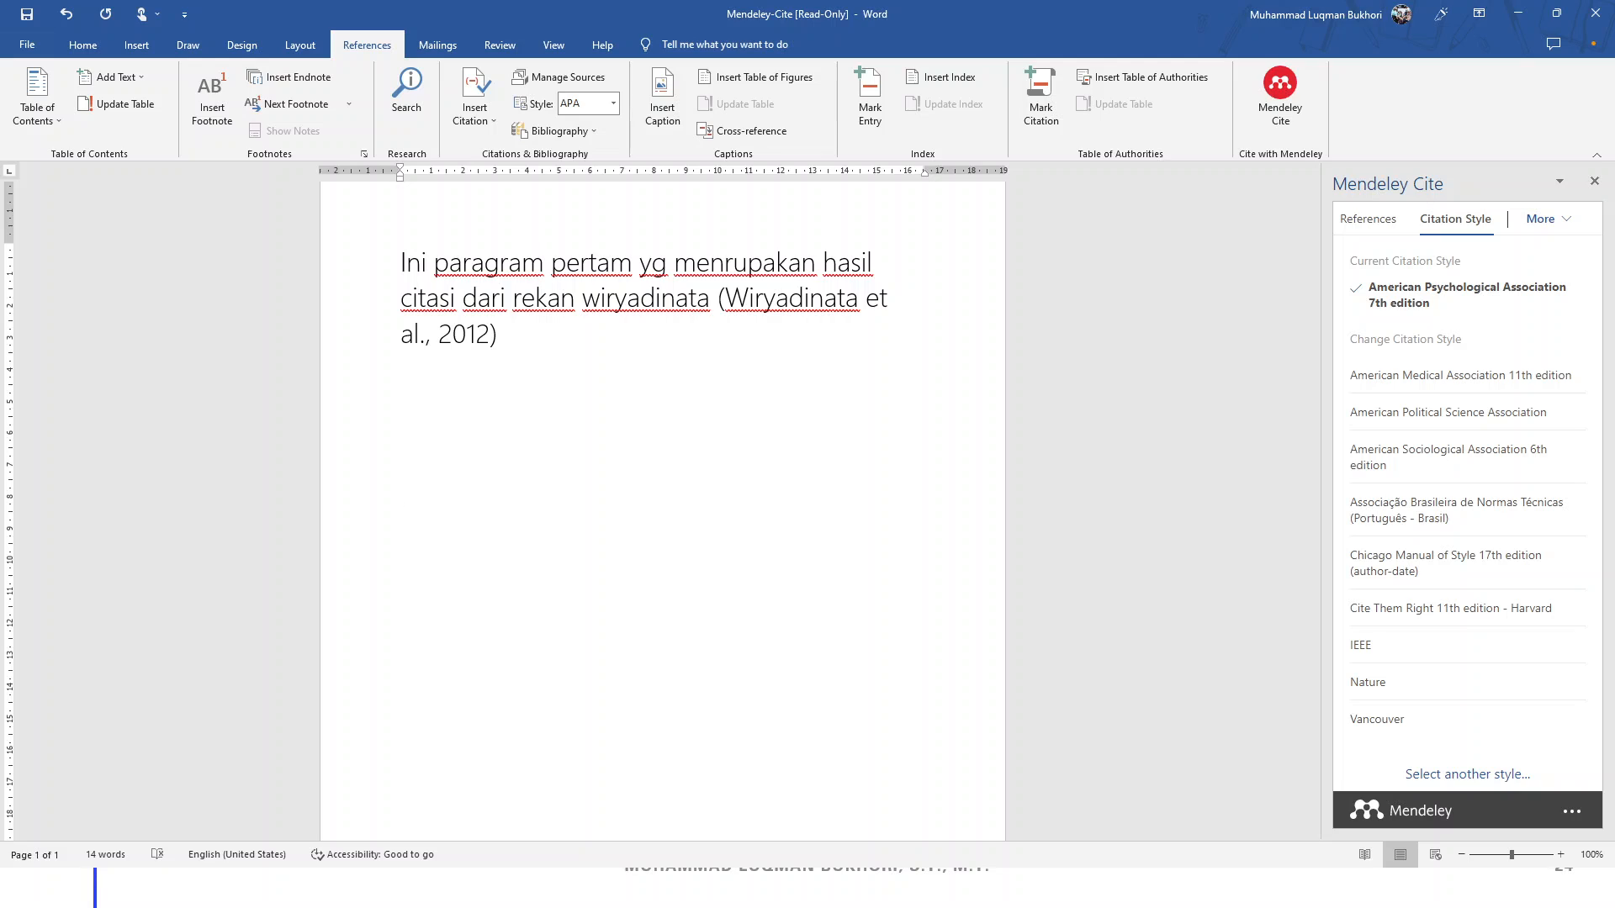
type("Daftar Pustak")
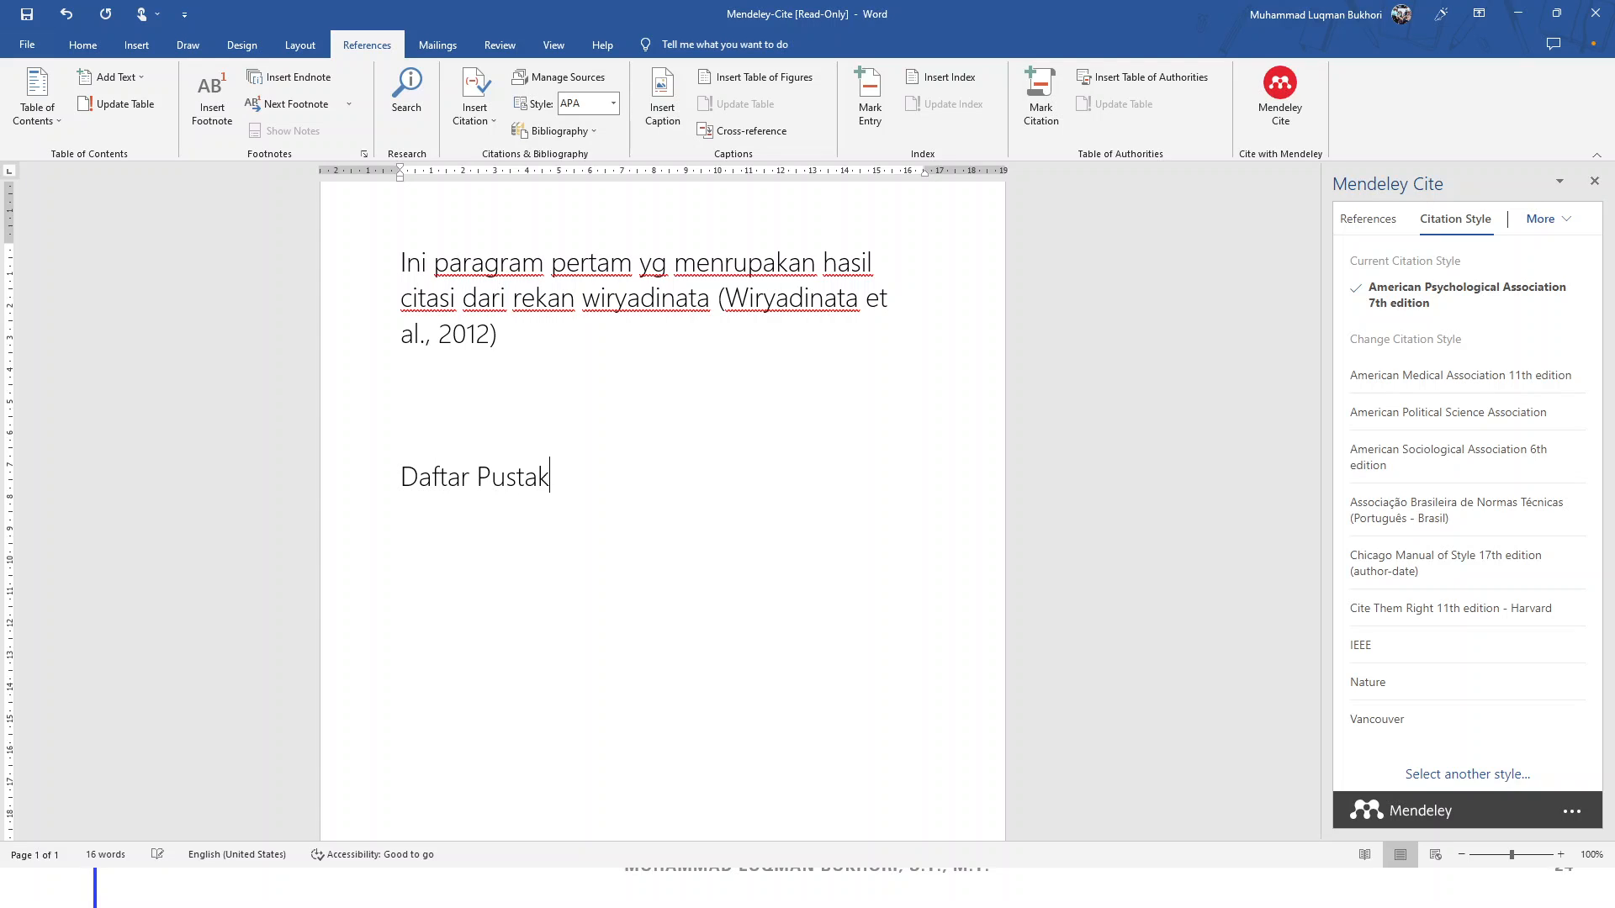
key("BackSpace")
type("Wiryadina")
type("ta ")
type("(2")
key("BackSpace")
key("BackSpace")
key("BackSpace")
key("BackSpace")
key("BackSpace")
key("BackSpace")
key("BackSpace")
key("BackSpace")
key("BackSpace")
key("BackSpace")
key("BackSpace")
key("BackSpace")
key("BackSpace")
key("BackSpace")
Open the Mendeley Cite More options, then bring the PowerPoint slideshow back on slide 24
left_click(1558, 224)
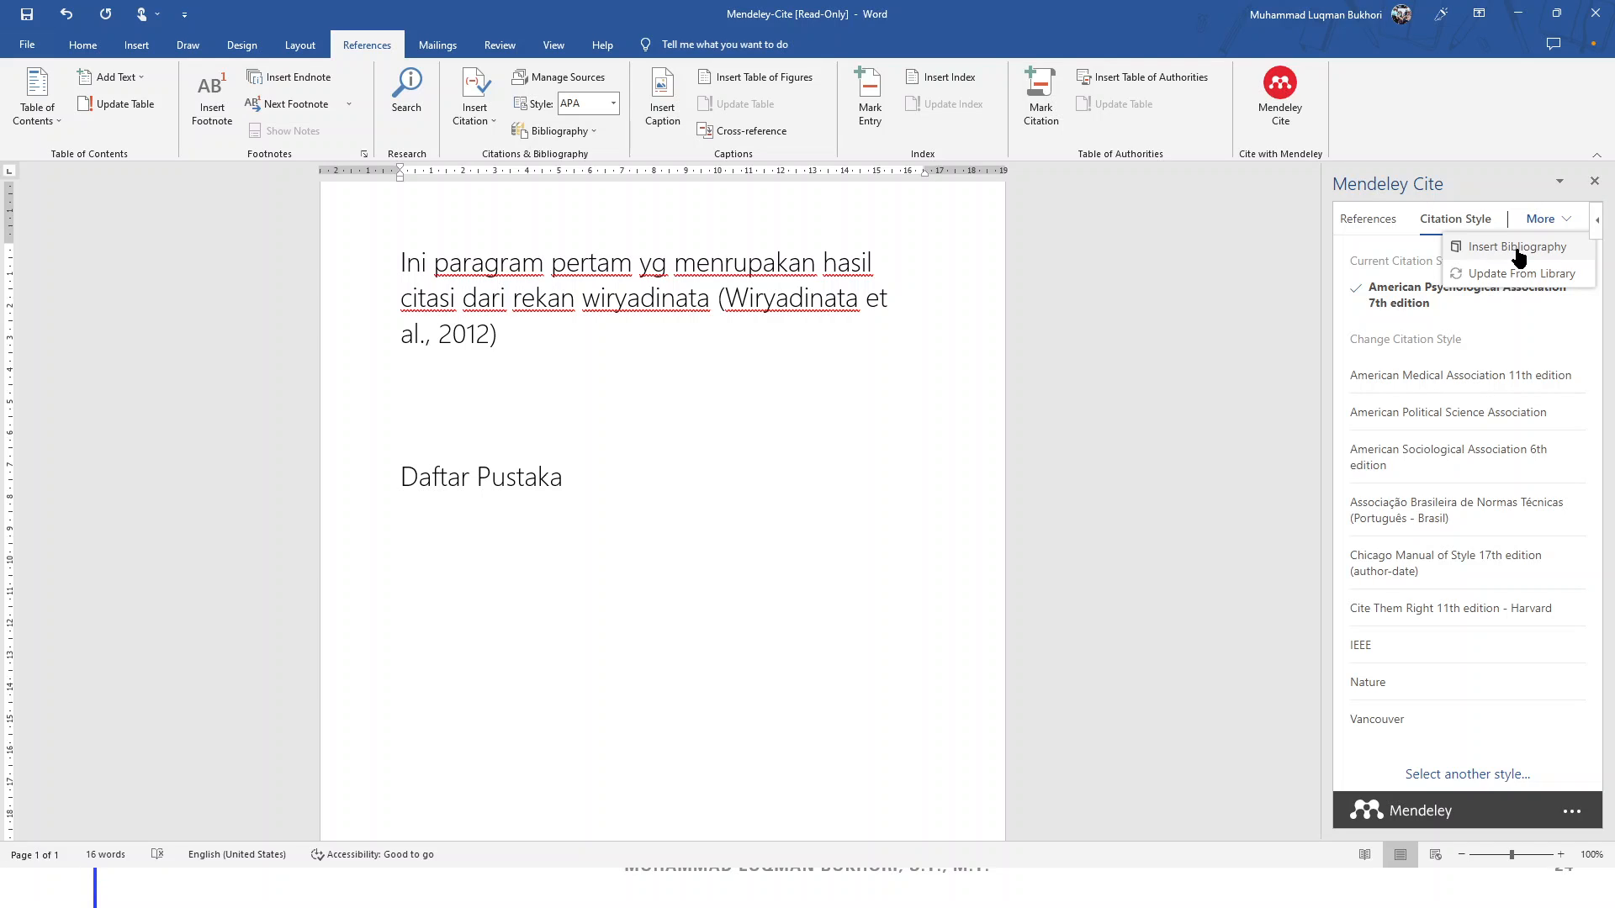
key("super")
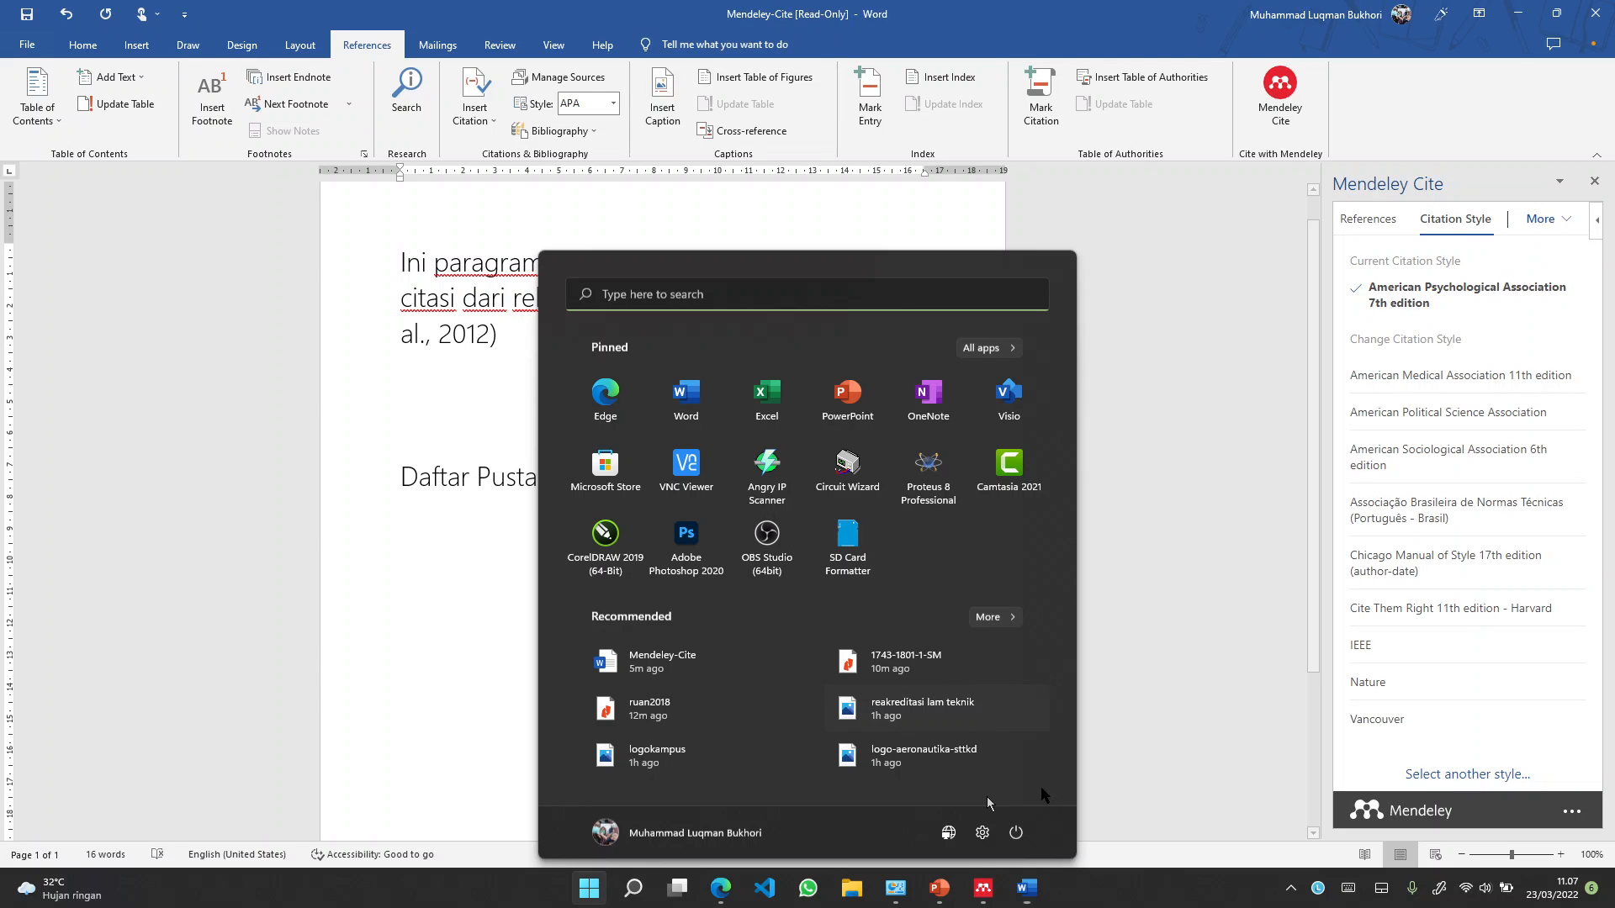
key("super")
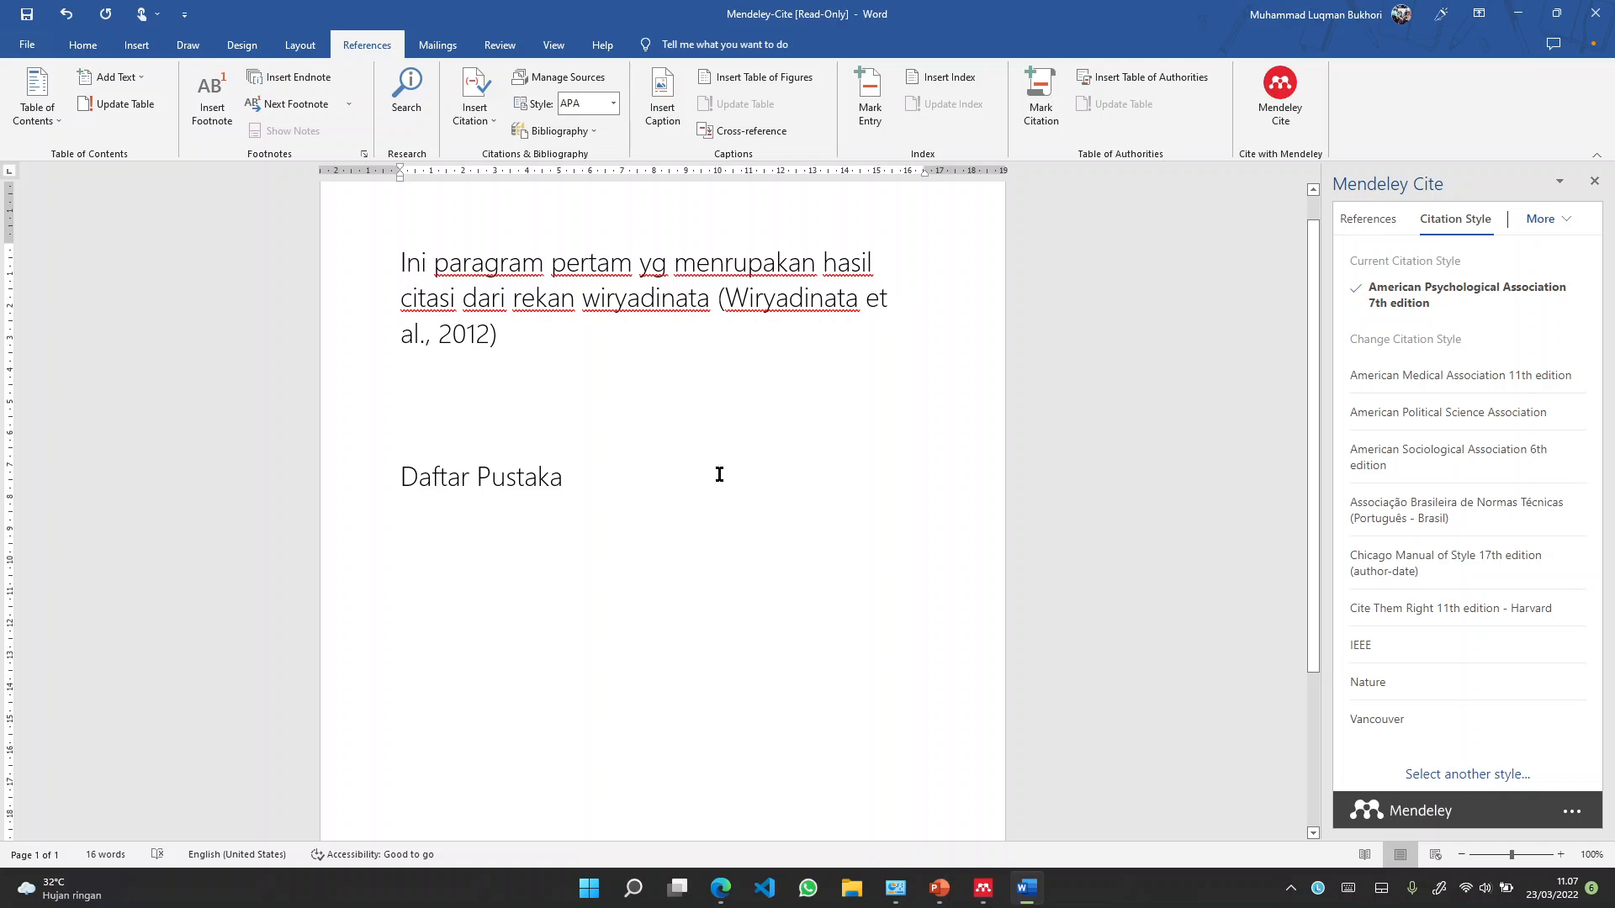
left_click(938, 890)
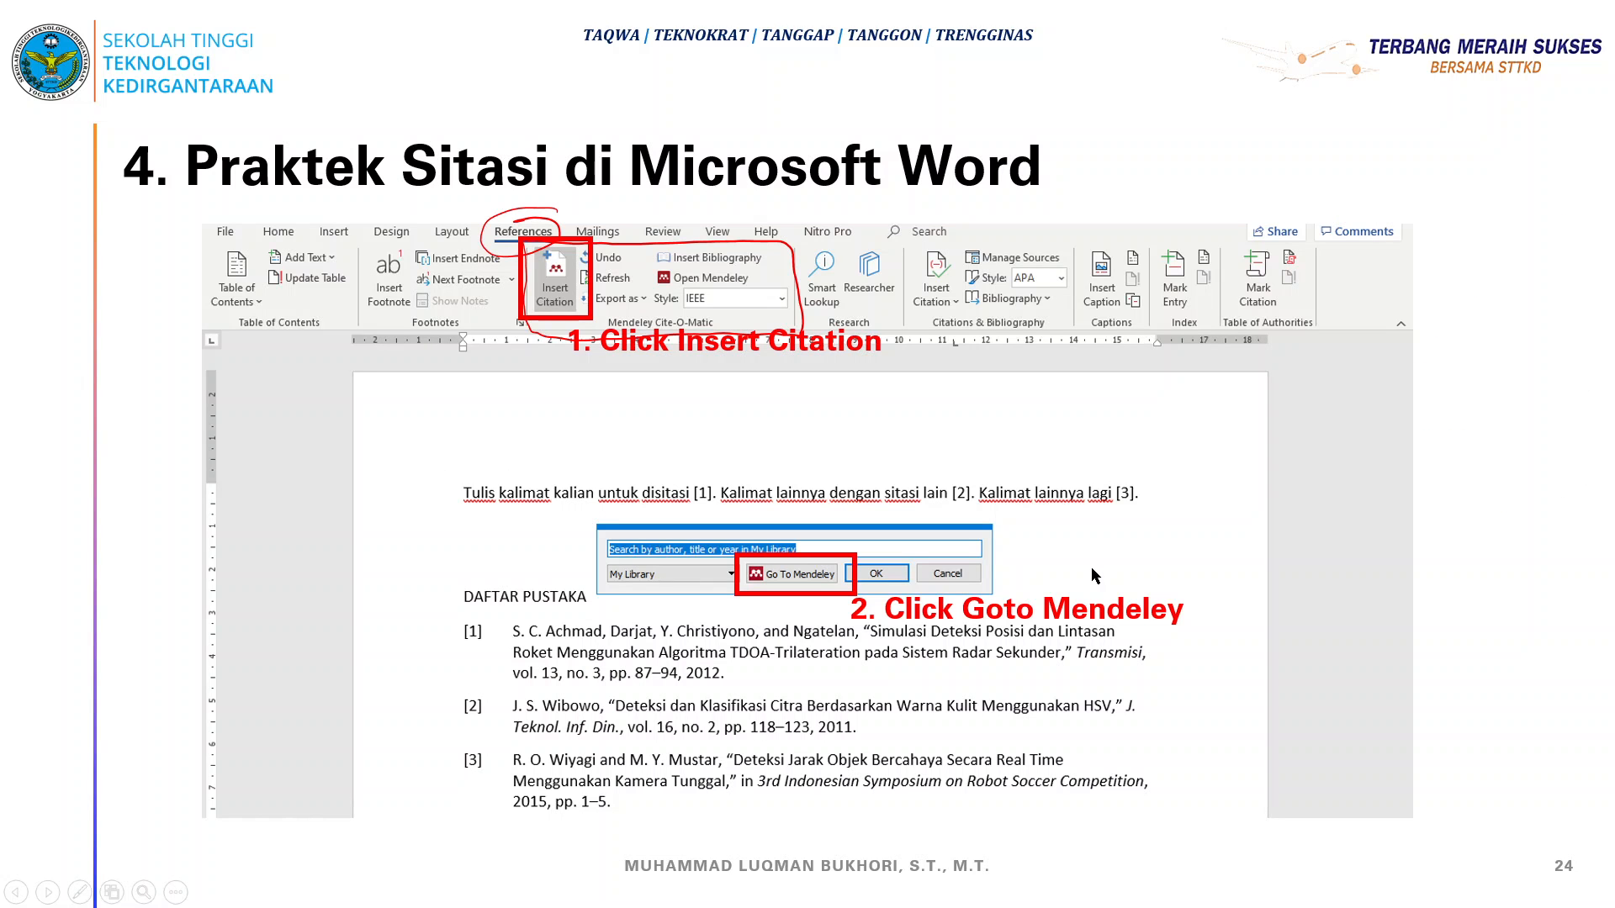
Advance the slideshow to slide 26 and circle the pictured Insert Bibliography button in red ink
left_click(1003, 562)
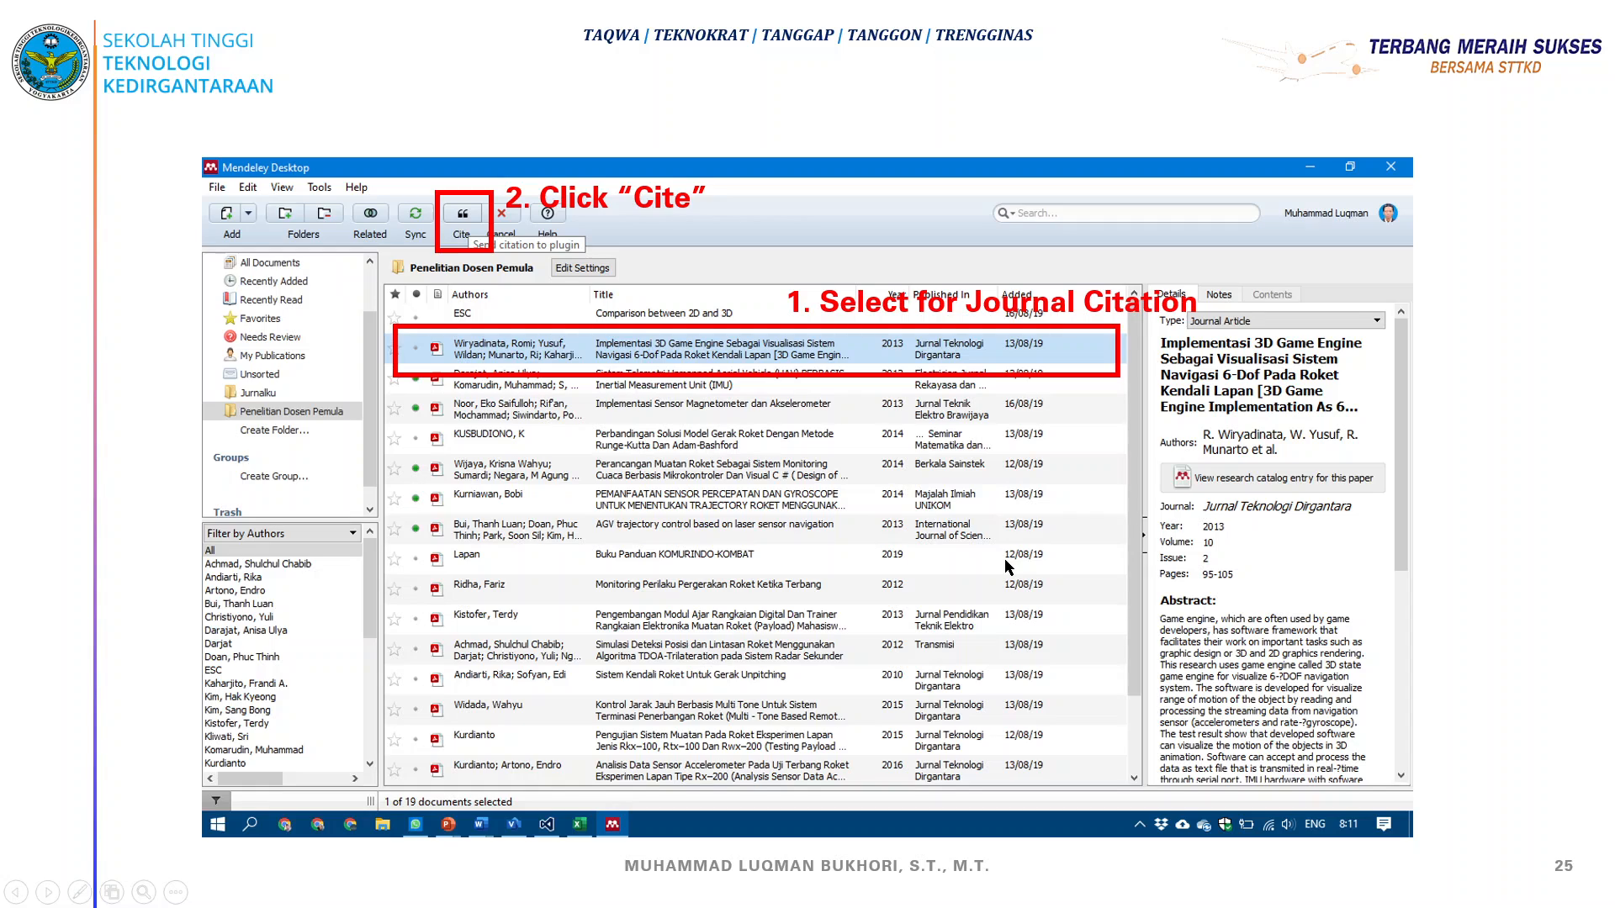
left_click(1007, 568)
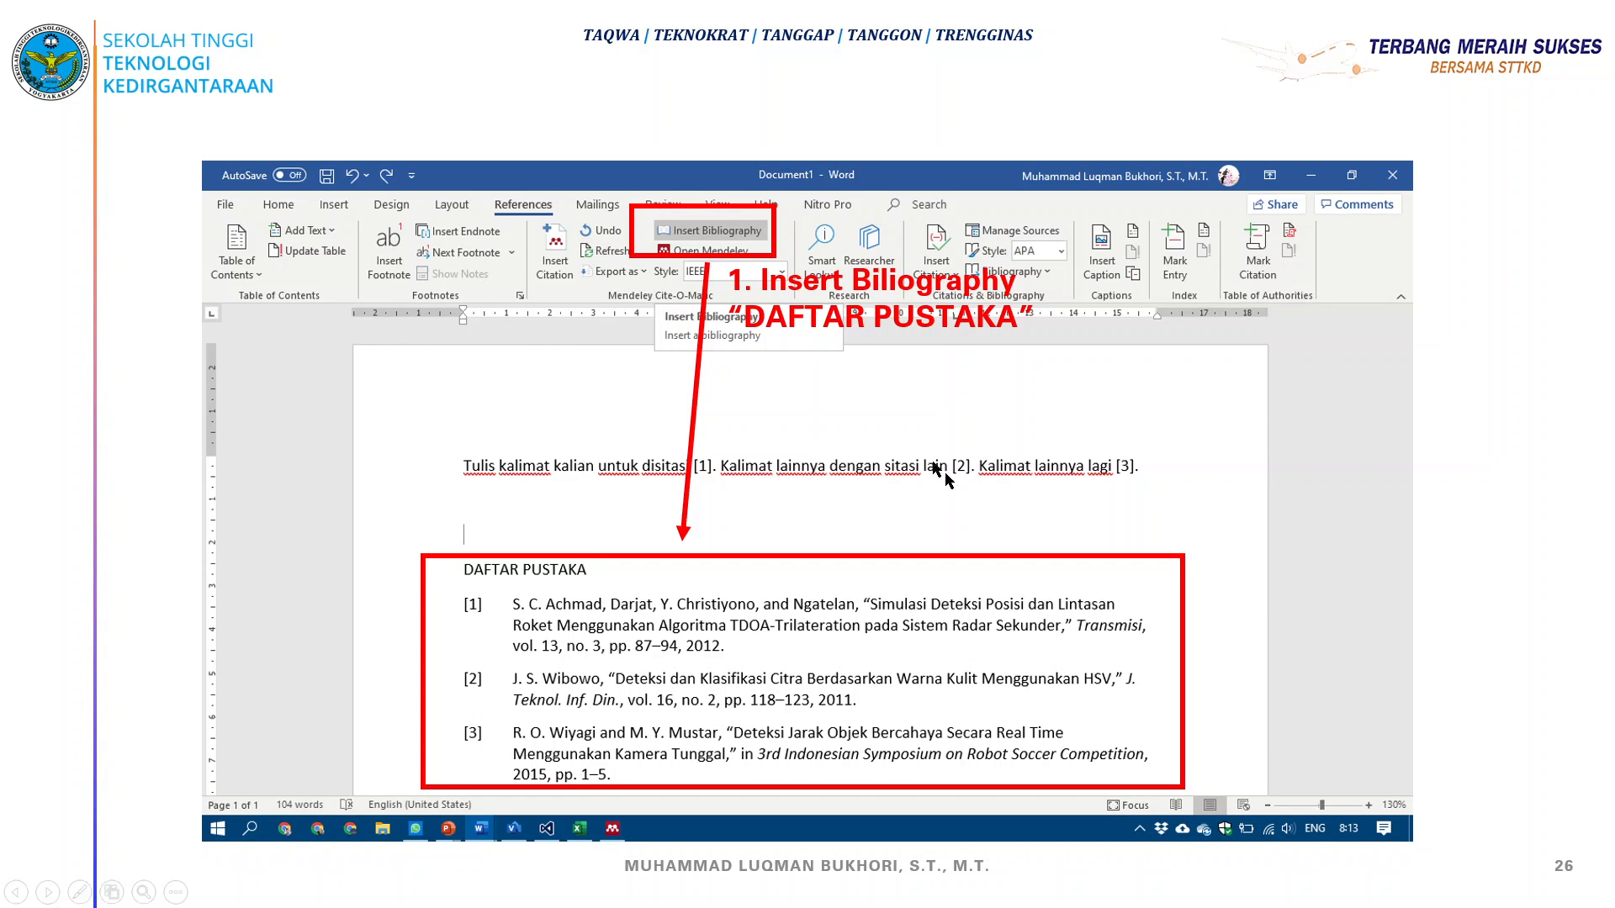
key("ctrl+p")
mouse_move(677, 244)
left_mouse_down()
mouse_move(686, 195)
mouse_move(727, 259)
left_mouse_up()
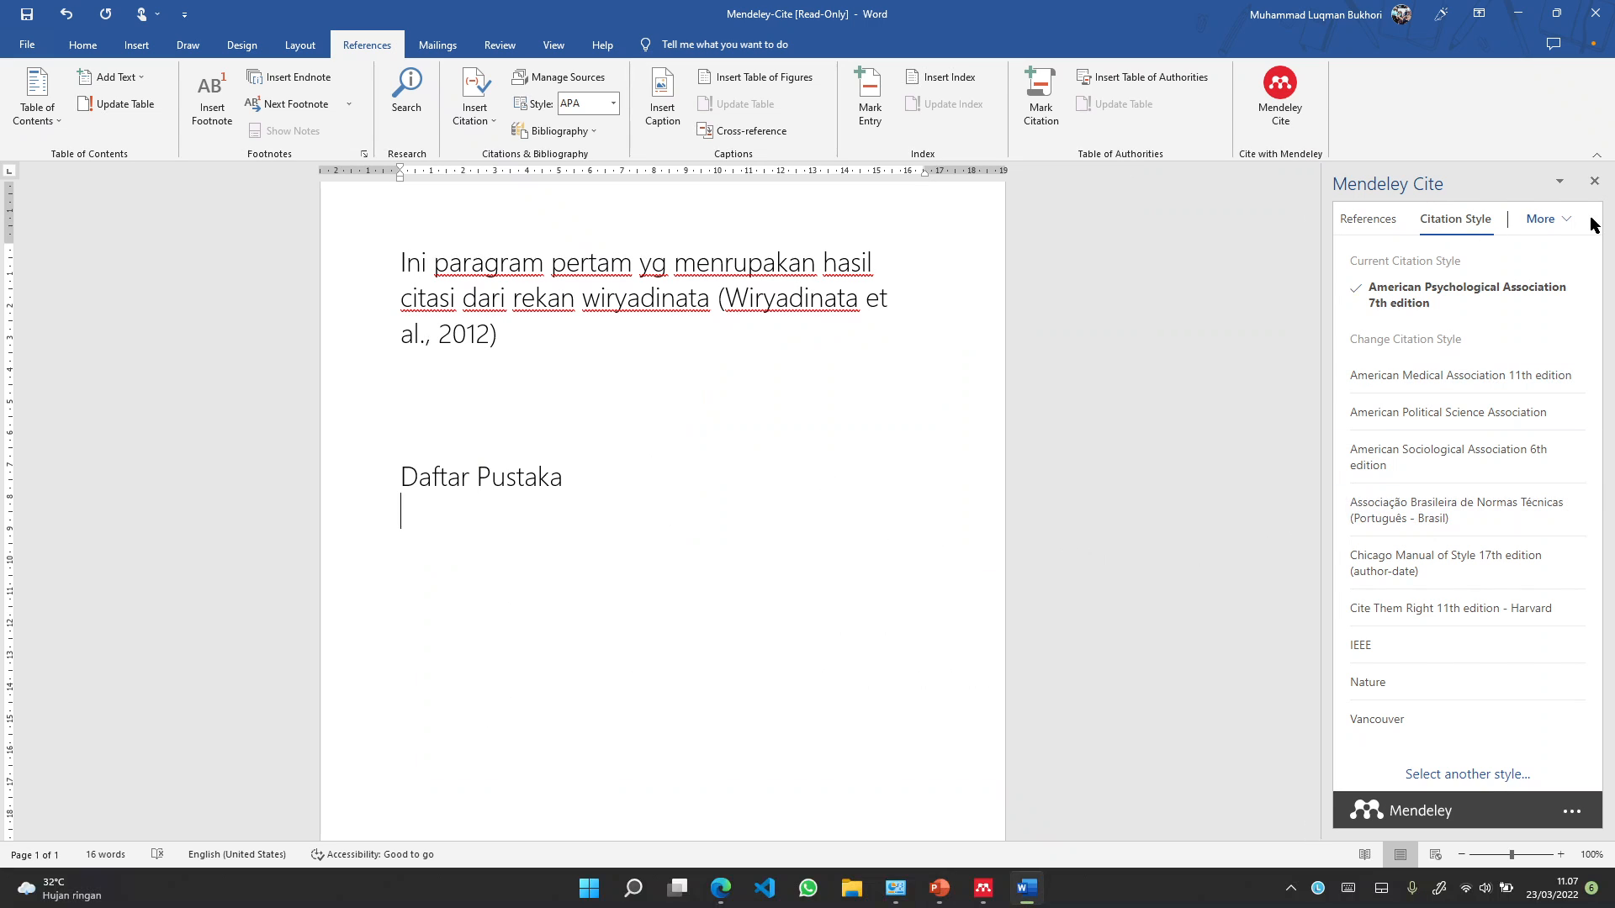
Insert the APA bibliography entry for Wiryadinata et al. (2012) under Daftar Pustaka
left_click(1557, 220)
left_click(1506, 249)
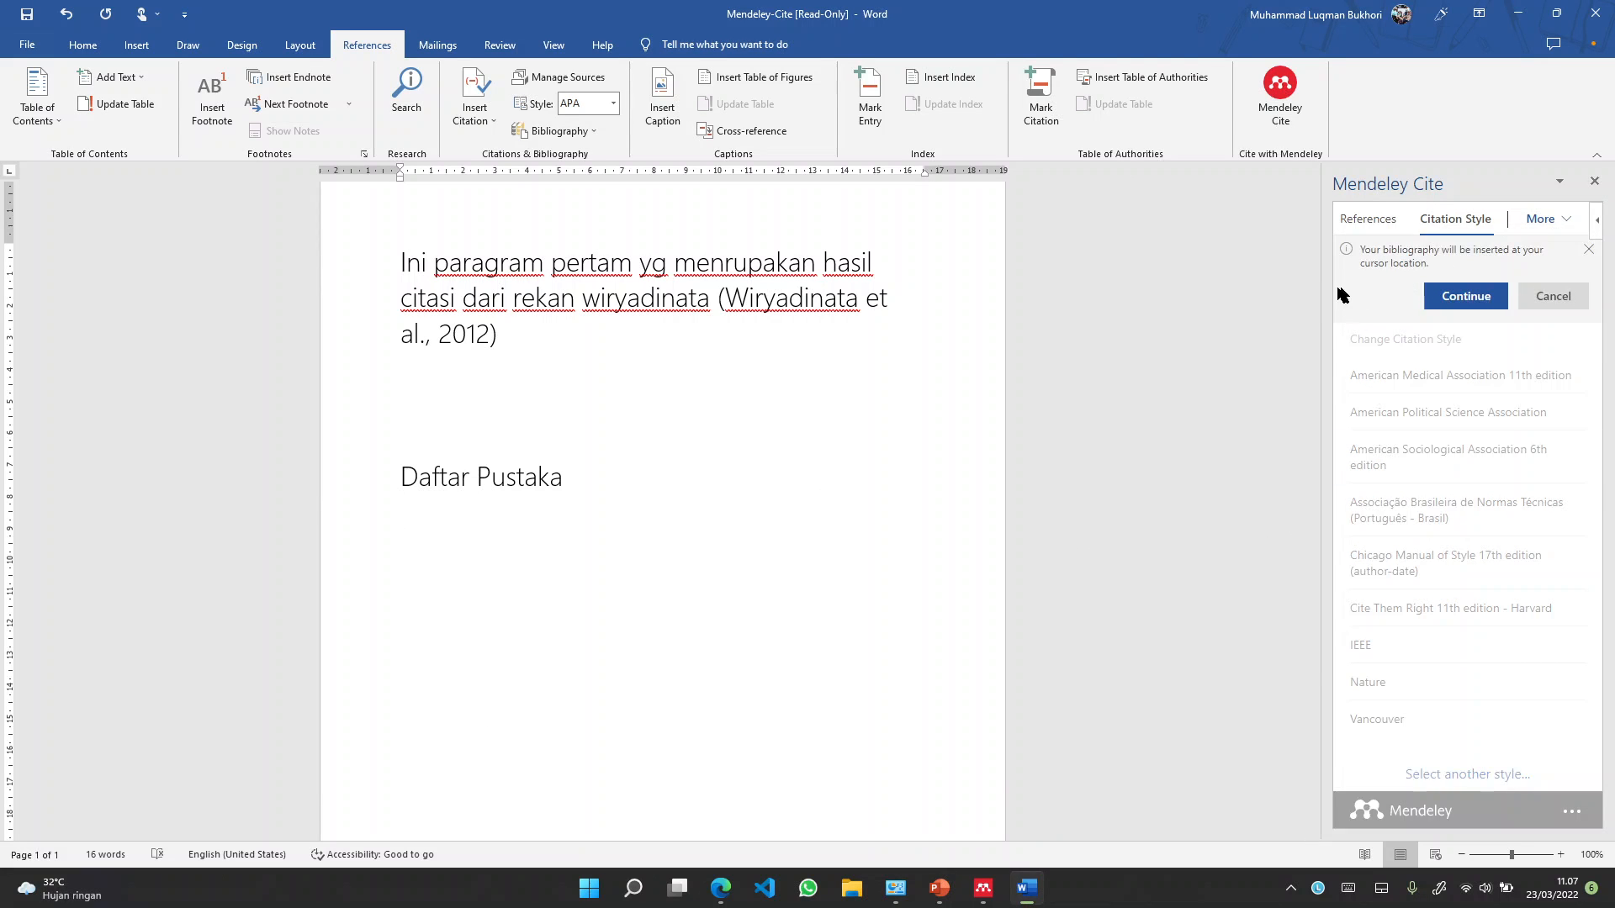
left_click(1466, 299)
scroll(625, 547, "up", 5)
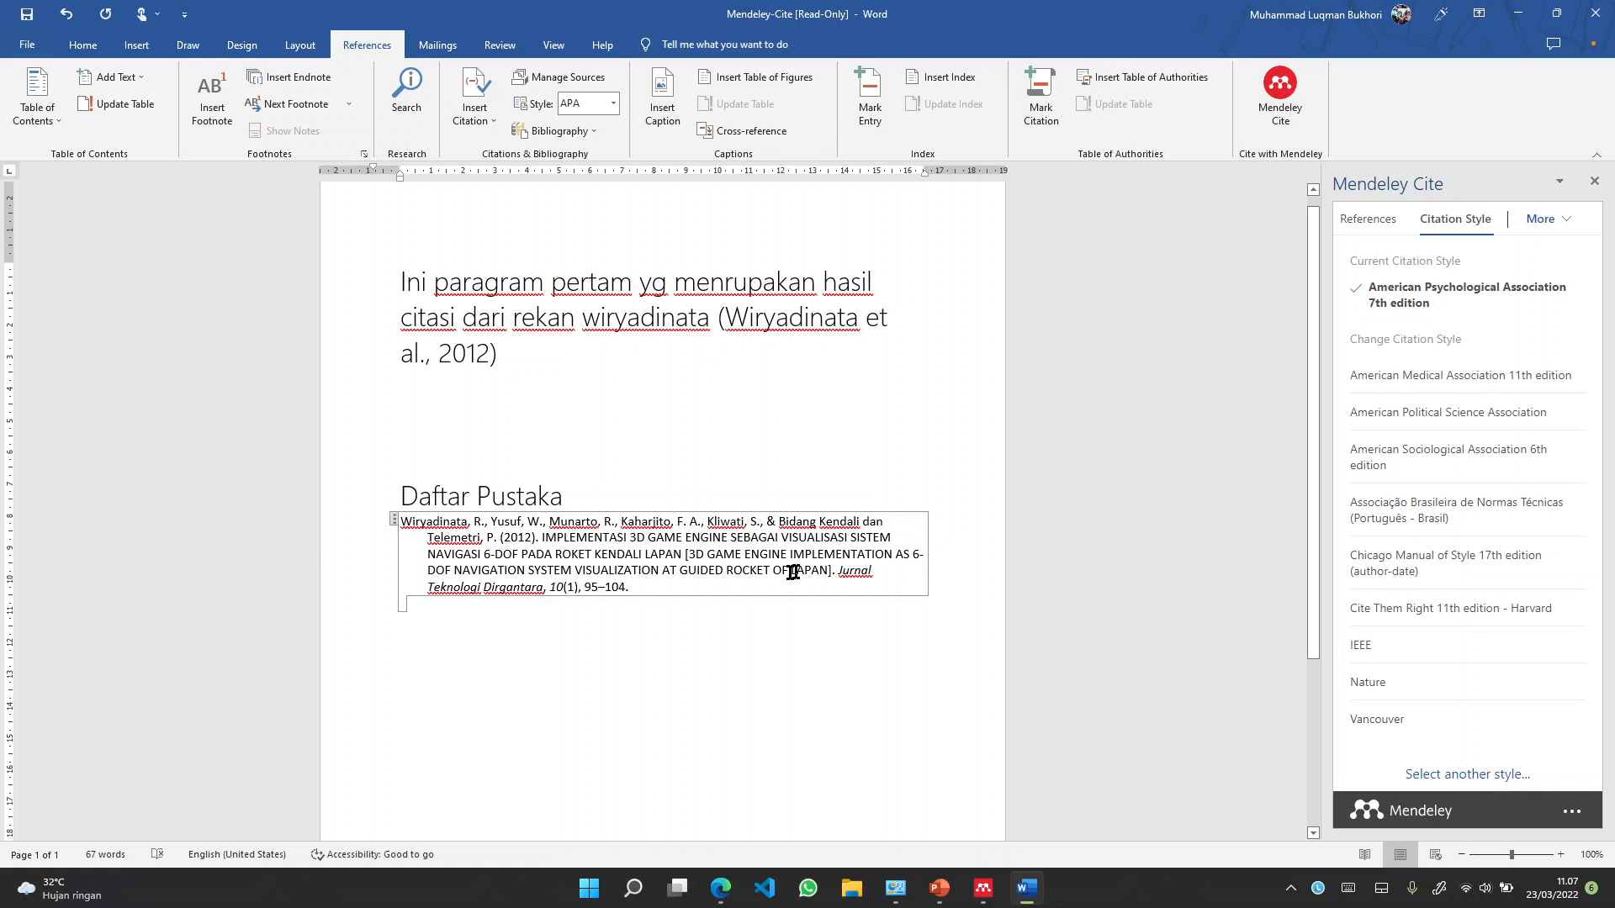
left_click(719, 599)
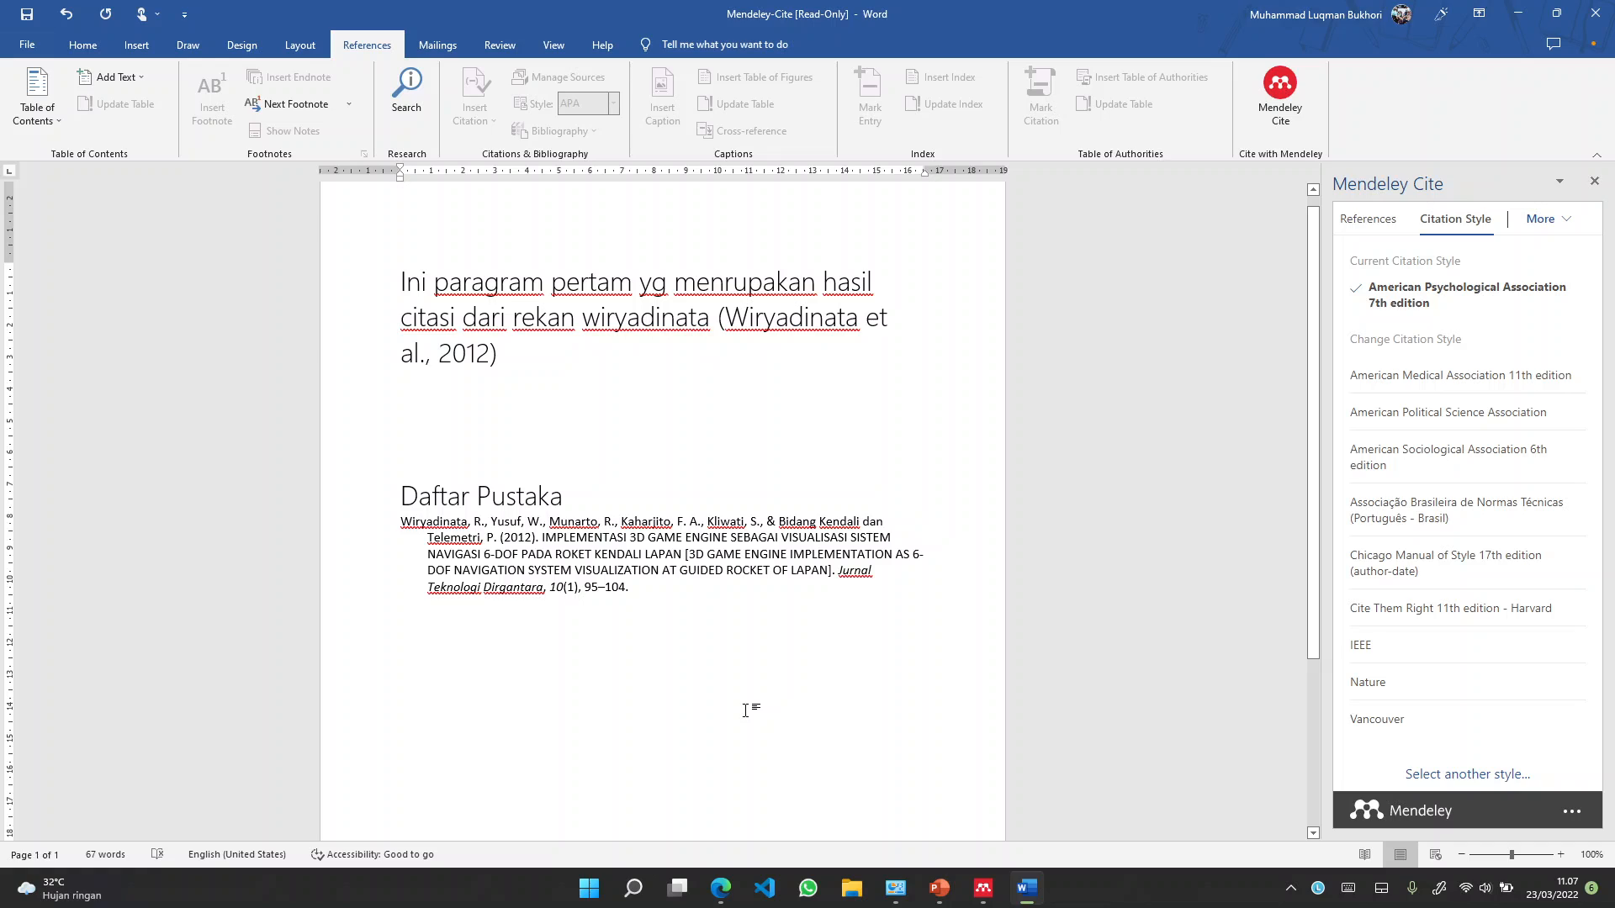
After the citation, type a new sentence beginning 'Ini paragraf lainnya'
left_click(604, 361)
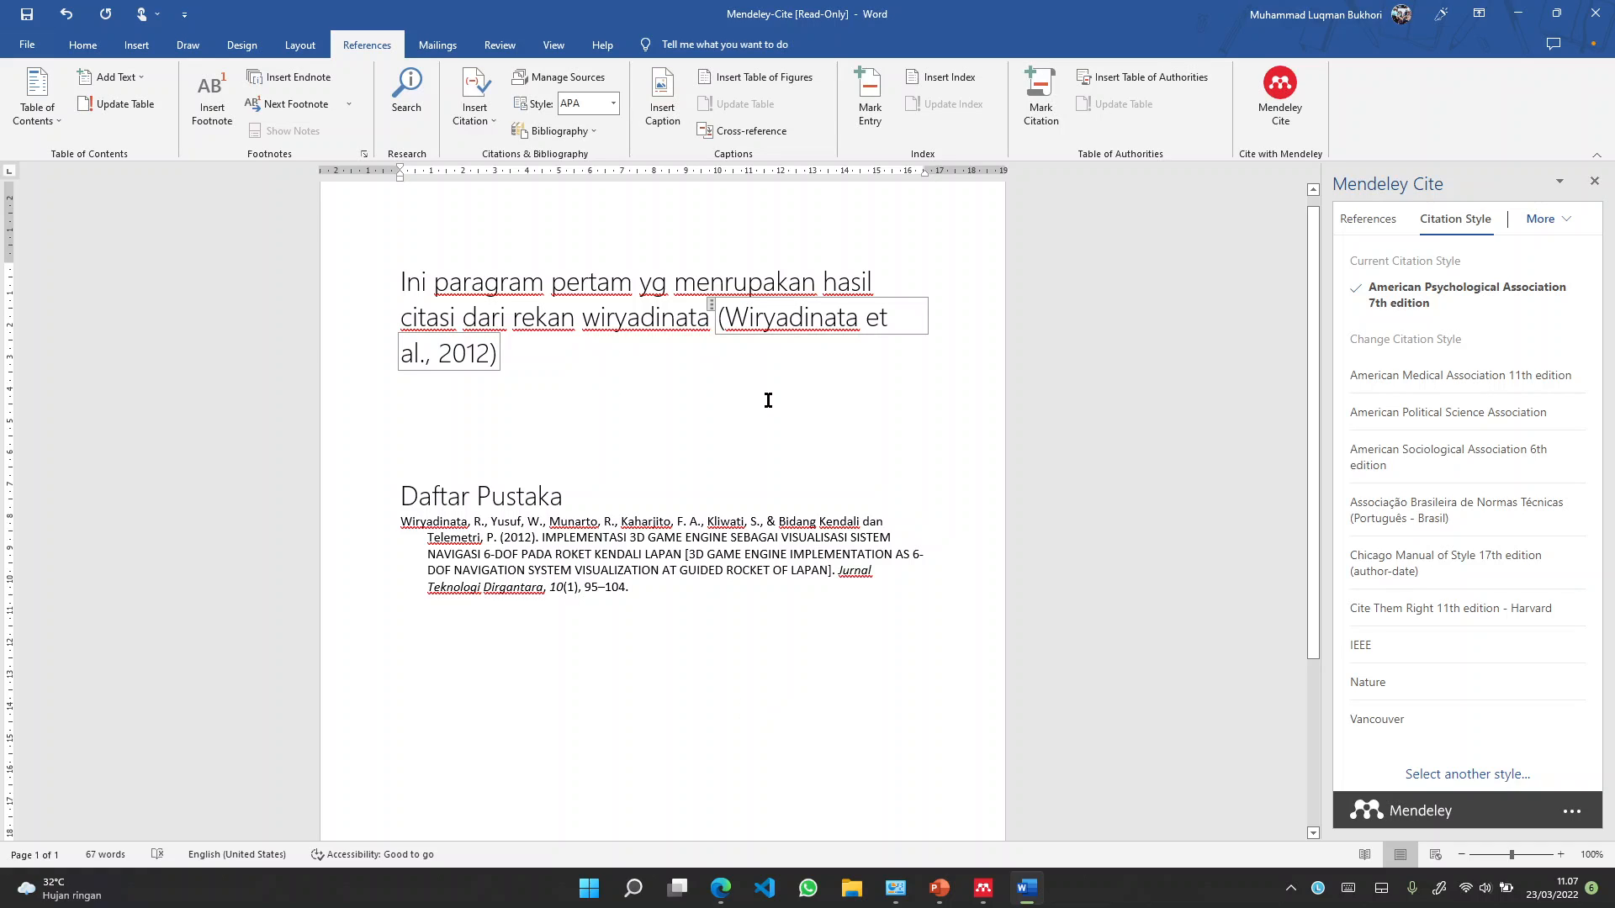
type(".")
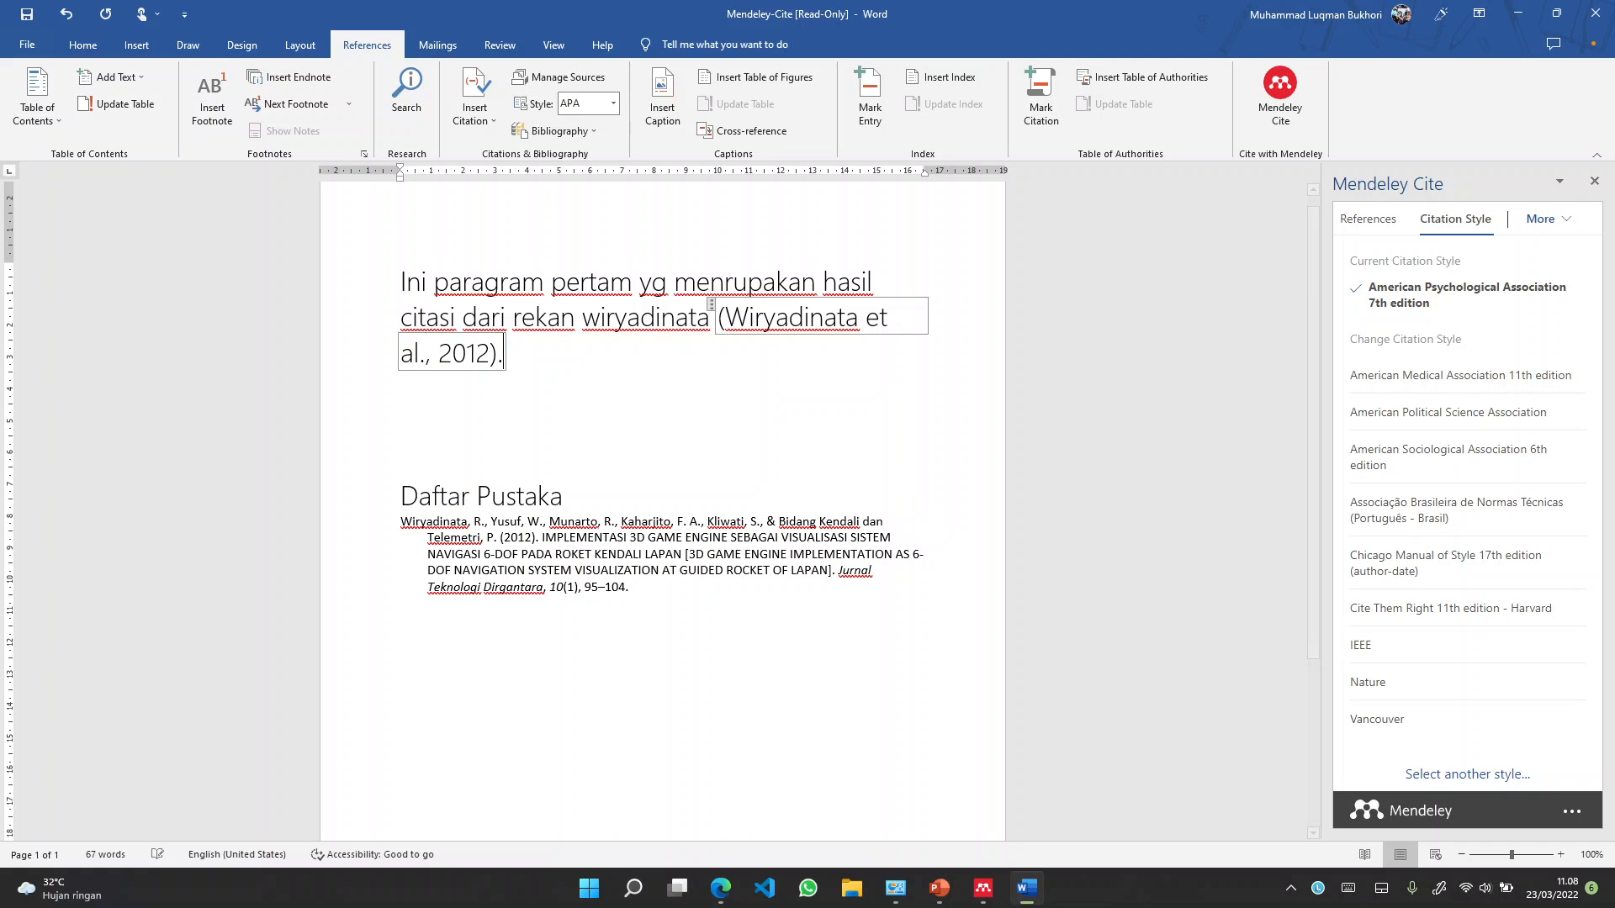
type(" asdf")
key("BackSpace")
key("BackSpace")
key("BackSpace")
key("BackSpace")
type("Ini paragam")
key("BackSpace")
type("f lainnya")
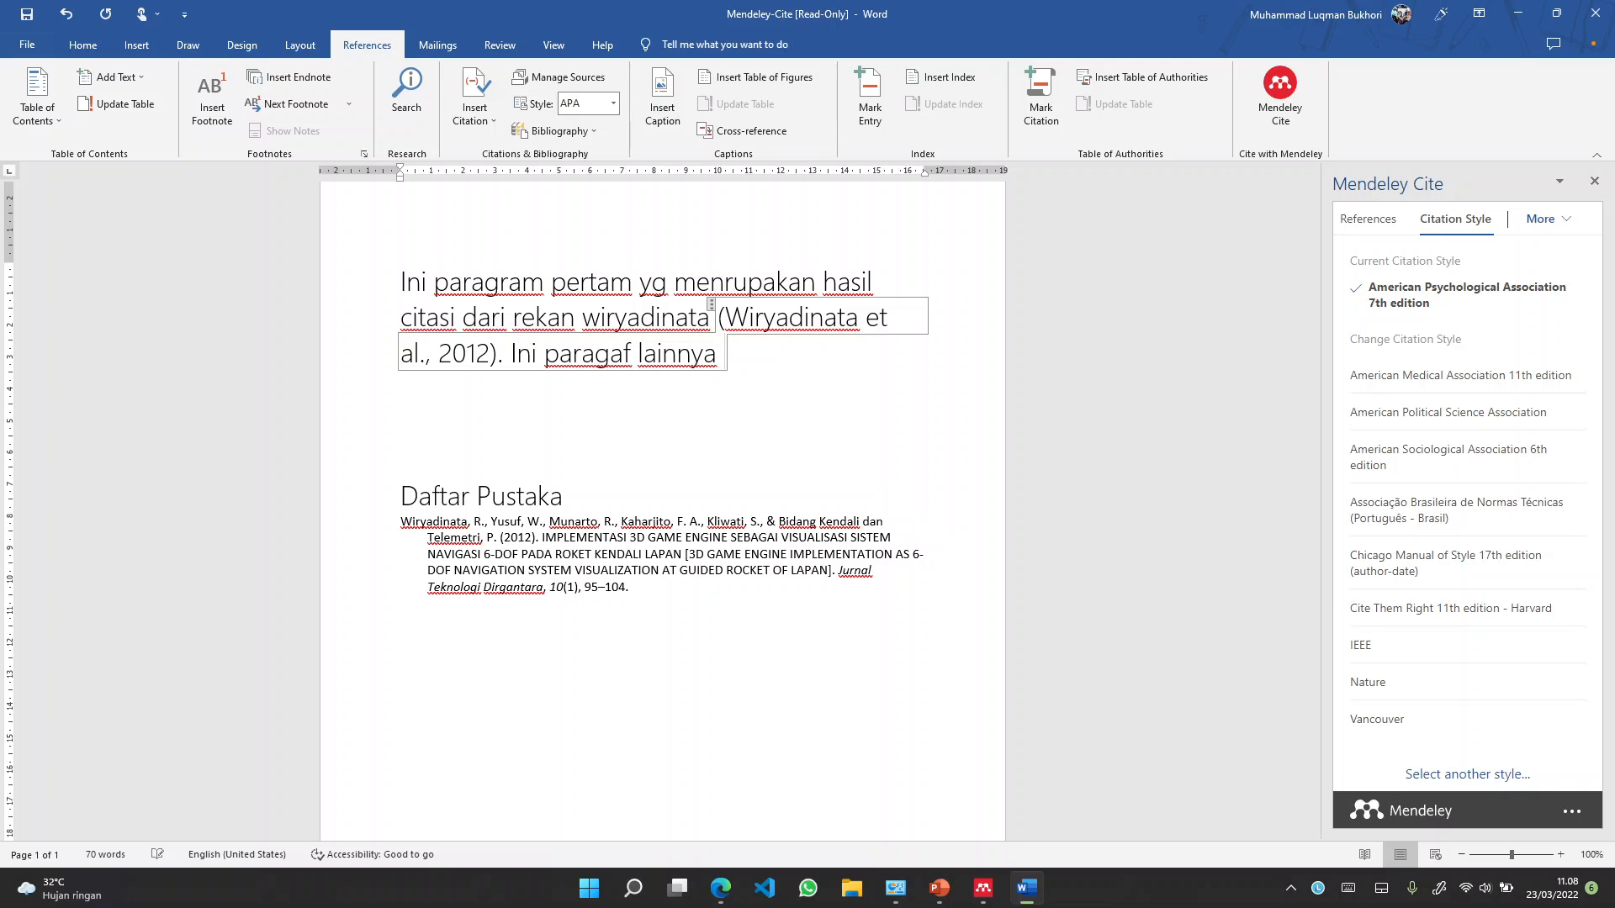
Replace the cited reference with the Real Time Face Mask paper (Sujaritha et al., 2021)
left_click(1366, 237)
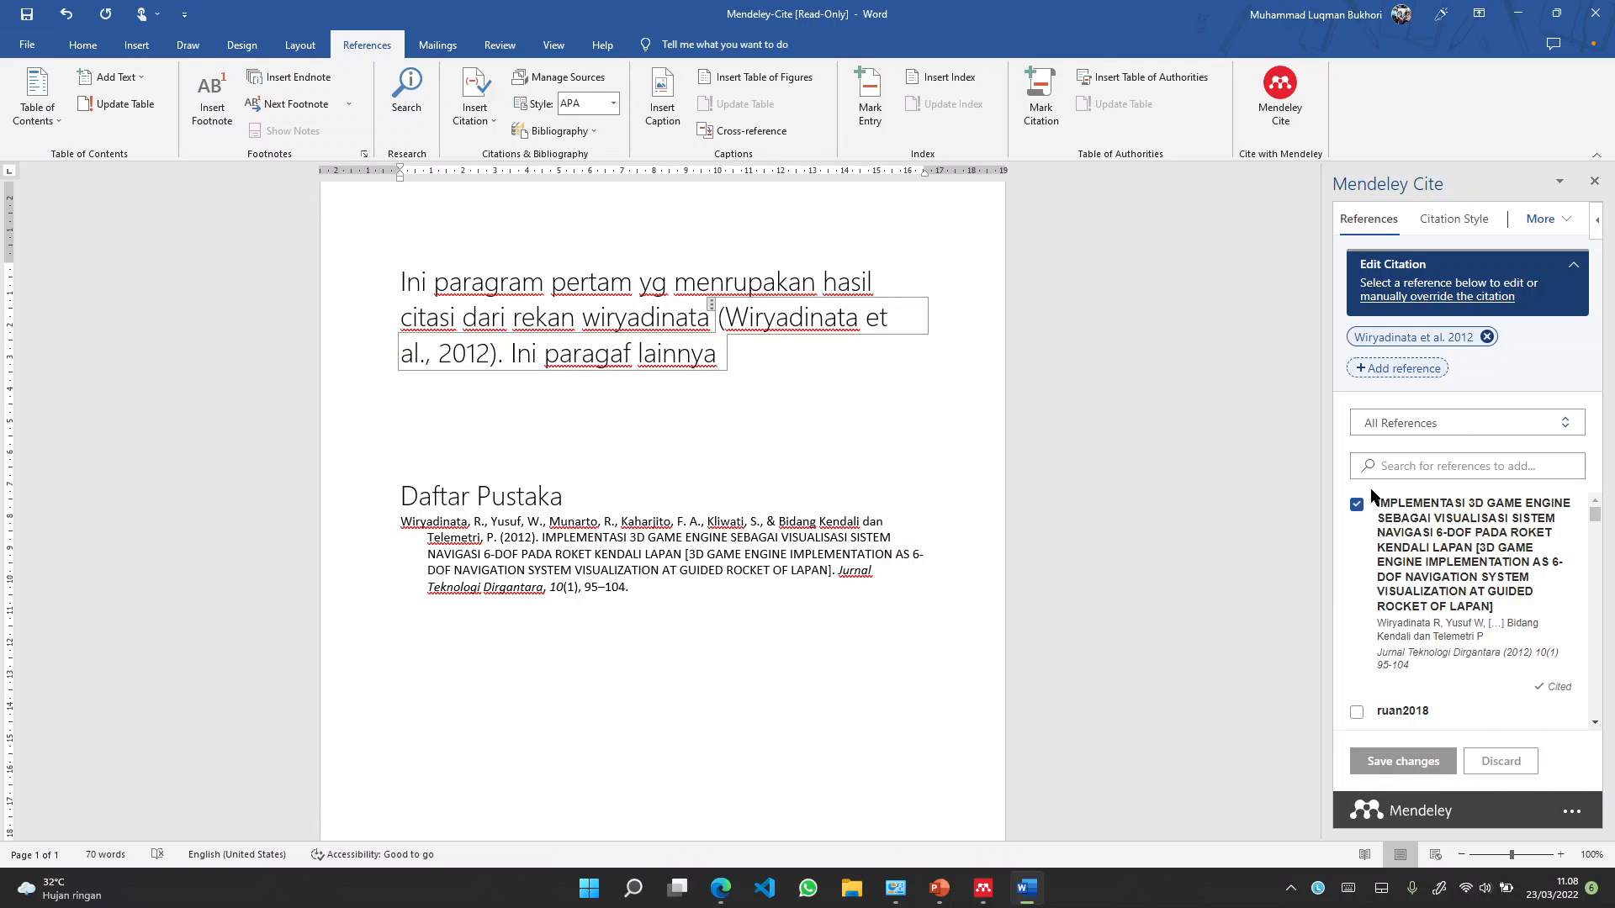
left_click(1356, 505)
scroll(1434, 504, "down", 2)
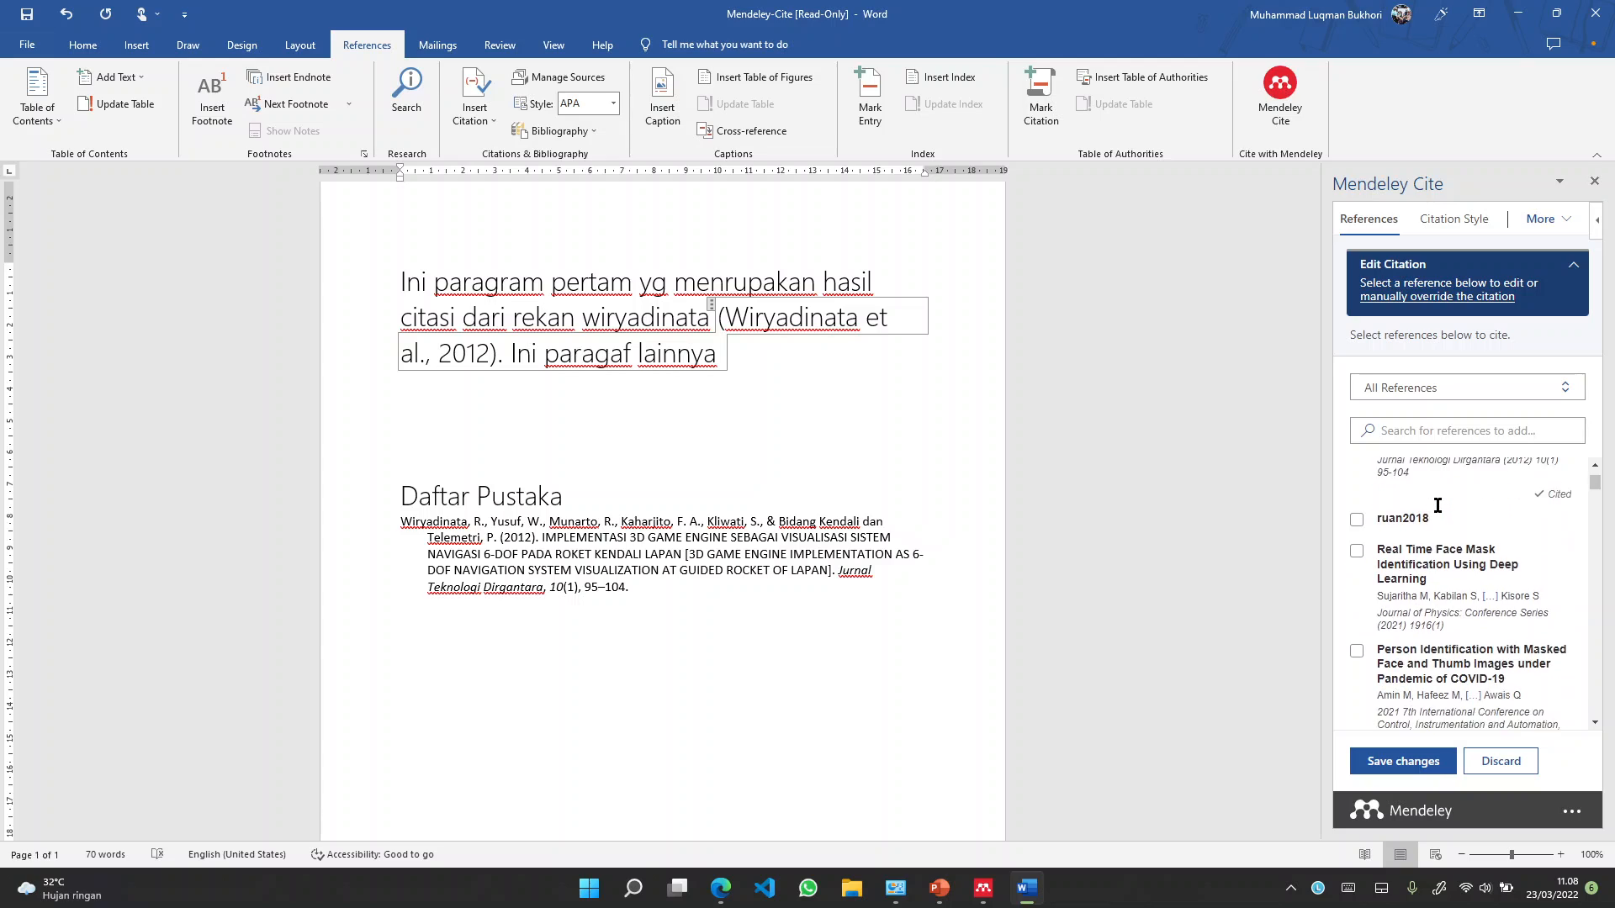
scroll(1437, 506, "down", 1)
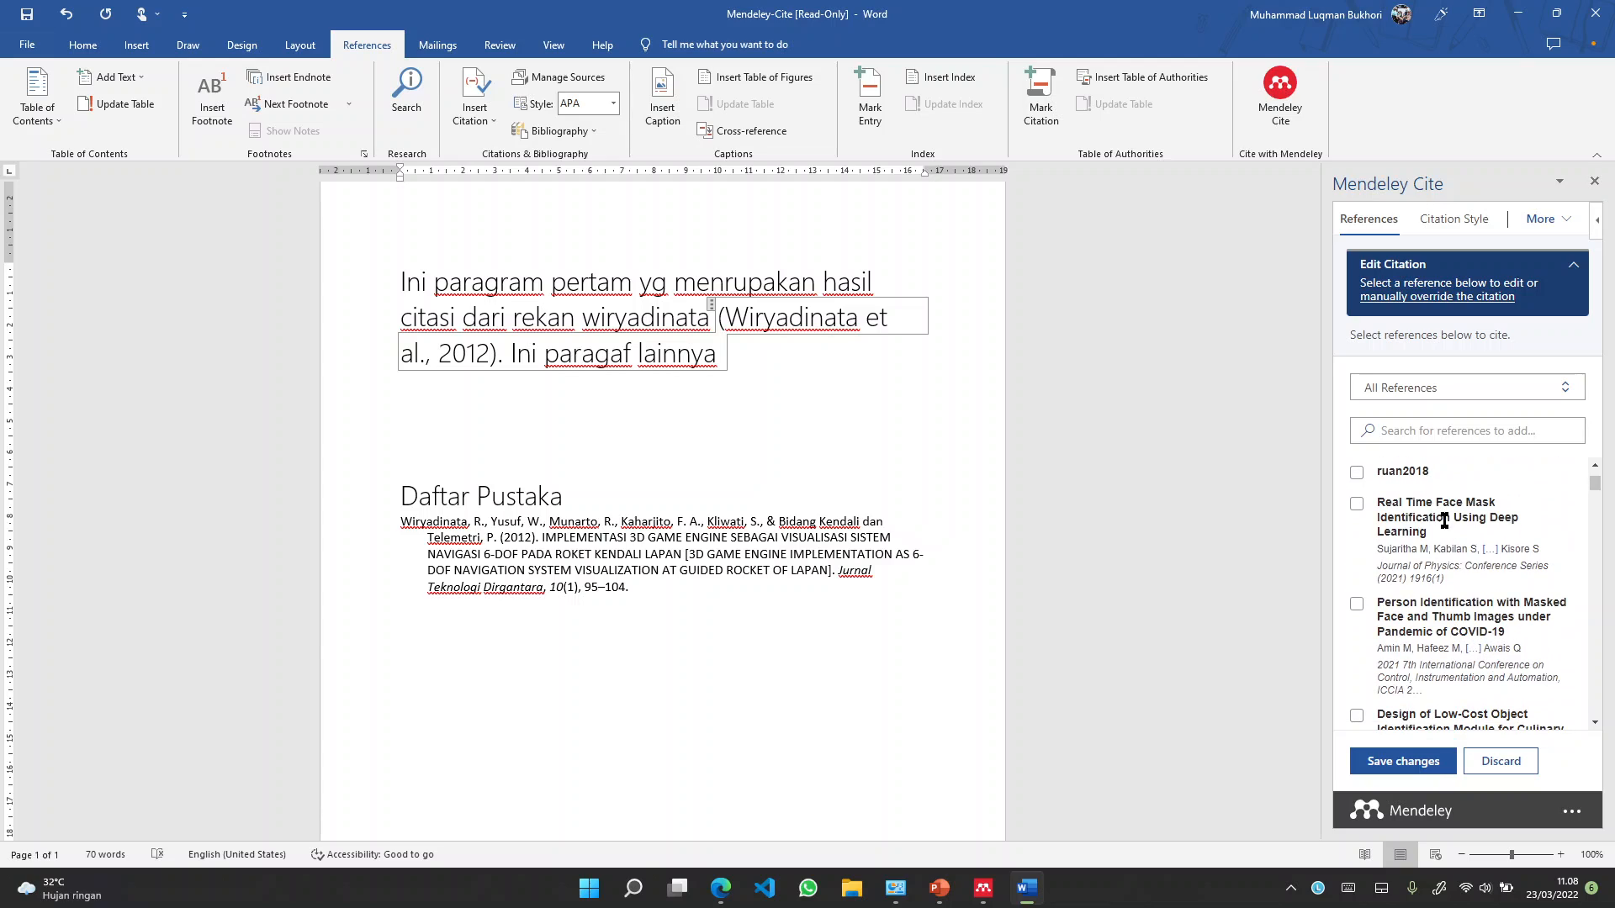
left_click(1356, 505)
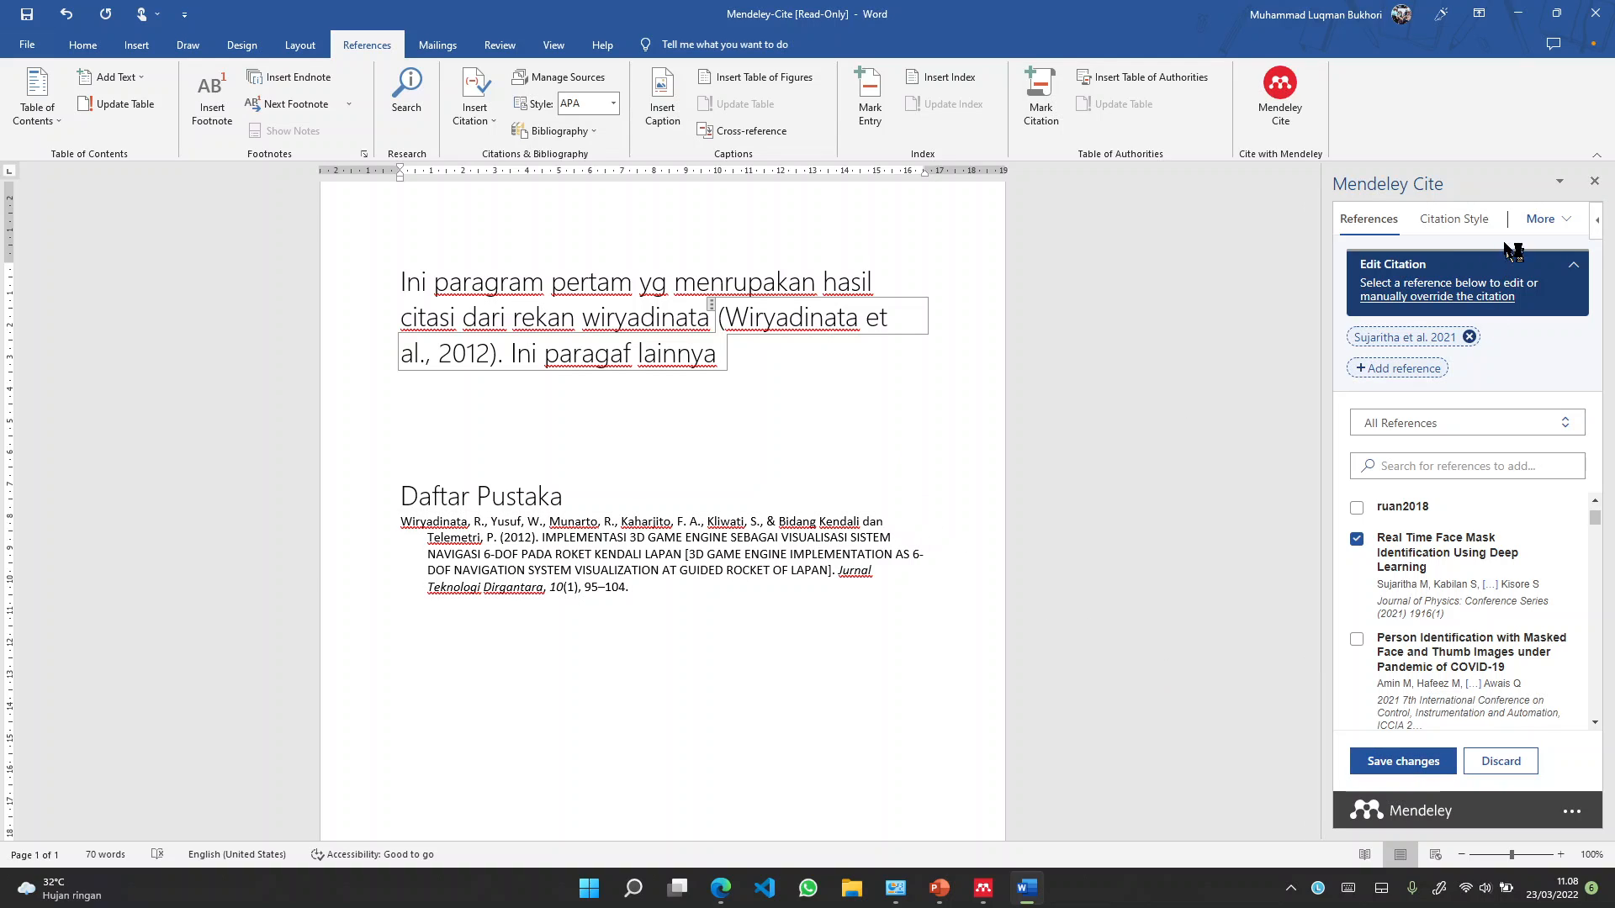
left_click(1411, 770)
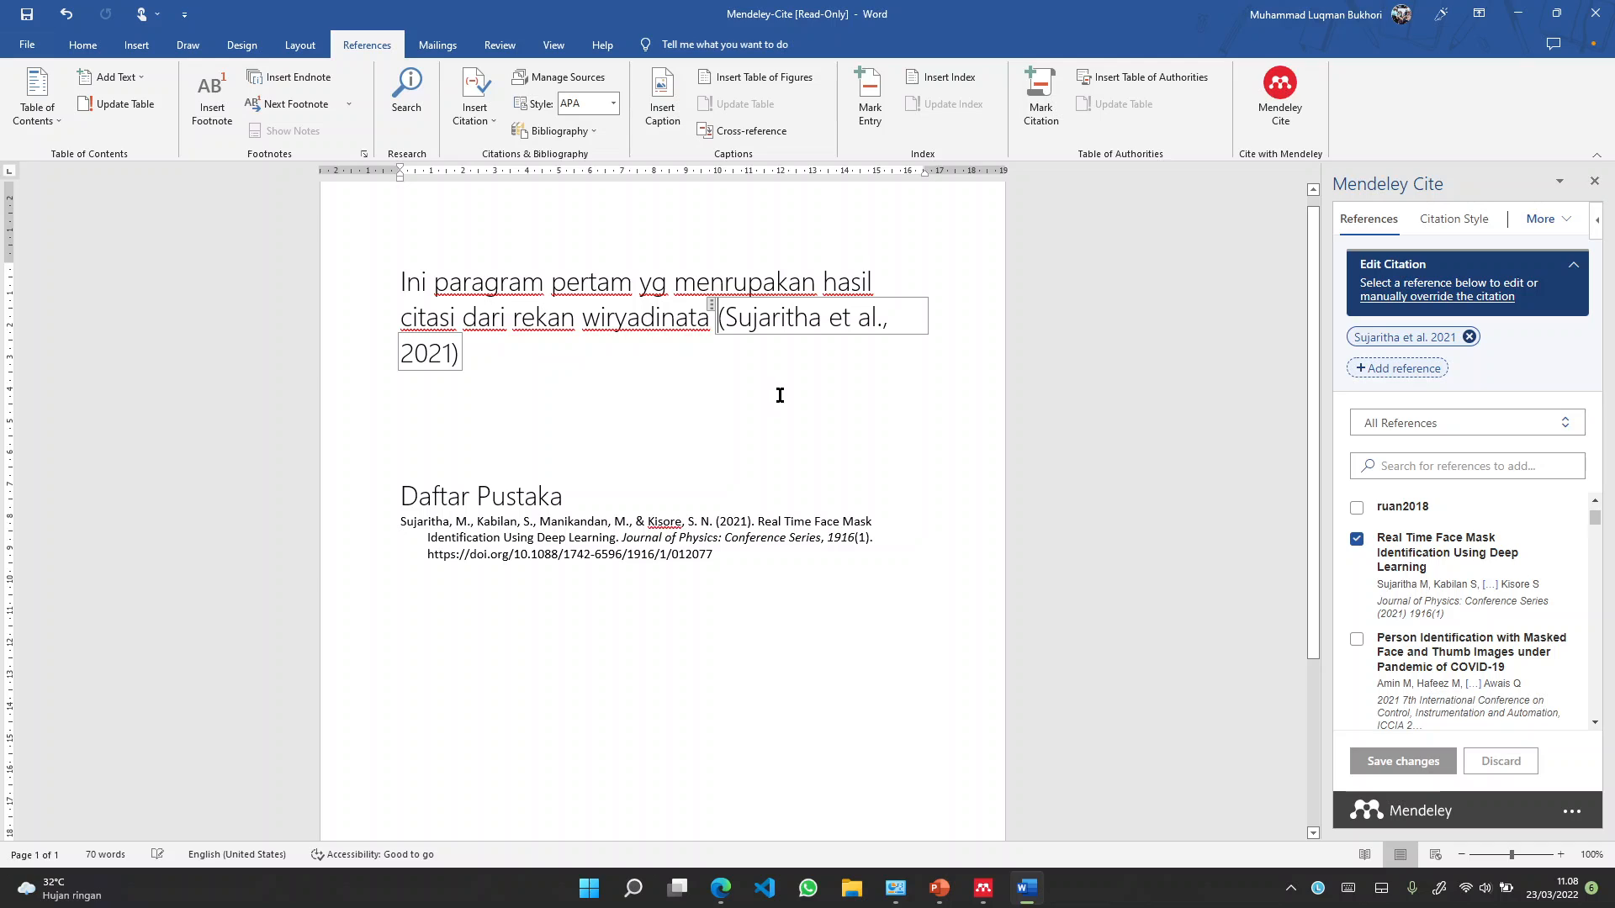
Try removing the face-mask reference without saving, then return to the document
left_click(1356, 541)
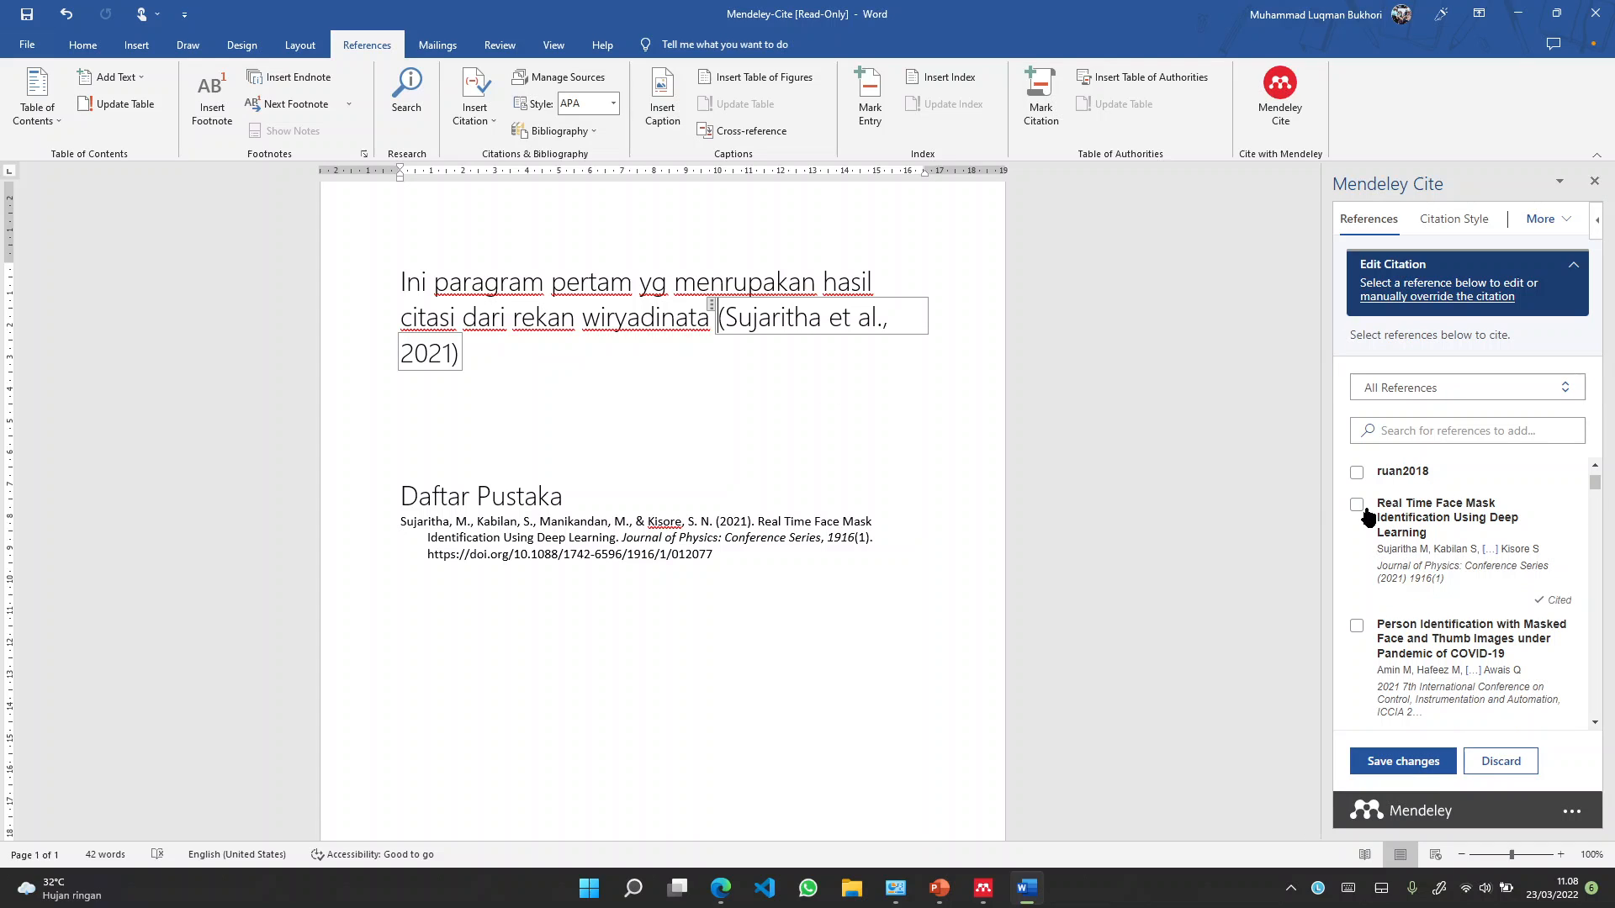
left_click(1574, 267)
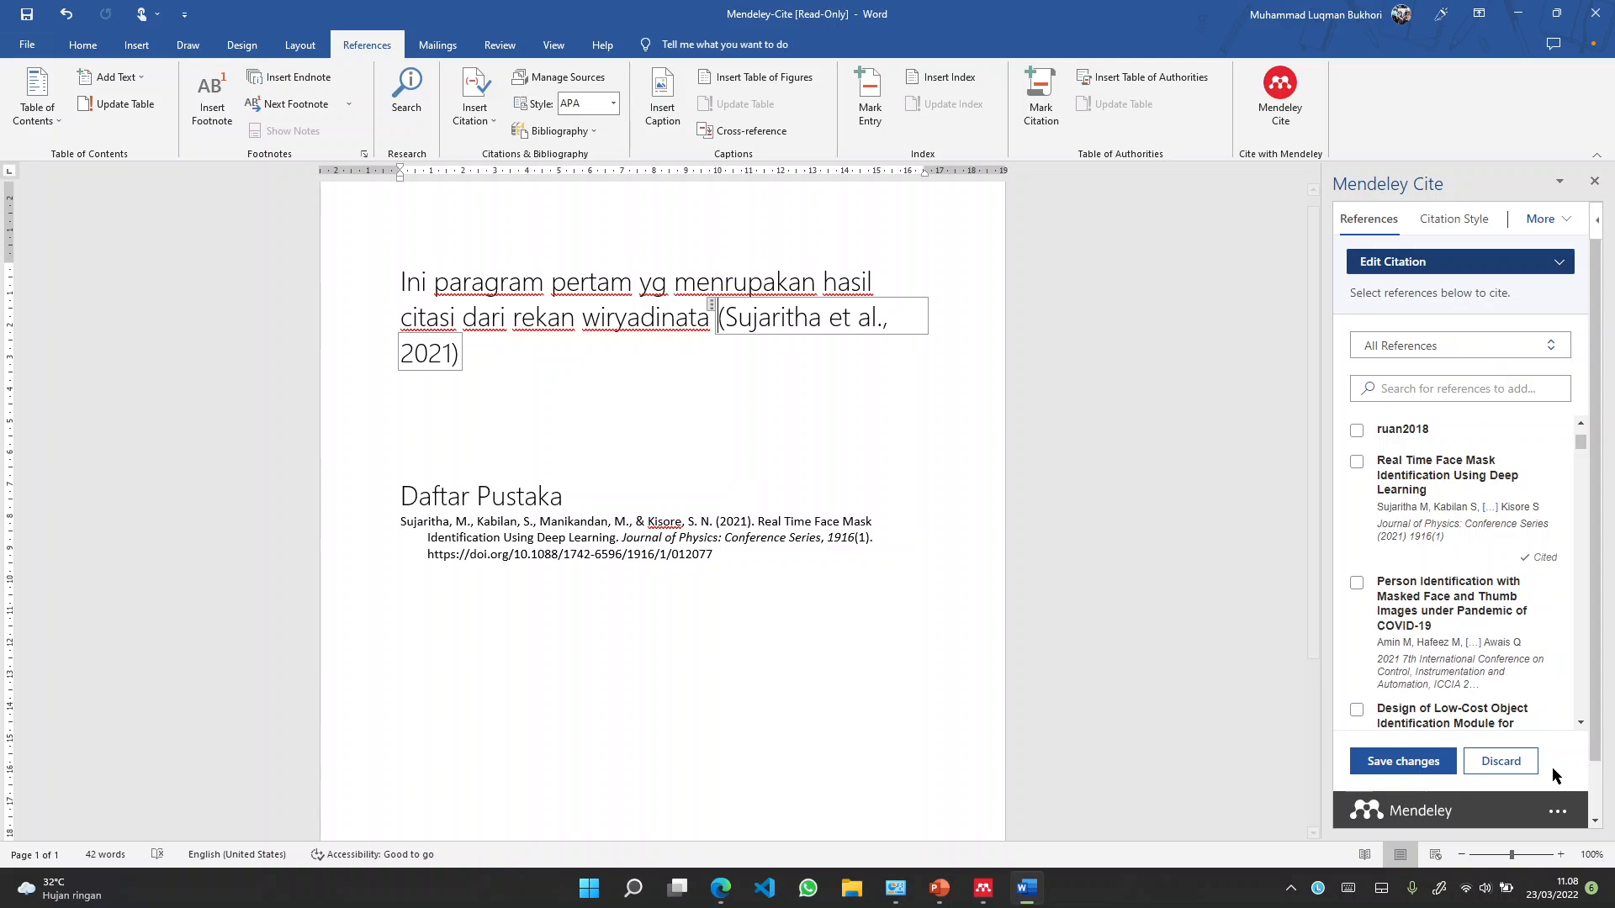
left_click(1495, 765)
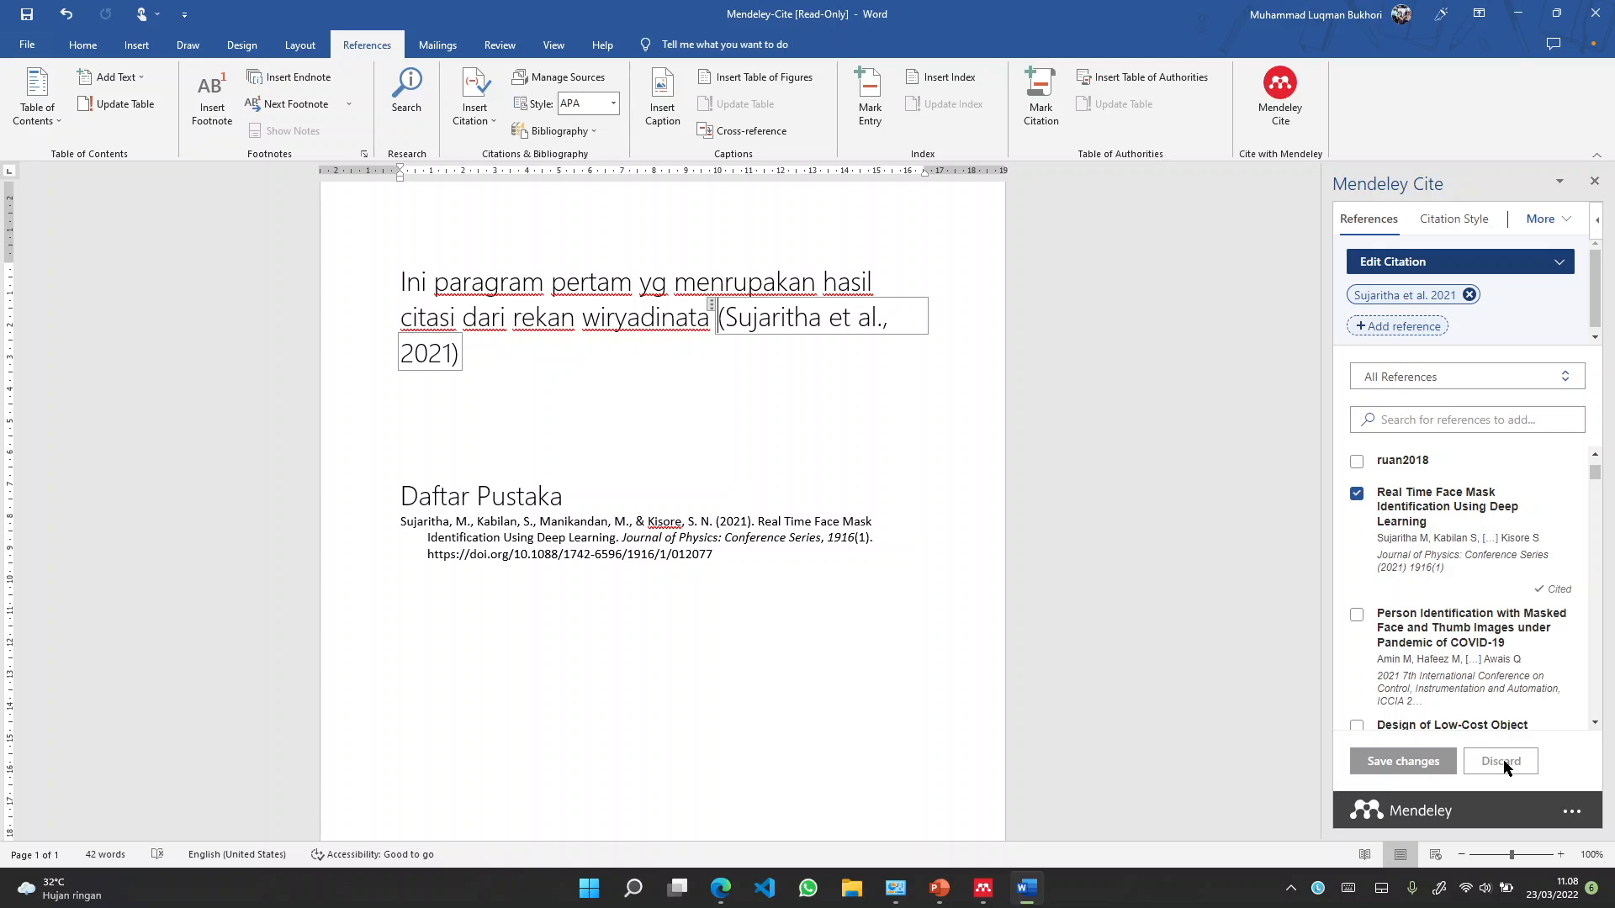
left_click(1356, 494)
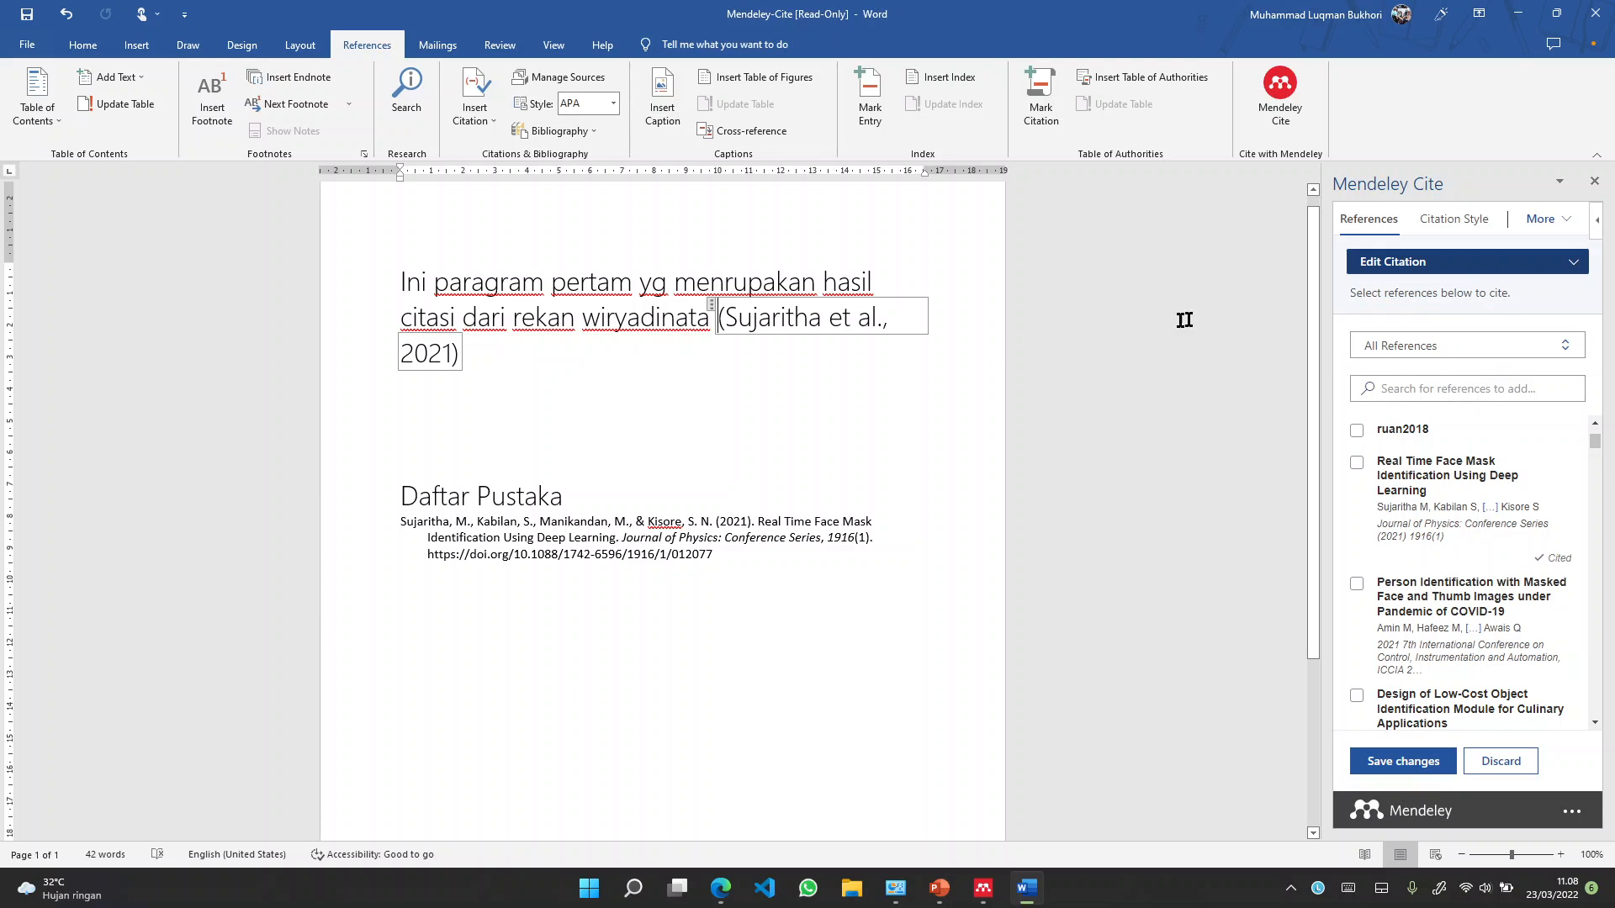
left_click(755, 381)
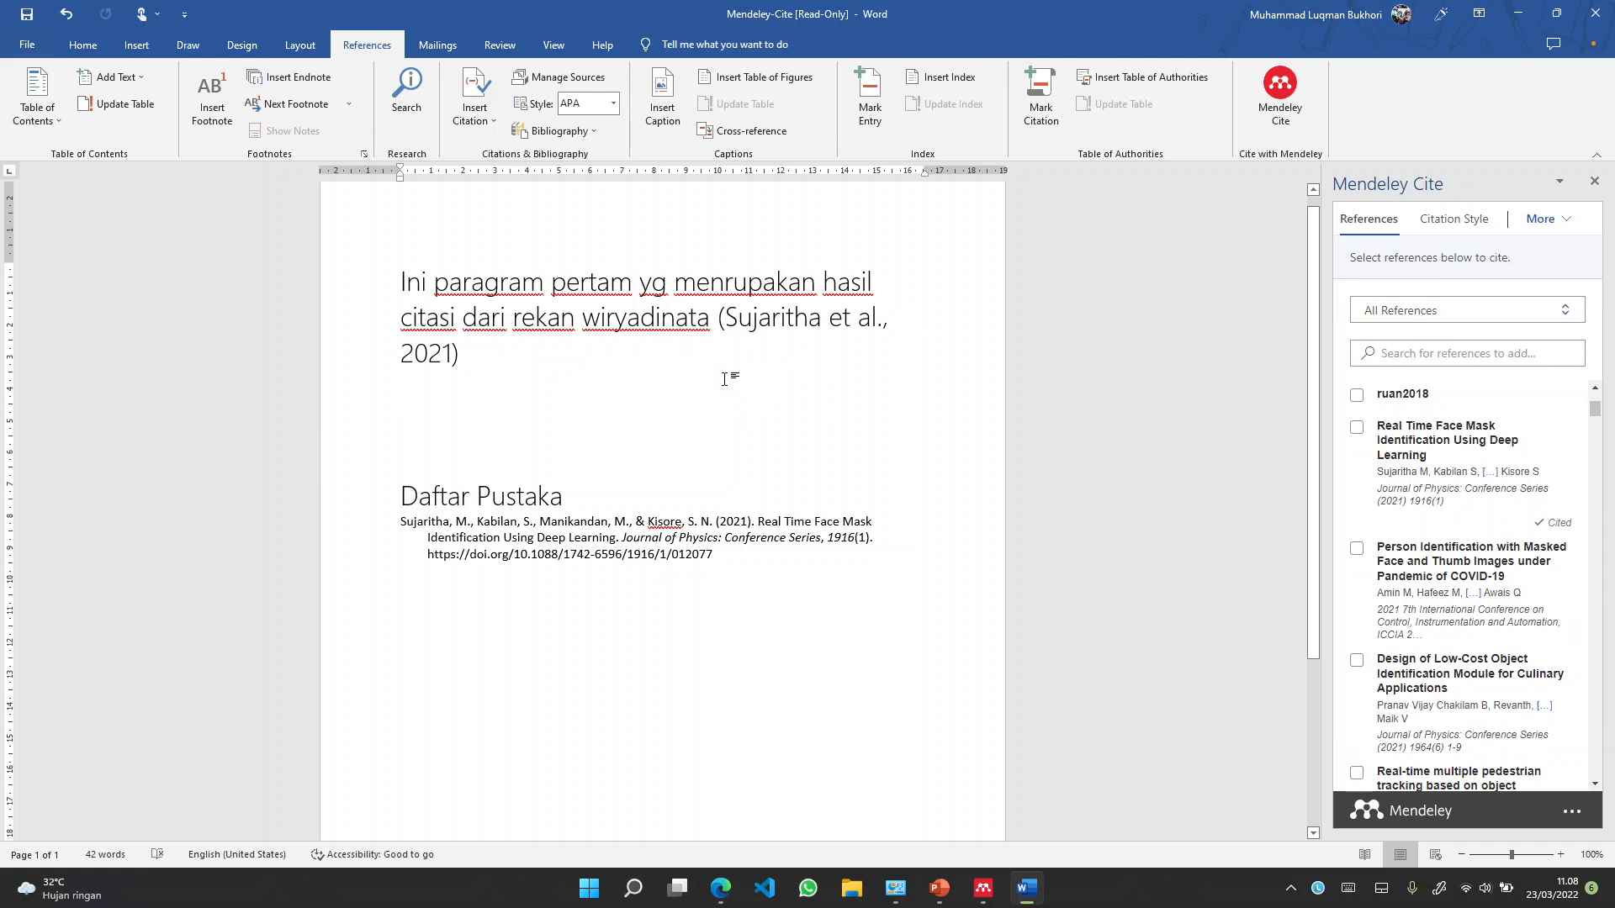
Type a new sentence ending 'kita coba sitasi jurnal lainnyua' after the first citation
key("Return")
key("BackSpace")
key("BackSpace")
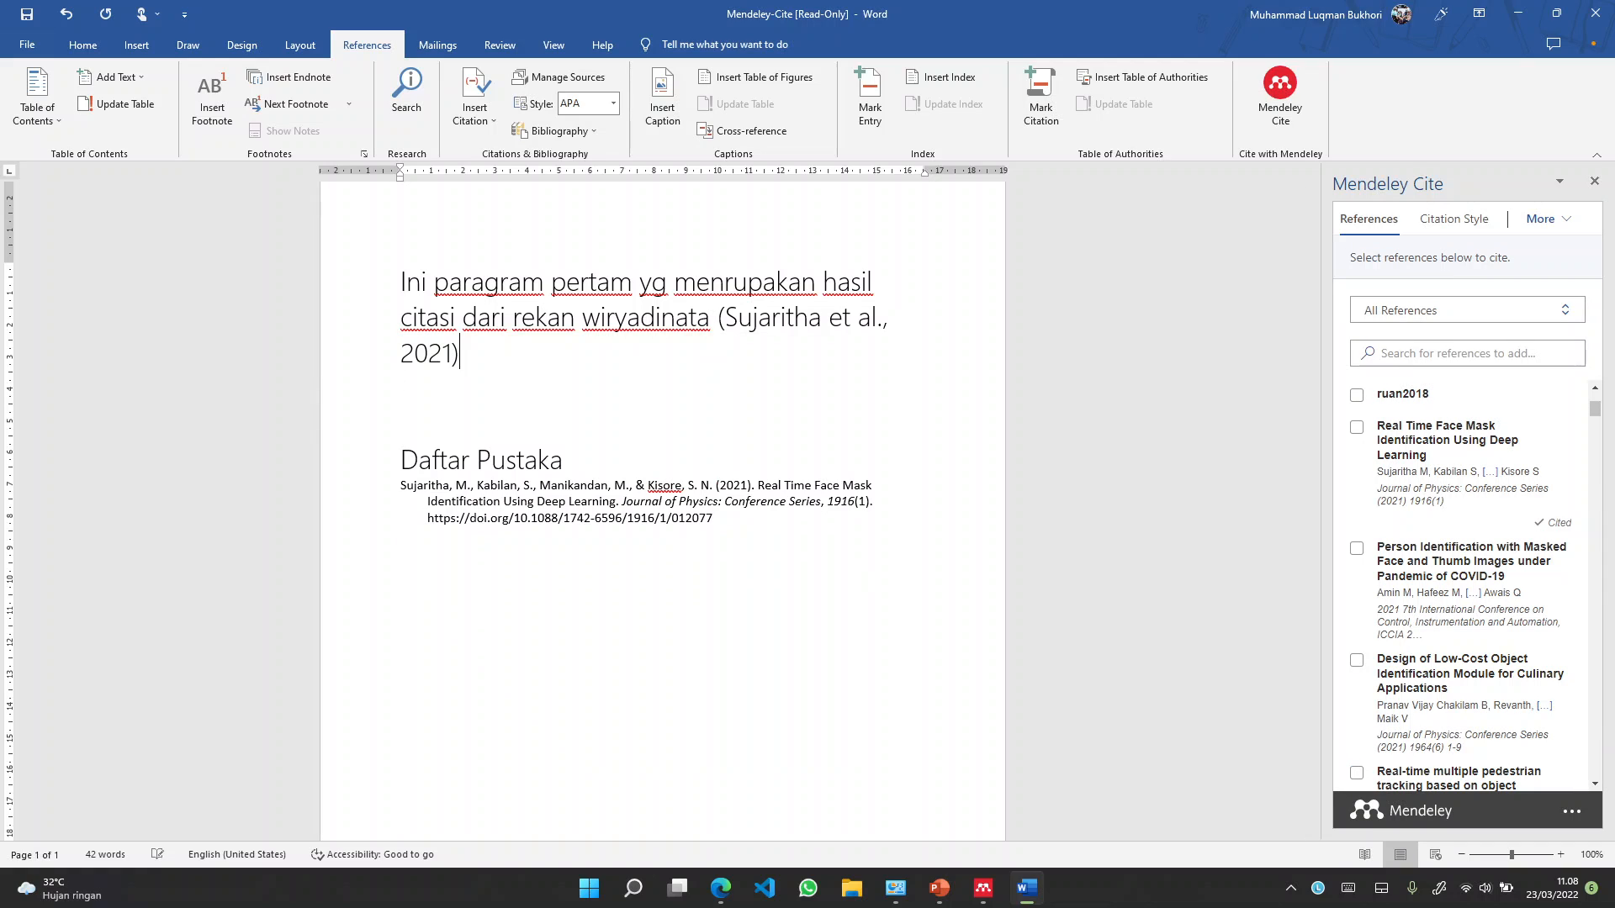
type("sadf")
key("BackSpace")
key("BackSpace")
key("BackSpace")
type("ni kita kc")
key("BackSpace")
key("BackSpace")
type("coba c")
key("BackSpace")
type("sitasi")
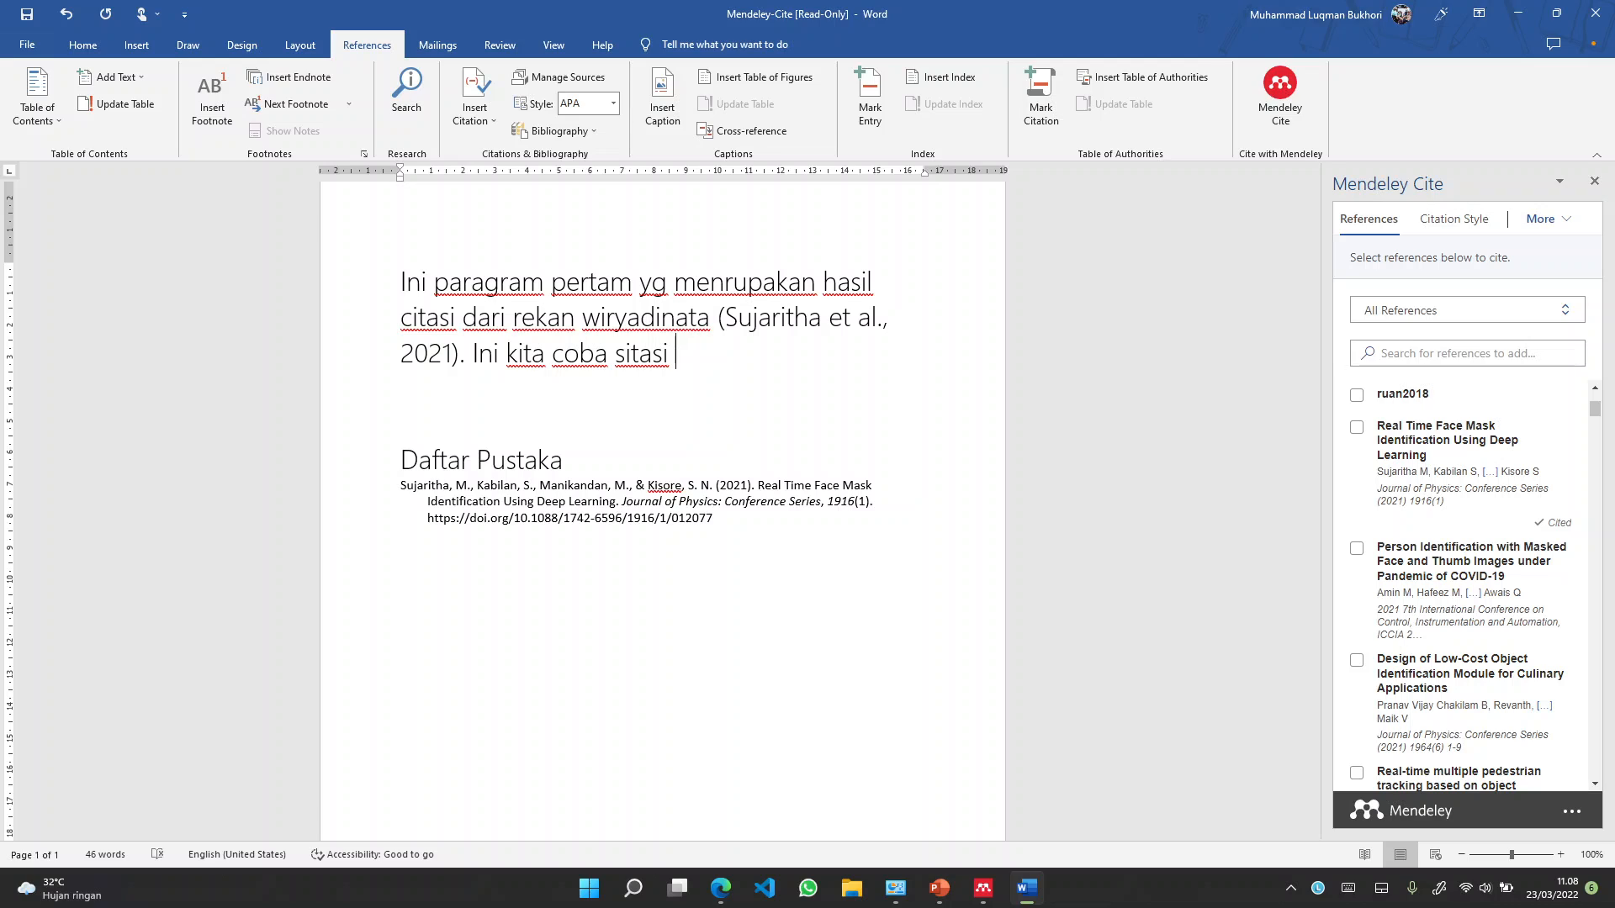
type(" jurnal lainnyua")
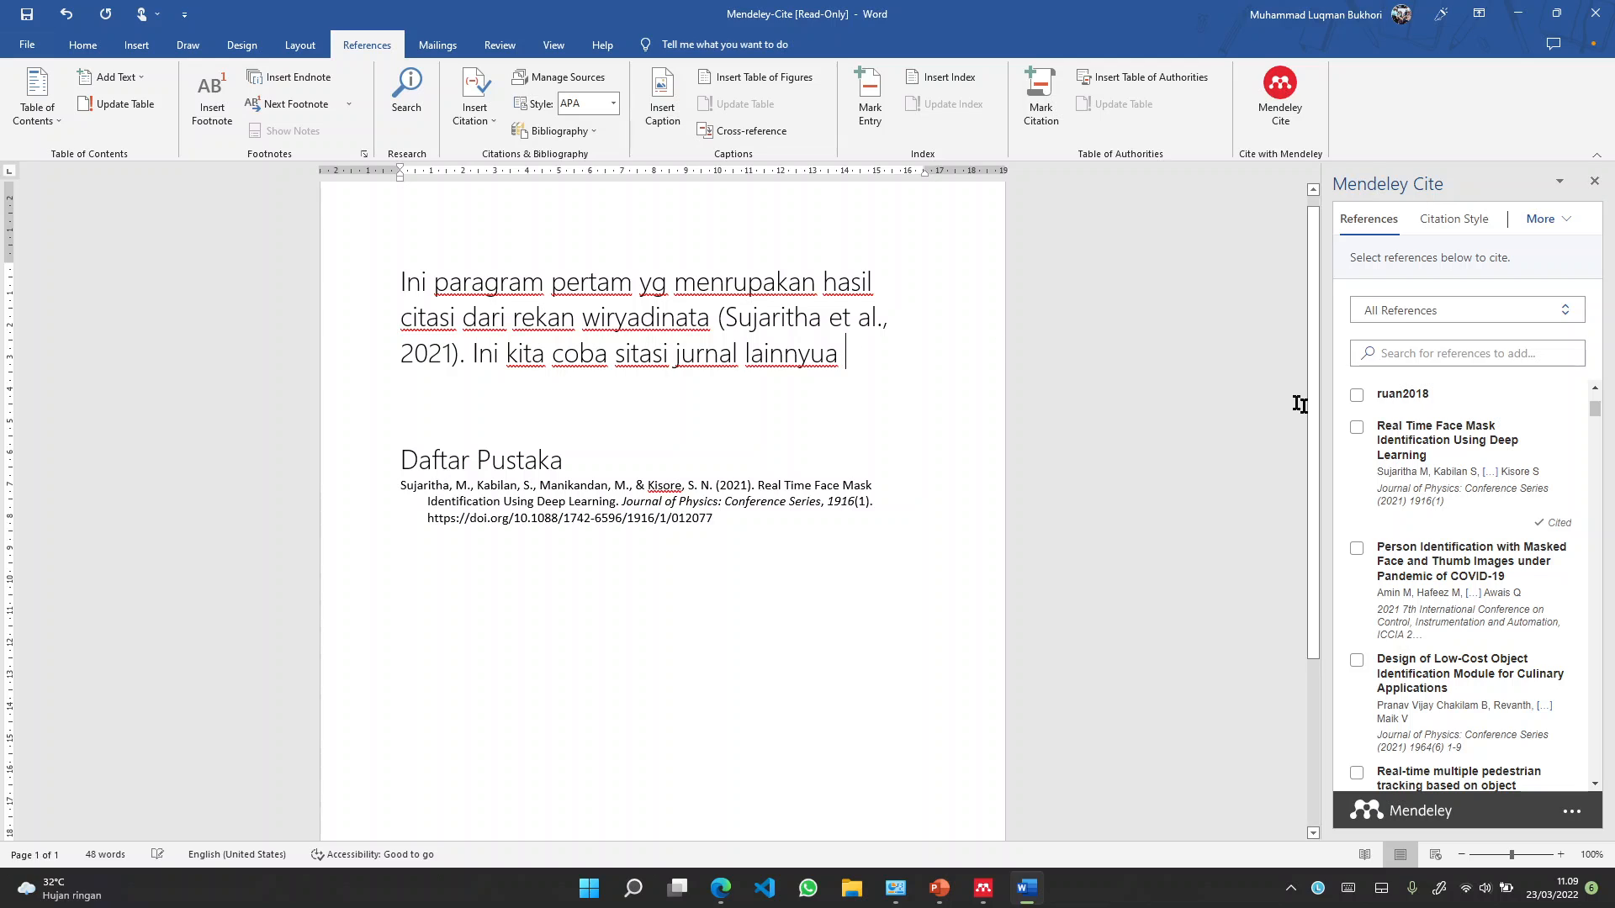
Cite the Zhang et al. 2017 article at the sentence end and add a period
scroll(1429, 479, "down", 3)
scroll(1429, 479, "down", 1)
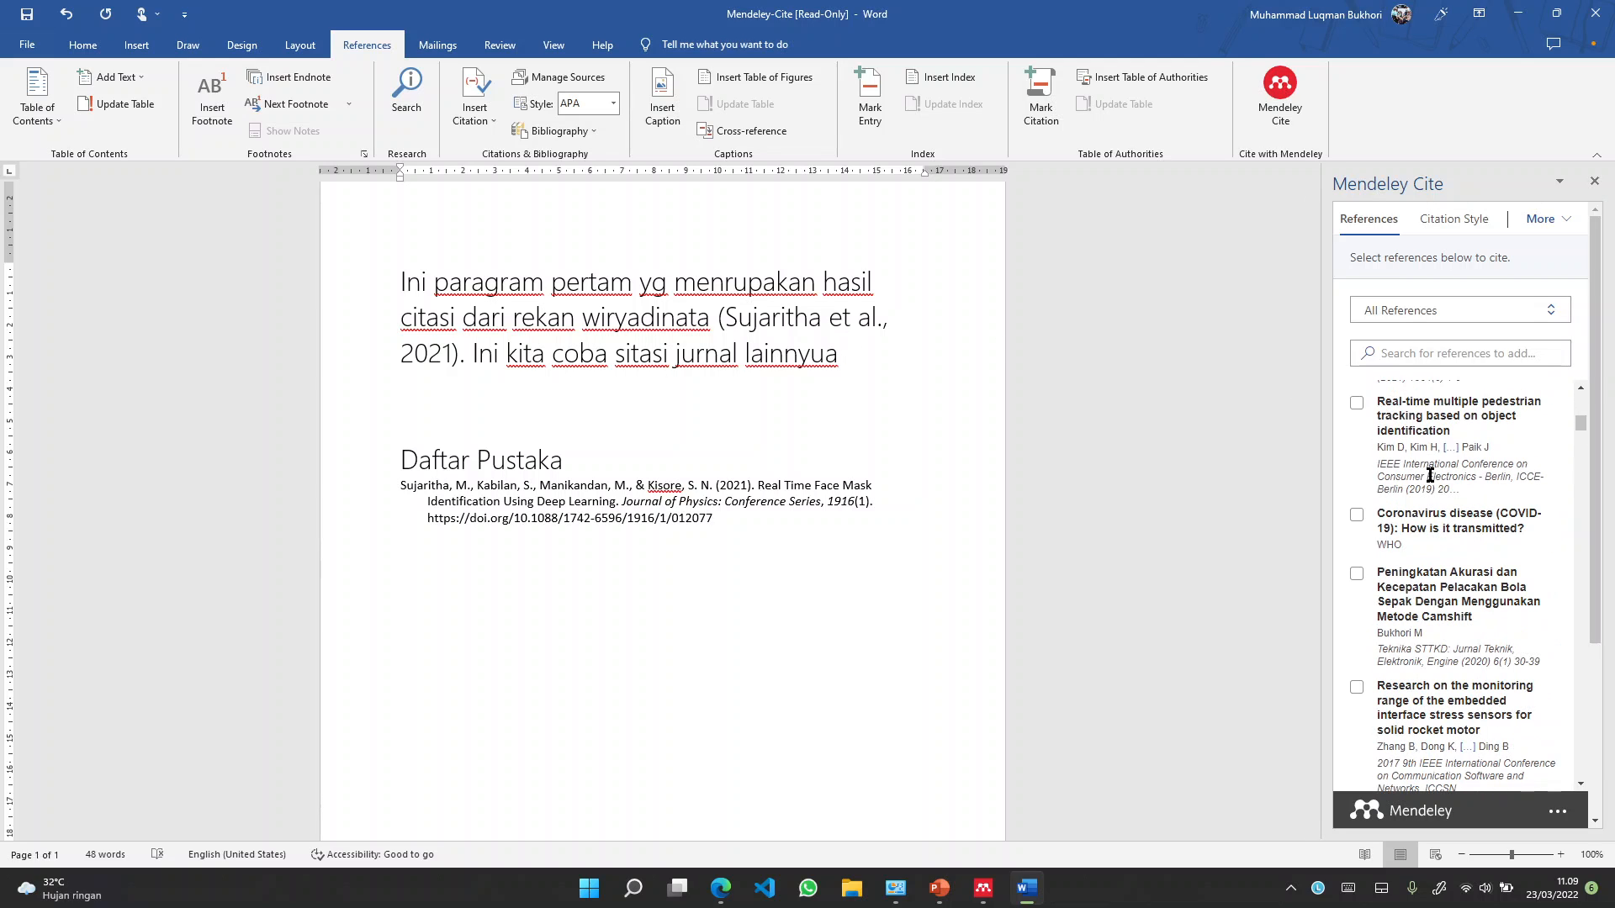
scroll(1429, 476, "down", 3)
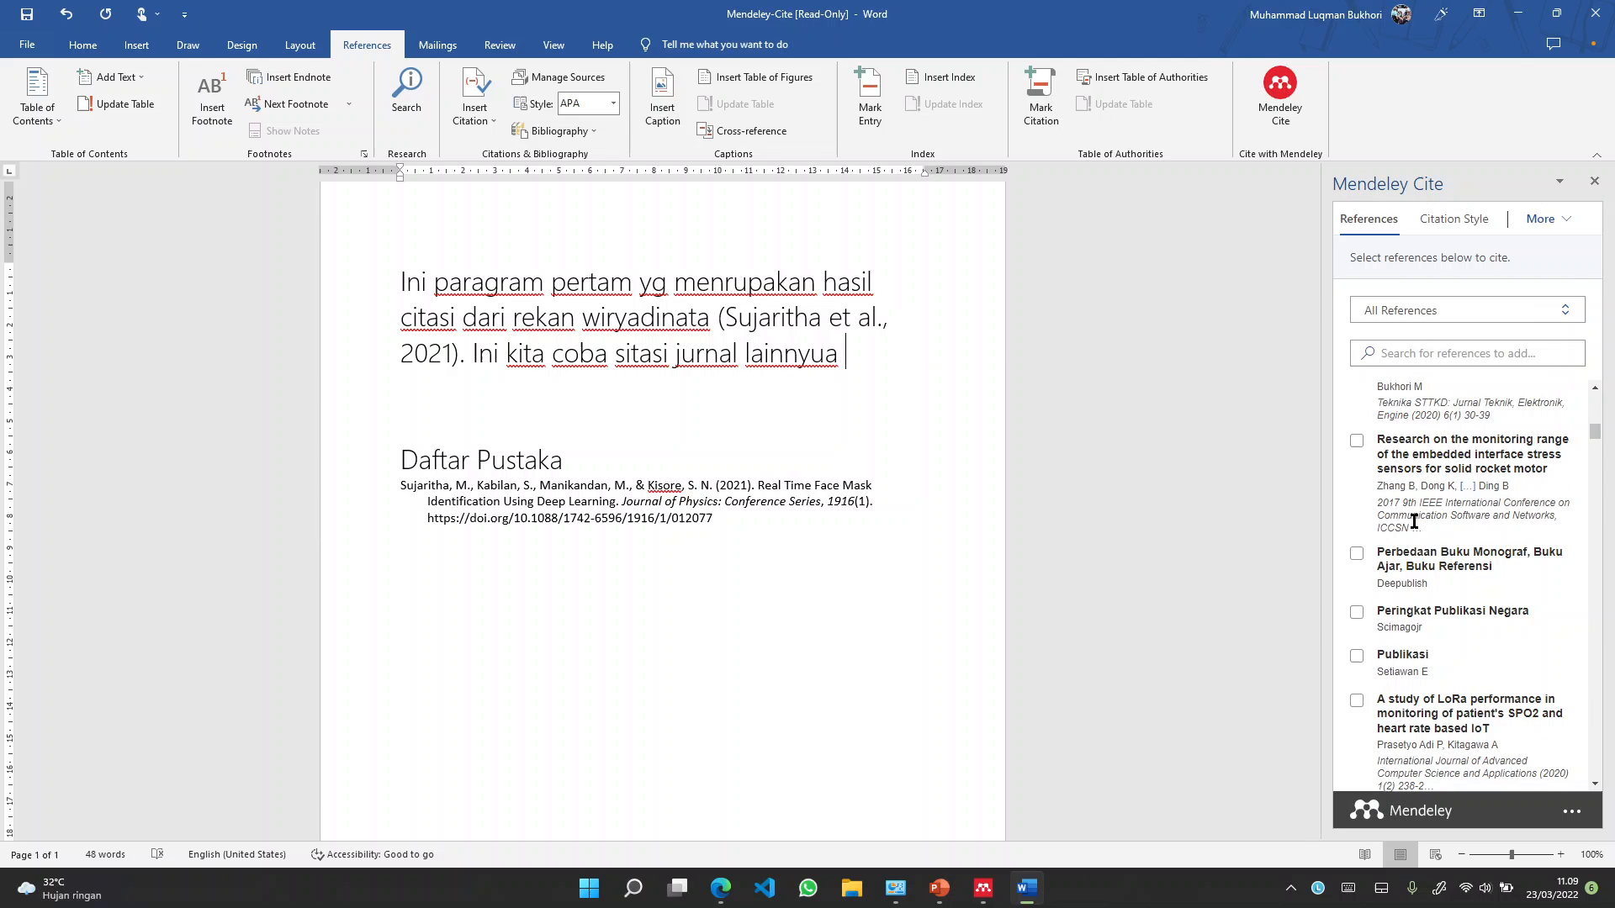
left_click(1359, 444)
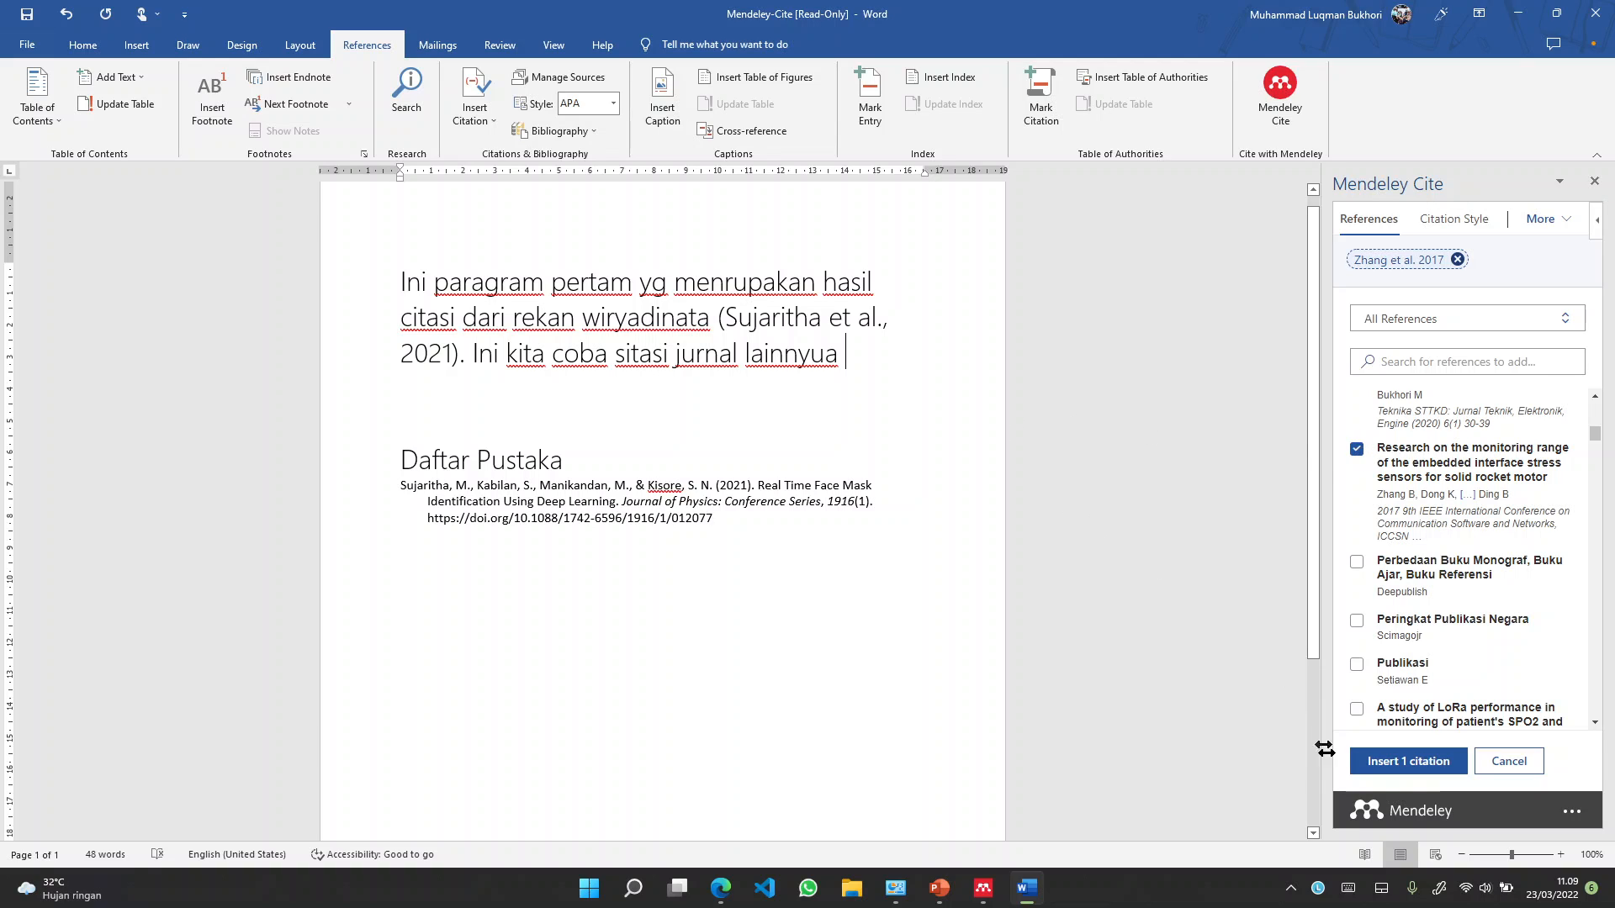
left_click(1404, 761)
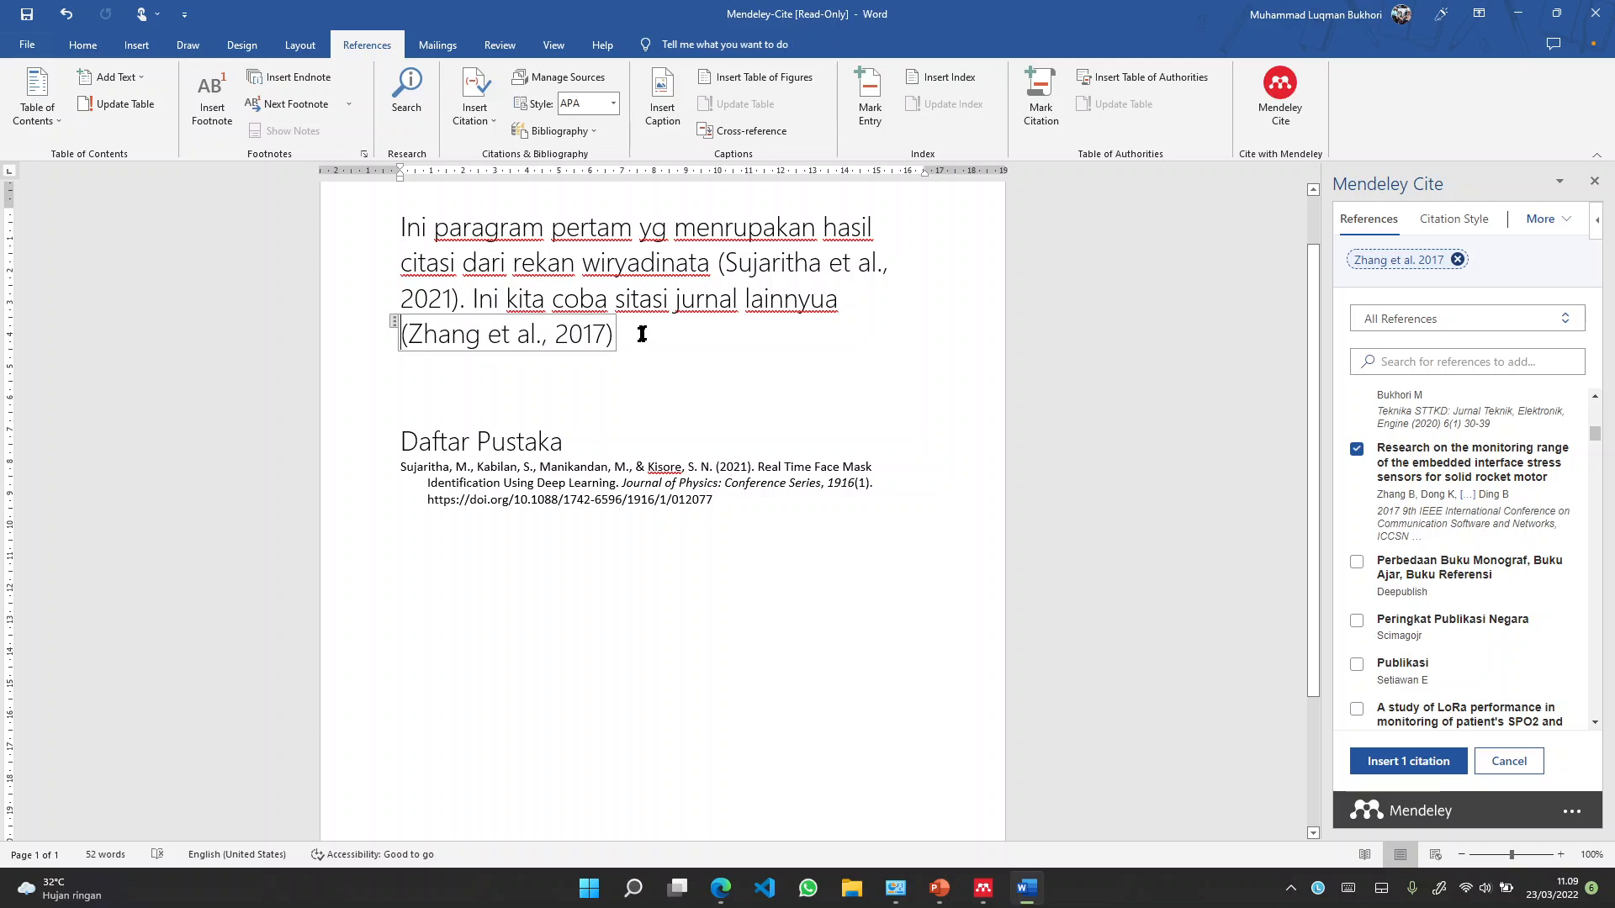
type(".")
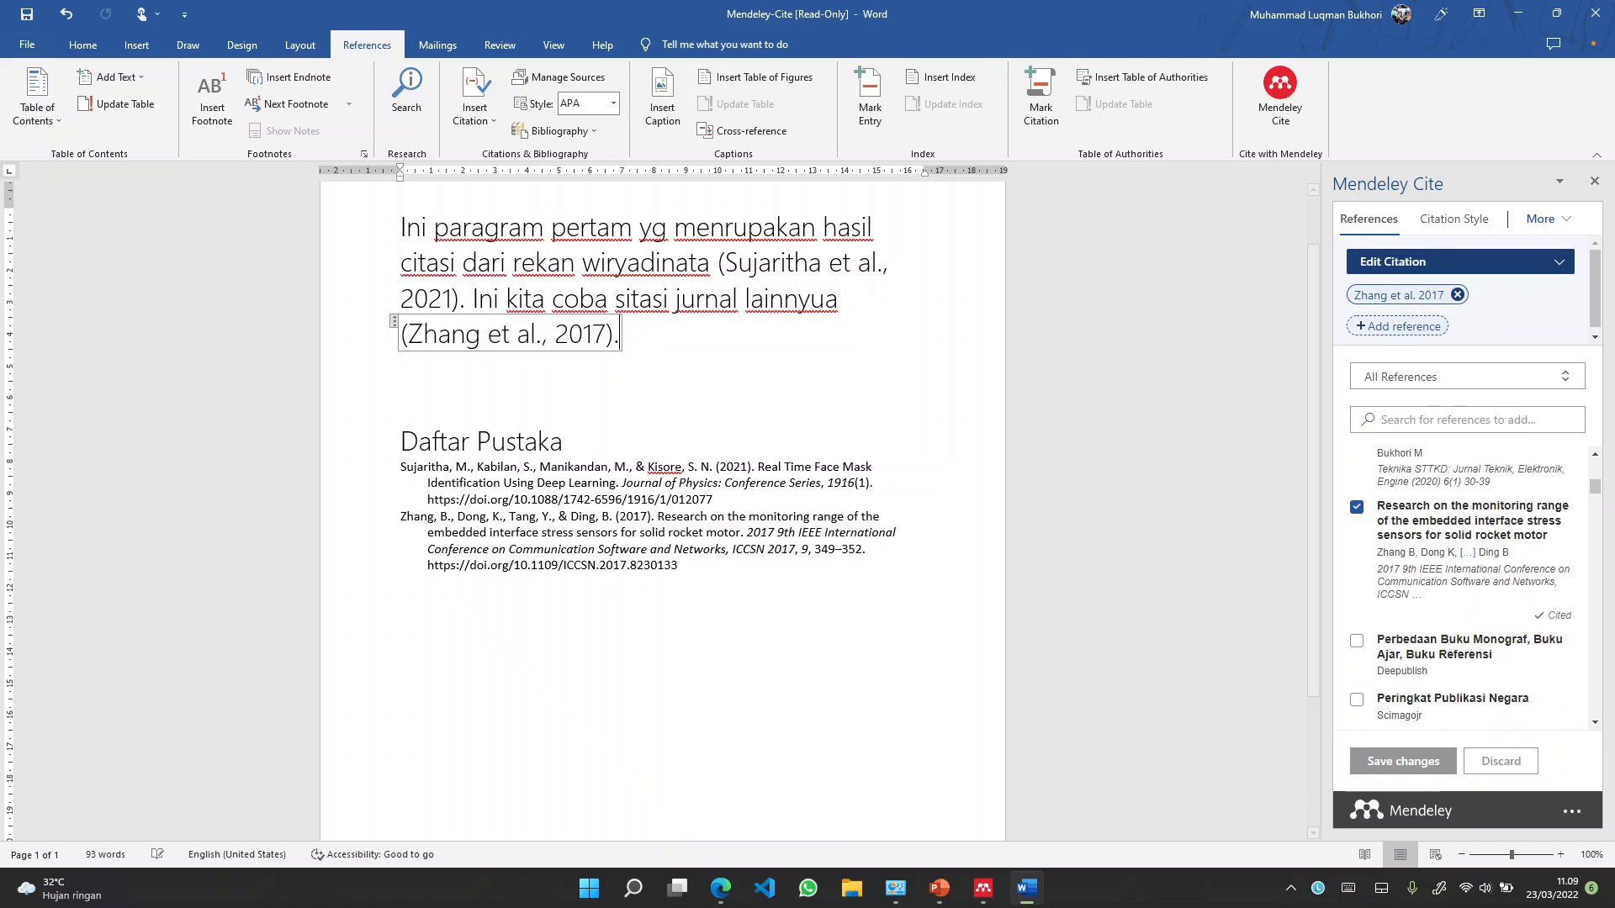
left_click(421, 520)
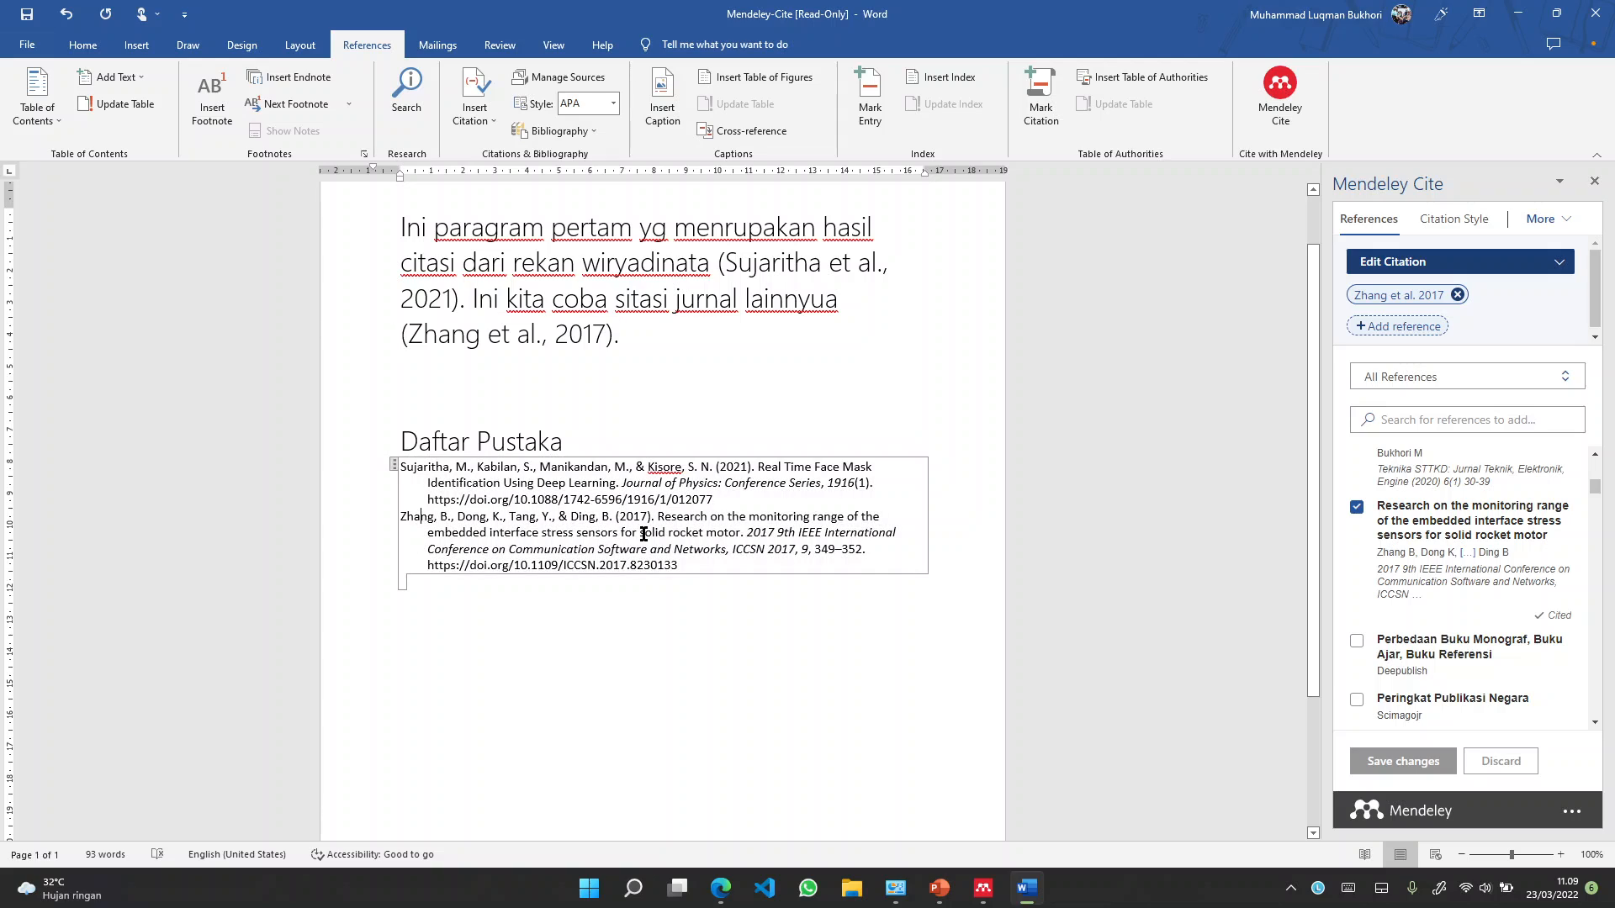
left_click(745, 430)
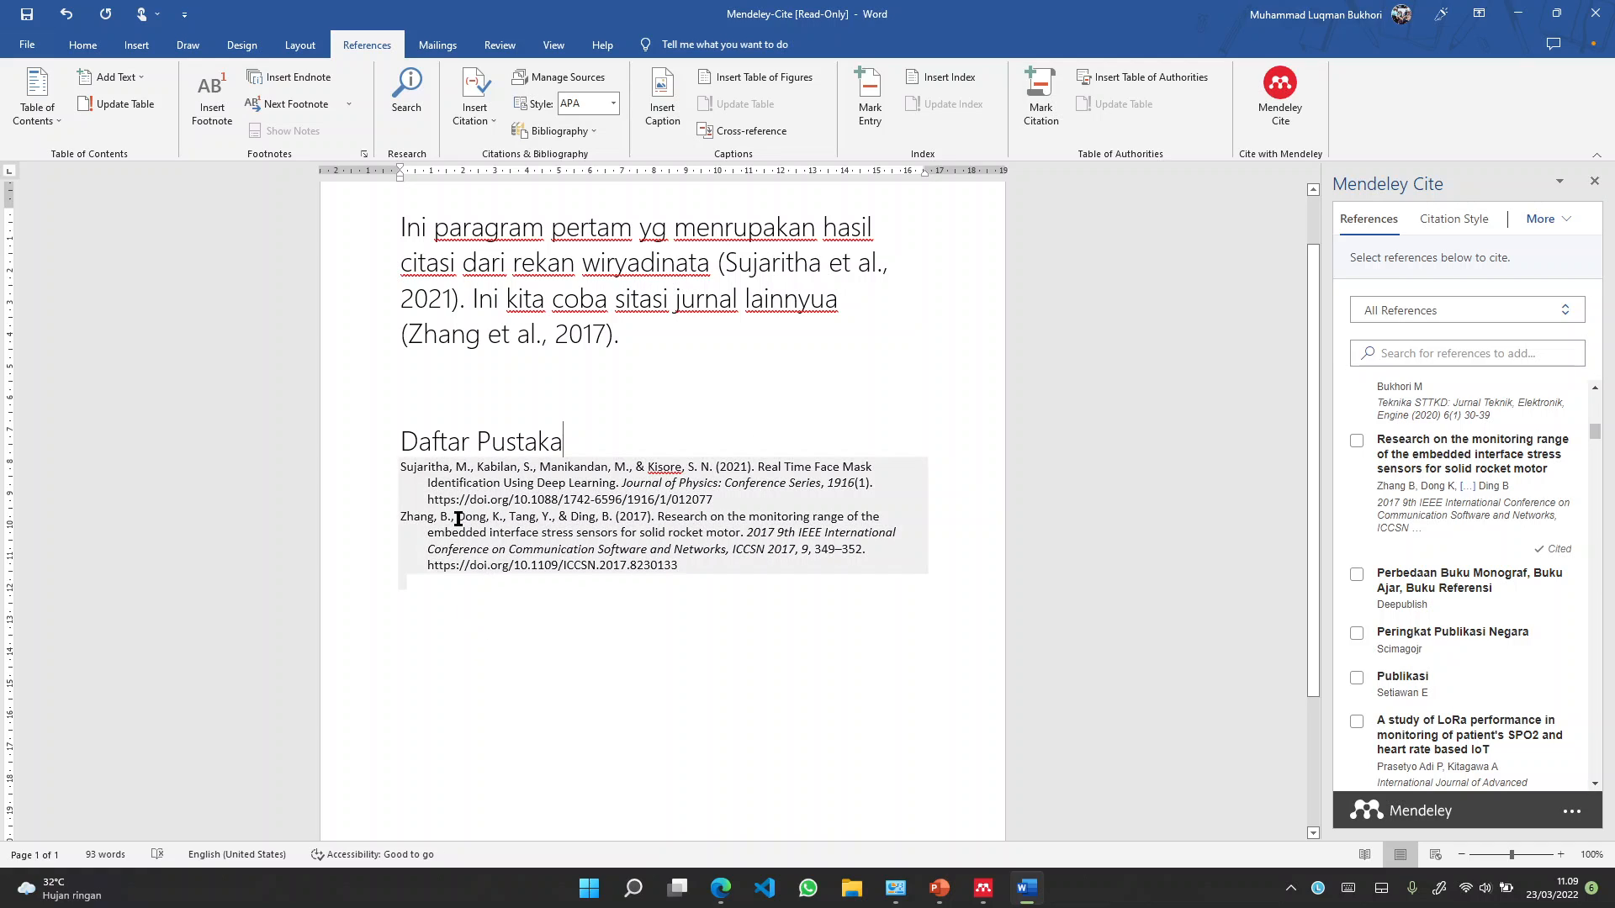
left_click(663, 331)
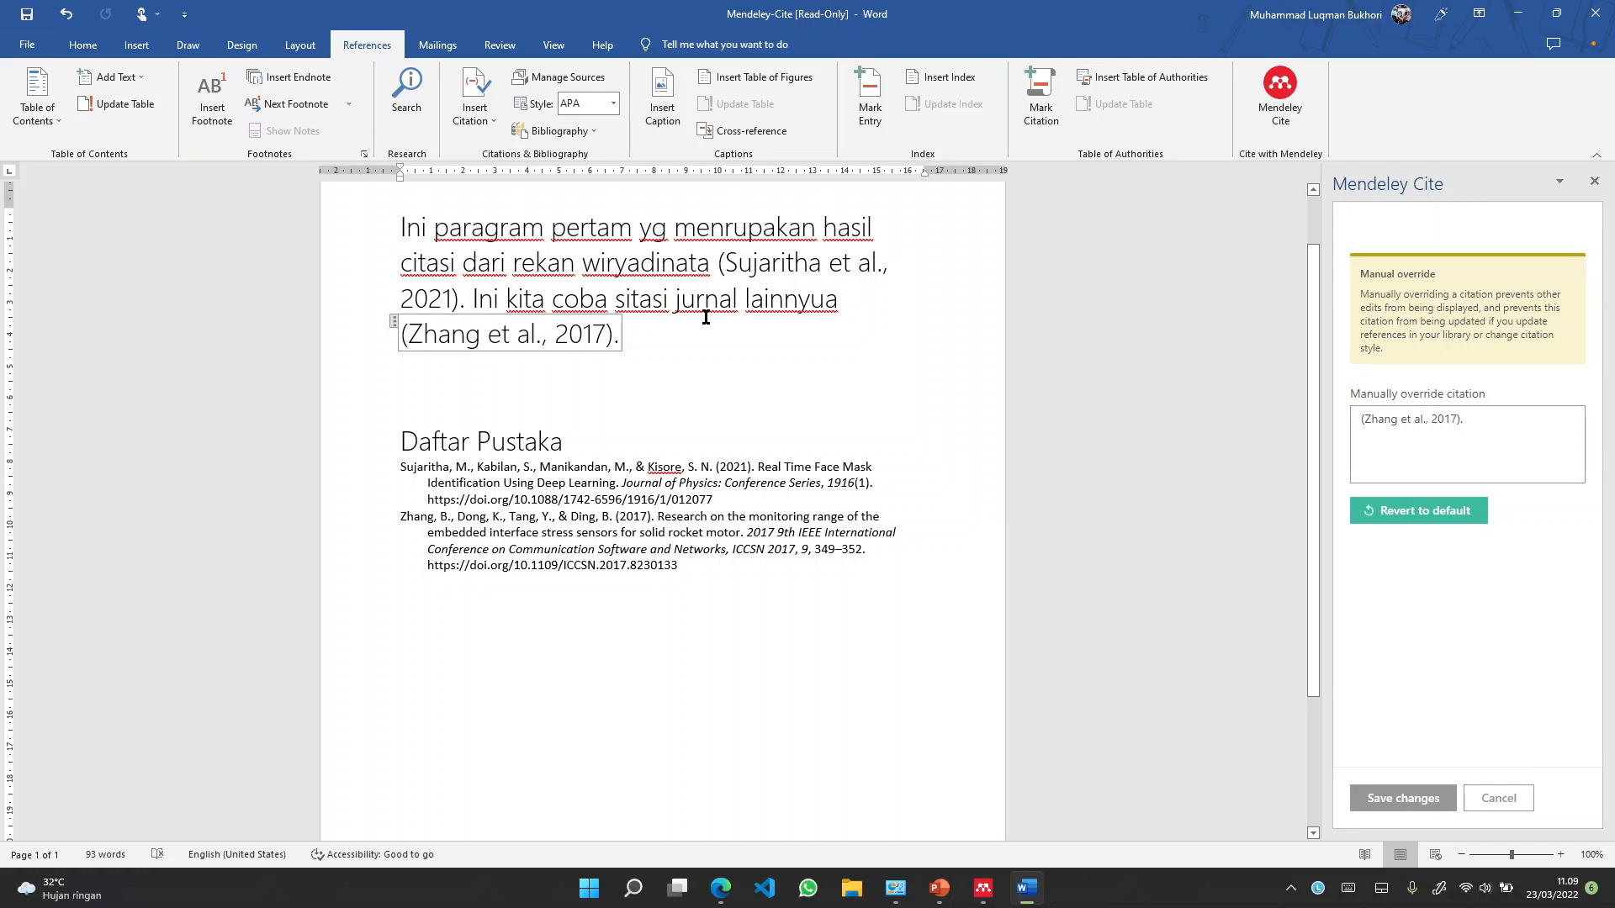
left_click_drag(686, 332, 402, 223)
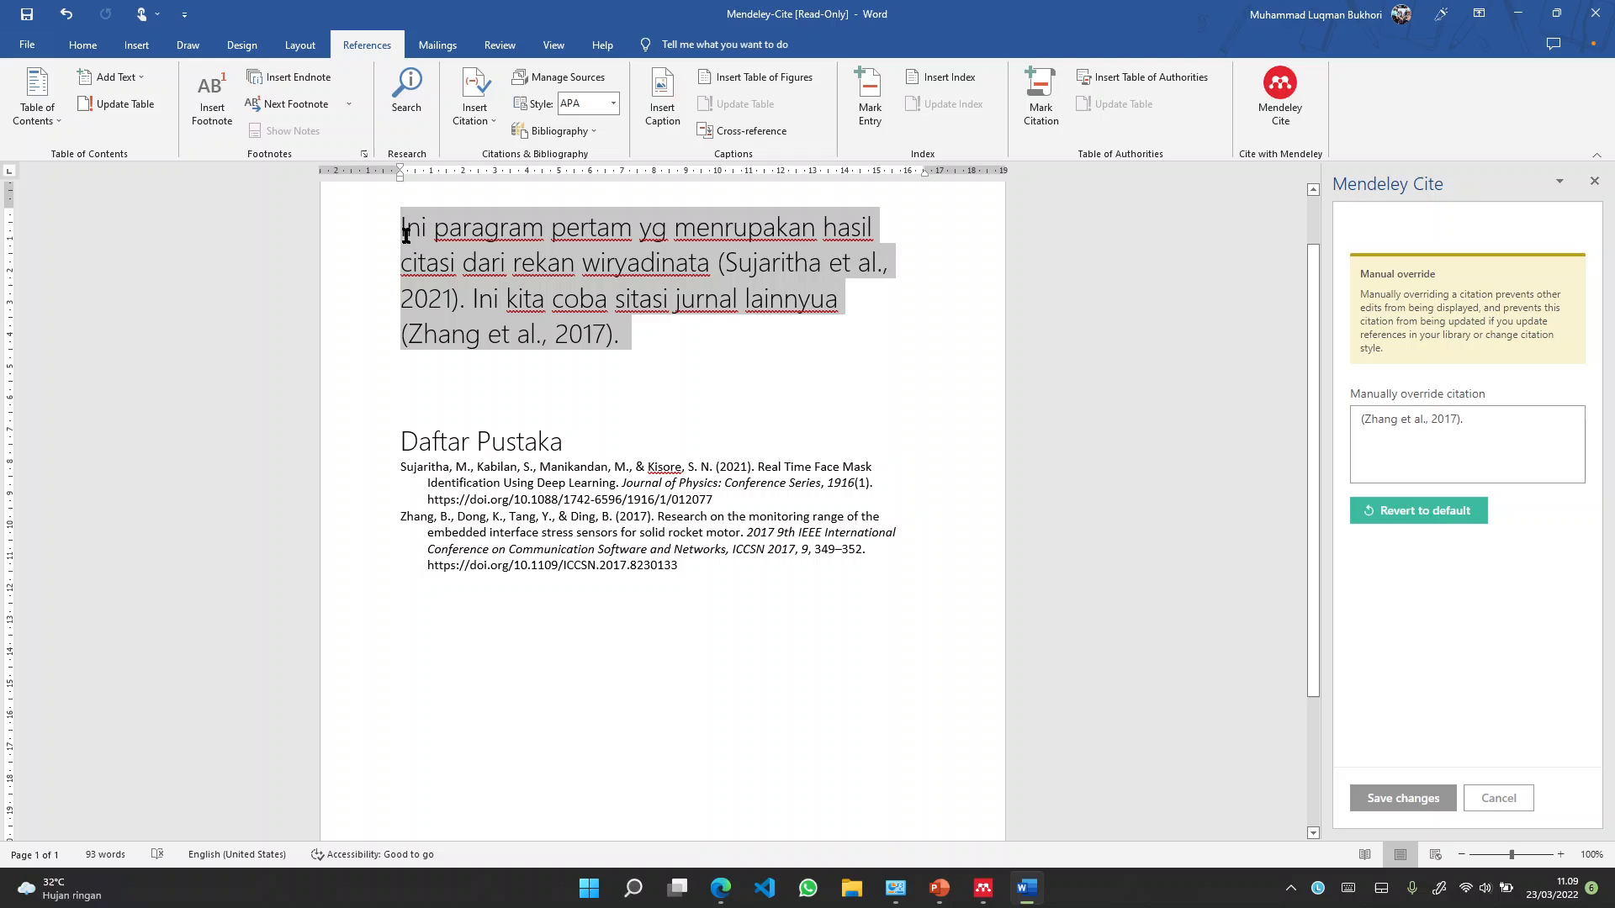
left_click(707, 336)
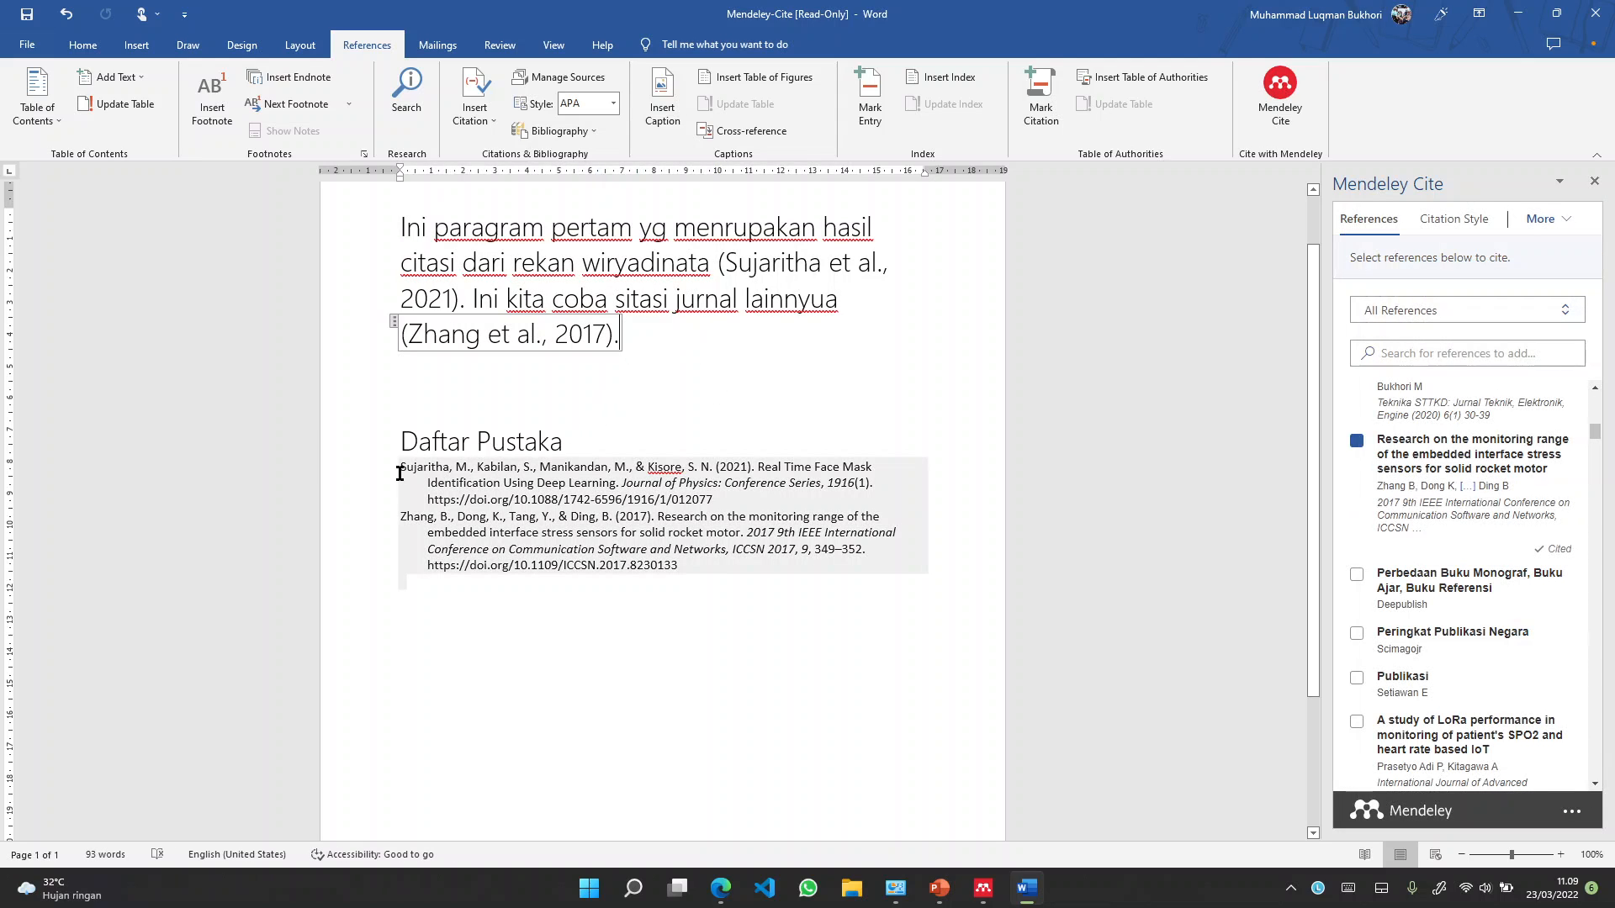
left_click(516, 532)
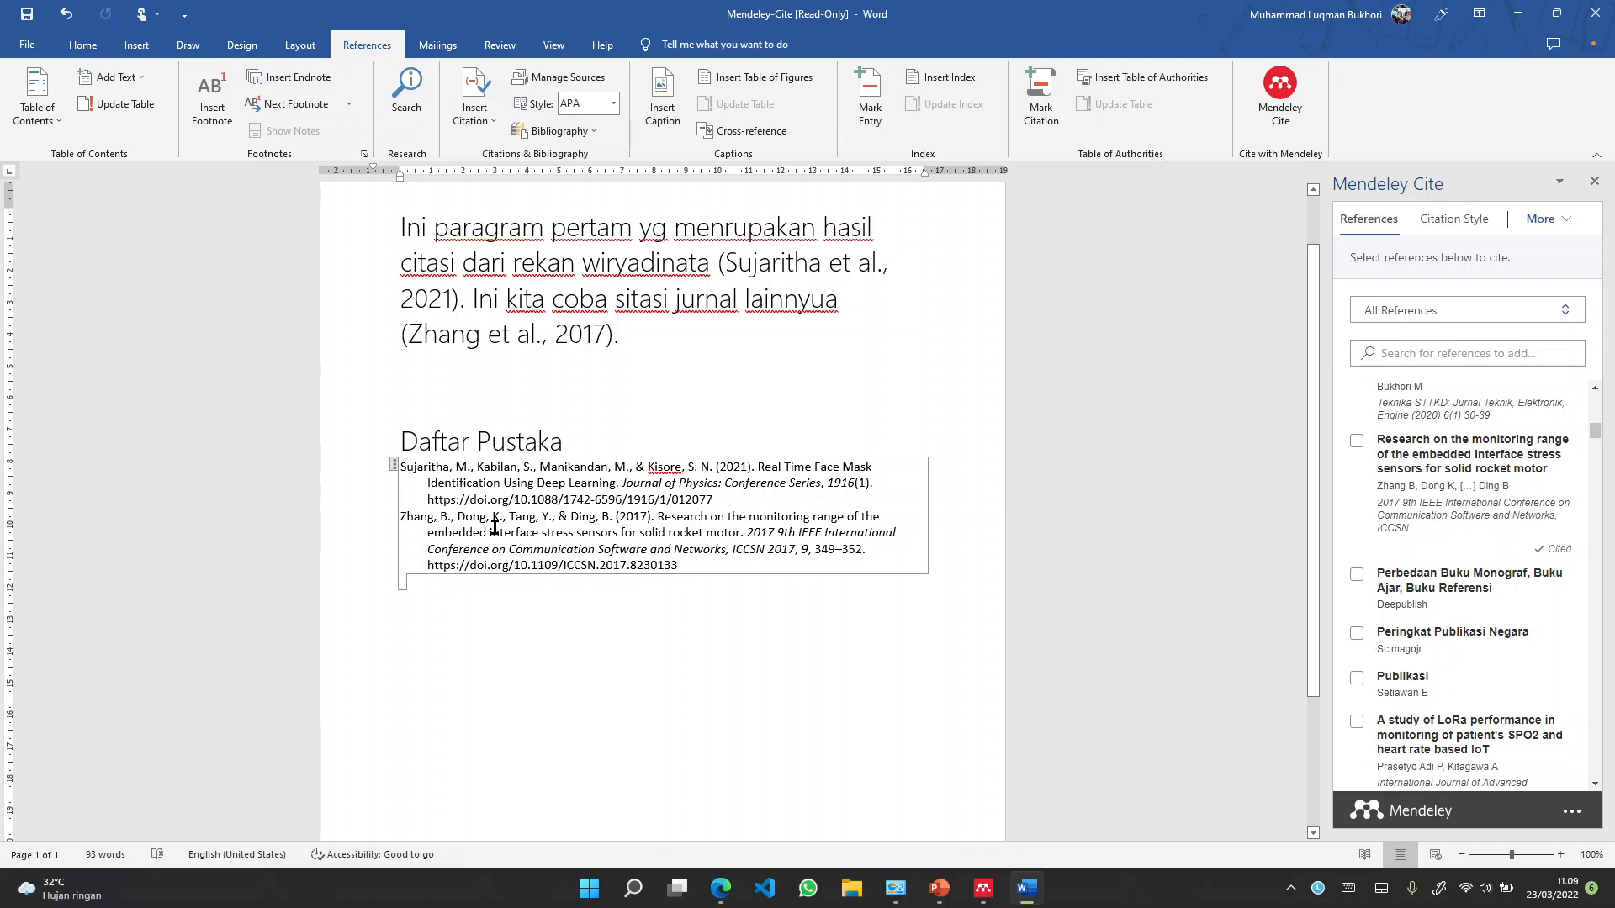
left_click(740, 358)
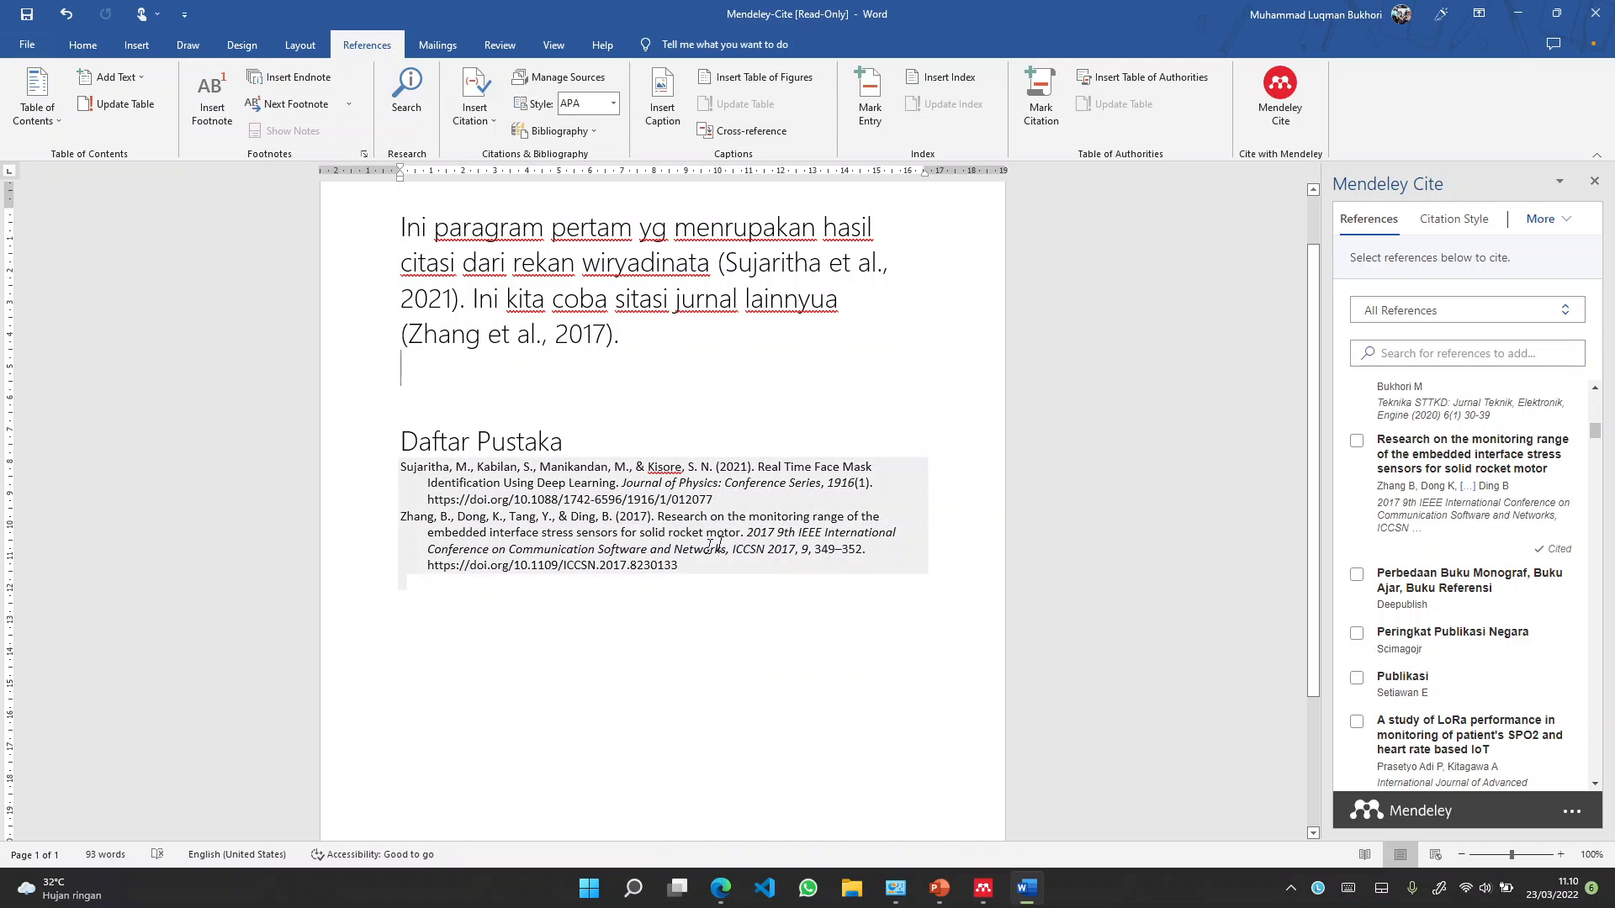
Review the Sujaritha and Zhang entries in the Daftar Pustaka list
left_click(520, 515)
left_click(555, 547)
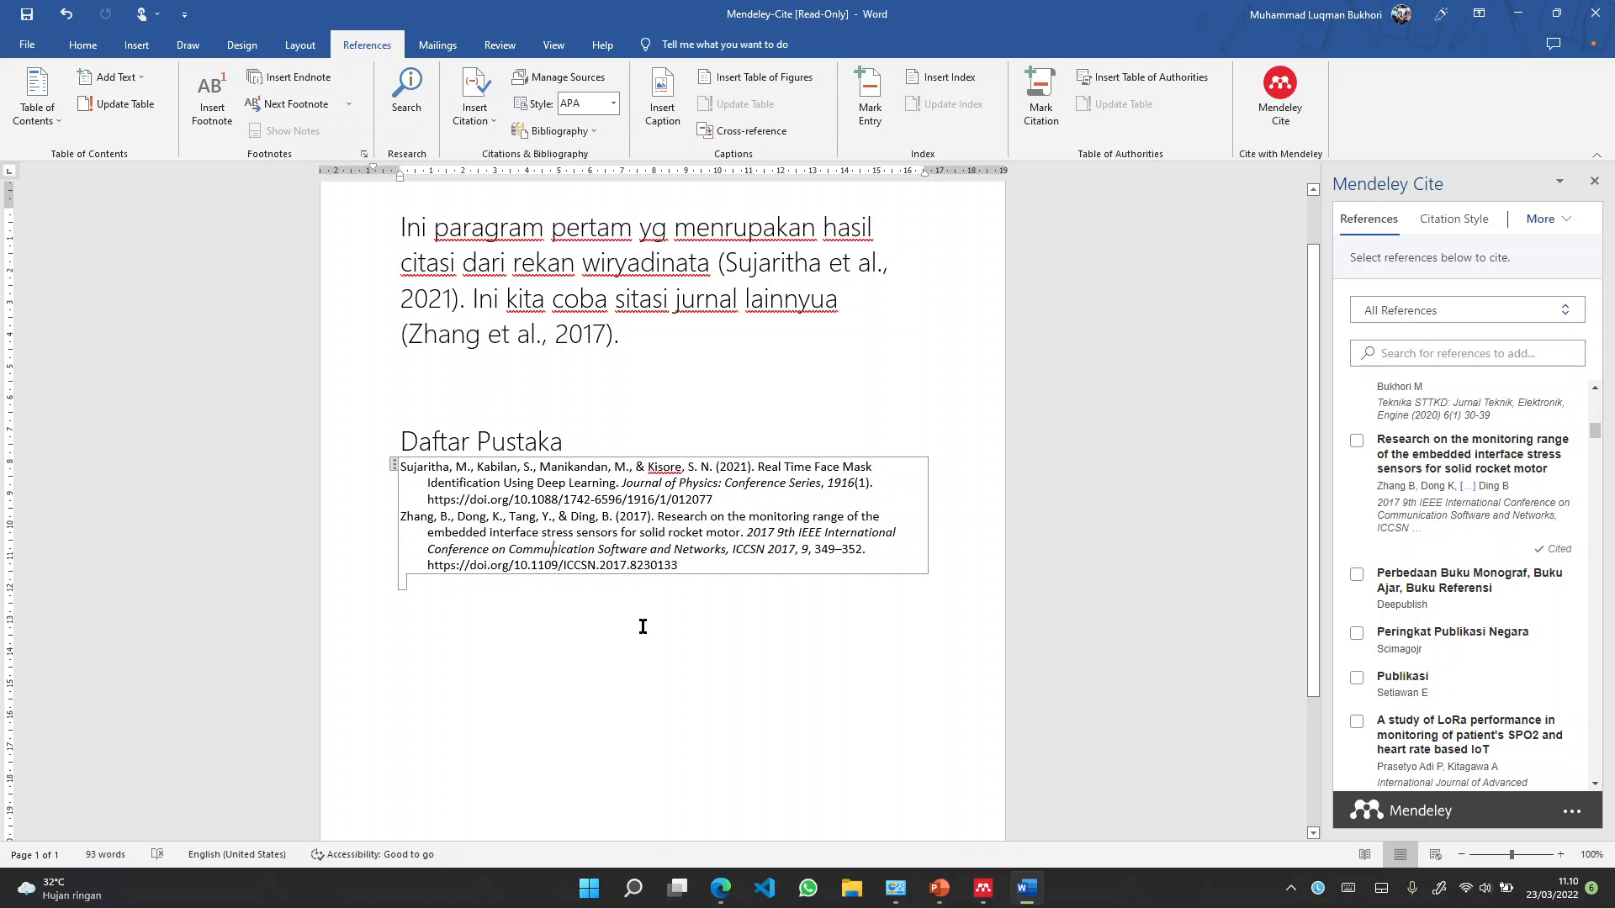
left_click(639, 625)
left_click(546, 497)
left_click(741, 637)
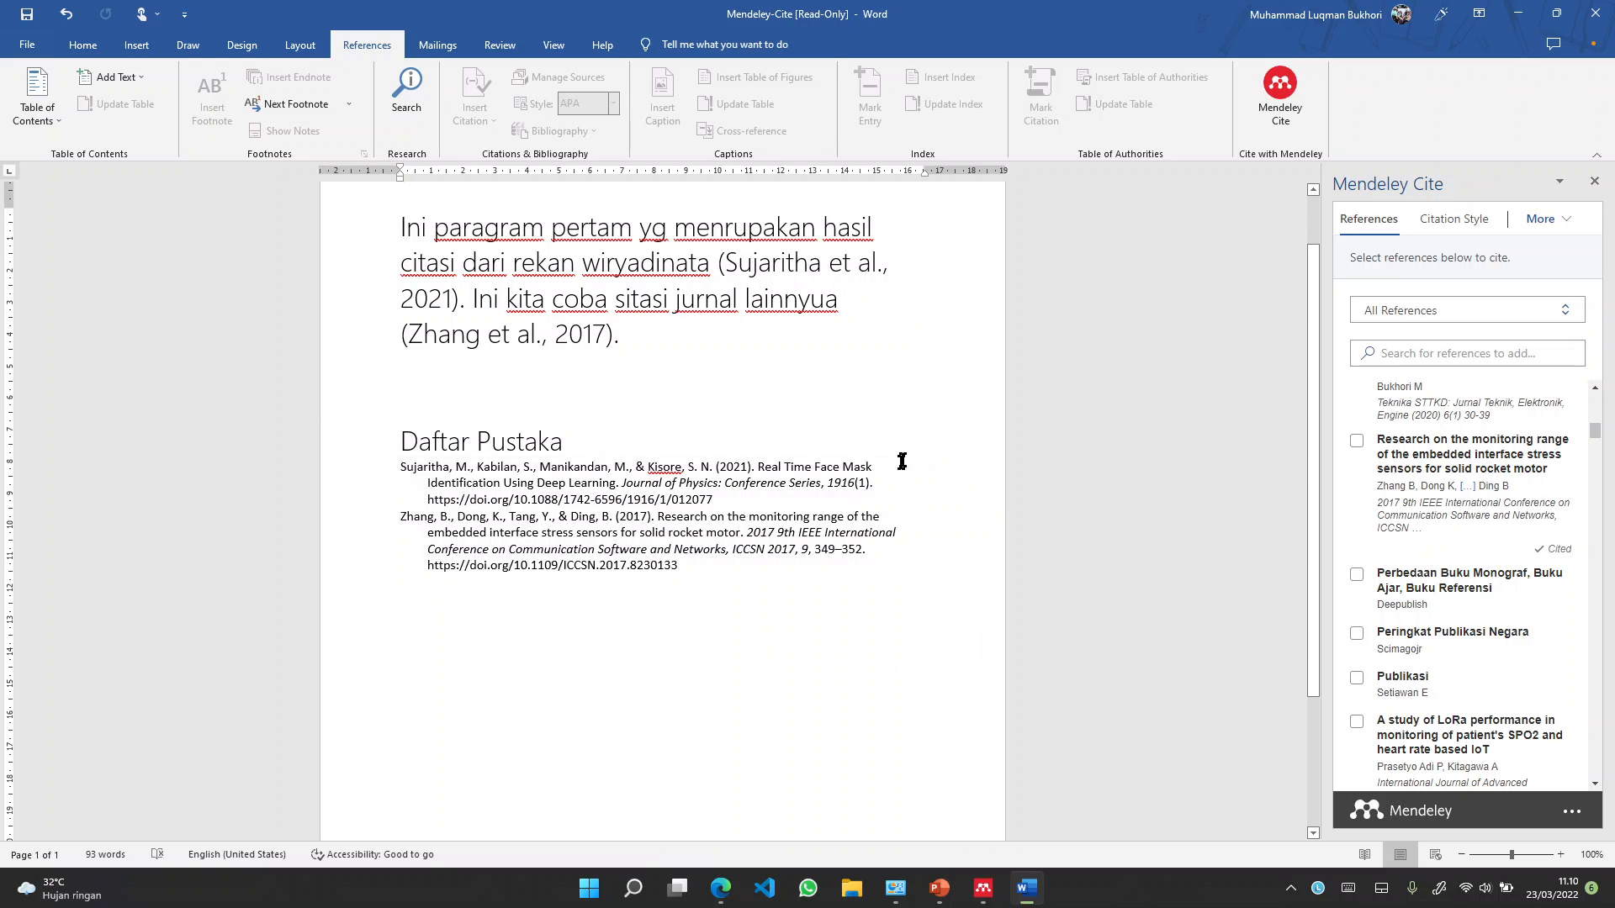
Leave one blank line before Daftar Pustaka, then switch to Mendeley Reference Manager
left_click(677, 339)
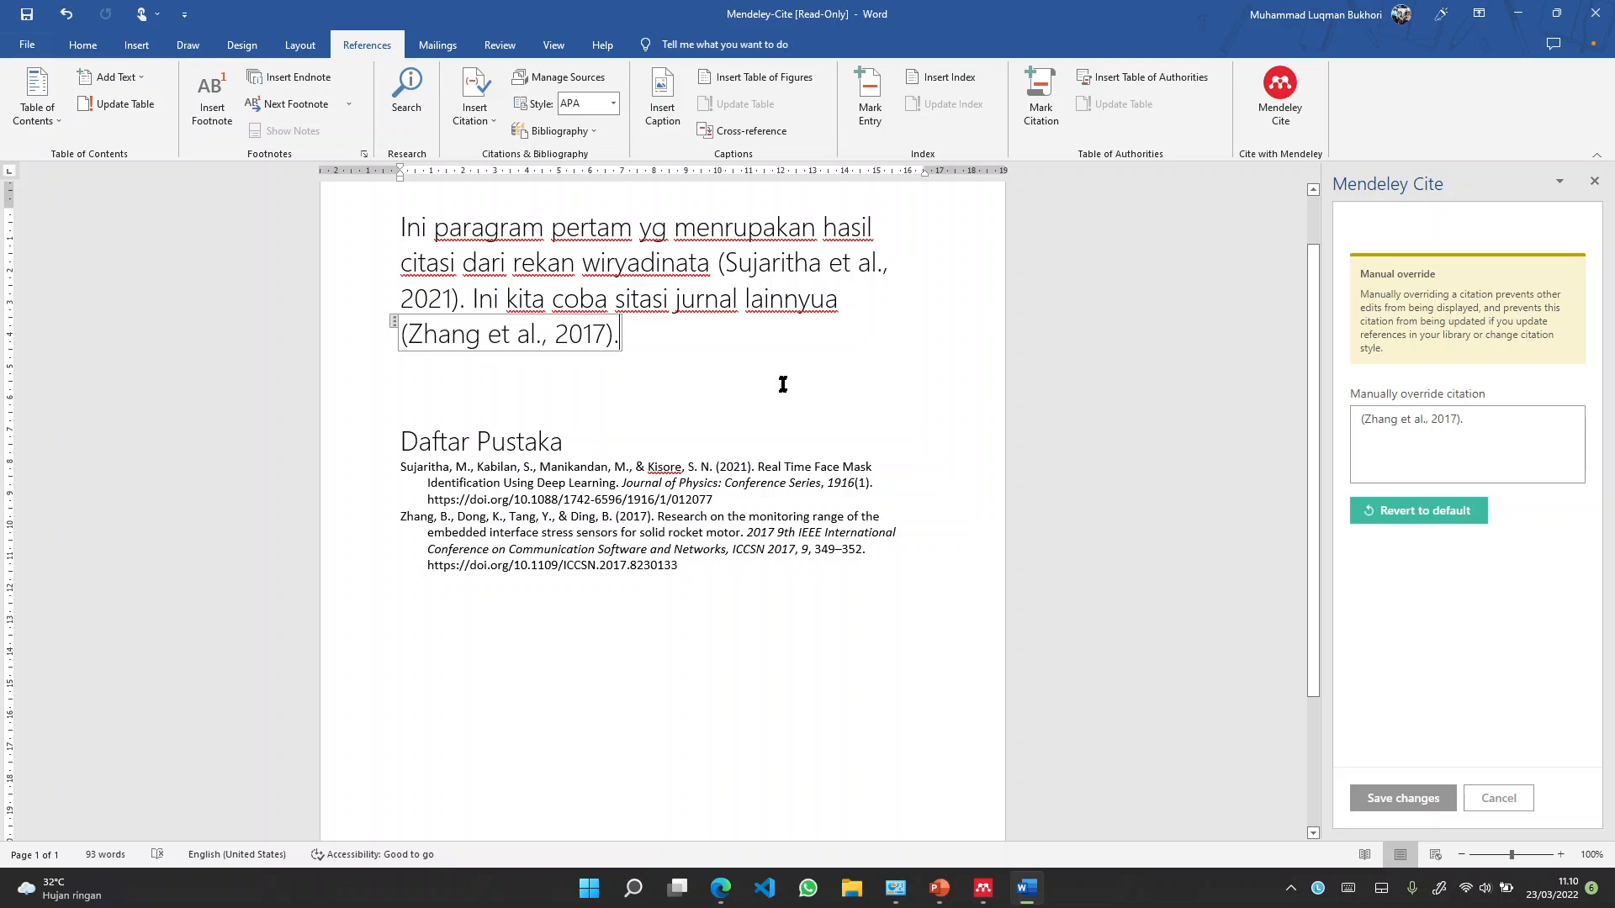
left_click(652, 298)
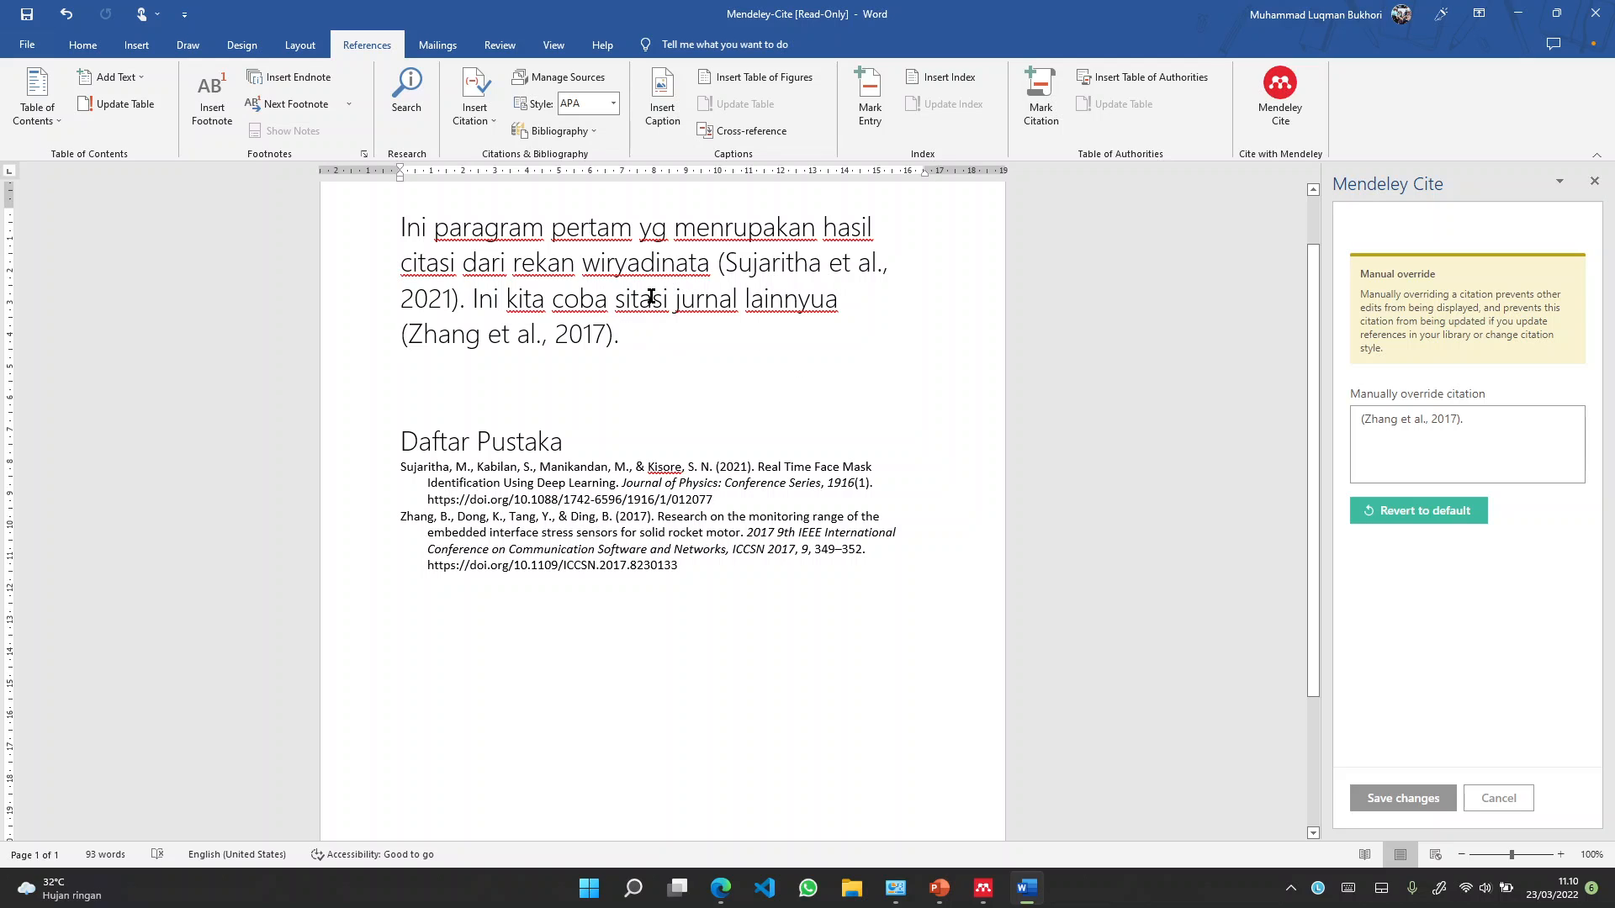
left_click(698, 333)
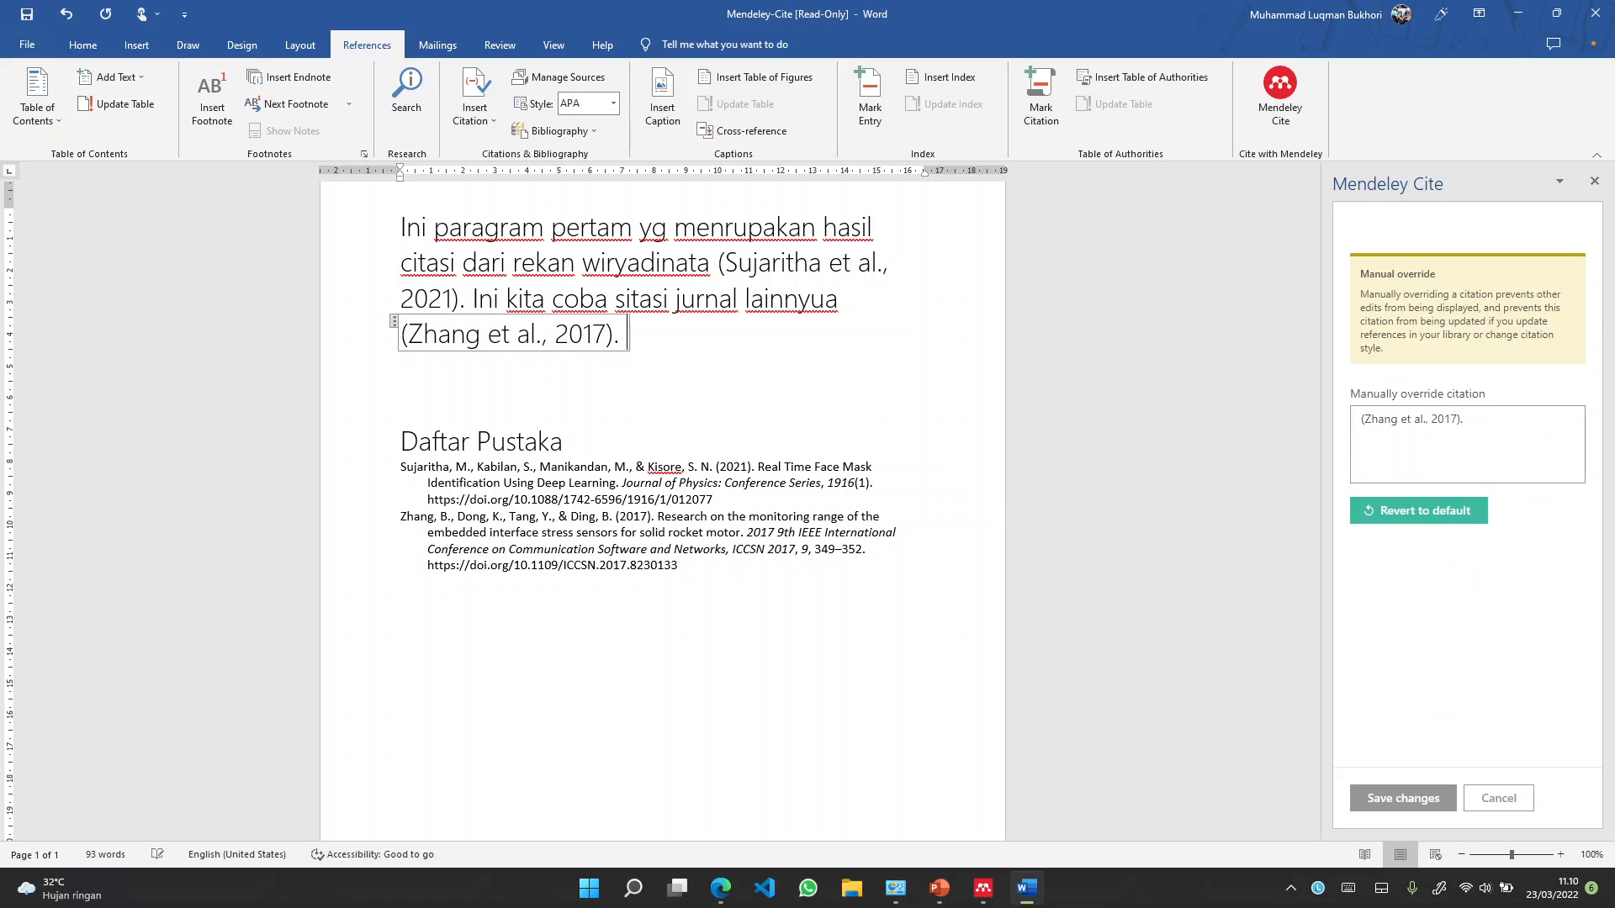
left_click(667, 386)
key("BackSpace")
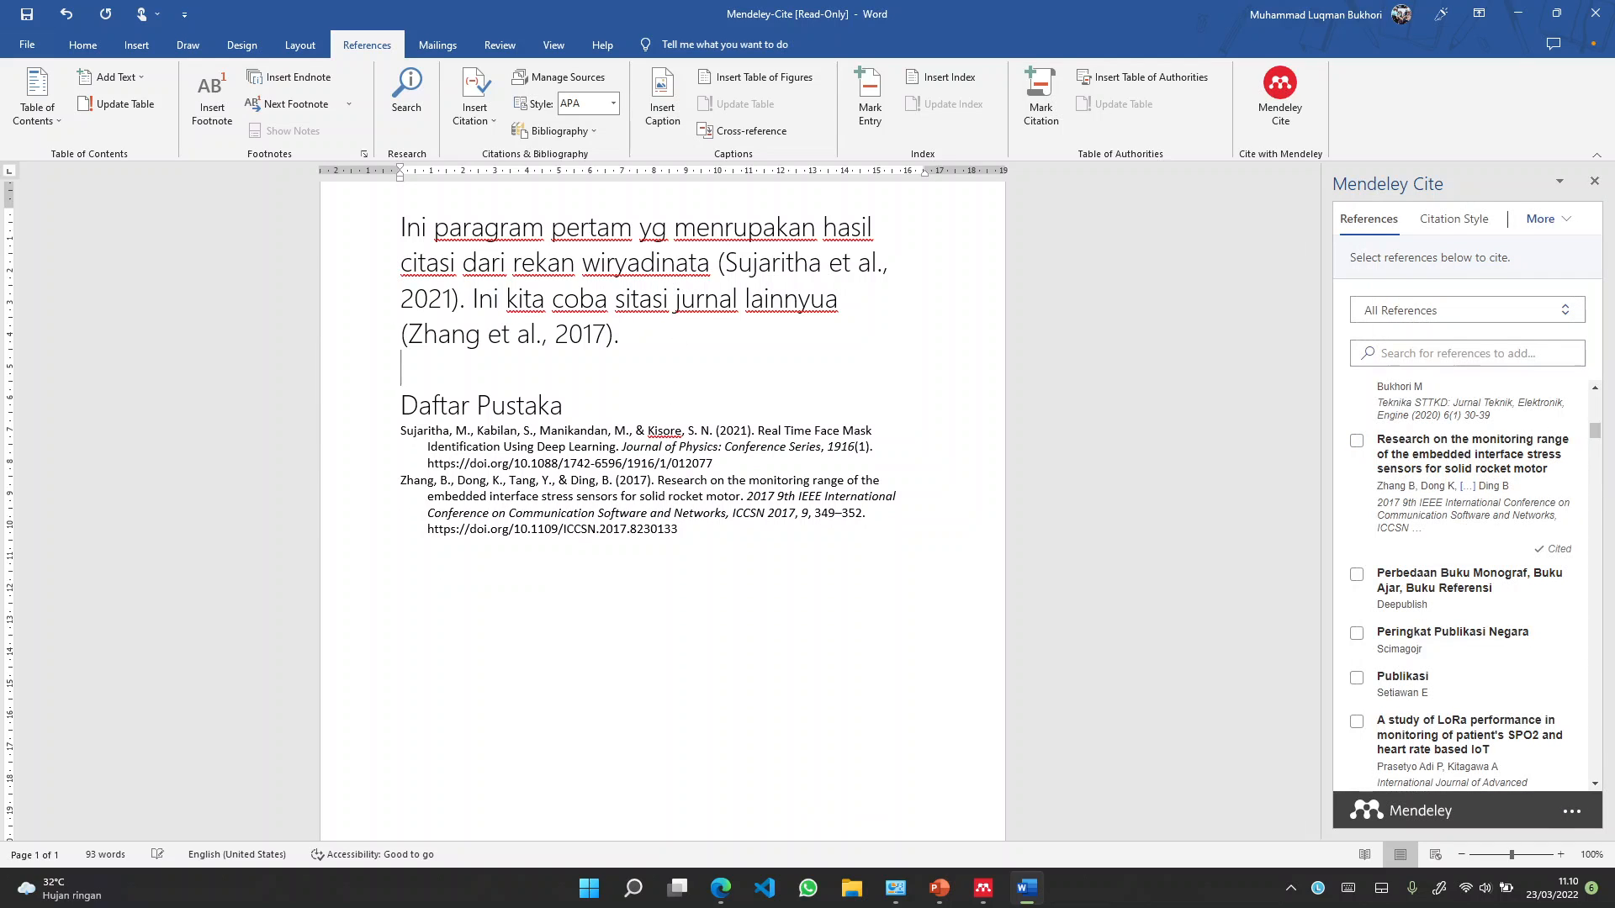
key("BackSpace")
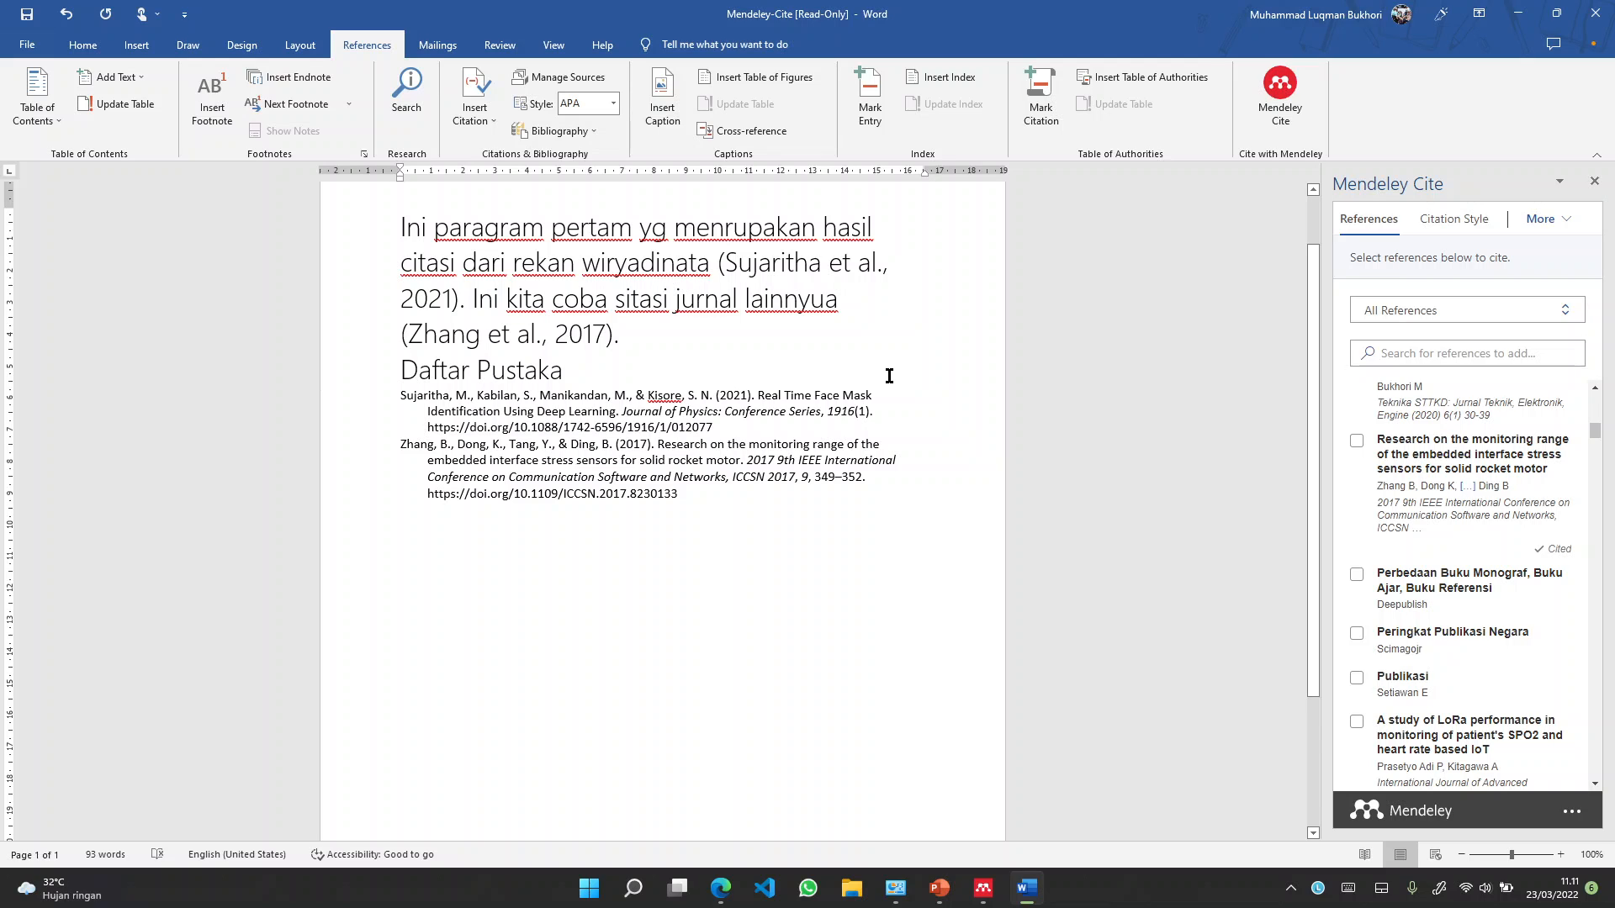
key("Return")
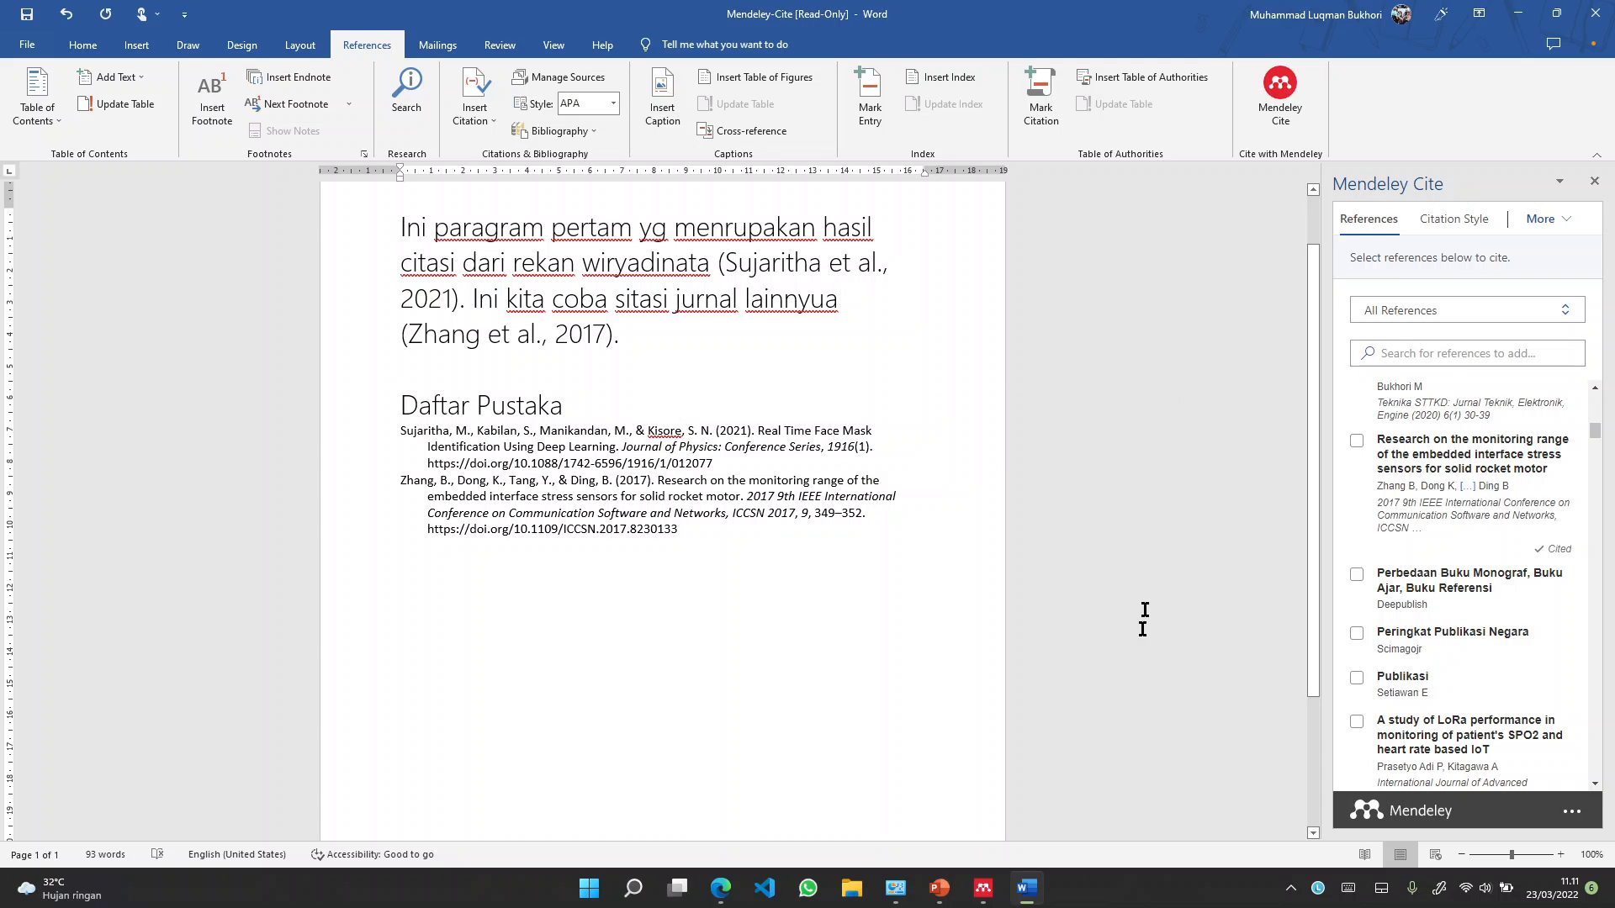
left_click(981, 891)
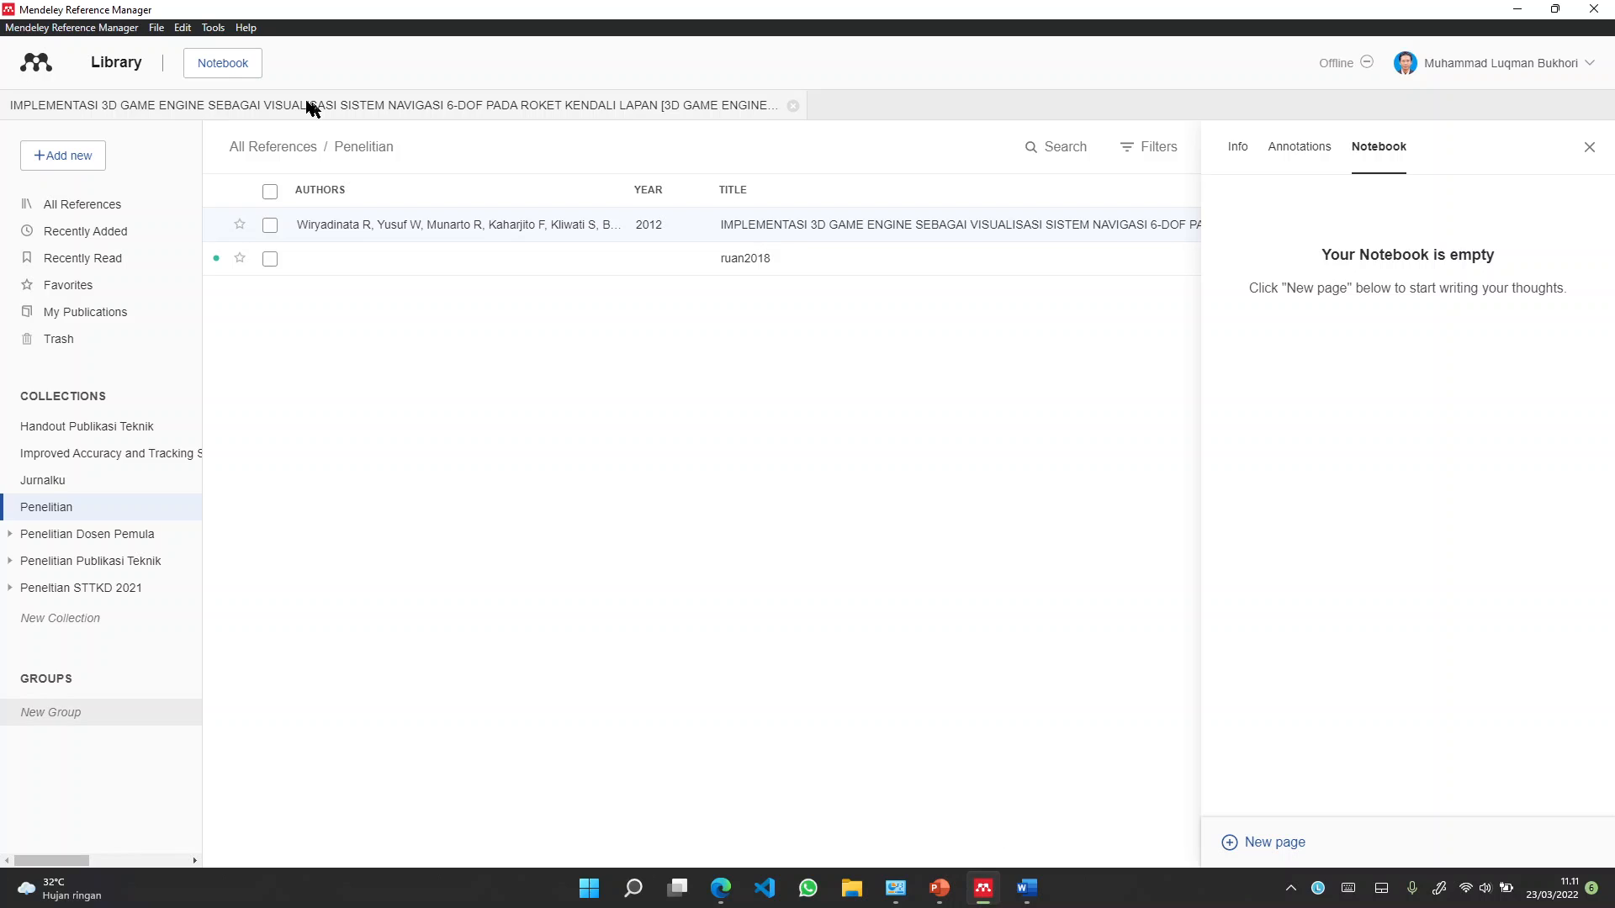
Choose Tools > Install Mendeley Cite for Microsoft Word to open its install page
left_click(215, 30)
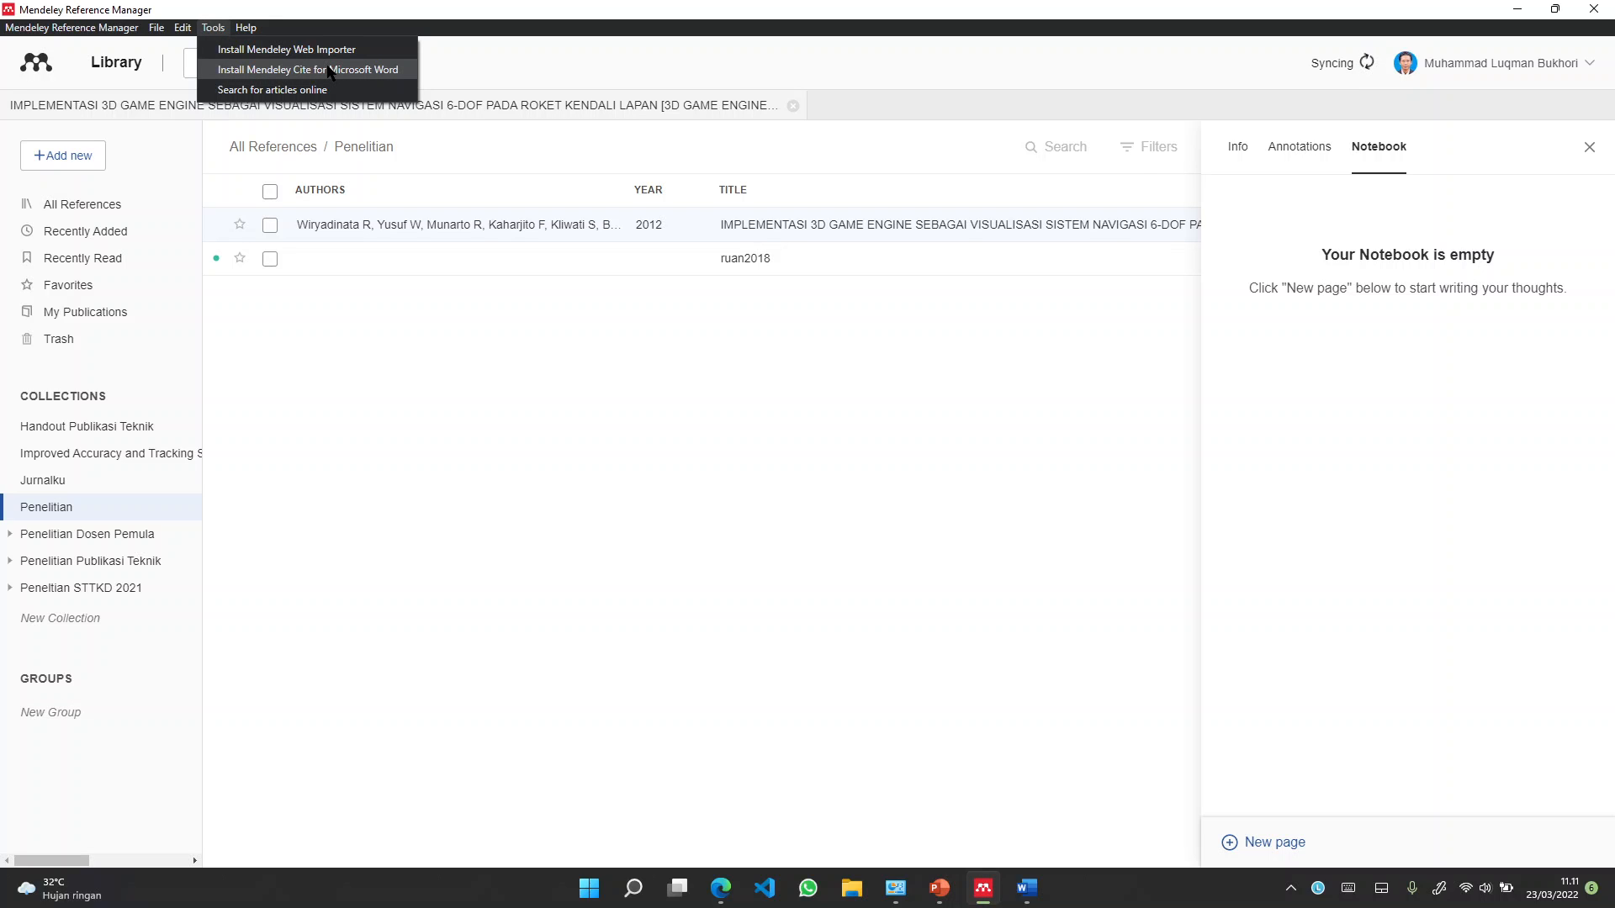
left_click(374, 74)
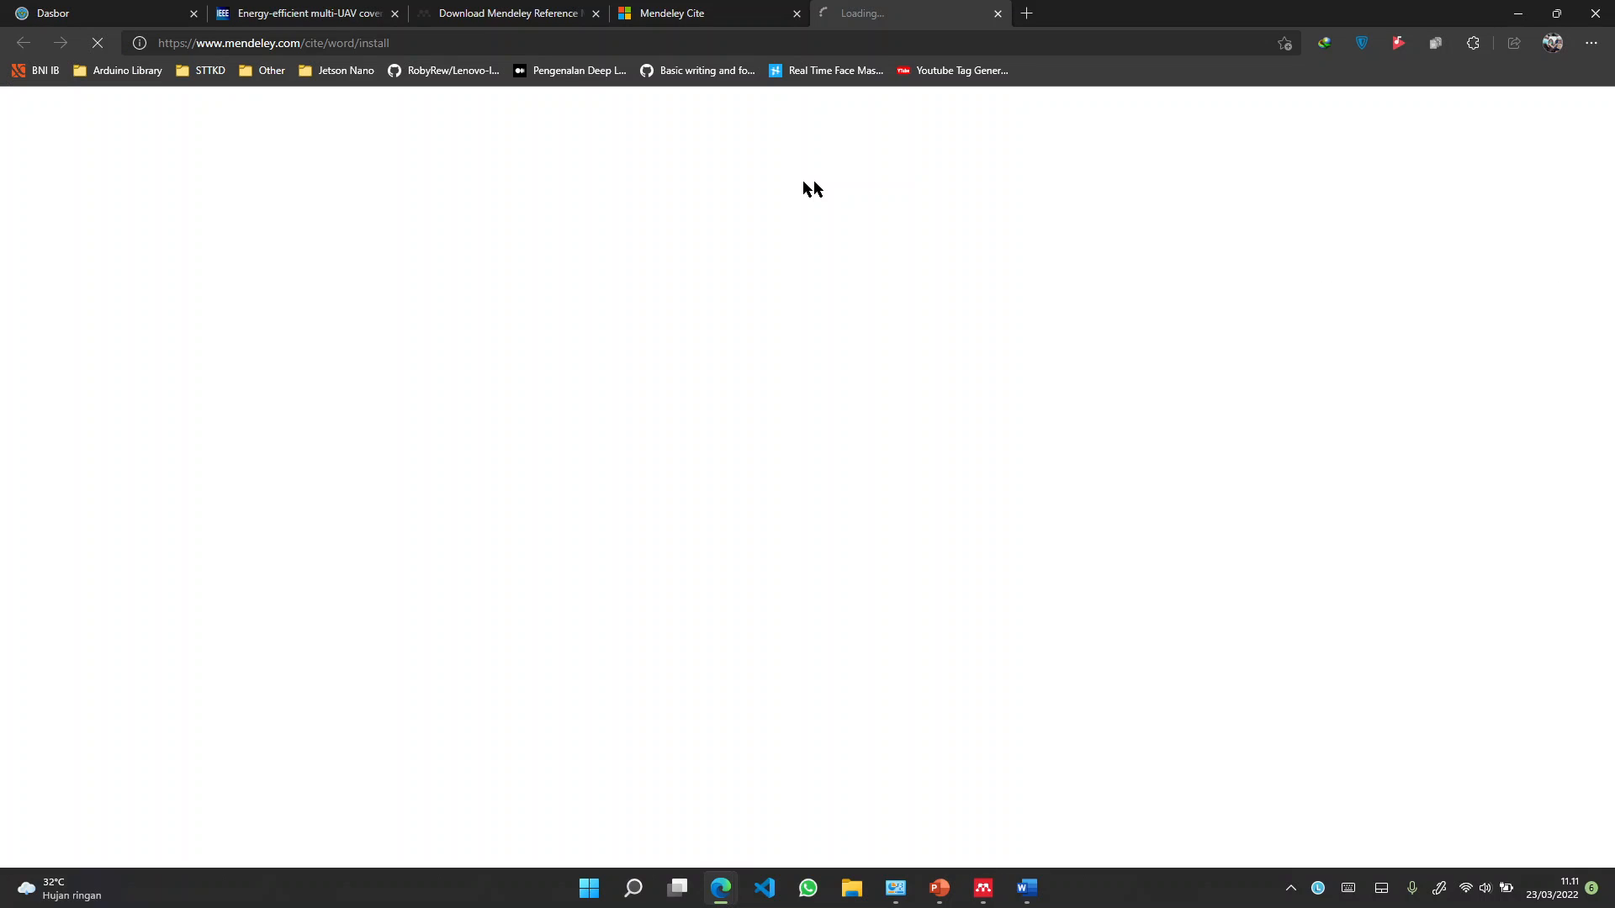
Close the extra browser tabs: older Mendeley Cite, Mendeley download, multi-UAV paper and Dasbor
left_click(796, 13)
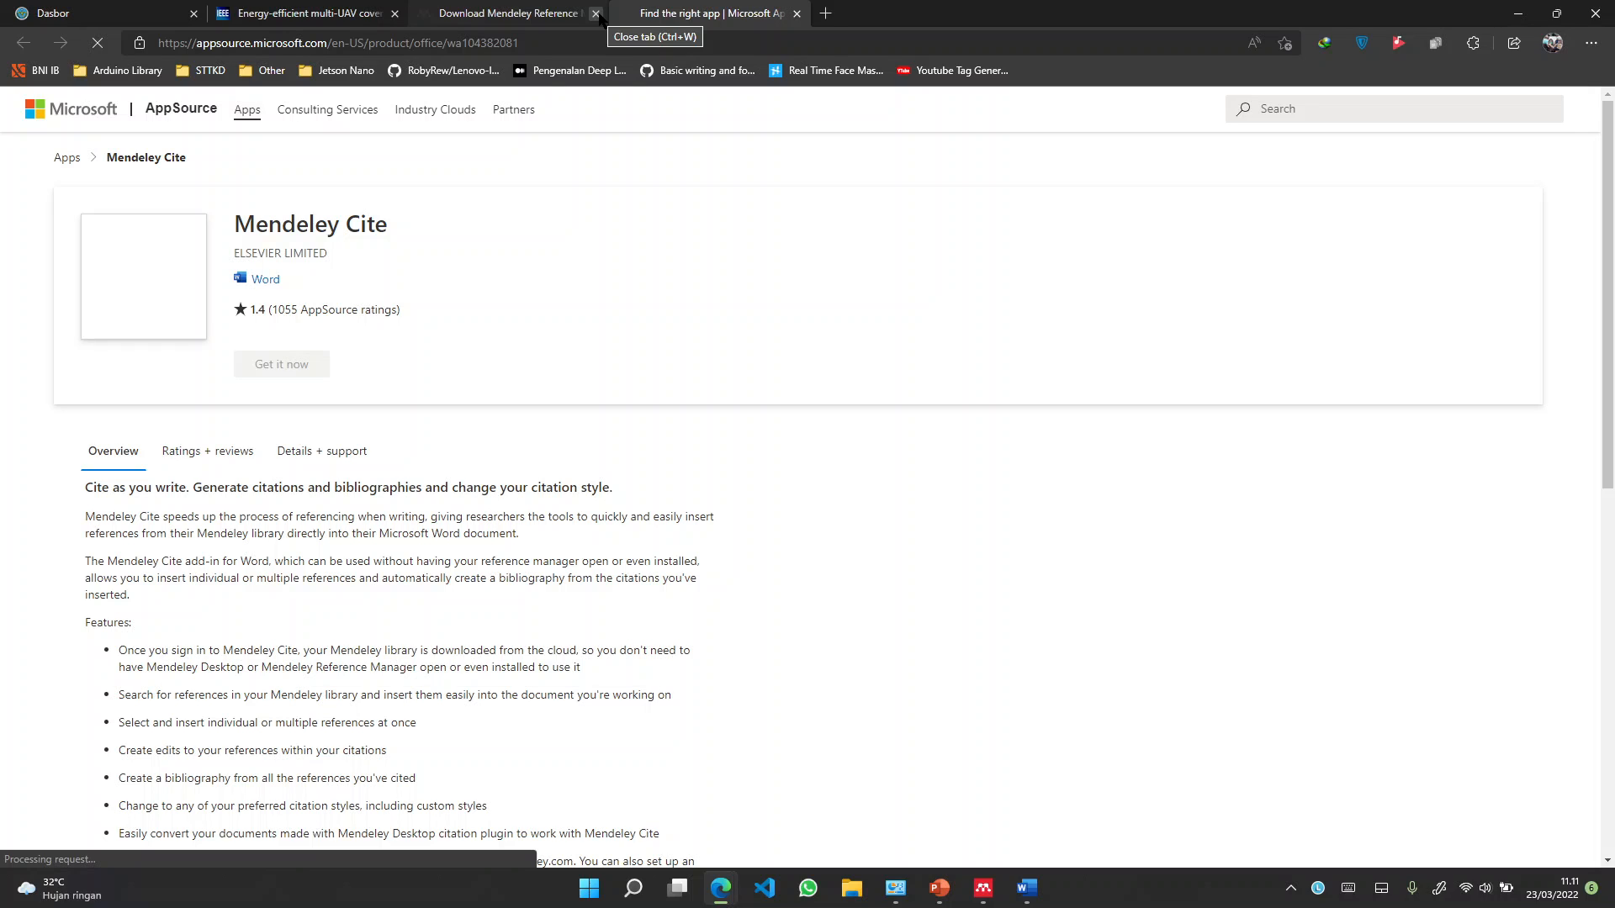
left_click(597, 13)
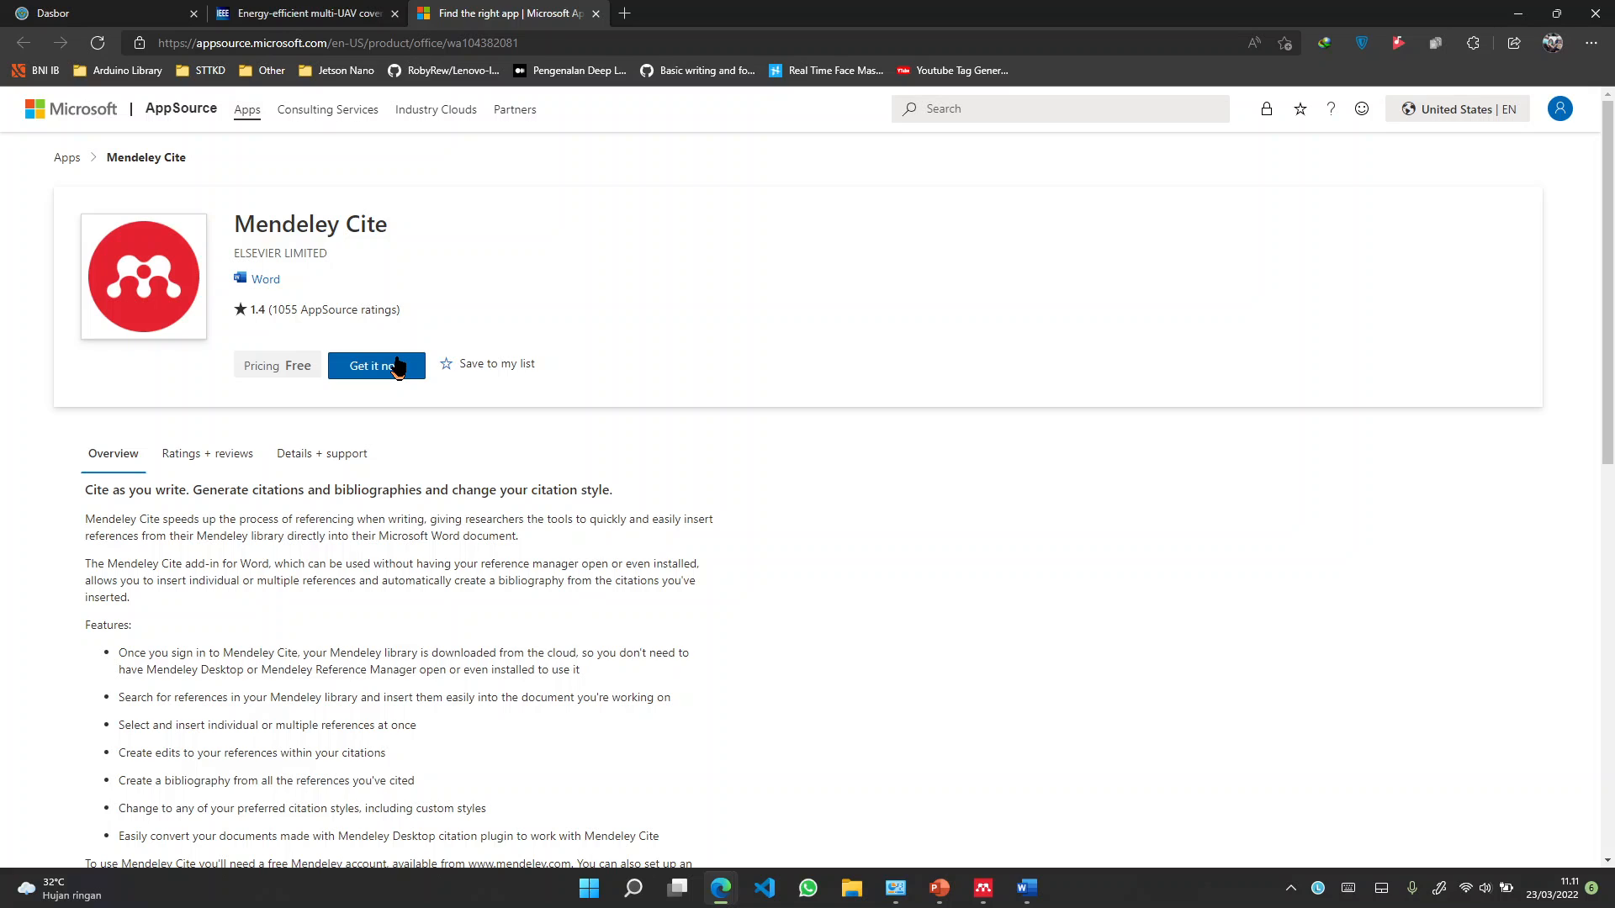
left_click(395, 13)
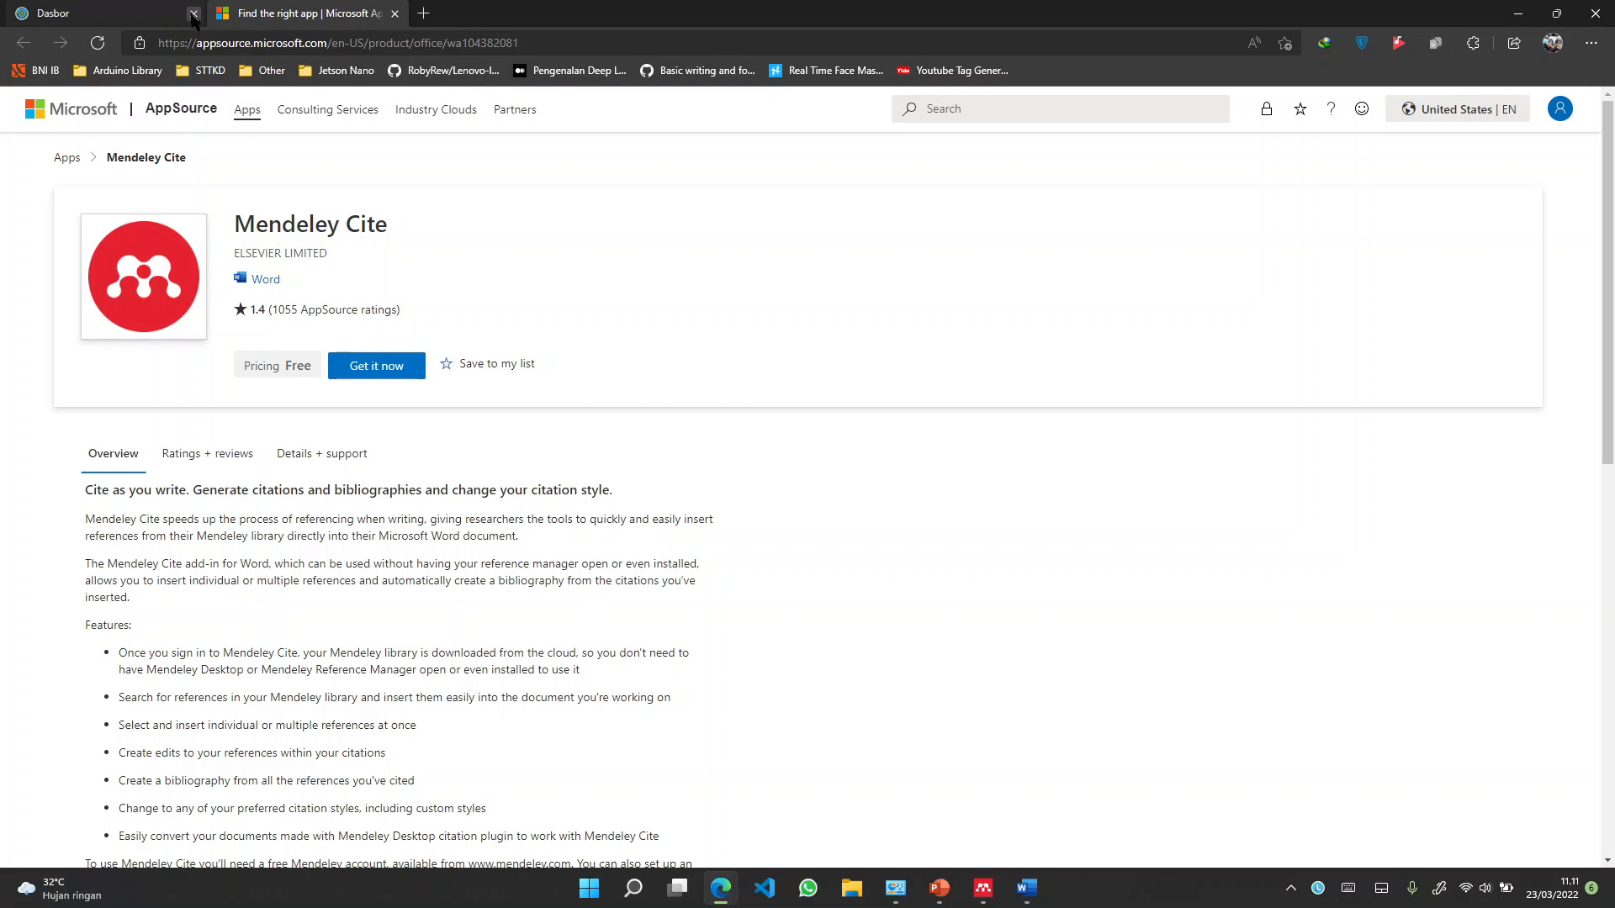
left_click(192, 13)
Get the Mendeley Cite add-in from AppSource, consenting to share profile information with the provider
left_click(404, 365)
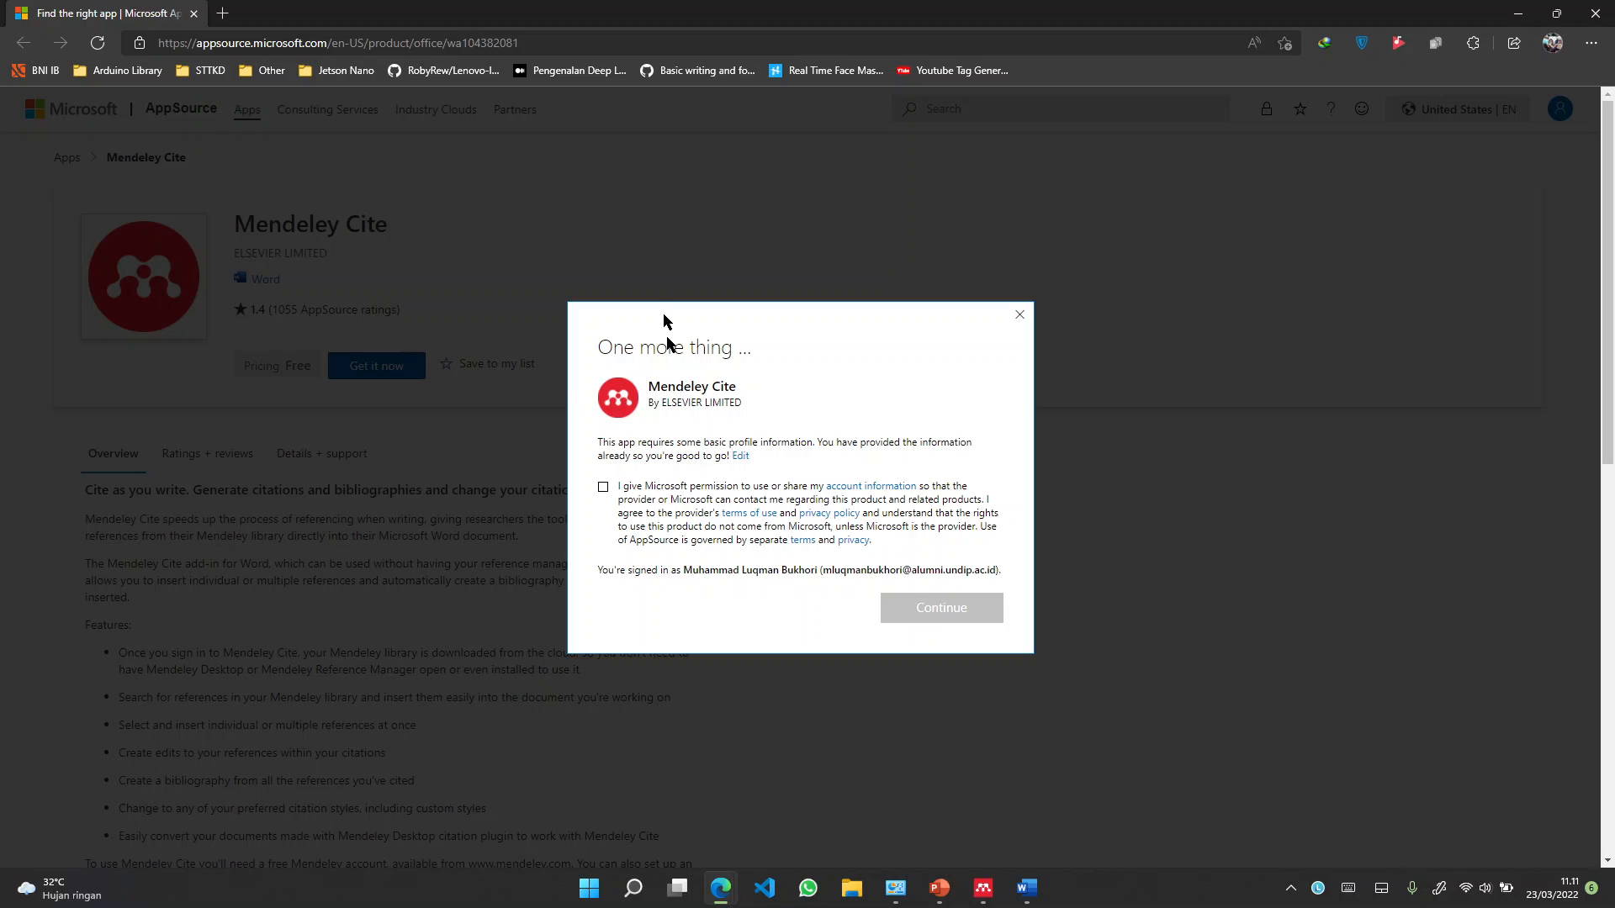
left_click(603, 489)
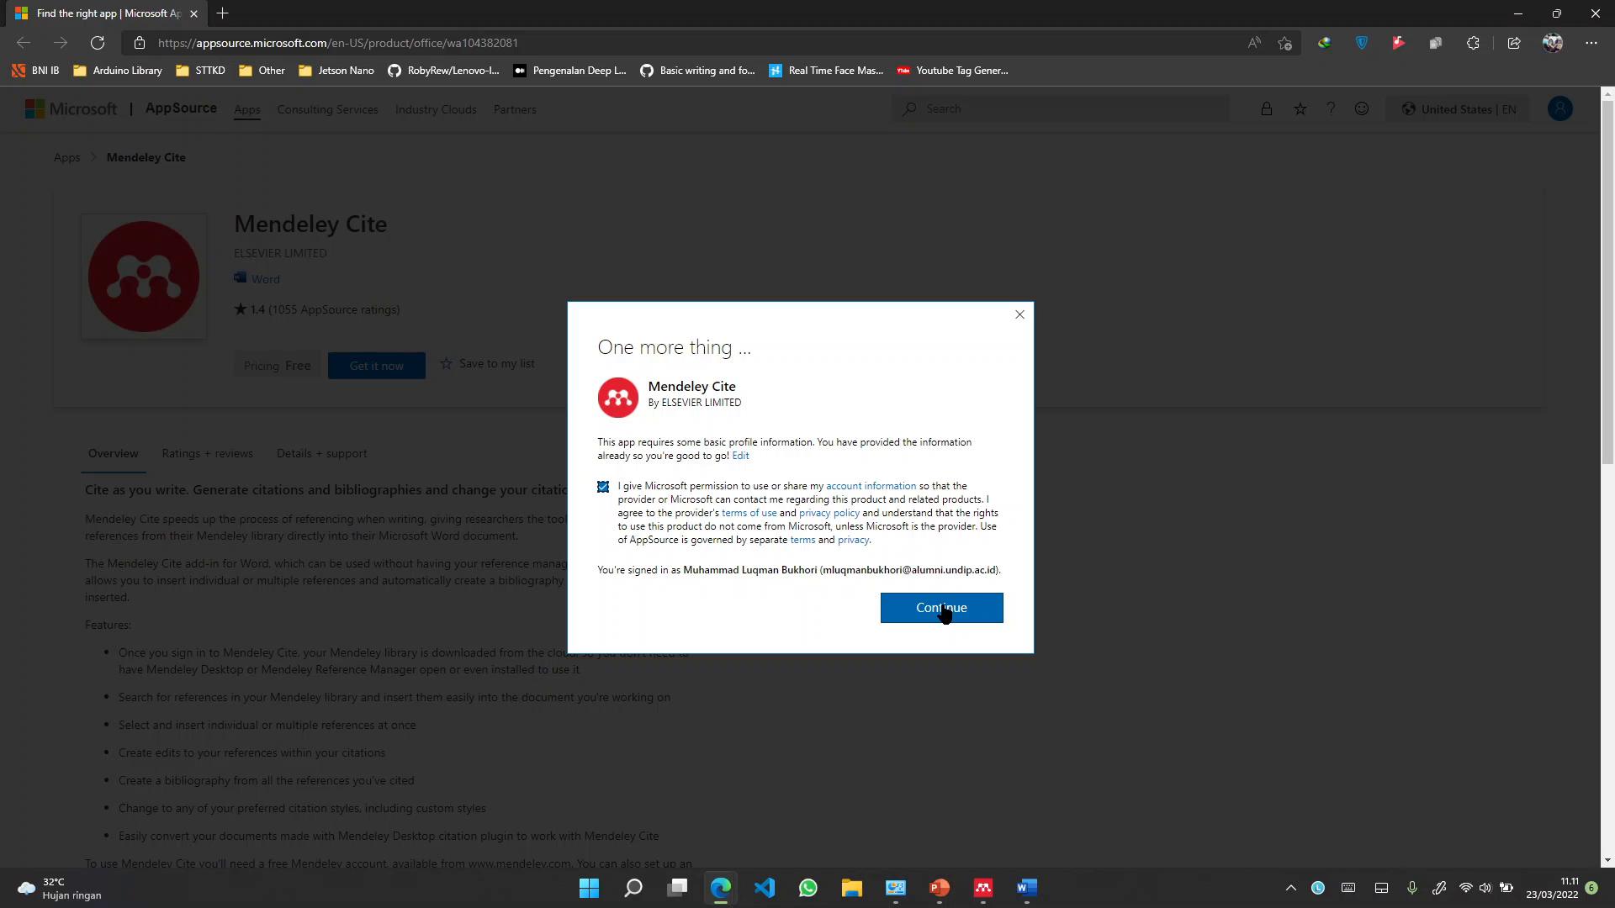
left_click(942, 609)
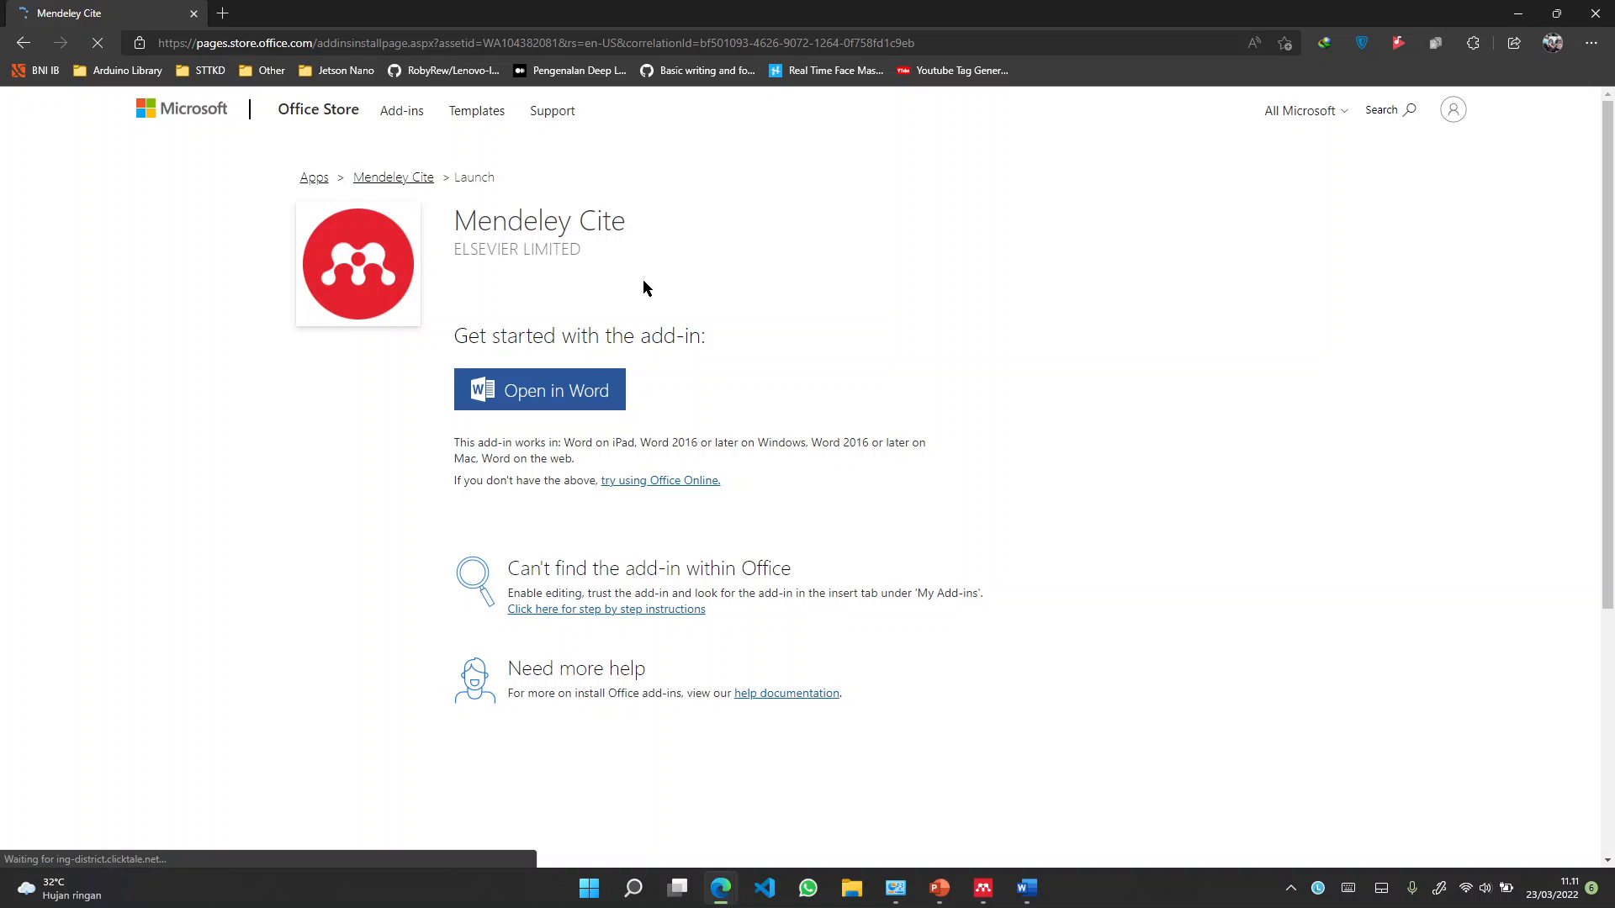
left_click(1027, 893)
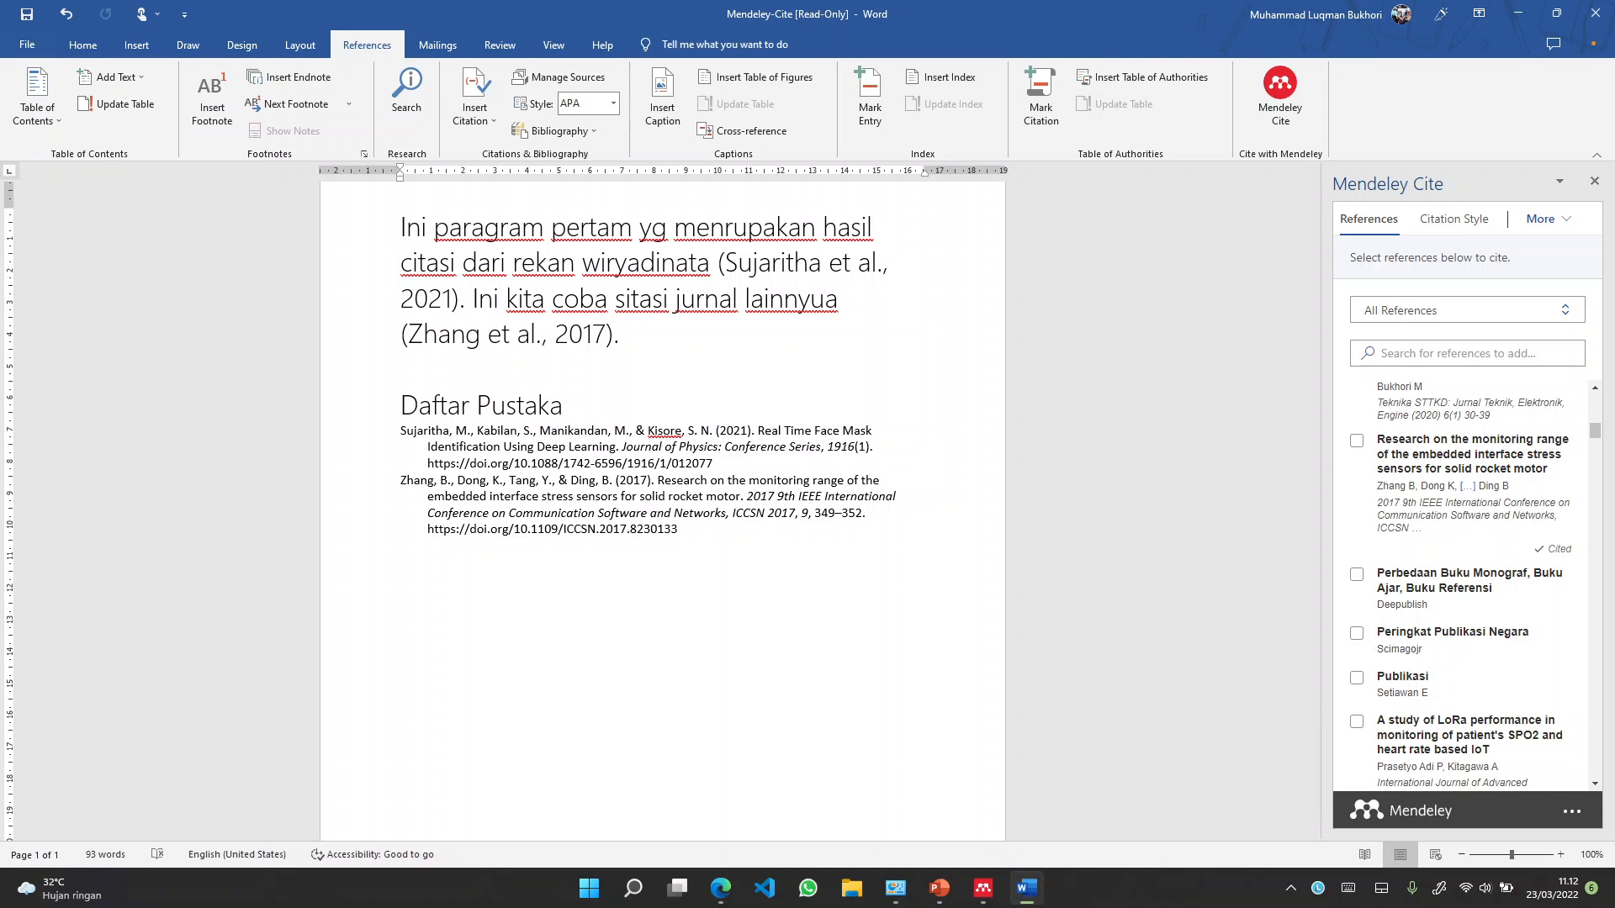
Show Word's Home ribbon and briefly view the signed-in Microsoft account details
left_click(94, 49)
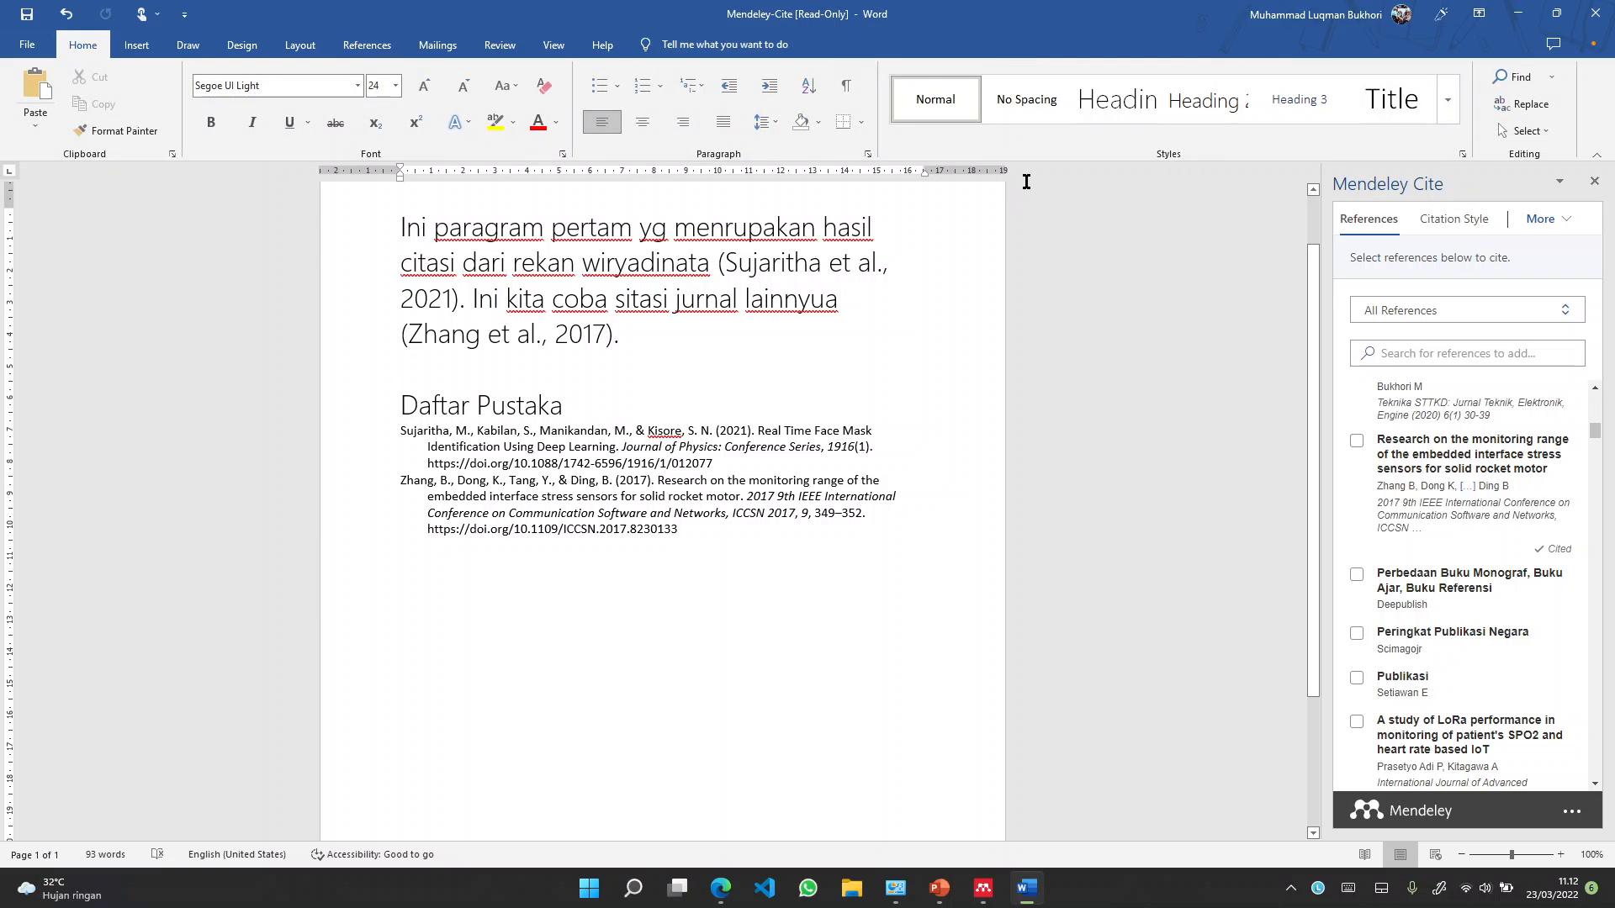
left_click(1392, 22)
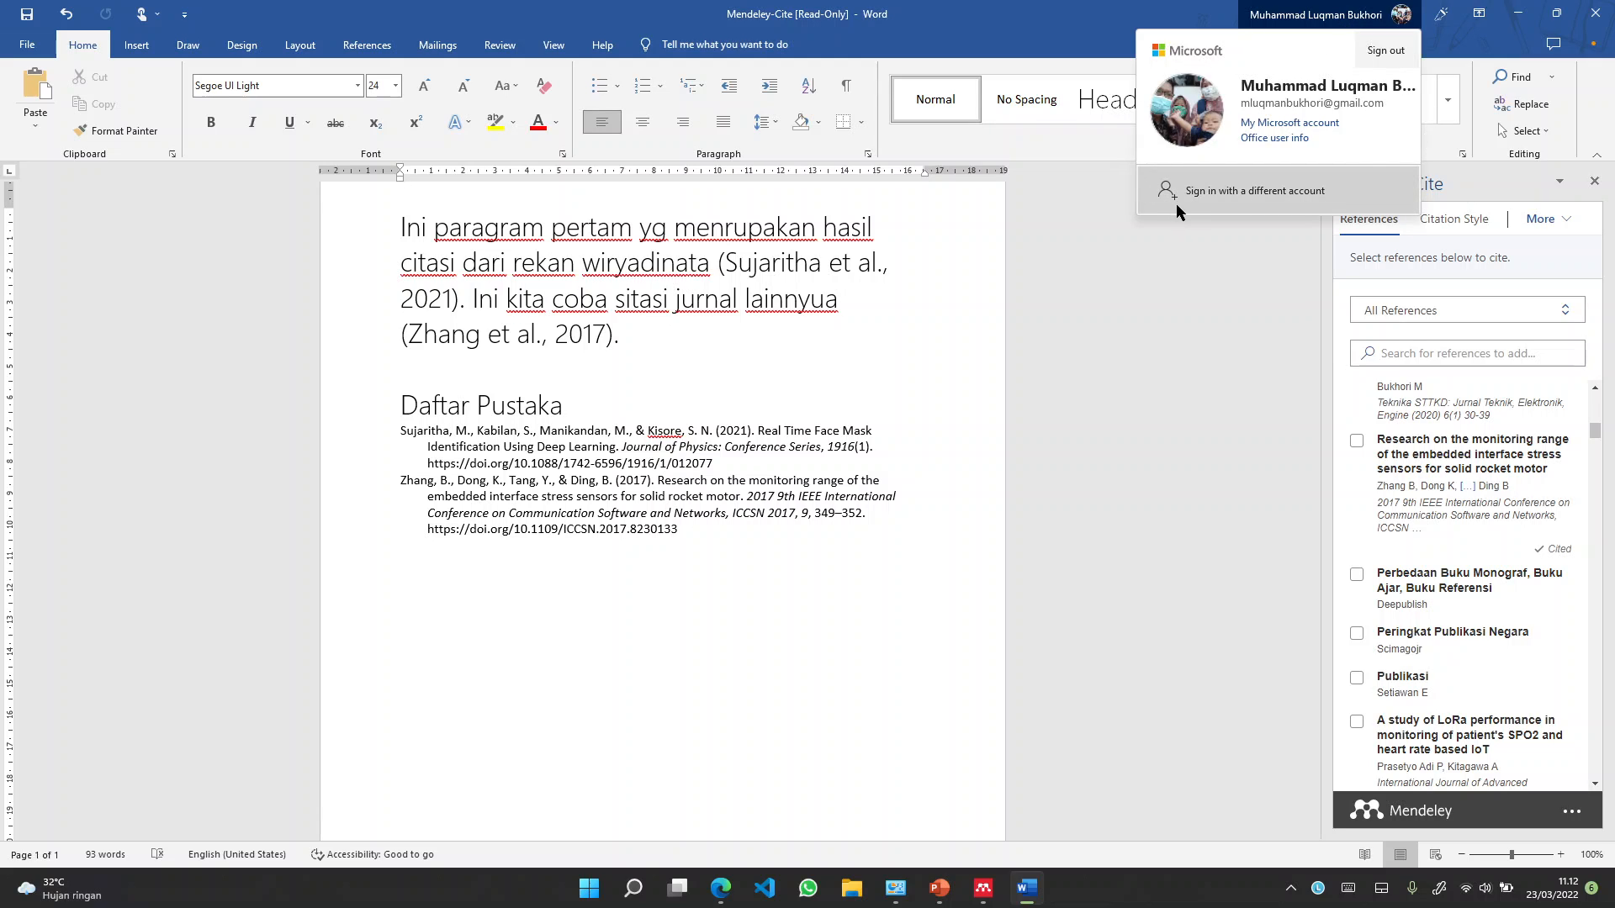
left_click(1154, 303)
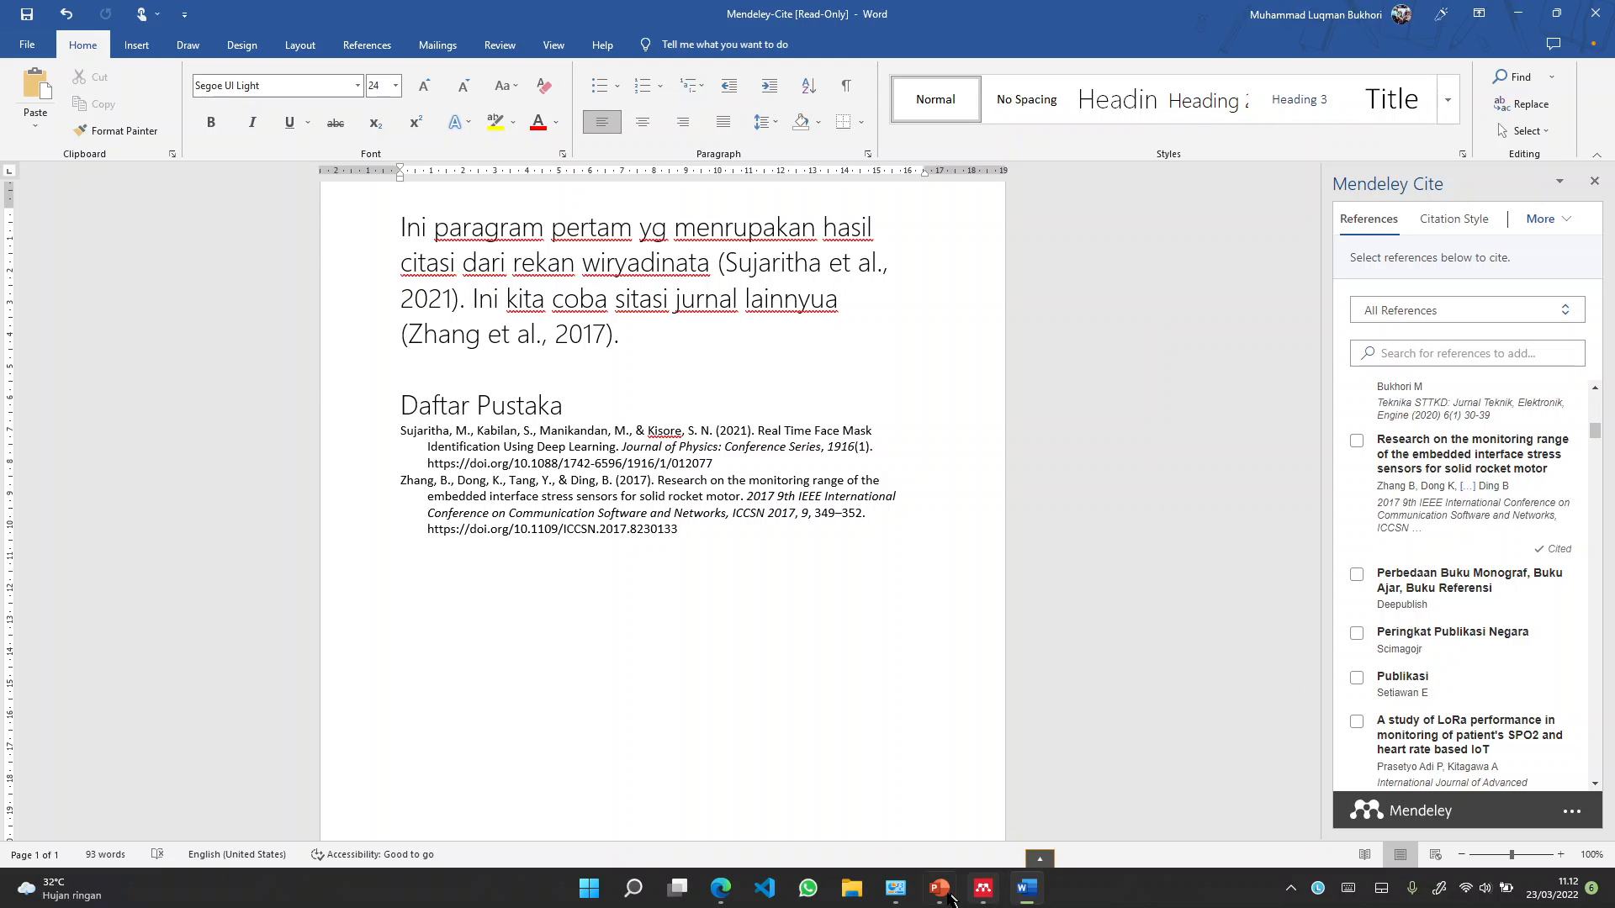
Browse to D:\Software\Master Office and select the Mendeley-Desktop-1.19.3-win32 installer
left_click(853, 889)
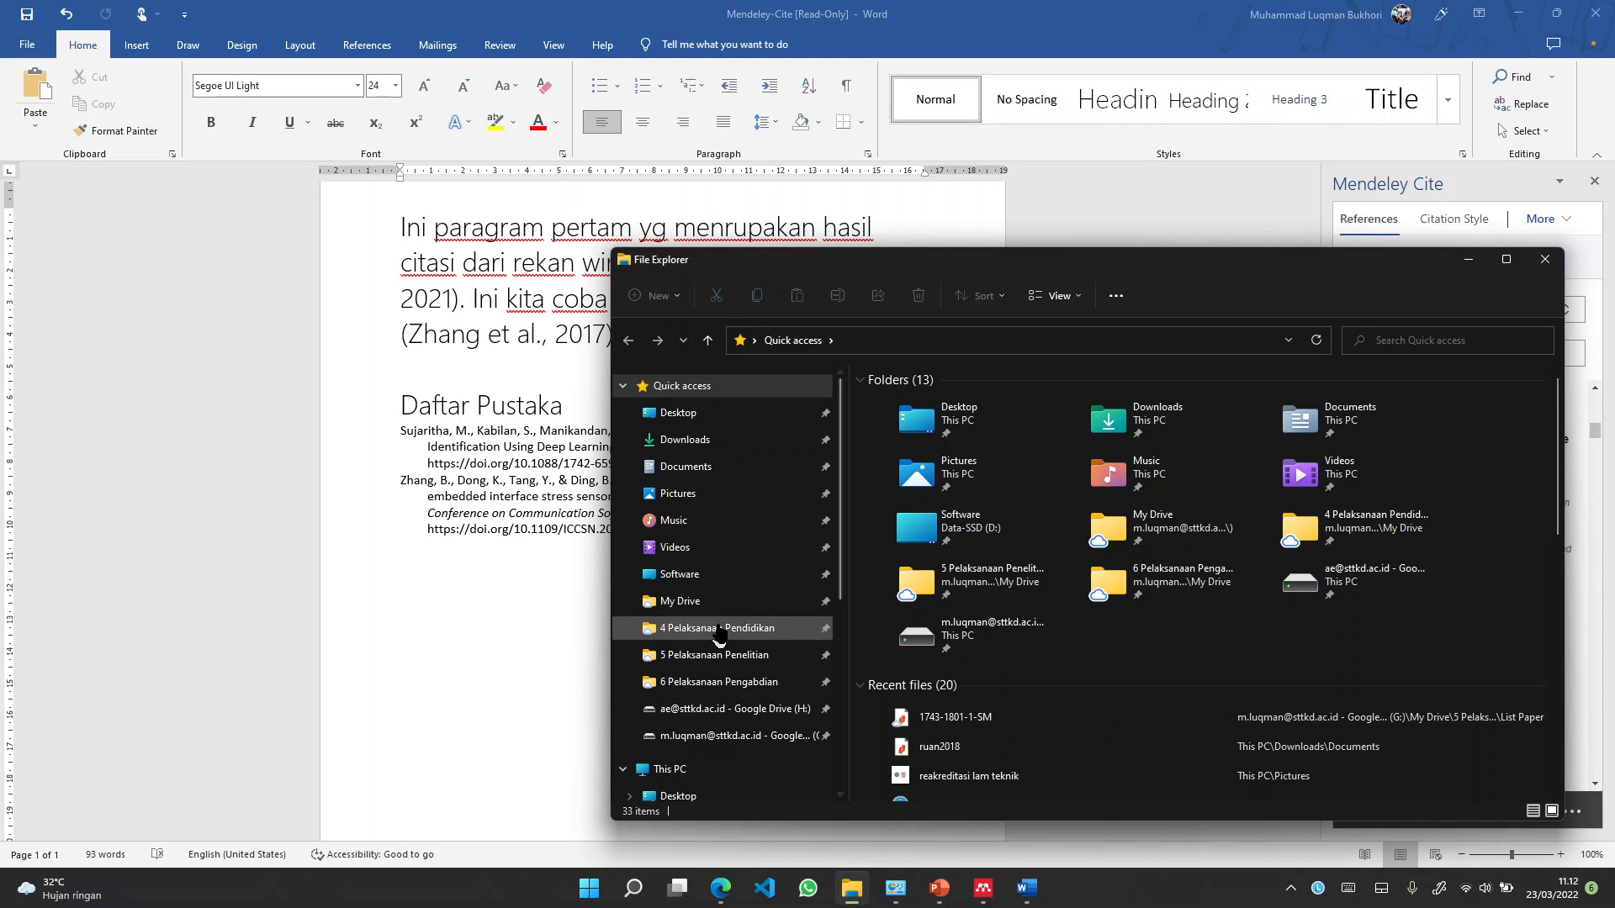
left_click(679, 573)
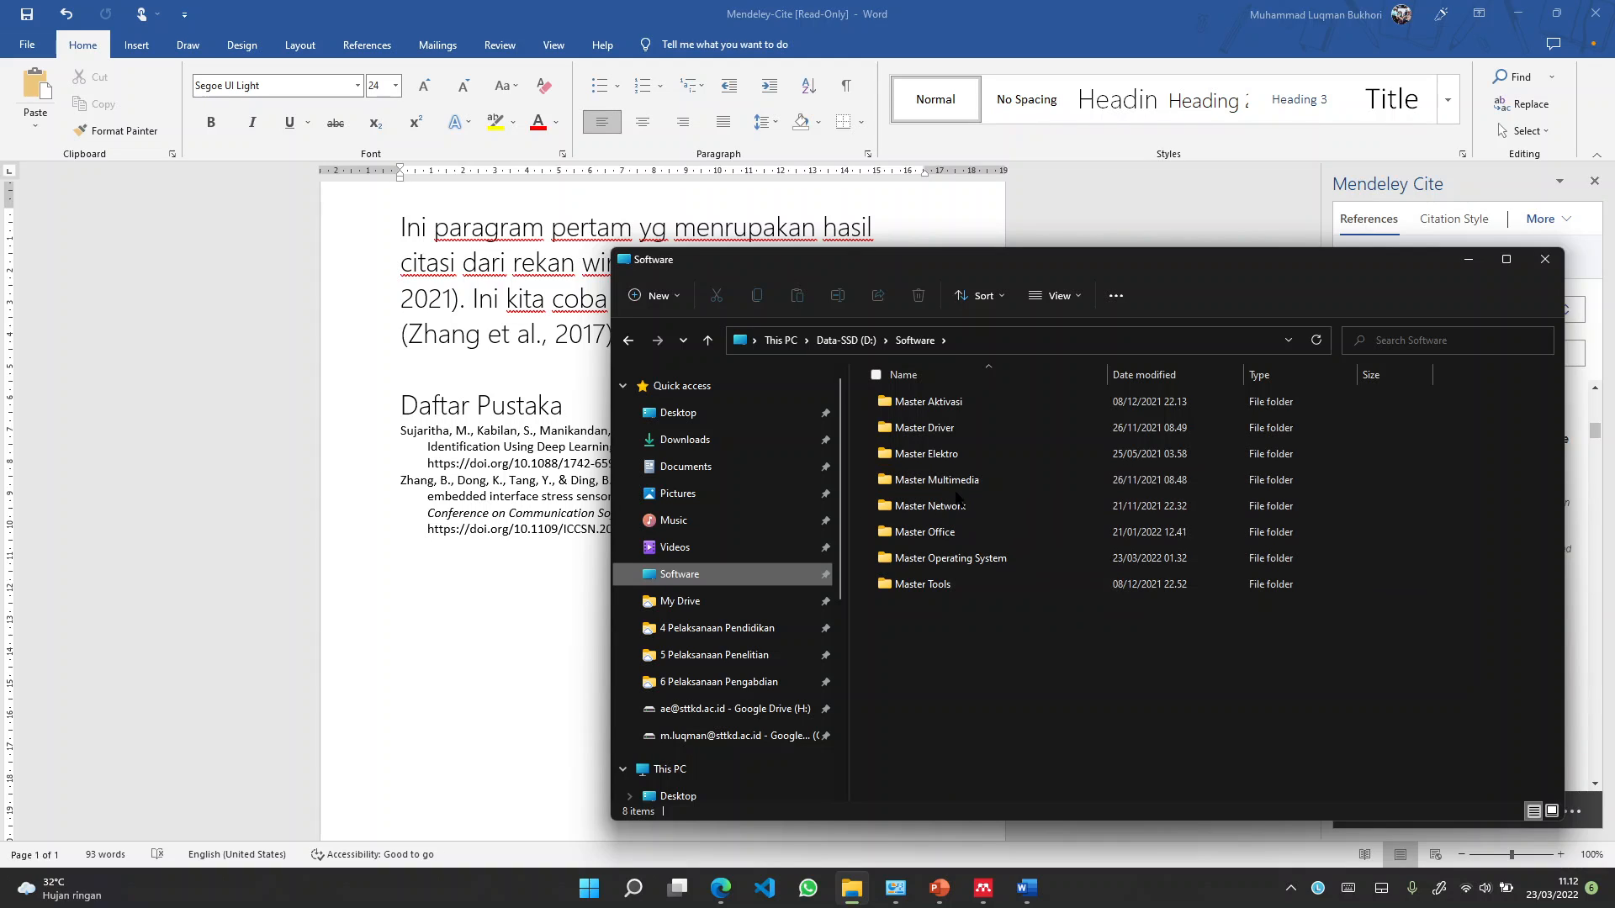
double_click(955, 531)
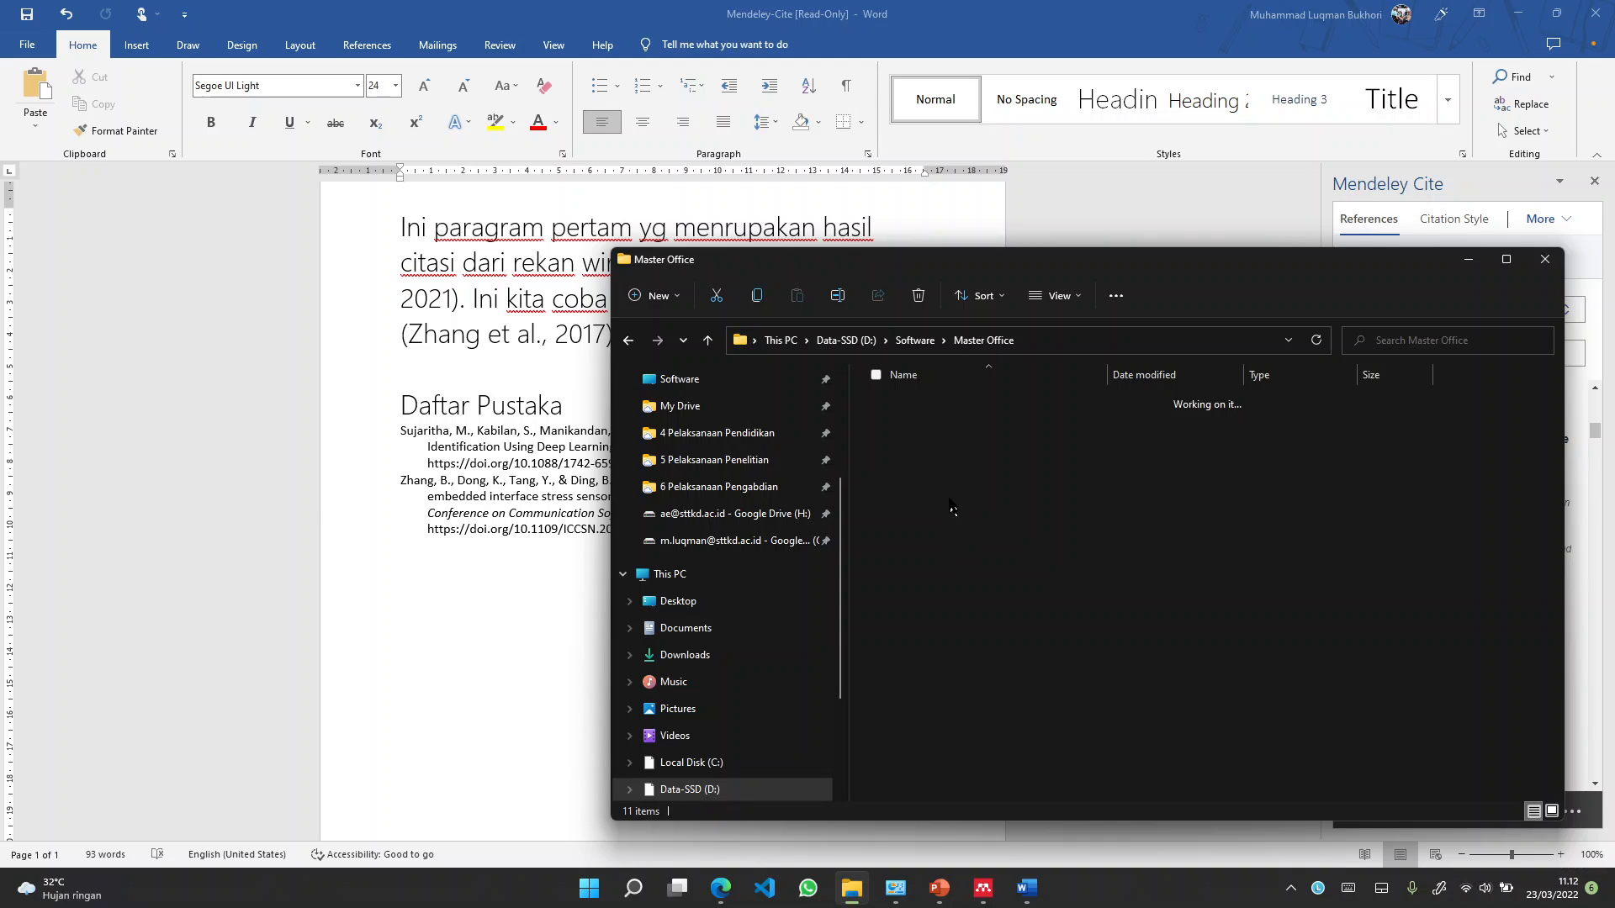
left_click(957, 508)
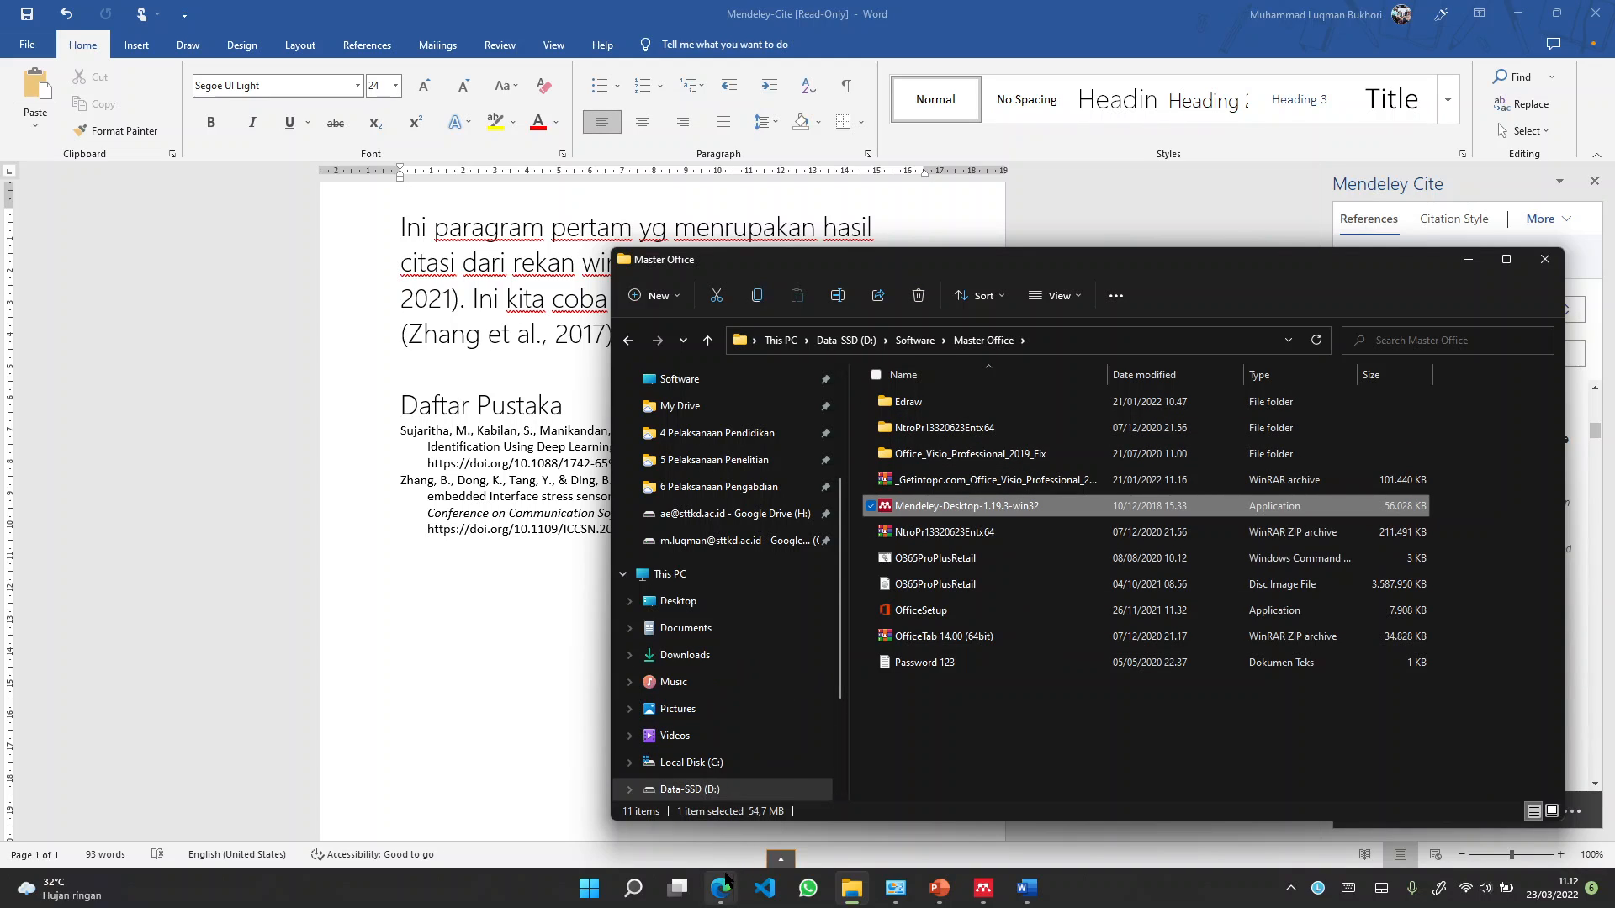
mouse_move(721, 887)
left_click(654, 778)
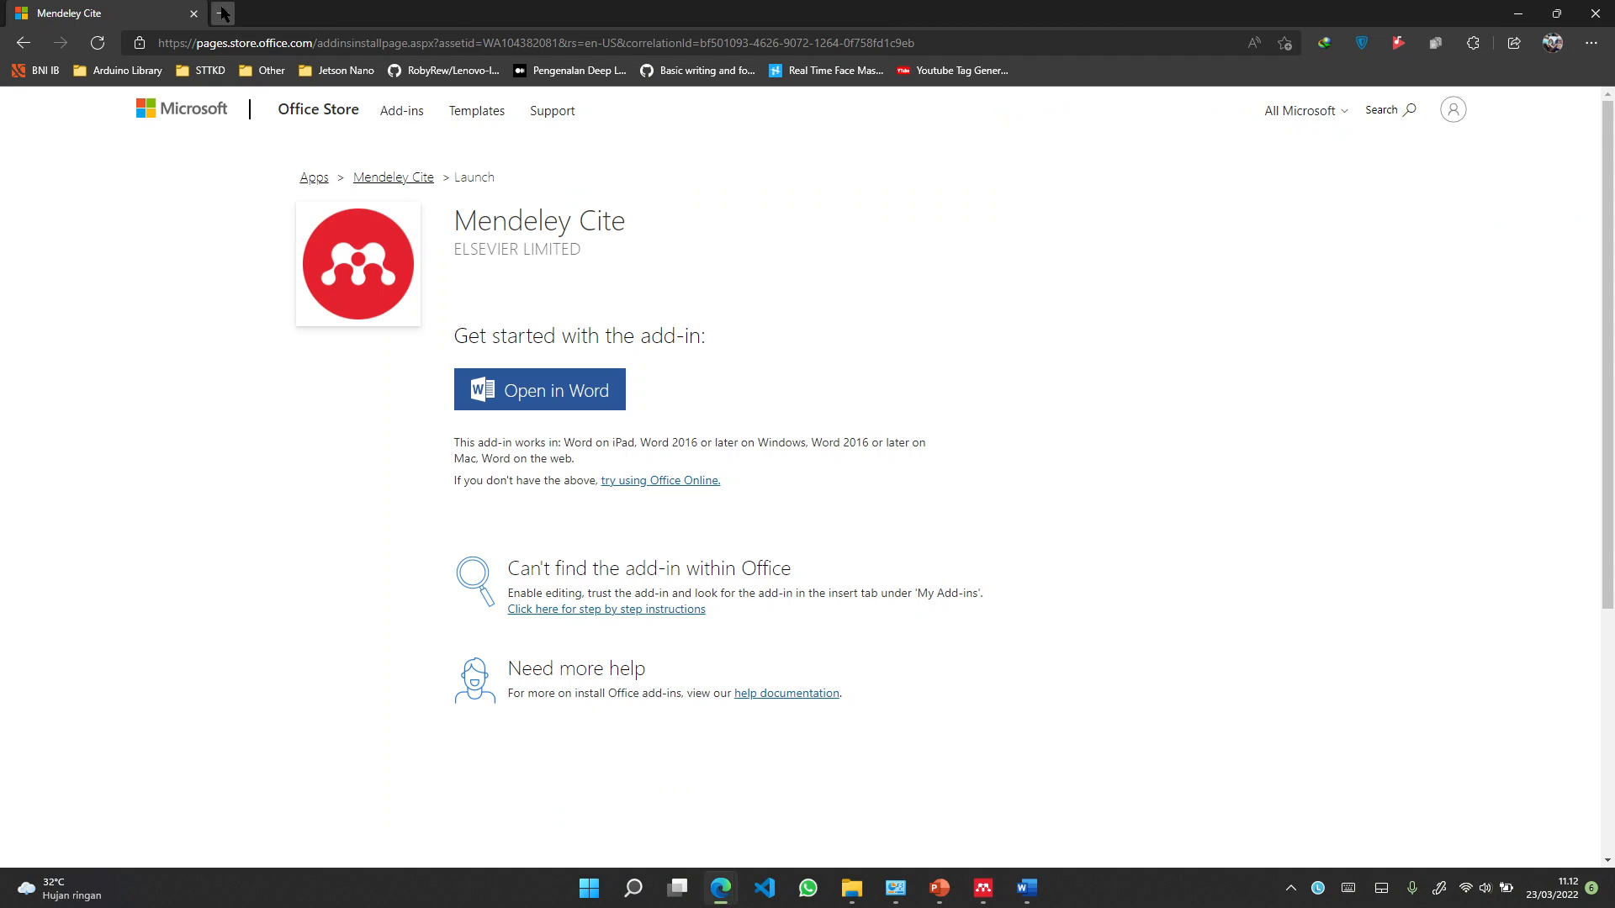
Load the KuliahOnline Dasbor in a new tab, showing the PUBLIKASI TEKNIK A course
left_click(223, 13)
type("elearning.sttkd.ac.id")
left_click(280, 77)
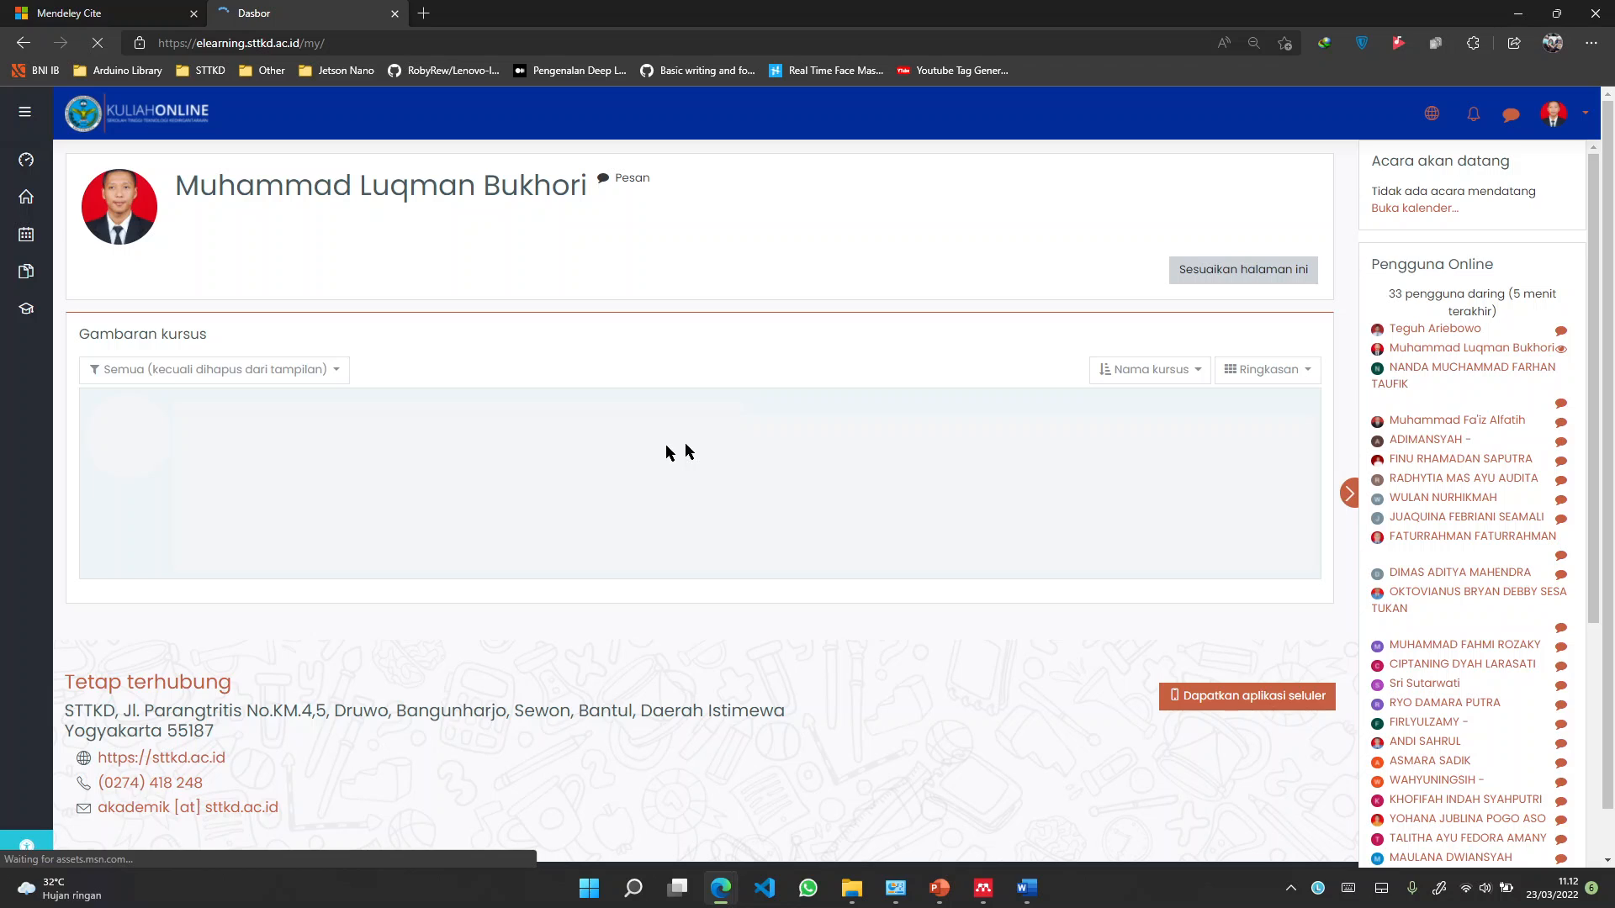
scroll(515, 547, "down", 3)
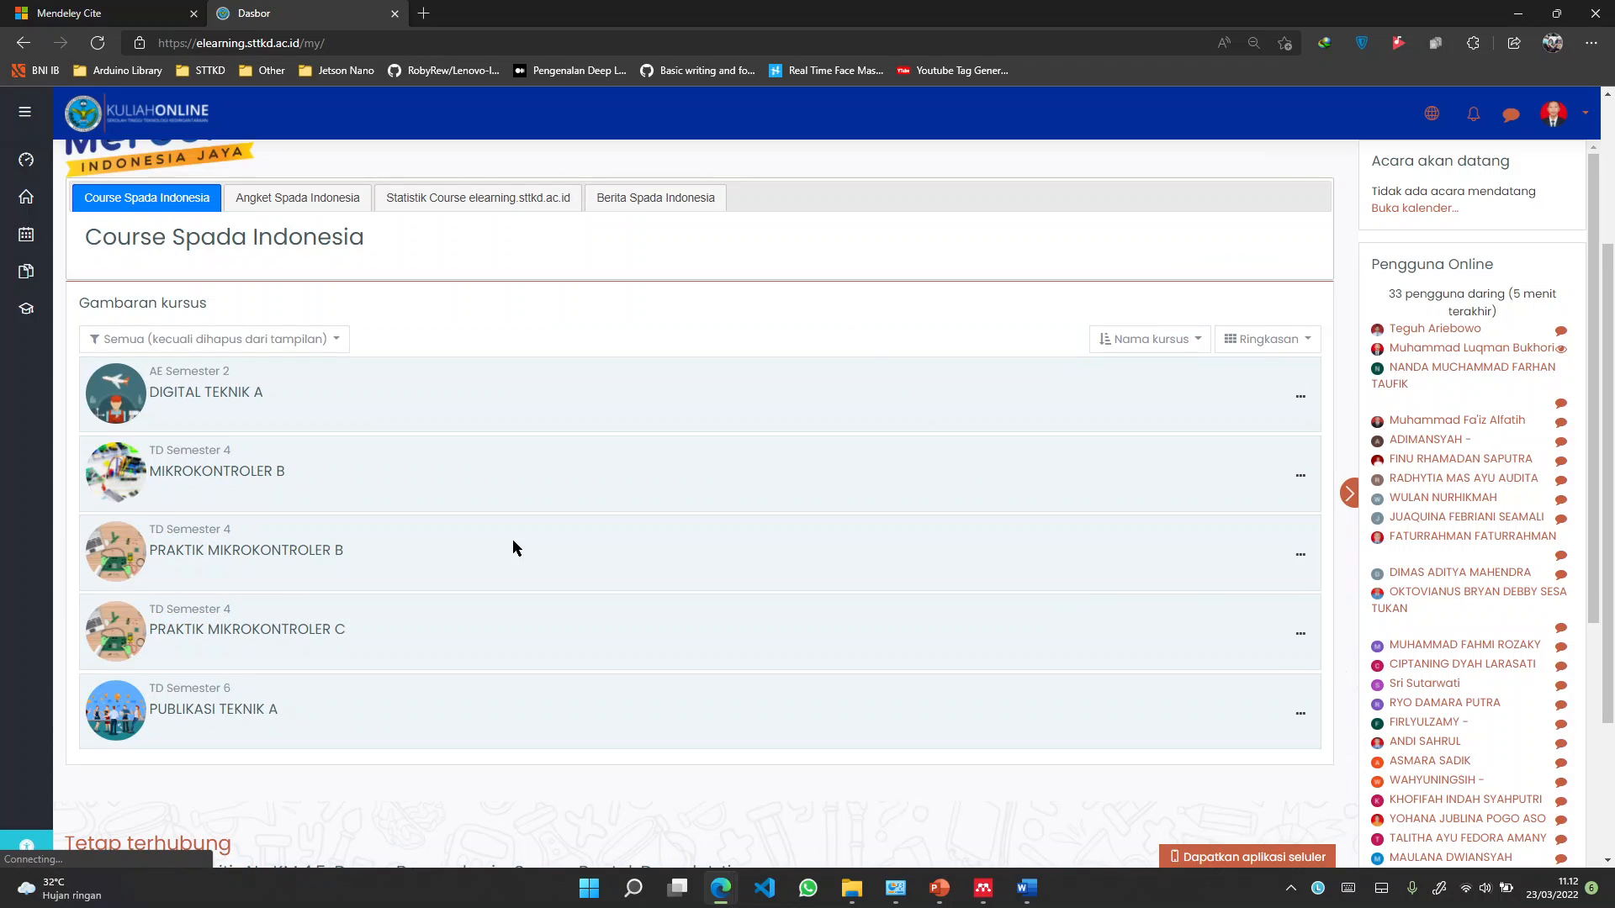
left_click(943, 897)
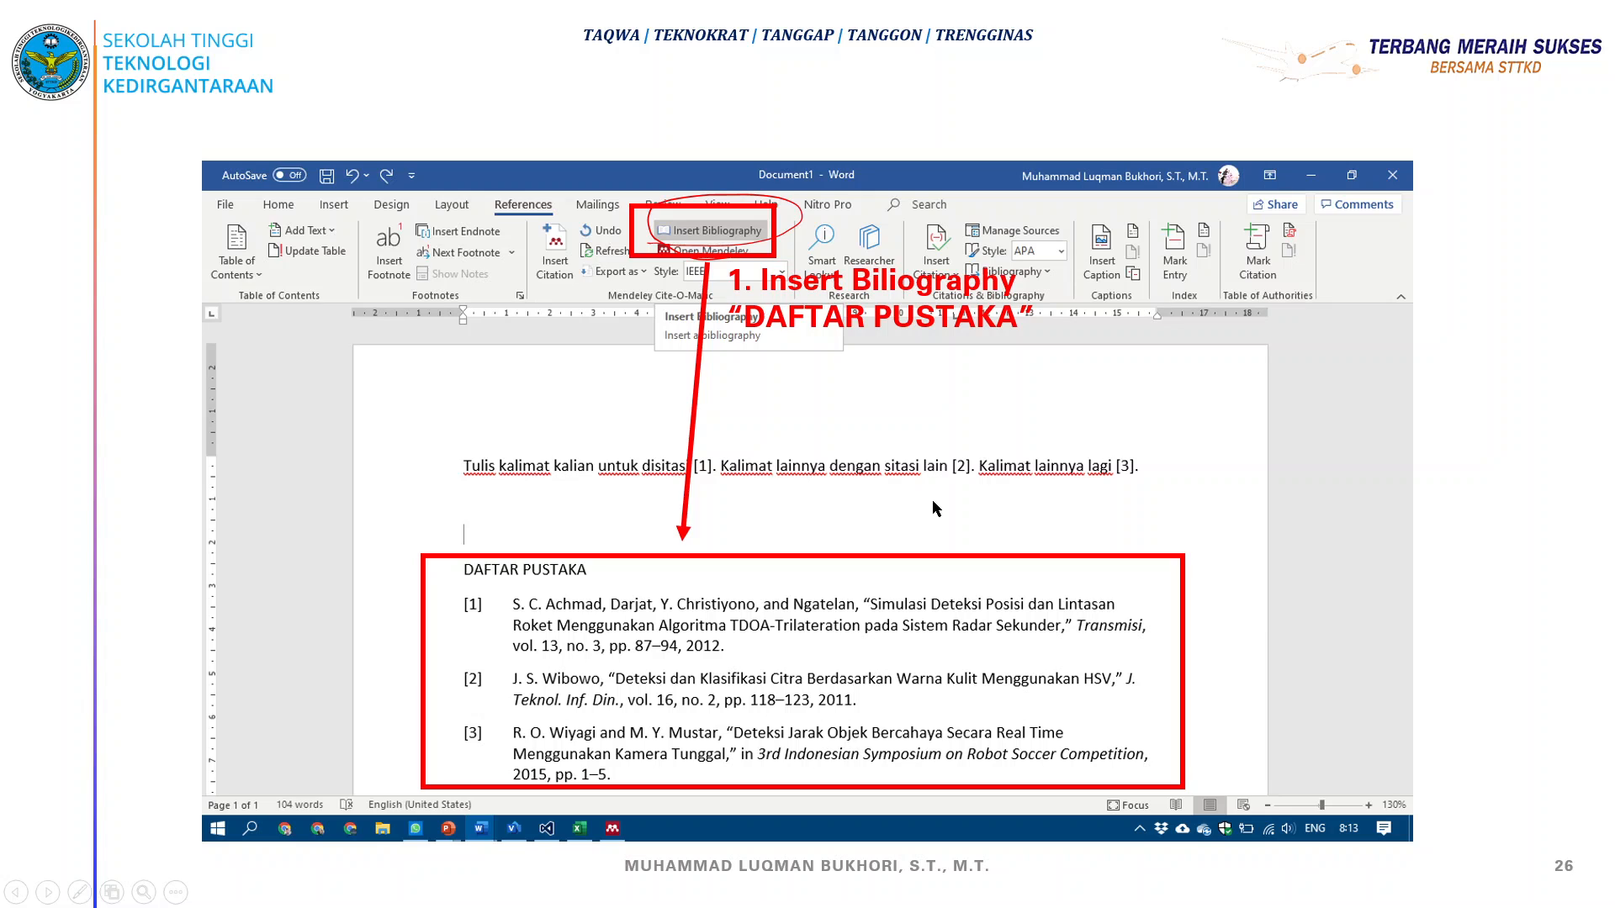
Go back to slide 24 and mark the ribbon's right end and page margin in red pen
key("Left")
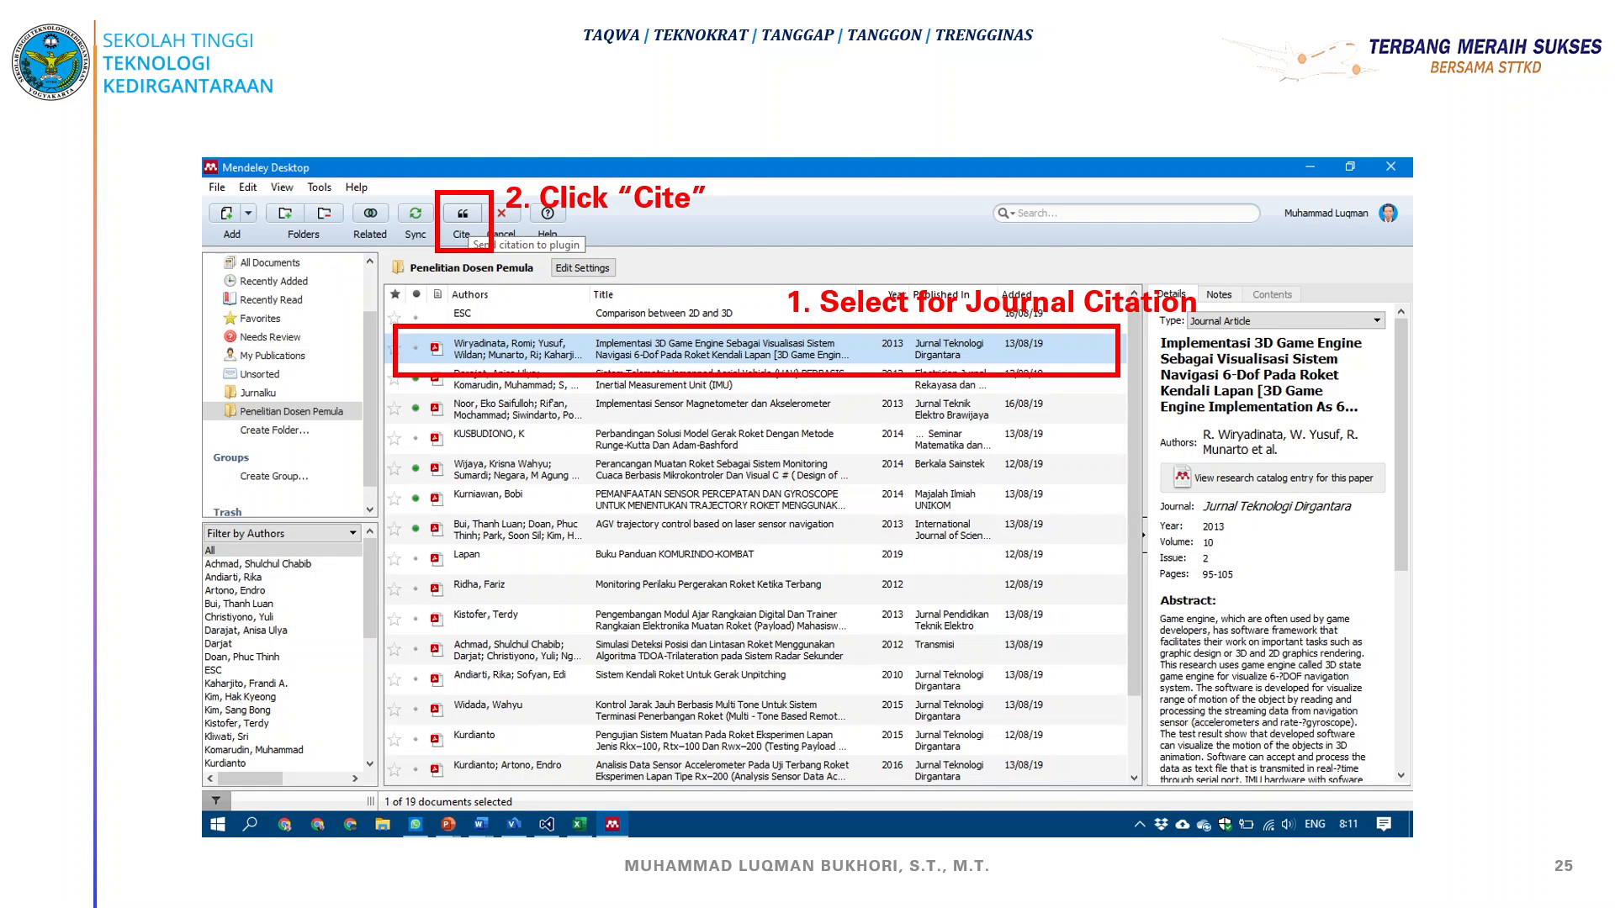
key("Left")
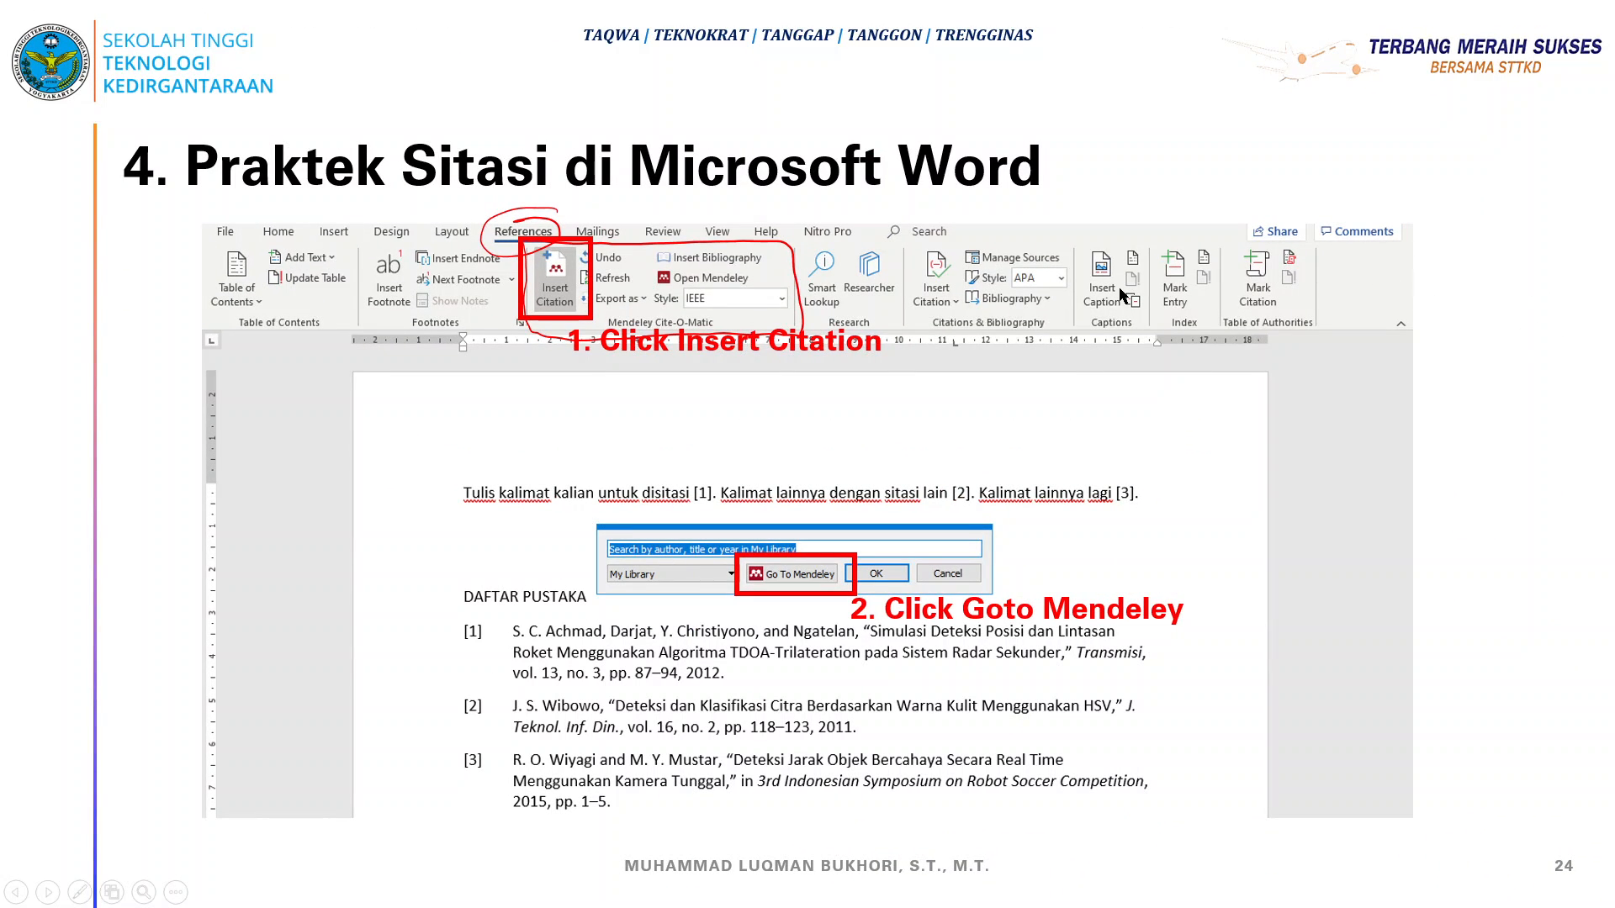
key("ctrl+p")
mouse_move(1335, 253)
left_mouse_down()
mouse_move(1400, 364)
mouse_move(1345, 250)
mouse_move(1418, 286)
left_mouse_up()
mouse_move(1296, 394)
left_mouse_down()
mouse_move(1514, 389)
mouse_move(1539, 753)
mouse_move(1253, 706)
mouse_move(1420, 384)
left_mouse_up()
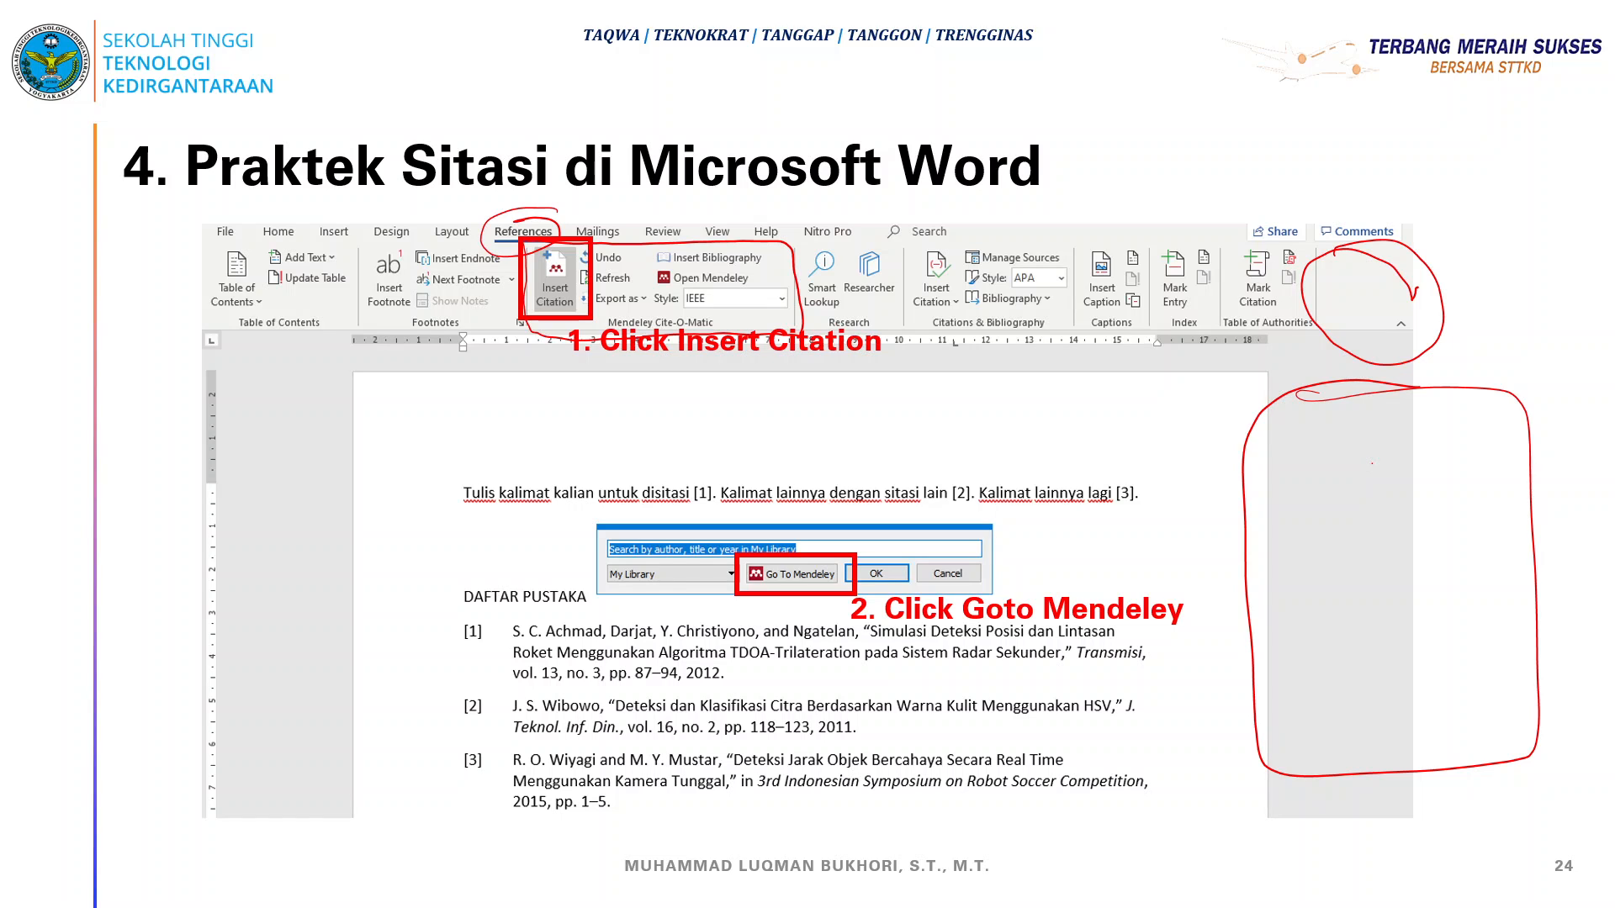
key("alt+Tab")
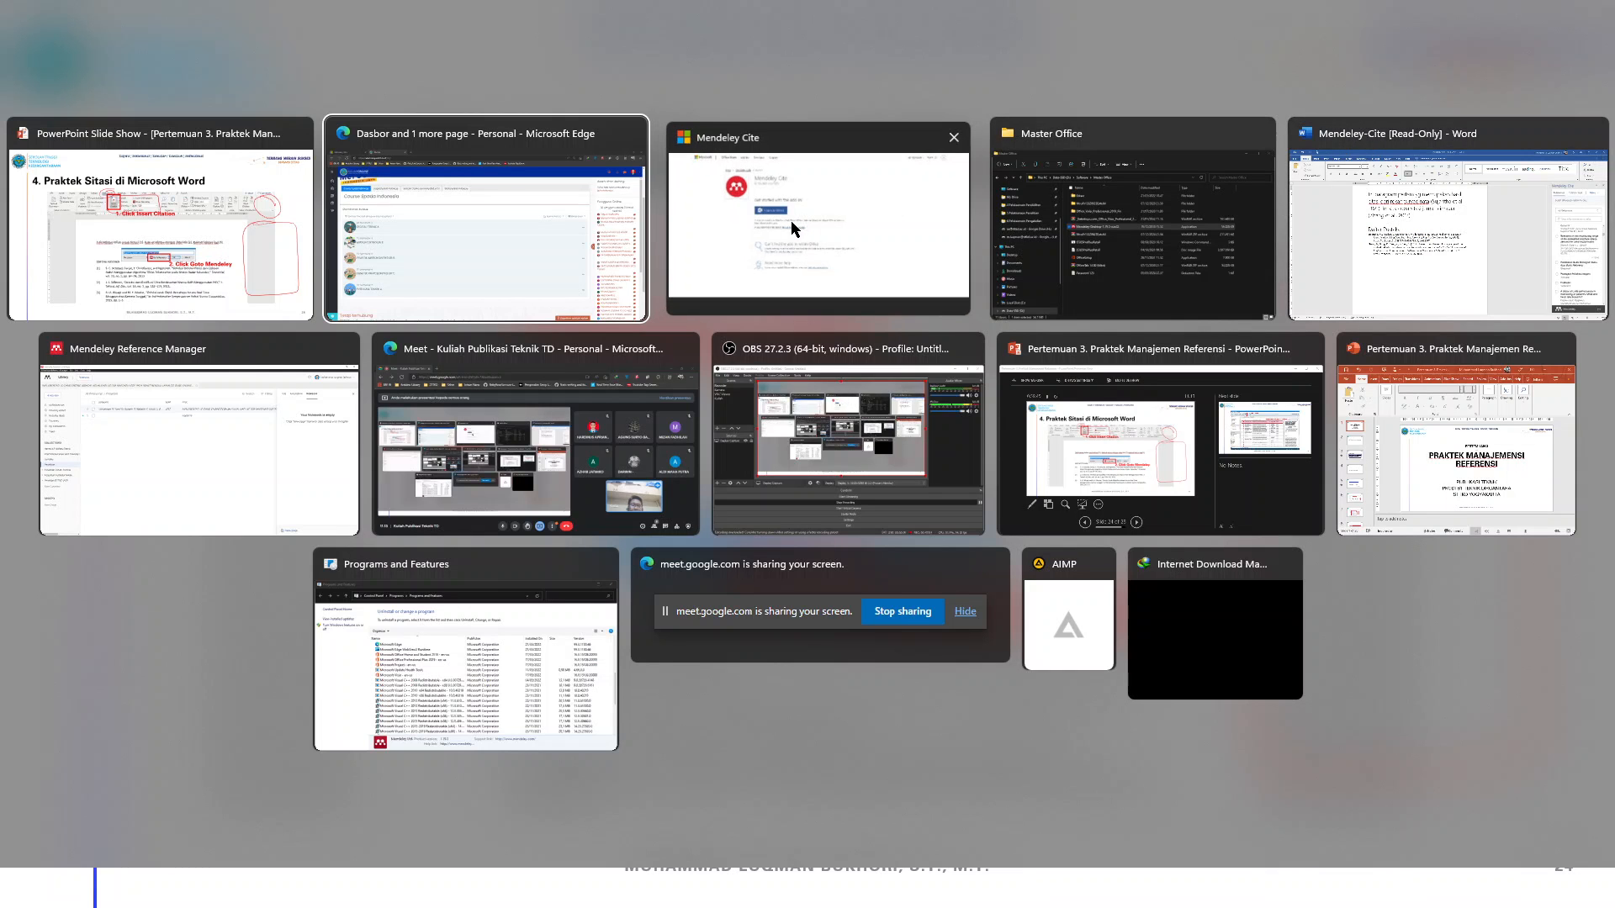
Open the PUBLIKASI TEKNIK A course from the KuliahOnline dashboard
left_click(791, 220)
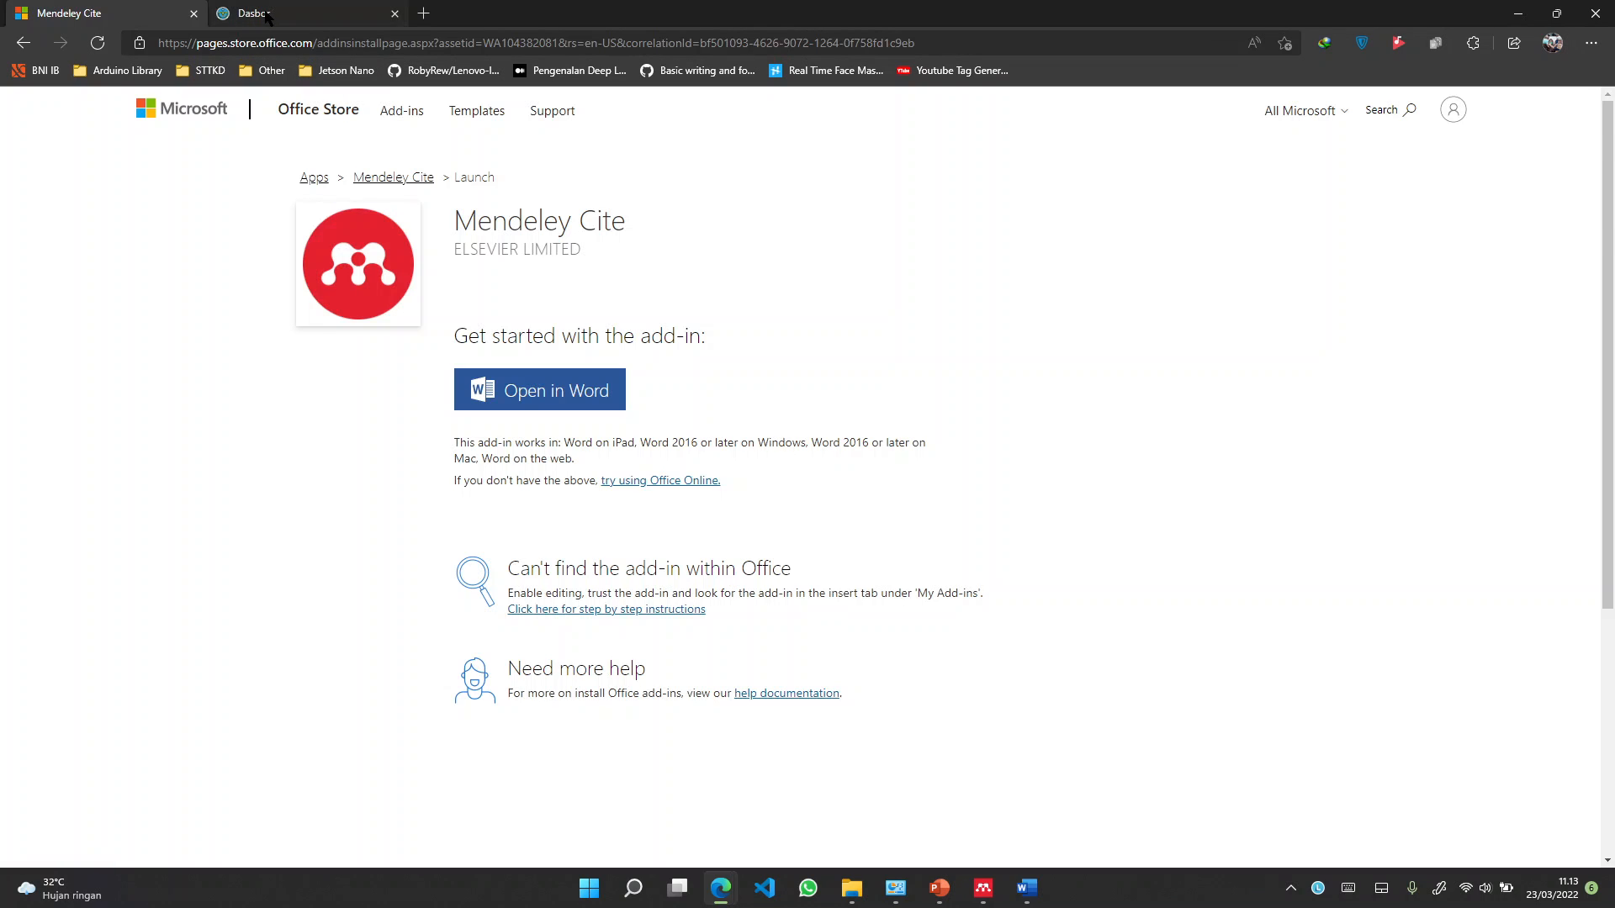
left_click(318, 14)
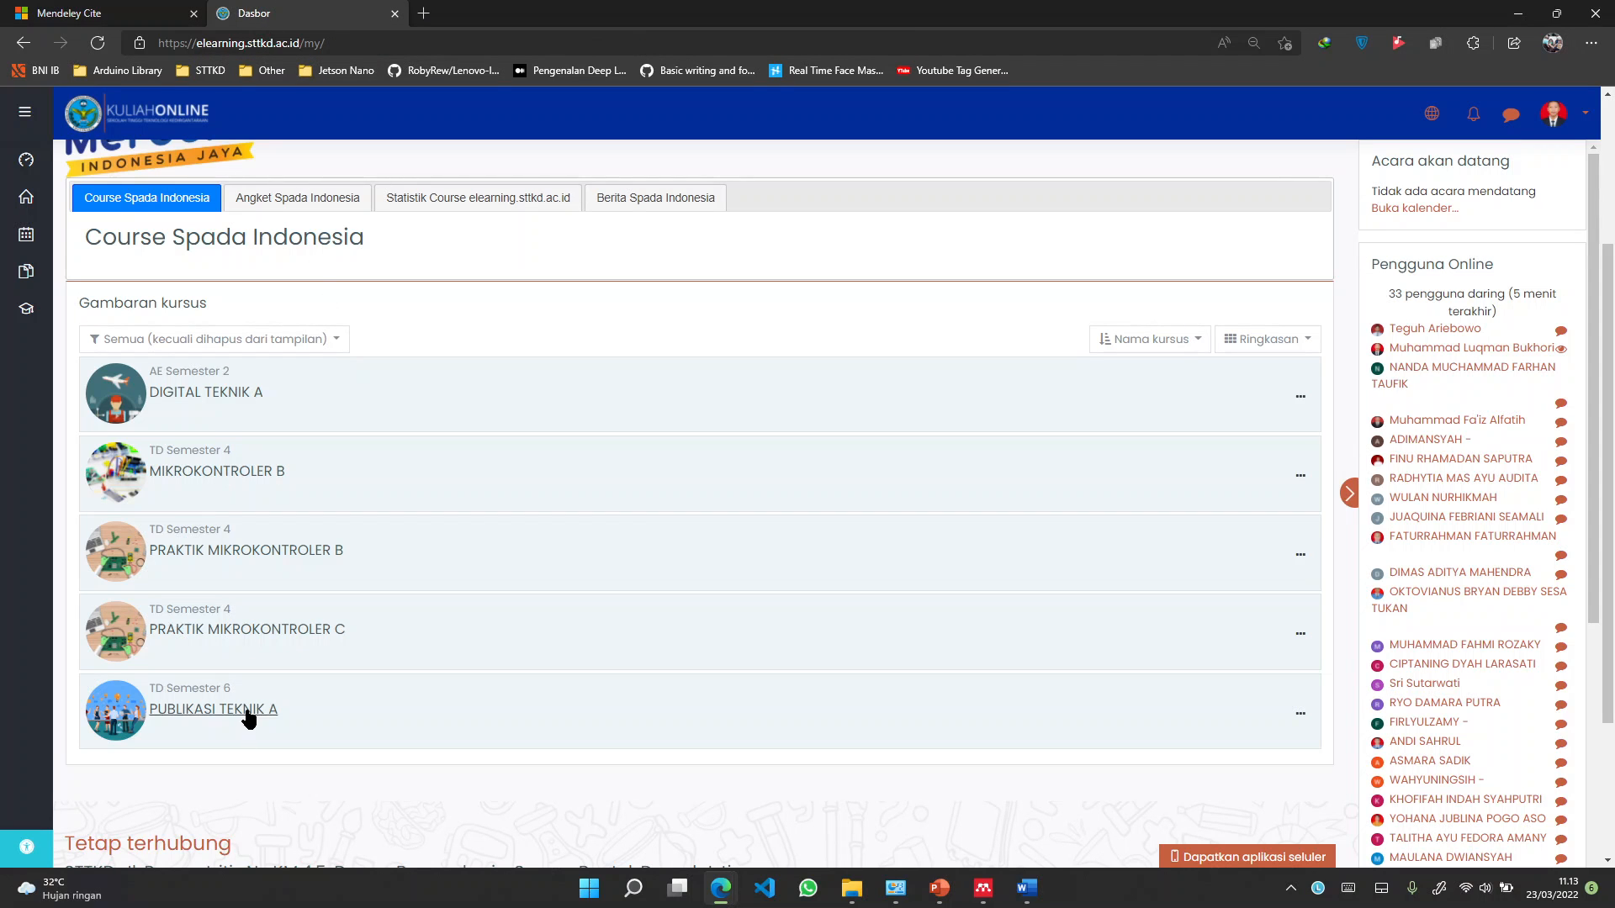
left_click(305, 702)
scroll(1282, 300, "down", 3)
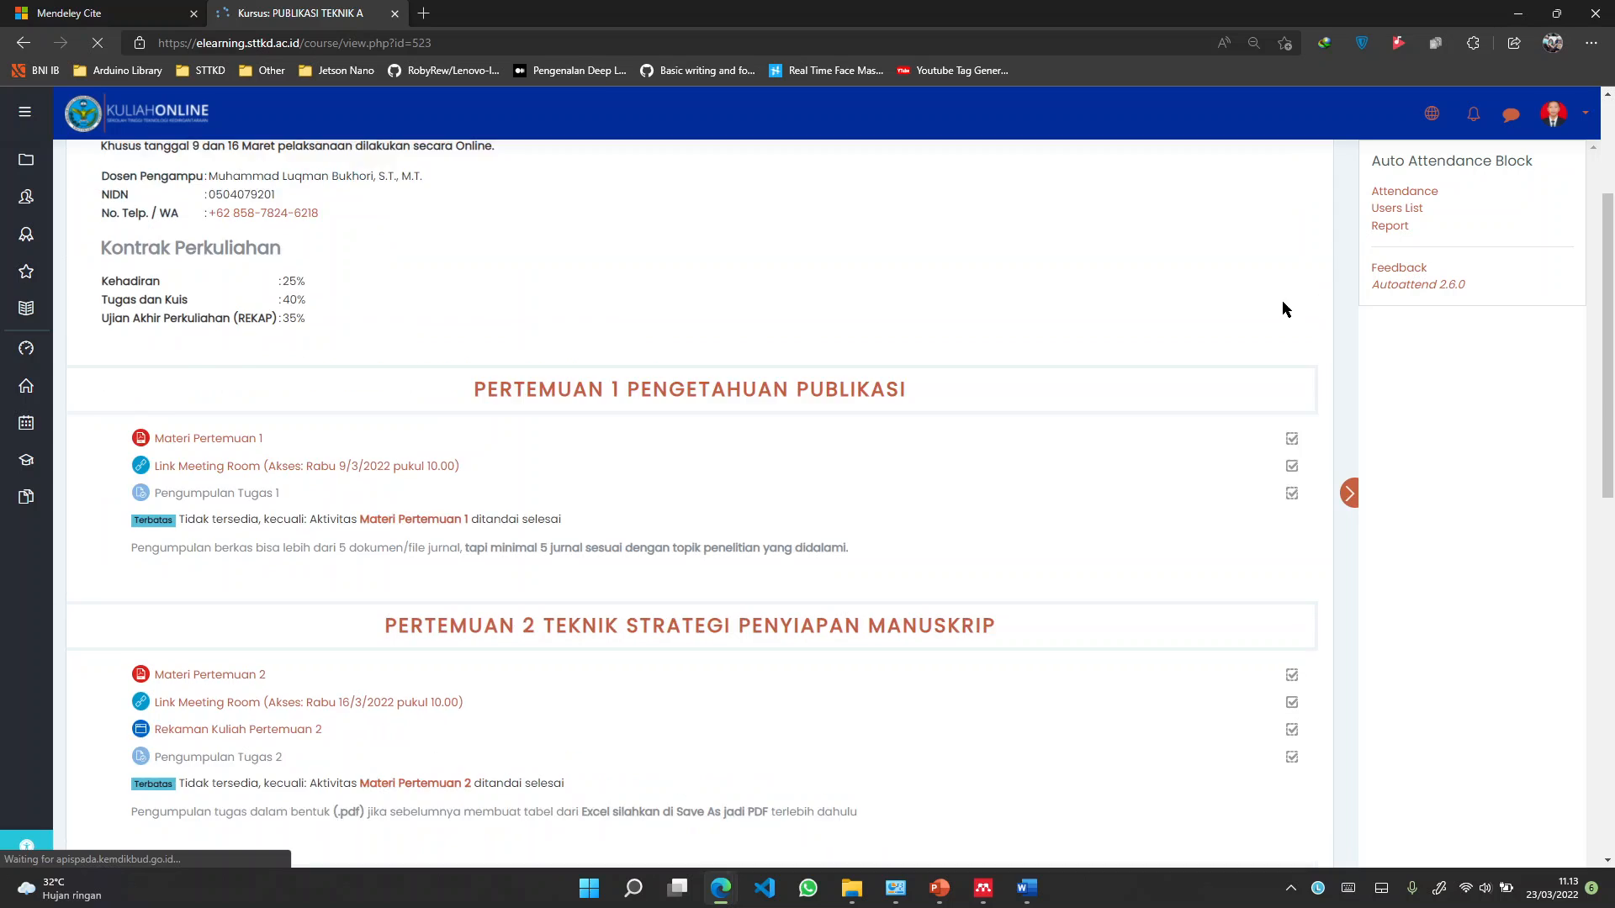
scroll(1291, 262, "up", 3)
Turn on editing mode and start adding a Berkas (File) resource
left_click(1299, 187)
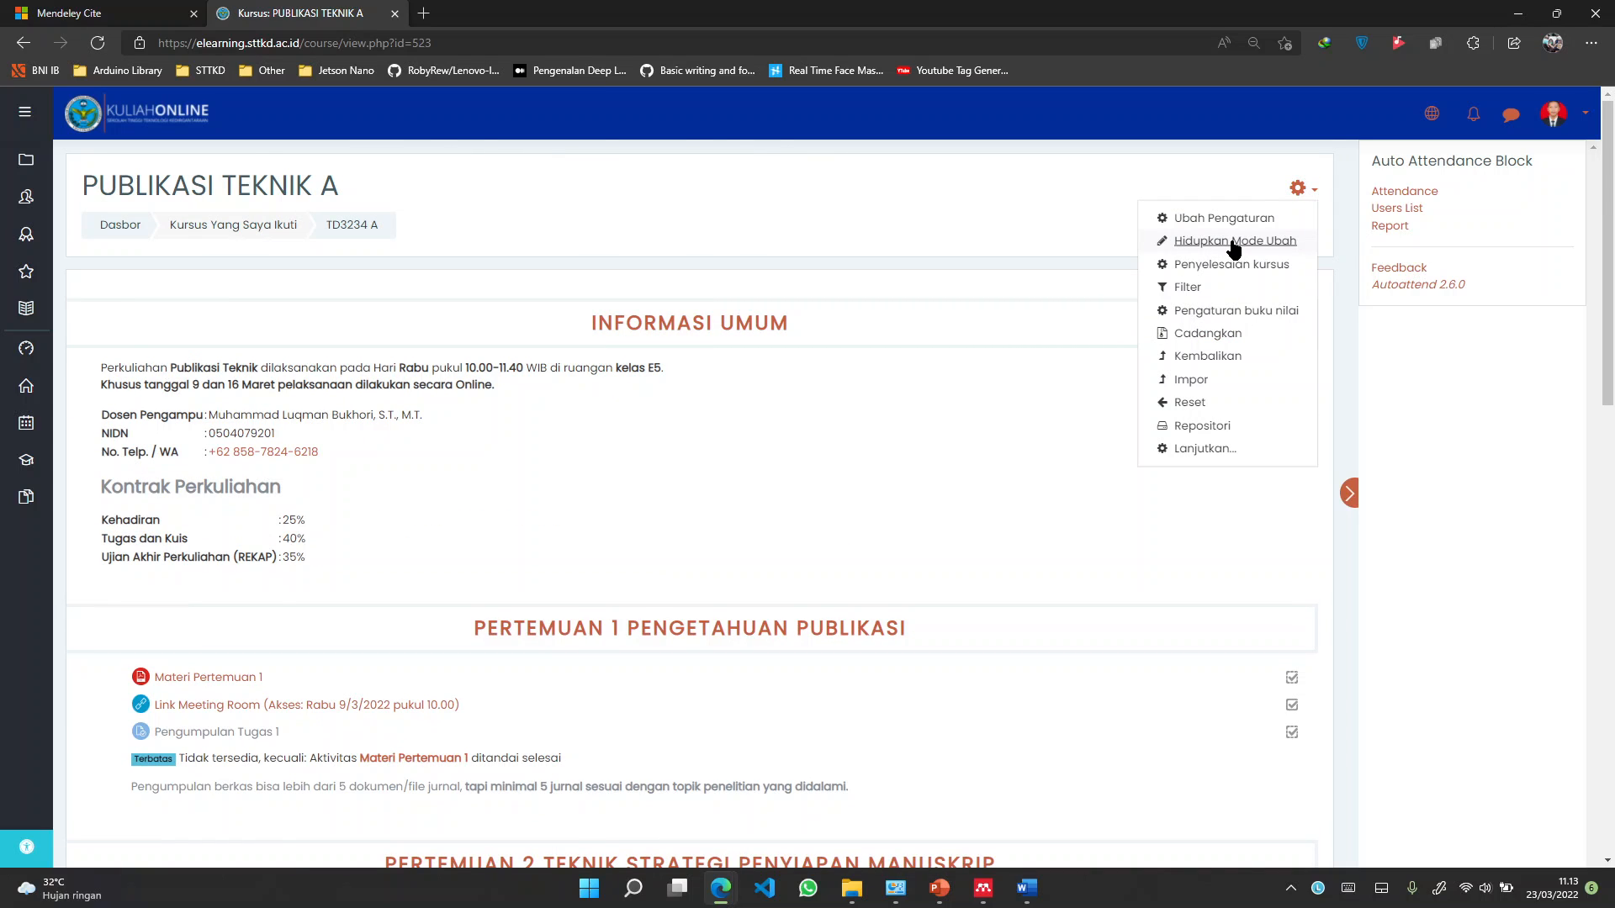
left_click(1234, 242)
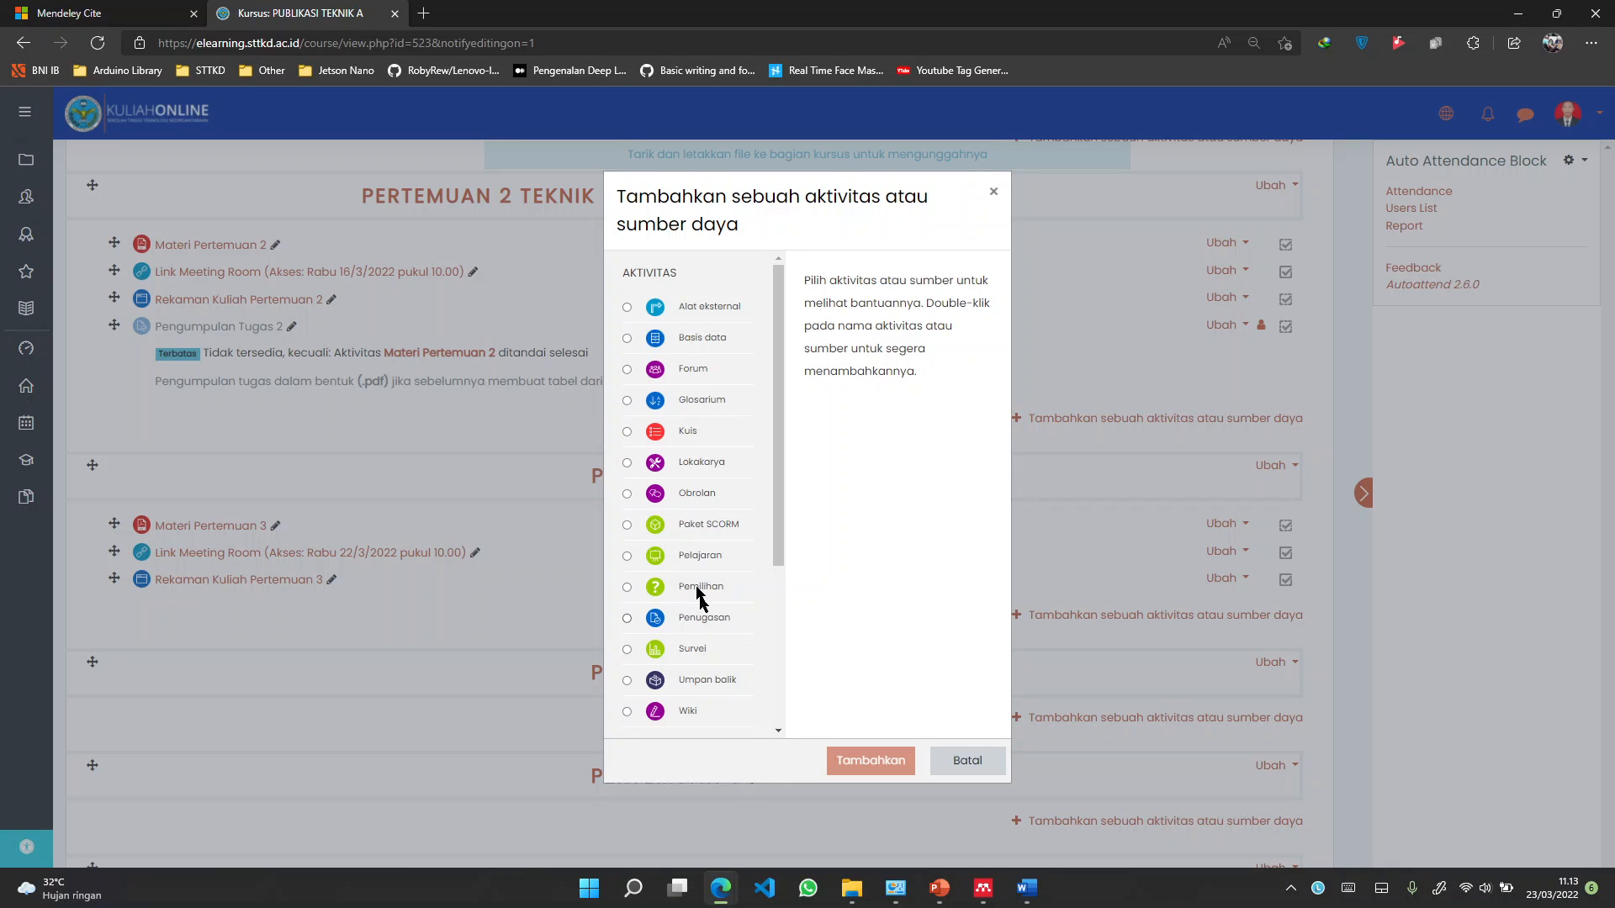
scroll(698, 589, "down", 3)
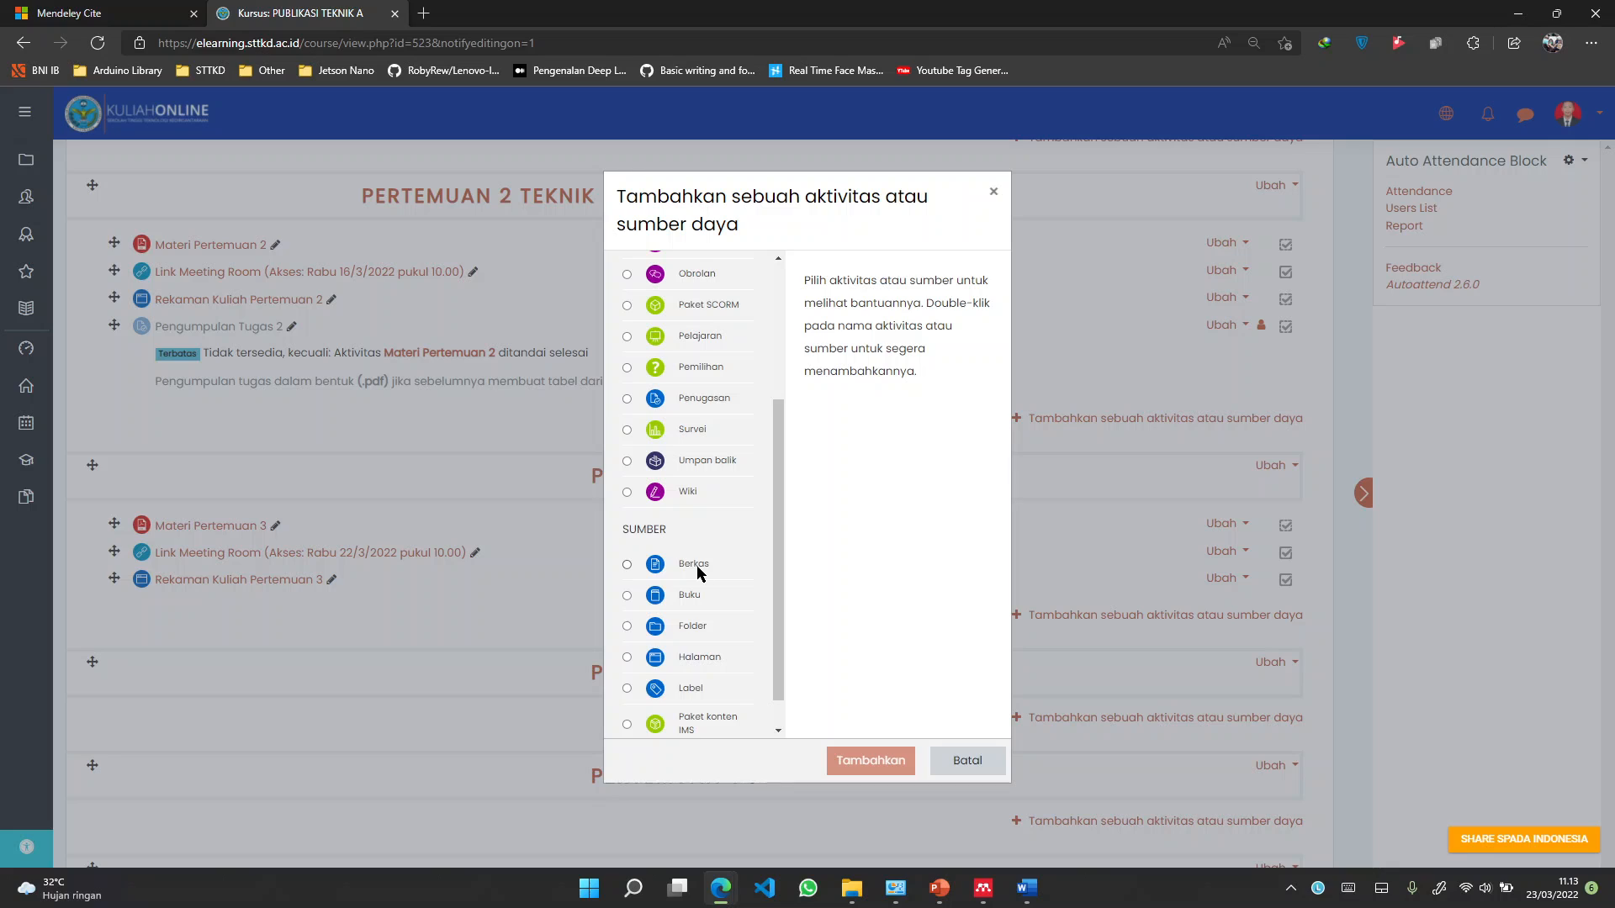
left_click(697, 572)
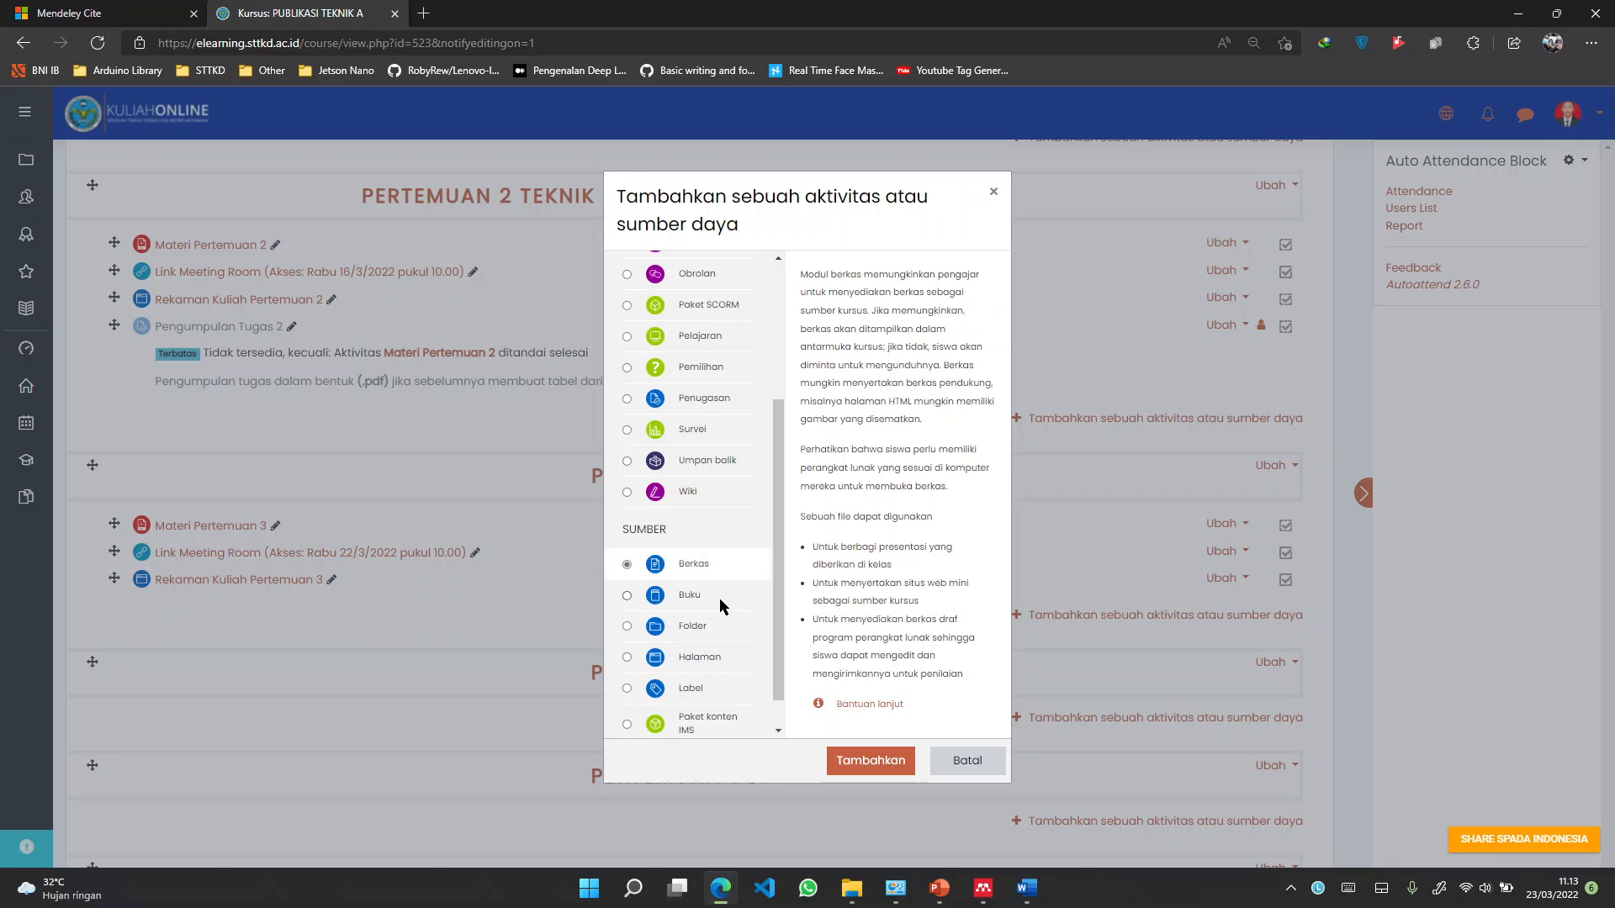
left_click(862, 772)
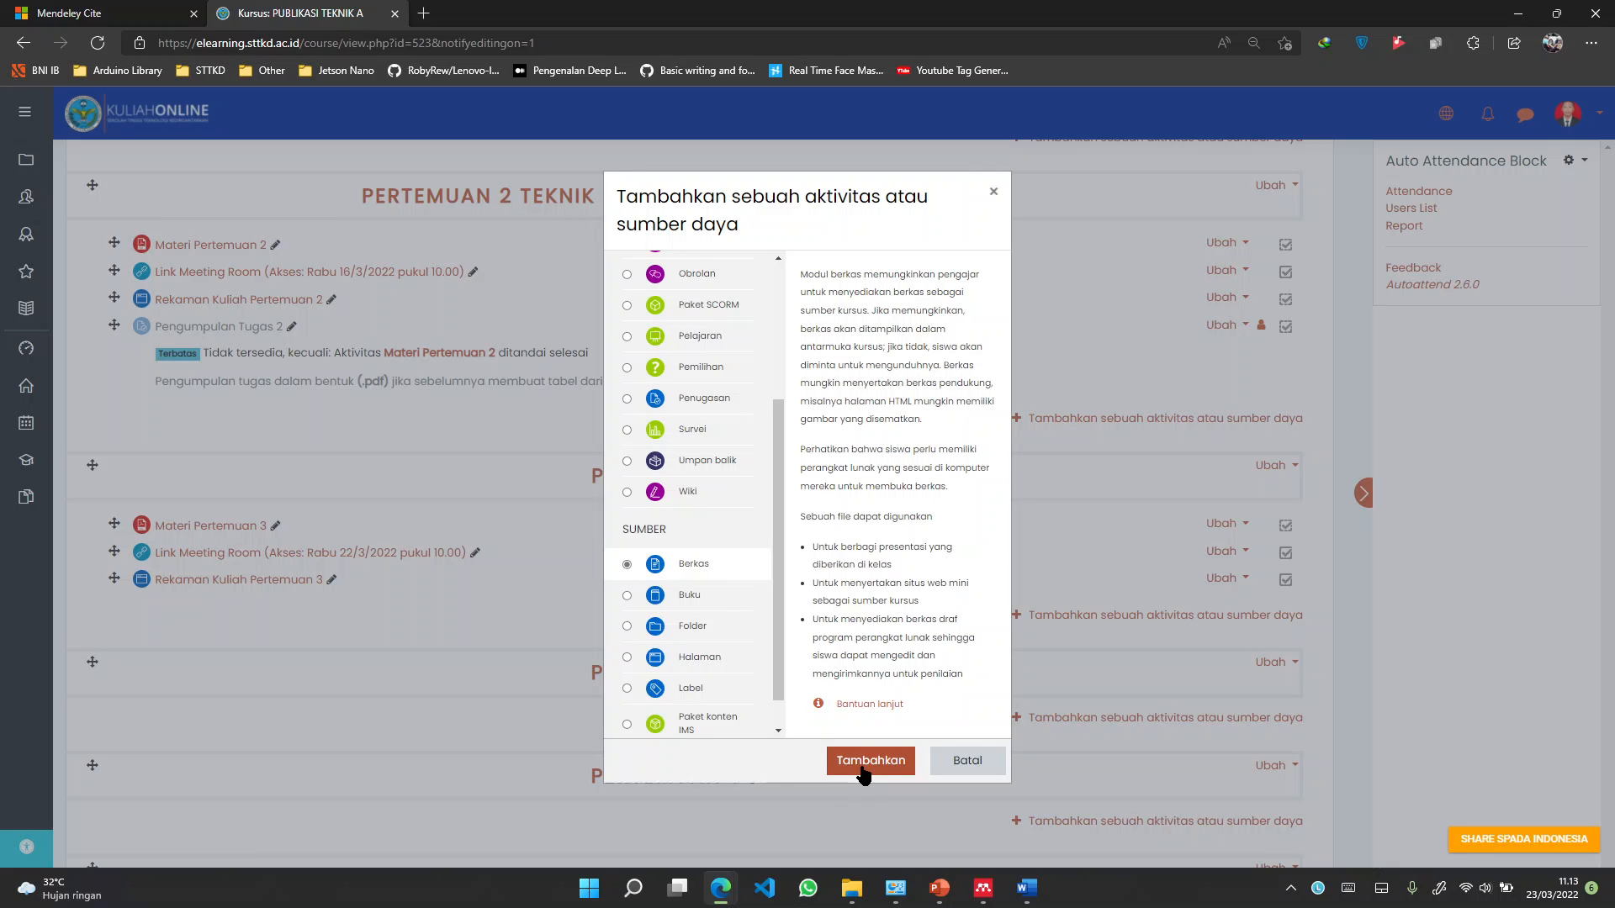
left_click(851, 885)
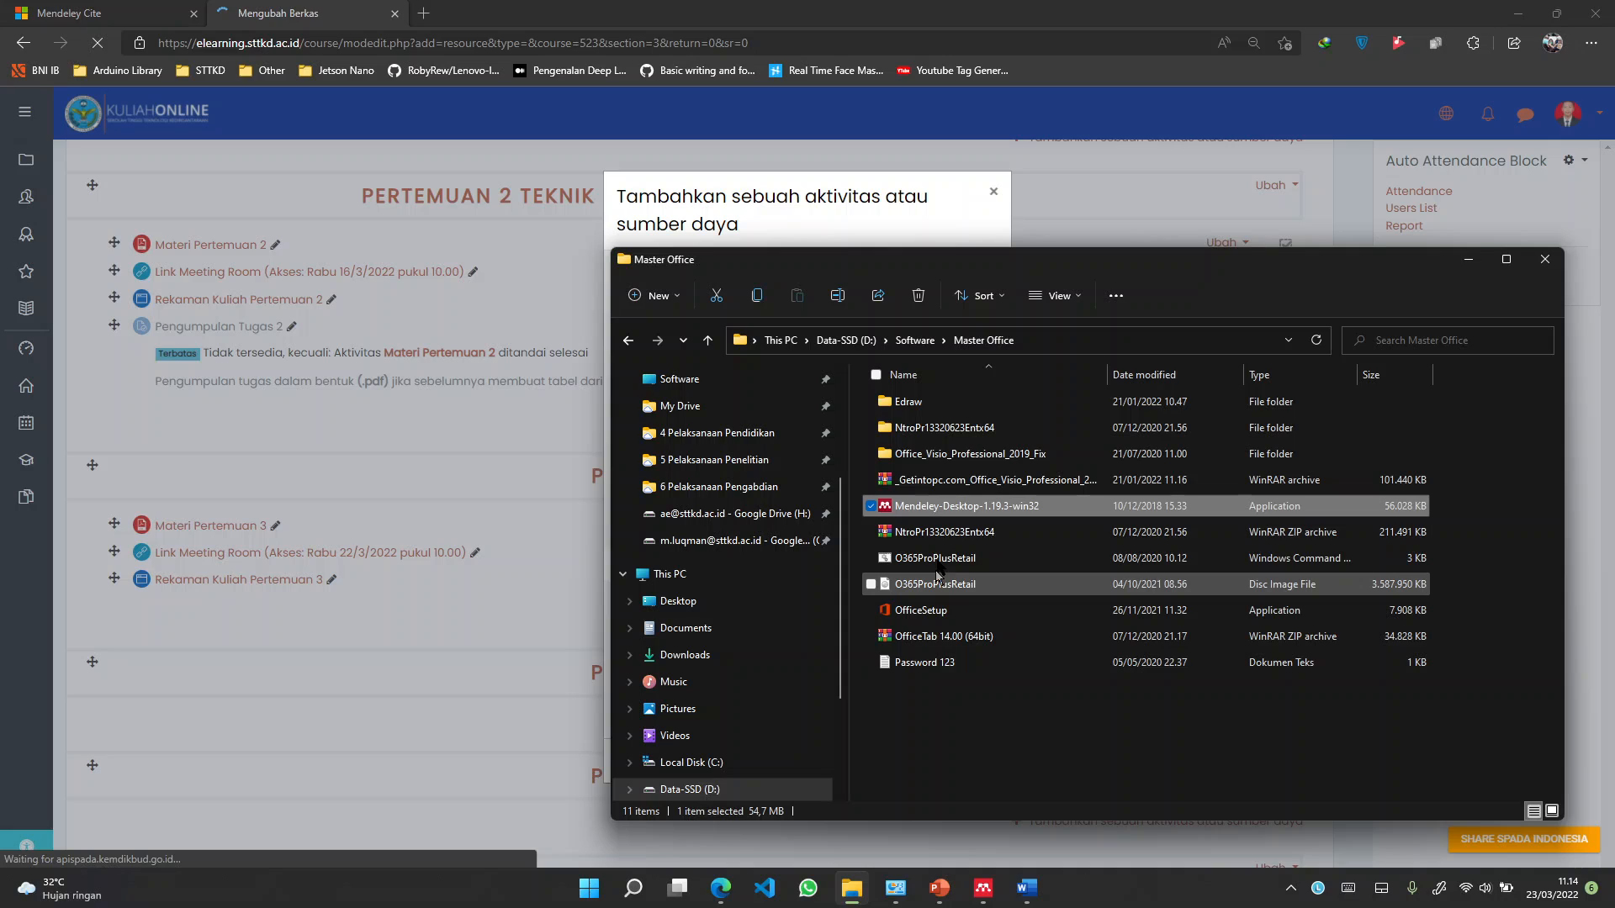
Inspect the Mendeley installer's file options without choosing any
right_click(956, 508)
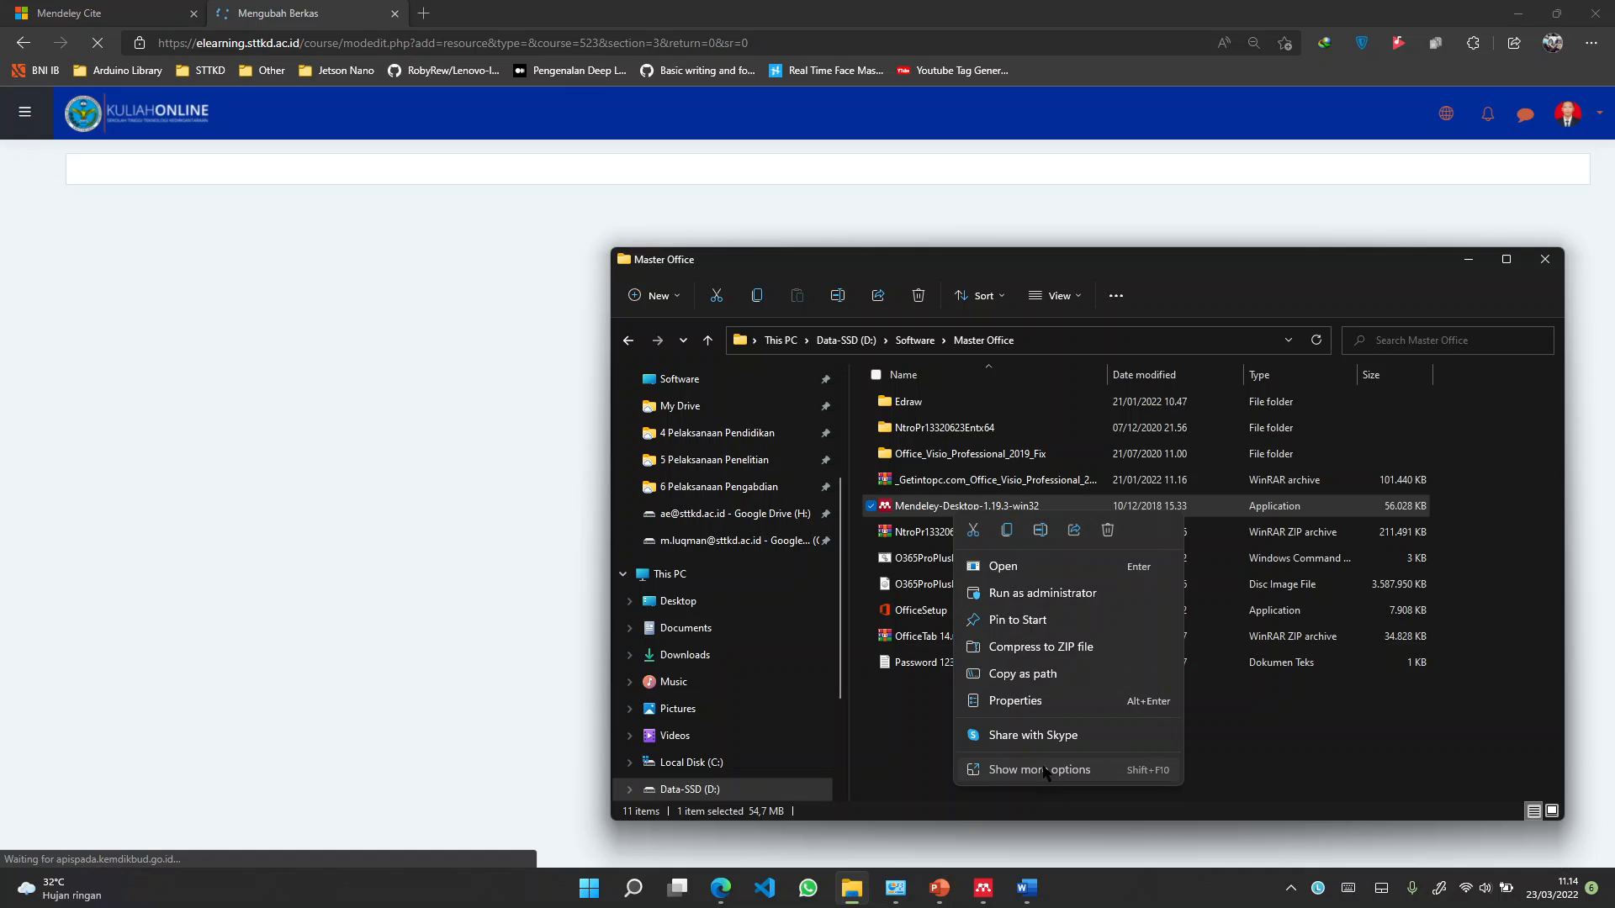
left_click(1045, 770)
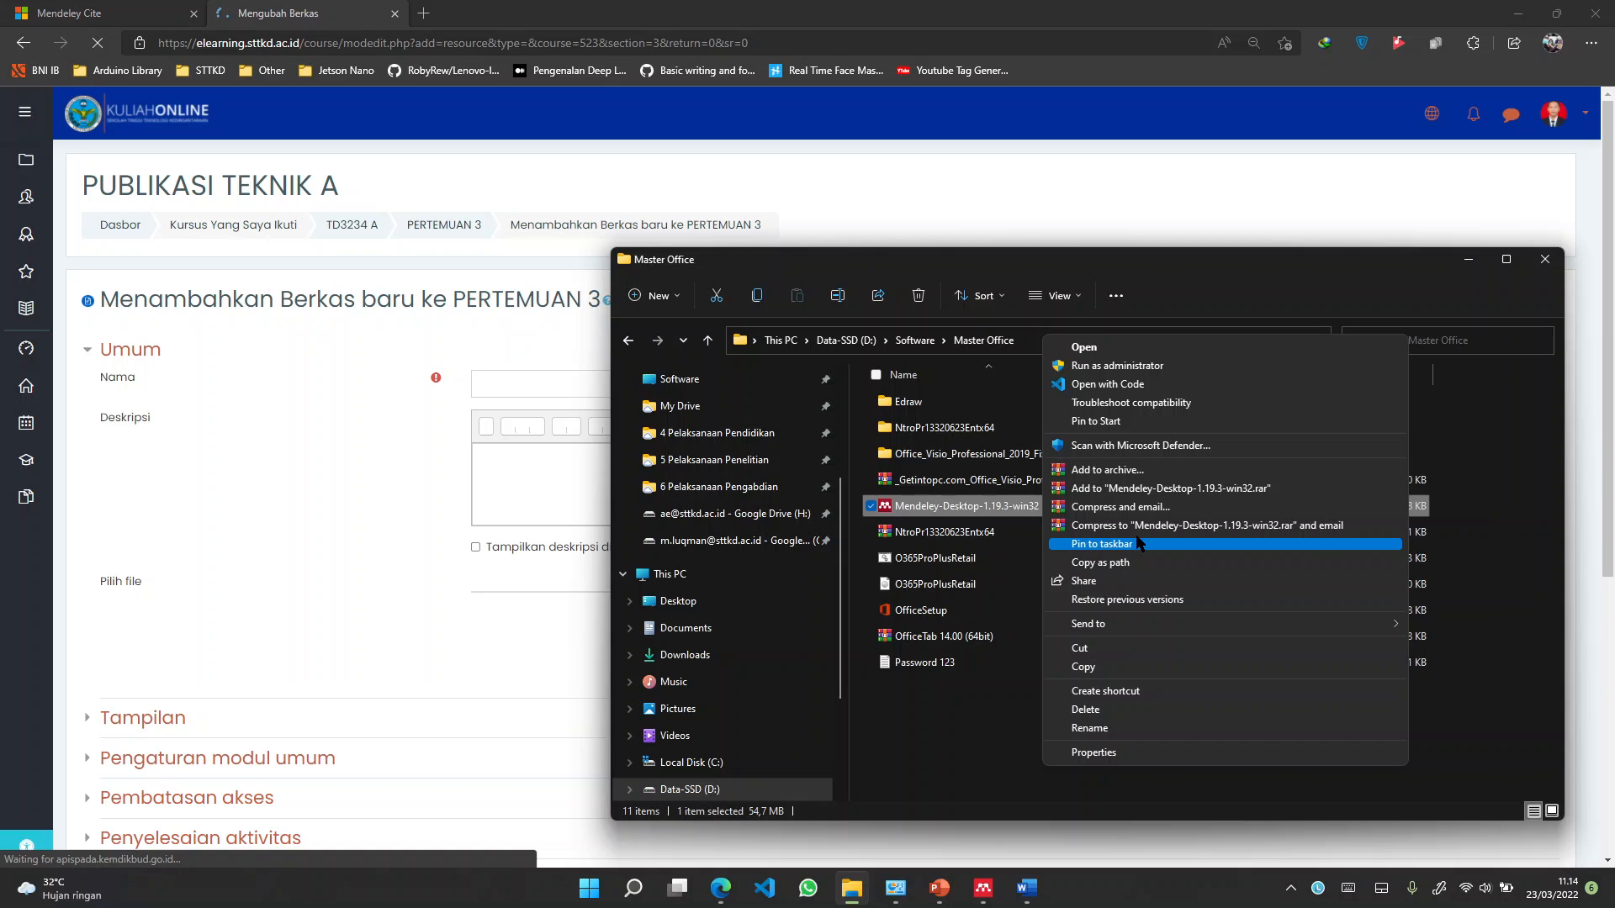
left_click(1136, 580)
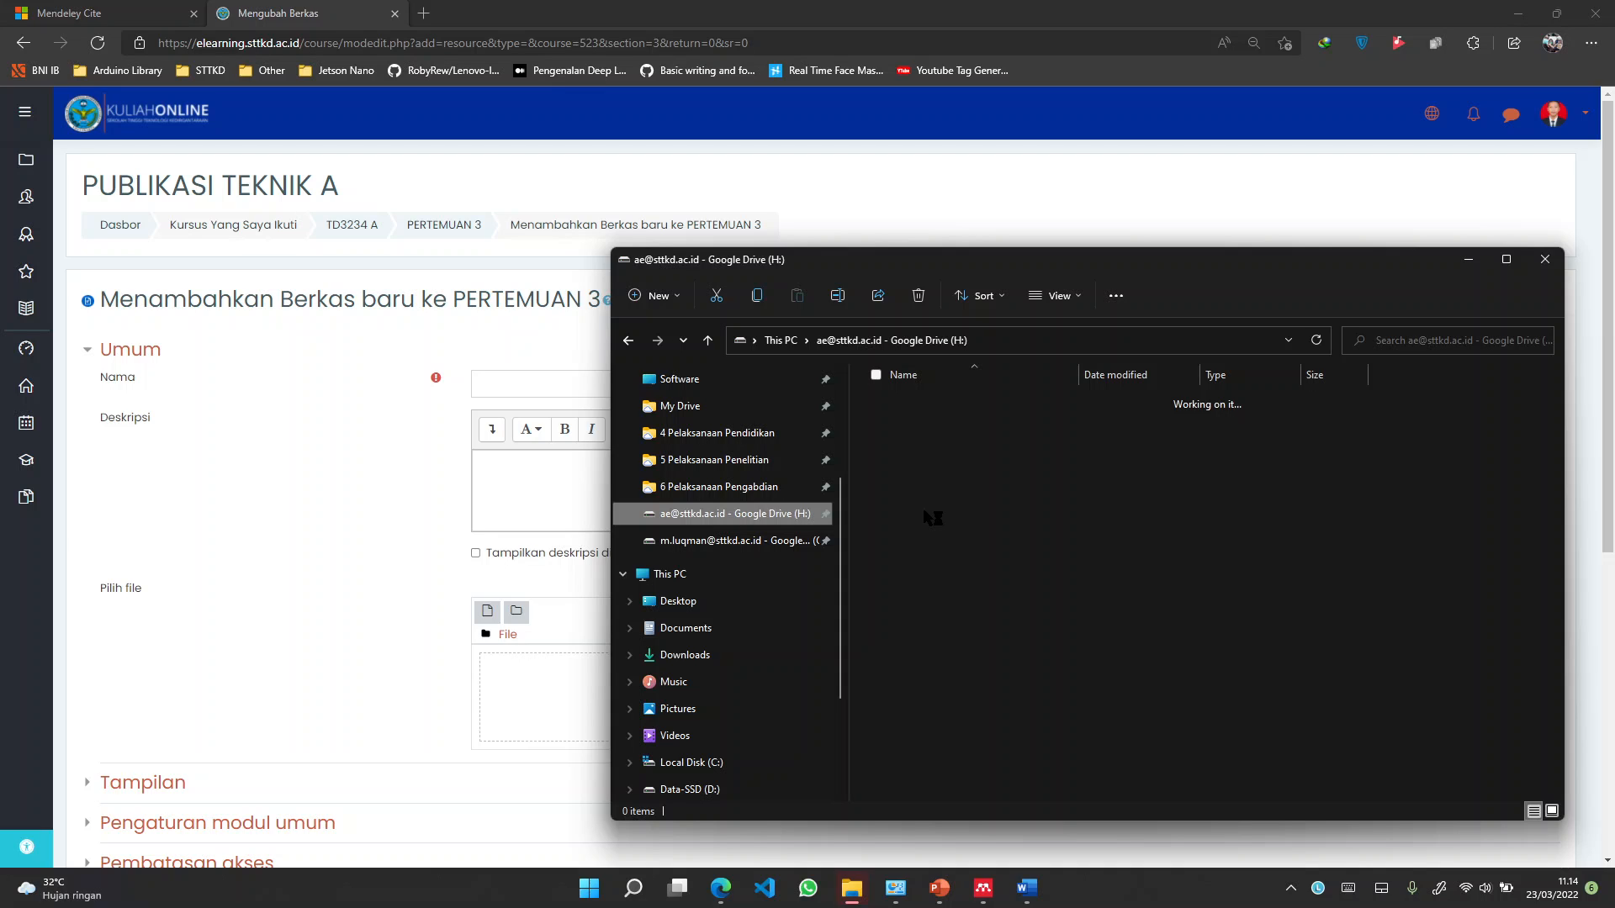
Open Google Drive's My Drive > 4 Pelaksanaan Pendidikan > 0 Pengajaran > 02 Mata Kuliah > Publikasi Teknik > 1 Buku Ajar
left_click(743, 406)
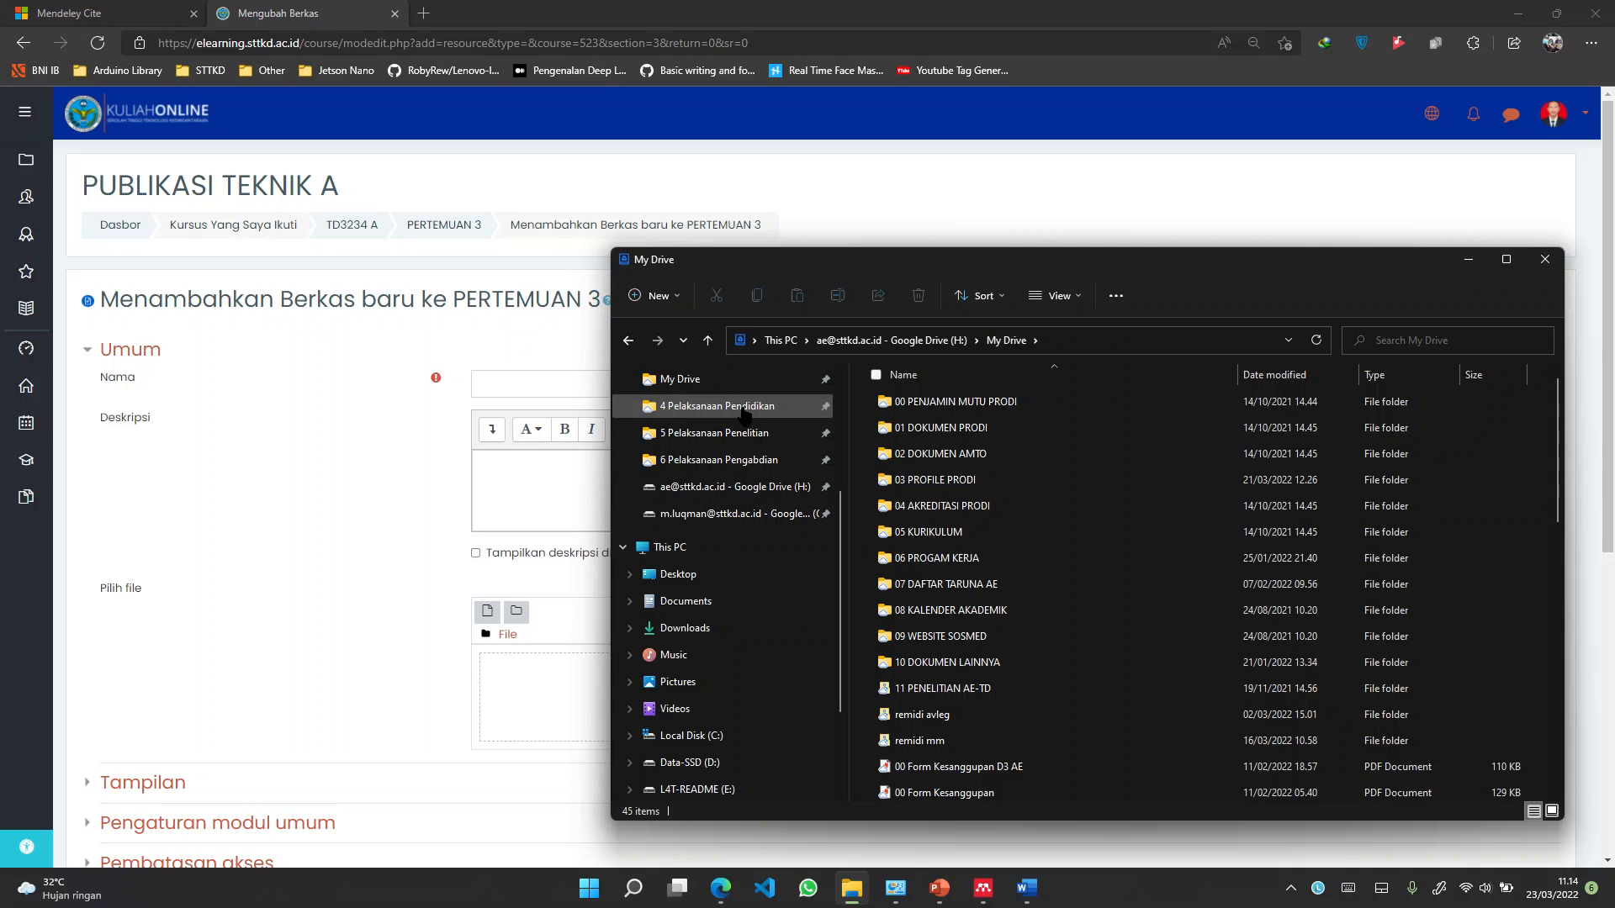
left_click(744, 410)
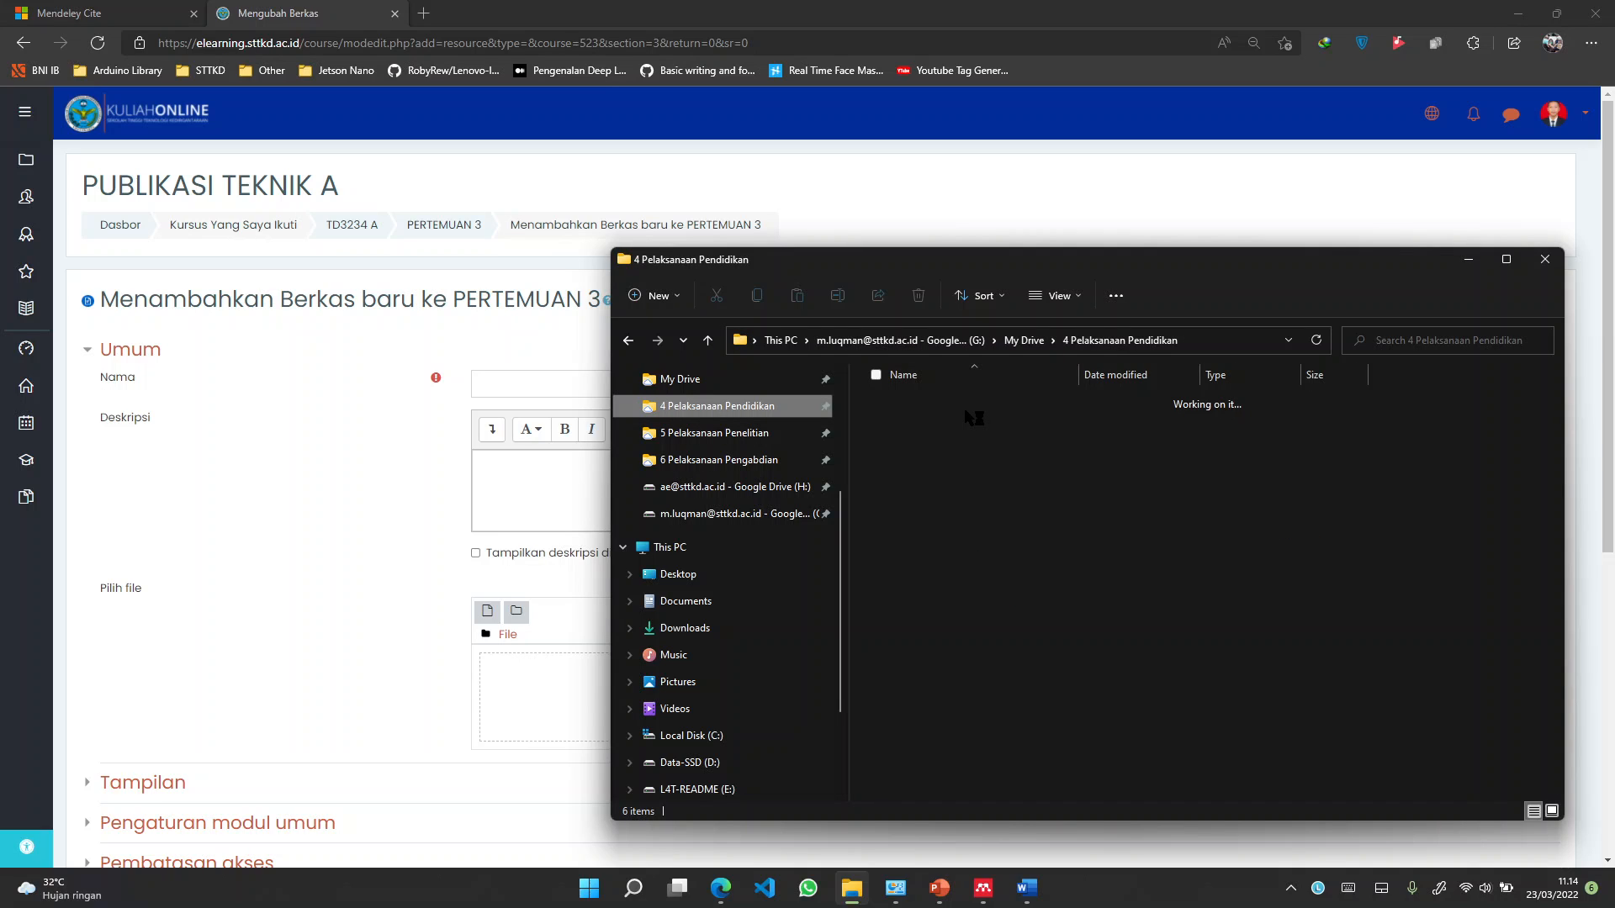
double_click(963, 408)
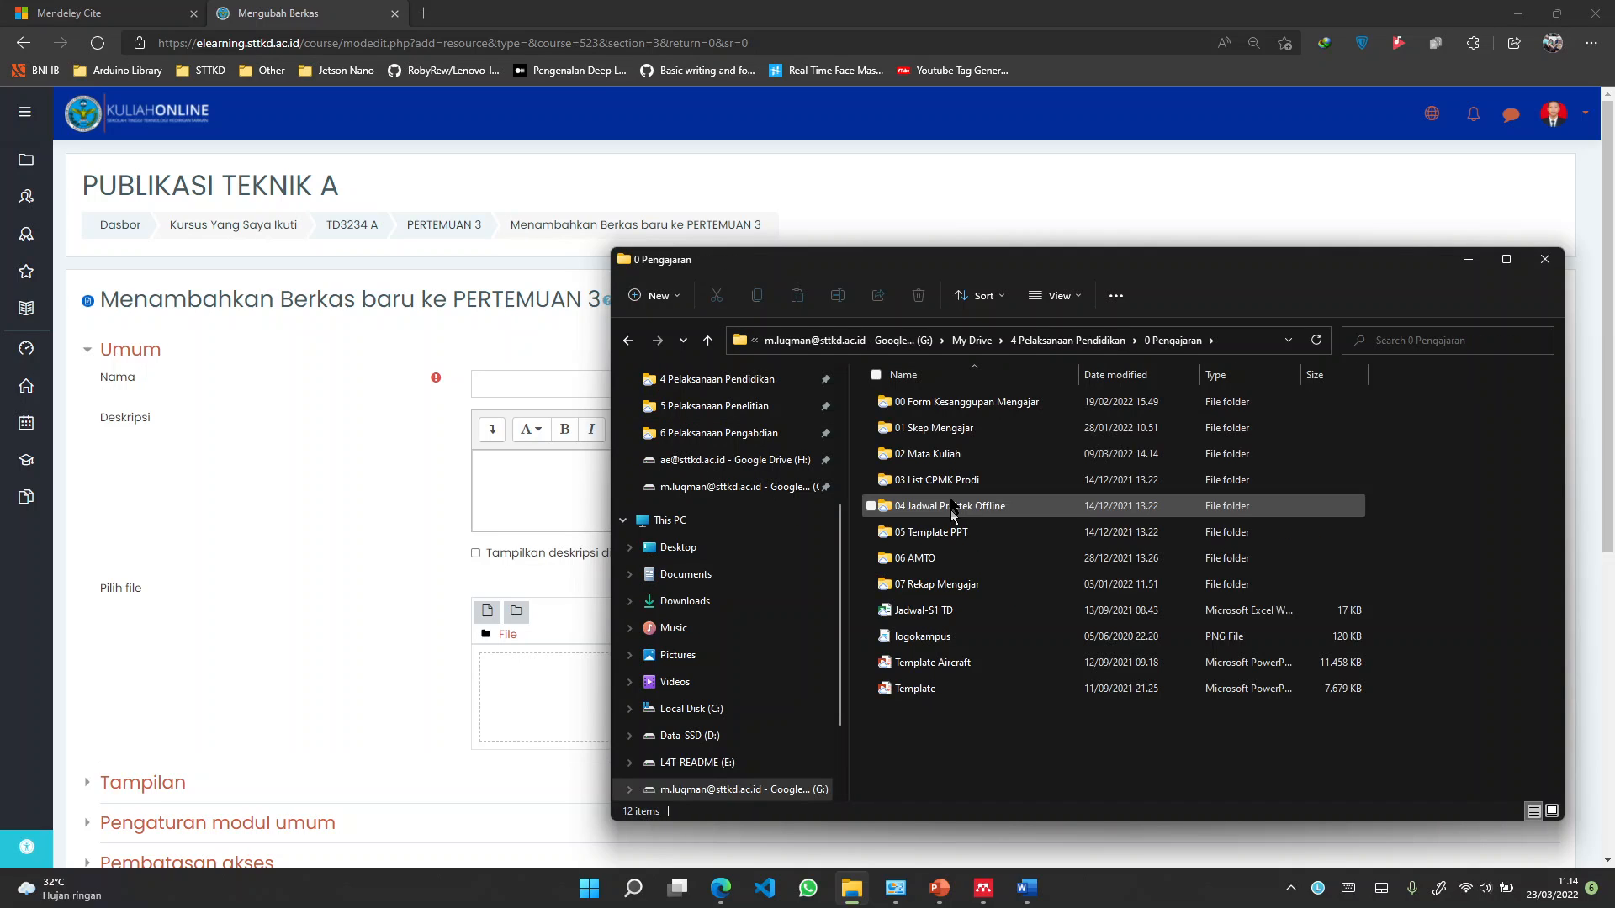
double_click(927, 455)
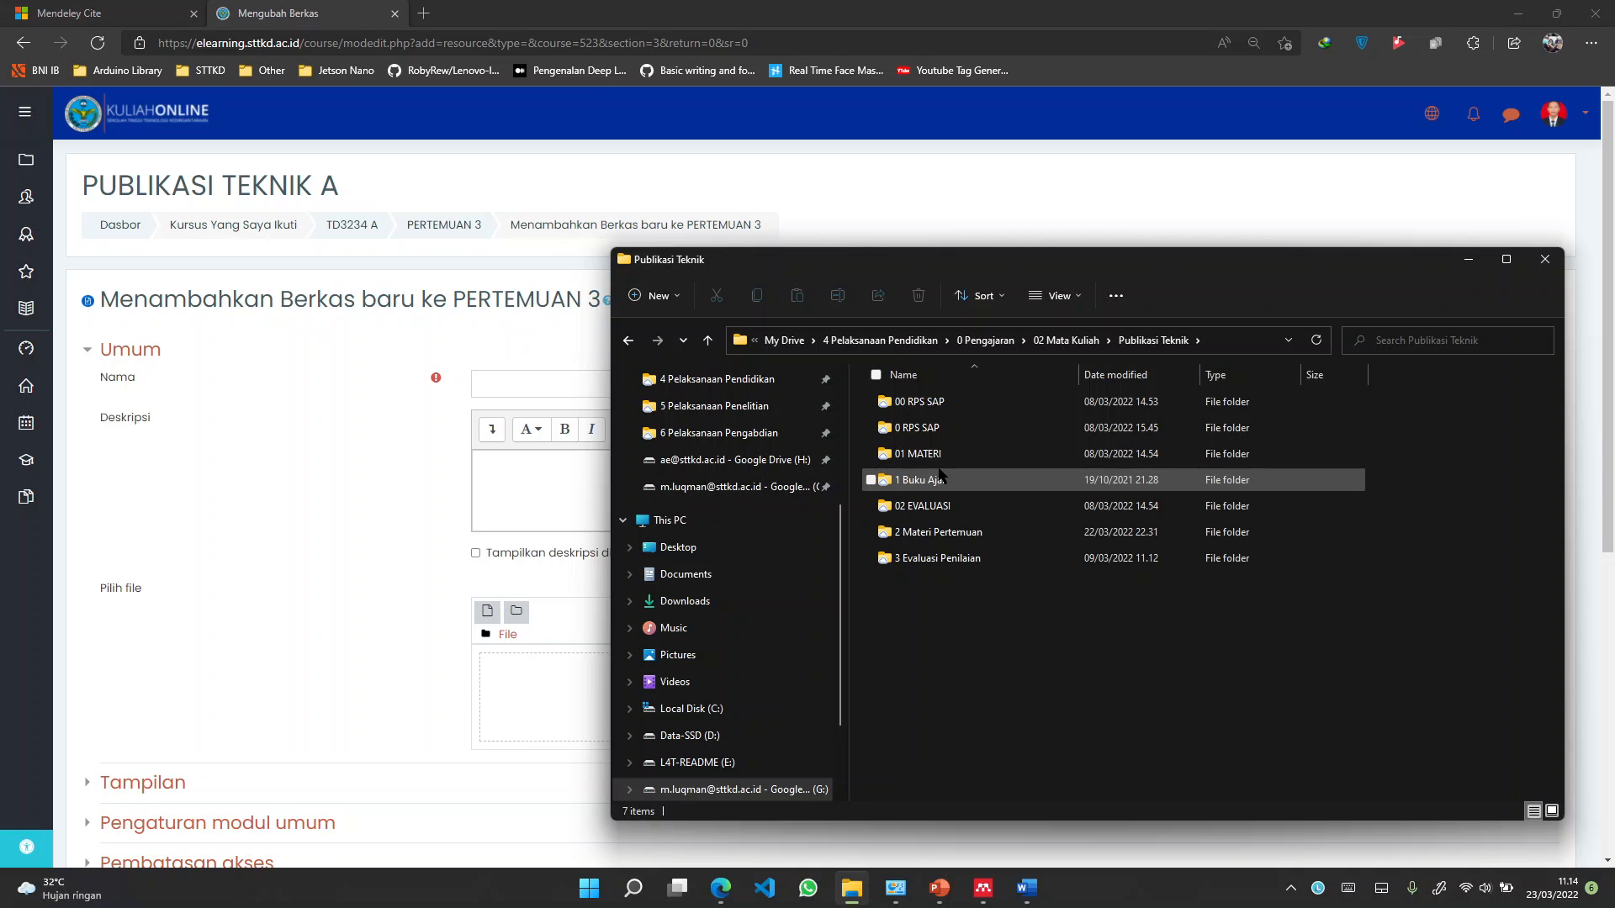
left_click(940, 479)
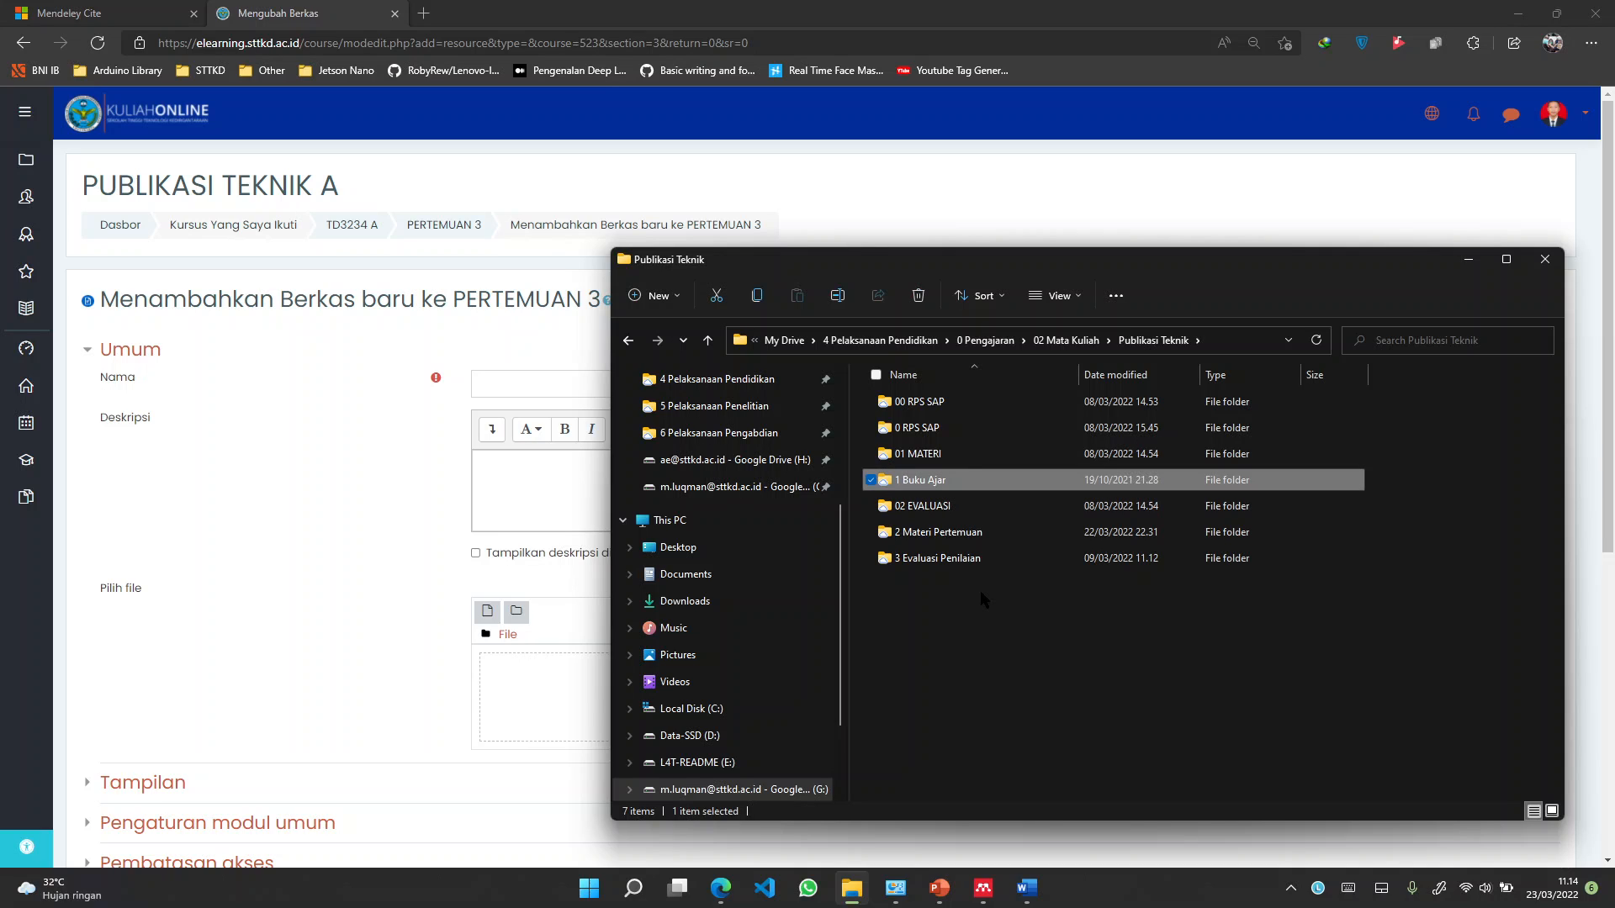
double_click(952, 478)
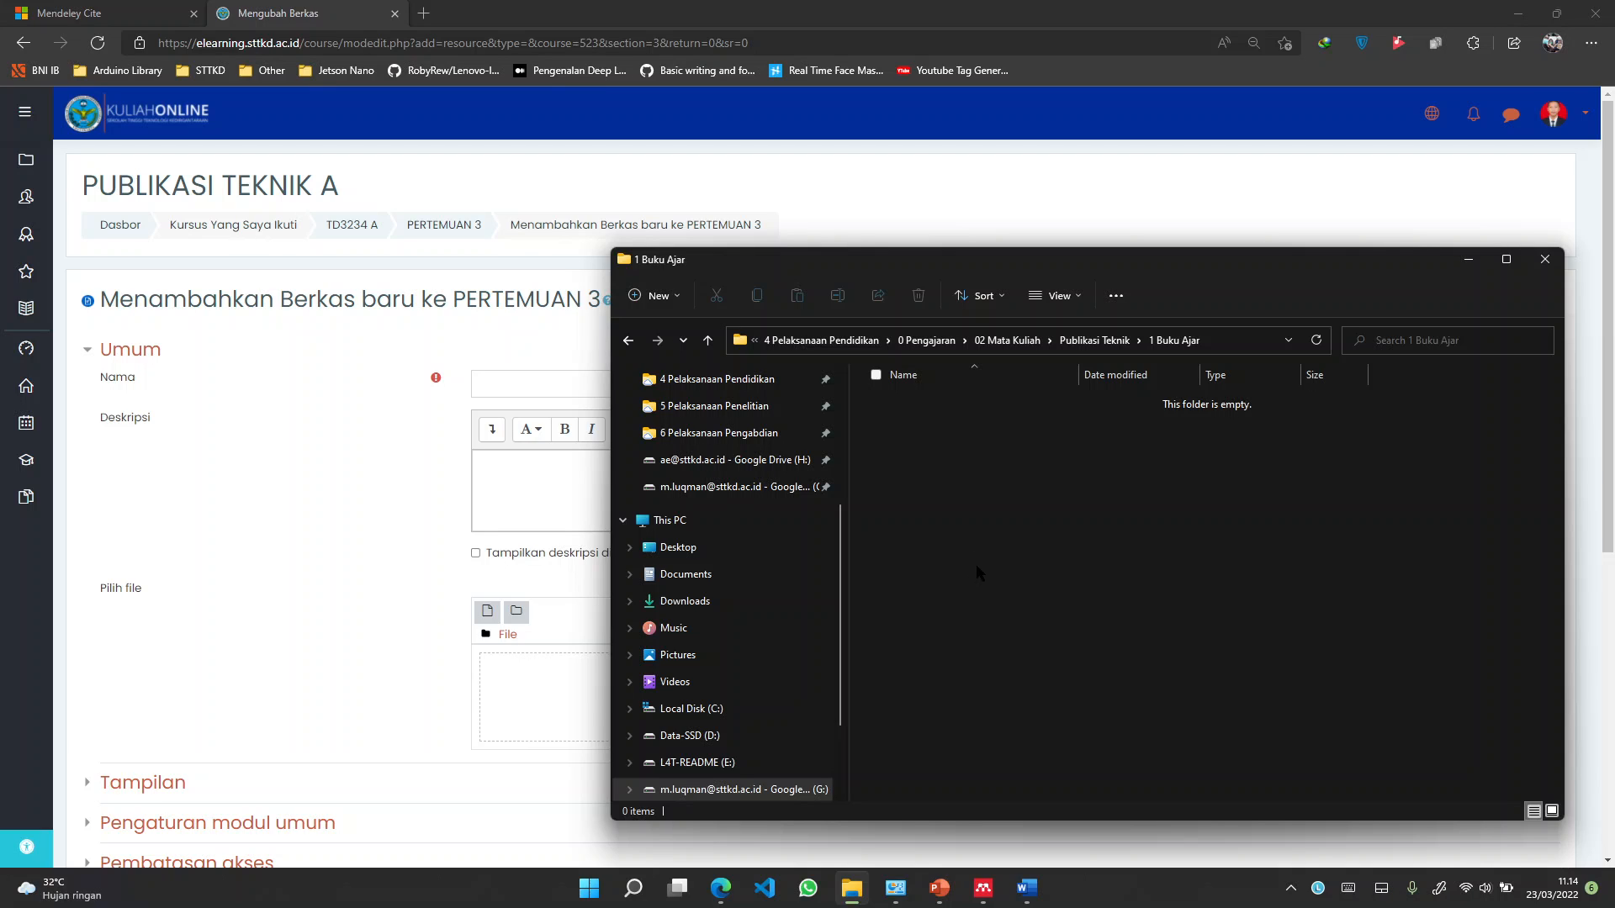
right_click(976, 563)
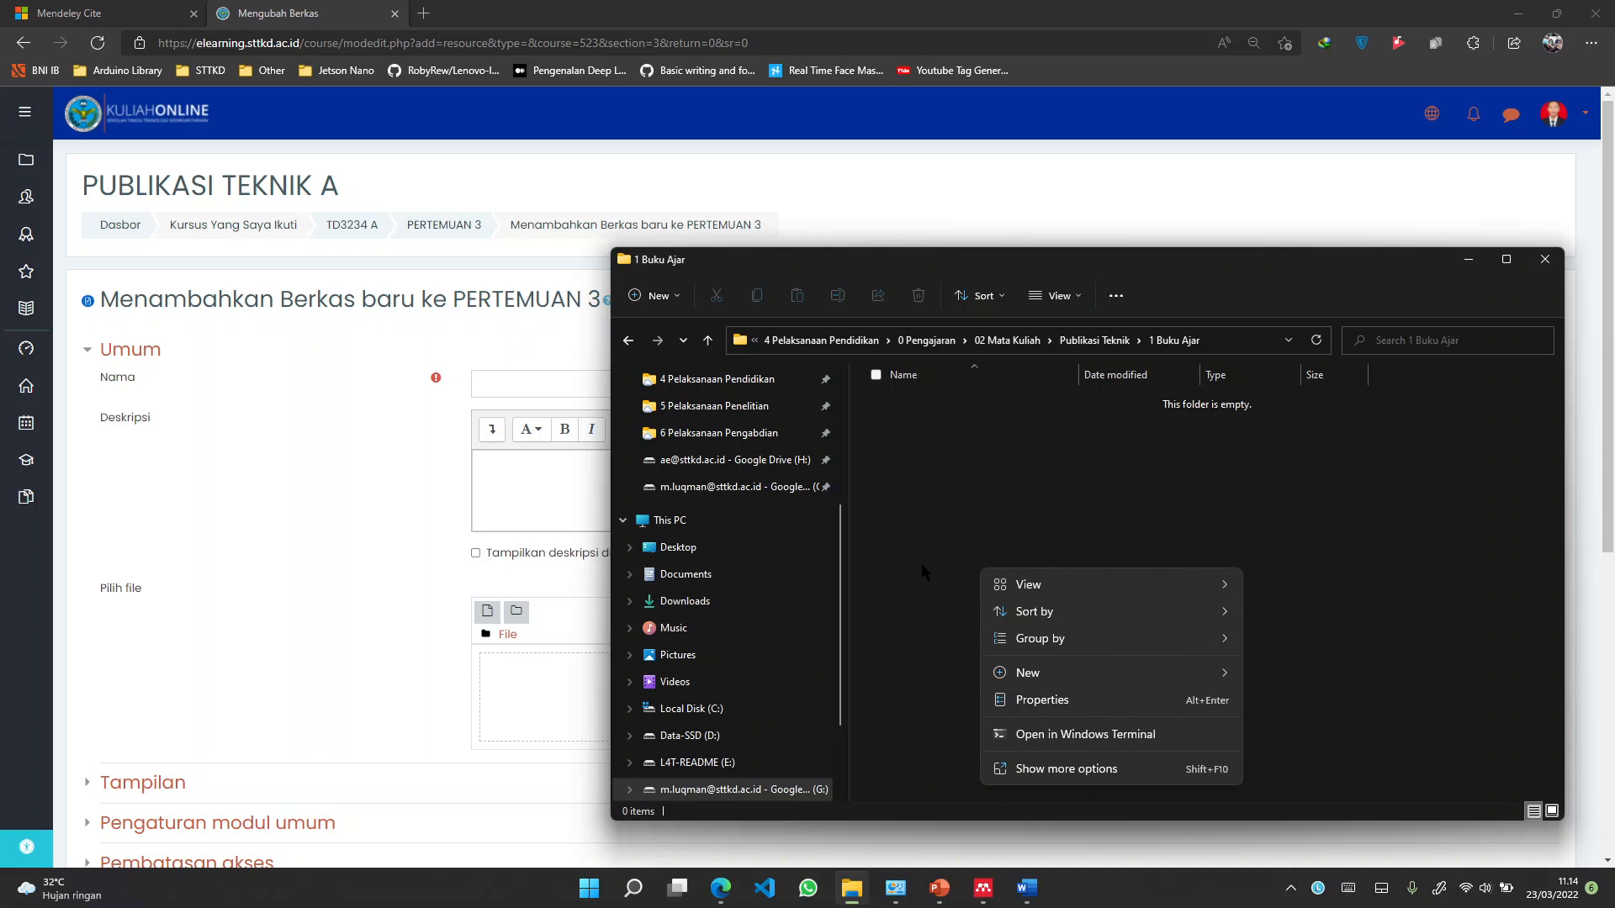
left_click(931, 543)
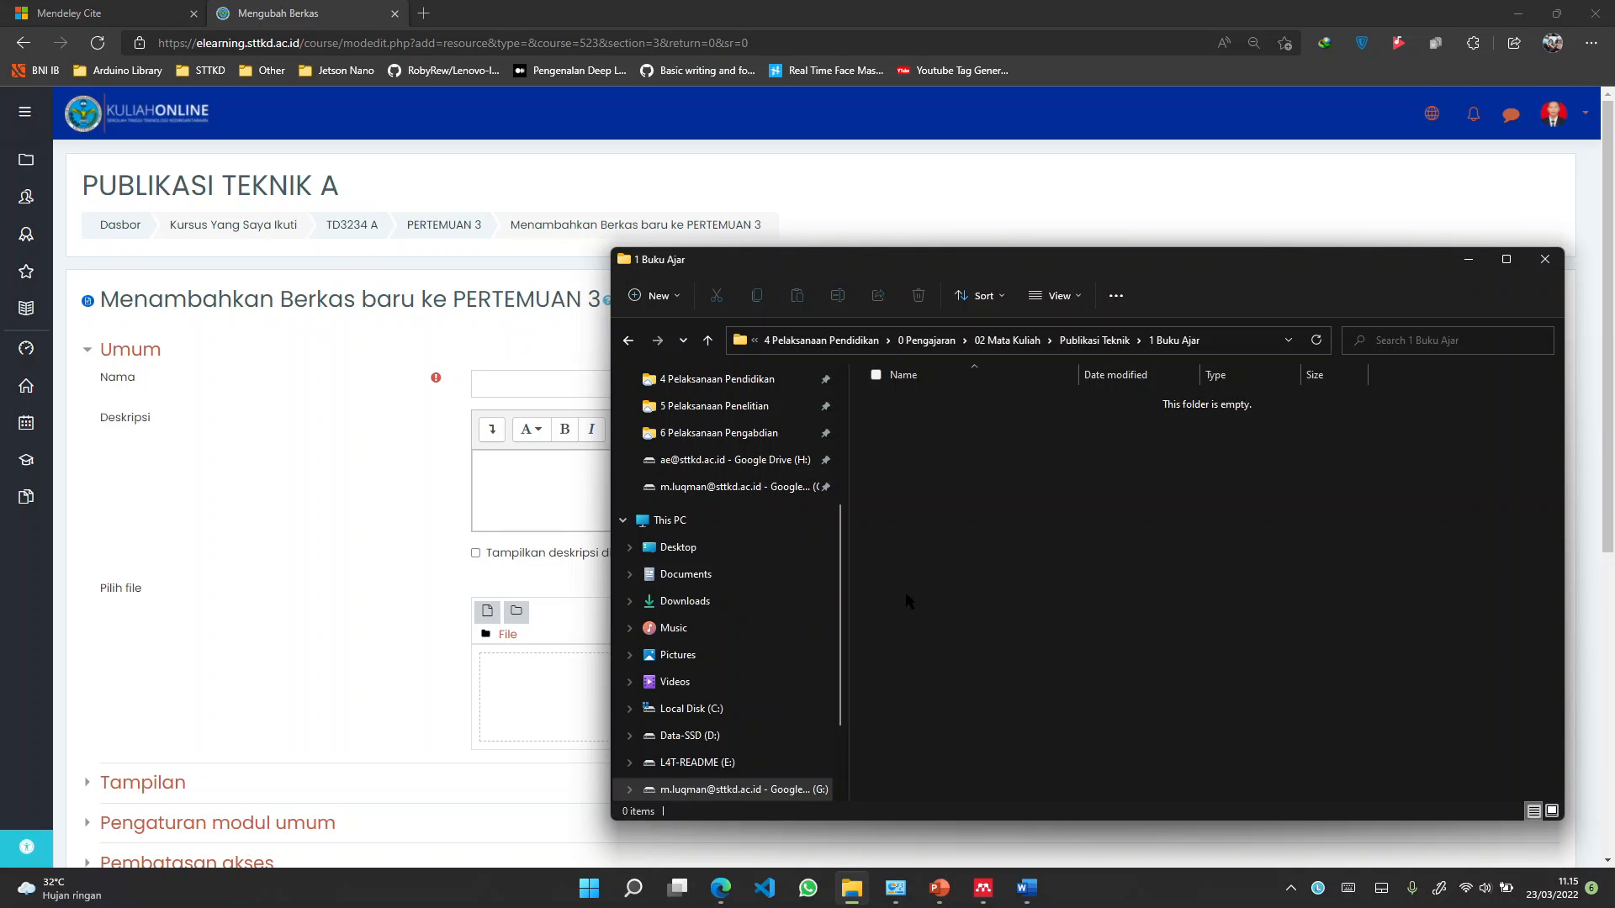
In a second window, select Mendeley-Desktop-1.19.3-win32 in D:\Software\Master Office
key("super+e")
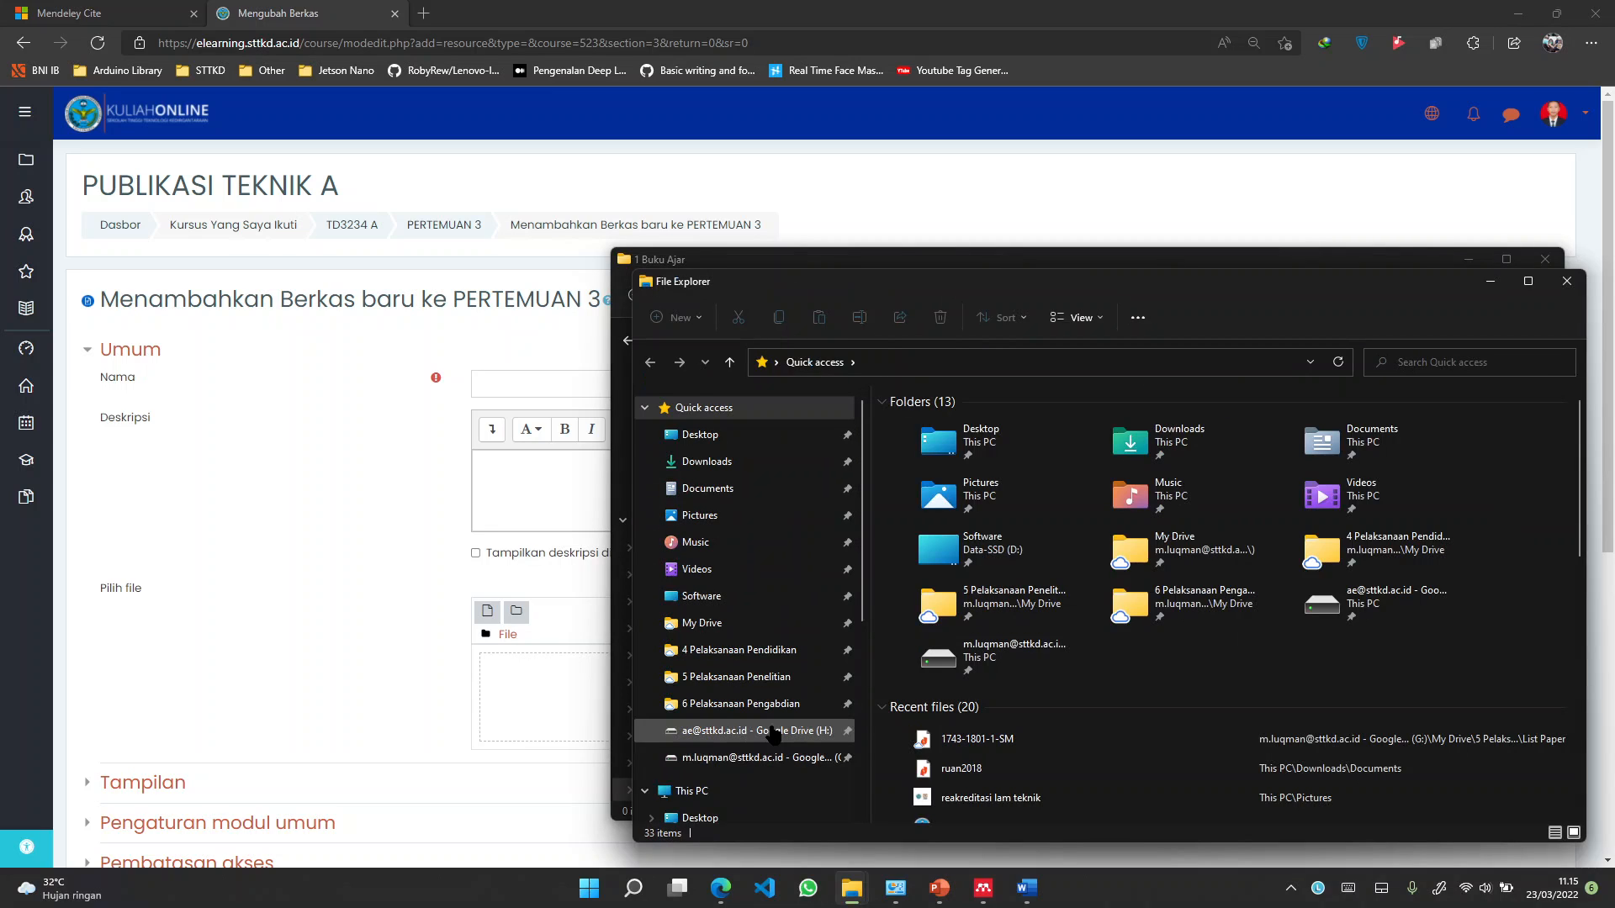
scroll(770, 728, "down", 1)
scroll(770, 728, "down", 1)
left_click(852, 520)
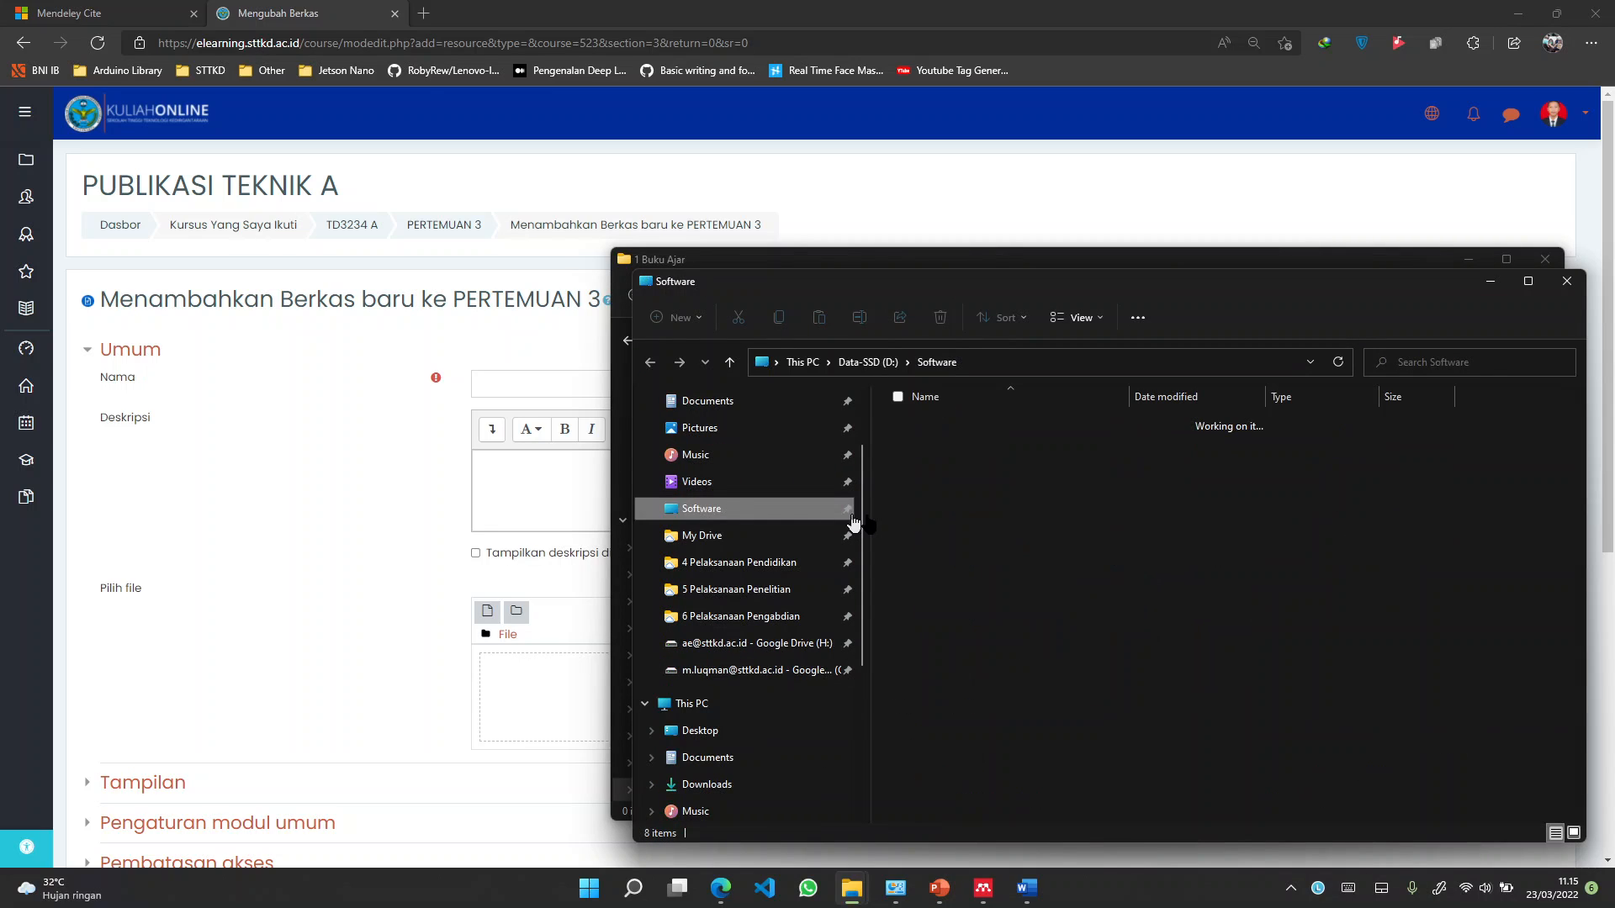
left_click(977, 552)
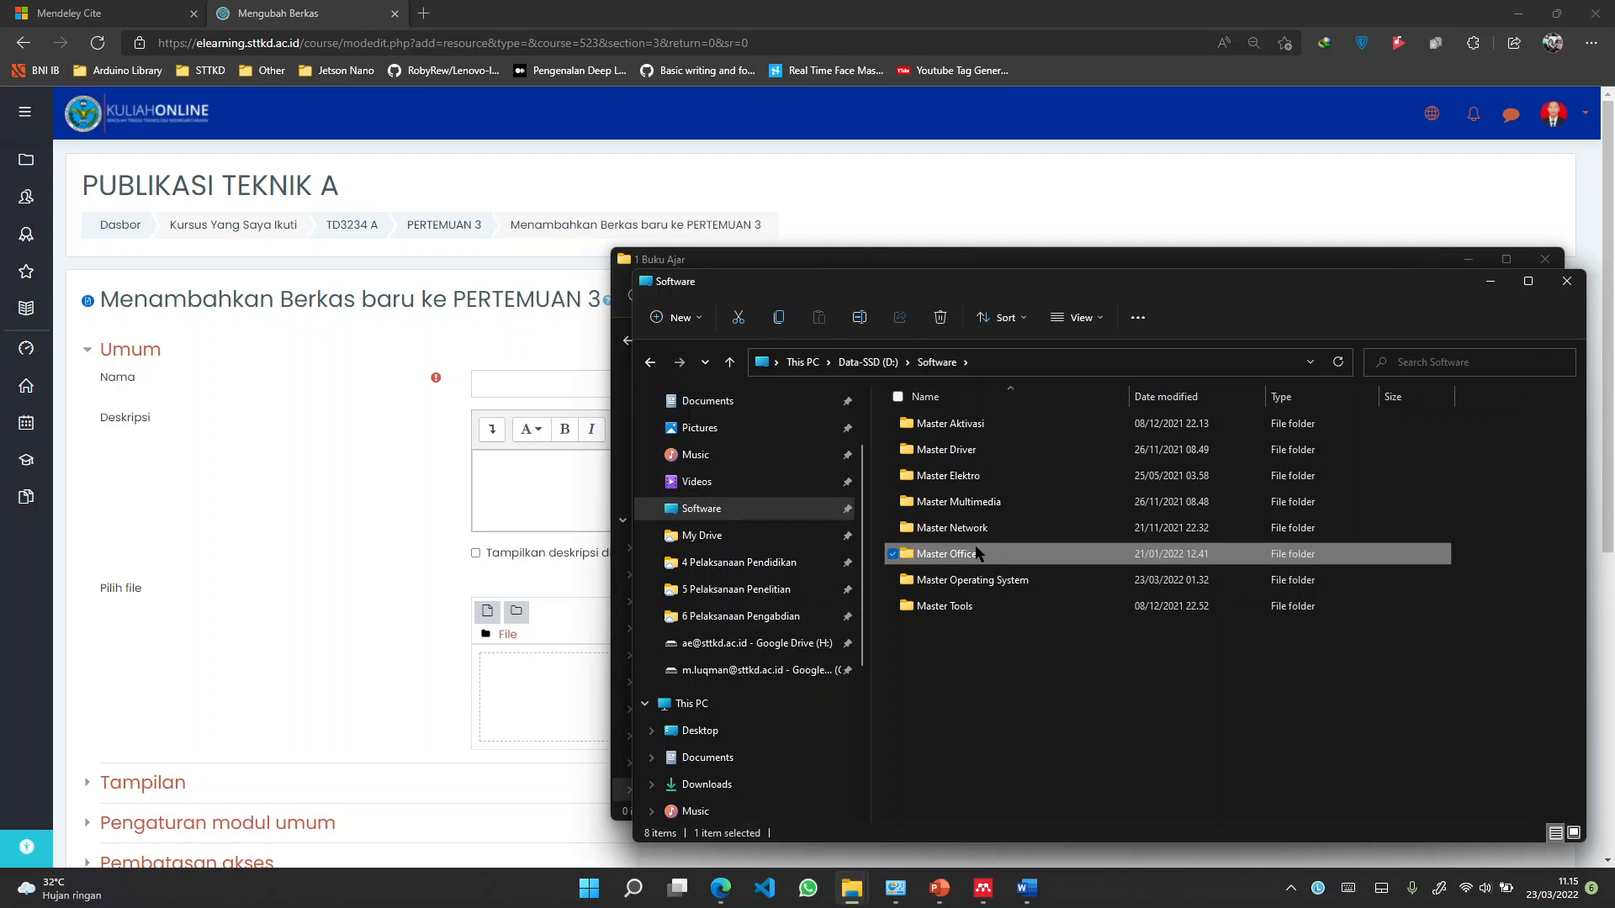
double_click(977, 552)
left_click(949, 527)
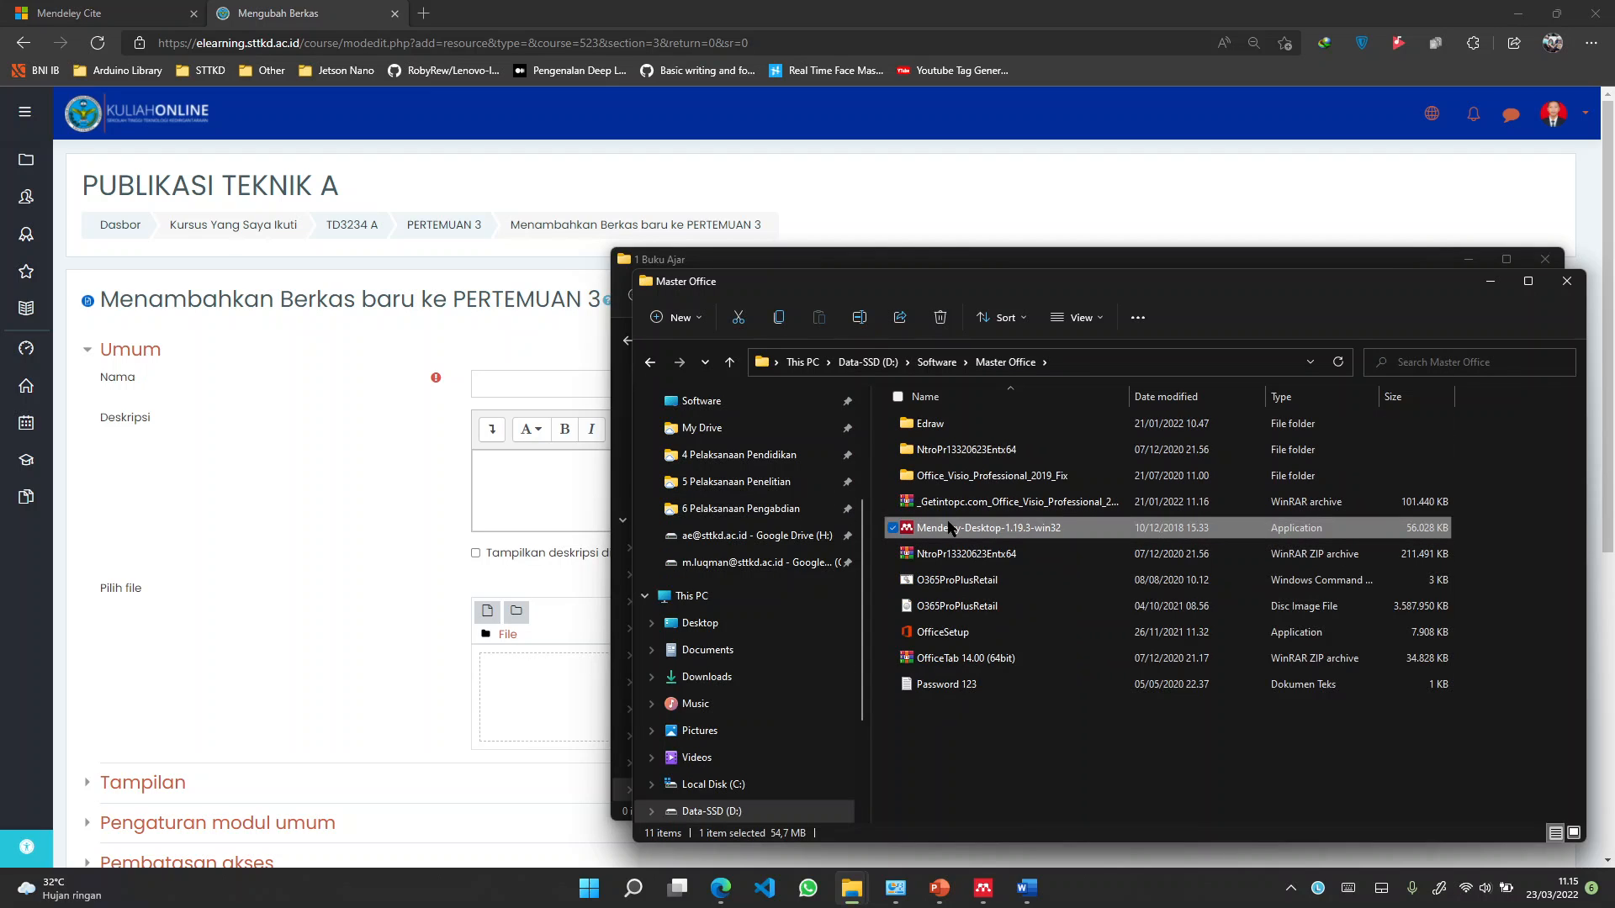
left_click(910, 261)
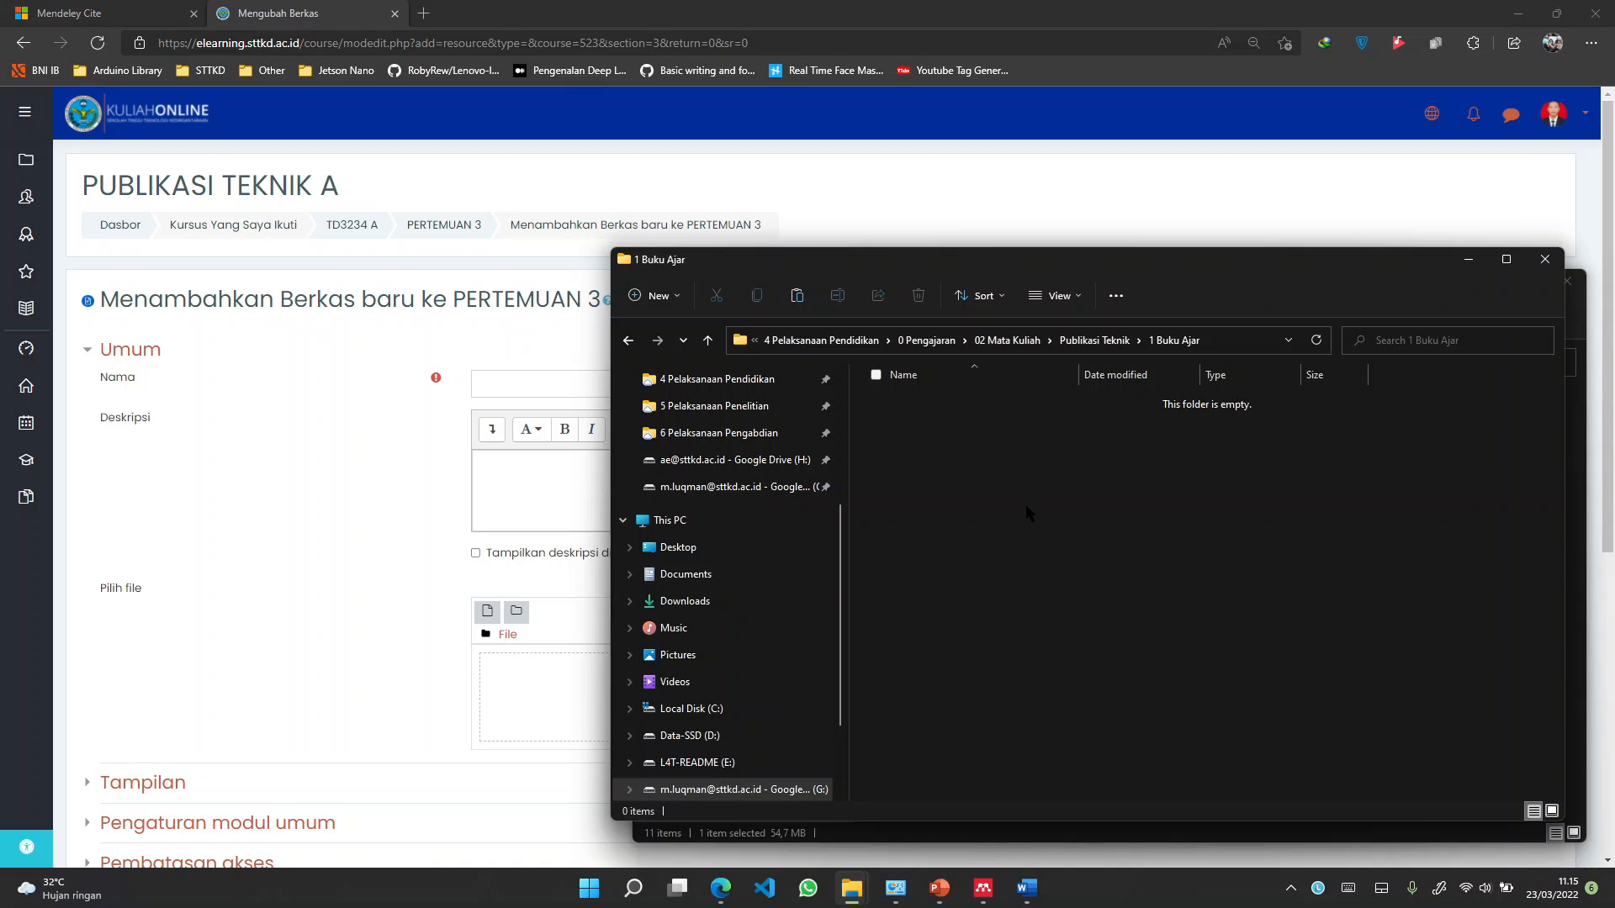
Paste the Mendeley-Desktop-1.19.3-win32 installer into the 1 Buku Ajar folder and select it
key("ctrl+v")
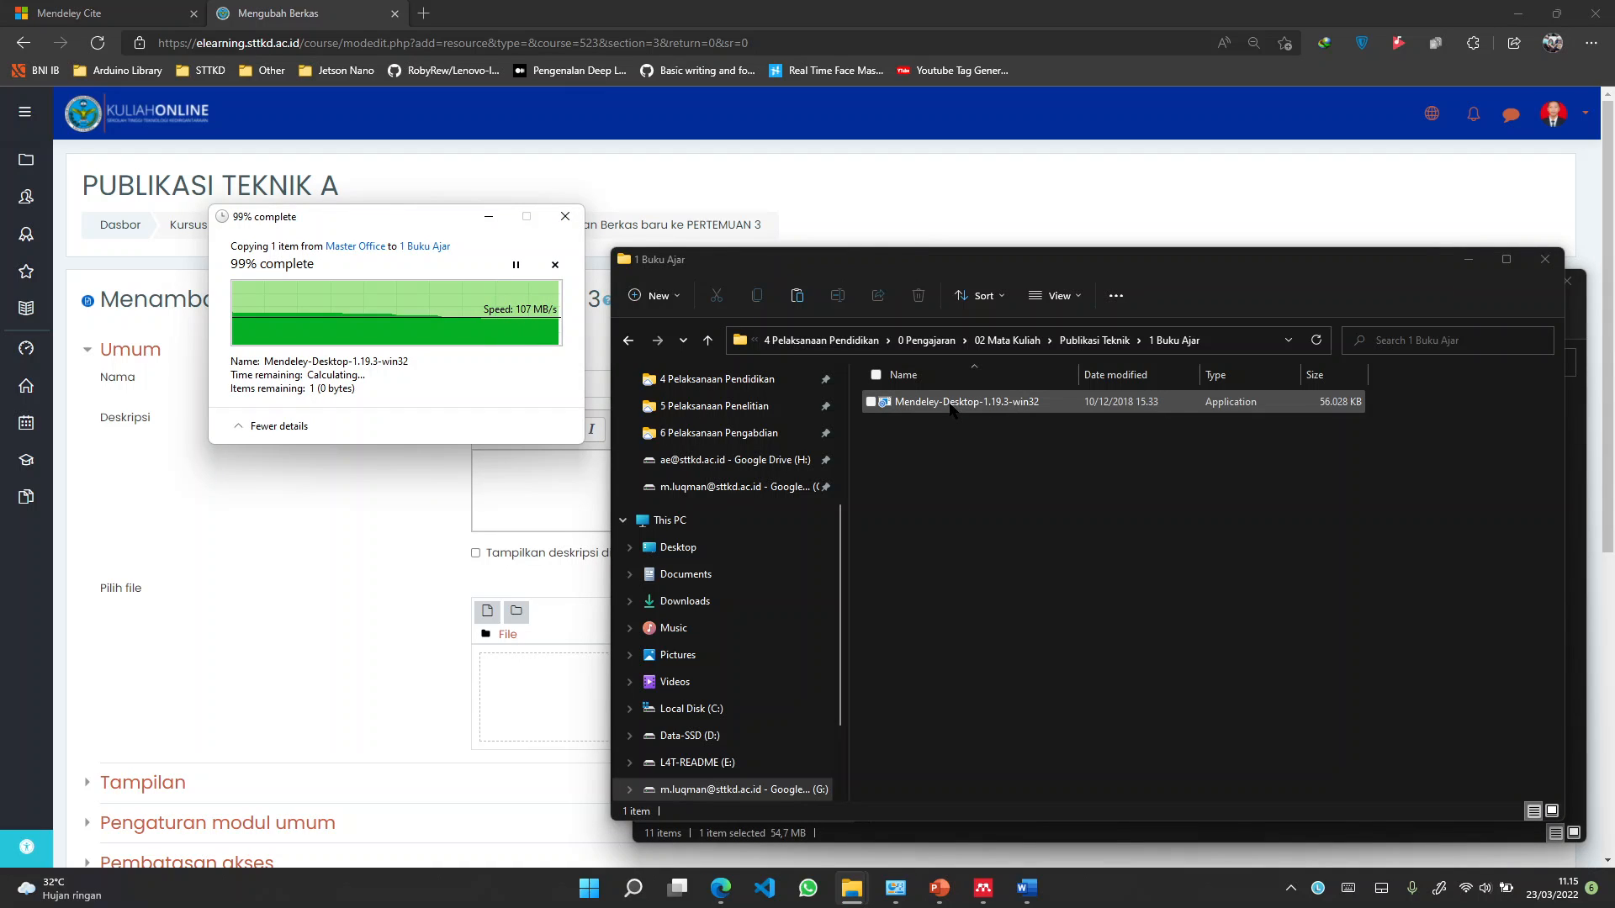
left_click(951, 409)
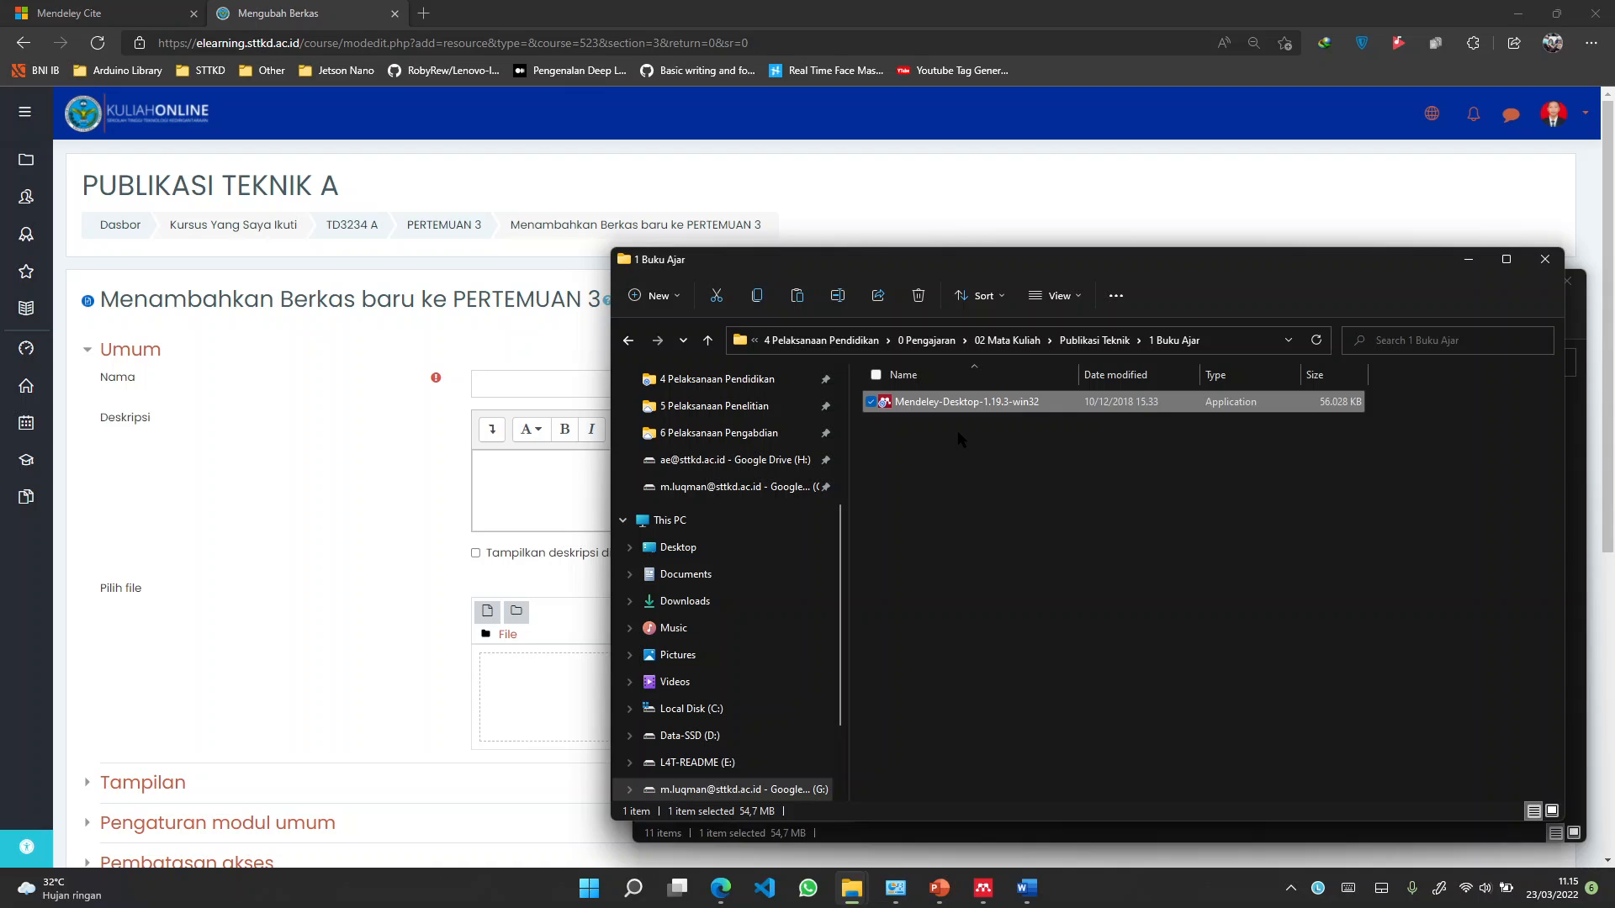
right_click(1022, 401)
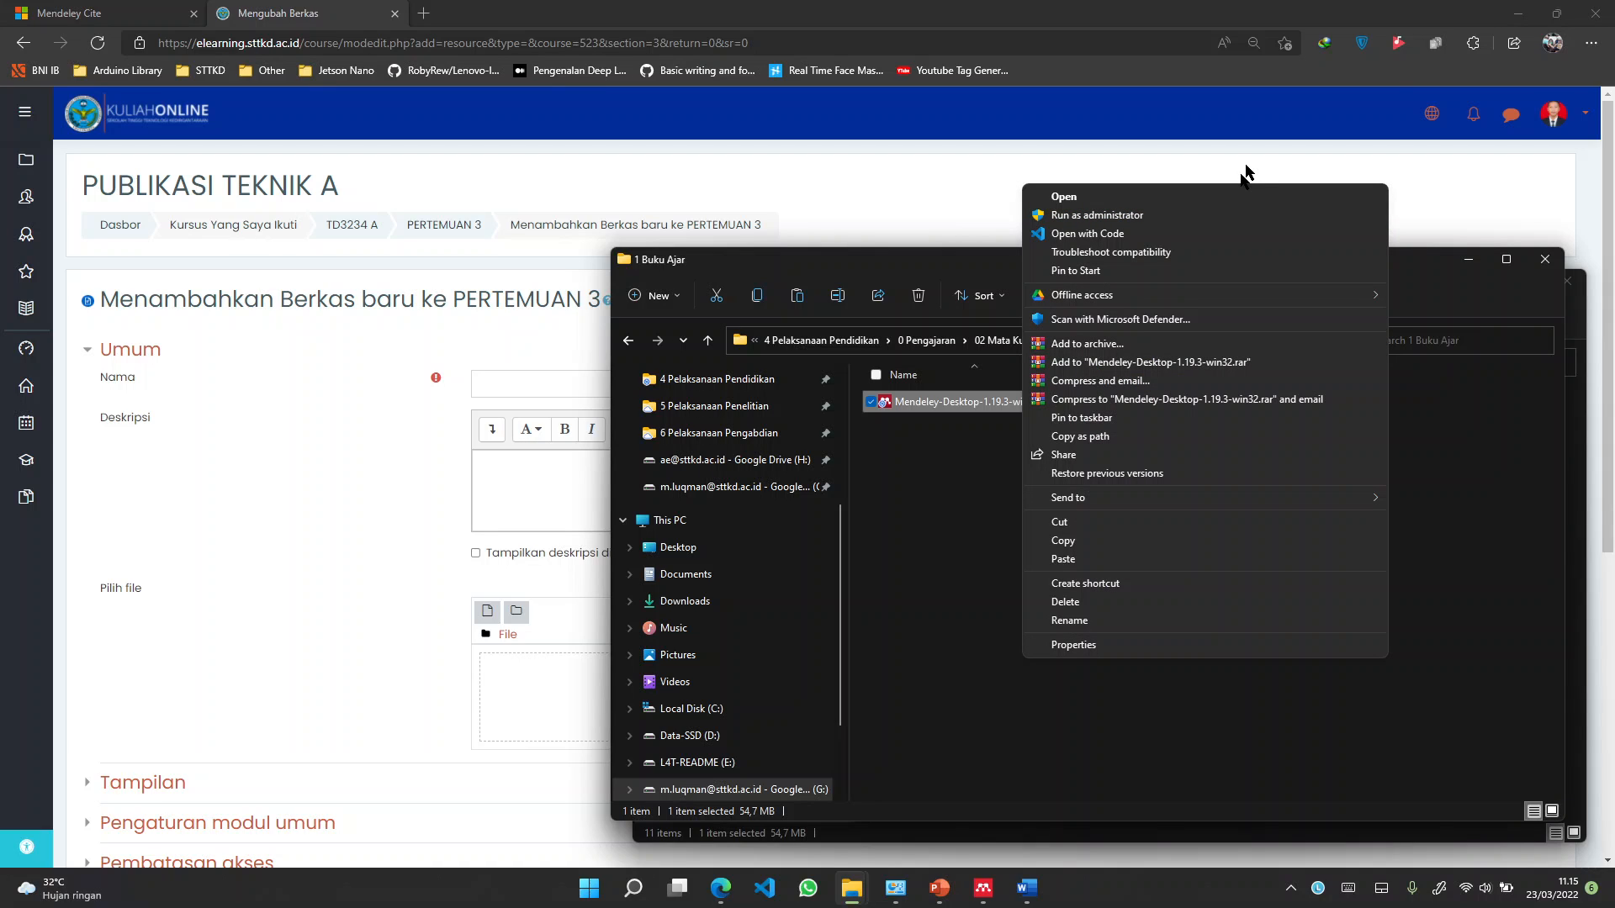
mouse_move(1363, 295)
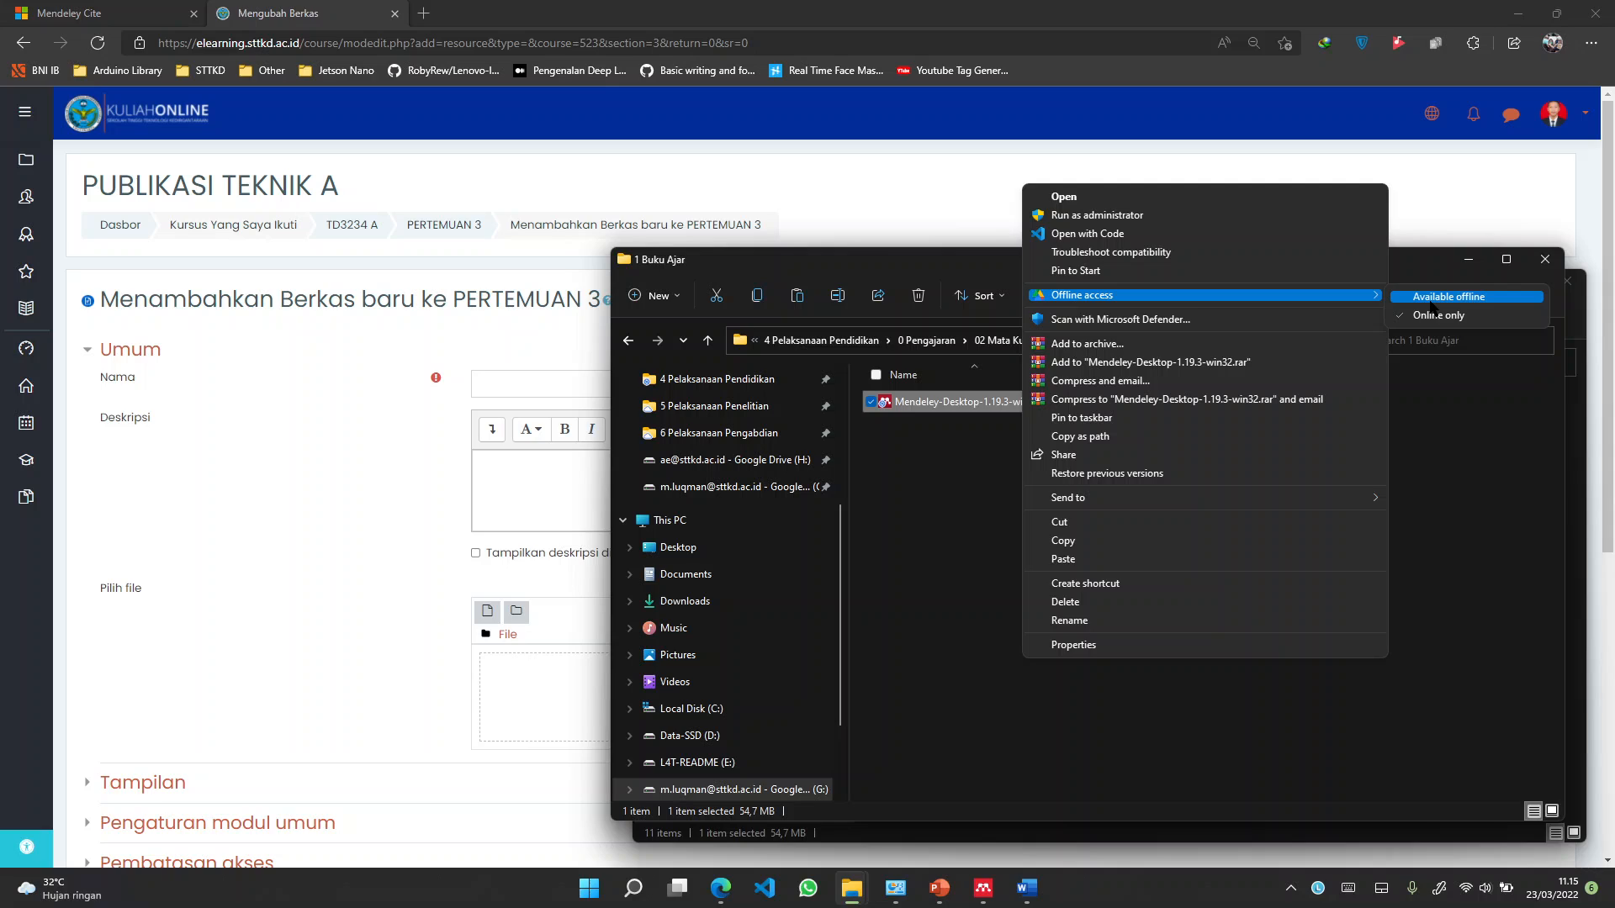
left_click(1430, 301)
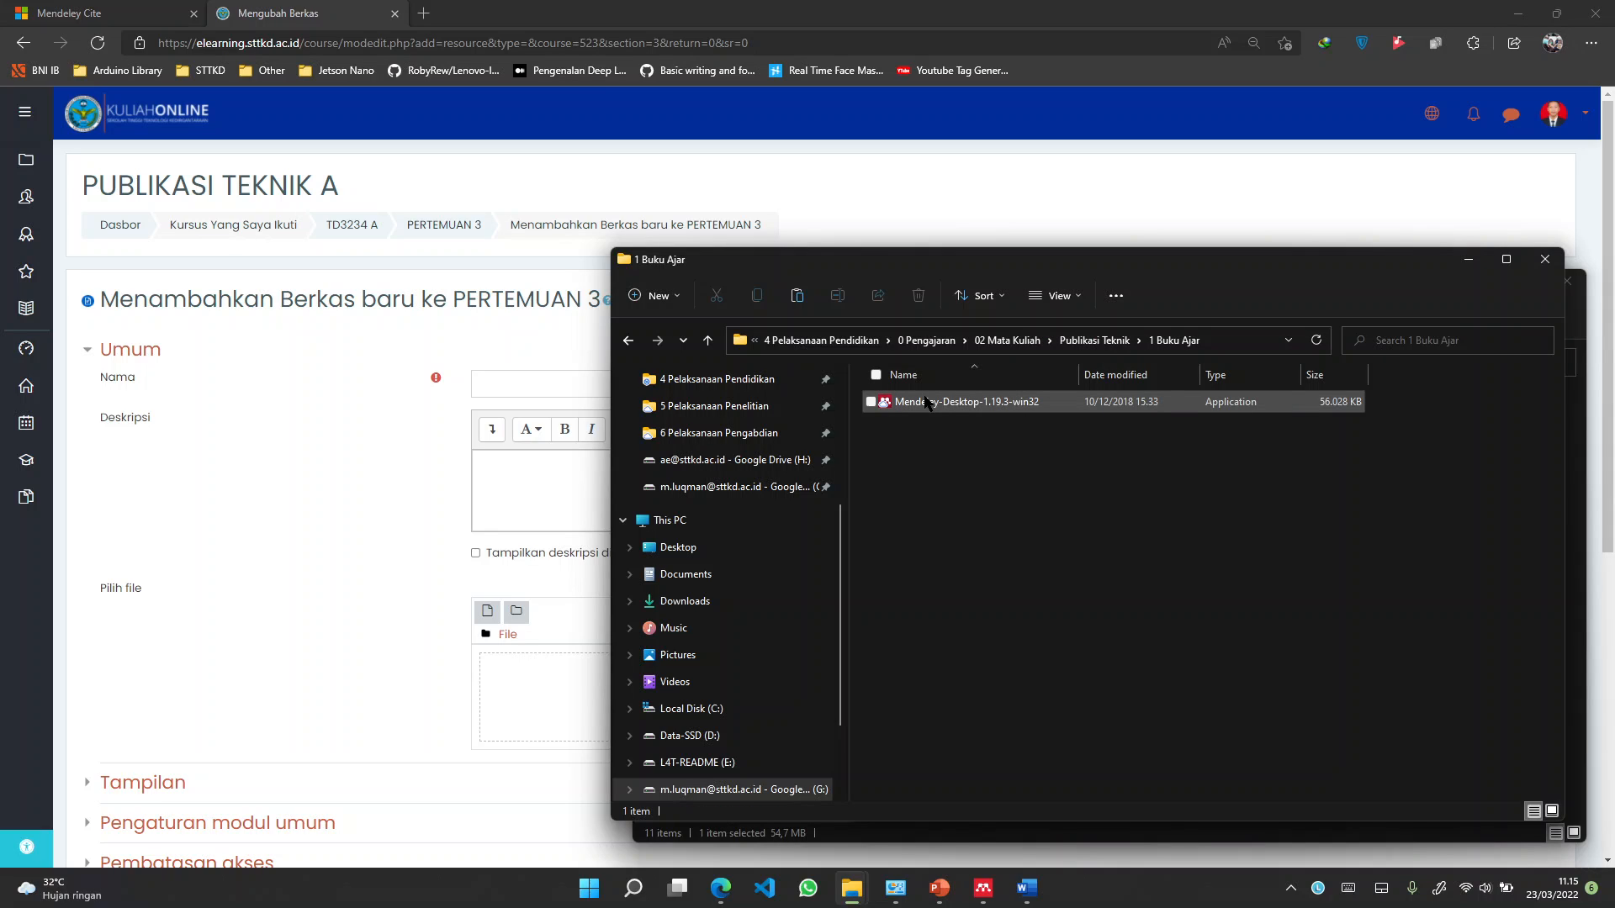
double_click(926, 402)
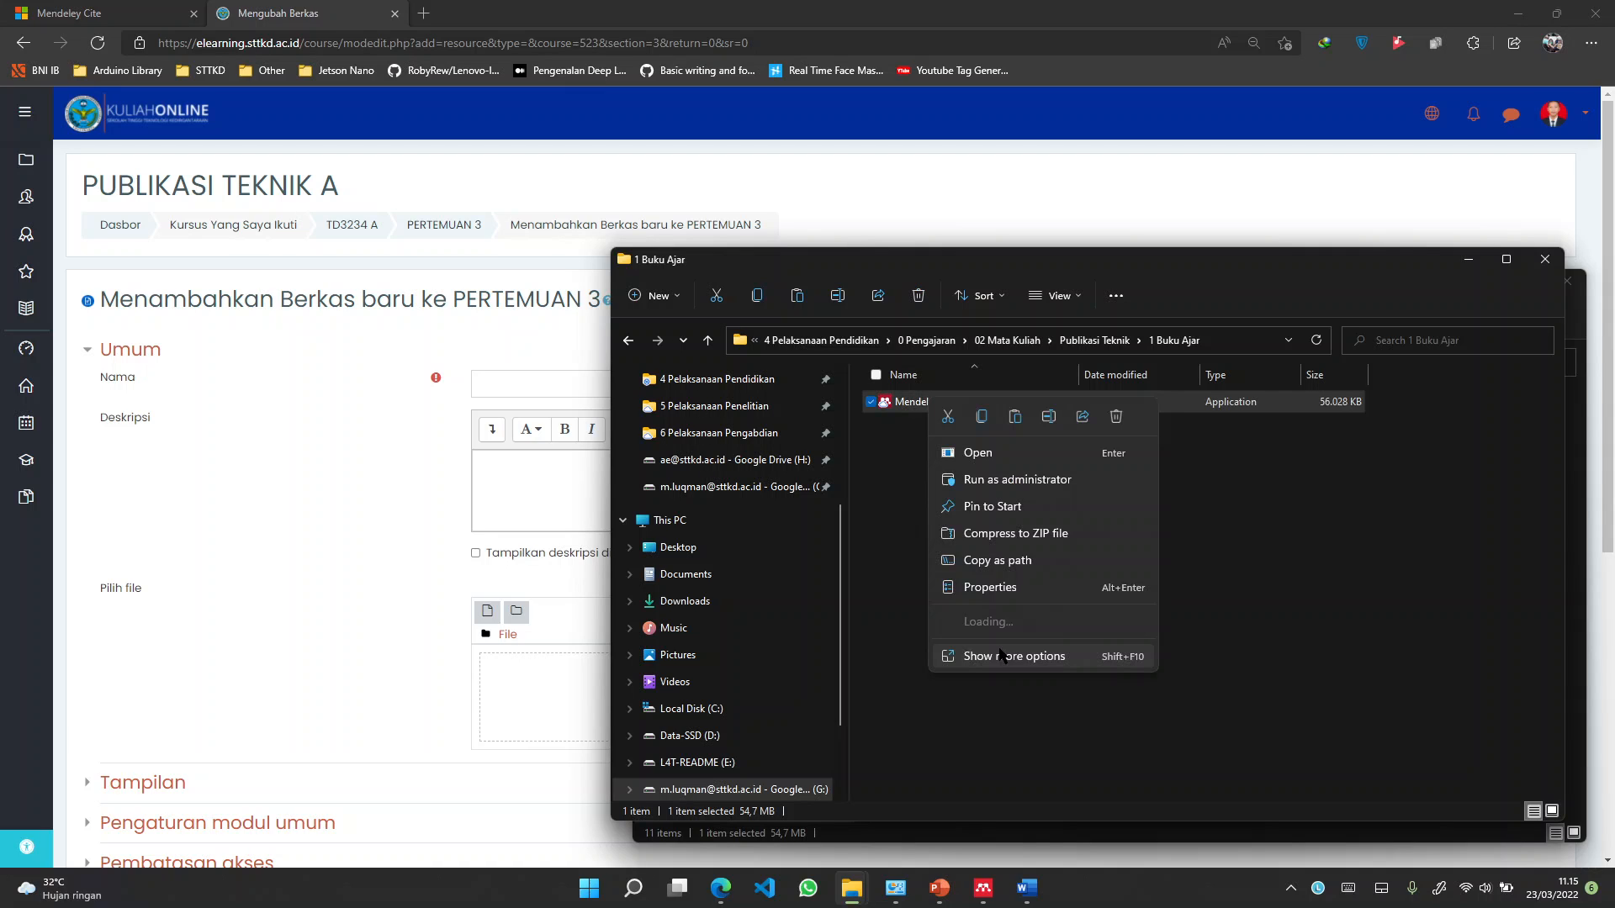
Copy the installer's Google Drive share link and close the sharing dialog
left_click(1001, 656)
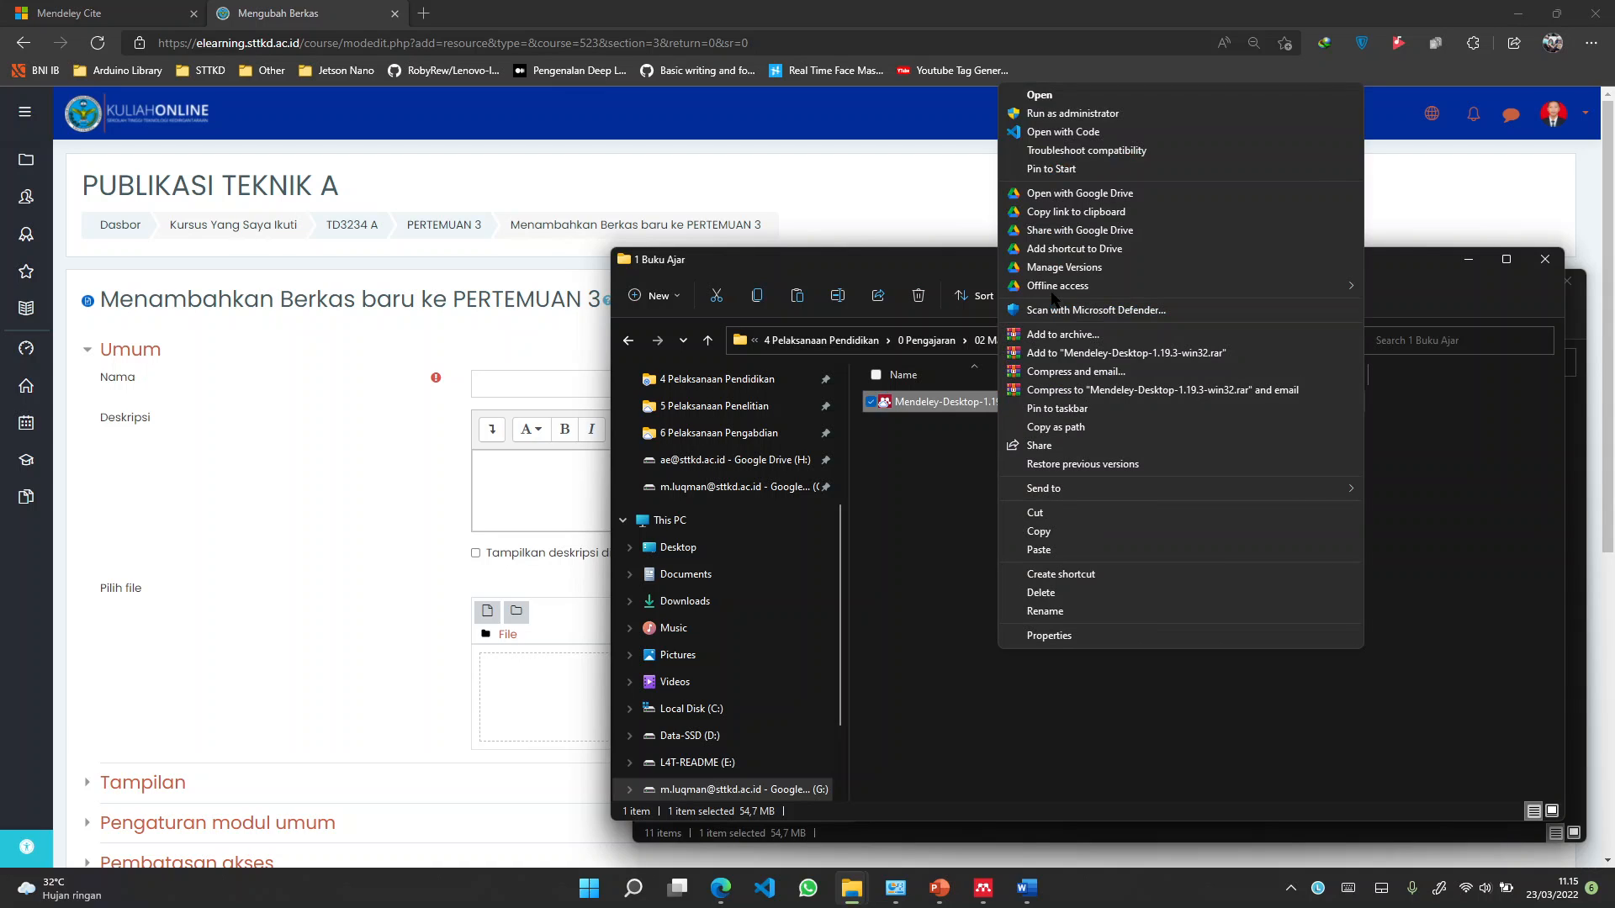
left_click(1093, 231)
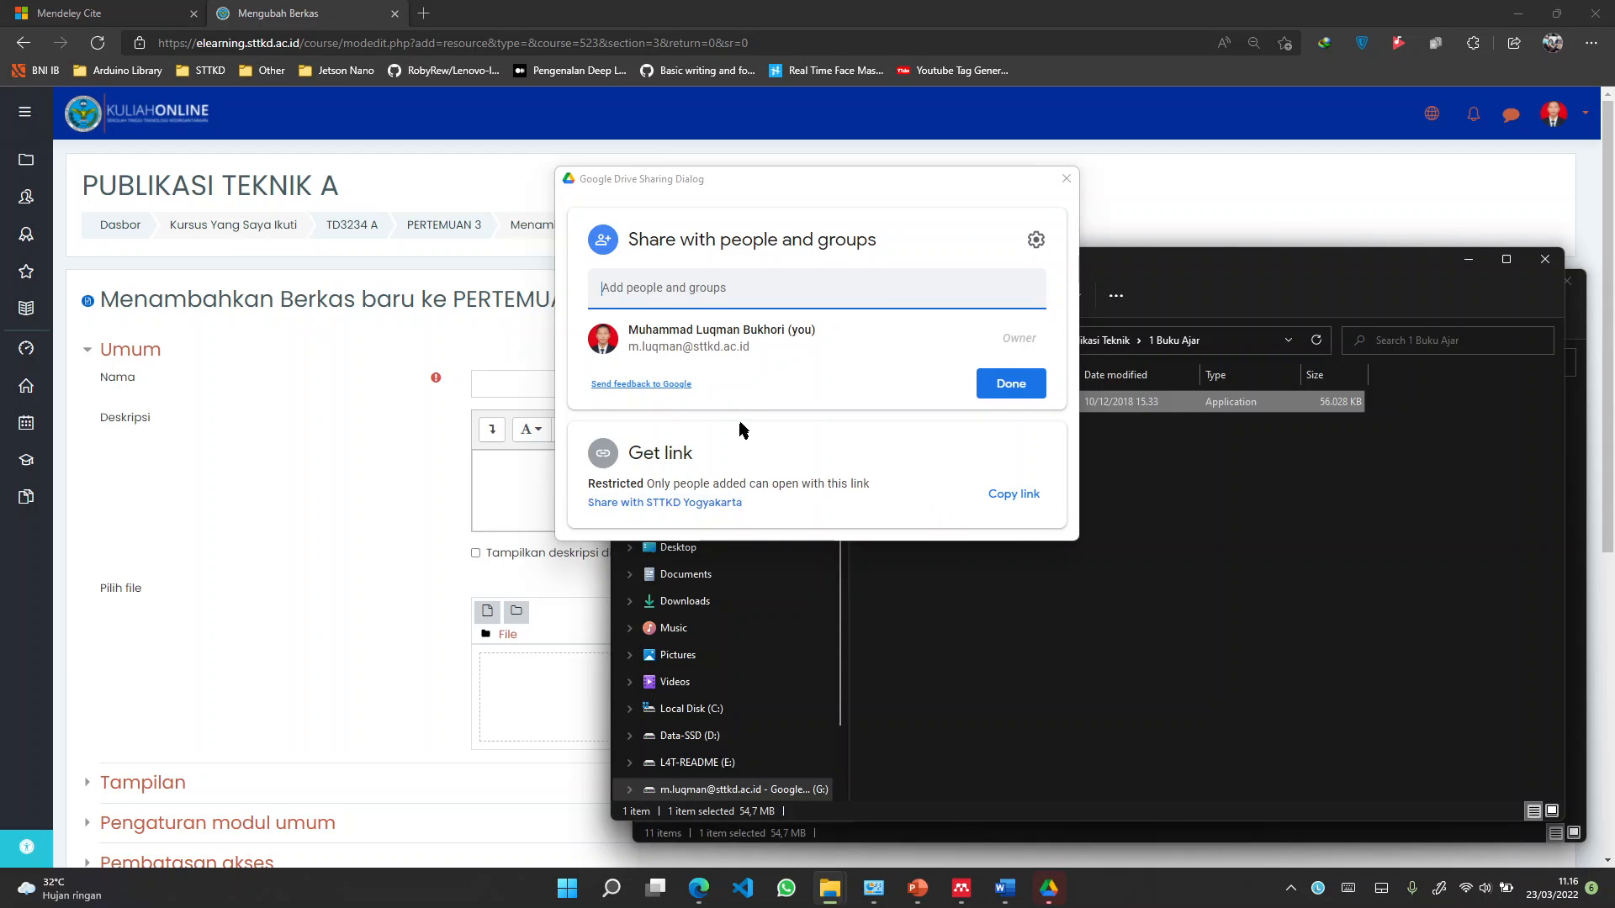
left_click(1001, 500)
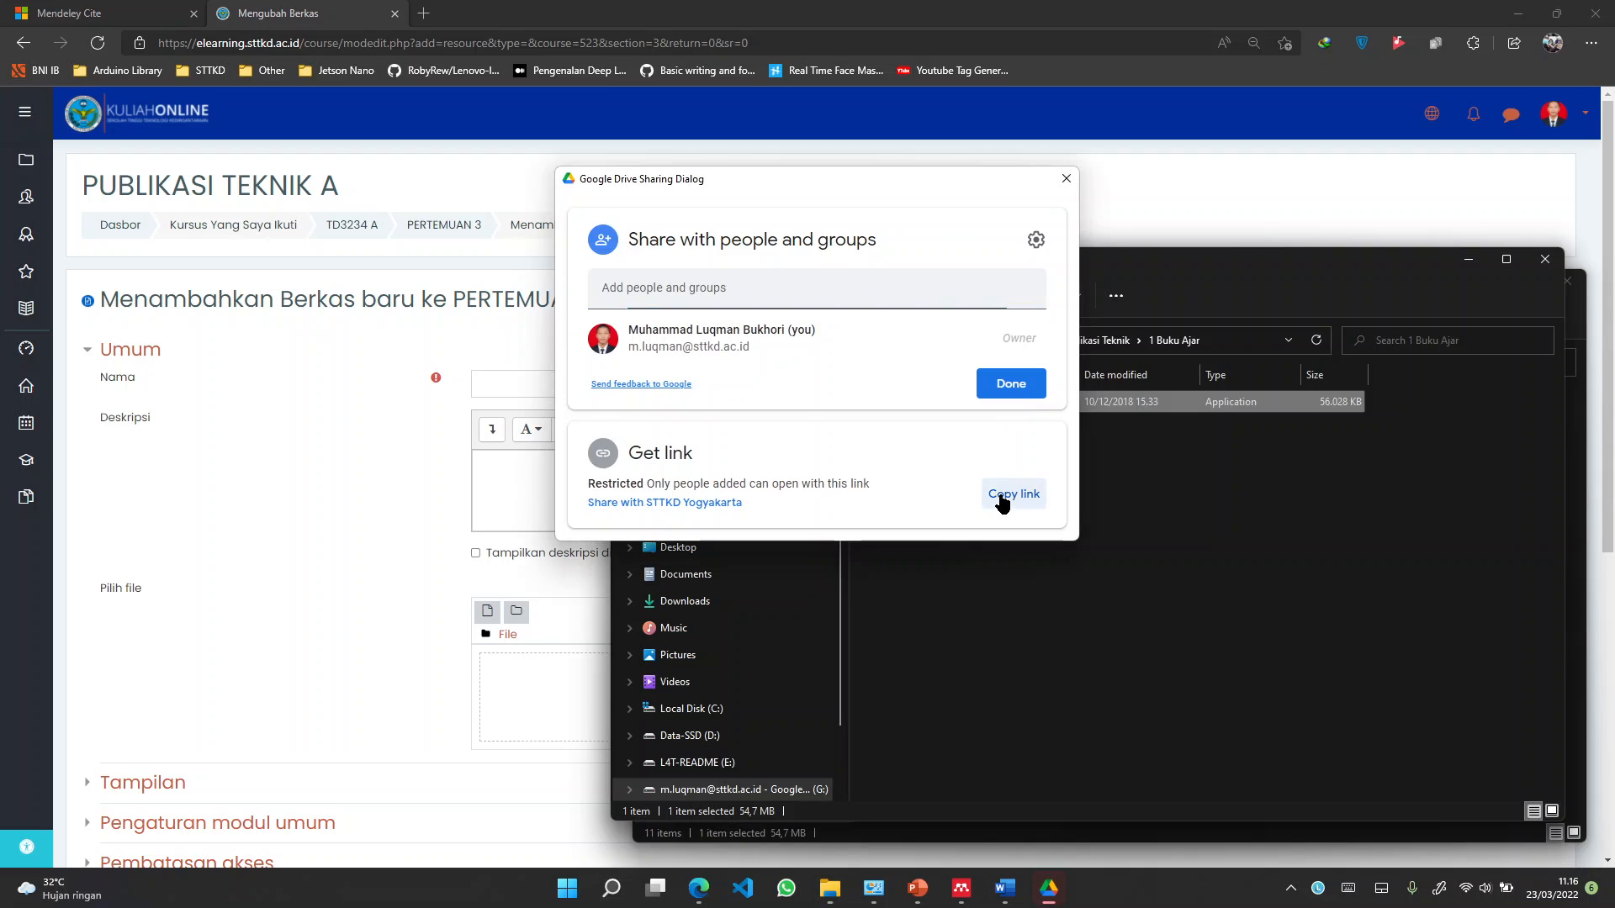
left_click(1011, 386)
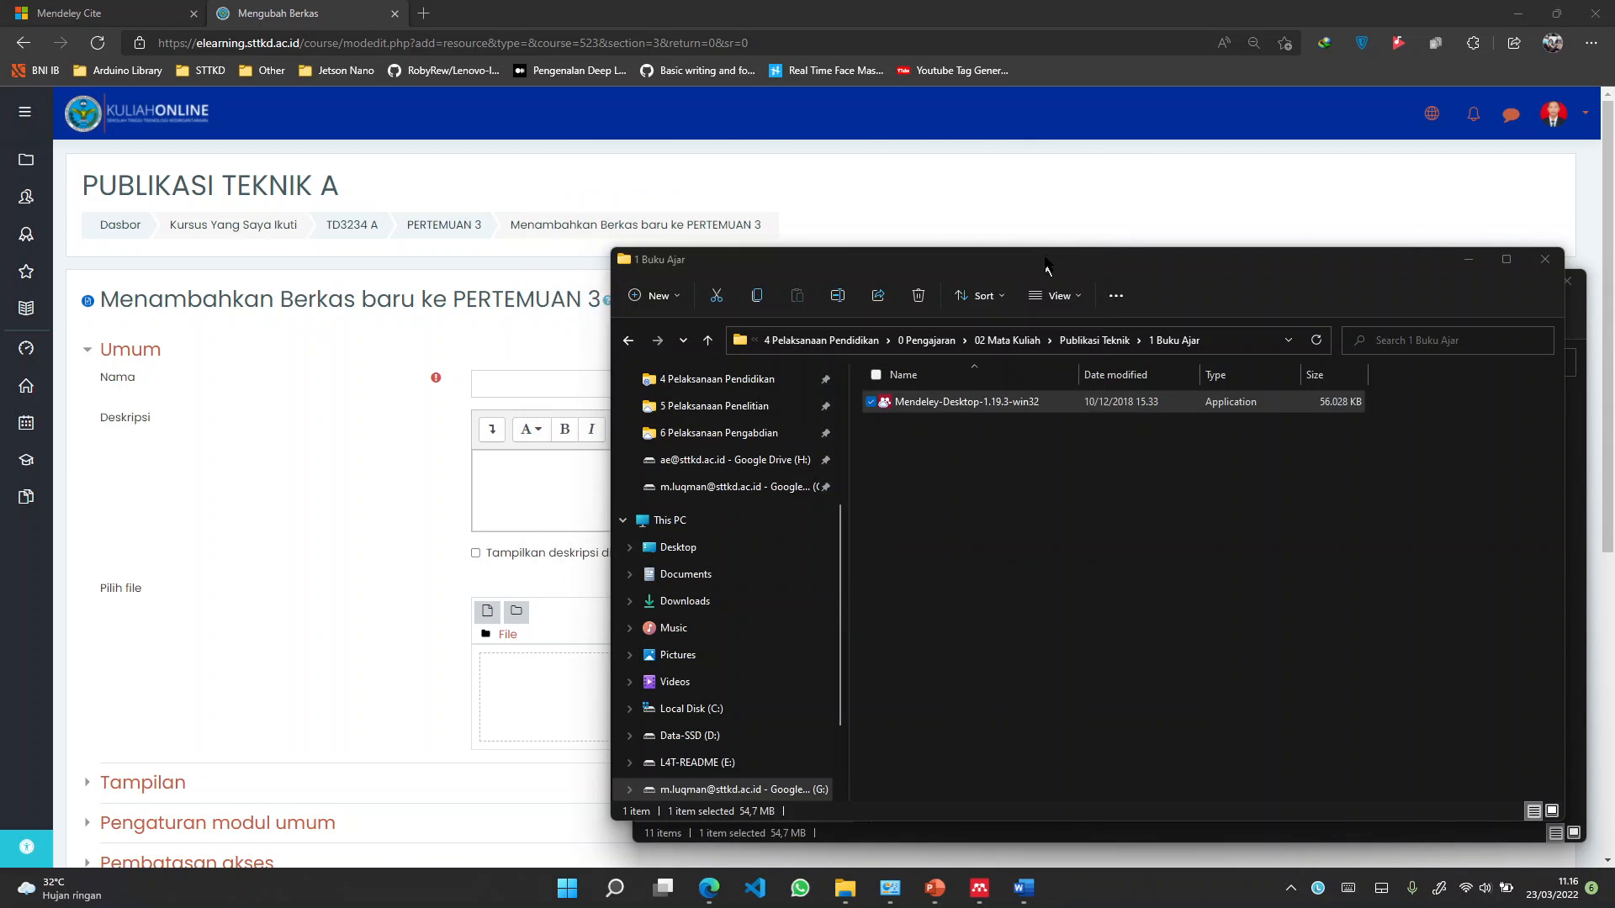
left_click(293, 419)
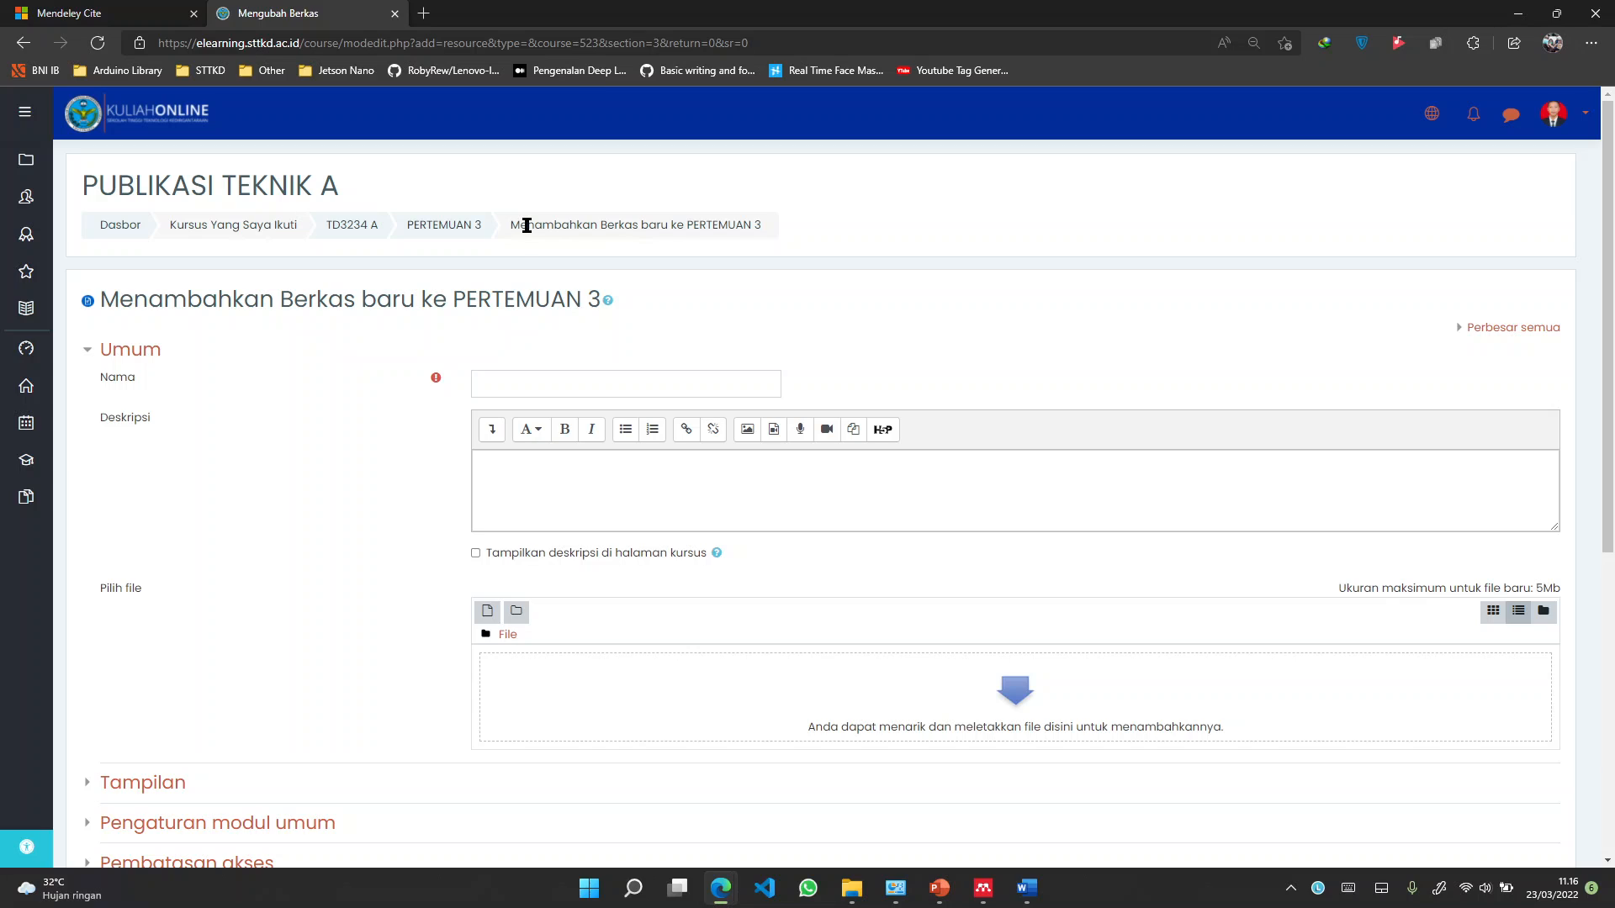
Start adding a URL resource to the PERTEMUAN 3 section
left_click(465, 227)
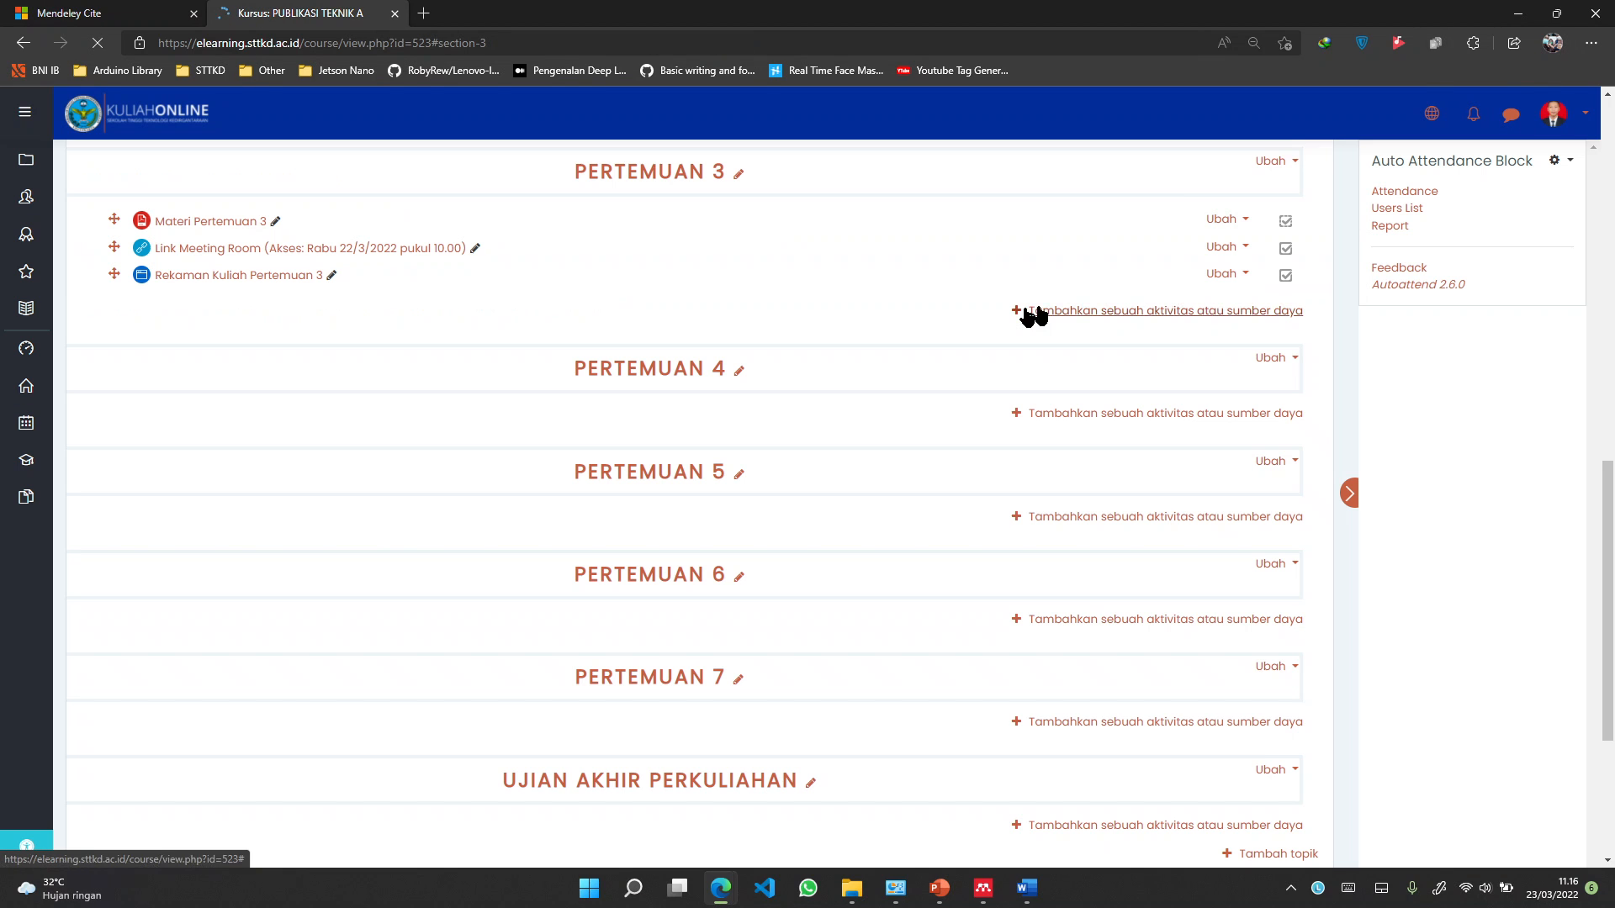
left_click(1079, 312)
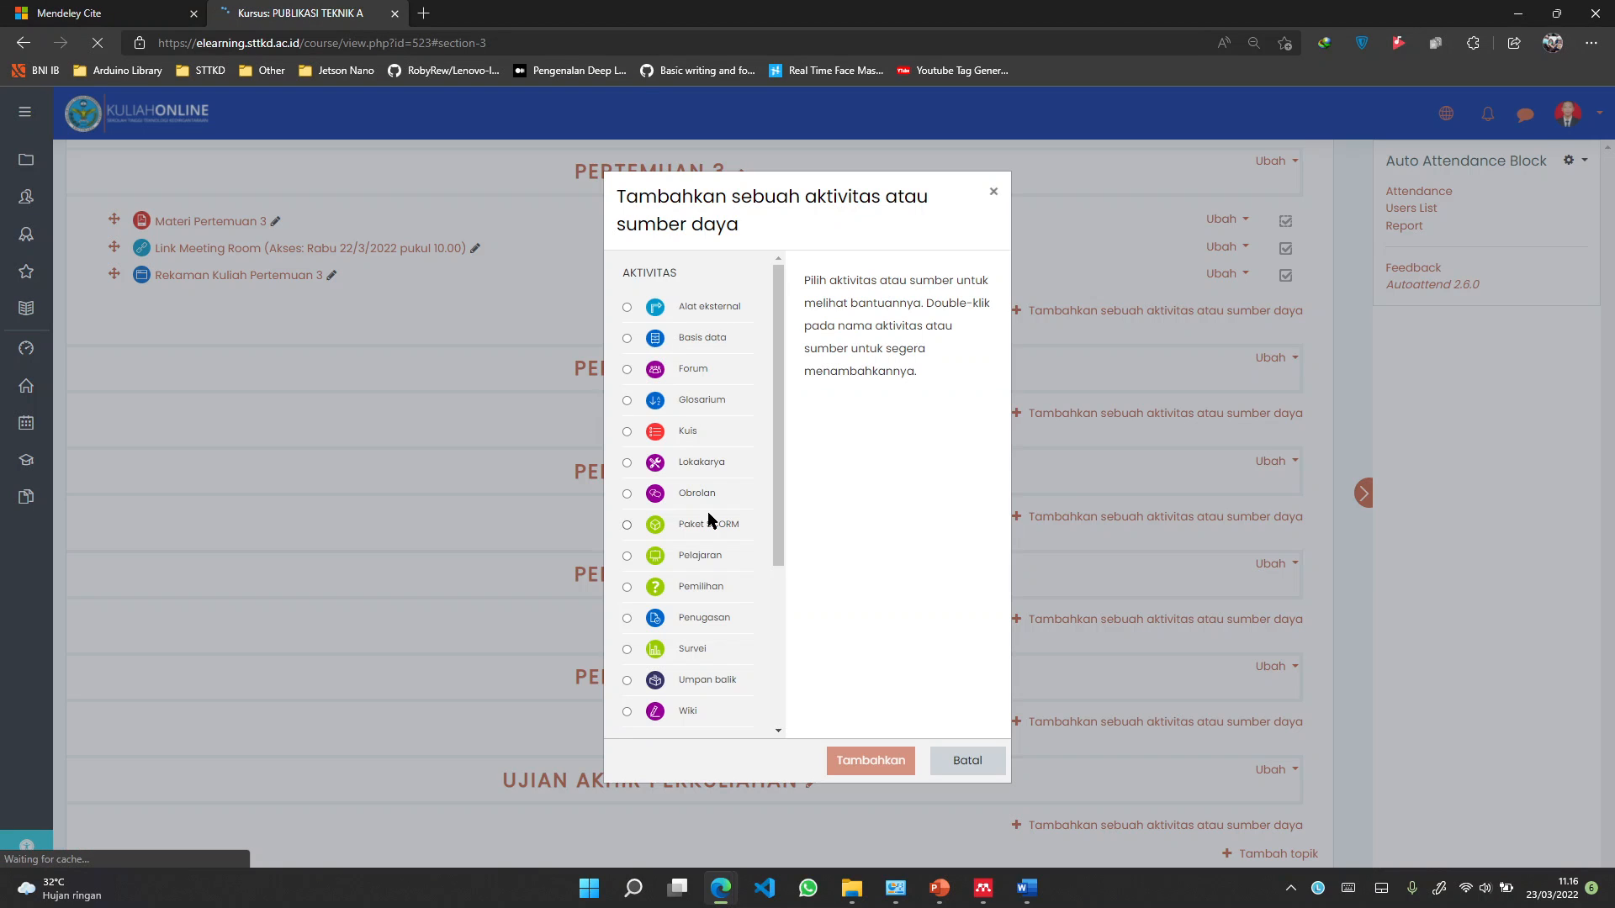
scroll(708, 512, "down", 5)
left_click(676, 725)
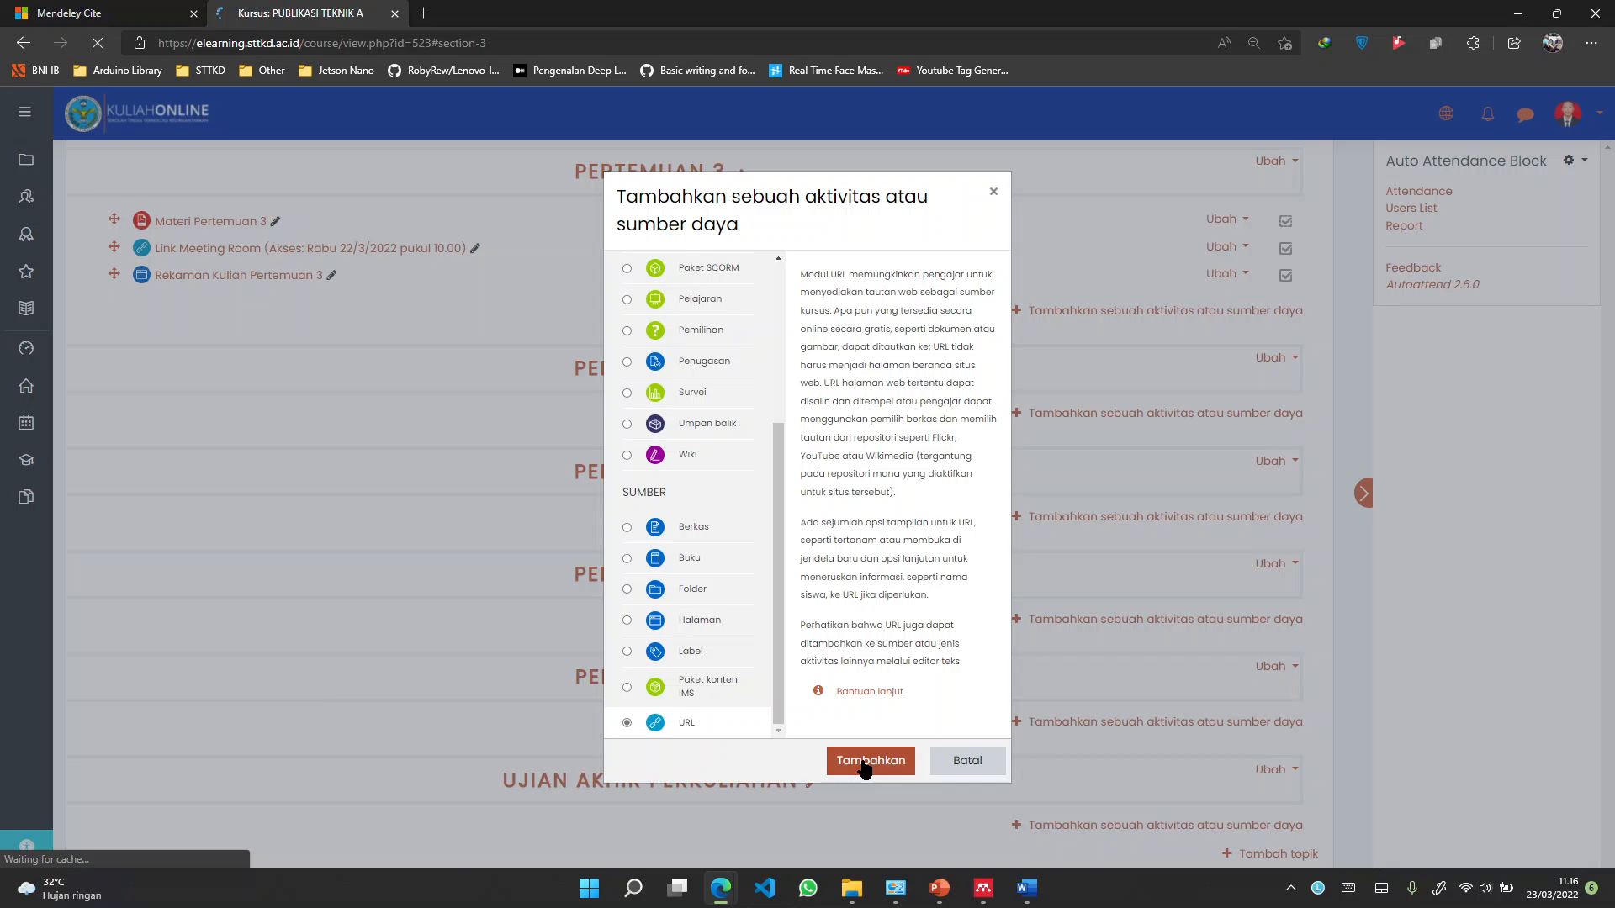
left_click(559, 379)
Name it 'Download Mendeley versi Lama', paste the Drive link, keep Otomatis display, and save
type("Download ")
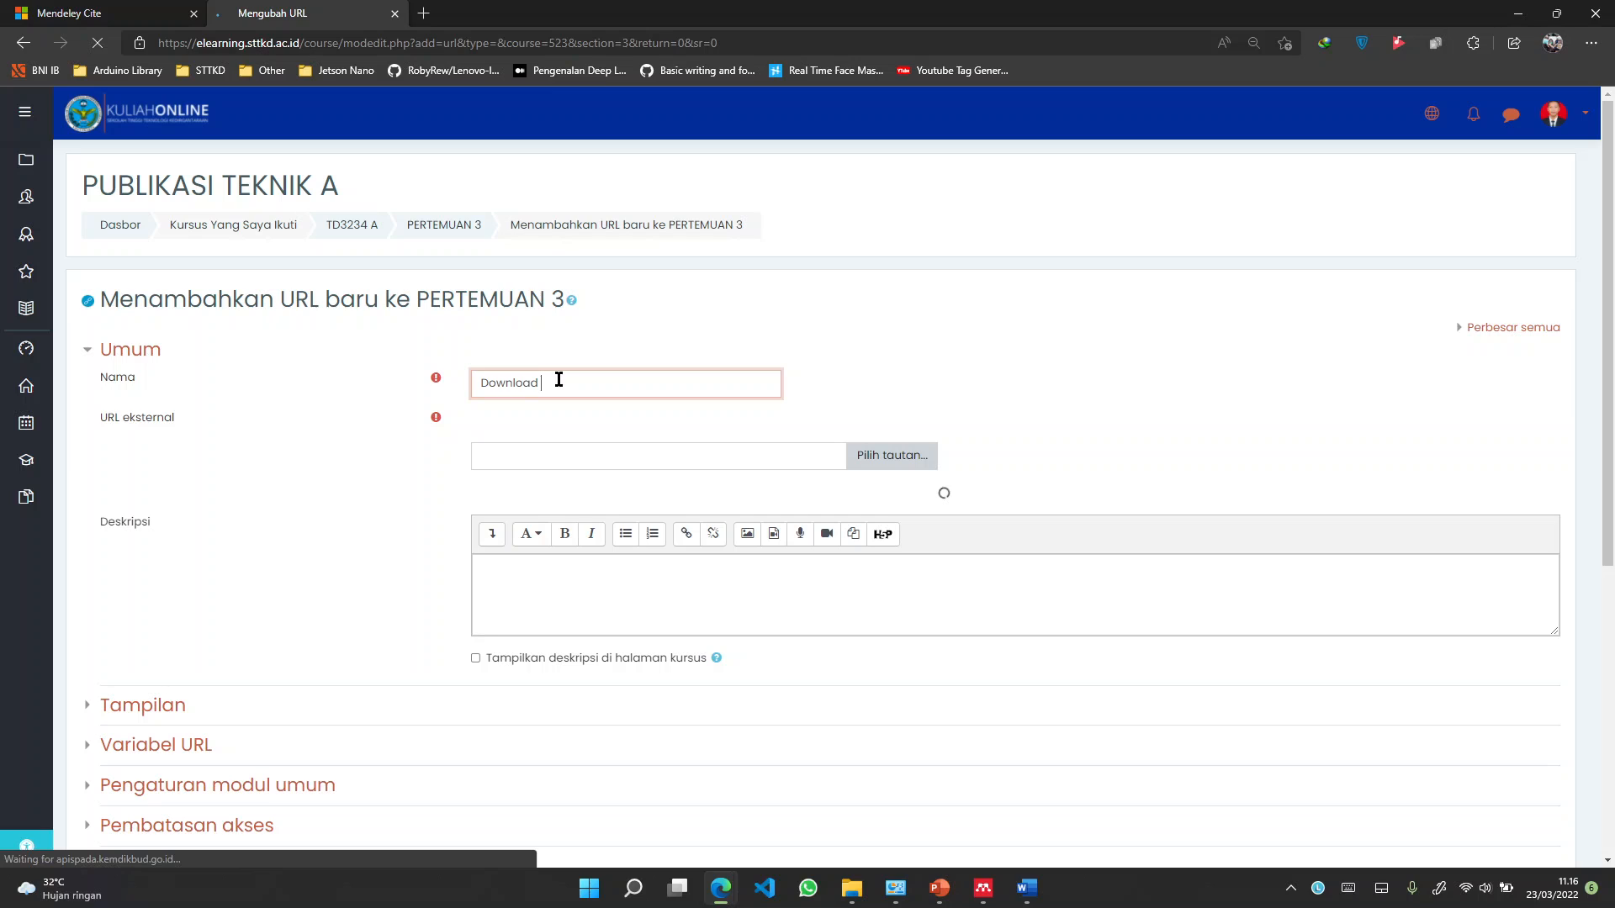
type("Mendeley v")
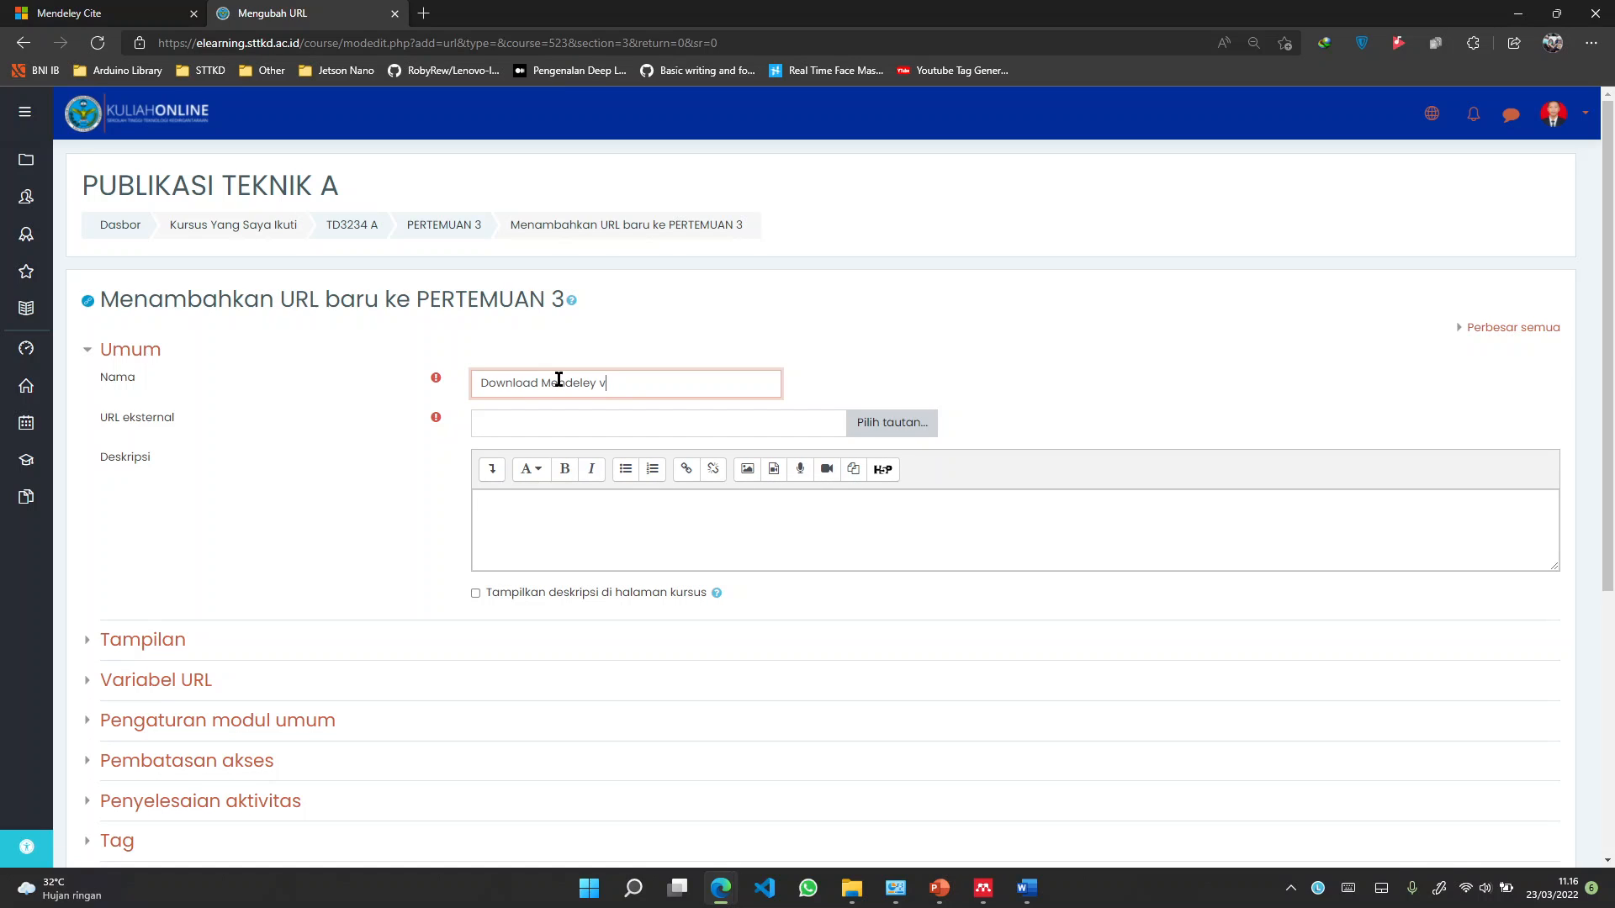
type("ersi Lama")
key("Tab")
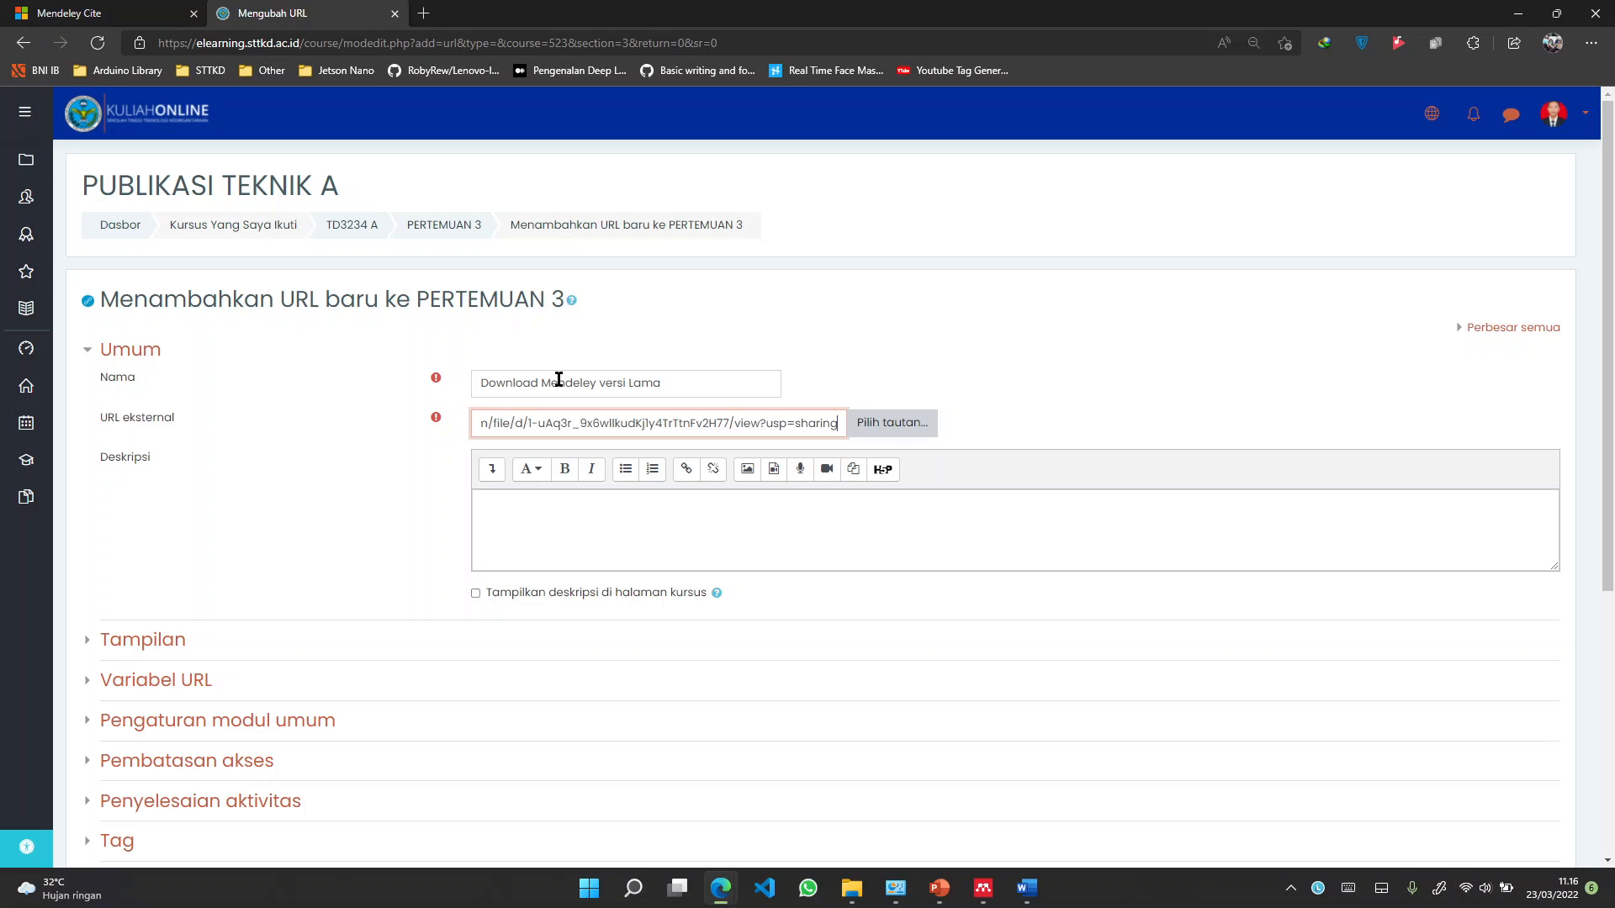
scroll(563, 498, "down", 1)
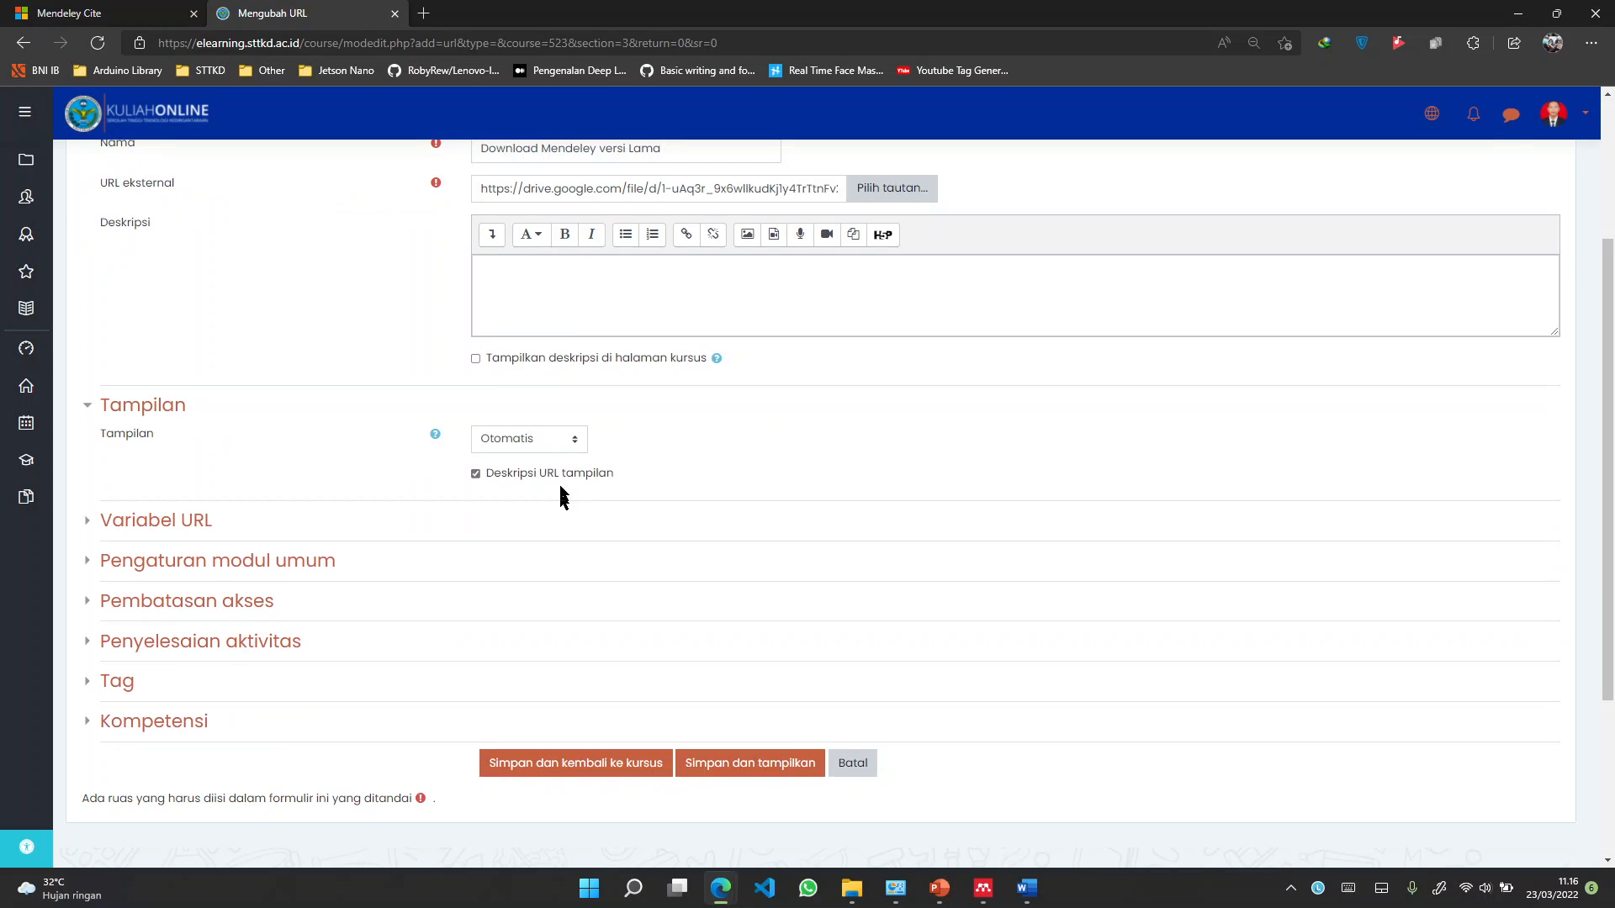
left_click(561, 442)
left_click(560, 443)
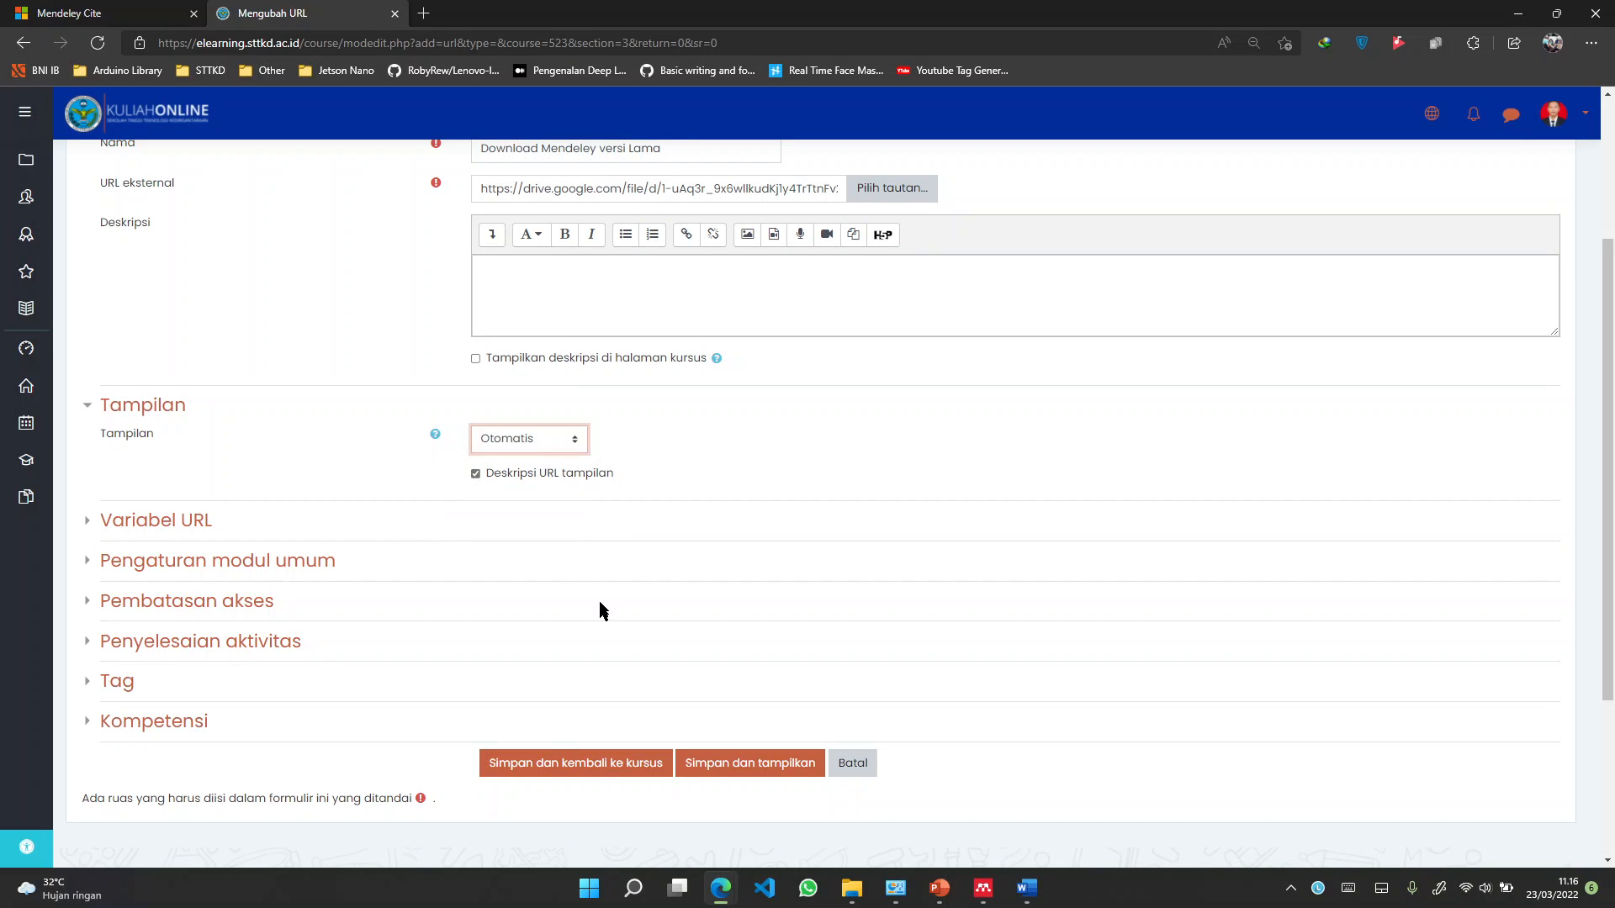
left_click(554, 749)
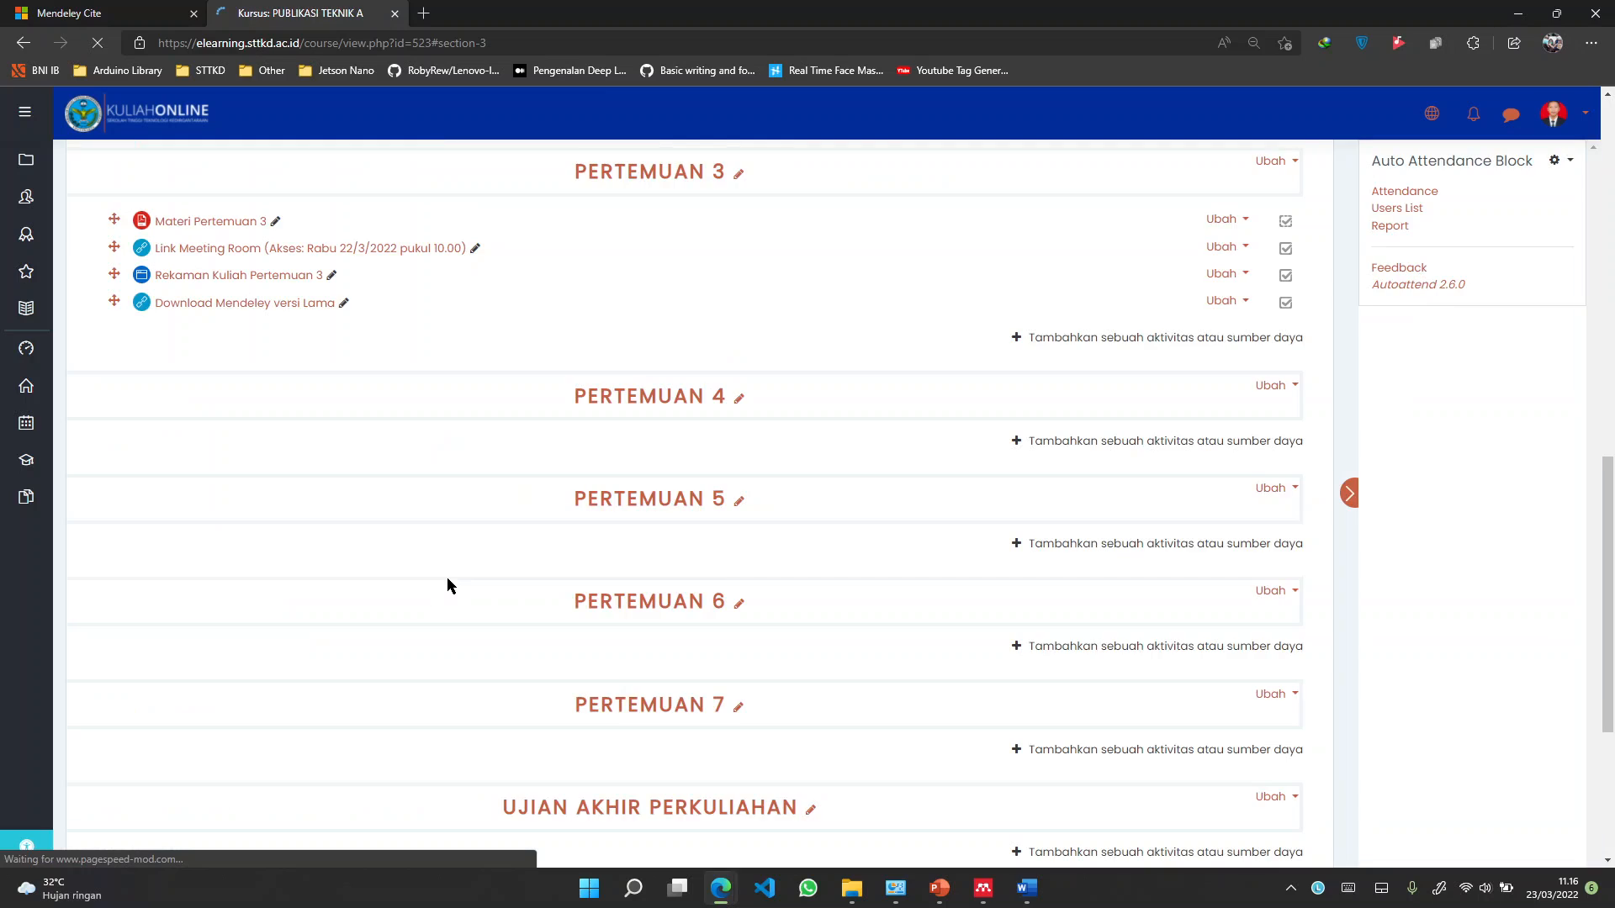
Test that 'Download Mendeley versi Lama' opens the installer's Google Drive page, then close that tab
scroll(447, 587, "up", 4)
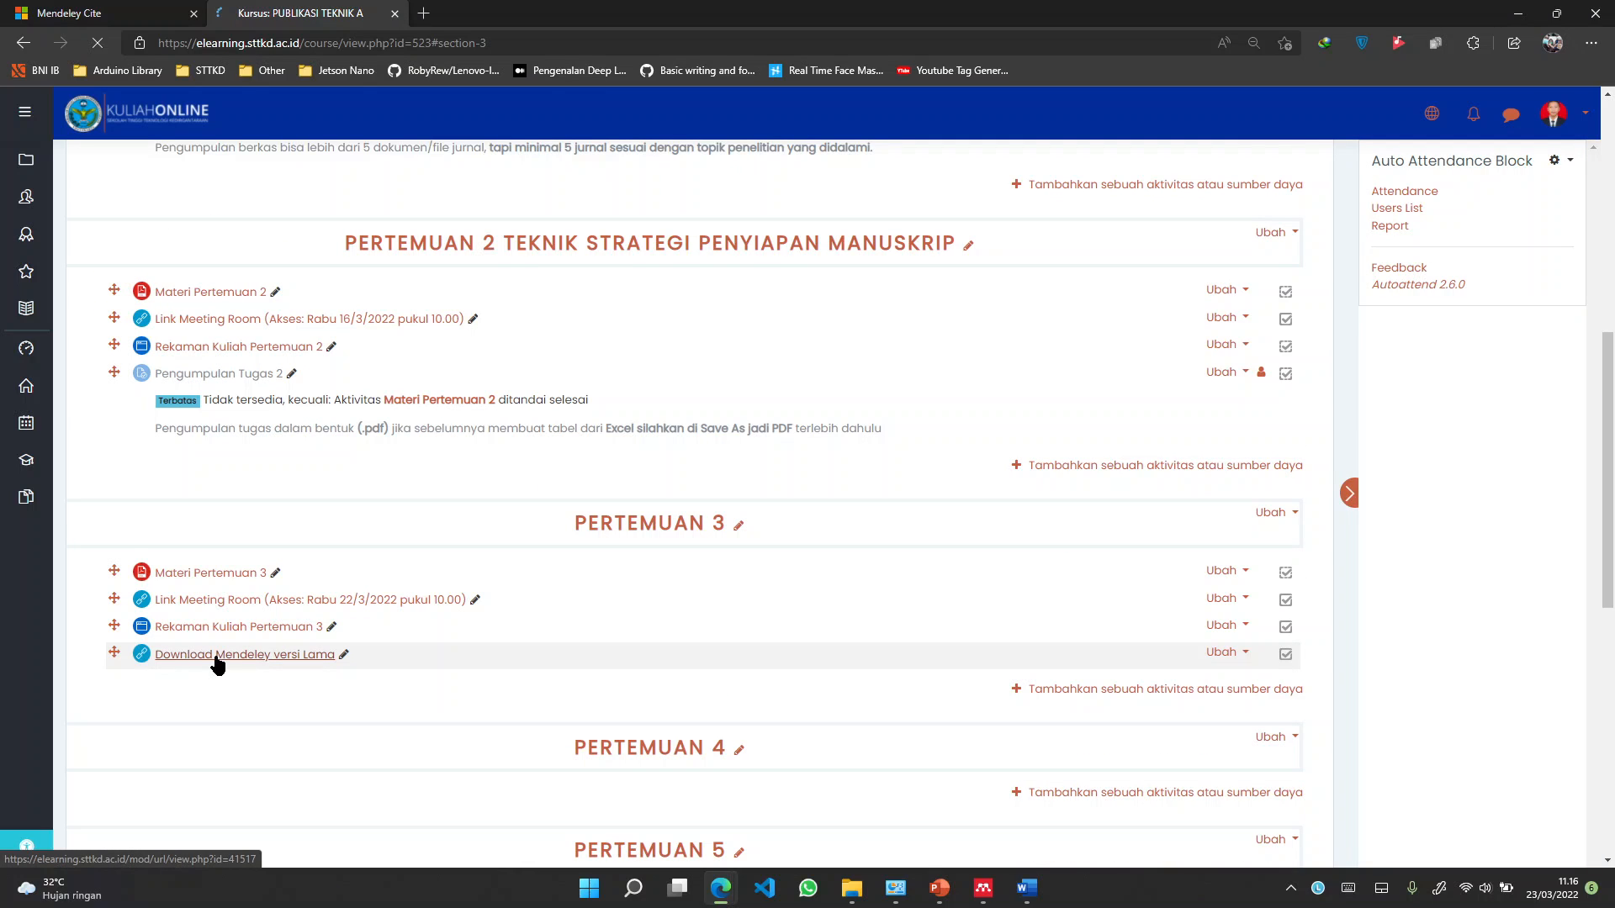
left_click(217, 657)
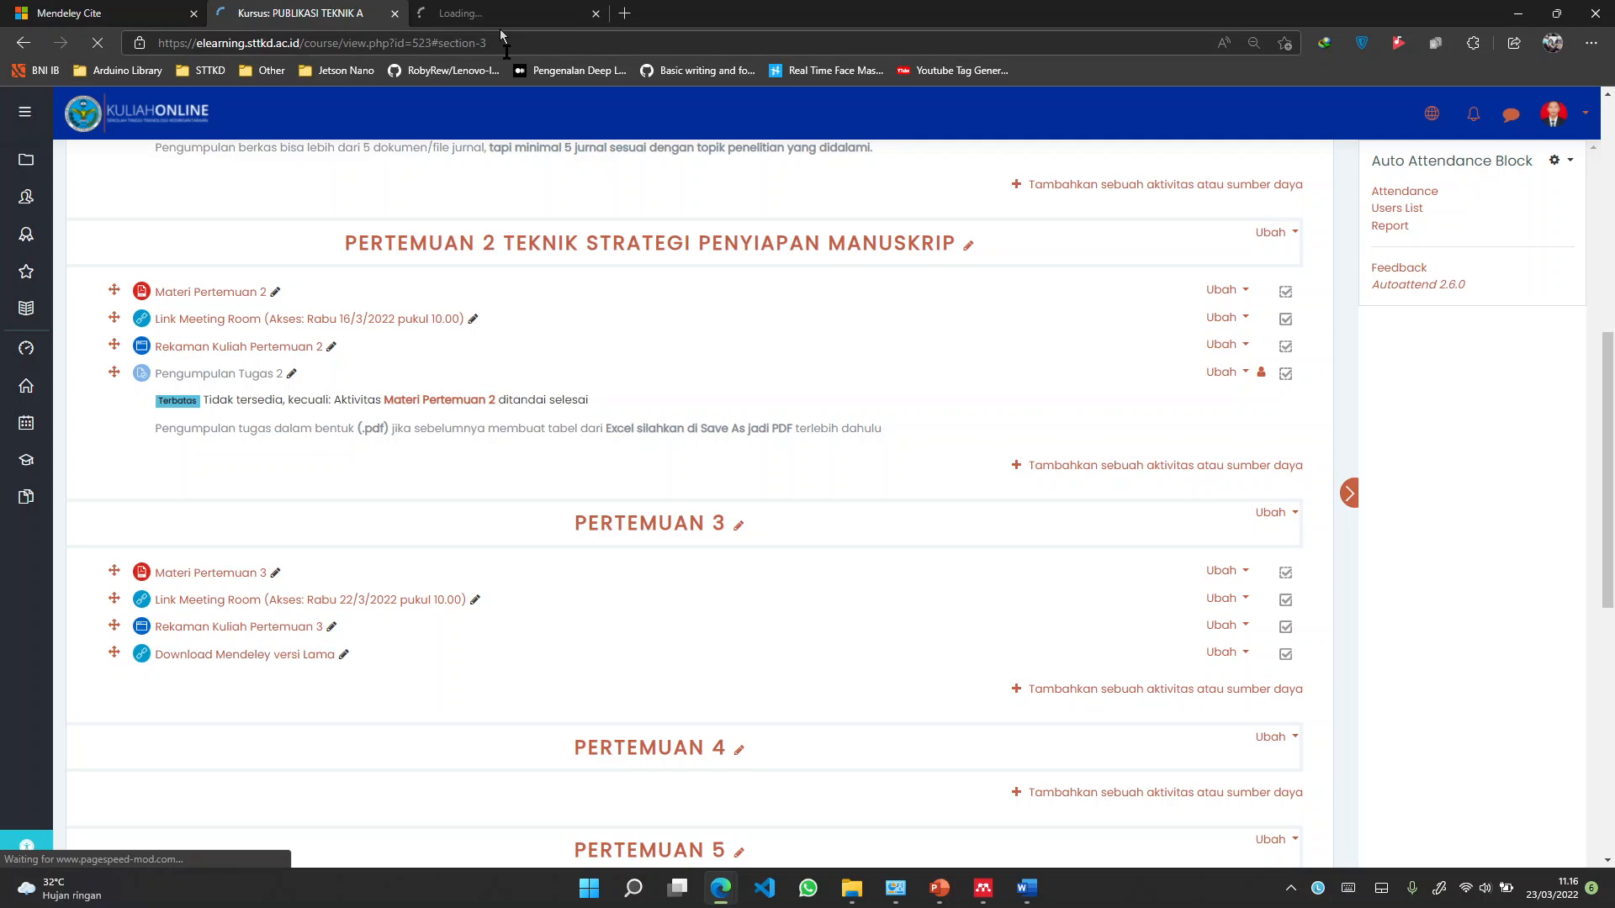
left_click(499, 28)
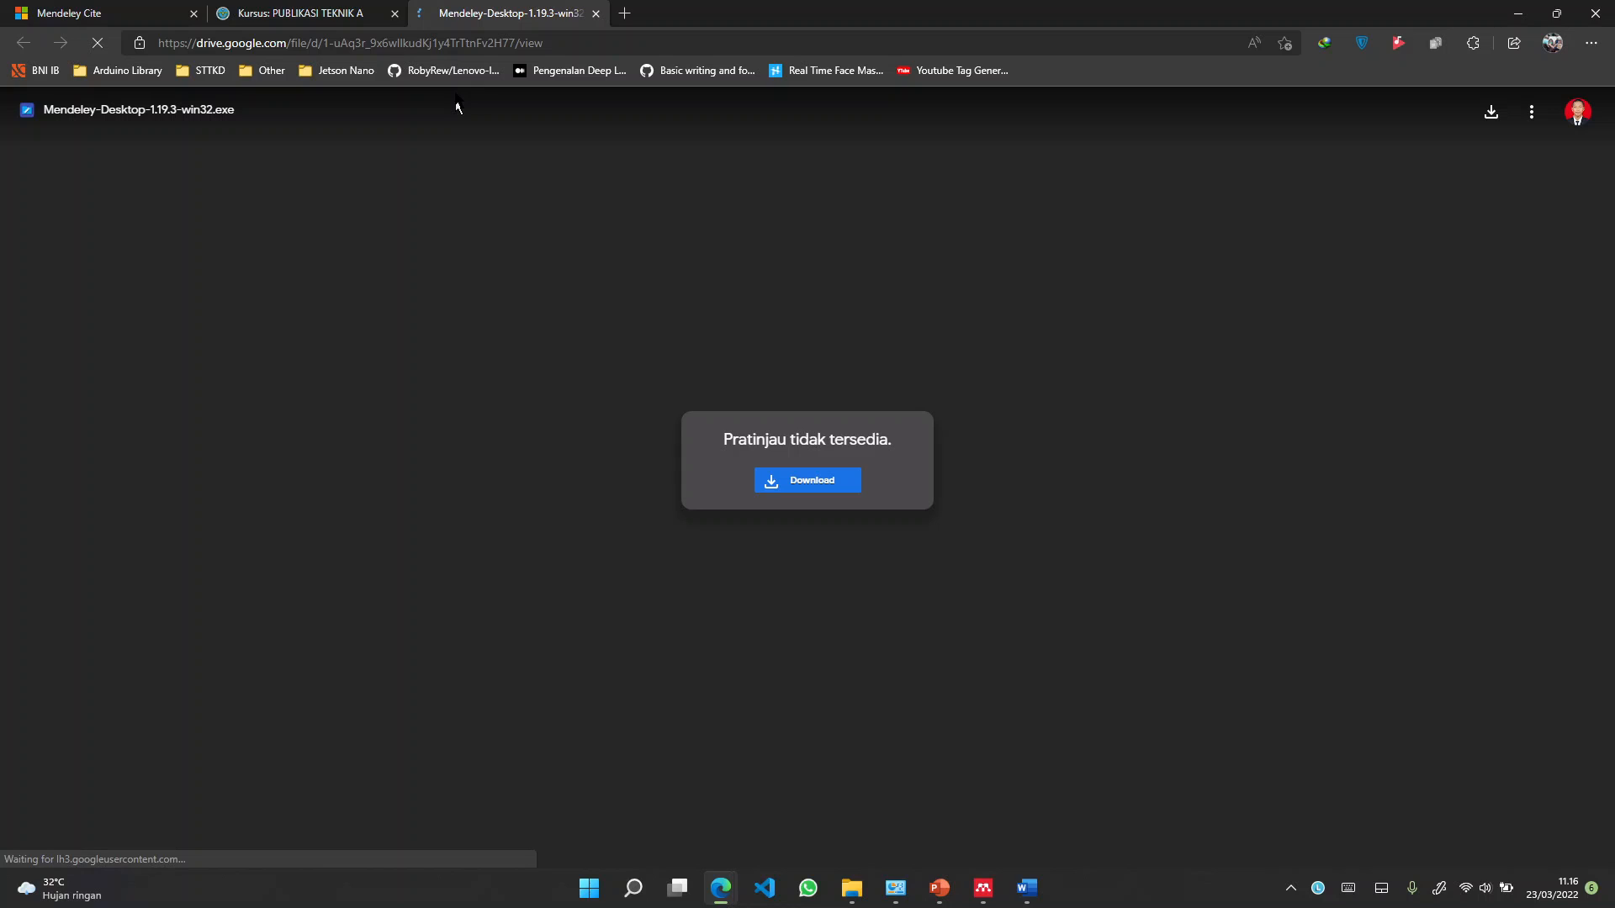
key("ctrl+w")
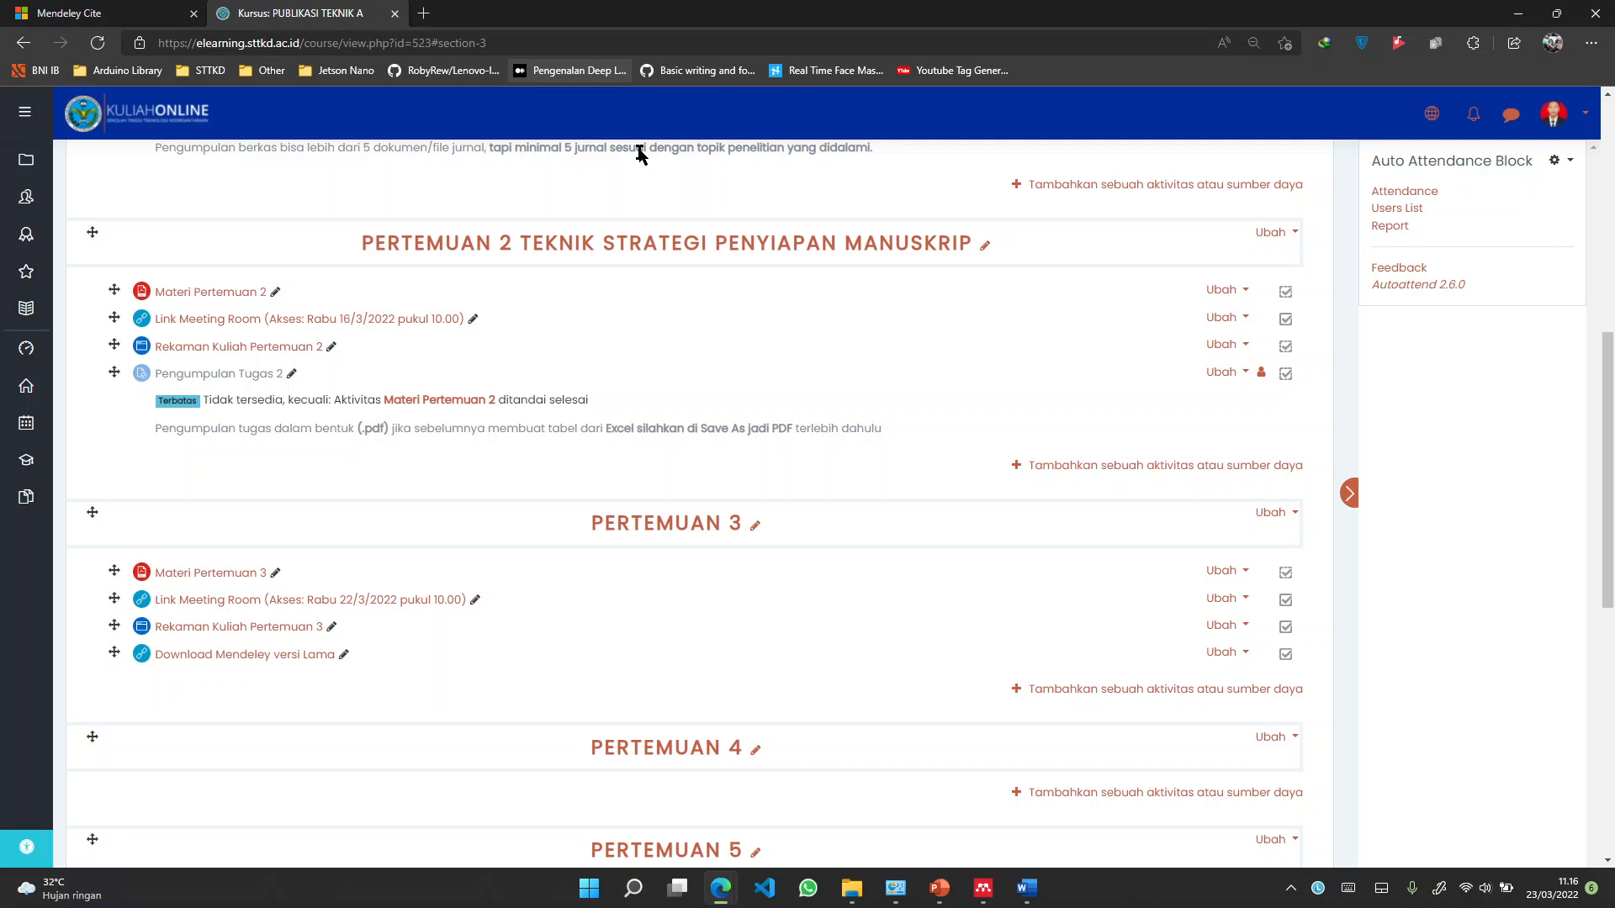
key("alt+Tab")
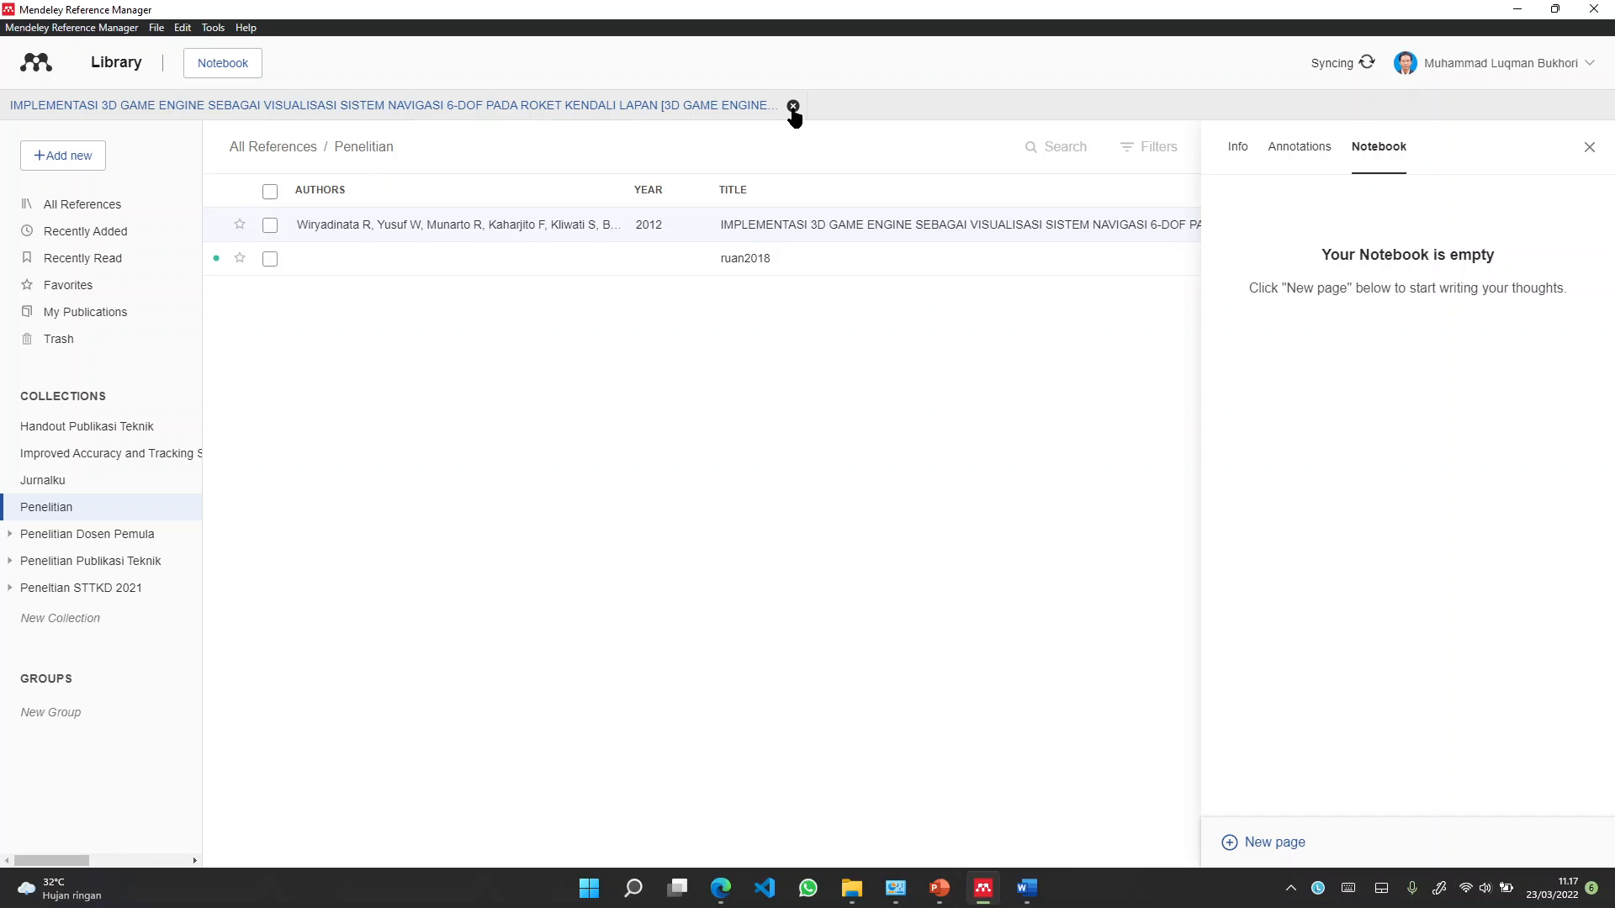
Close the PDF tab and display the Info details of the ruan2018 reference
left_click(792, 106)
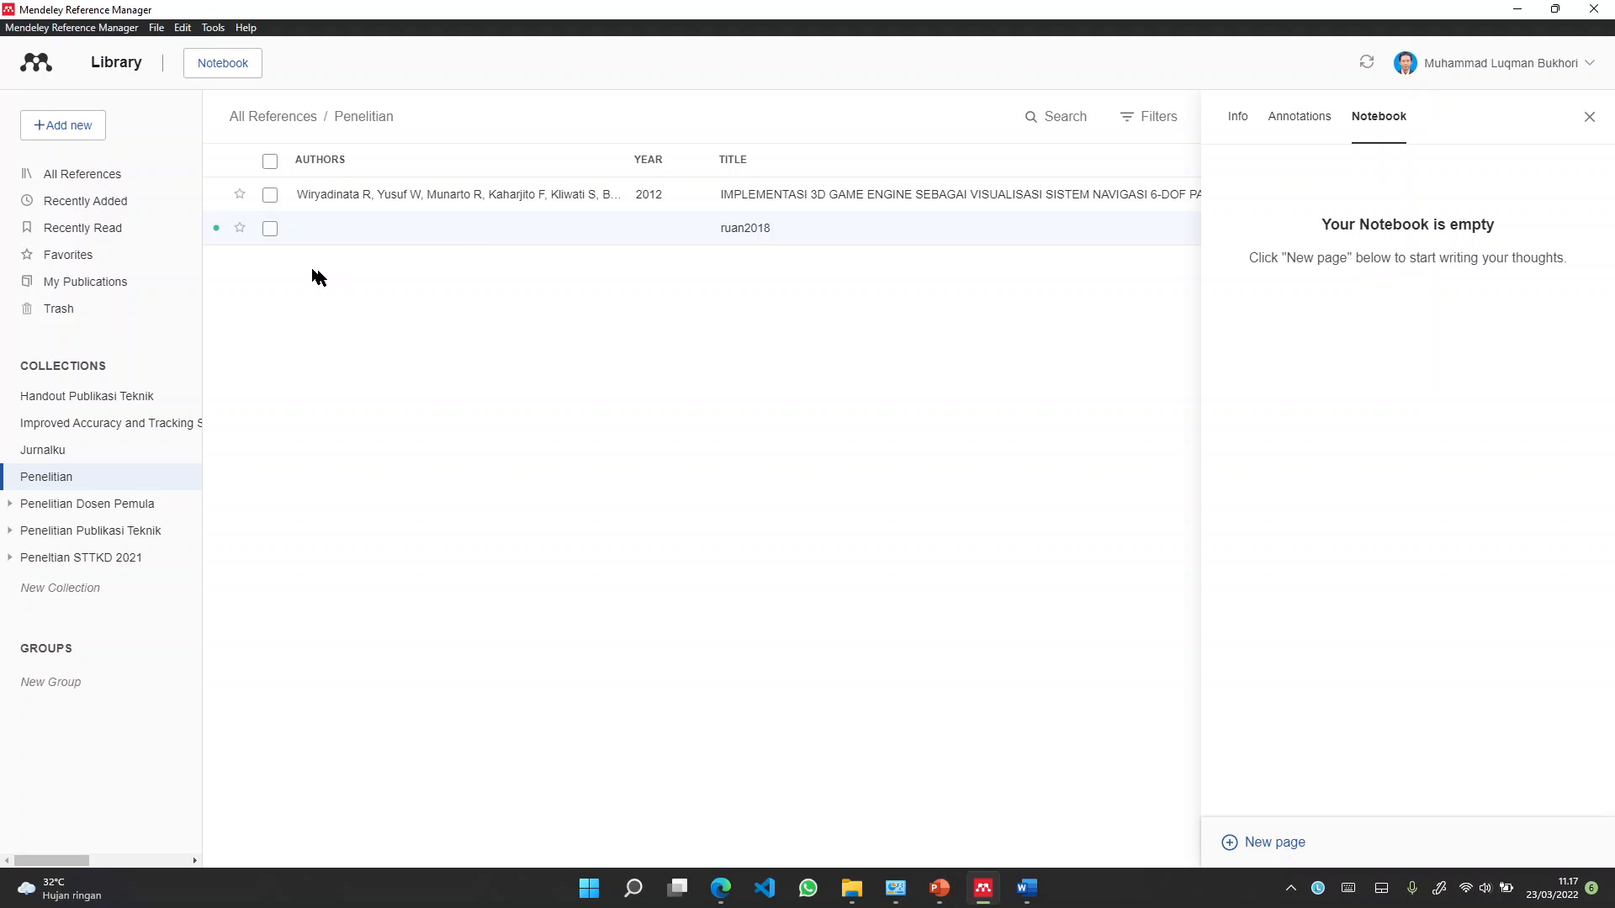
left_click(939, 898)
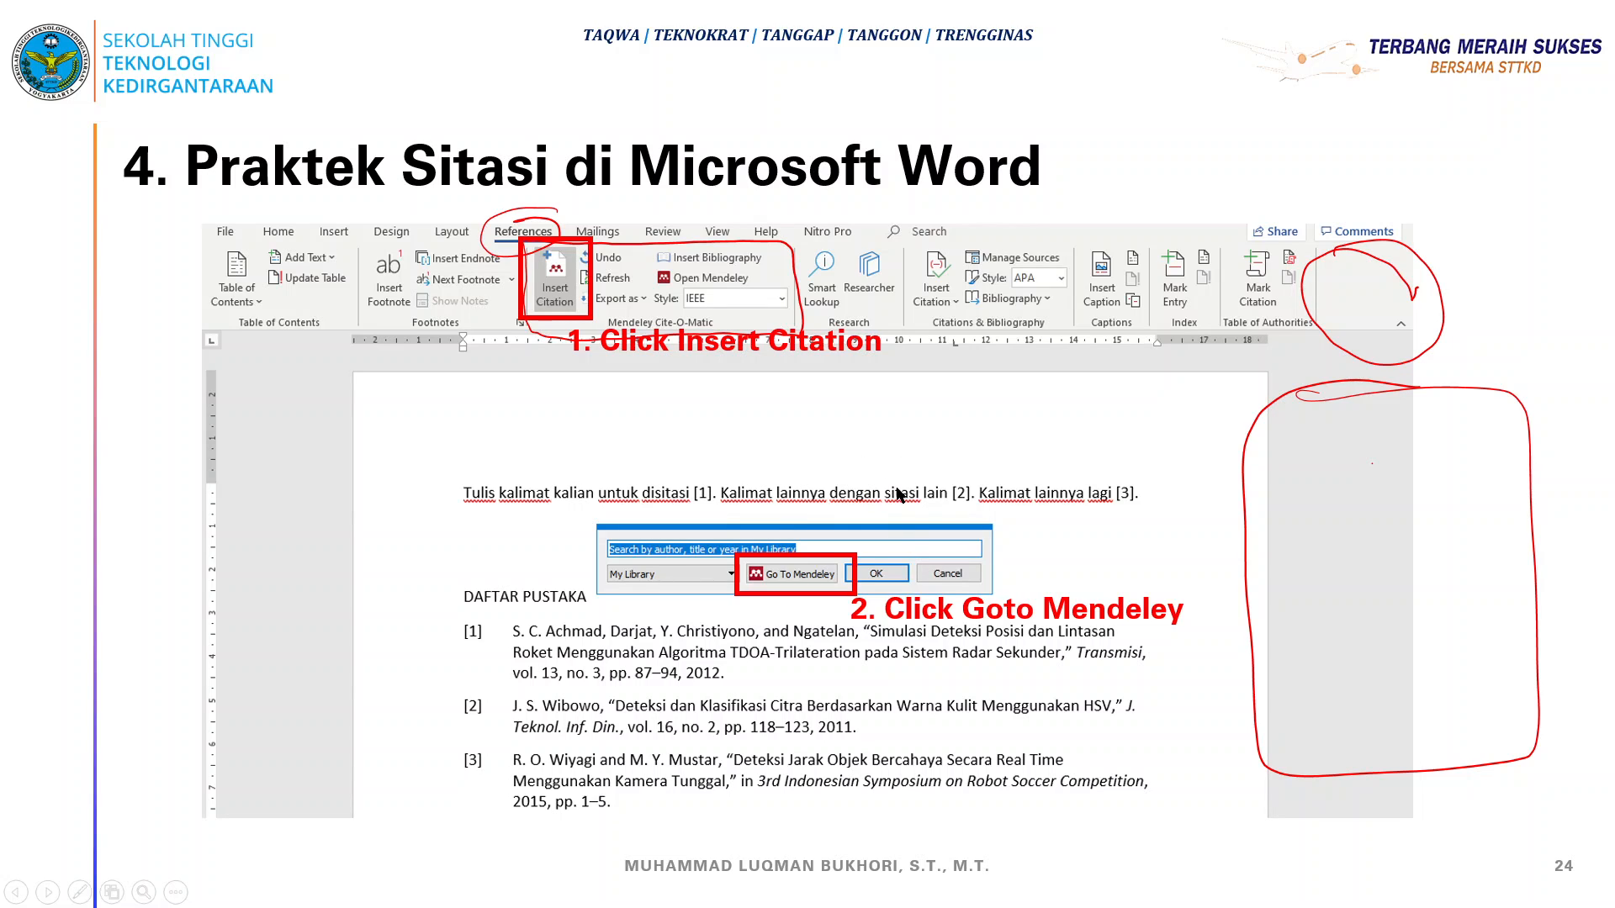
key("super")
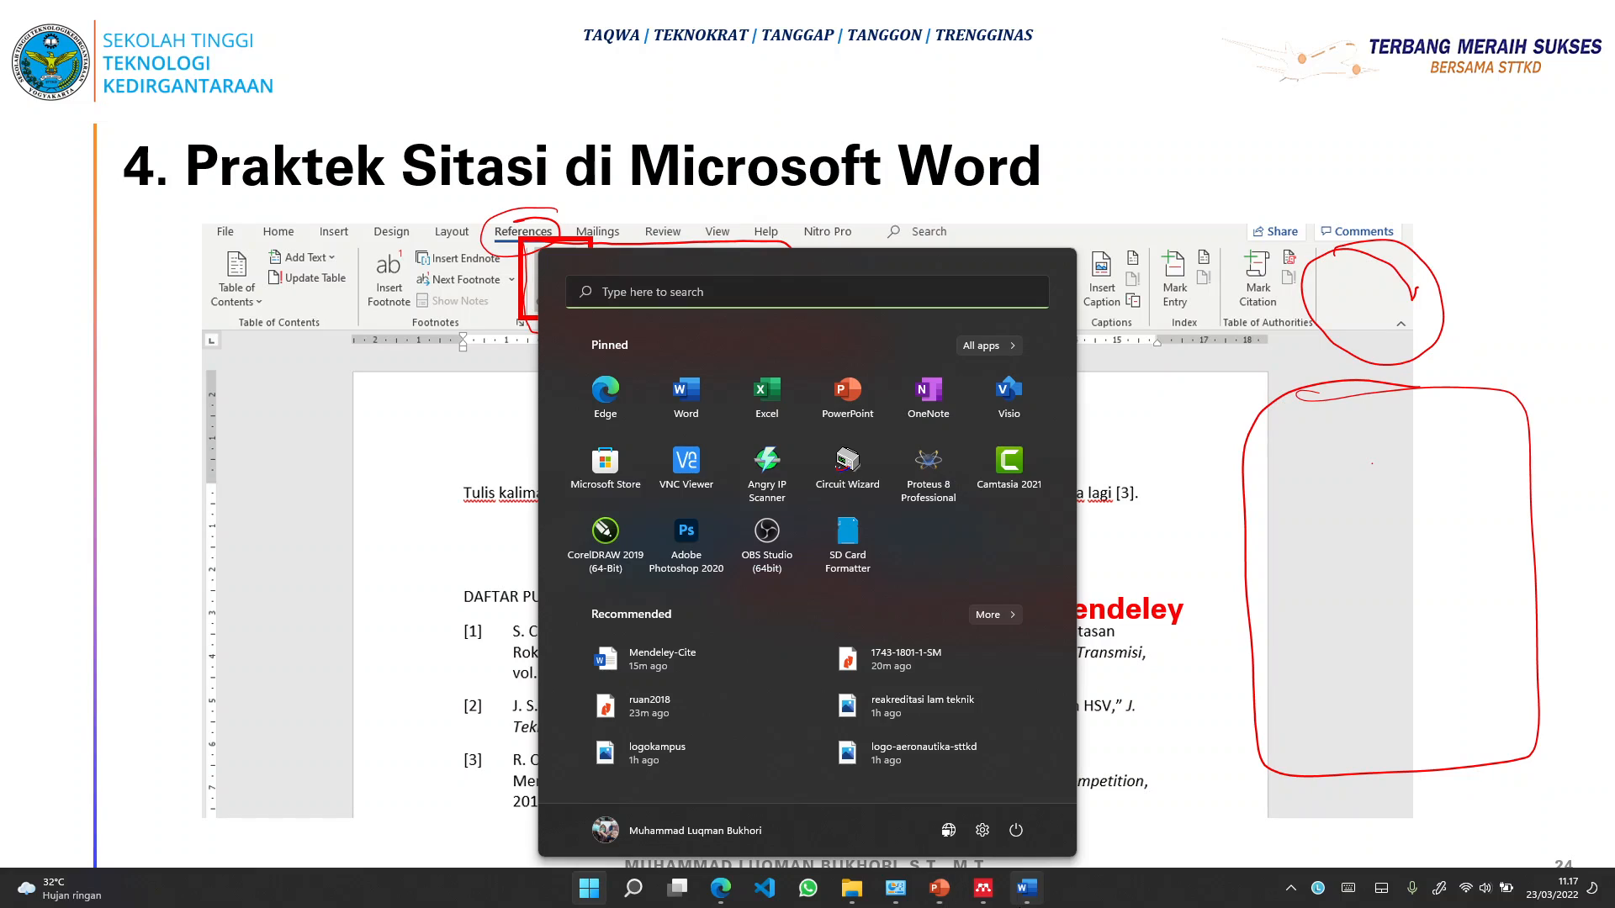
left_click(983, 889)
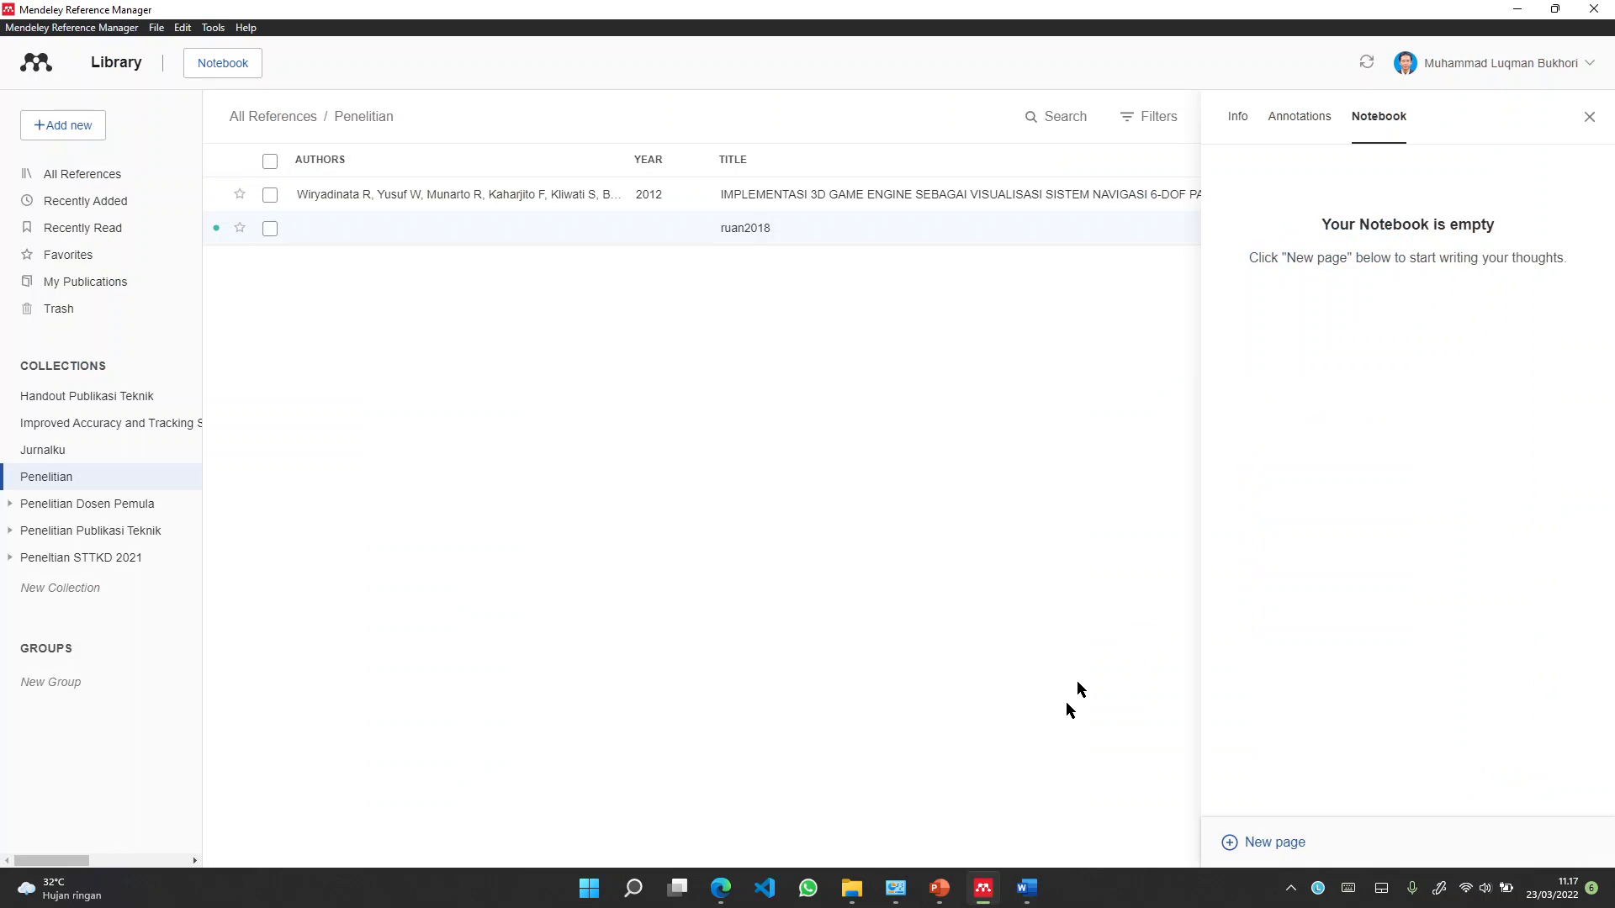
left_click(1233, 126)
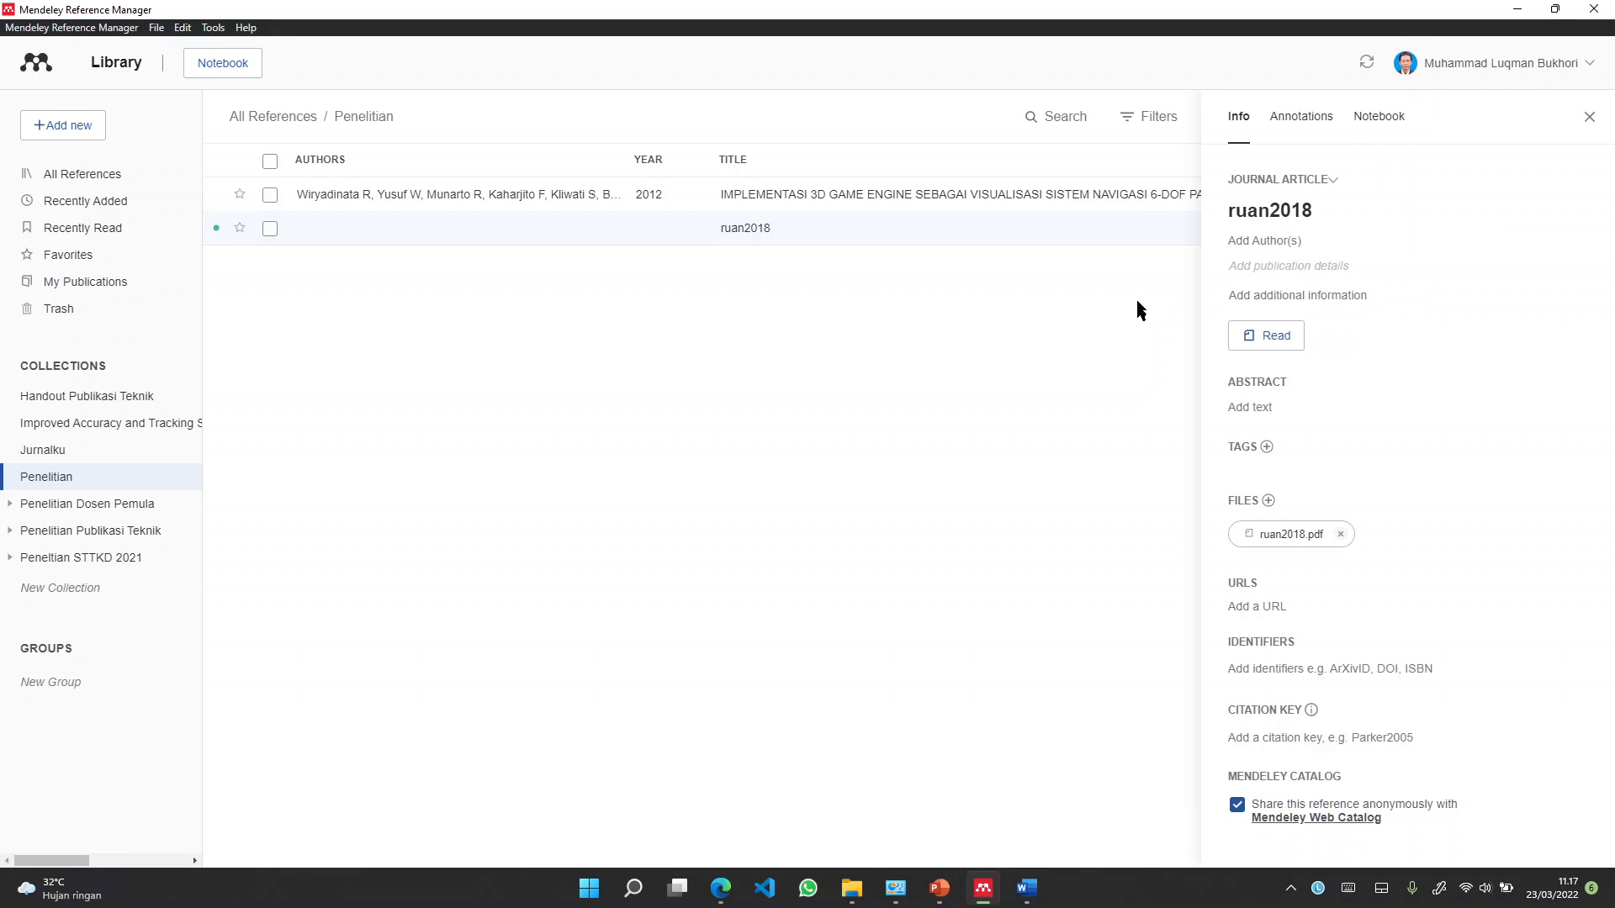
Select the 2012 3D game engine article, then advance the slideshow to 'SELAMAT ANDA SUDAH MENGUASAI MANAJEMEN REFERENSI'
left_click(376, 202)
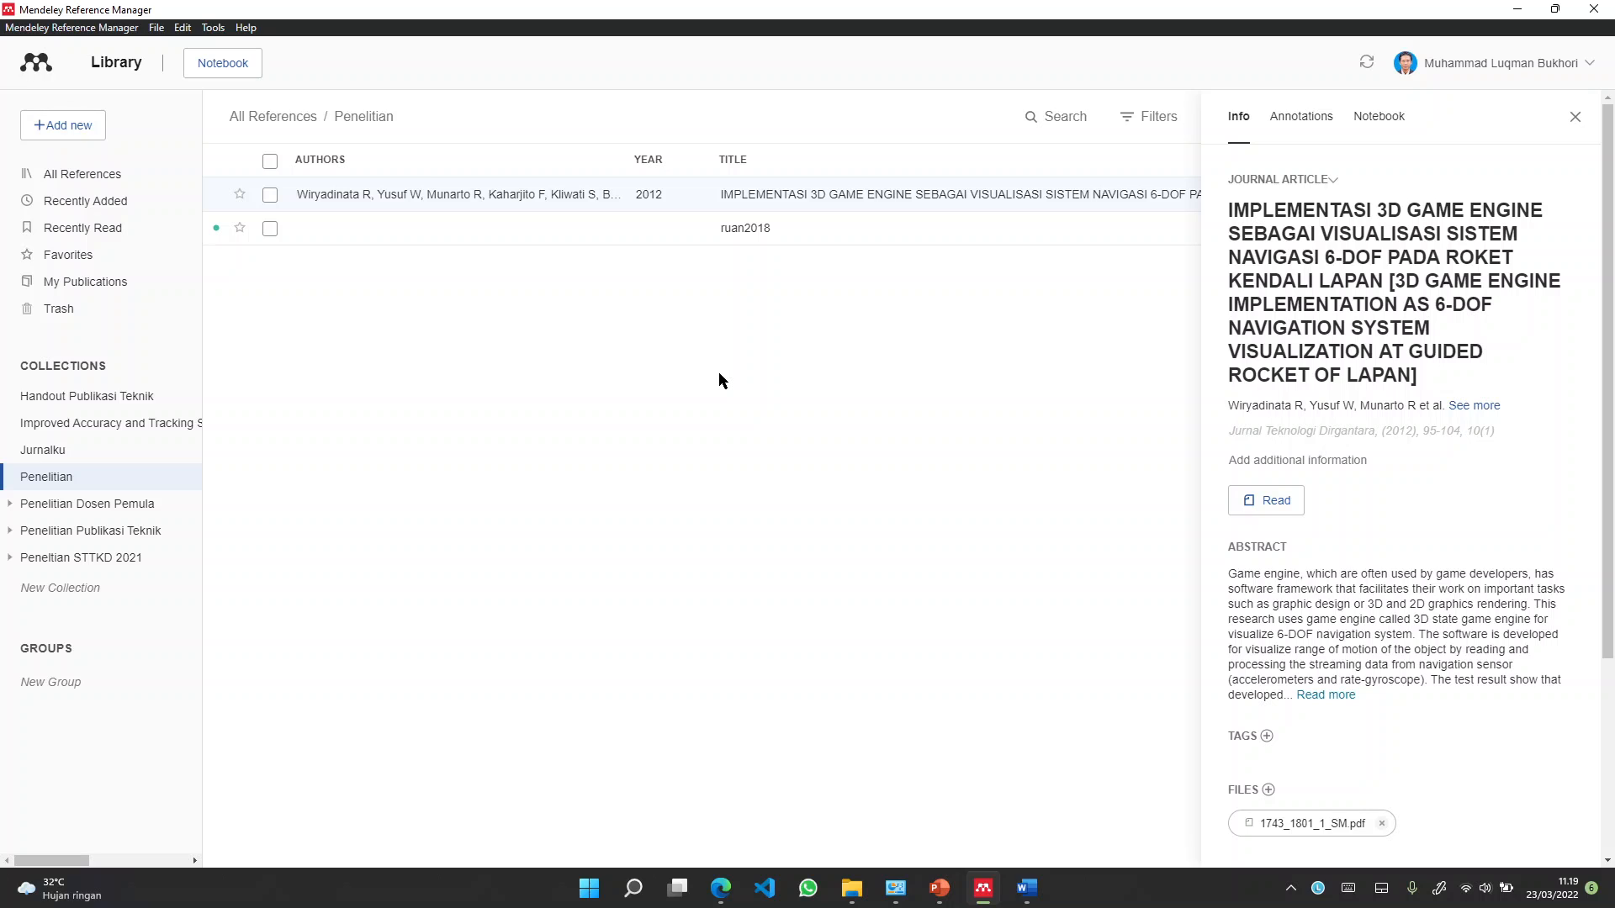
left_click(983, 888)
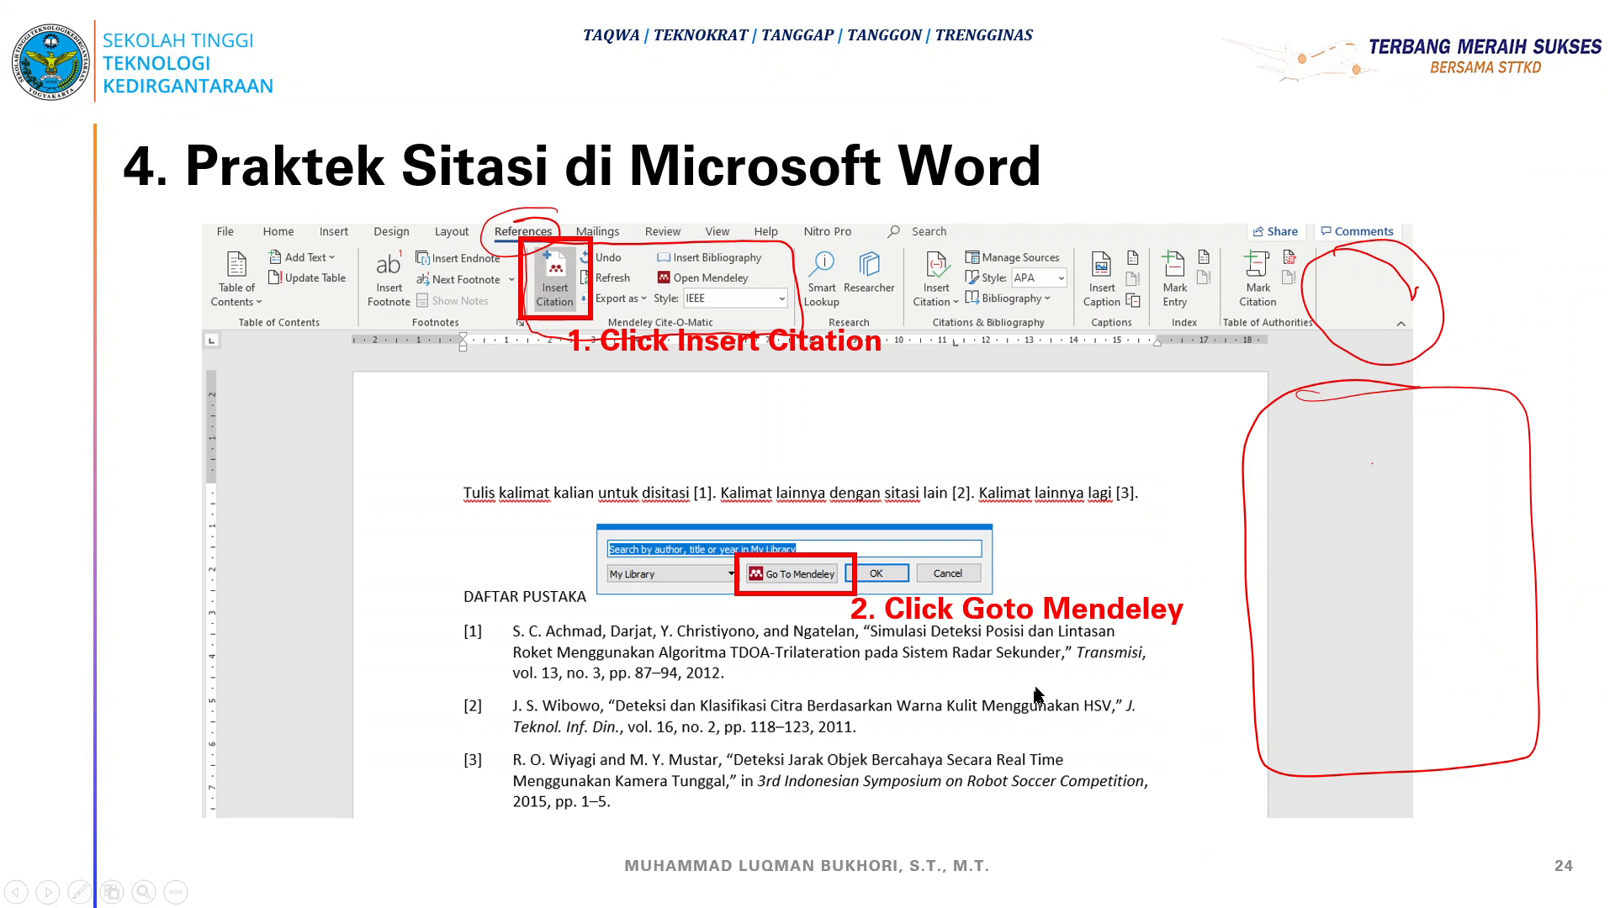
left_click(1035, 676)
left_click(935, 471)
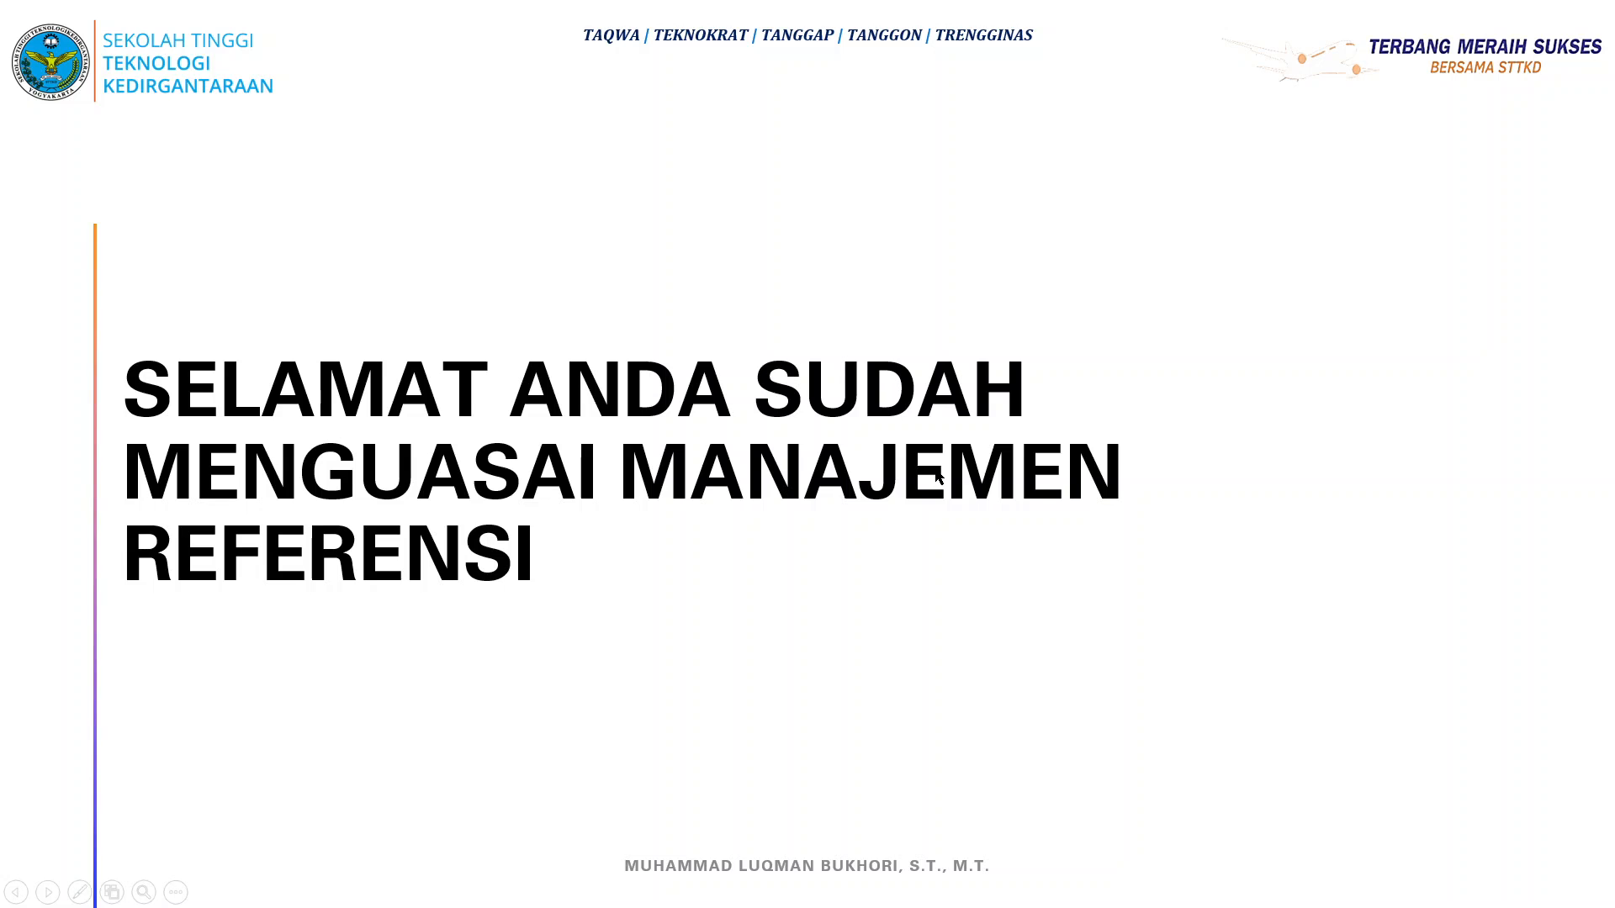